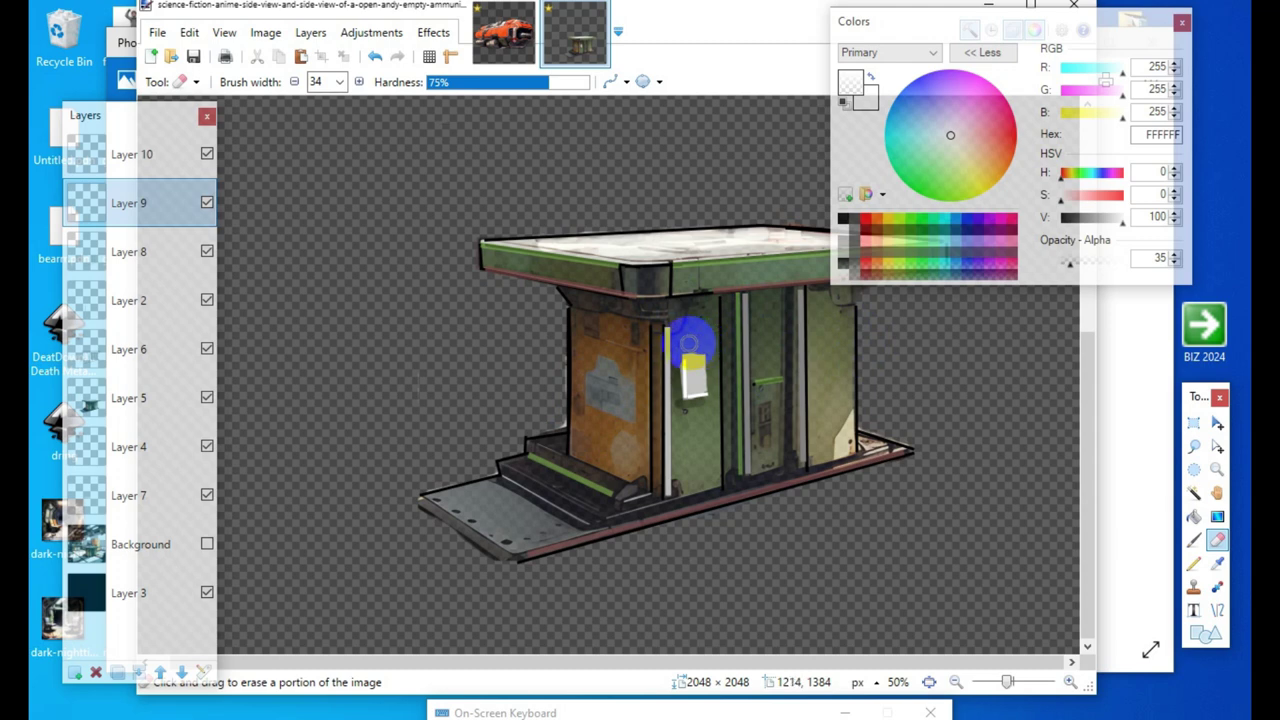
# Step: Erase along the top edge of the small white panel on the green wall with the 34-pixel Eraser on Layer 9
pyautogui.moveTo(688, 343)
pyautogui.mouseDown()
pyautogui.moveTo(674, 346)
pyautogui.moveTo(694, 342)
pyautogui.mouseUp()
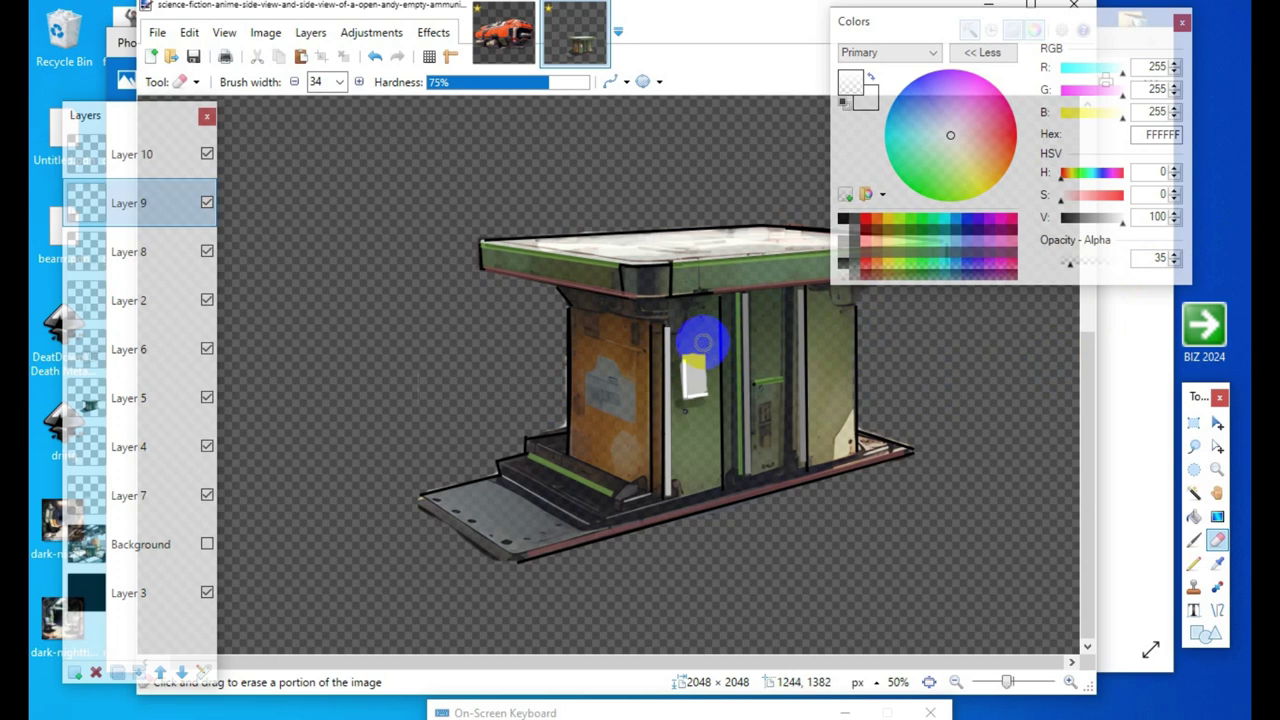
pyautogui.moveTo(690, 350)
pyautogui.mouseDown()
pyautogui.moveTo(657, 349)
pyautogui.moveTo(606, 376)
pyautogui.mouseUp()
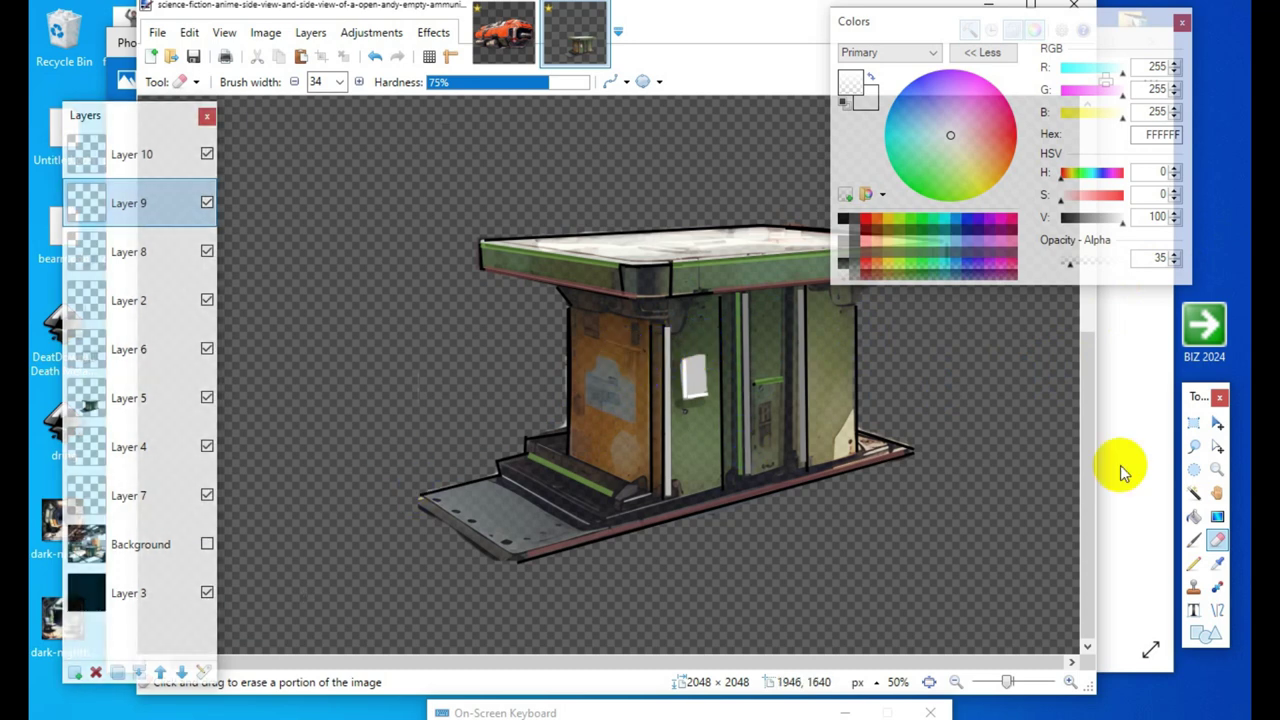
pyautogui.click(750, 338)
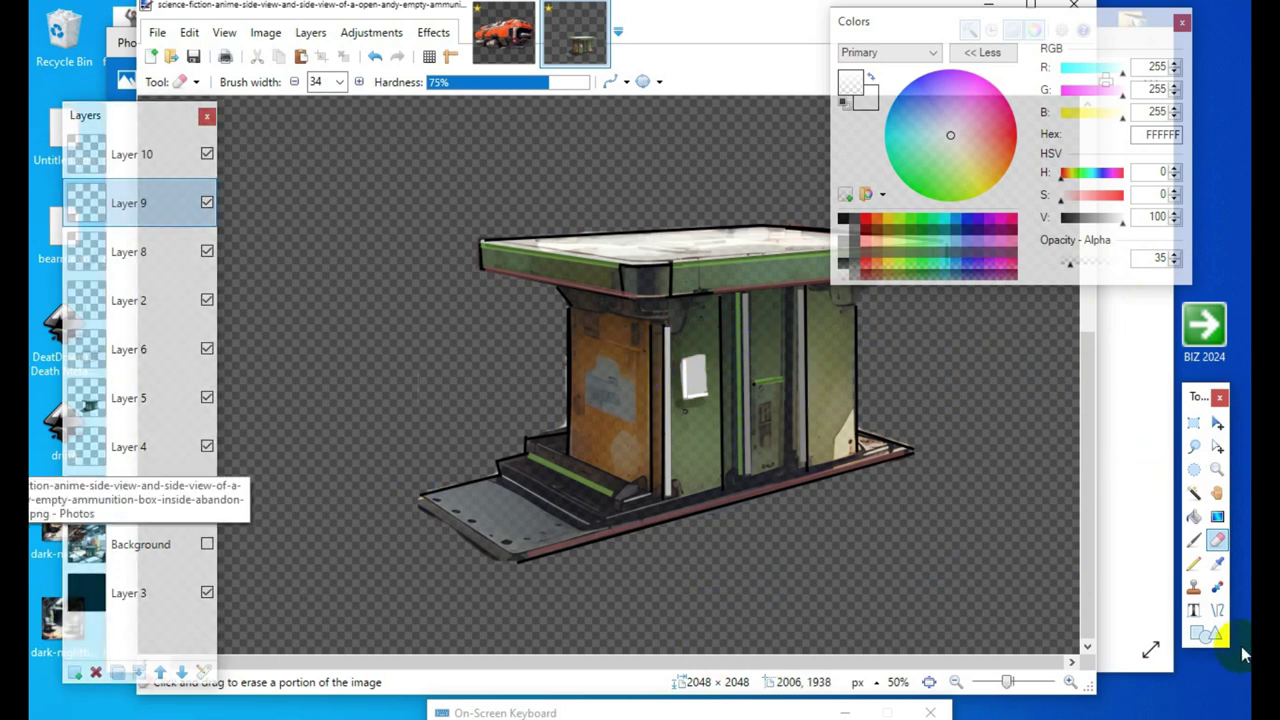
# Step: Draw two translucent white lines, about 47 and 39 pixels long, along the small panel's top edge with the Line/Curve tool at width 7
pyautogui.click(1193, 610)
pyautogui.click(1216, 609)
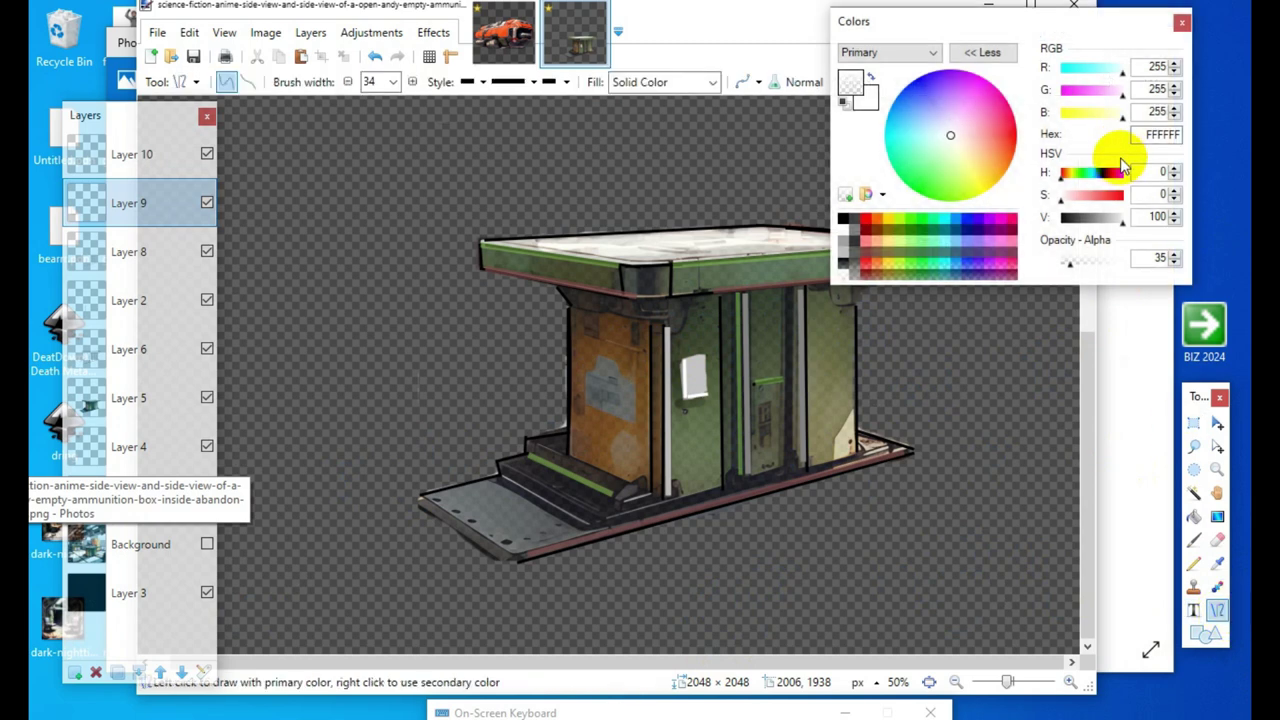
pyautogui.moveTo(1111, 216); pyautogui.dragTo(1140, 227)
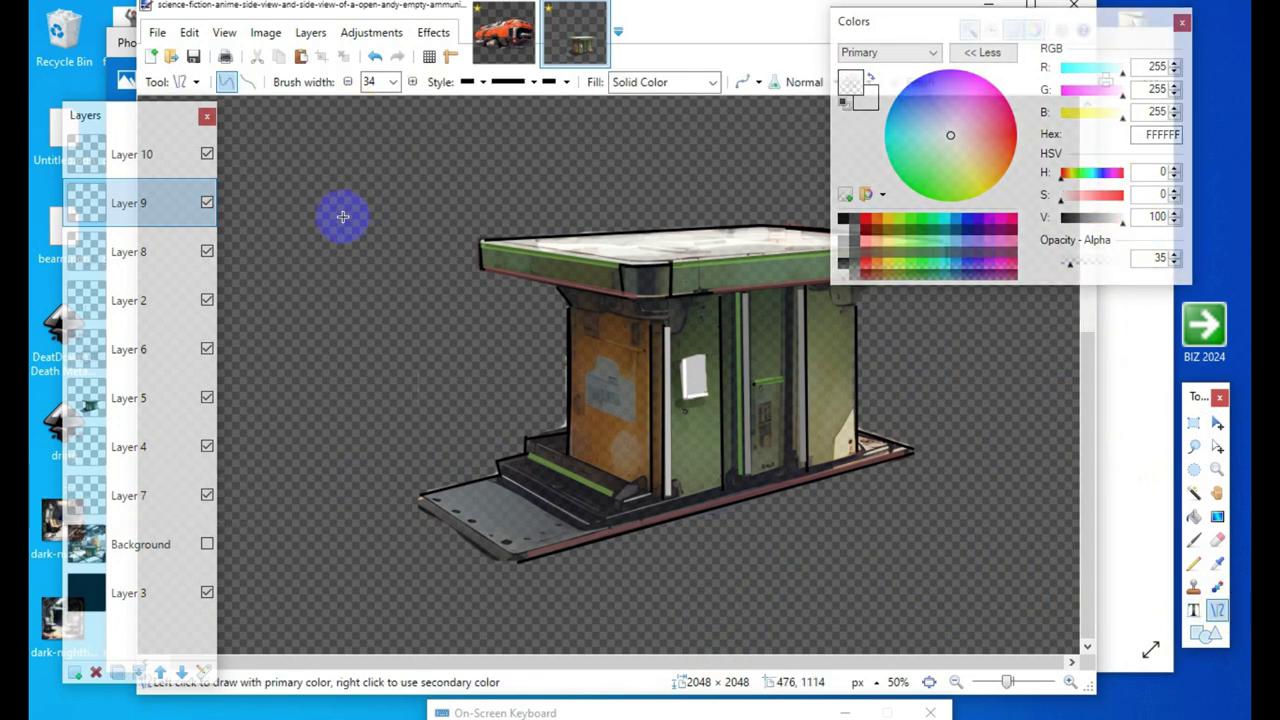
pyautogui.click(348, 82)
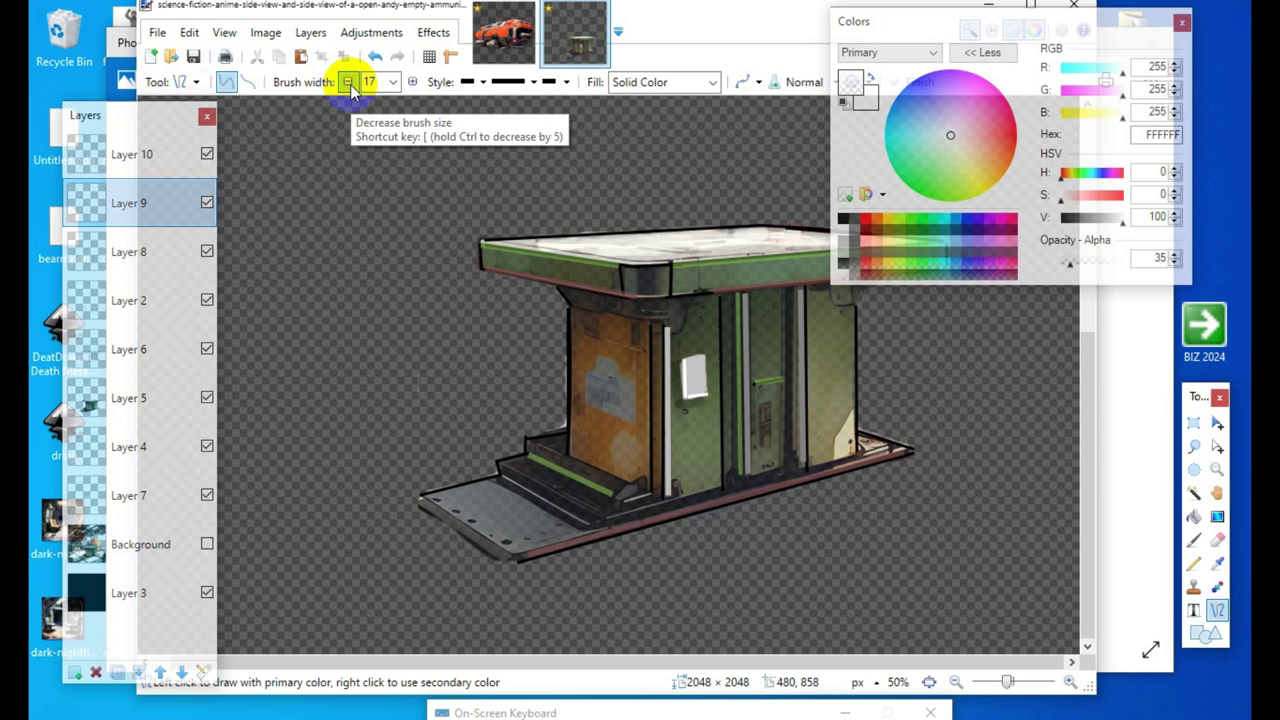
pyautogui.click(348, 82)
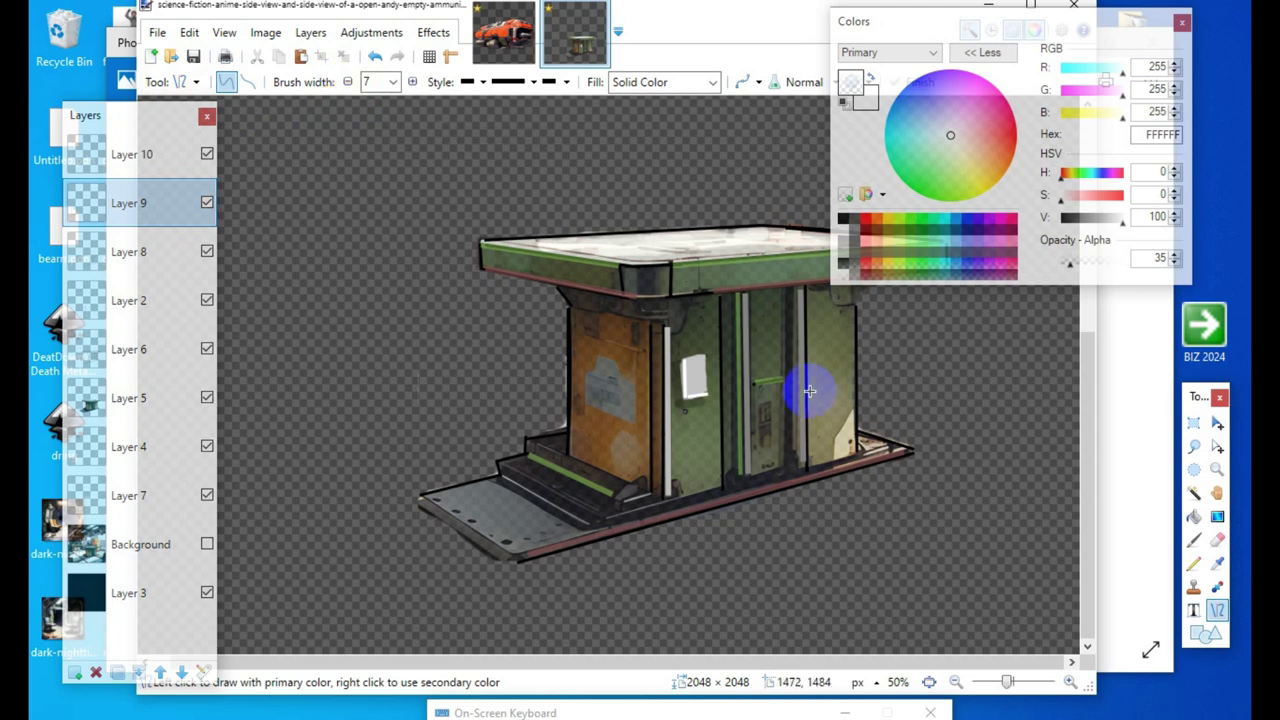
pyautogui.moveTo(684, 360); pyautogui.dragTo(705, 359)
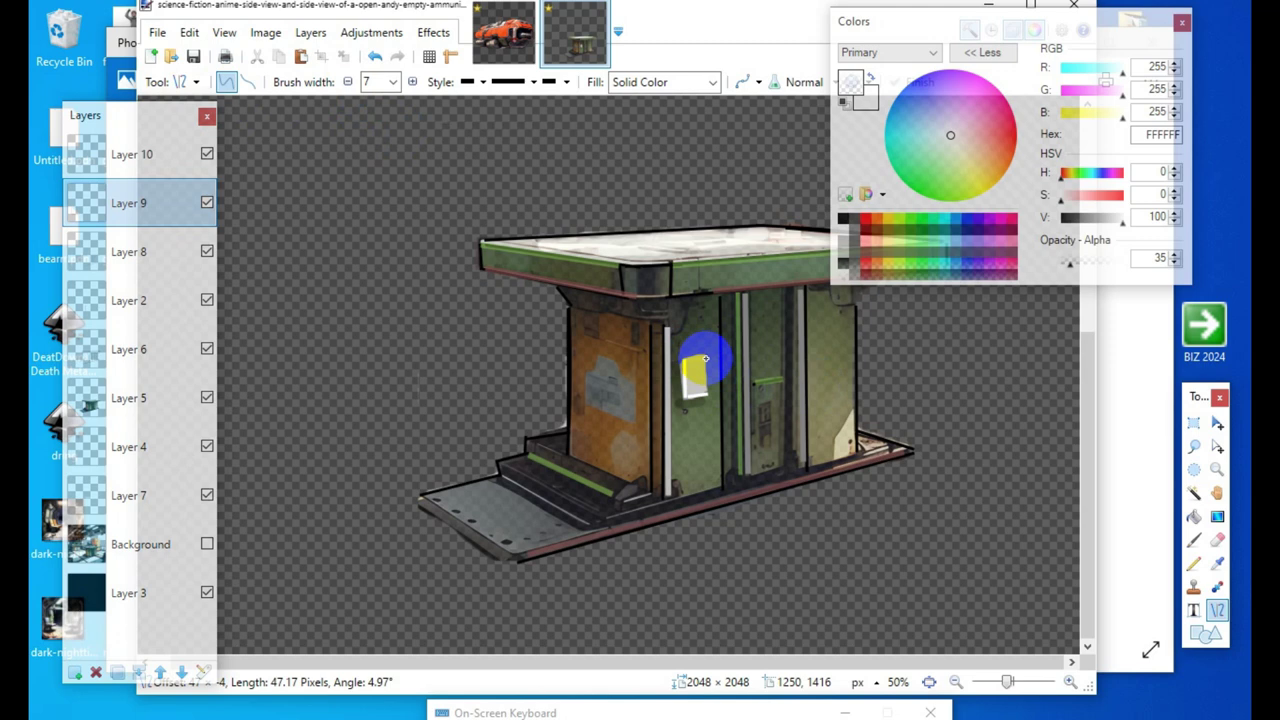
pyautogui.press('Return')
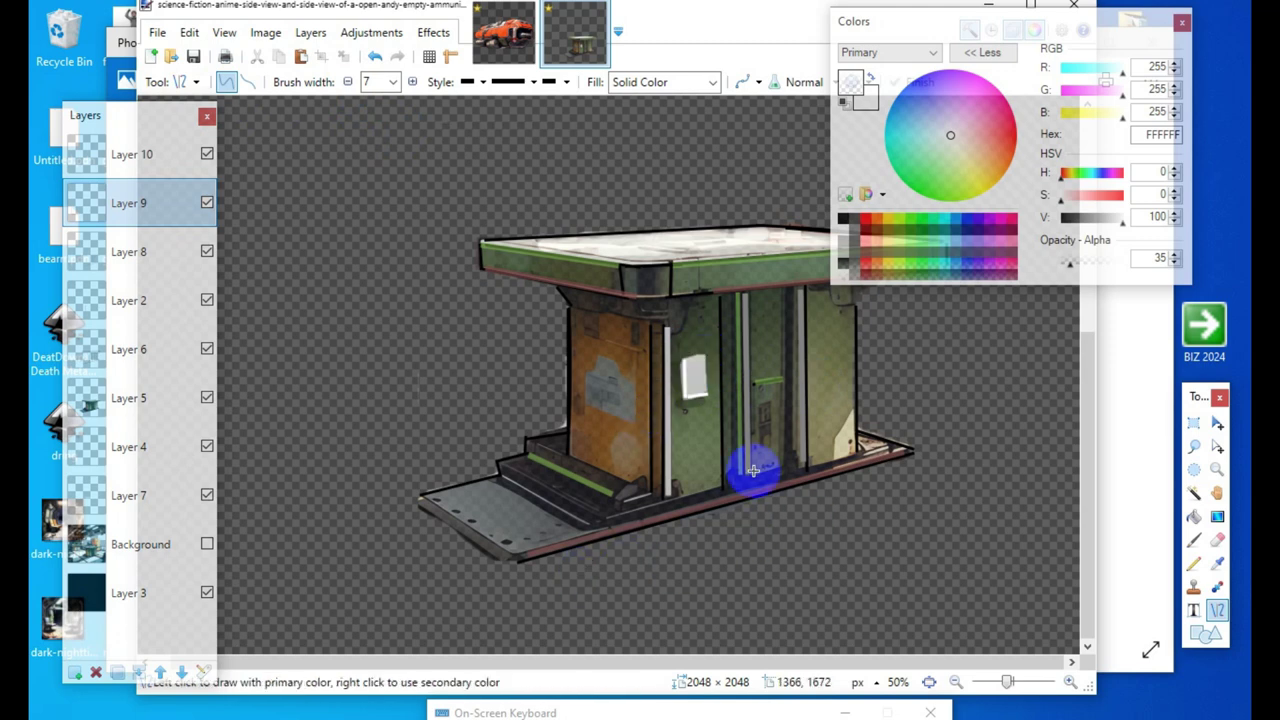
pyautogui.moveTo(682, 360); pyautogui.dragTo(705, 362)
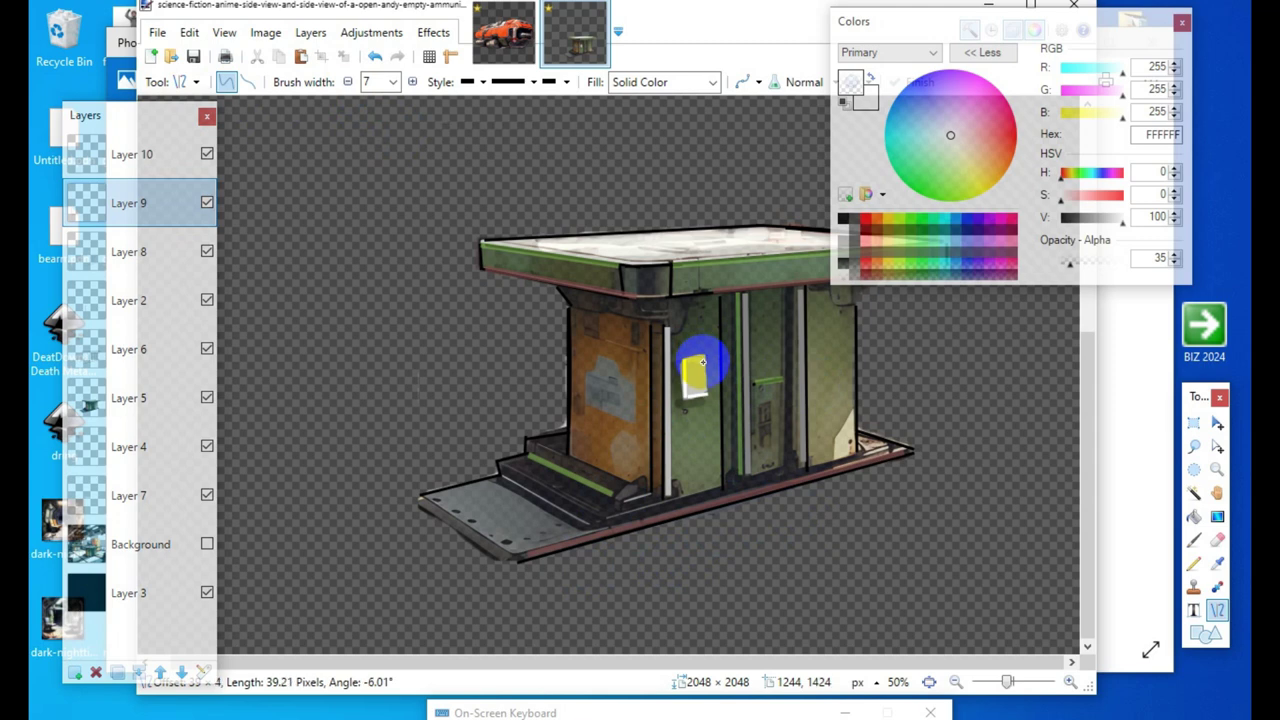
pyautogui.moveTo(703, 362); pyautogui.dragTo(703, 362)
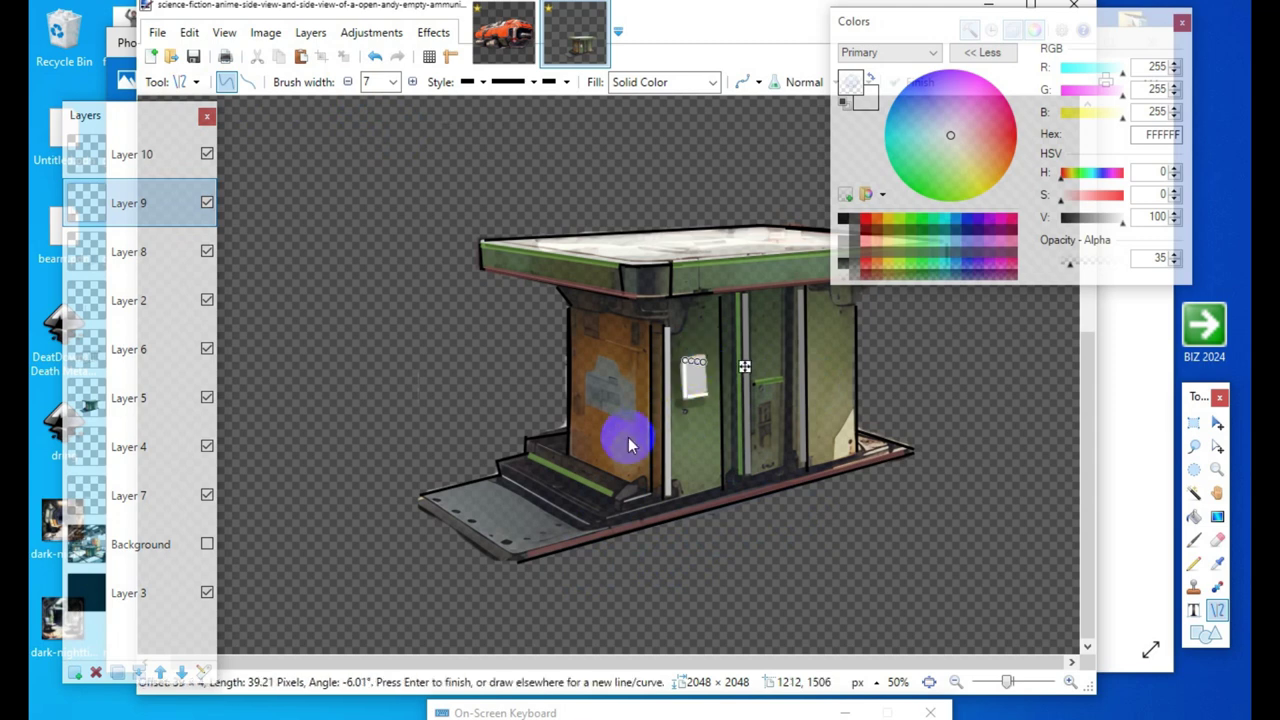
pyautogui.press('Return')
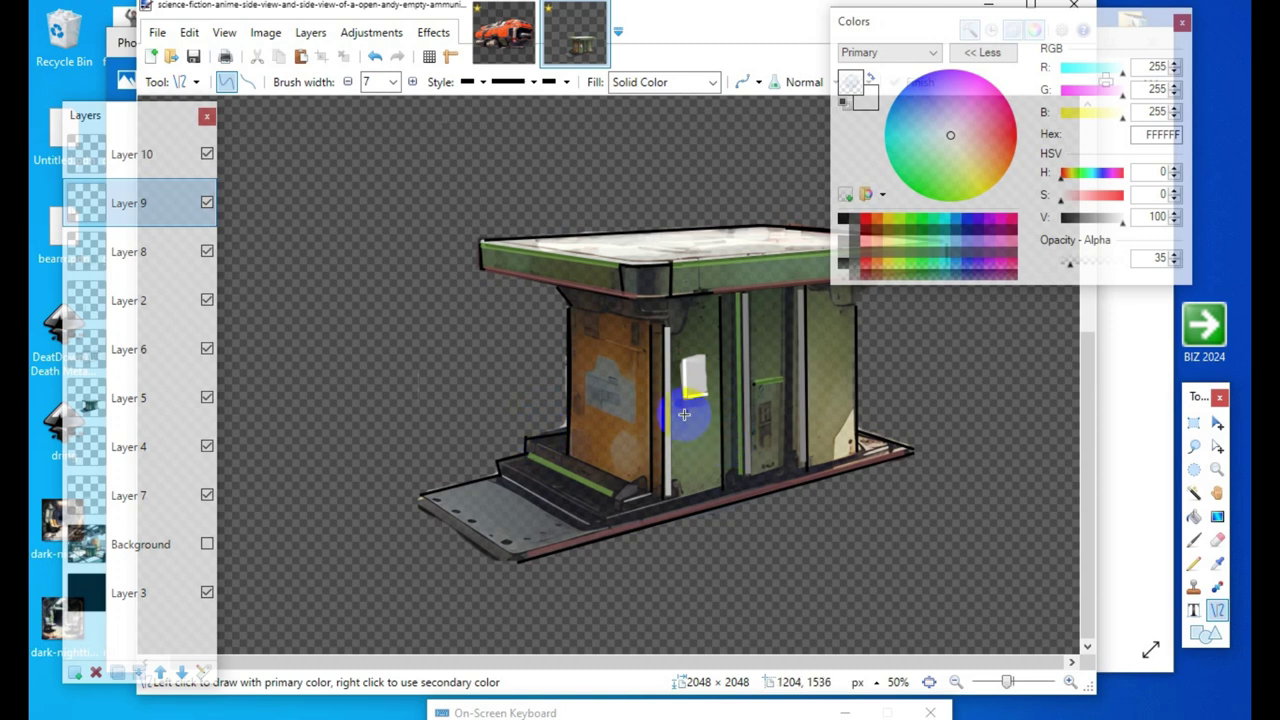
# Step: Draw translucent white lines along the small panel's bottom edge, about 42 pixels long, and left edge, about 79 pixels long at width 8
pyautogui.moveTo(681, 400); pyautogui.dragTo(702, 396)
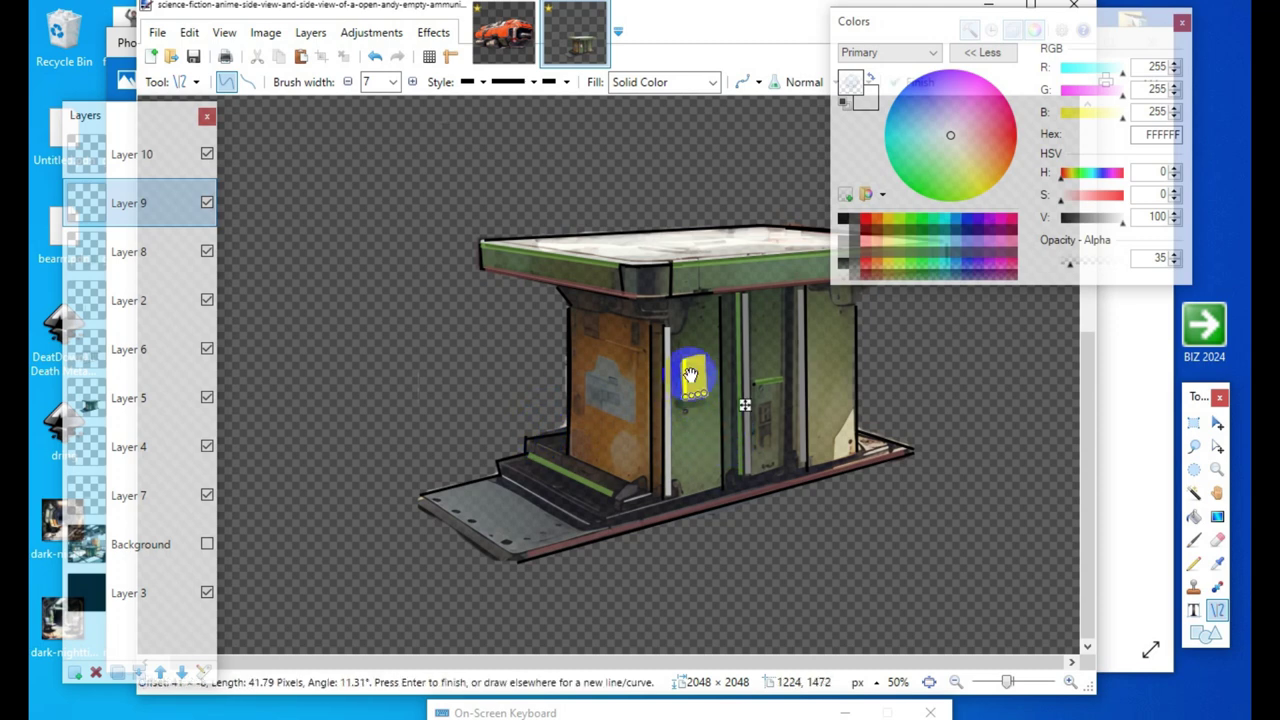
pyautogui.press('Return')
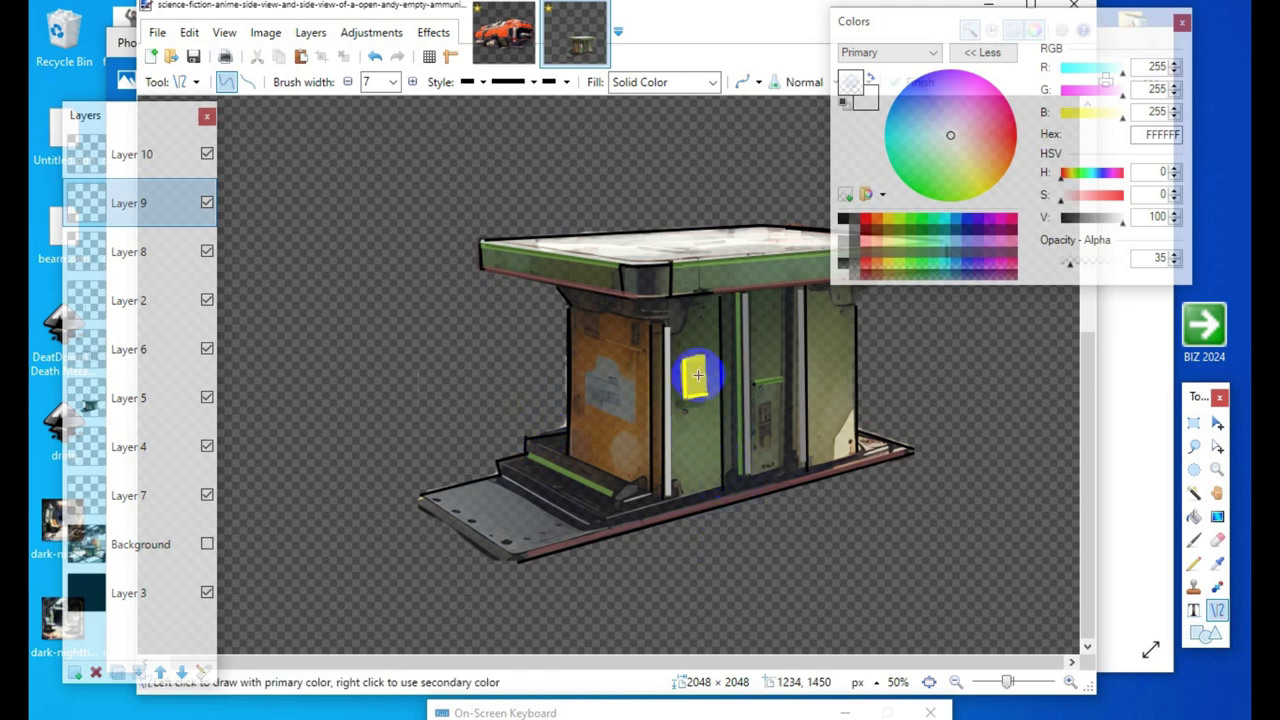
pyautogui.click(412, 82)
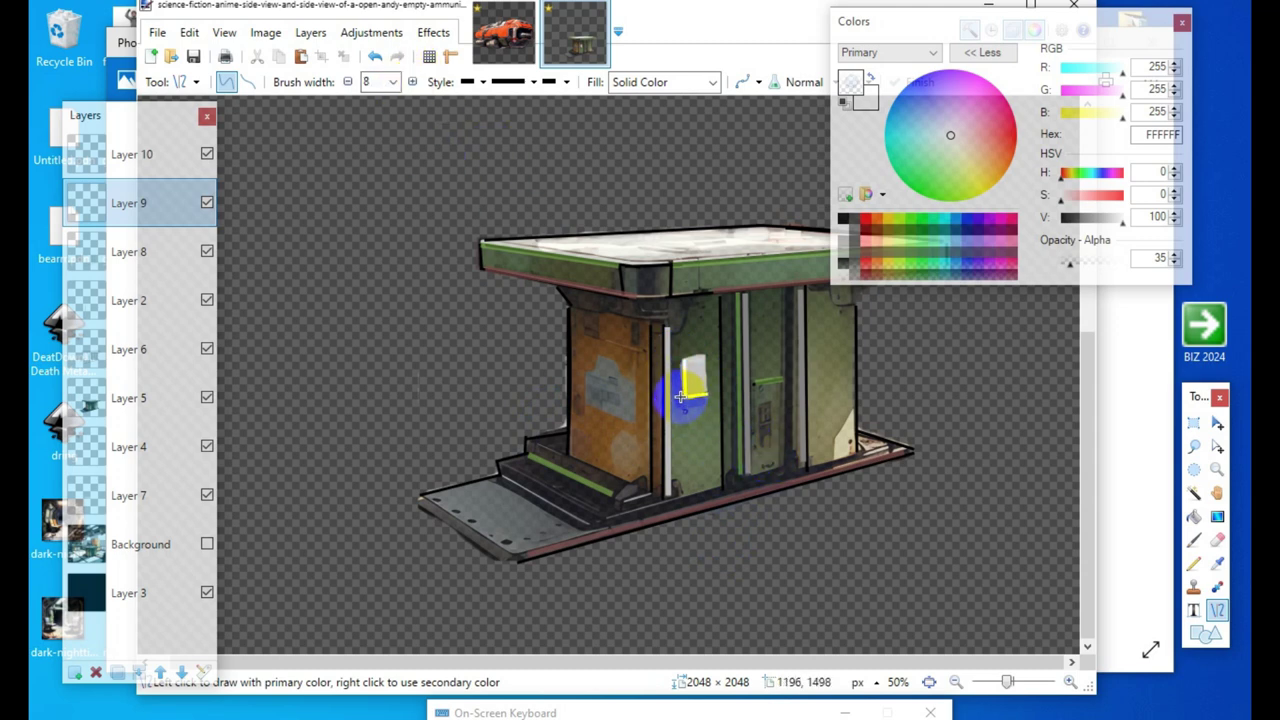
pyautogui.moveTo(680, 397); pyautogui.dragTo(680, 360)
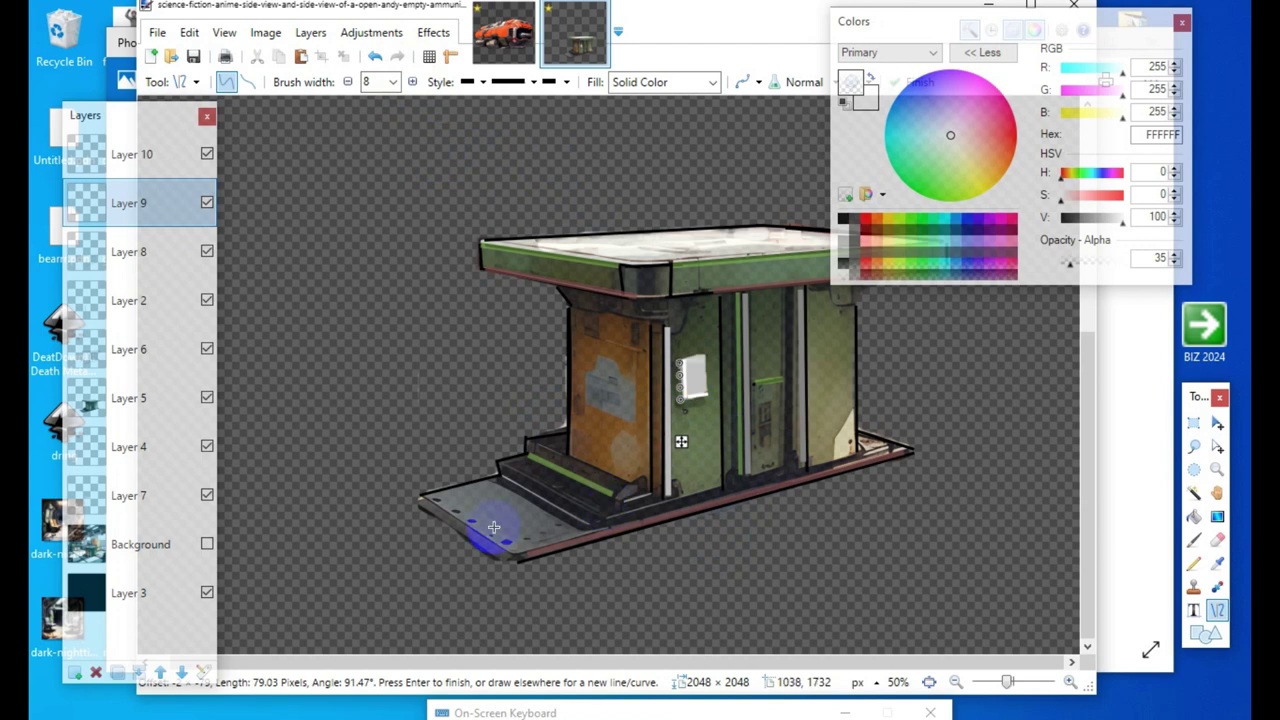
pyautogui.press('Return')
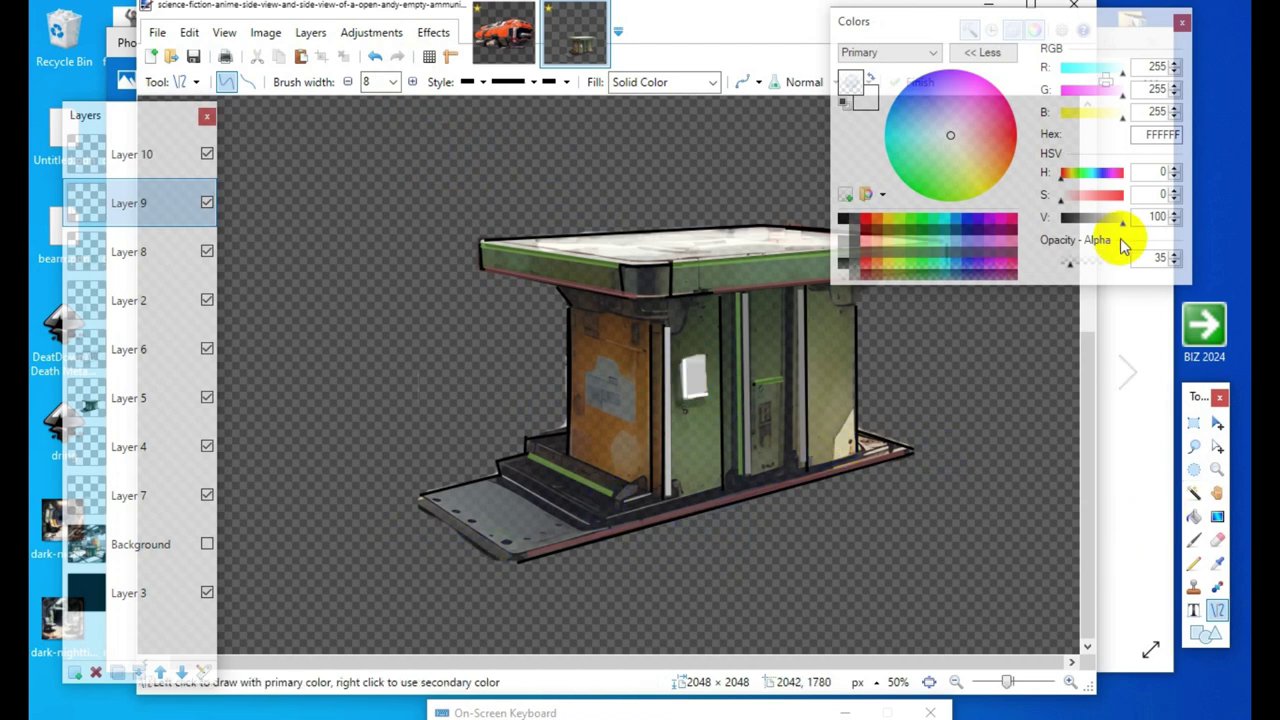
# Step: Set the primary color to grey AFAFAF and draw lines about 77 and 111 pixels long along the panel's left edge on Layer 10
pyautogui.moveTo(1094, 223)
pyautogui.mouseDown()
pyautogui.moveTo(1113, 230)
pyautogui.moveTo(1102, 224)
pyautogui.mouseUp()
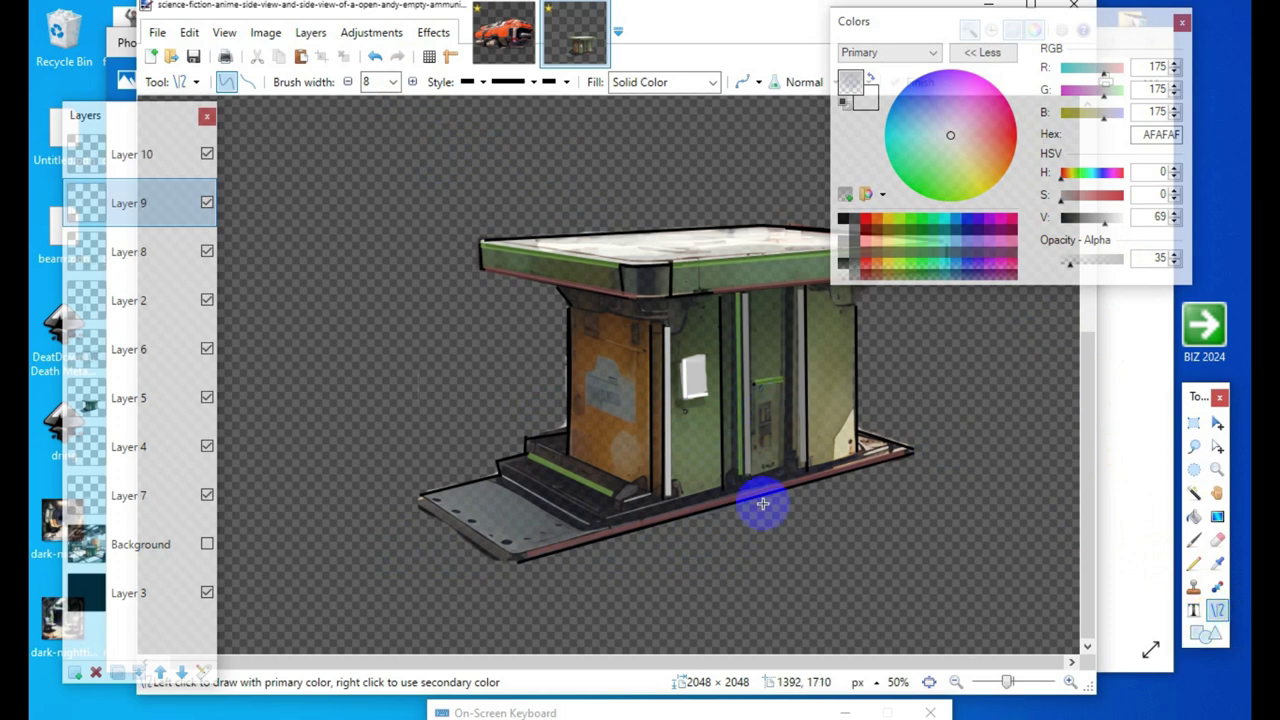
pyautogui.moveTo(679, 397)
pyautogui.mouseDown()
pyautogui.moveTo(680, 357)
pyautogui.moveTo(540, 380)
pyautogui.mouseUp()
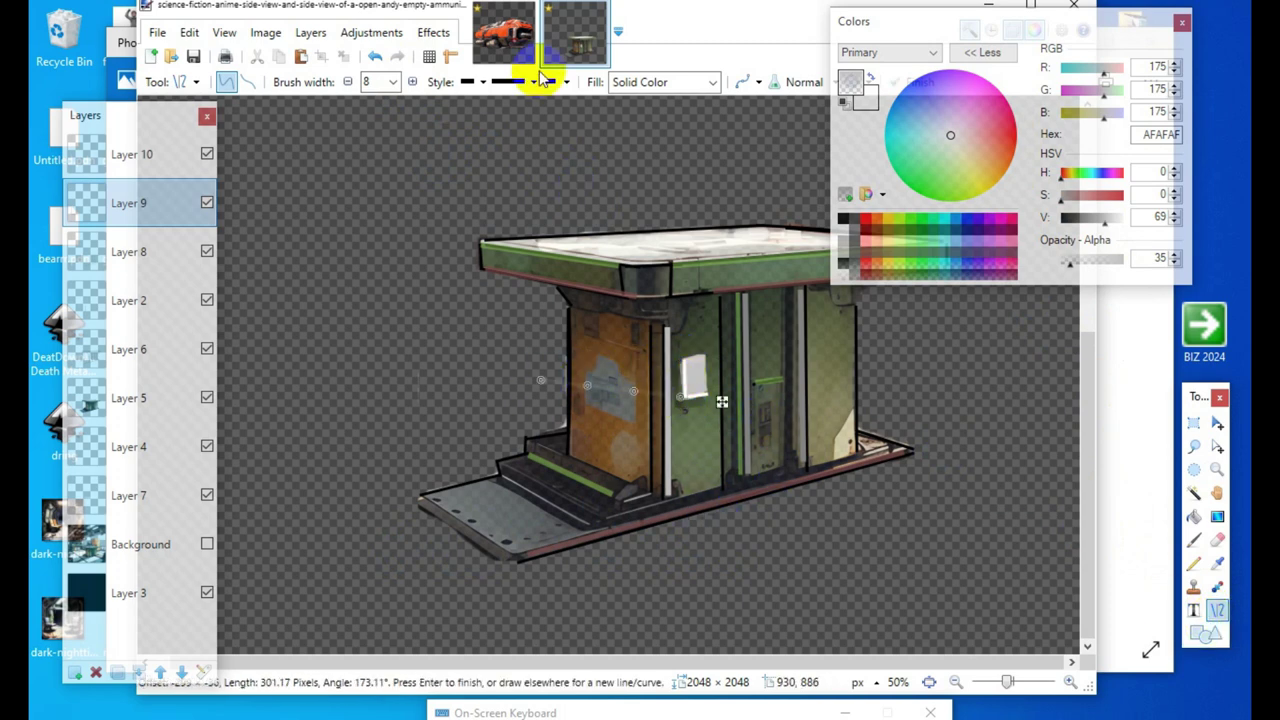
pyautogui.click(374, 56)
pyautogui.click(150, 155)
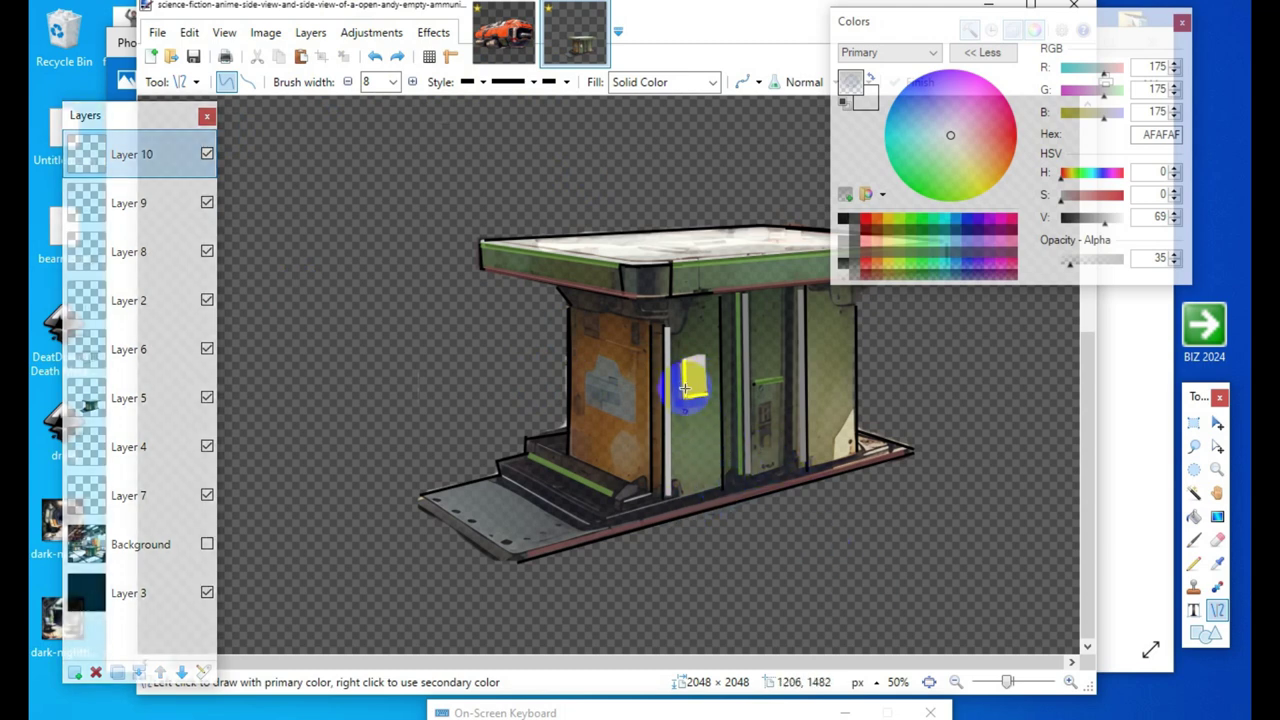
pyautogui.moveTo(680, 395); pyautogui.dragTo(683, 358)
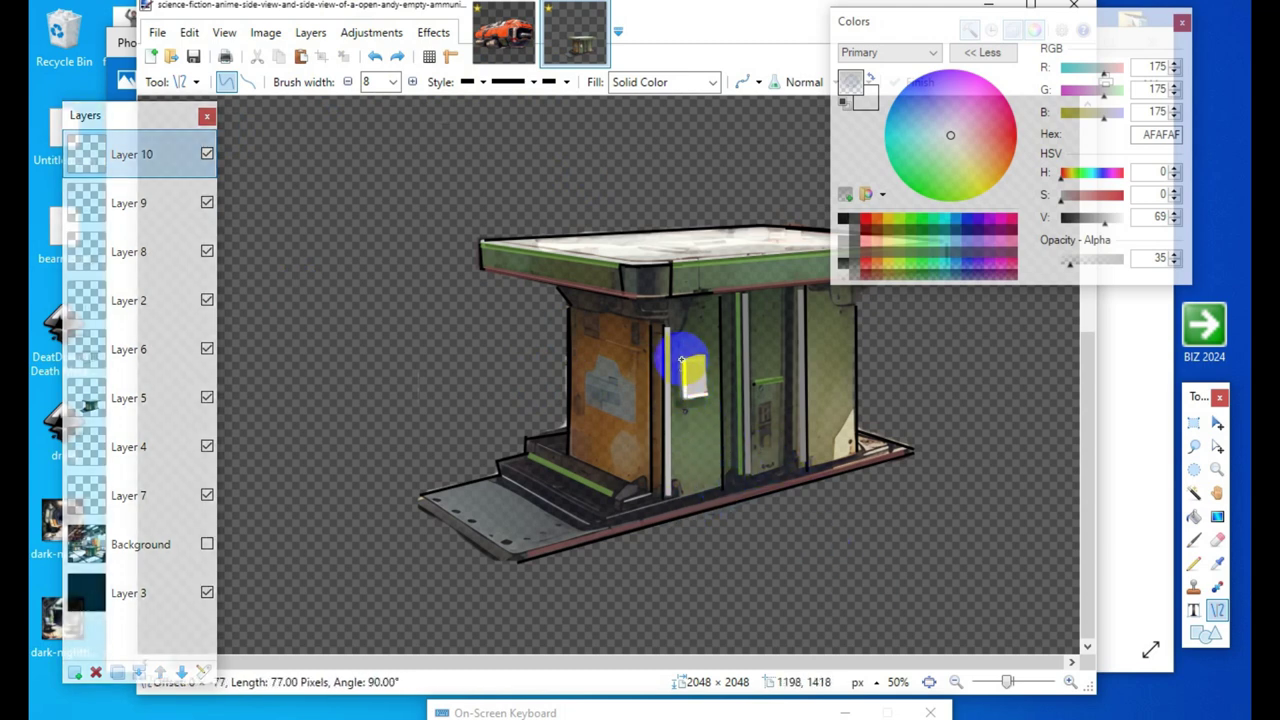
pyautogui.press('Return')
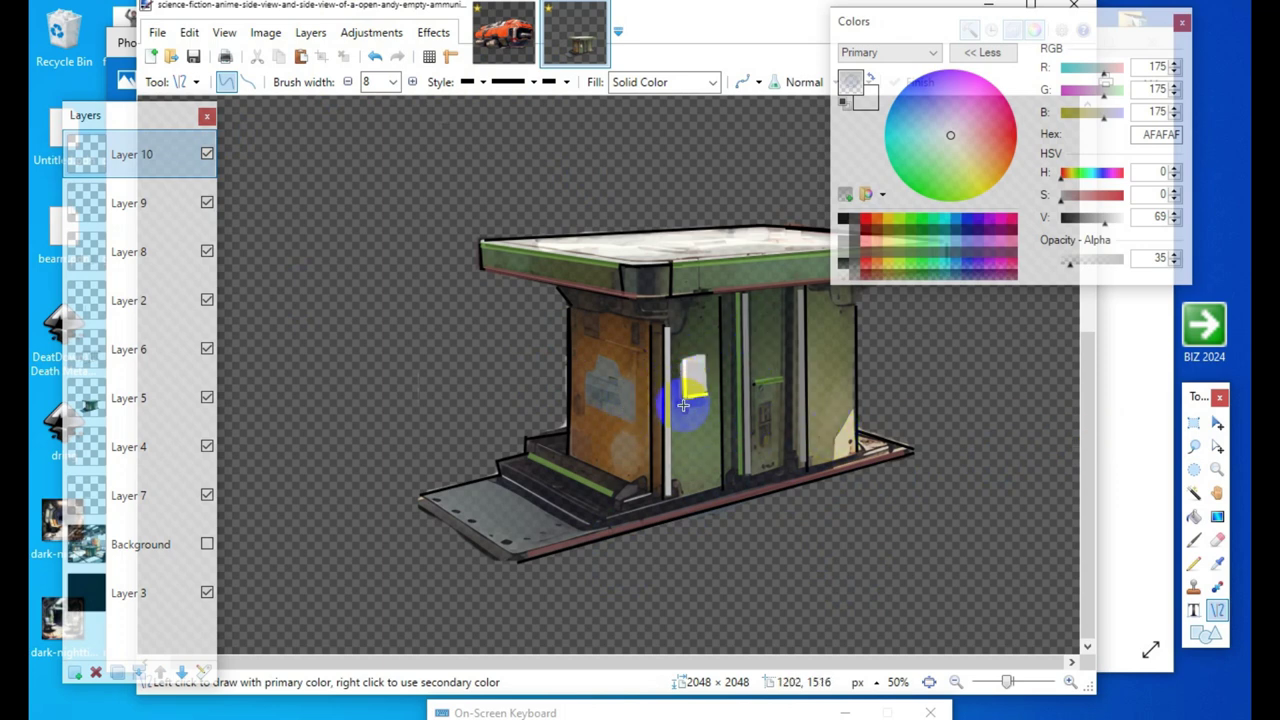
pyautogui.moveTo(681, 399); pyautogui.dragTo(686, 348)
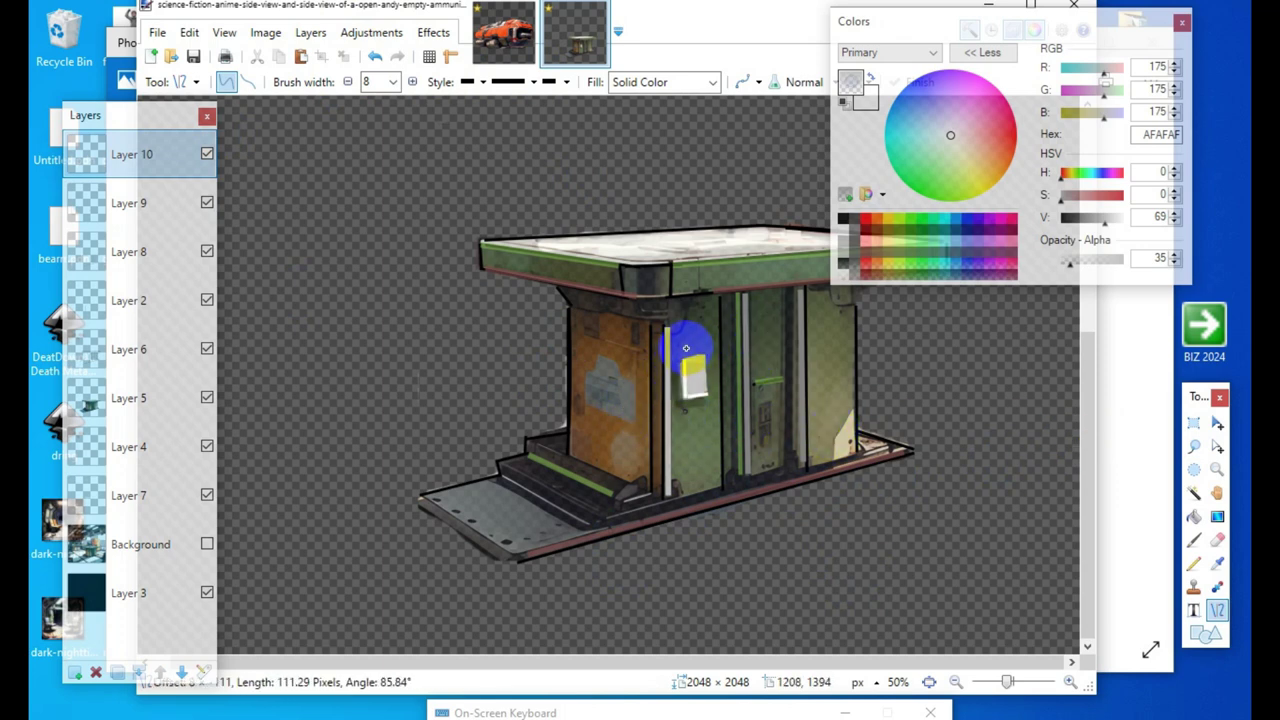
pyautogui.press('Return')
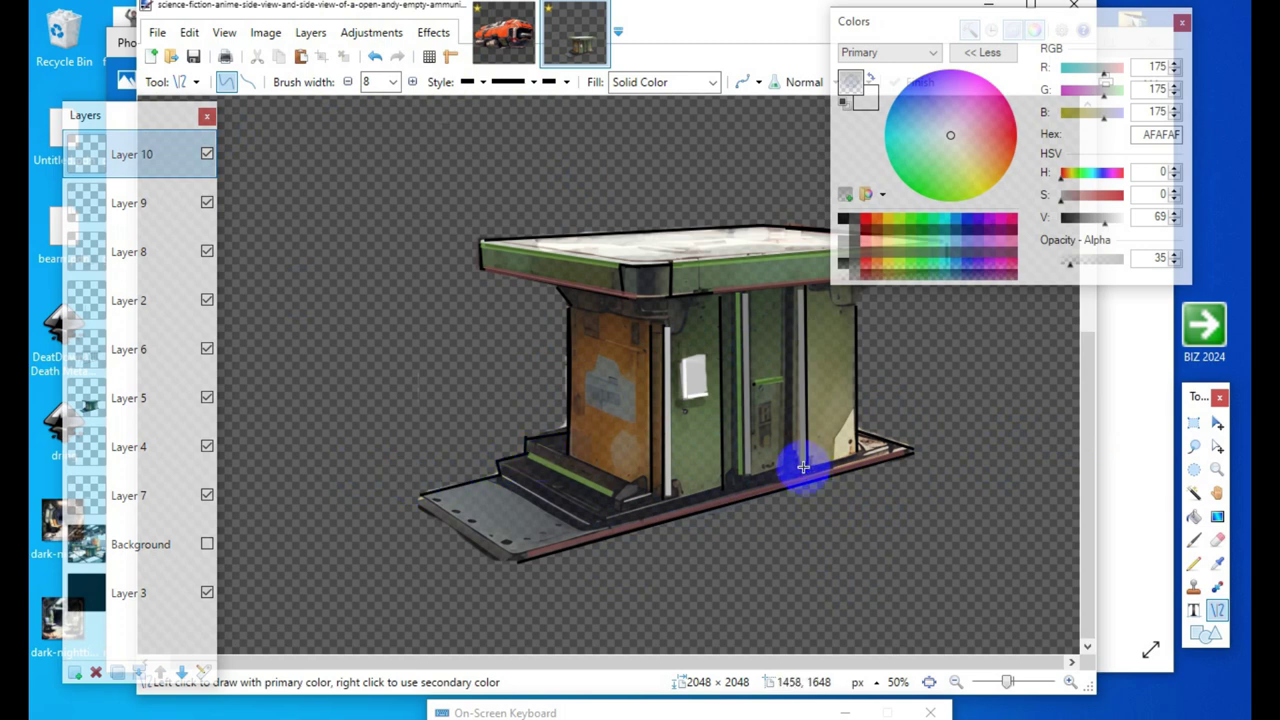
# Step: Draw grey lines about 86 and 47 pixels long along the top edge of the small white panel
pyautogui.moveTo(678, 358); pyautogui.dragTo(717, 355)
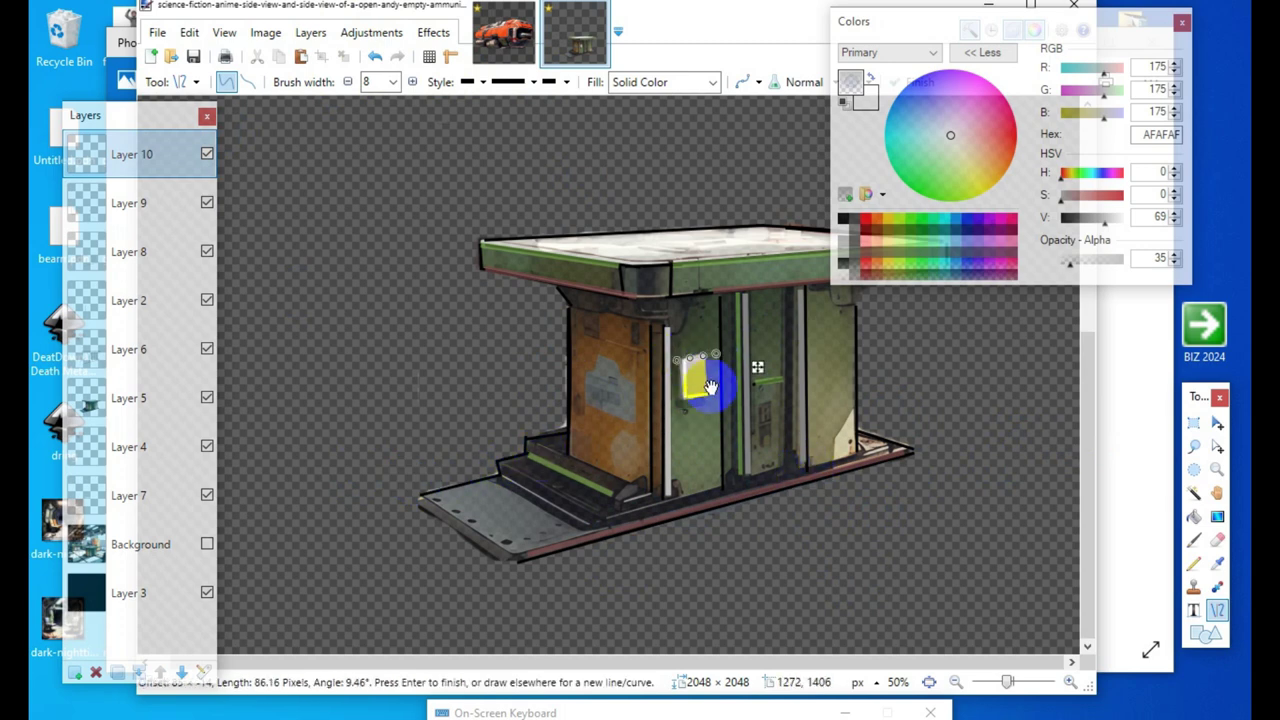
pyautogui.press('Return')
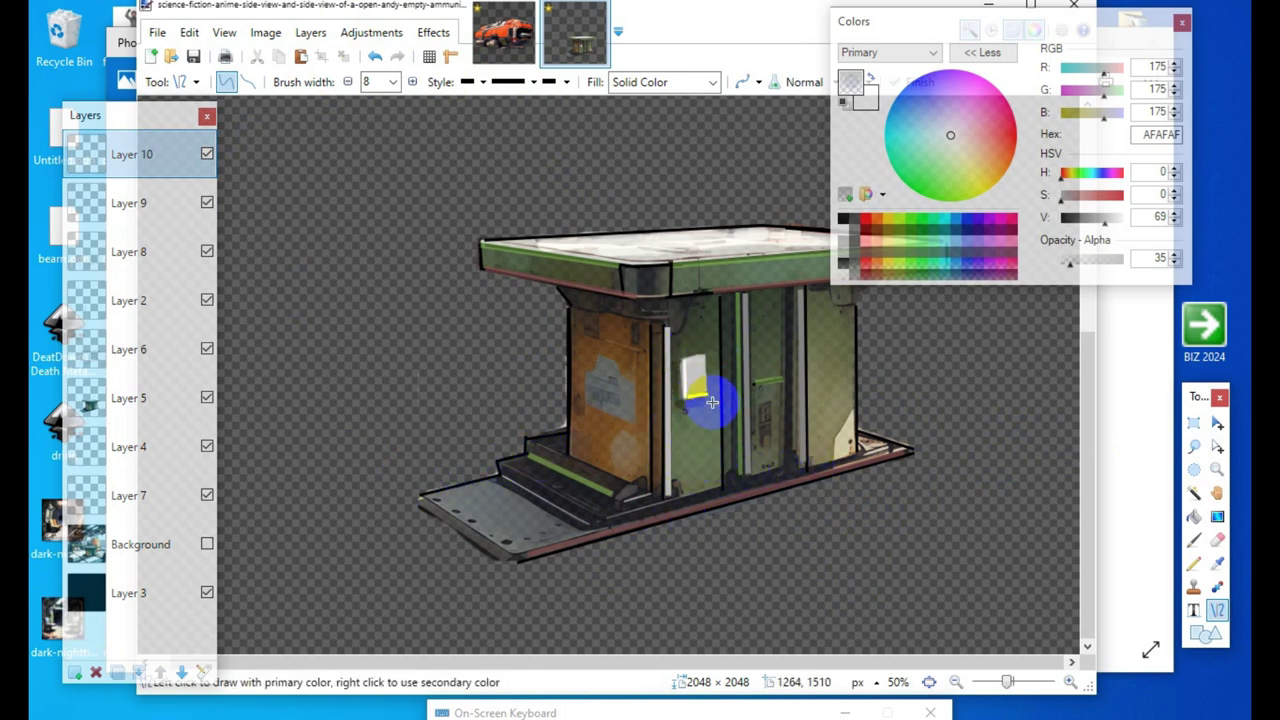
pyautogui.click(680, 362)
pyautogui.moveTo(680, 360); pyautogui.dragTo(702, 355)
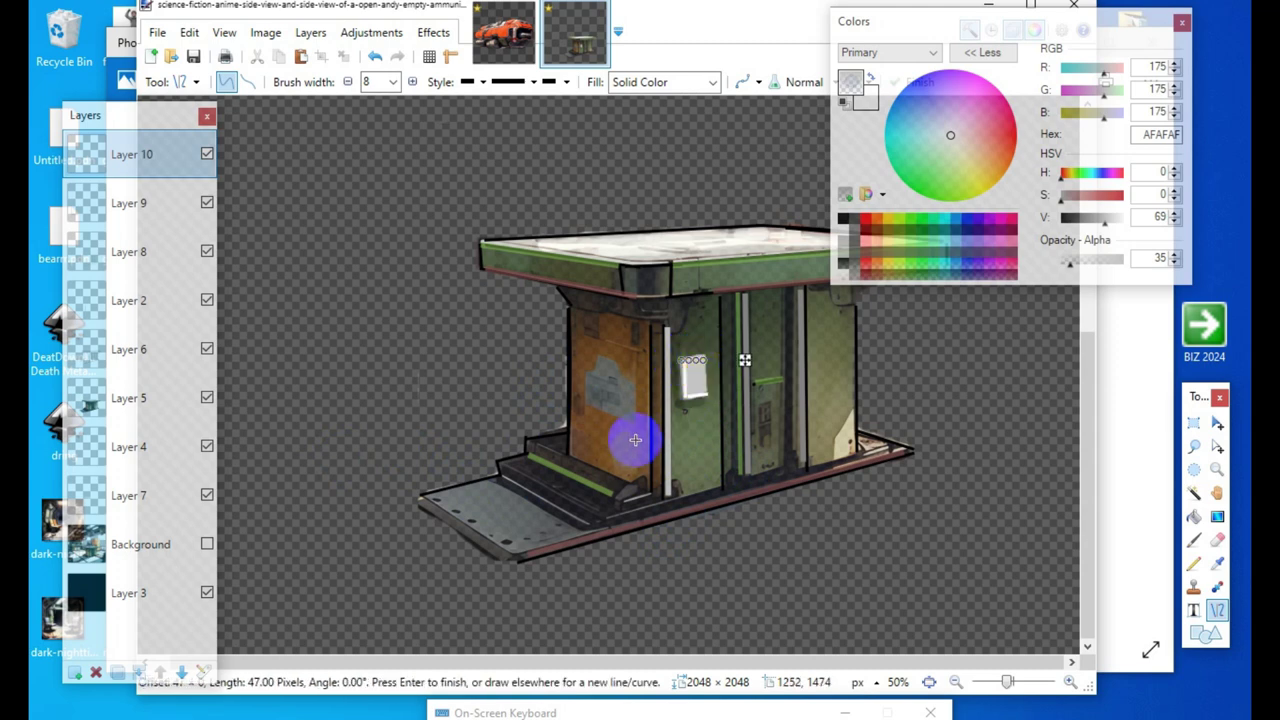
pyautogui.press('Return')
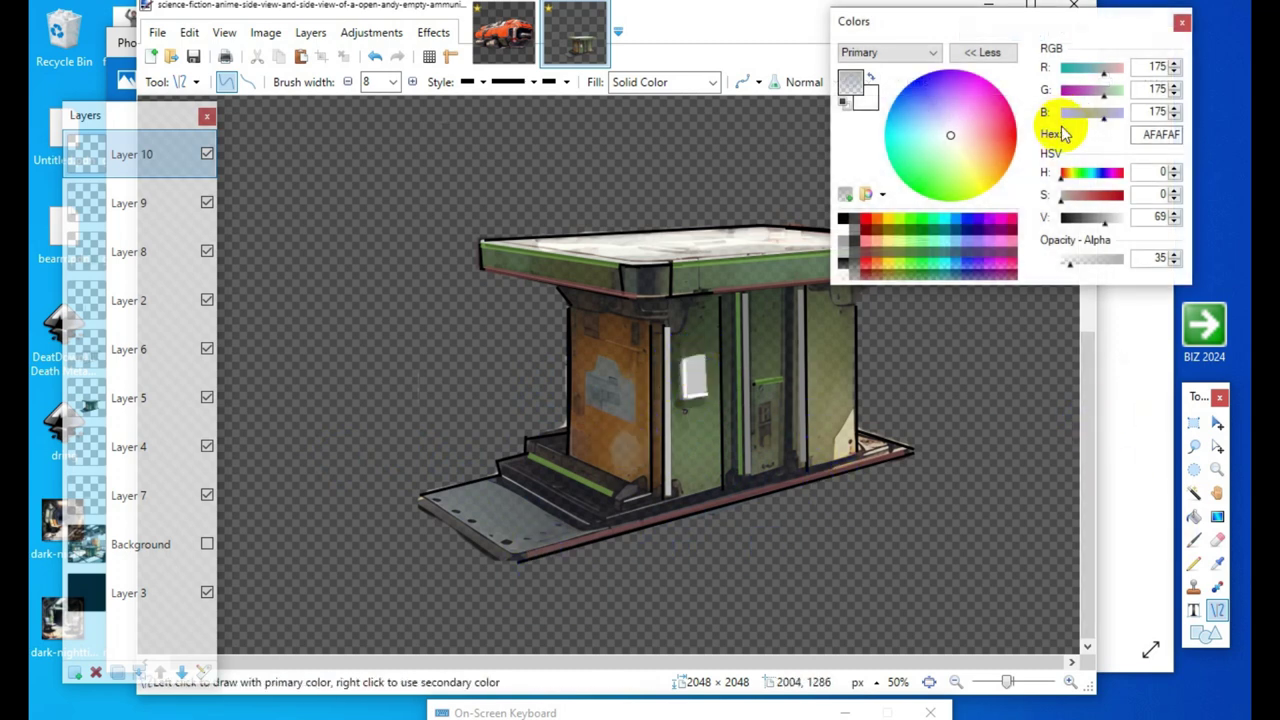
# Step: Set the primary color's blue value to 43 and paint over the small panel's upper part with the Paintbrush
pyautogui.click(1071, 112)
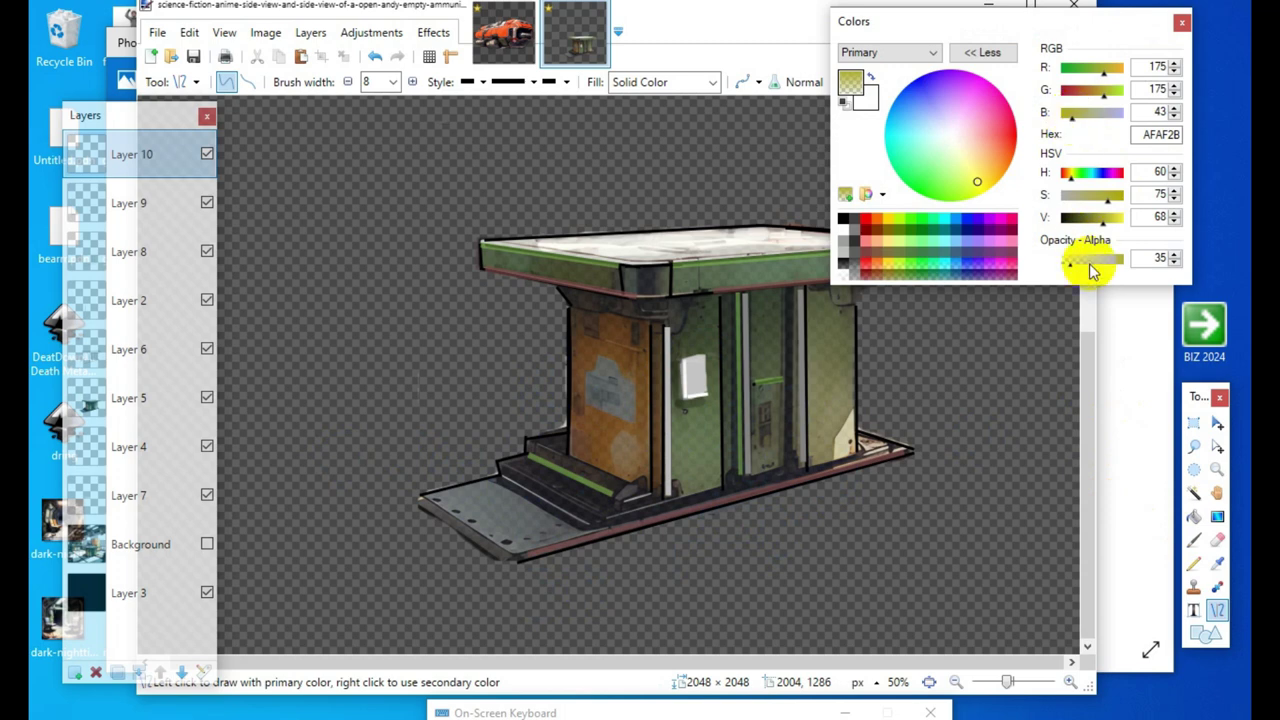
pyautogui.click(1195, 541)
pyautogui.moveTo(700, 375)
pyautogui.mouseDown()
pyautogui.moveTo(673, 386)
pyautogui.moveTo(690, 361)
pyautogui.mouseUp()
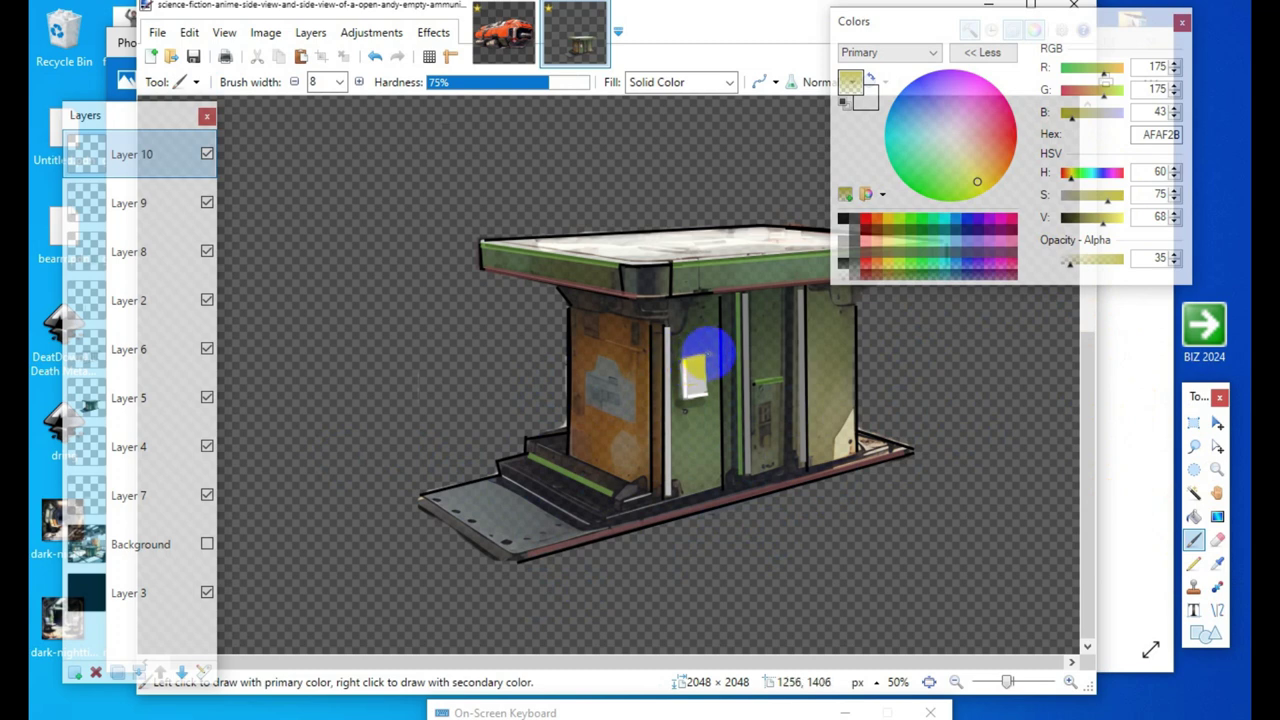
pyautogui.moveTo(682, 352)
pyautogui.mouseDown()
pyautogui.moveTo(703, 461)
pyautogui.moveTo(687, 448)
pyautogui.moveTo(687, 284)
pyautogui.moveTo(671, 401)
pyautogui.moveTo(639, 268)
pyautogui.moveTo(639, 288)
pyautogui.moveTo(722, 364)
pyautogui.moveTo(655, 303)
pyautogui.moveTo(644, 273)
pyautogui.mouseUp()
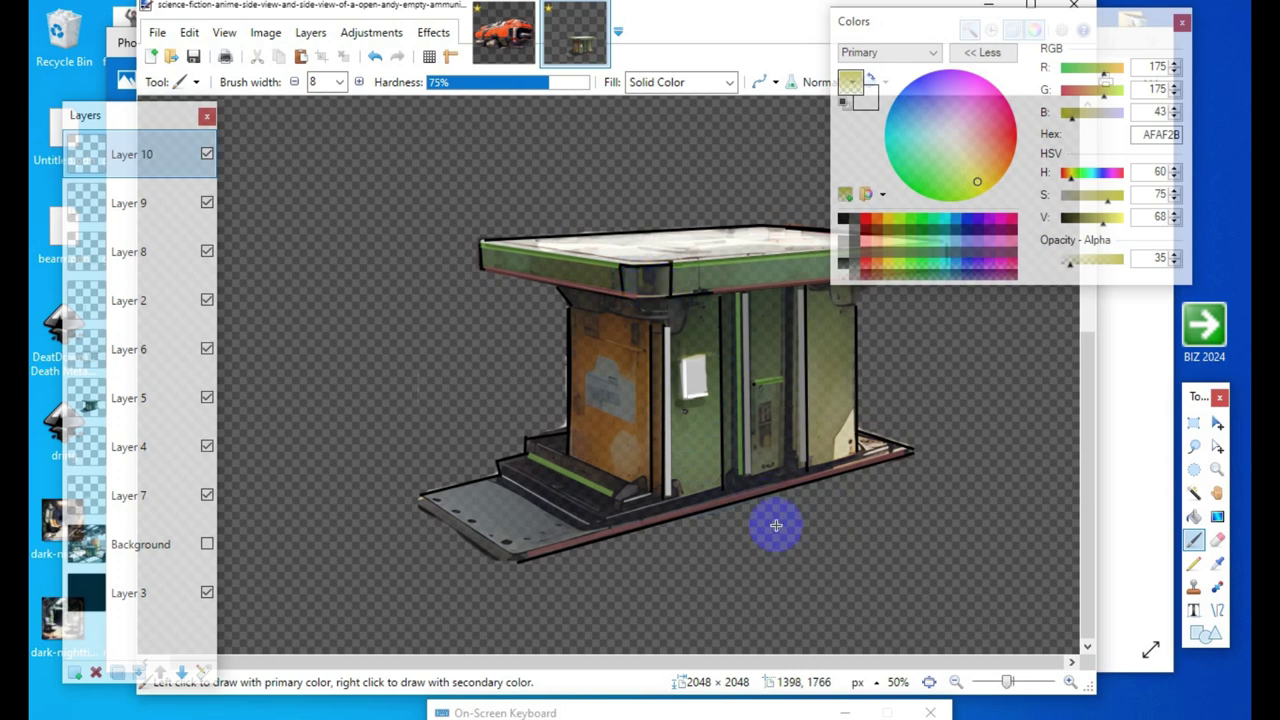
# Step: Set the primary color to light grey C0C0C0 with opacity 31 and the Paintbrush width to 23
pyautogui.click(842, 236)
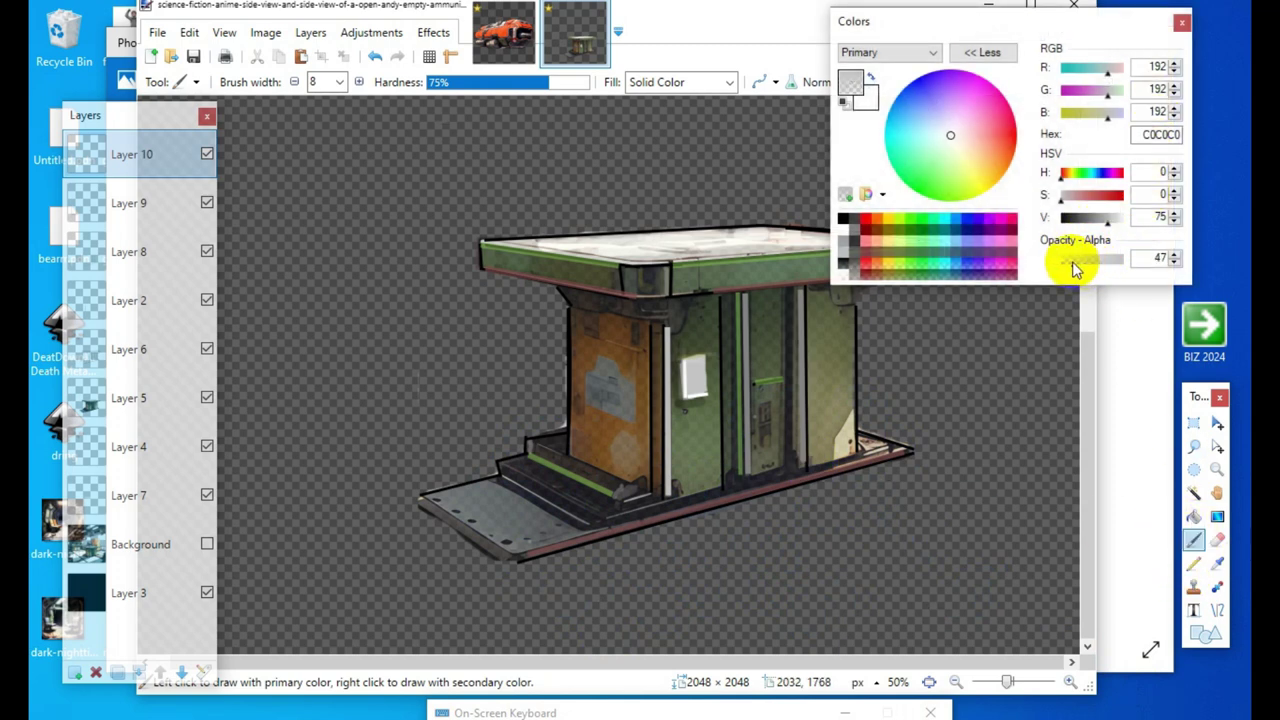
pyautogui.moveTo(1073, 268); pyautogui.dragTo(1068, 262)
pyautogui.click(359, 82)
pyautogui.click(359, 82)
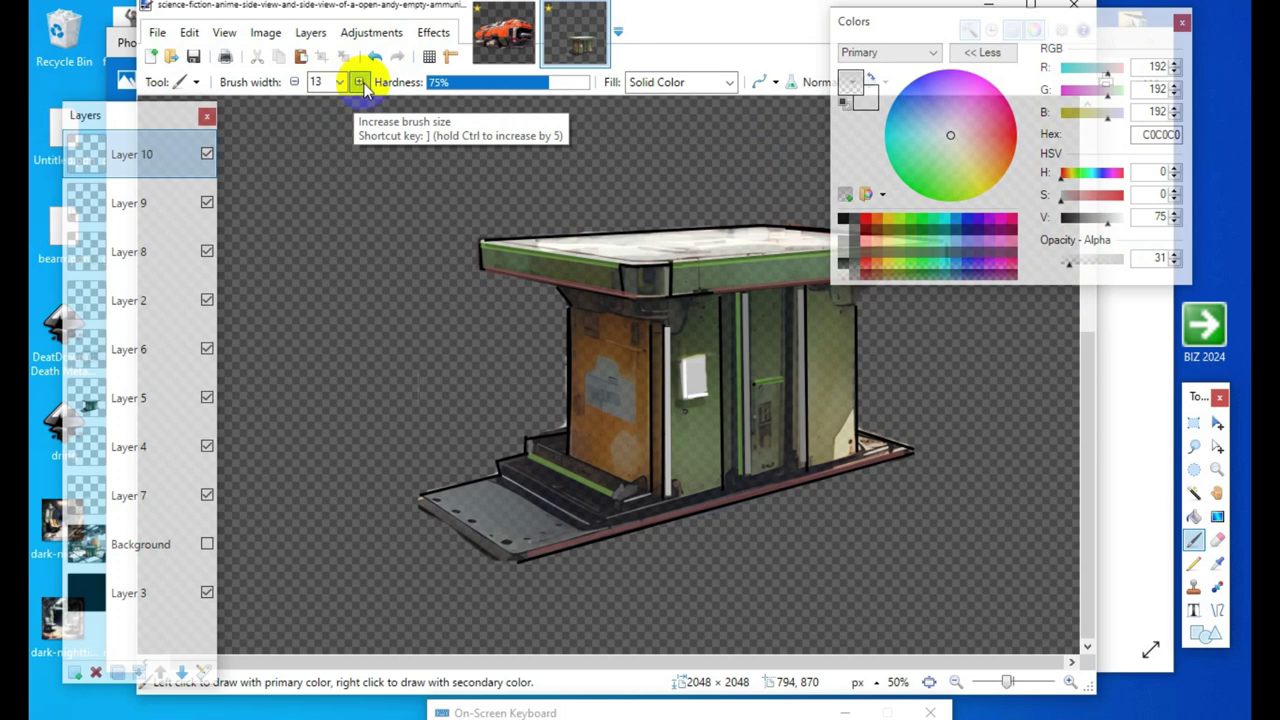
pyautogui.click(364, 84)
pyautogui.click(364, 84)
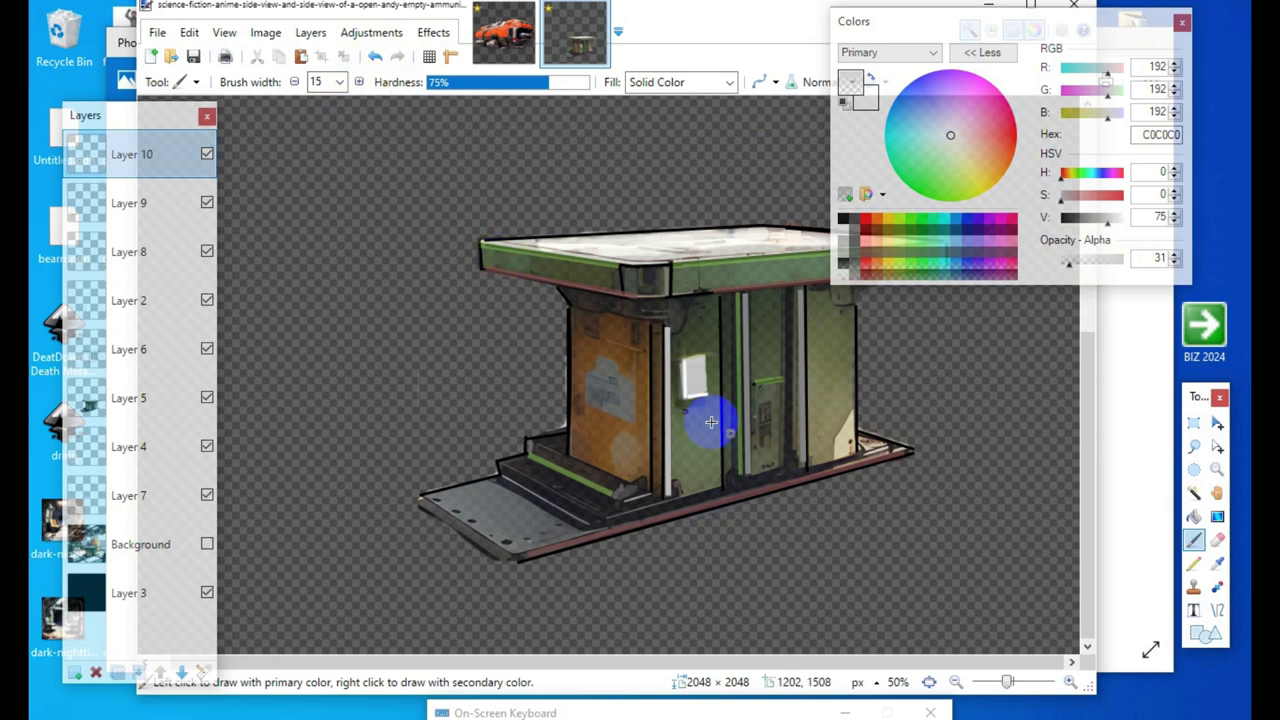
pyautogui.click(359, 83)
pyautogui.click(359, 82)
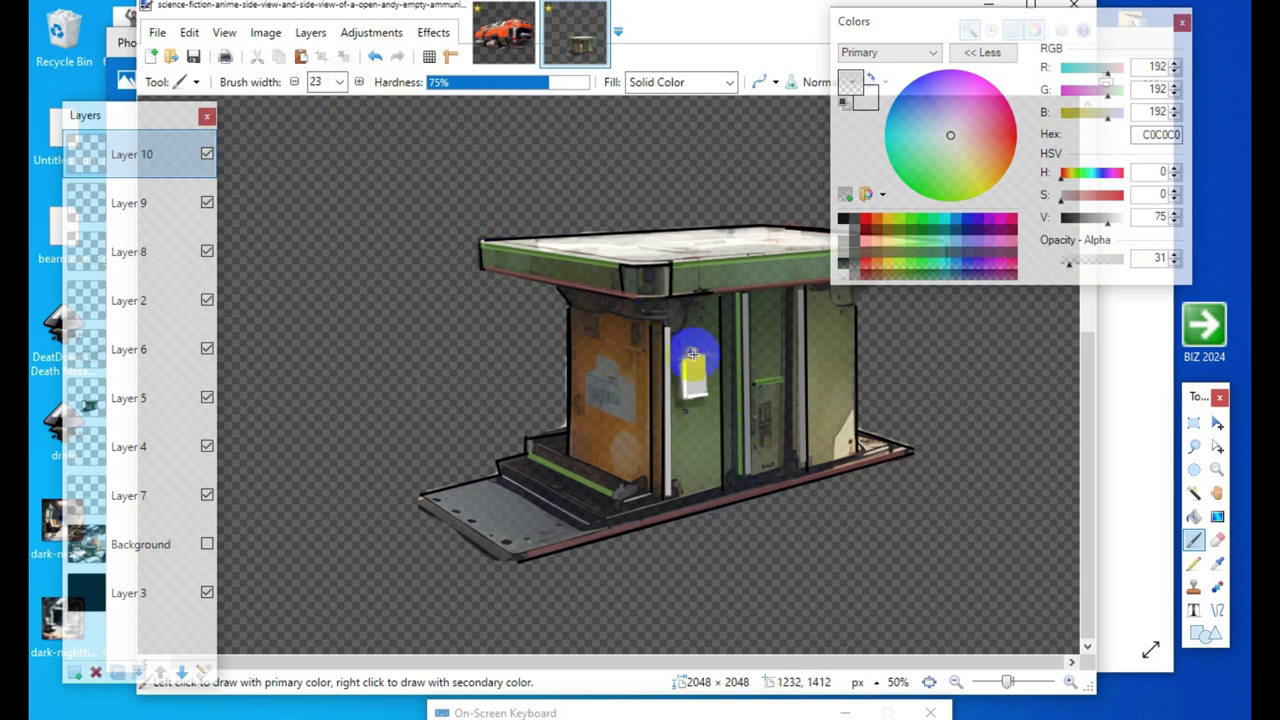
# Step: Brush translucent light grey along the upper edge of the orange wall, just beneath the tabletop
pyautogui.moveTo(567, 296); pyautogui.dragTo(621, 303)
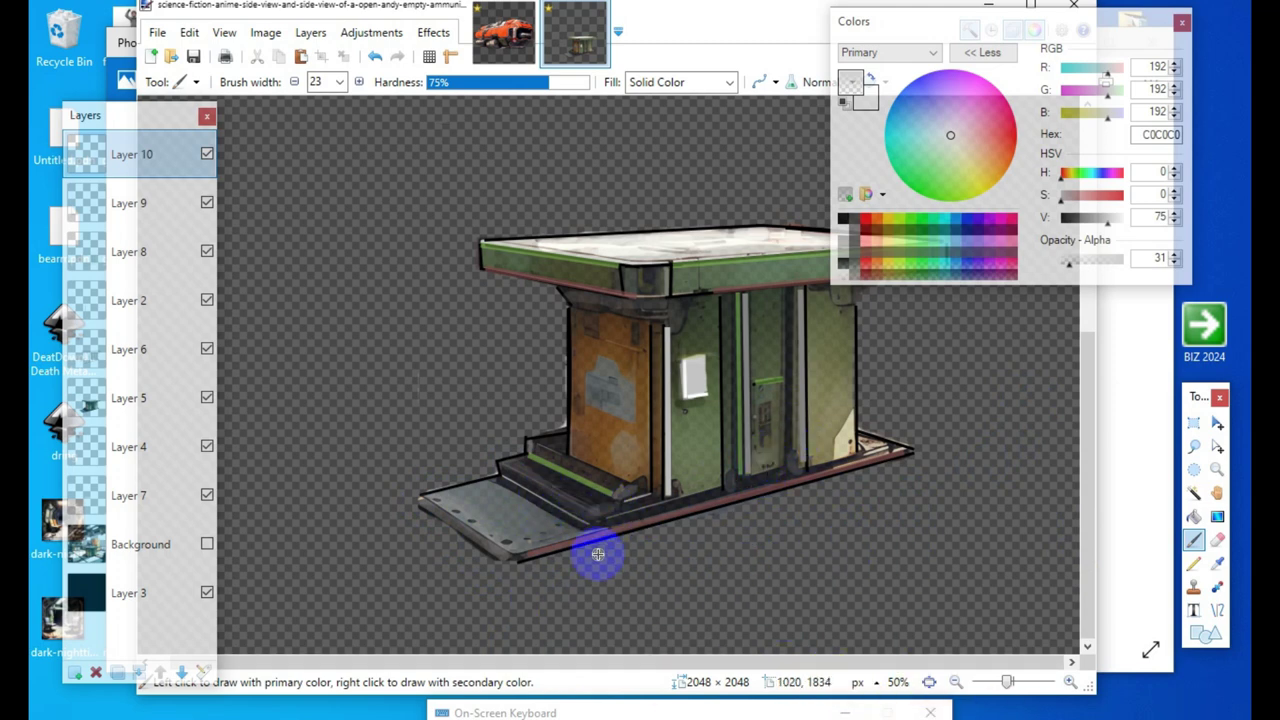
# Step: Draw a white line about 200 pixels long down the dark front step with the Line/Curve tool and thin it to width 3
pyautogui.click(1218, 610)
pyautogui.click(870, 79)
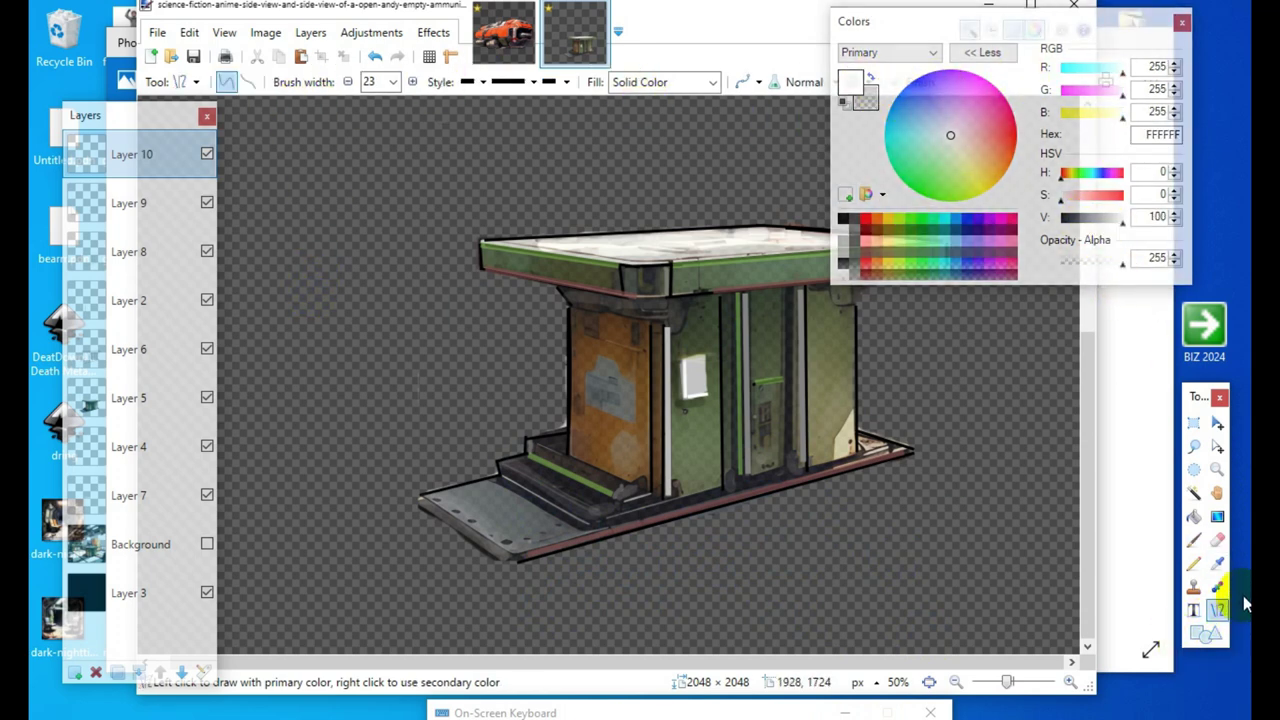
pyautogui.click(347, 82)
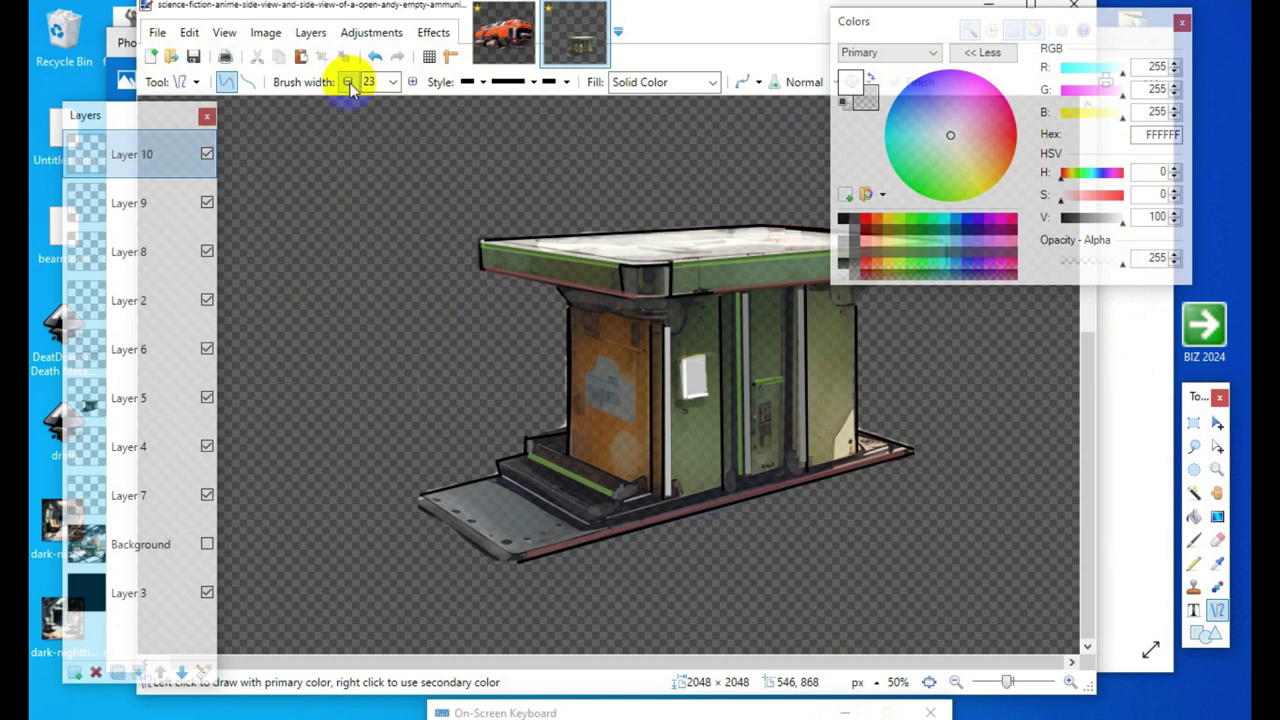
pyautogui.click(347, 82)
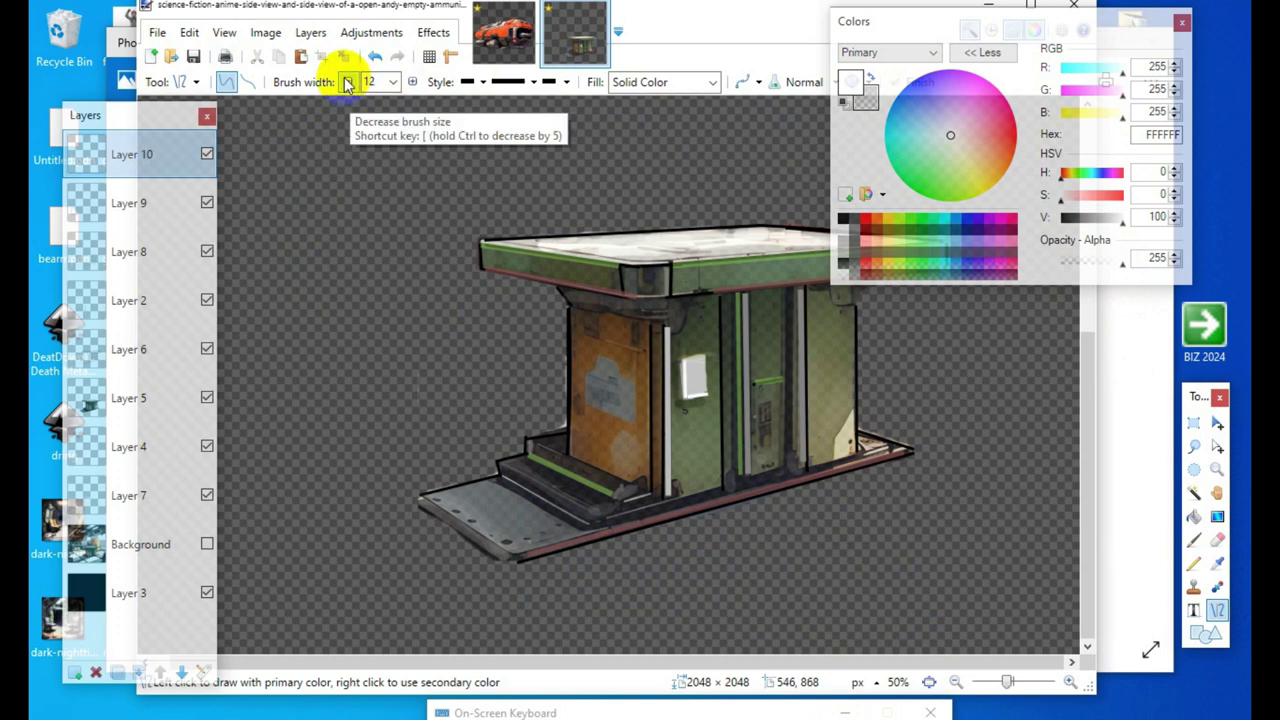
pyautogui.click(347, 82)
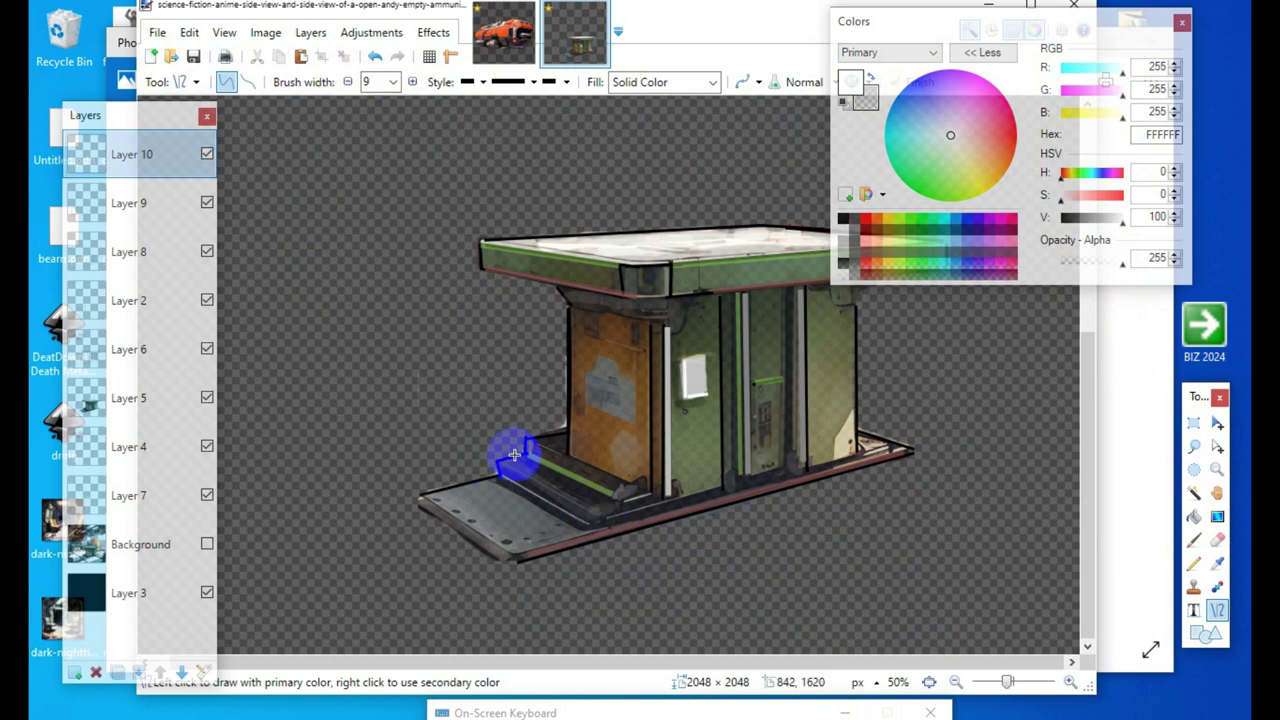
pyautogui.moveTo(516, 460); pyautogui.dragTo(589, 502)
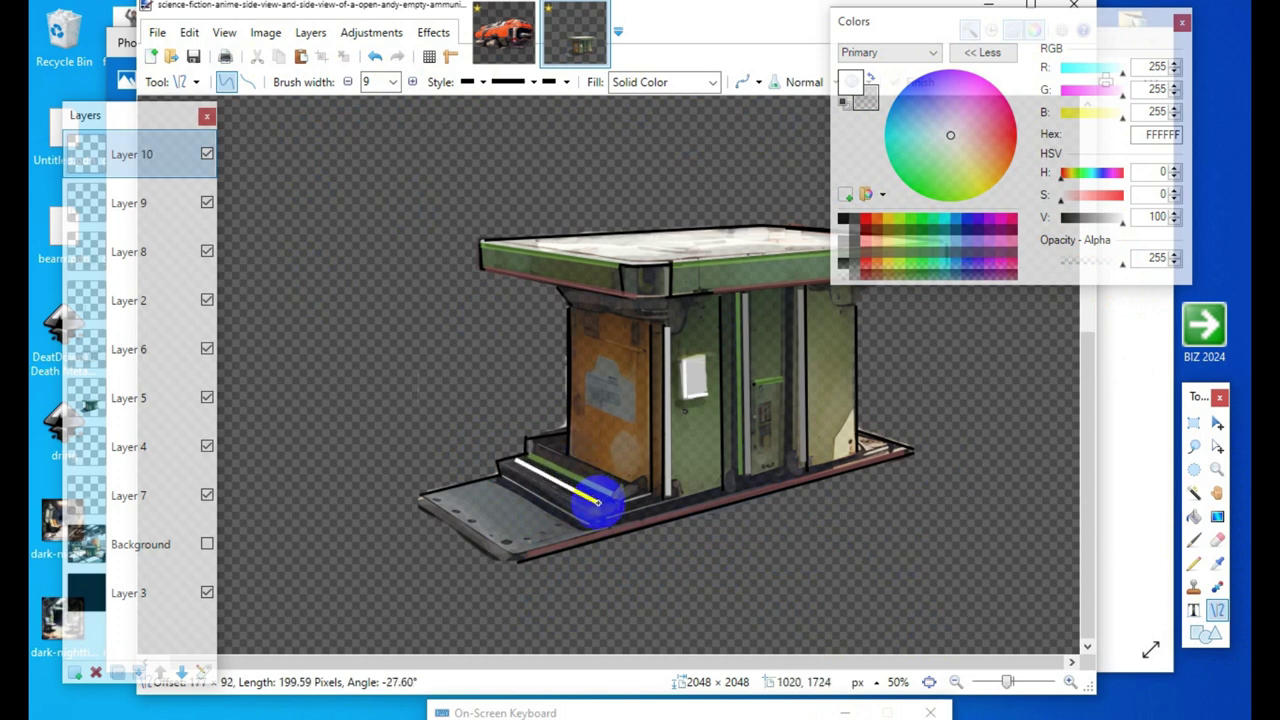
pyautogui.moveTo(597, 500); pyautogui.dragTo(591, 508)
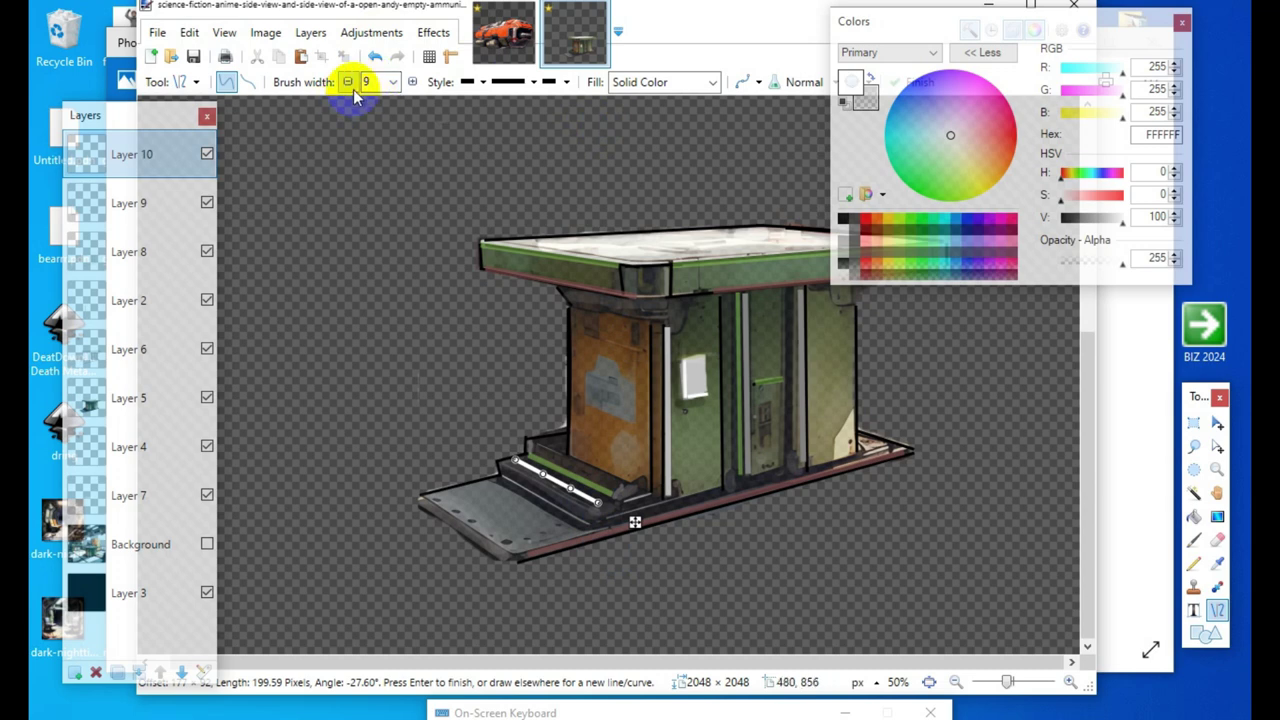
pyautogui.click(348, 82)
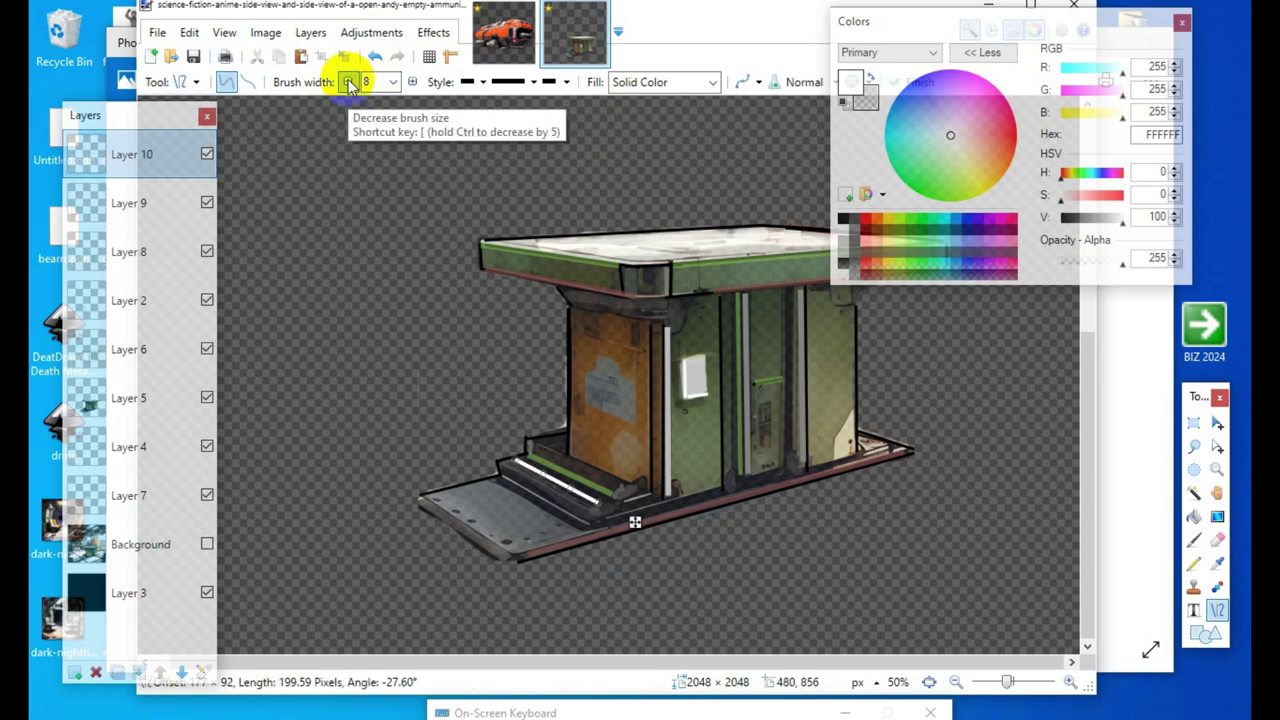
pyautogui.click(767, 405)
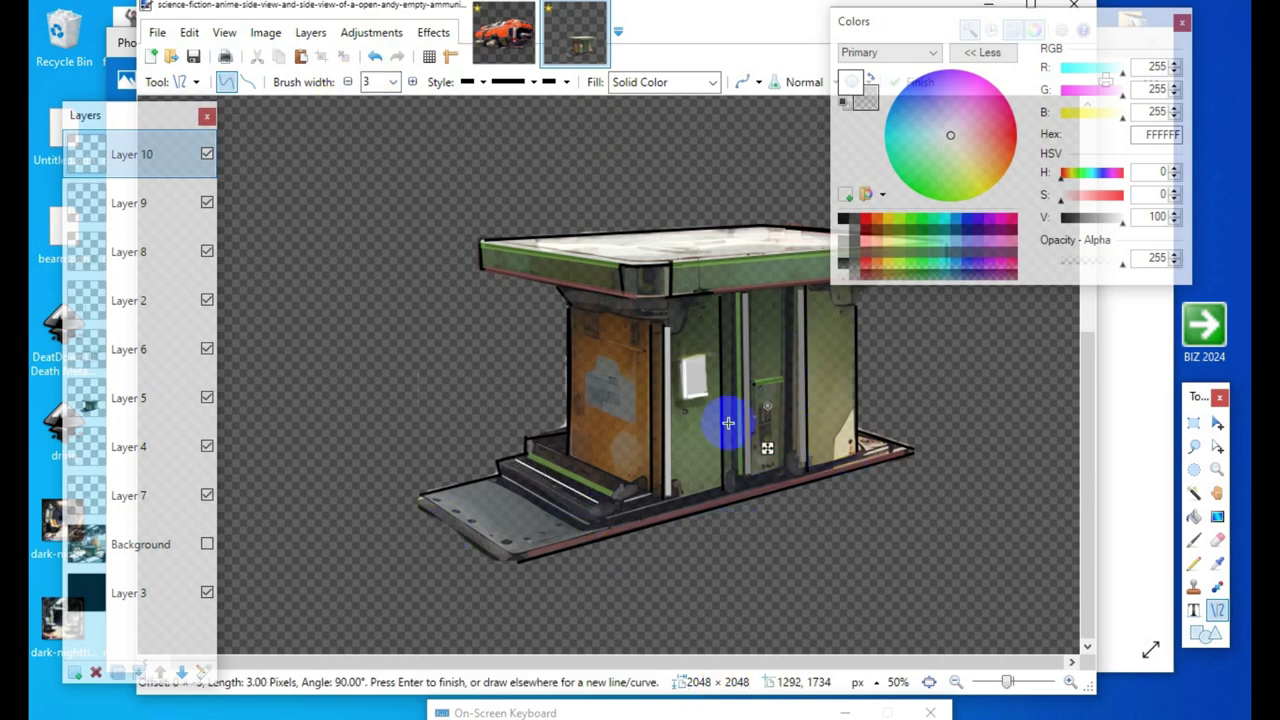
pyautogui.press('Return')
# Step: Draw a white highlight line about 579 pixels long along the upper edge of the tabletop's long green side
pyautogui.moveTo(920, 22); pyautogui.dragTo(1234, 43)
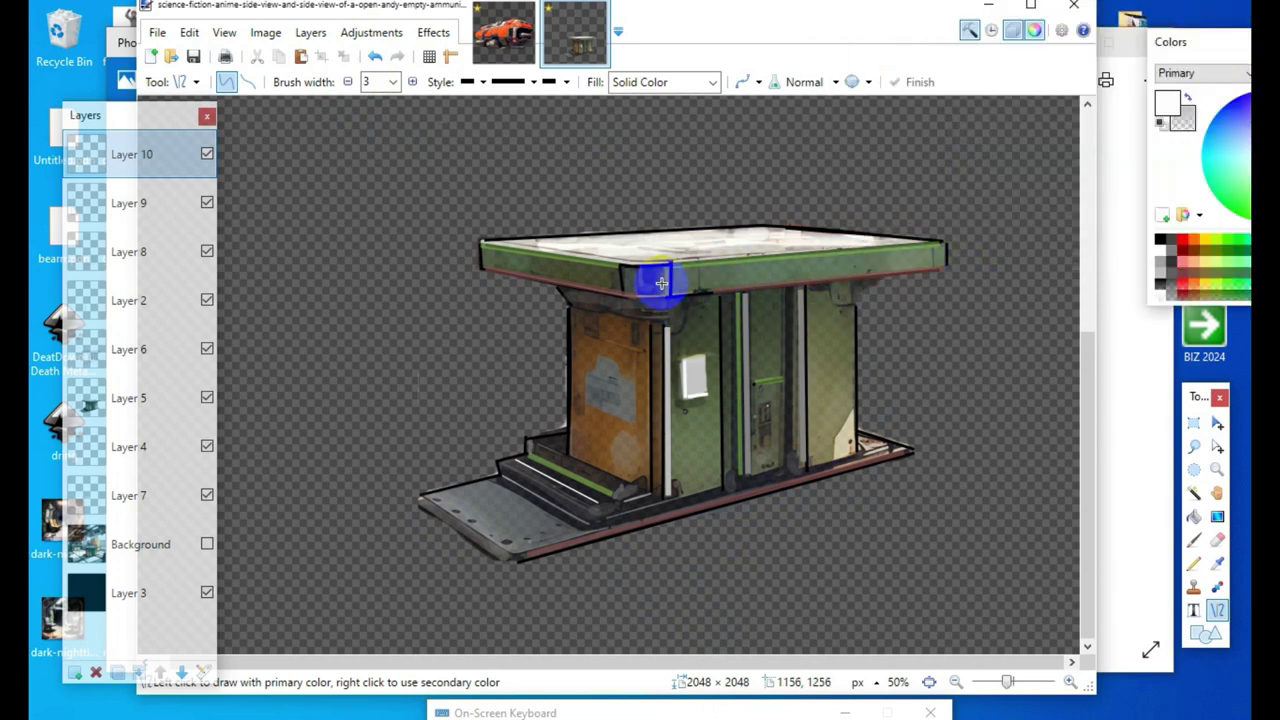
pyautogui.moveTo(679, 262); pyautogui.dragTo(942, 243)
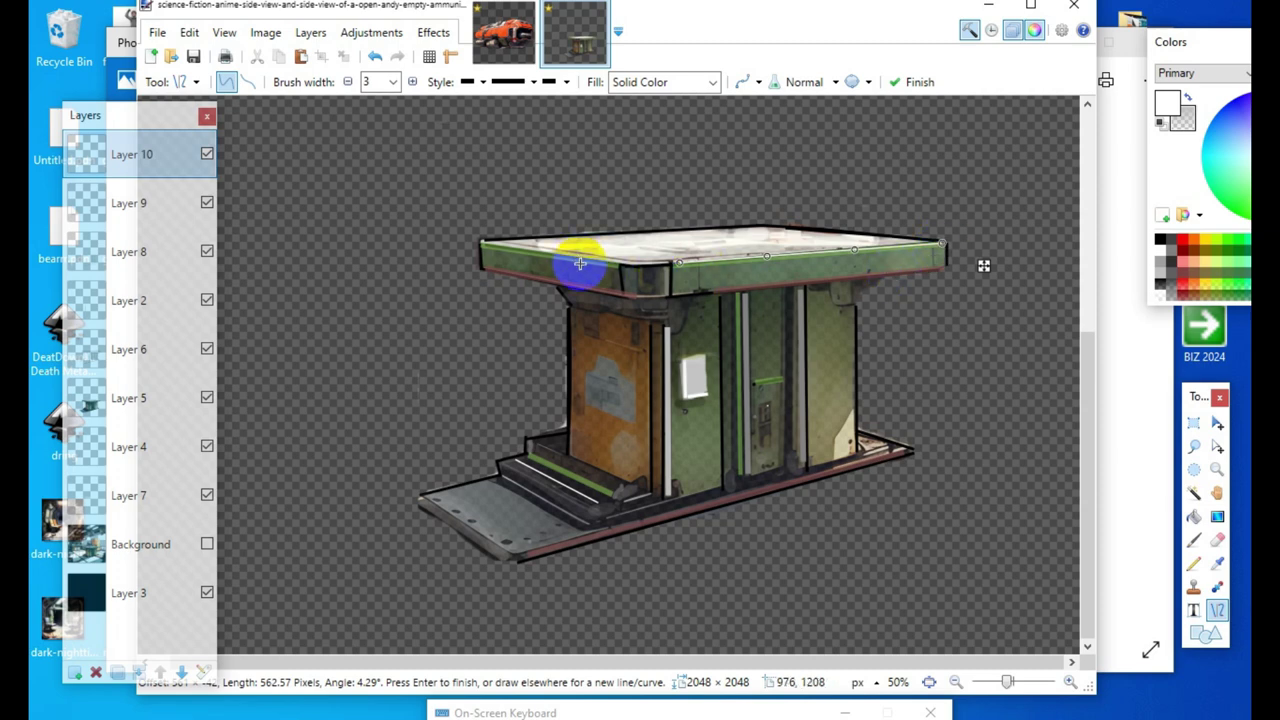
pyautogui.click(676, 267)
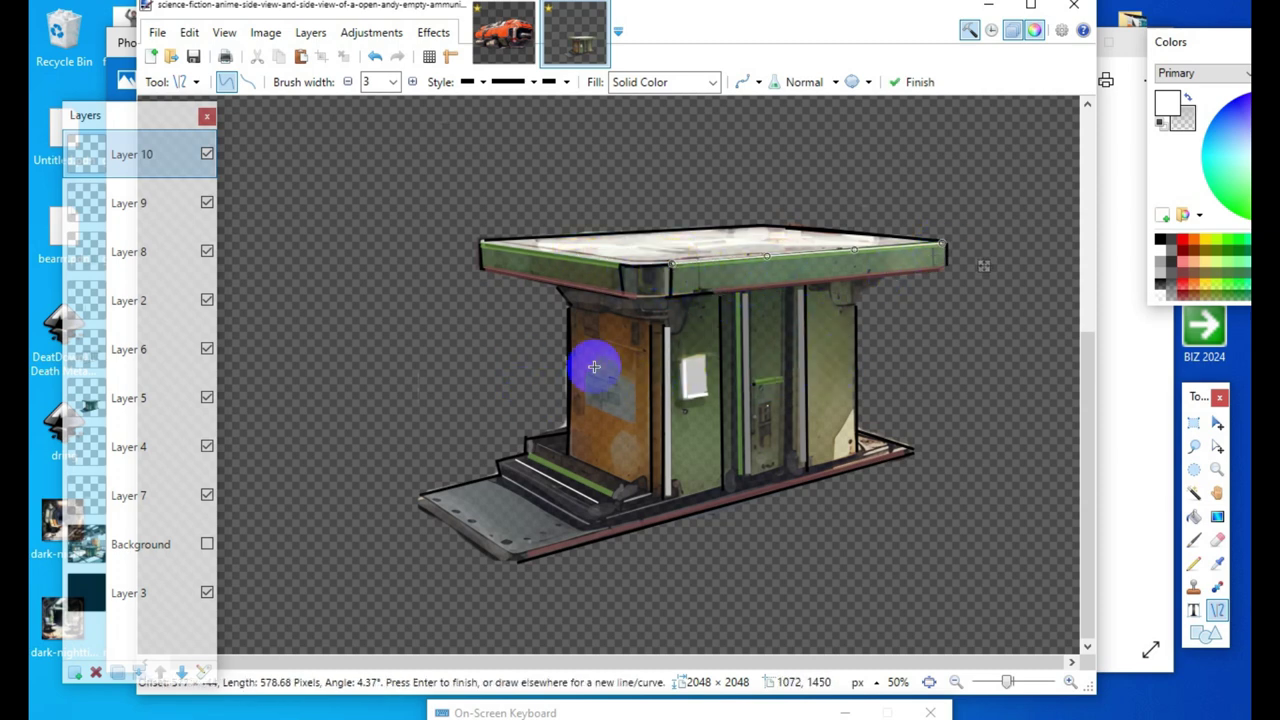
pyautogui.press('Return')
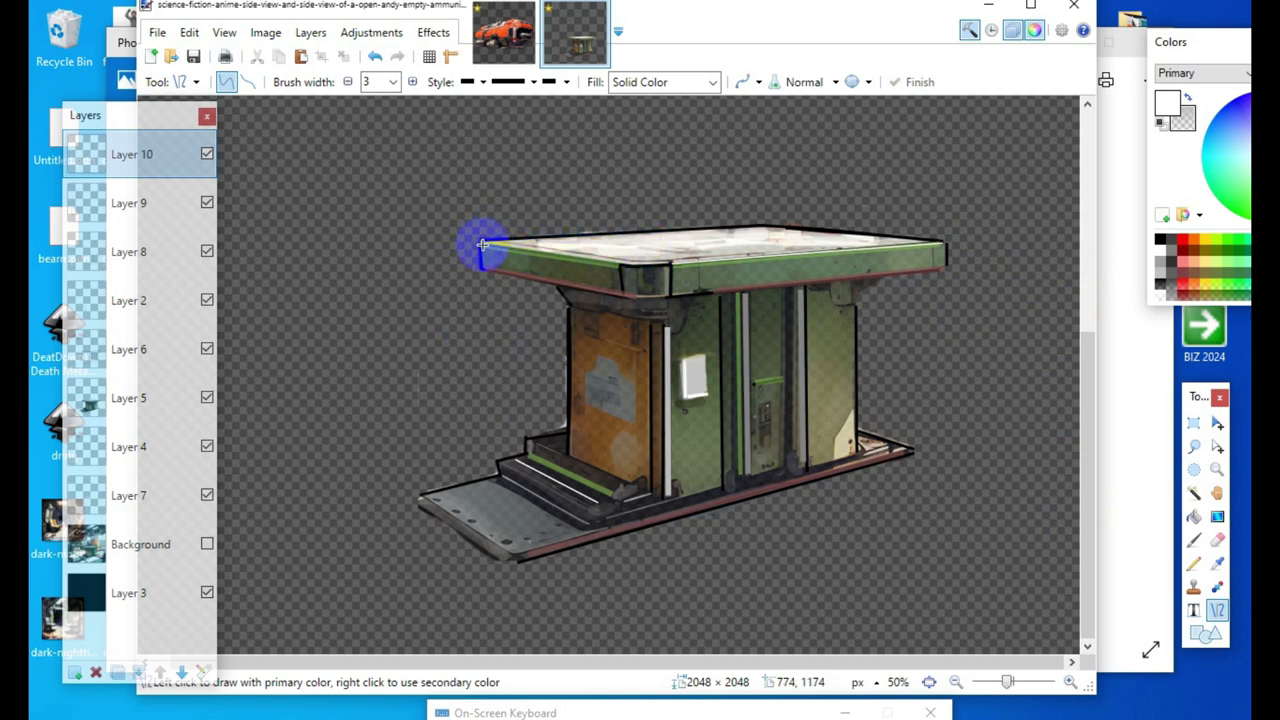
# Step: Draw a white line about 305 pixels long along the upper edge of the tabletop's short green side, redoing the first attempt
pyautogui.moveTo(482, 244)
pyautogui.mouseDown()
pyautogui.moveTo(601, 276)
pyautogui.moveTo(620, 265)
pyautogui.moveTo(600, 260)
pyautogui.moveTo(620, 265)
pyautogui.mouseUp()
pyautogui.click(377, 57)
pyautogui.moveTo(482, 243); pyautogui.dragTo(618, 265)
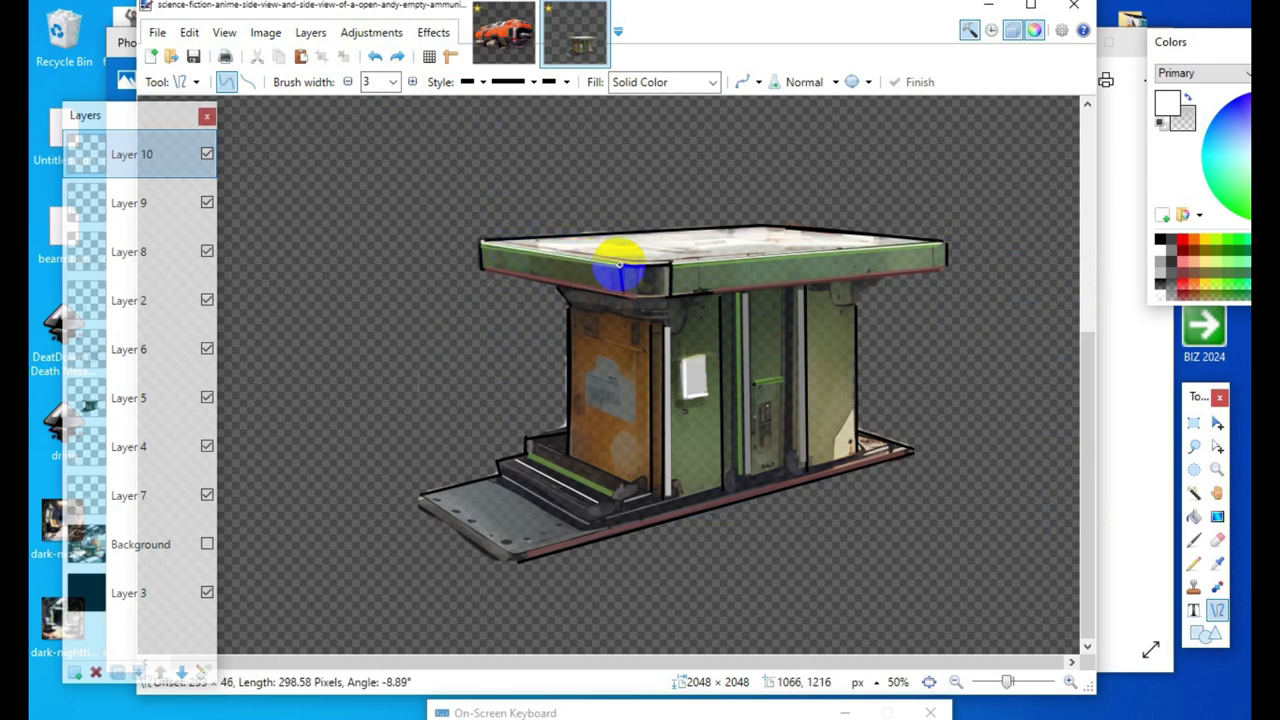
pyautogui.moveTo(620, 265); pyautogui.dragTo(619, 266)
pyautogui.moveTo(620, 265); pyautogui.dragTo(621, 266)
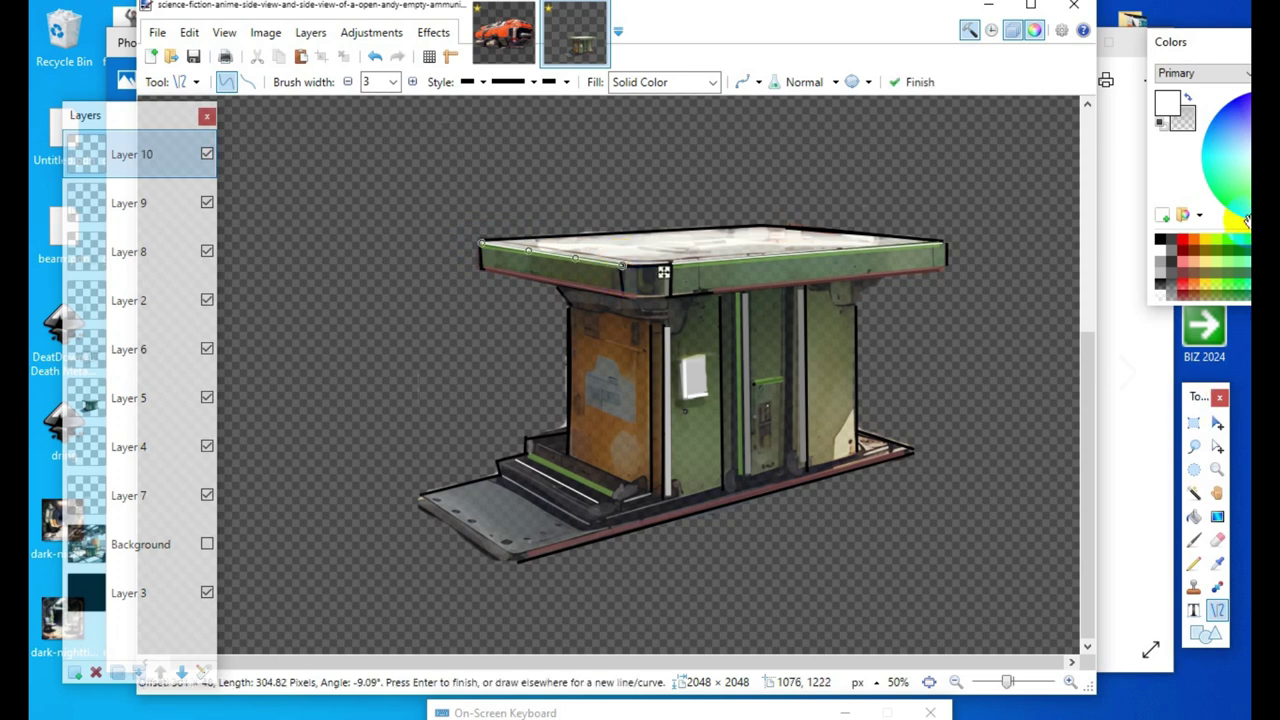
# Step: Recolor the active line on the tabletop's short side to muted red AA4C4C and finish it
pyautogui.moveTo(1218, 53); pyautogui.dragTo(975, 73)
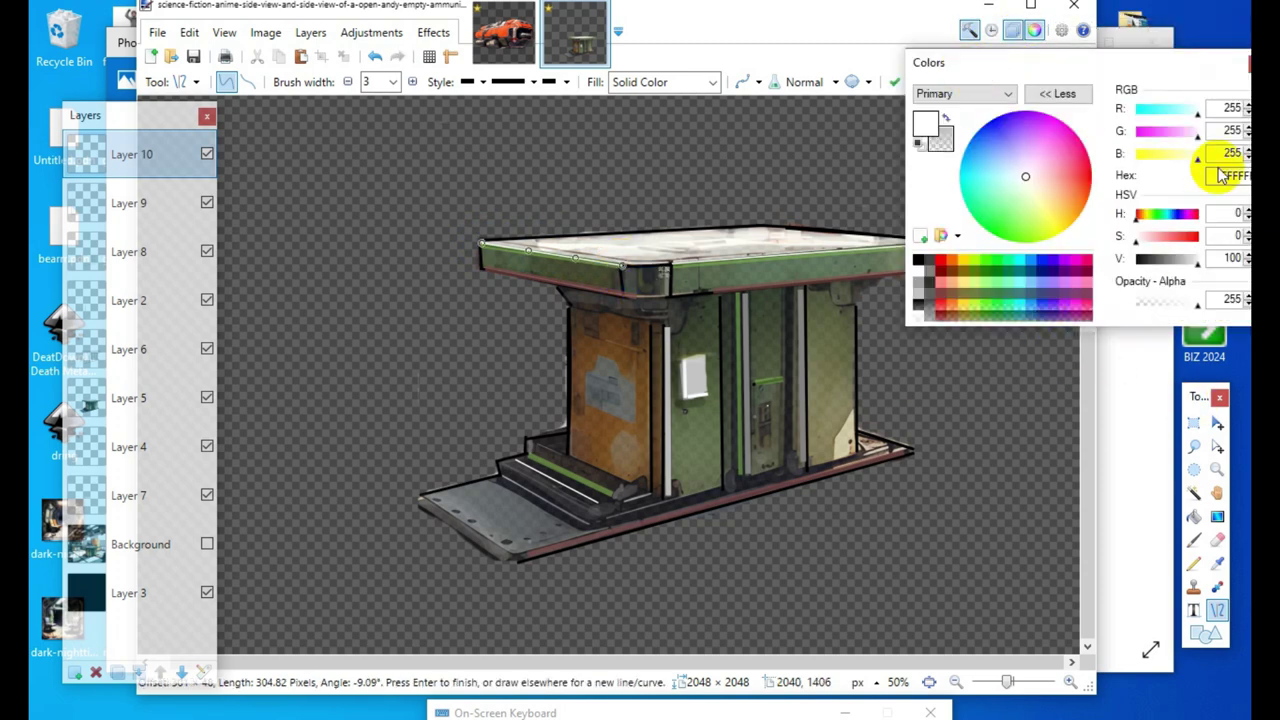
pyautogui.moveTo(1166, 262)
pyautogui.mouseDown()
pyautogui.moveTo(1123, 263)
pyautogui.moveTo(1154, 260)
pyautogui.mouseUp()
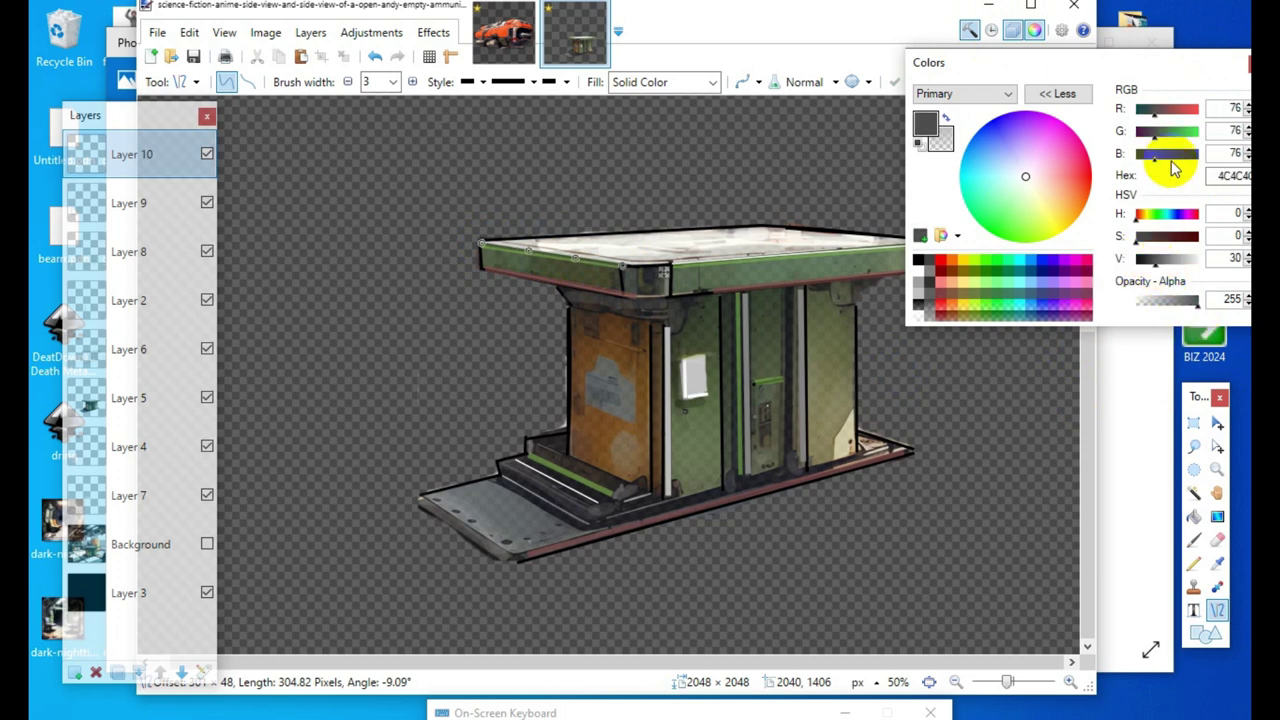
pyautogui.moveTo(1180, 118); pyautogui.dragTo(1177, 110)
pyautogui.press('Return')
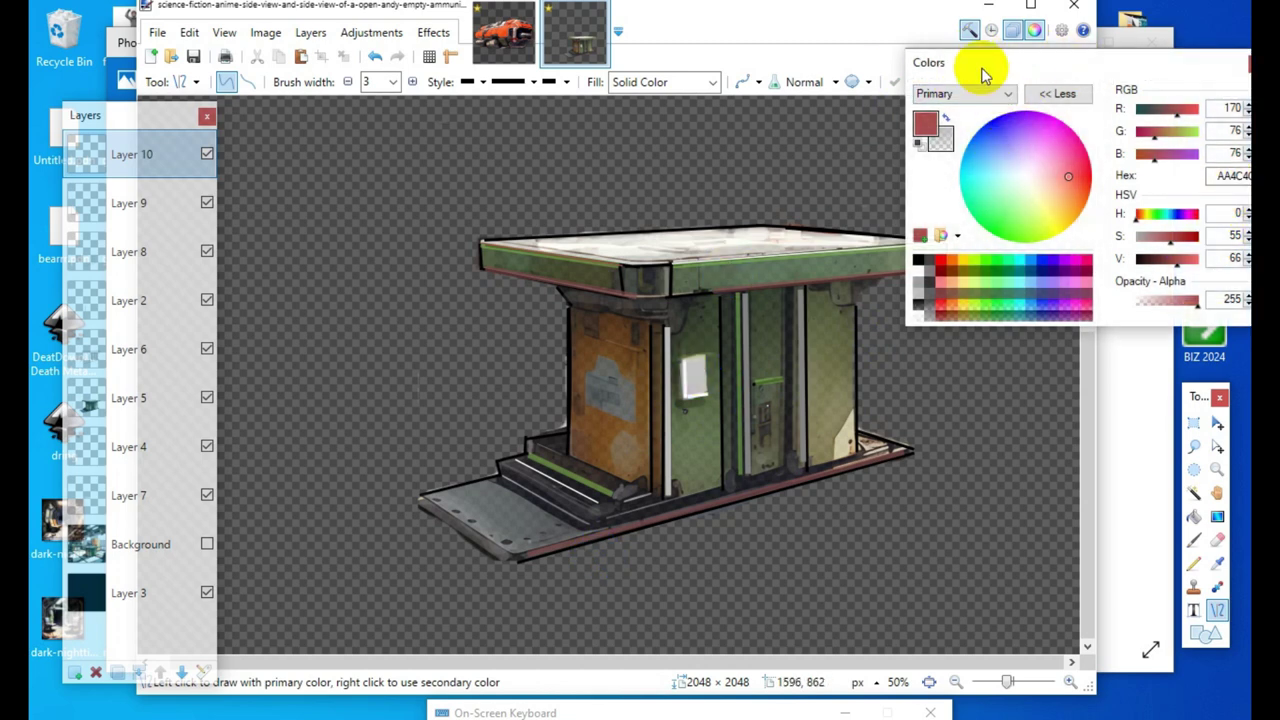
# Step: Draw a muted red line about 353 pixels long down the white strip beside the orange wall and set the brush width to 5
pyautogui.moveTo(984, 66); pyautogui.dragTo(1115, 25)
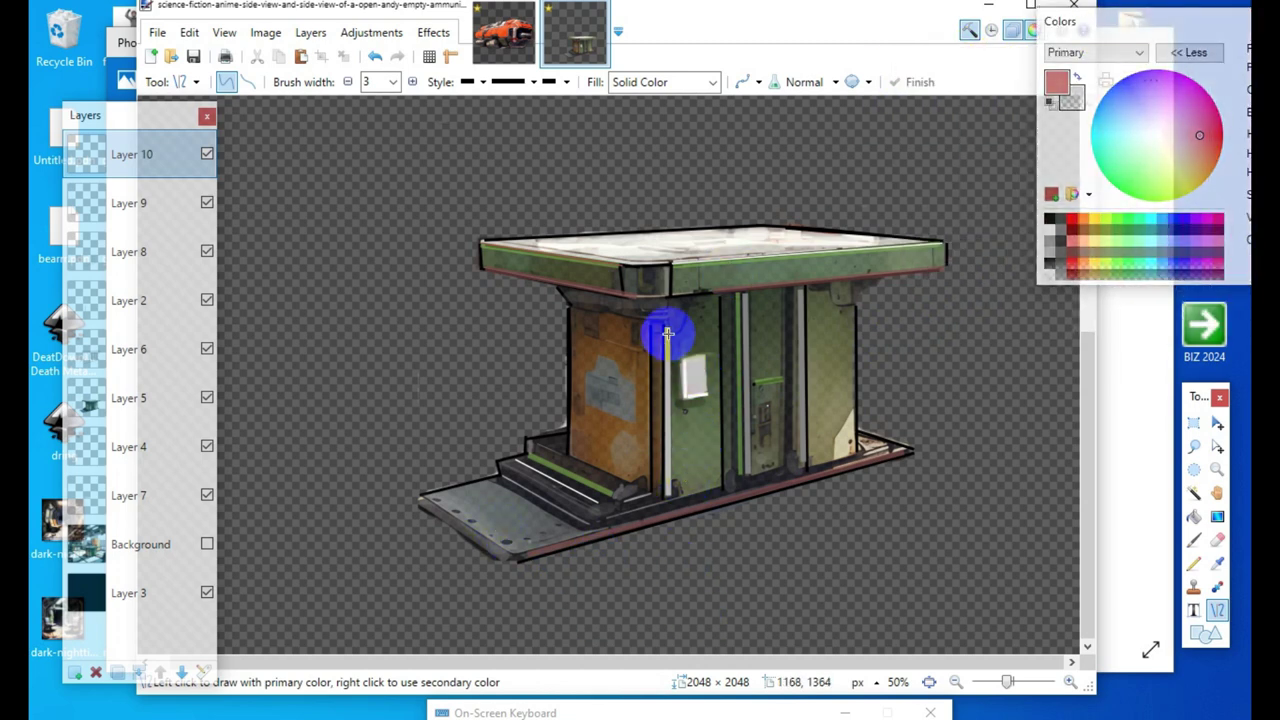
pyautogui.moveTo(666, 330); pyautogui.dragTo(667, 495)
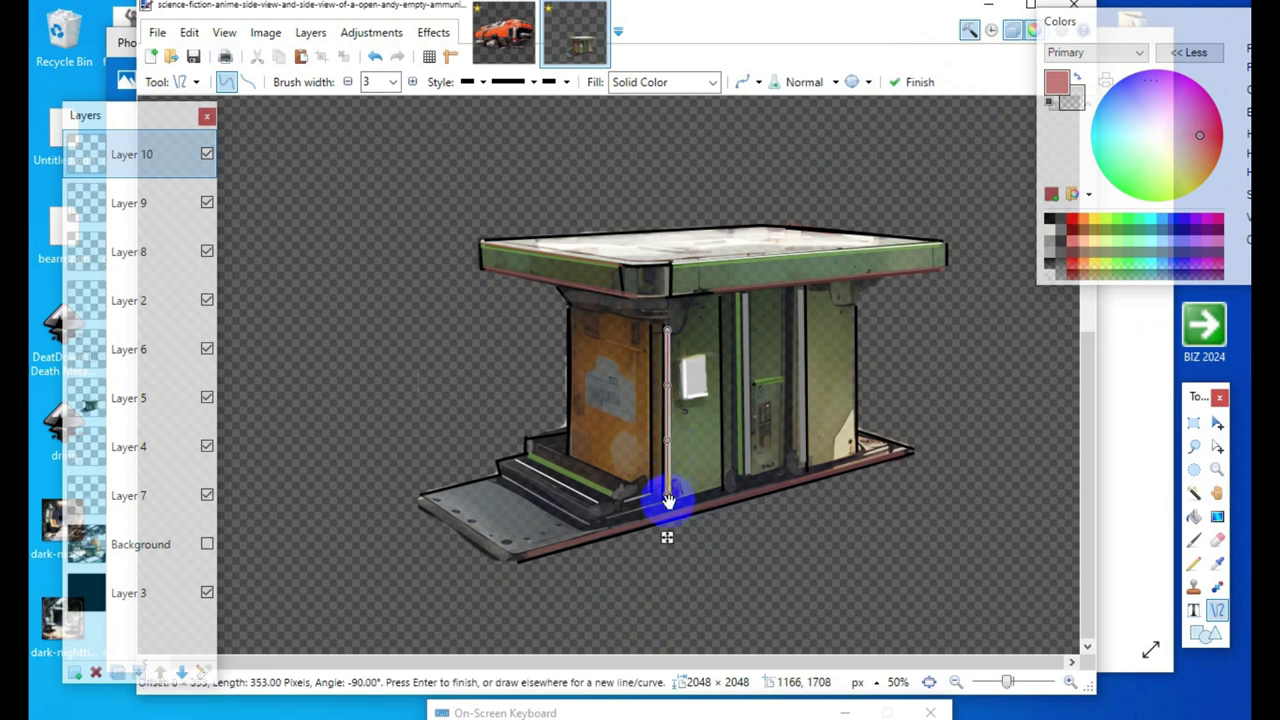
pyautogui.click(412, 82)
pyautogui.click(412, 82)
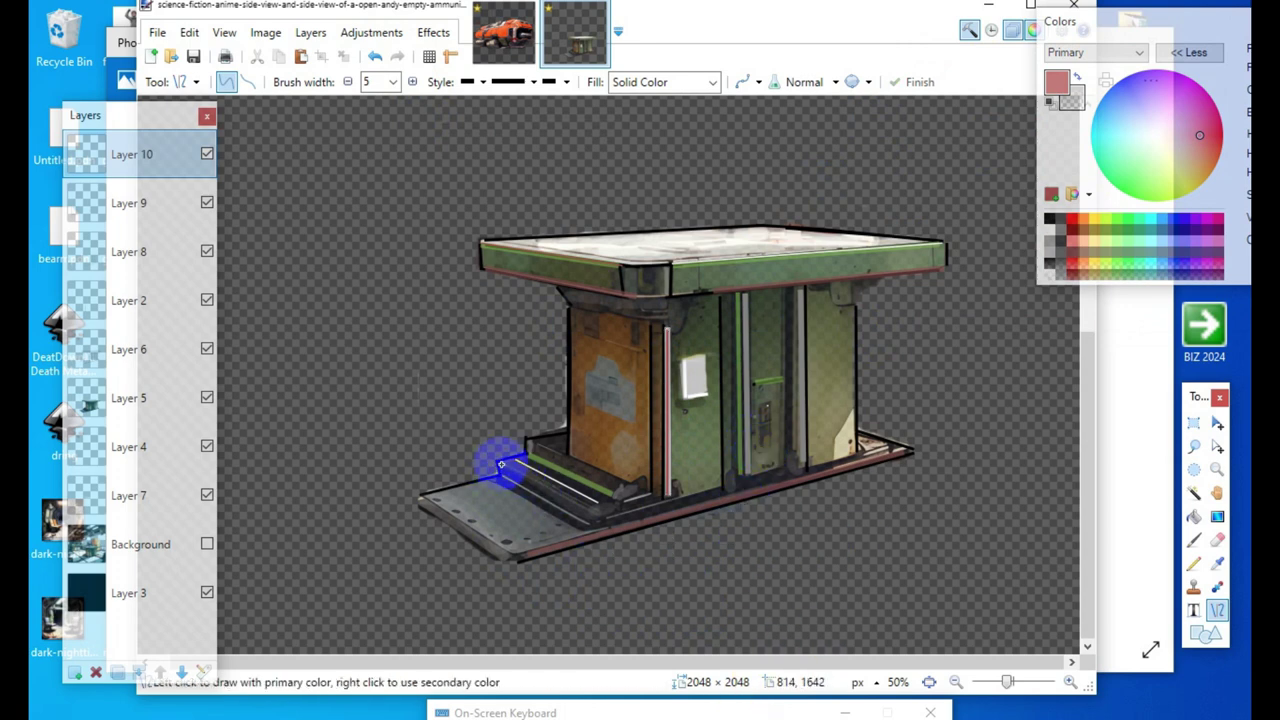
# Step: Draw muted red lines down the lower front step and, about 77 pixels long, along the narrow green panel's bottom edge
pyautogui.moveTo(501, 464)
pyautogui.mouseDown()
pyautogui.moveTo(595, 509)
pyautogui.moveTo(552, 478)
pyautogui.moveTo(586, 509)
pyautogui.mouseUp()
pyautogui.click(772, 527)
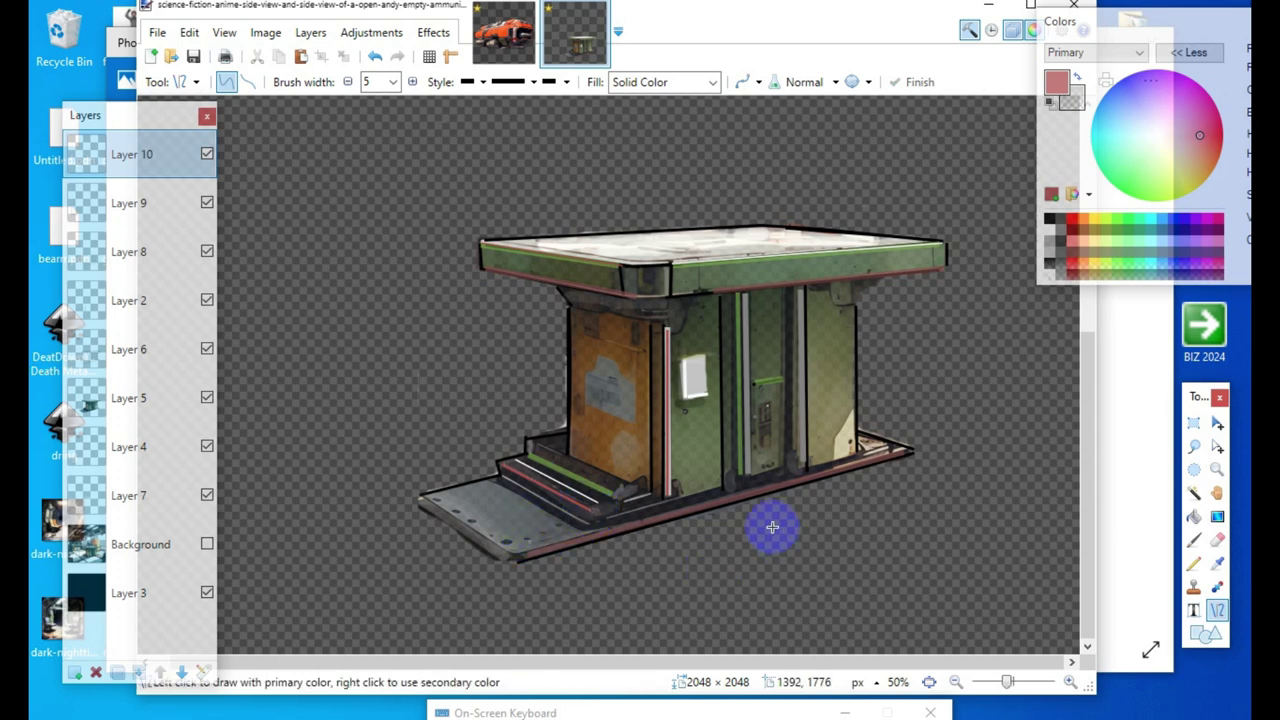
pyautogui.click(640, 455)
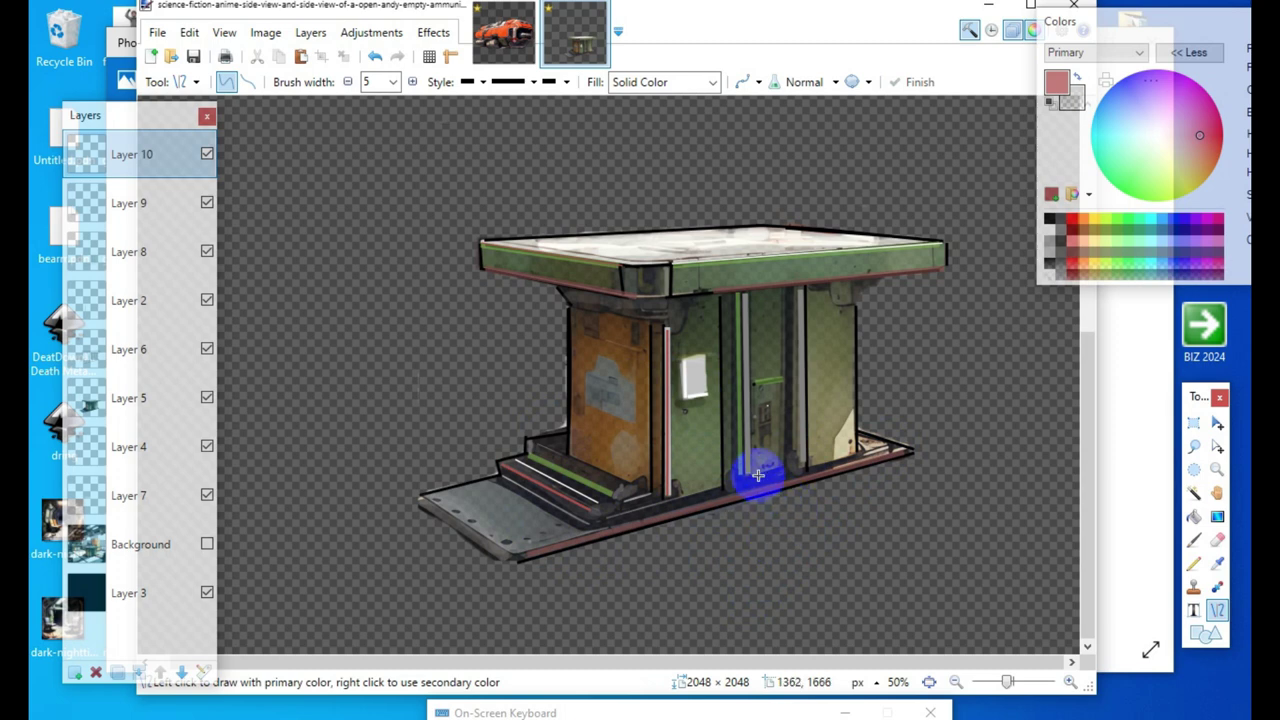
pyautogui.moveTo(752, 472); pyautogui.dragTo(785, 468)
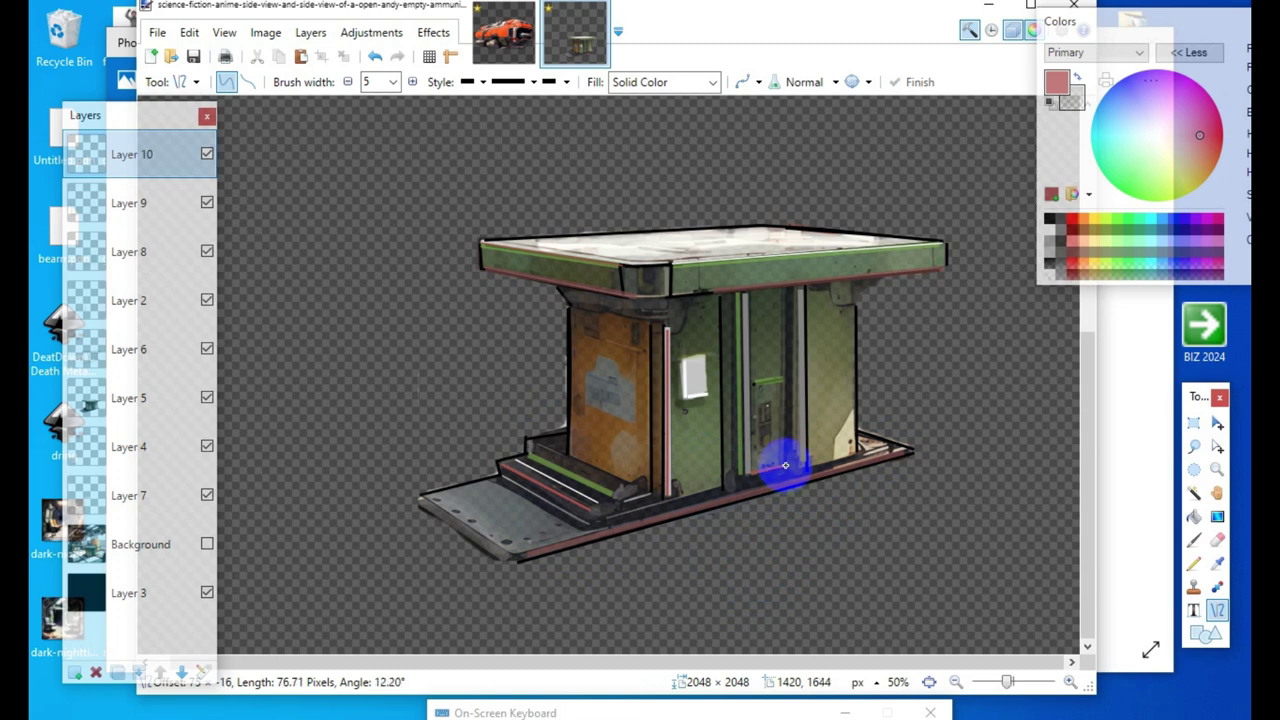
pyautogui.moveTo(785, 466); pyautogui.dragTo(785, 466)
pyautogui.press('Return')
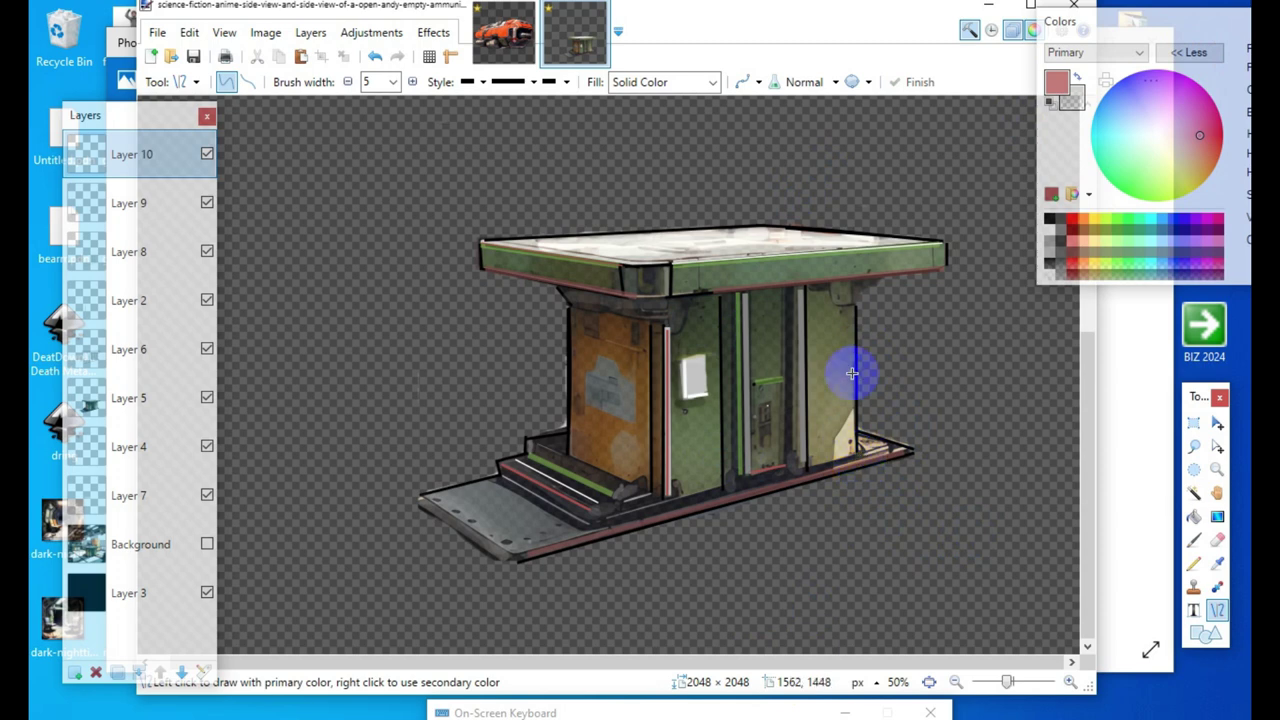
# Step: Draw a muted red line about 321 pixels long up the far vertical edge of the green side wall
pyautogui.moveTo(855, 455); pyautogui.dragTo(850, 306)
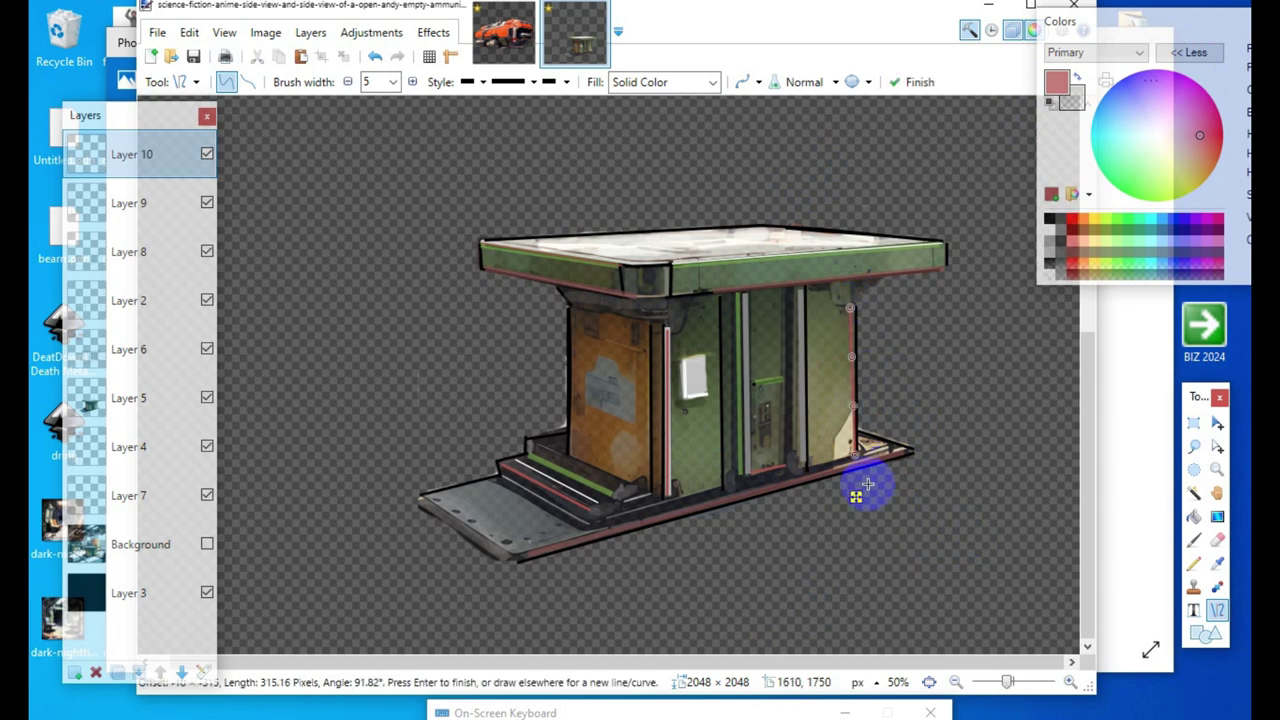
pyautogui.press('Return')
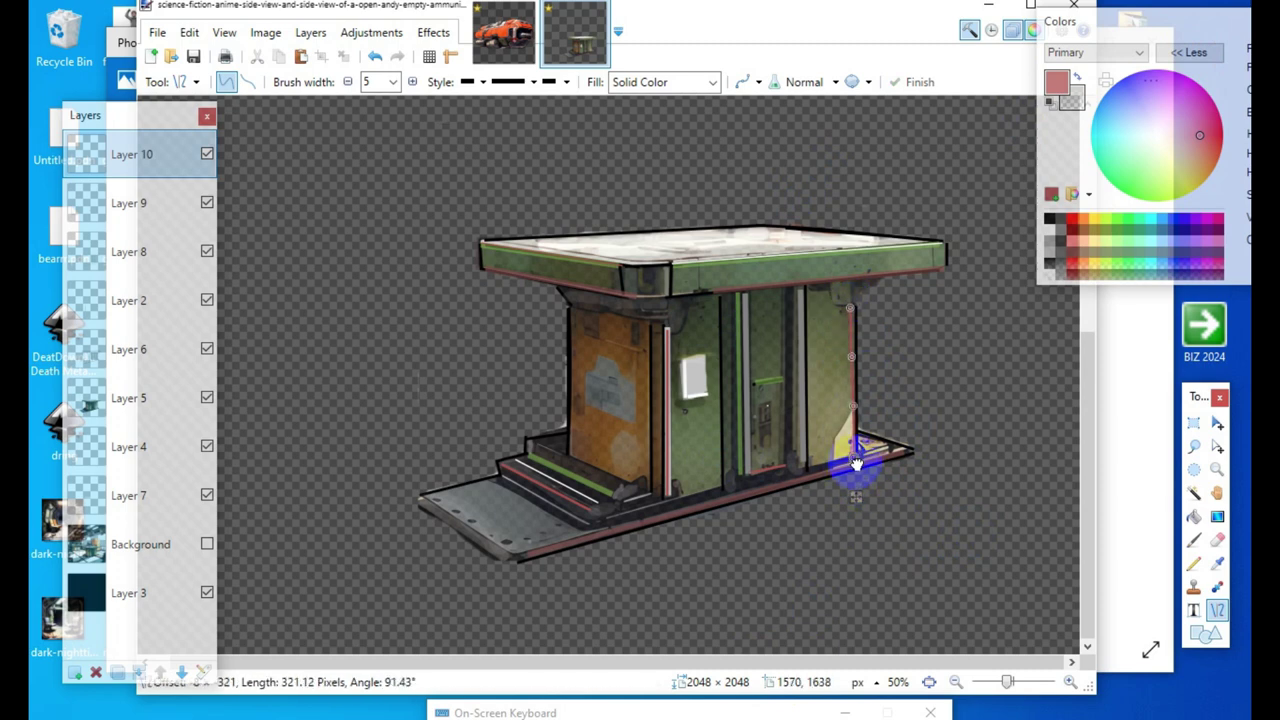
pyautogui.moveTo(856, 463); pyautogui.dragTo(864, 421)
pyautogui.click(595, 458)
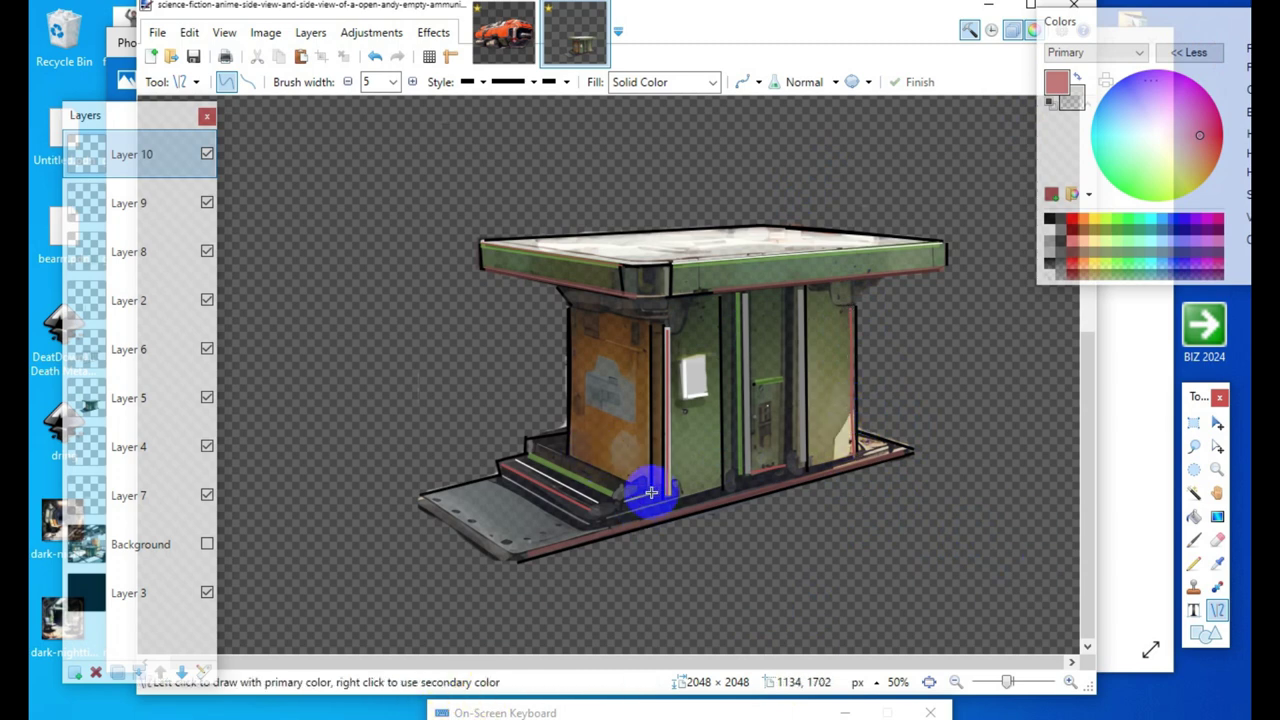
# Step: Draw a muted red line about 303 pixels long along the dark base below the green side wall
pyautogui.moveTo(766, 477); pyautogui.dragTo(688, 499)
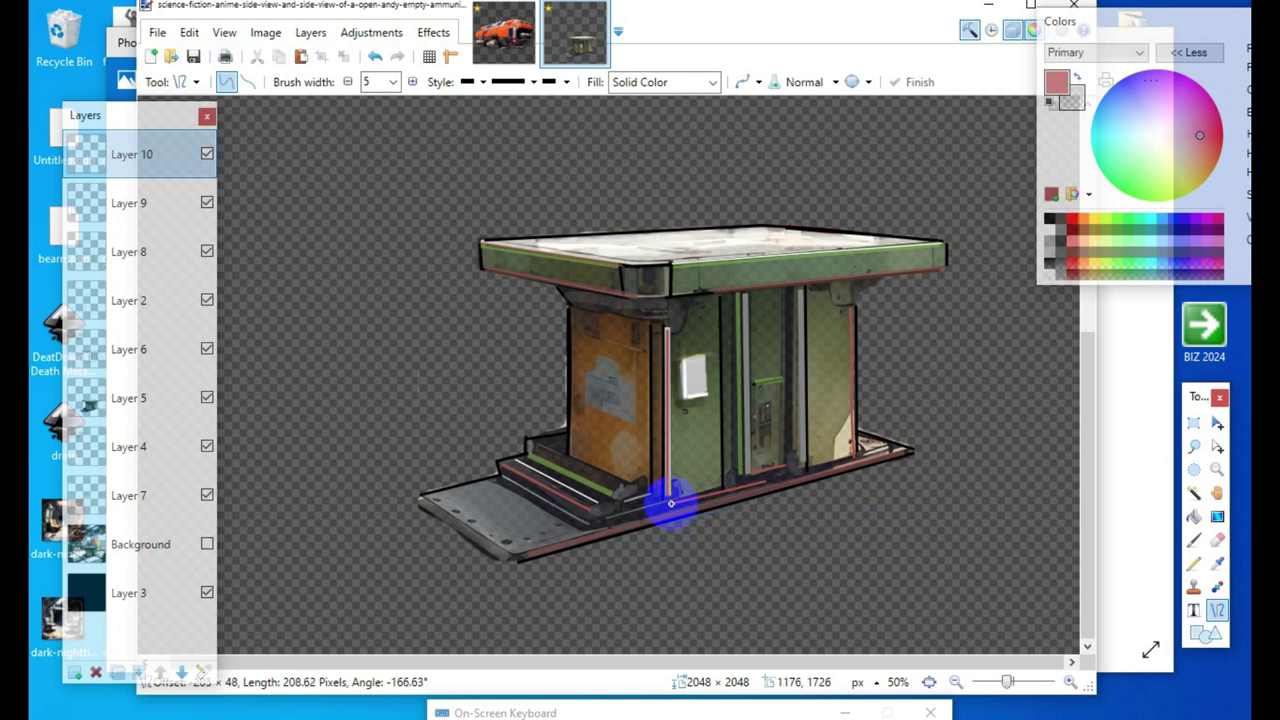
pyautogui.moveTo(657, 510); pyautogui.dragTo(647, 512)
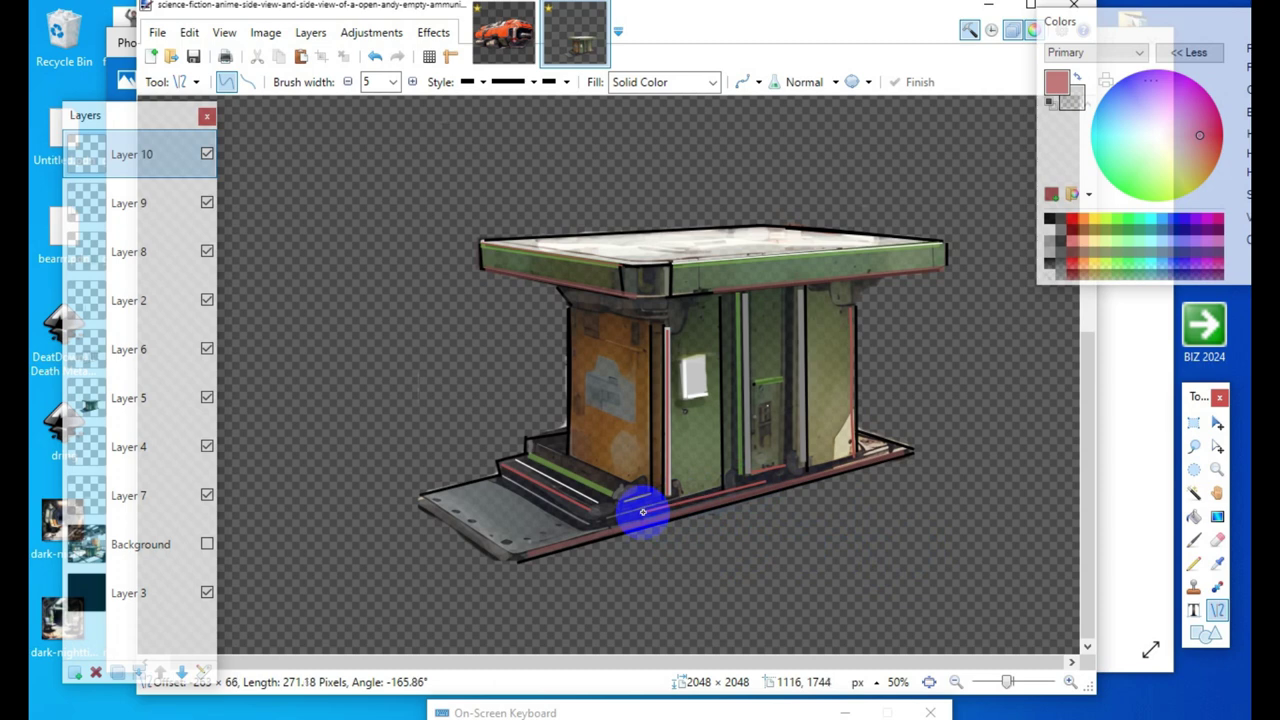
pyautogui.moveTo(639, 511); pyautogui.dragTo(639, 521)
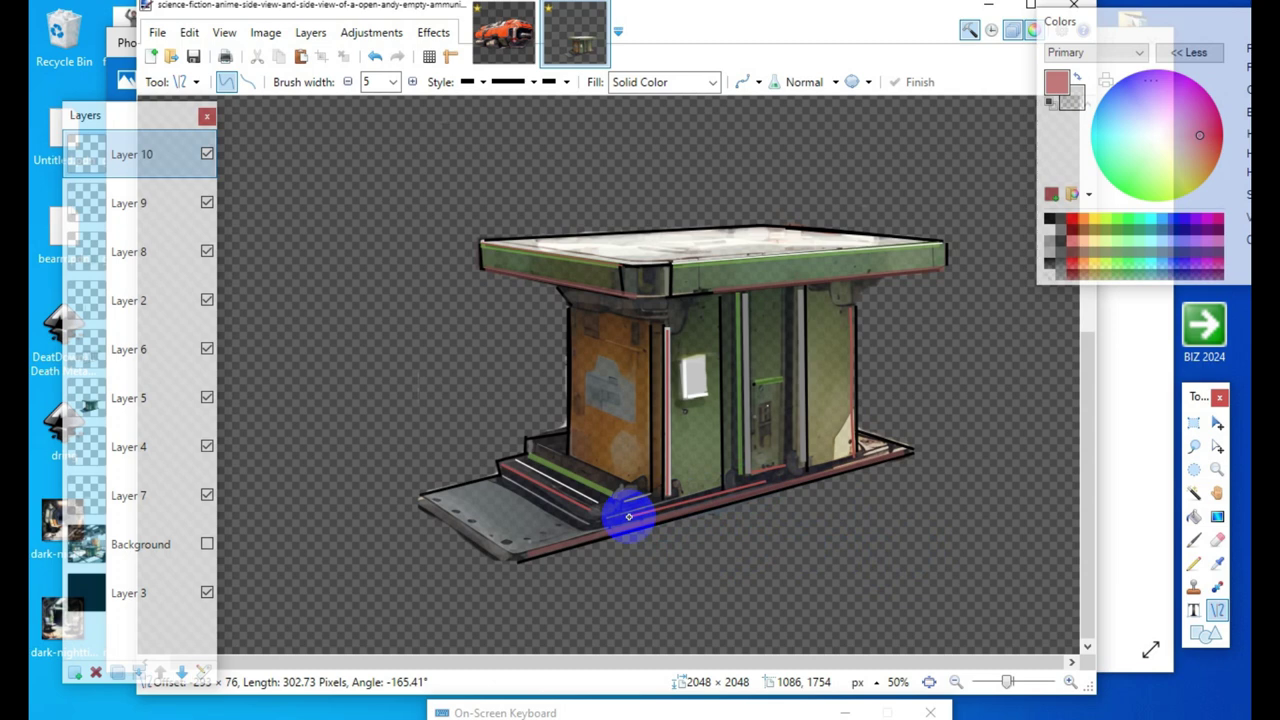
pyautogui.moveTo(628, 516); pyautogui.dragTo(628, 516)
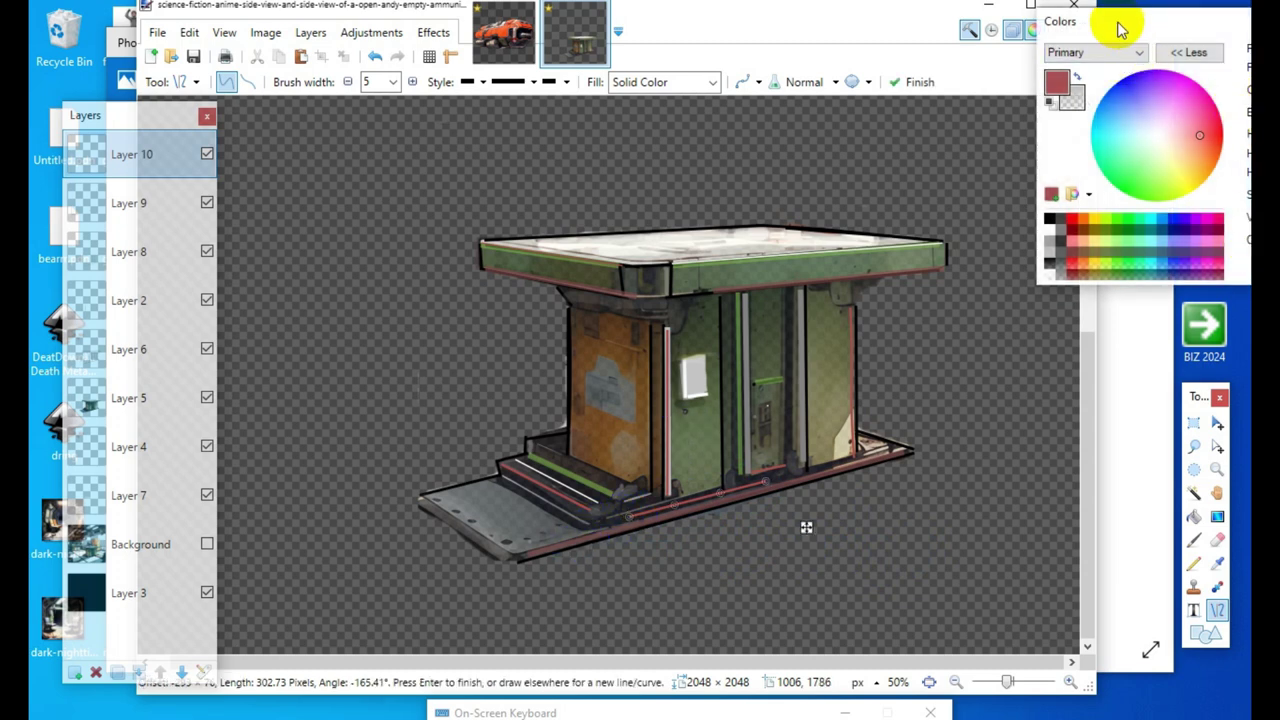
# Step: Recolor the active line along the base to grey 827C7E and finish it
pyautogui.moveTo(1123, 29); pyautogui.dragTo(738, 16)
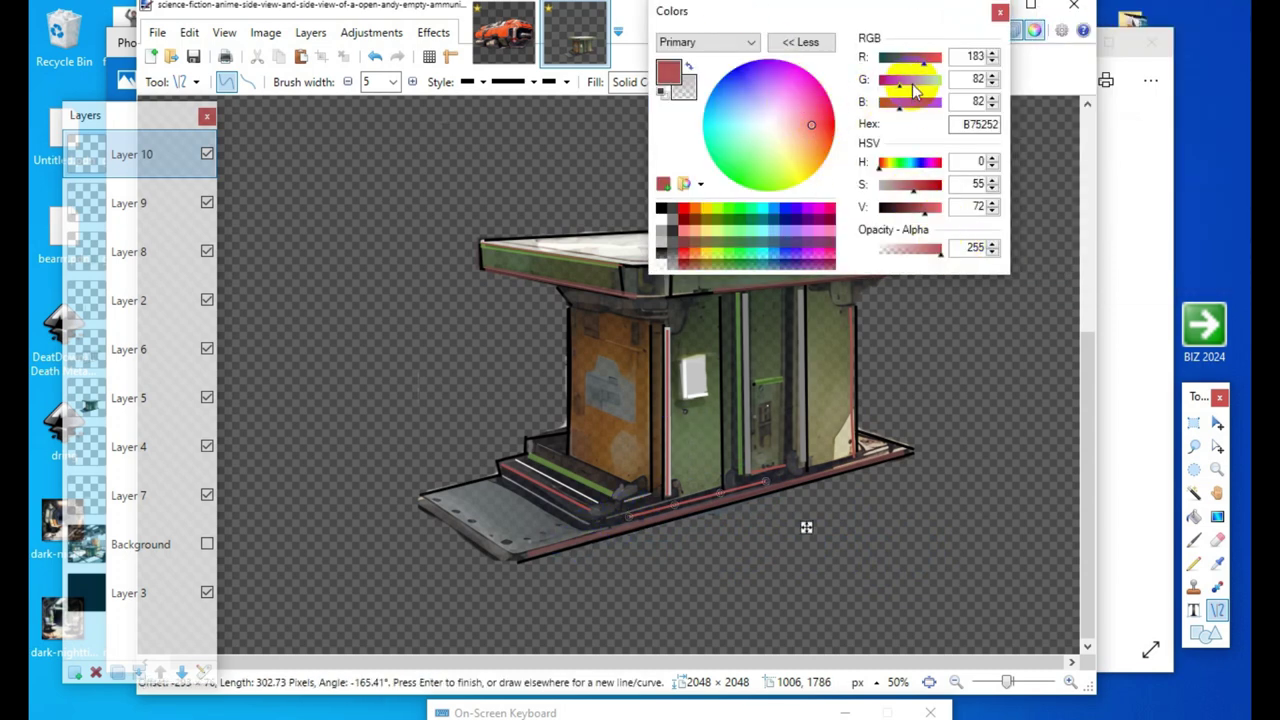
pyautogui.moveTo(918, 110); pyautogui.dragTo(903, 111)
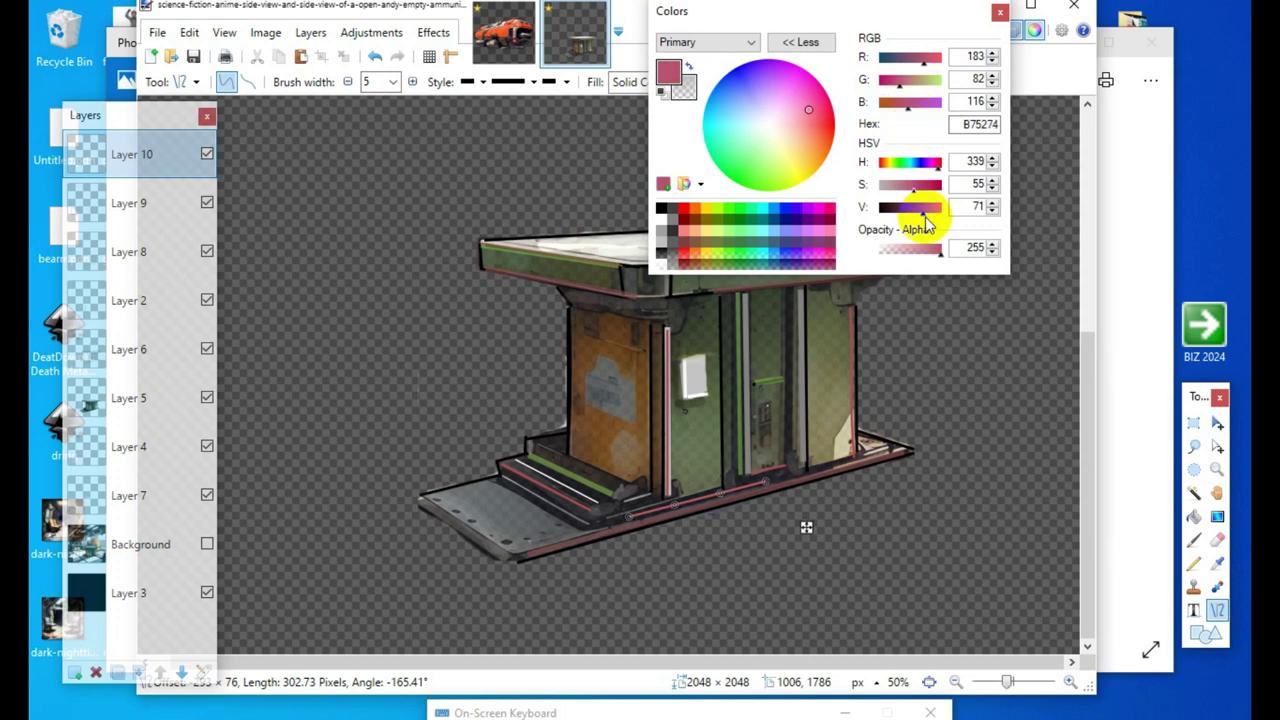
pyautogui.moveTo(920, 214); pyautogui.dragTo(883, 188)
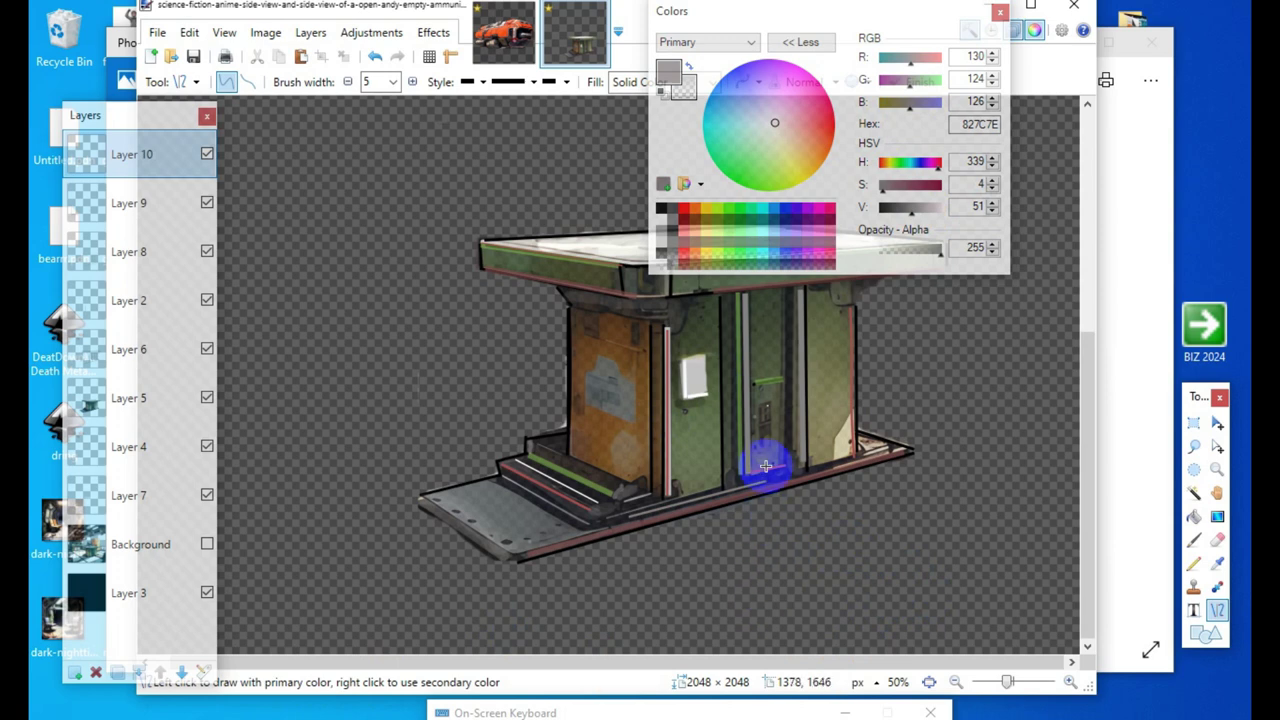
# Step: Add a new layer above Layer 10 and paint a grey 827C7E brush dot, 18 pixels wide, on the white wall plate
pyautogui.click(74, 671)
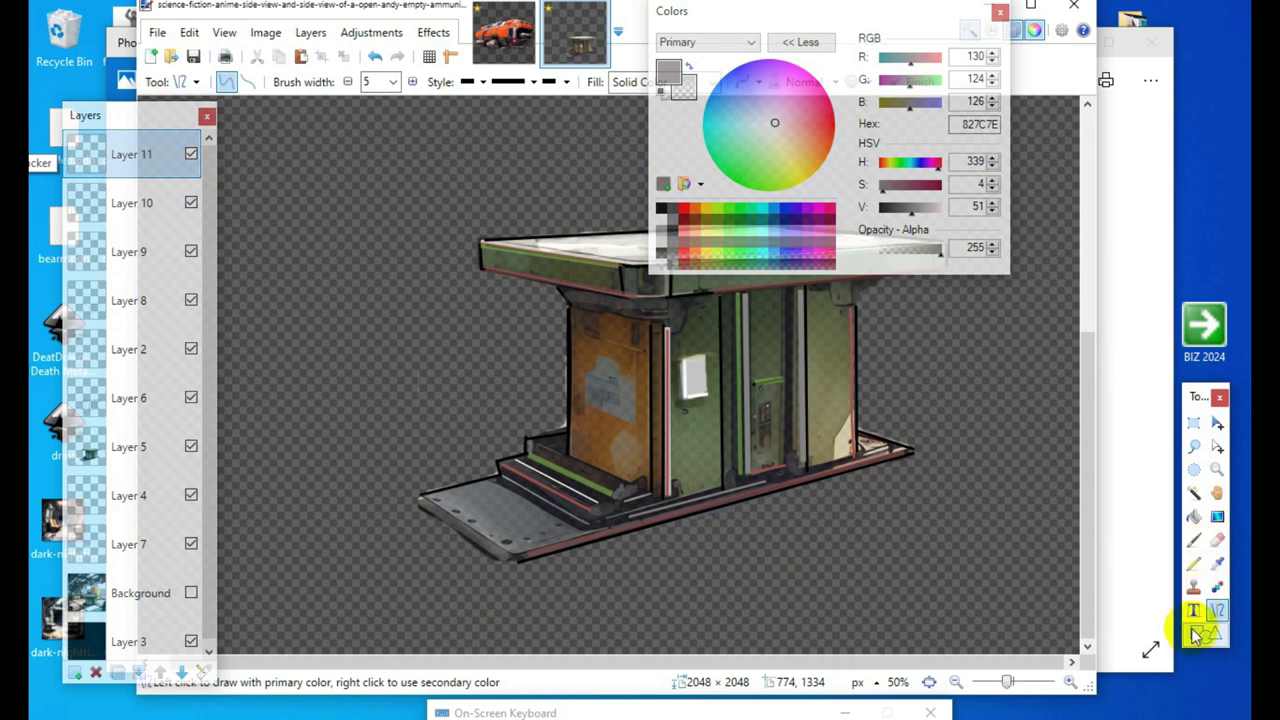
pyautogui.click(1193, 538)
pyautogui.click(358, 82)
pyautogui.click(359, 82)
pyautogui.click(359, 82)
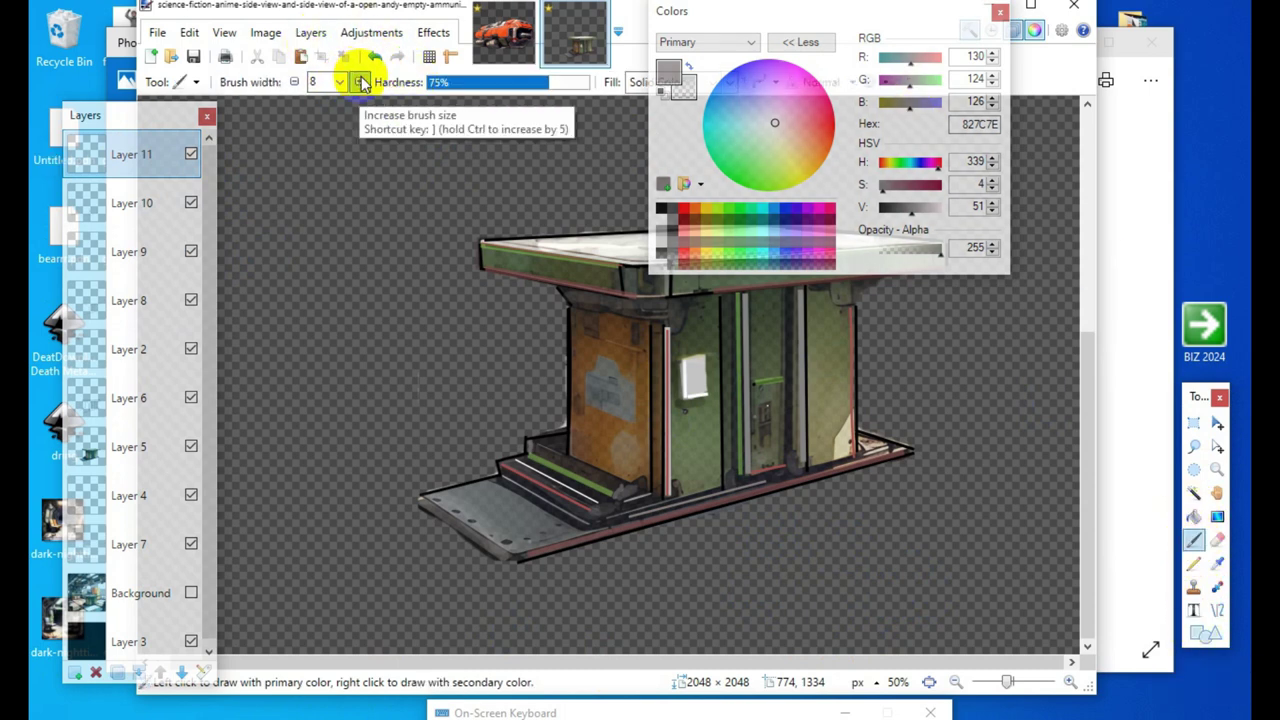
pyautogui.click(359, 82)
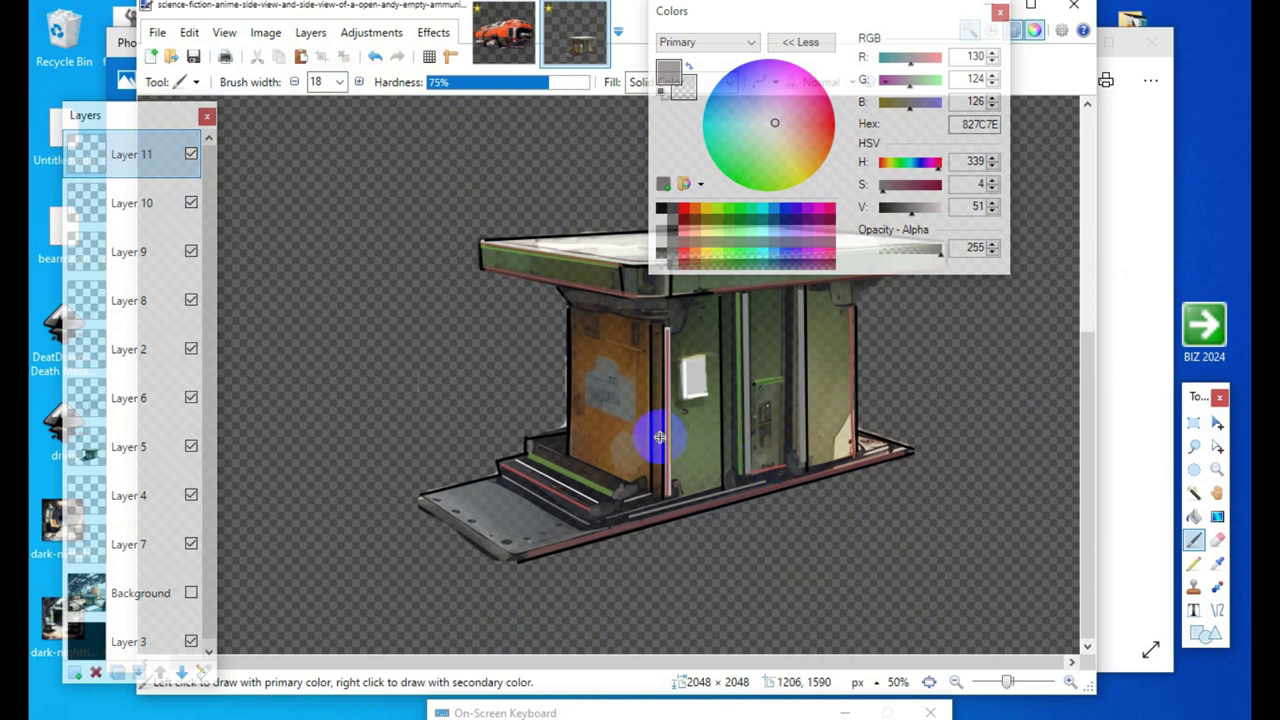
pyautogui.click(693, 373)
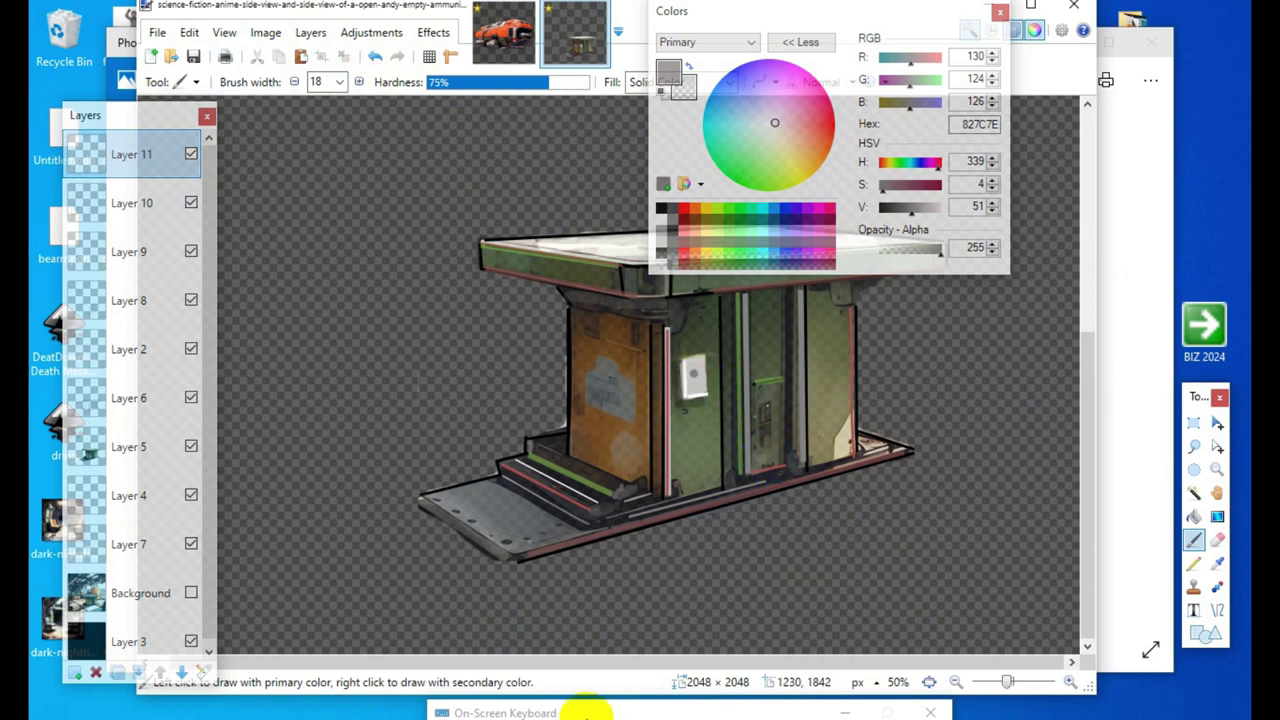
# Step: Undo the small grey dot and paint a larger one on the white plate, raising the brush width to 28 and 34
pyautogui.click(372, 57)
pyautogui.tripleClick(360, 83)
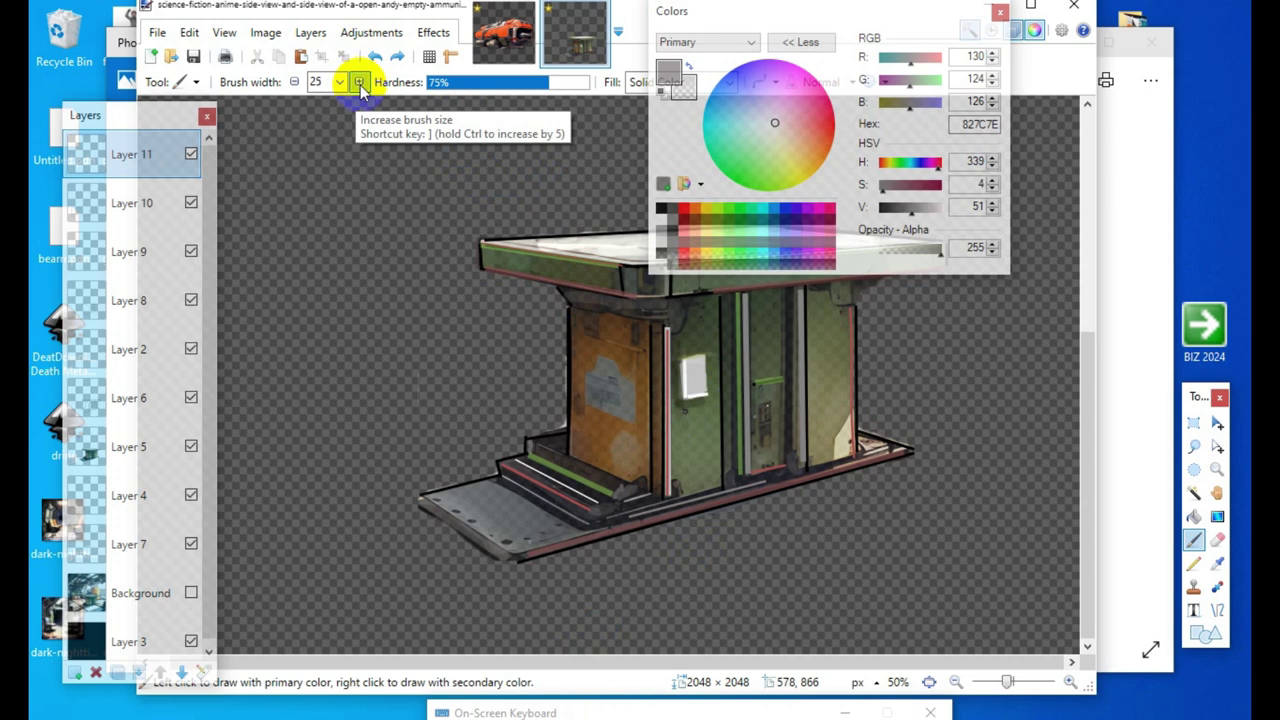
pyautogui.tripleClick(360, 83)
pyautogui.click(691, 374)
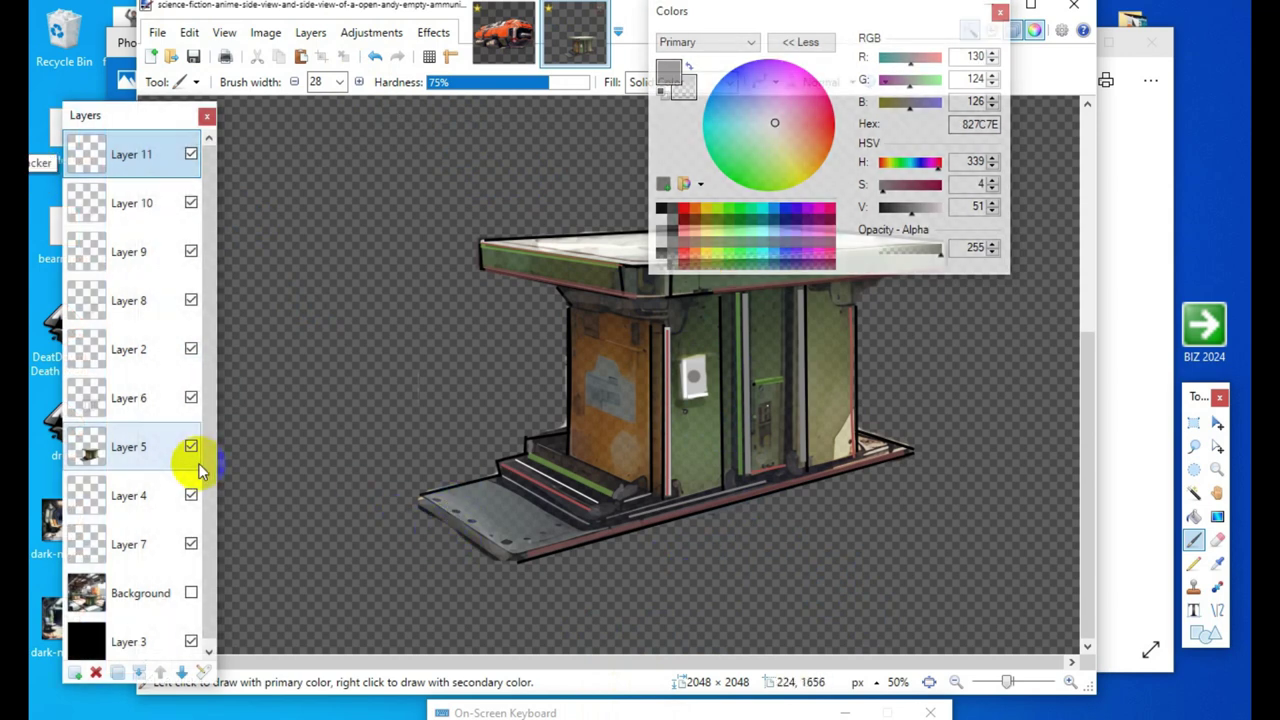
pyautogui.click(362, 84)
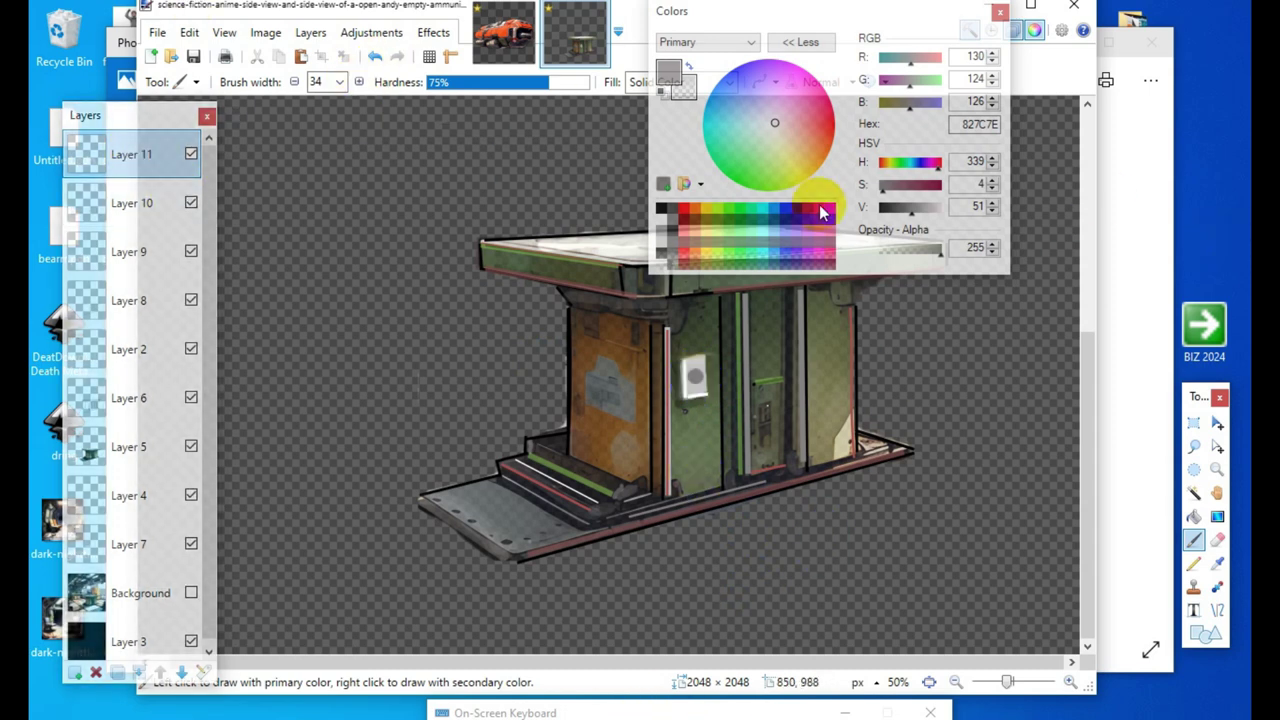
# Step: Darken the color to 1E1D1D, reduce the brush width to 19 and paint a dot inside the grey circle
pyautogui.click(897, 206)
pyautogui.click(294, 83)
pyautogui.click(296, 85)
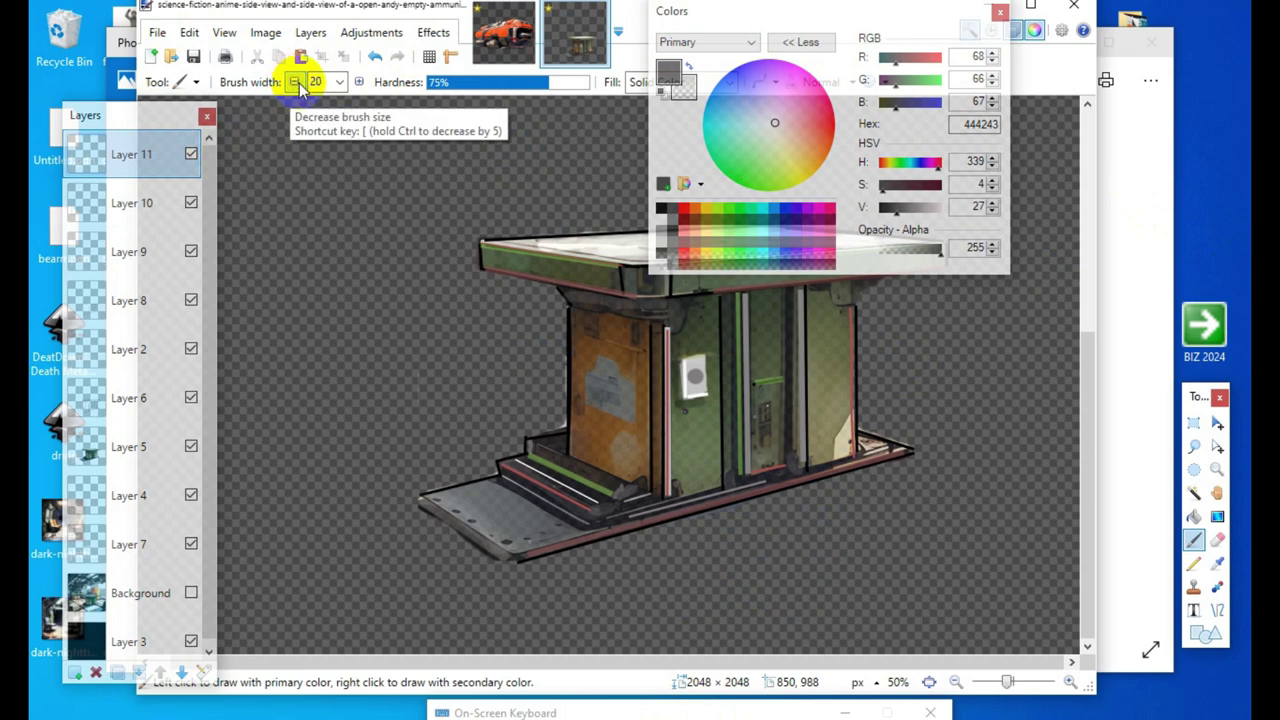
pyautogui.click(296, 84)
pyautogui.click(891, 207)
pyautogui.click(889, 208)
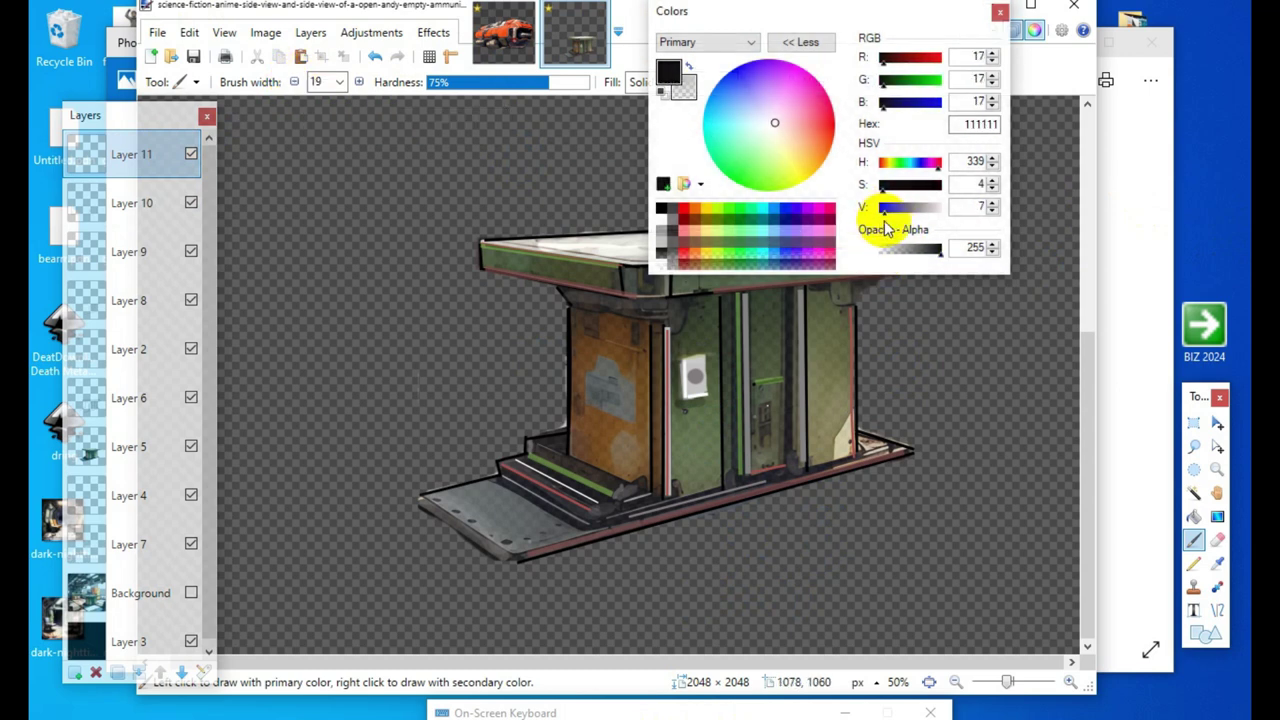
pyautogui.click(694, 380)
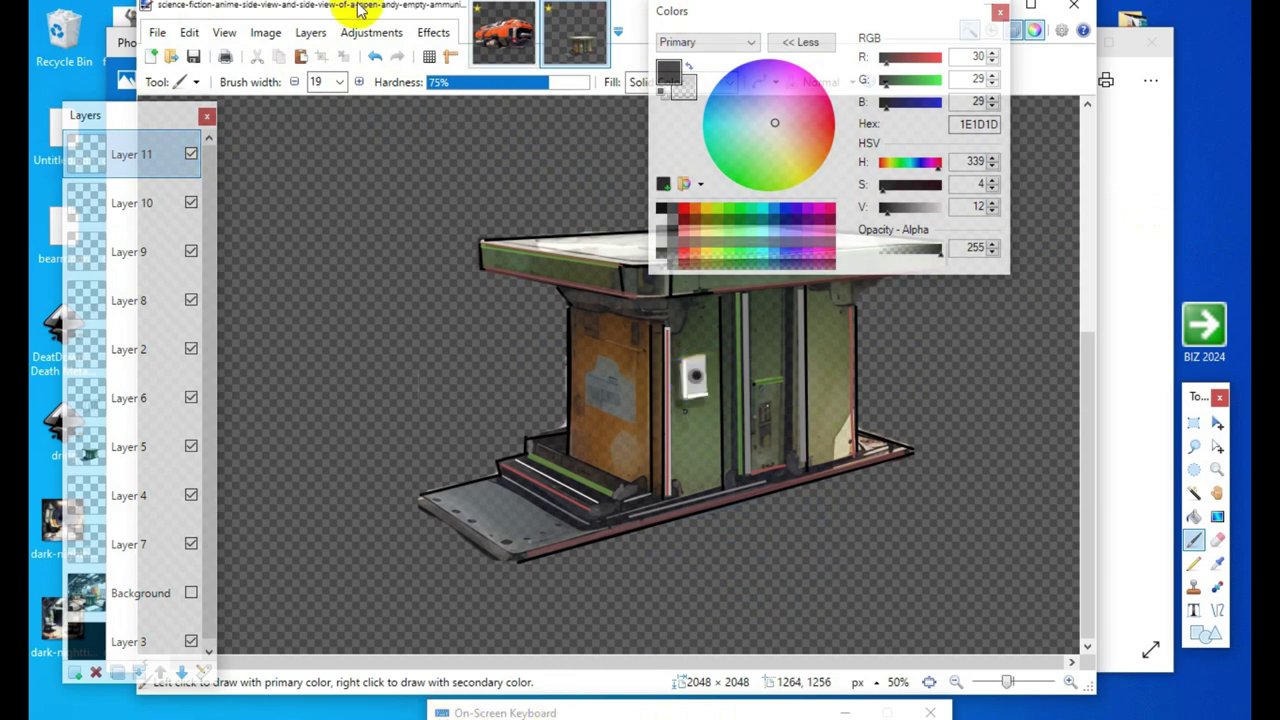
# Step: Undo the small dark dot and repaint it inside the grey circle with a brush width of 25
pyautogui.click(373, 56)
pyautogui.click(358, 82)
pyautogui.click(358, 82)
pyautogui.click(358, 82)
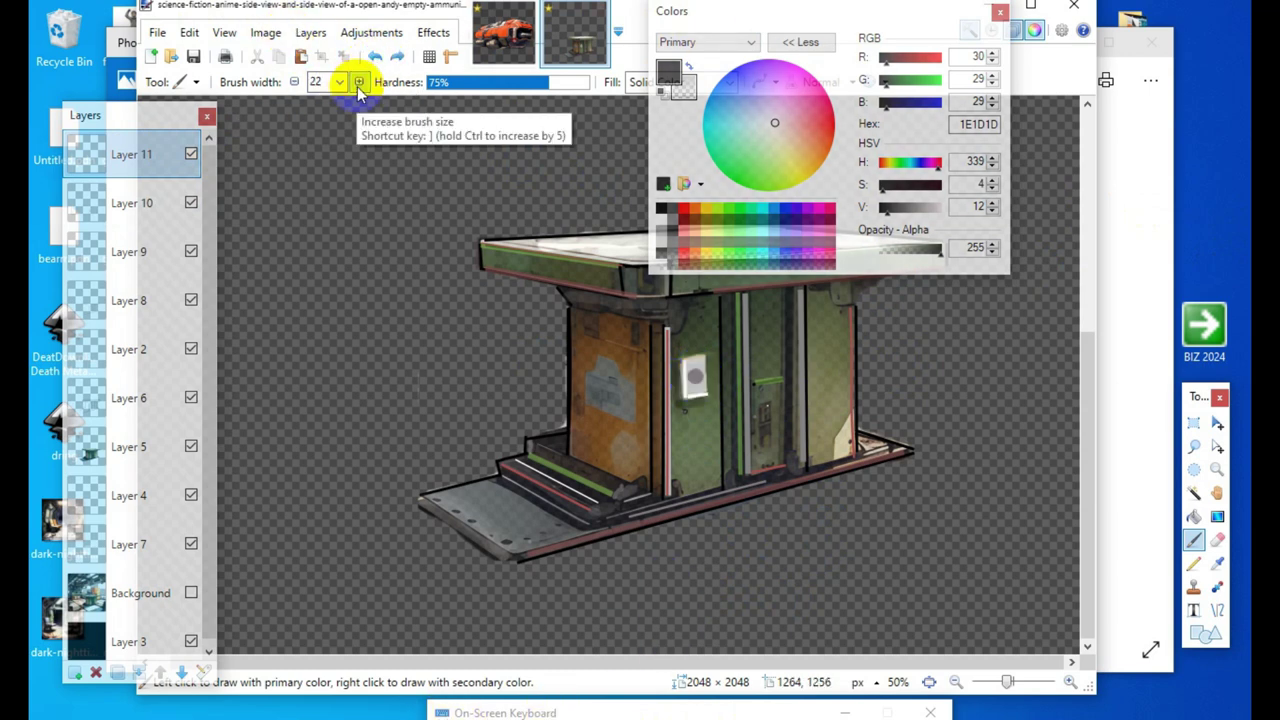
pyautogui.click(692, 381)
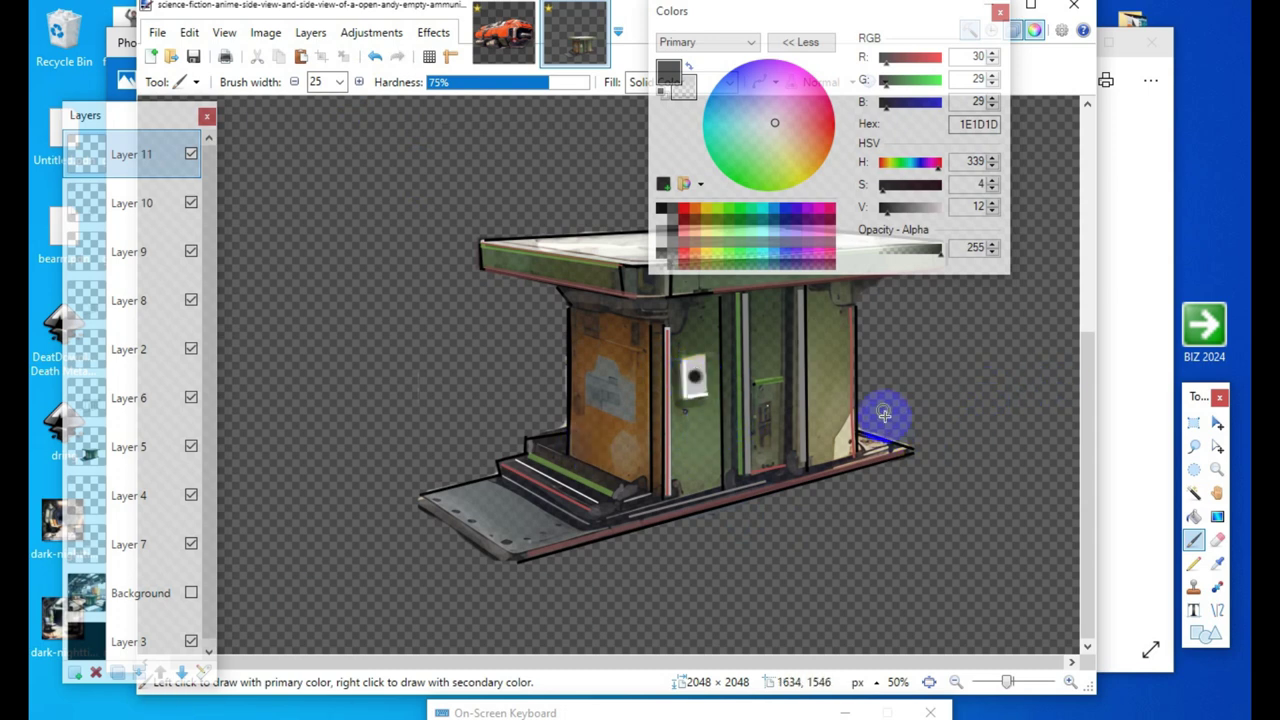
# Step: Enlarge the dark dot on the white plate using brush widths of 29 and 34
pyautogui.click(281, 60)
pyautogui.rightClick(515, 504)
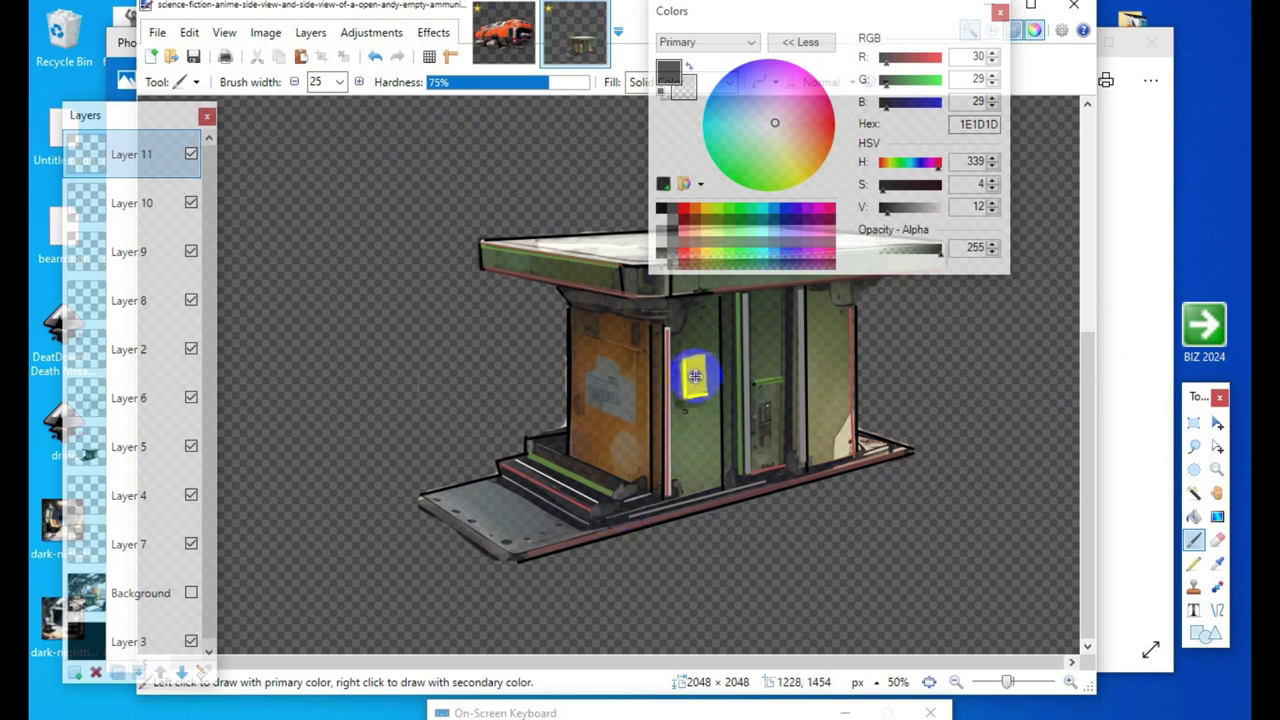
pyautogui.click(361, 82)
pyautogui.click(361, 82)
pyautogui.click(361, 82)
pyautogui.click(696, 375)
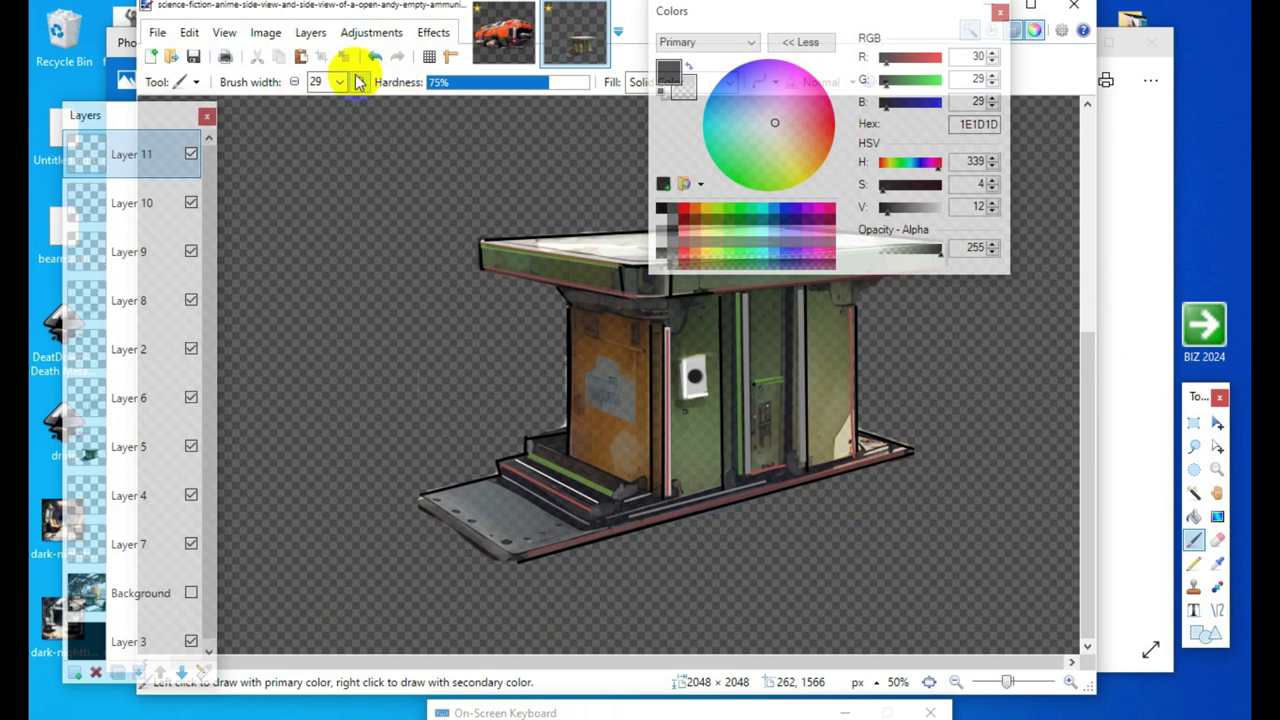
pyautogui.click(361, 82)
pyautogui.click(361, 82)
pyautogui.click(692, 379)
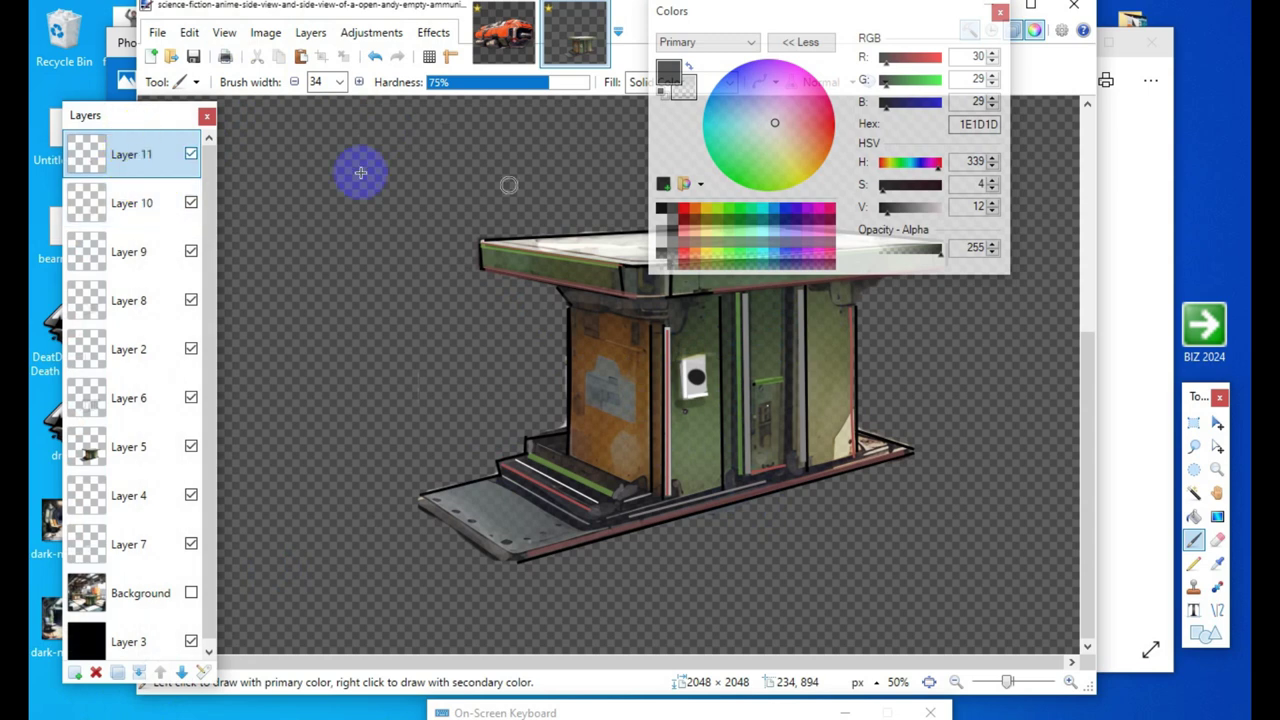
# Step: Select the area around the dark dot, narrow it to 201 × 291 pixels, center the dot on the white plate and deselect
pyautogui.click(1194, 423)
pyautogui.moveTo(643, 334); pyautogui.dragTo(750, 470)
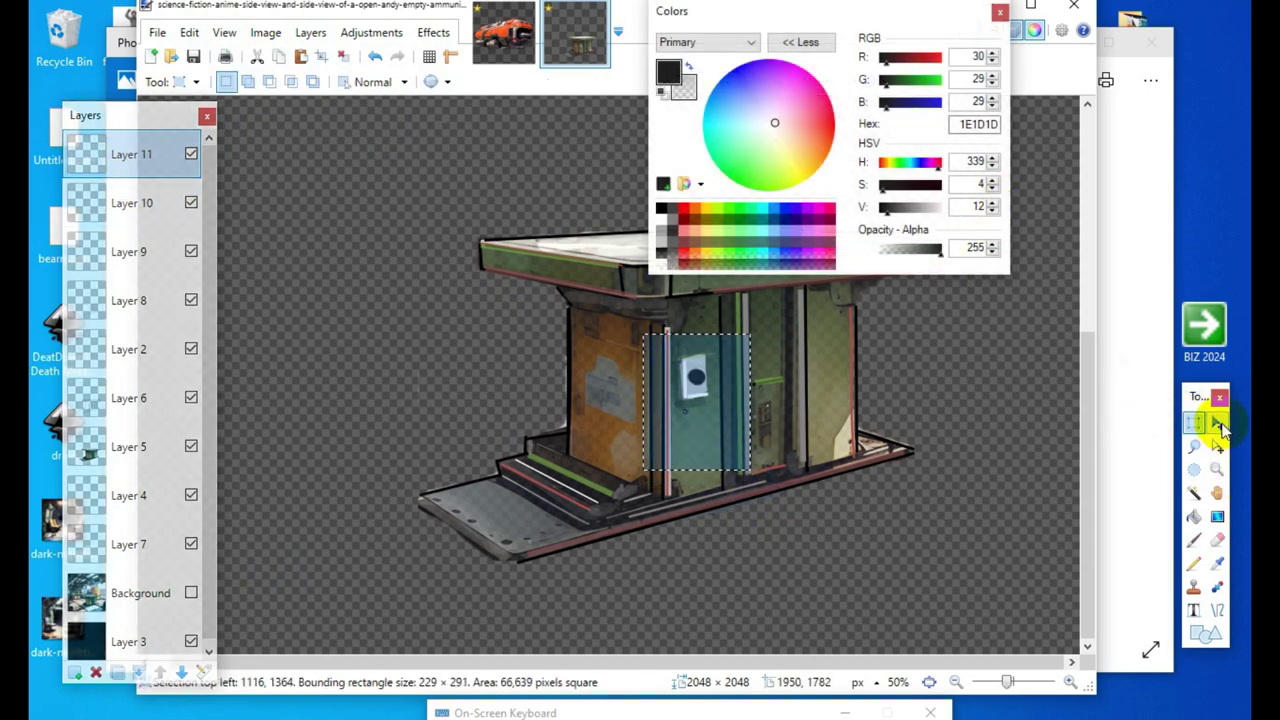
pyautogui.click(1218, 425)
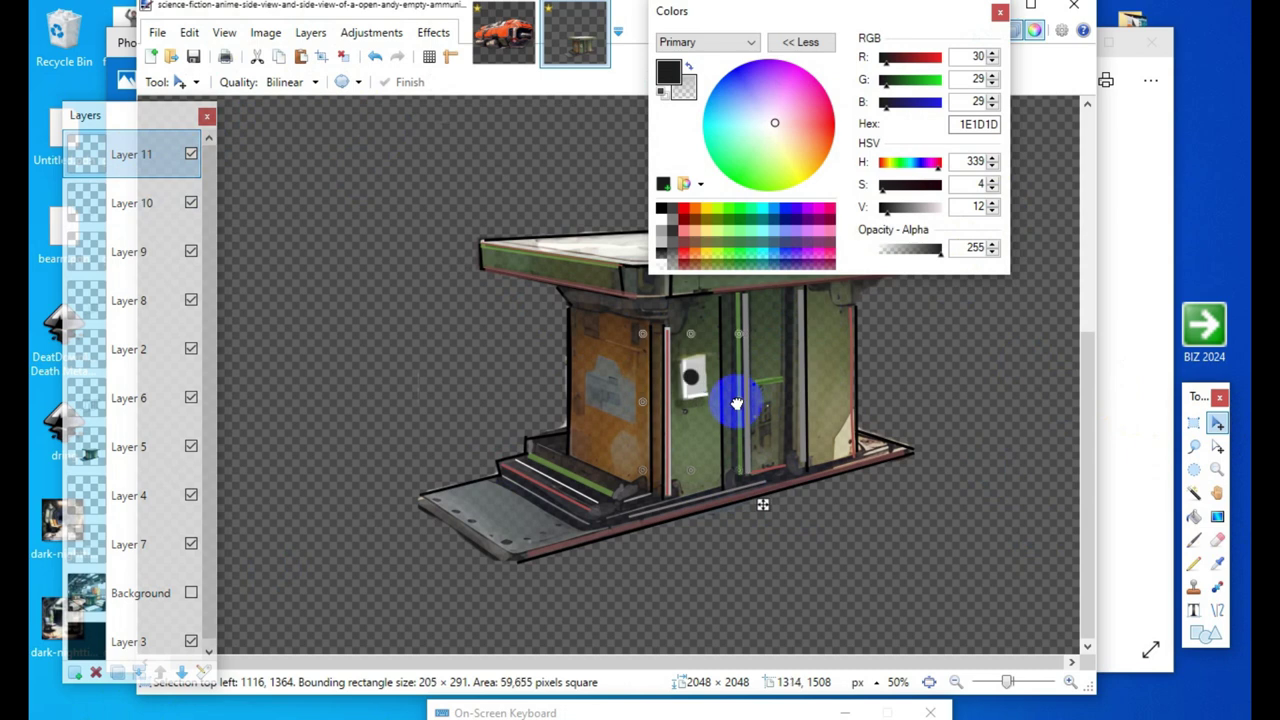
pyautogui.moveTo(676, 424); pyautogui.dragTo(680, 424)
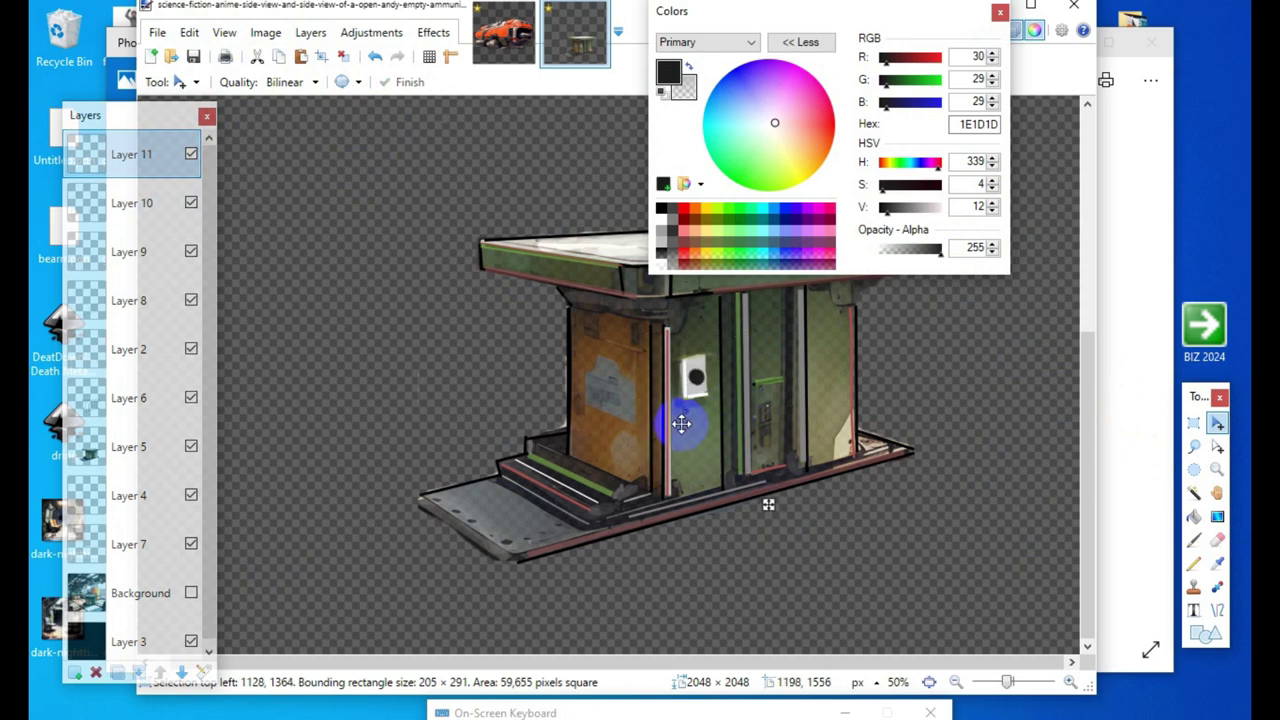
pyautogui.moveTo(681, 424)
pyautogui.mouseDown()
pyautogui.moveTo(814, 429)
pyautogui.moveTo(757, 429)
pyautogui.moveTo(744, 408)
pyautogui.mouseUp()
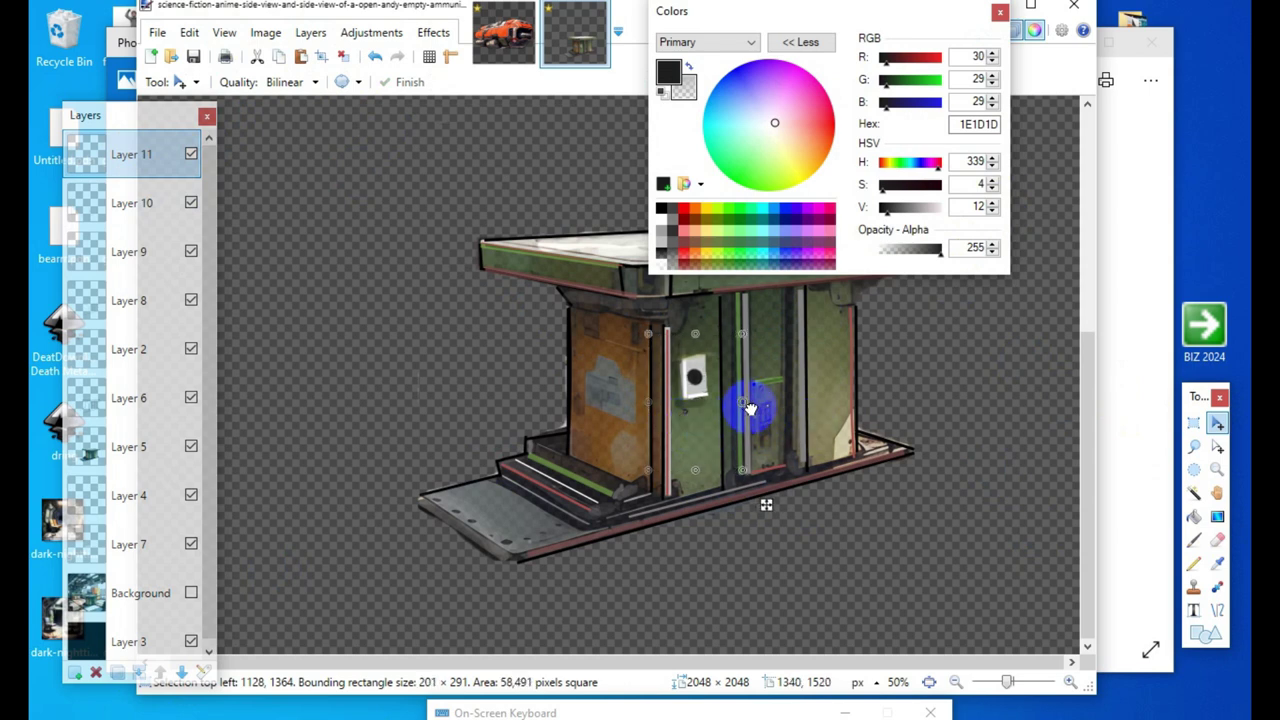
pyautogui.moveTo(750, 408); pyautogui.dragTo(723, 497)
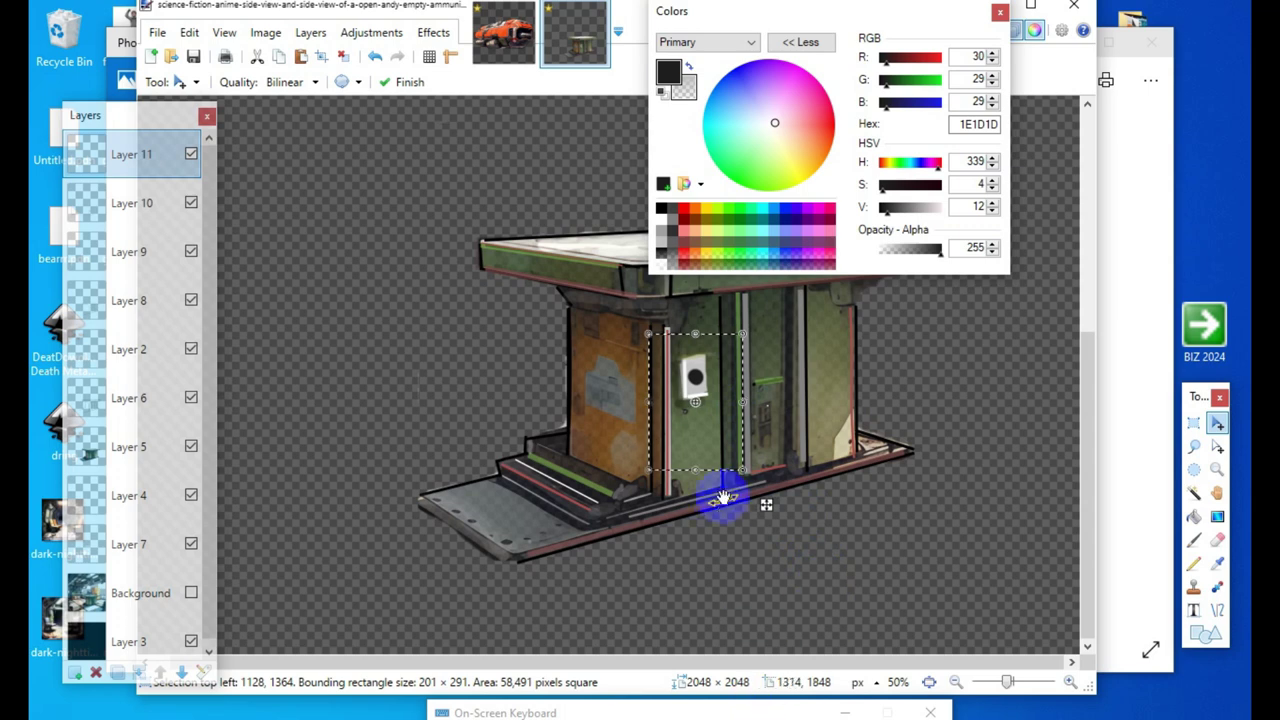
pyautogui.hotkey('ctrl', 'd')
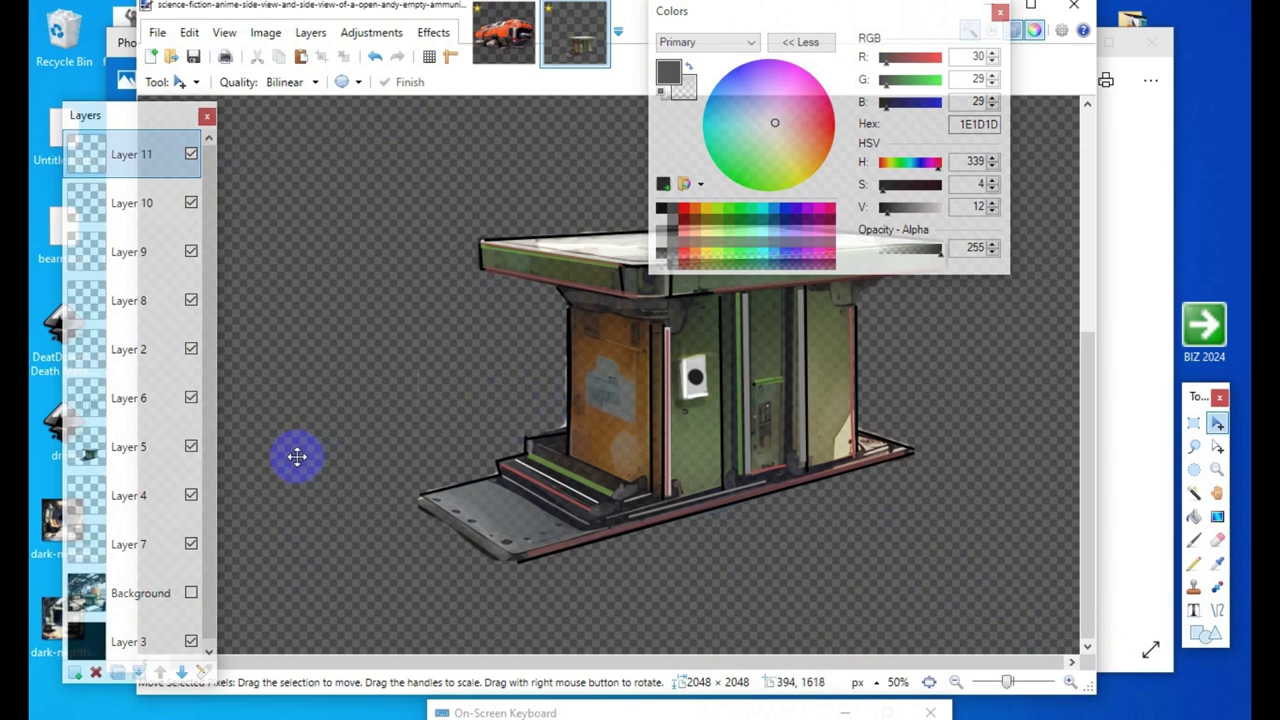
# Step: Set the color to red FF1D1D at opacity 78 and paint over the dark dot with a brush width of 34
pyautogui.moveTo(887, 57); pyautogui.dragTo(941, 59)
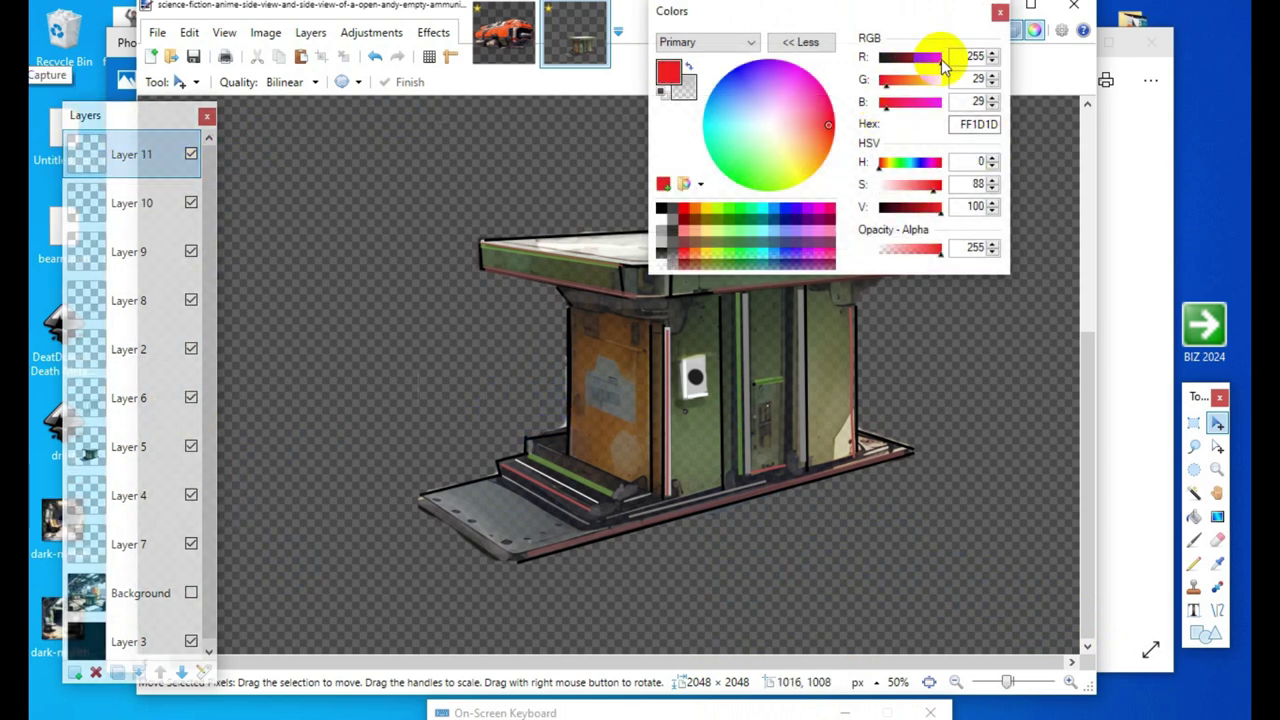
pyautogui.click(1195, 543)
pyautogui.moveTo(929, 250); pyautogui.dragTo(898, 250)
pyautogui.click(698, 380)
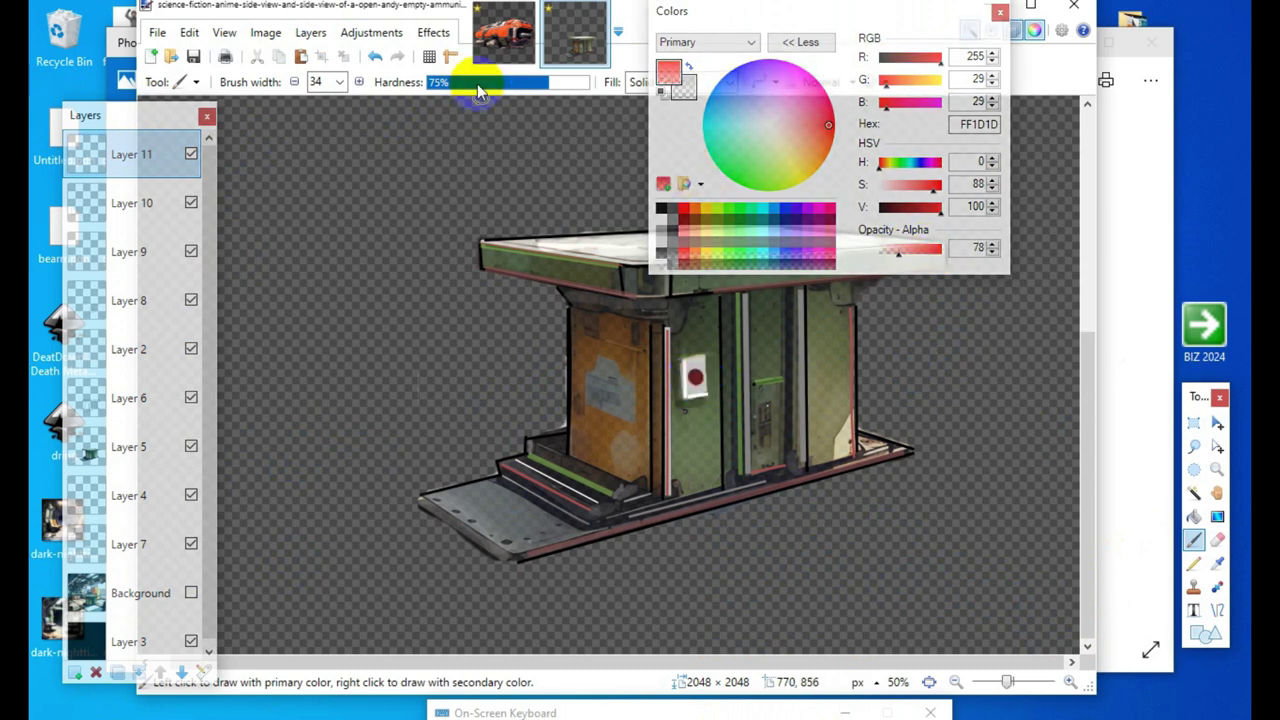
# Step: Undo the red dot and repaint it over the dark dot with a brush width of 31
pyautogui.click(378, 60)
pyautogui.click(382, 61)
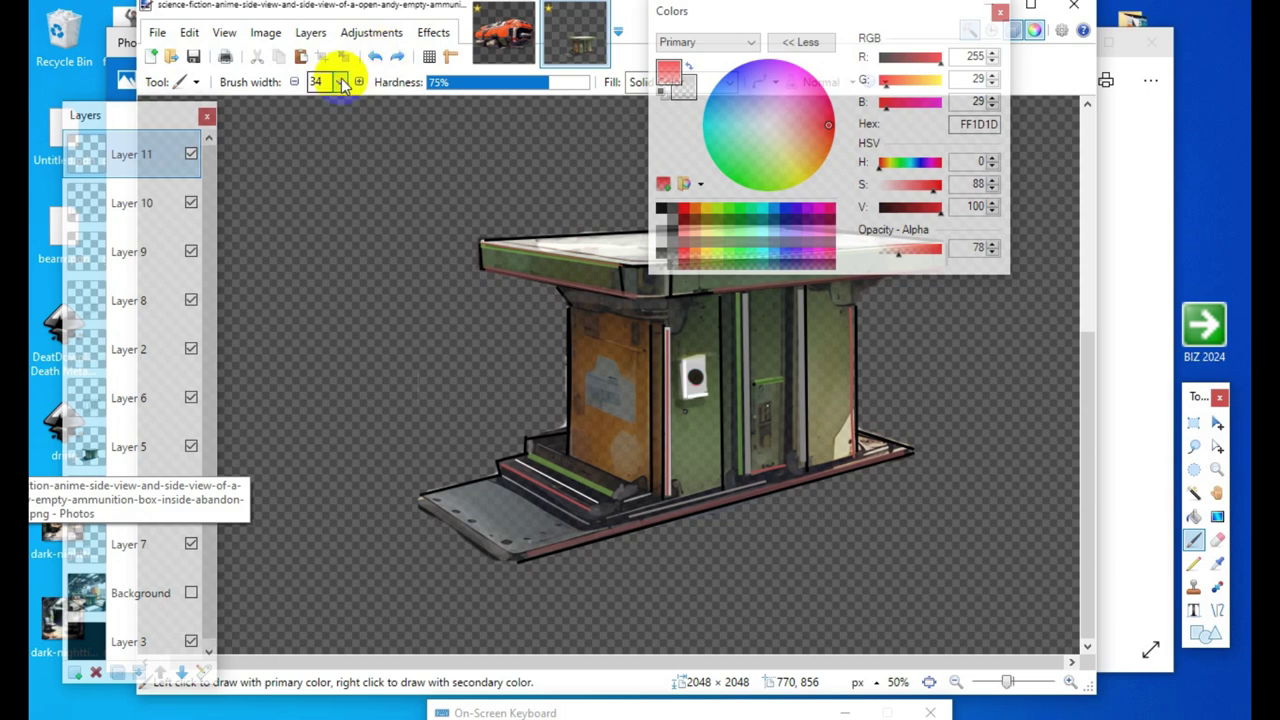
pyautogui.click(295, 83)
pyautogui.click(295, 83)
pyautogui.click(295, 83)
pyautogui.click(694, 376)
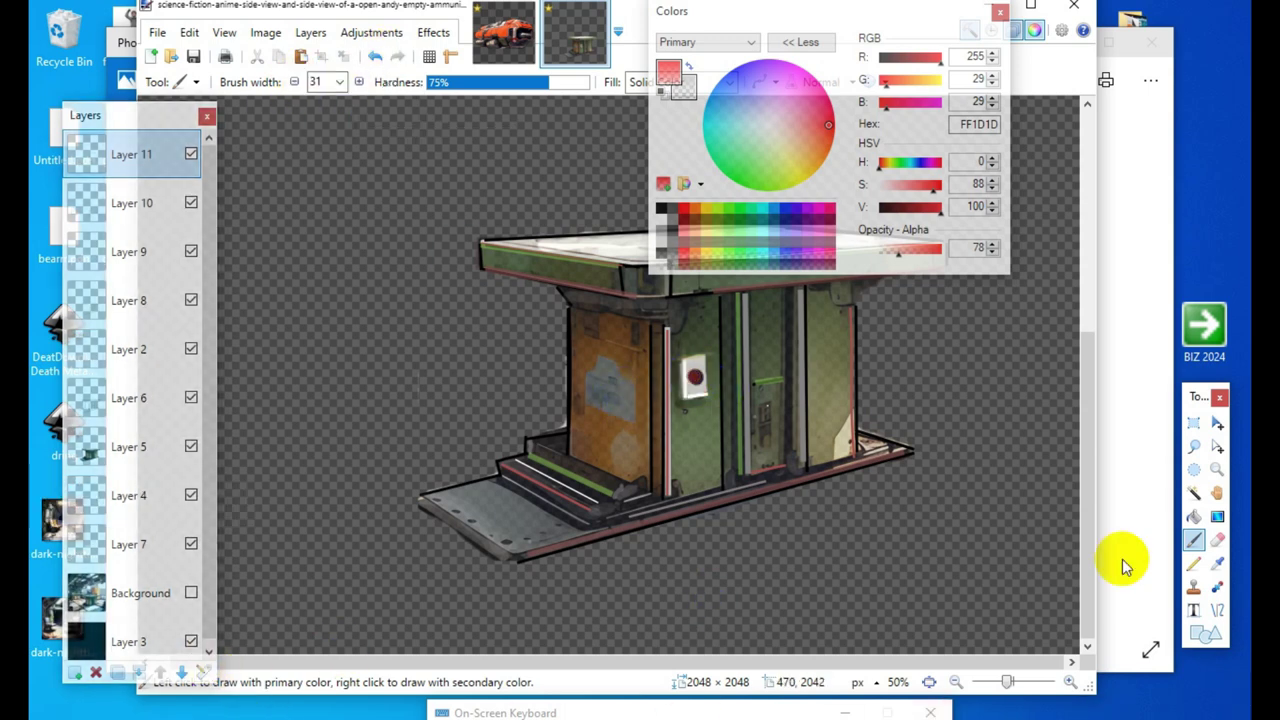
# Step: Shade around the red button with a 54-pixel brush in dark red 330606 at opacity 78
pyautogui.click(368, 88)
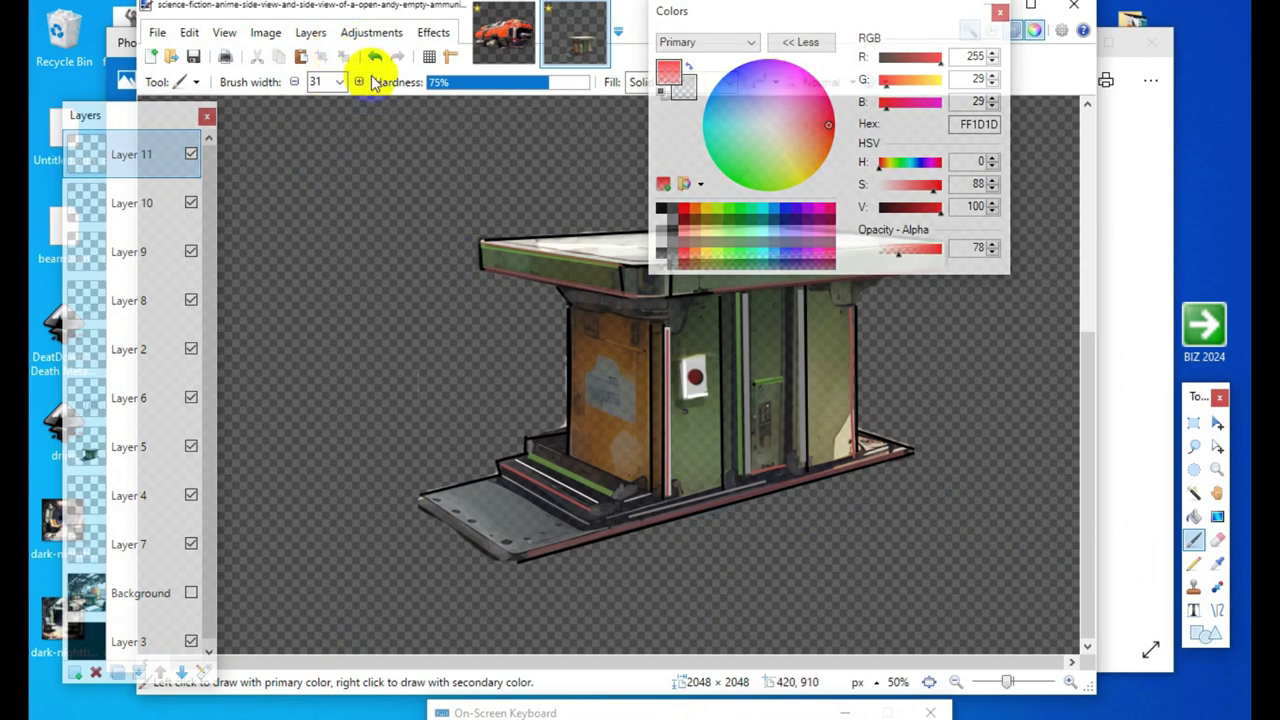
pyautogui.click(361, 82)
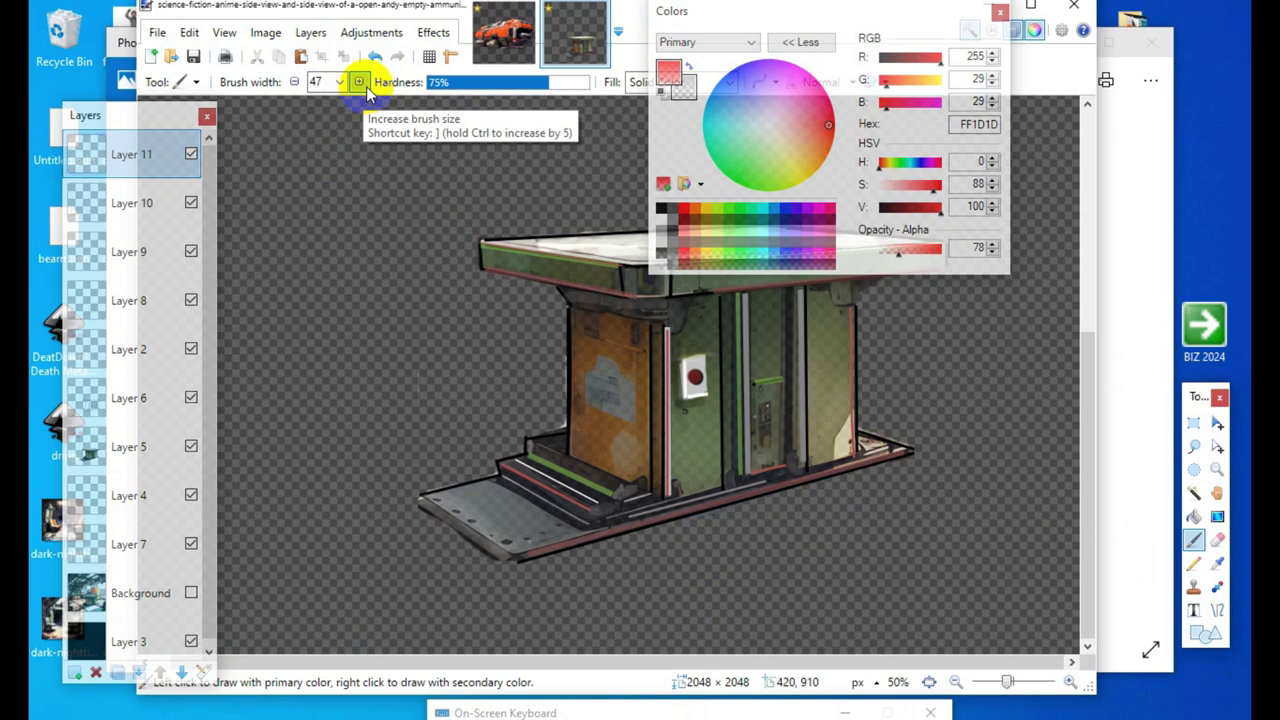
pyautogui.click(361, 82)
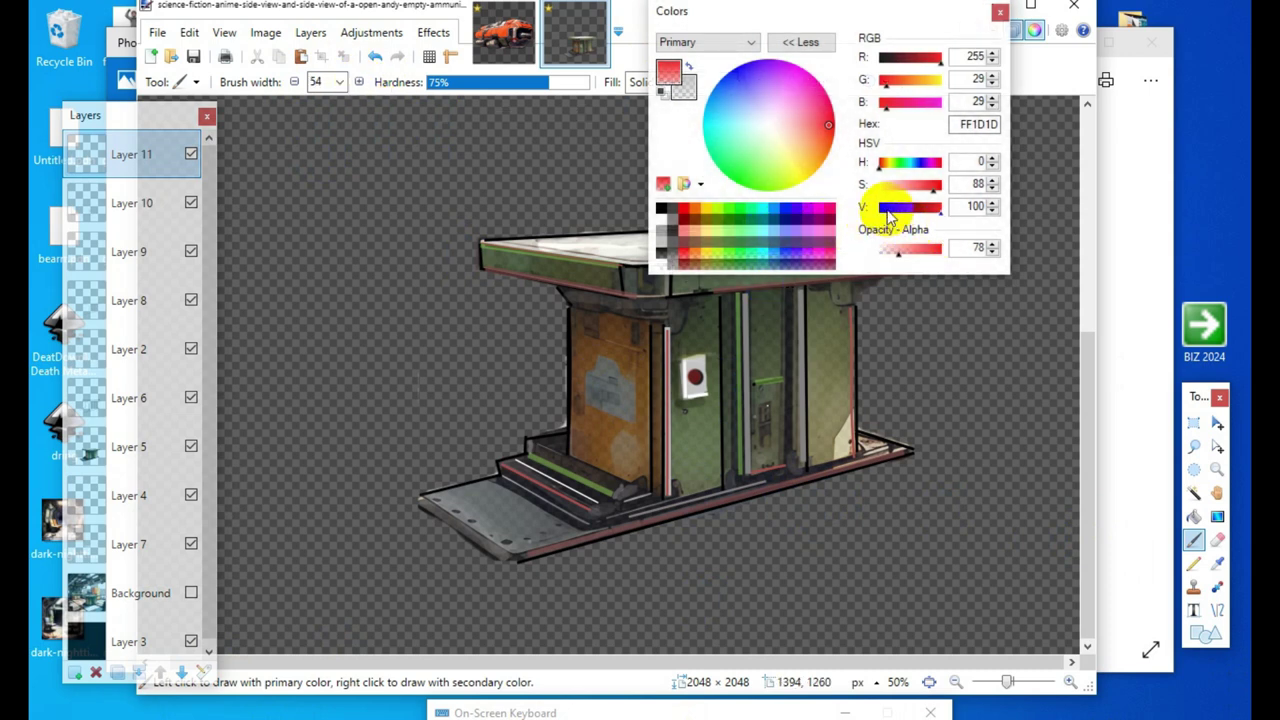
pyautogui.moveTo(886, 206); pyautogui.dragTo(897, 222)
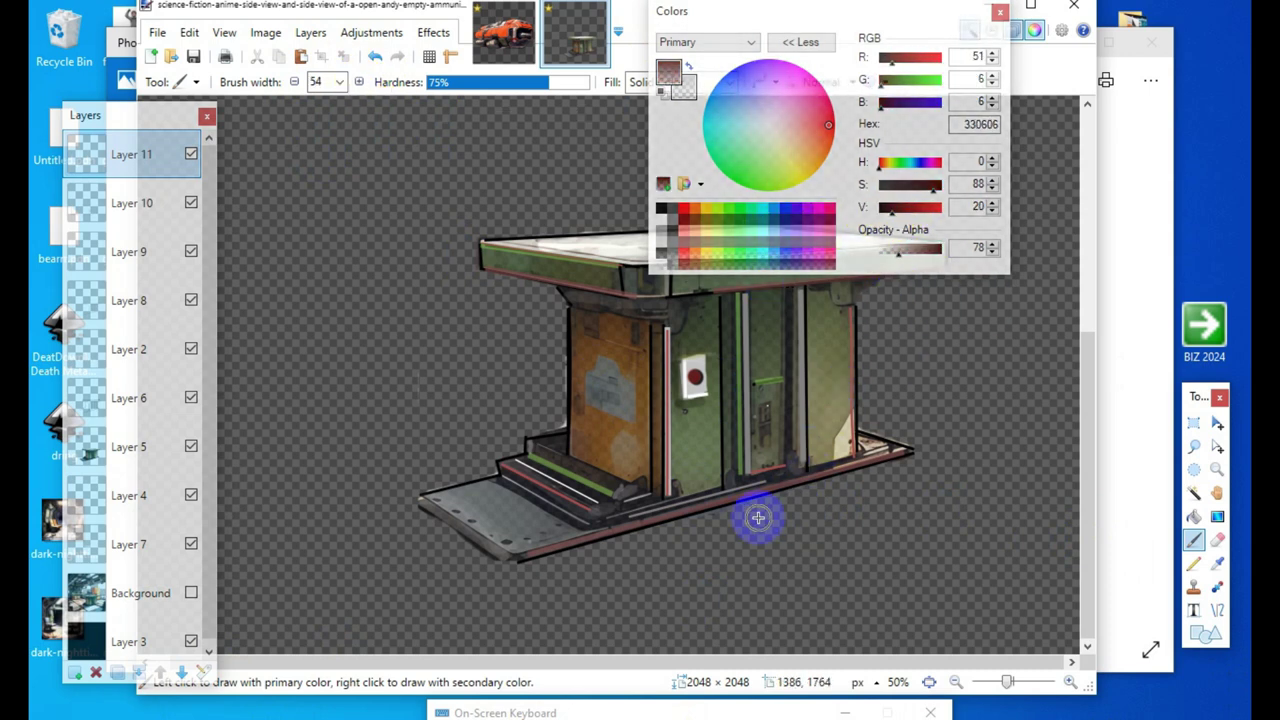
pyautogui.click(688, 386)
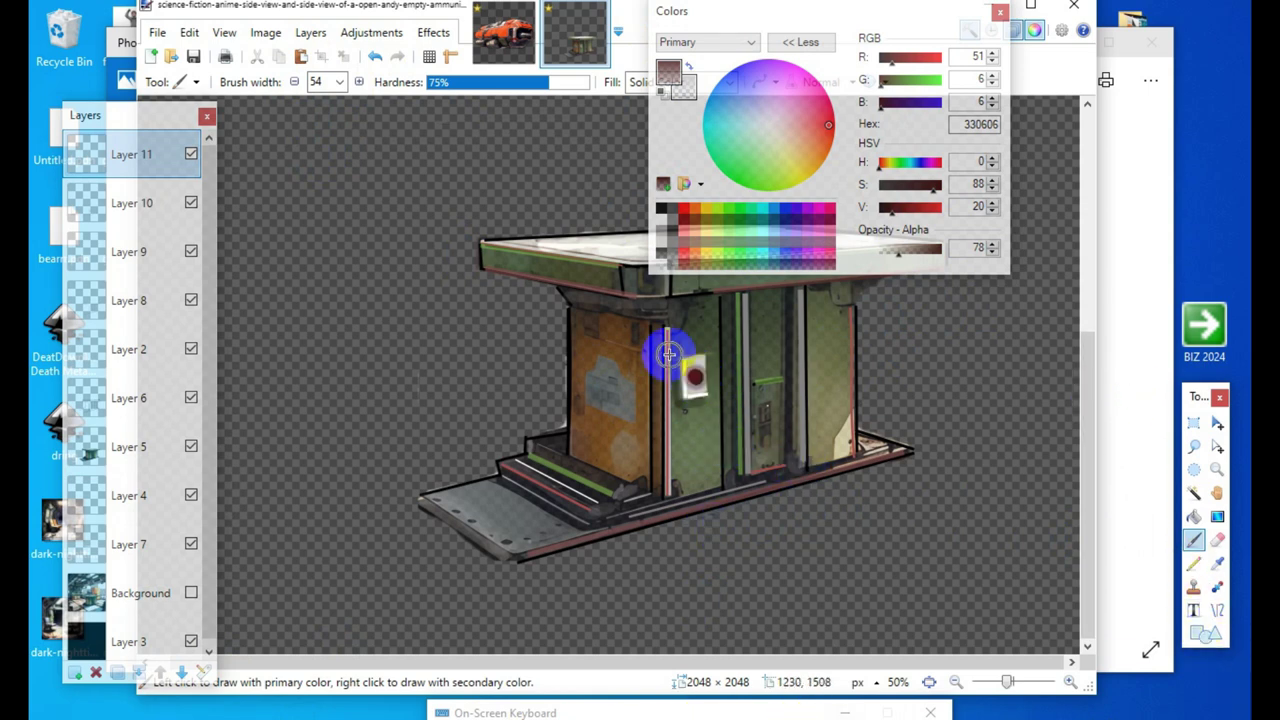
pyautogui.click(695, 378)
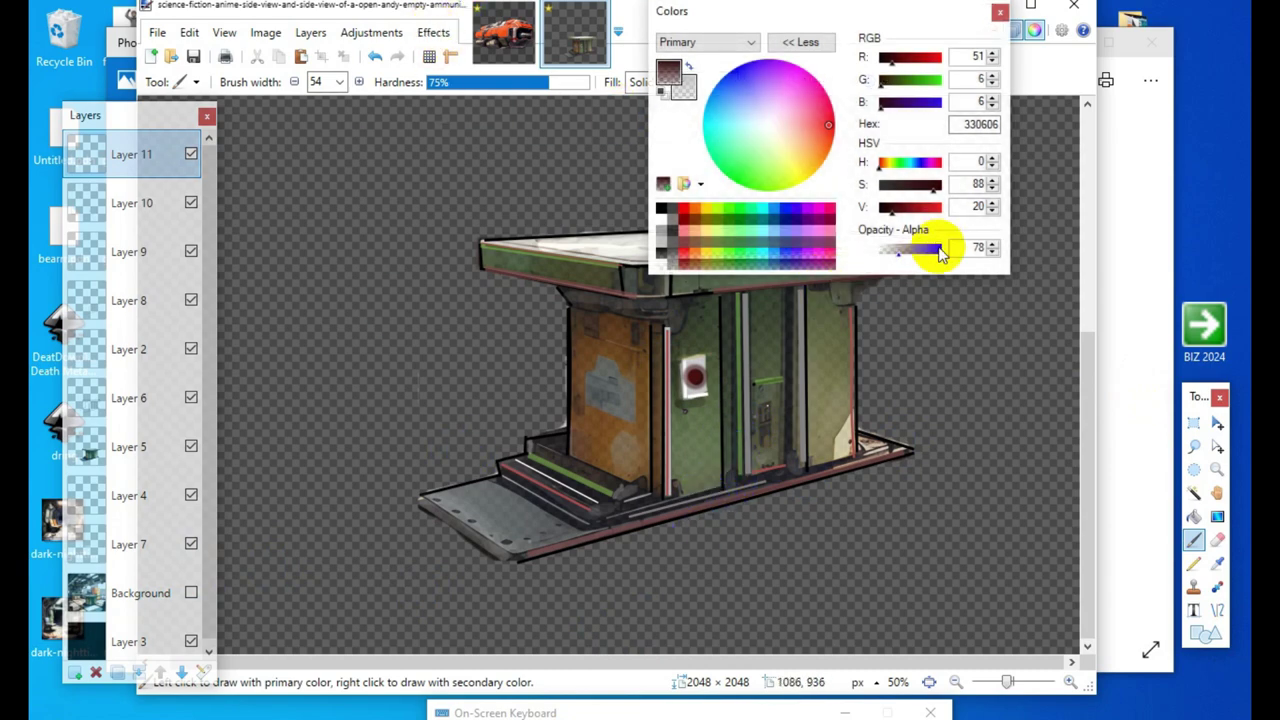
# Step: Erase the outer edge of the upper front step on Layer 7 with a 9-pixel transparent overwrite line about 88 pixels long
pyautogui.click(897, 259)
pyautogui.moveTo(888, 260); pyautogui.dragTo(872, 272)
pyautogui.rightClick(654, 557)
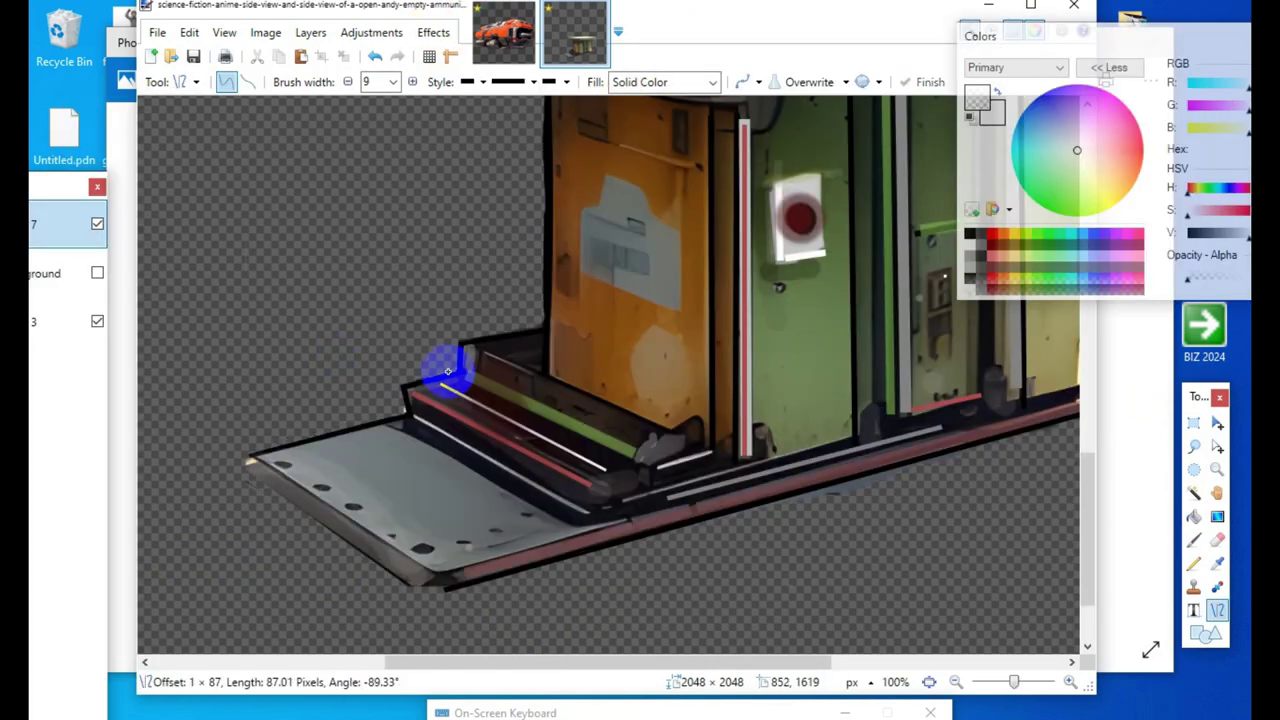
pyautogui.moveTo(447, 371); pyautogui.dragTo(452, 371)
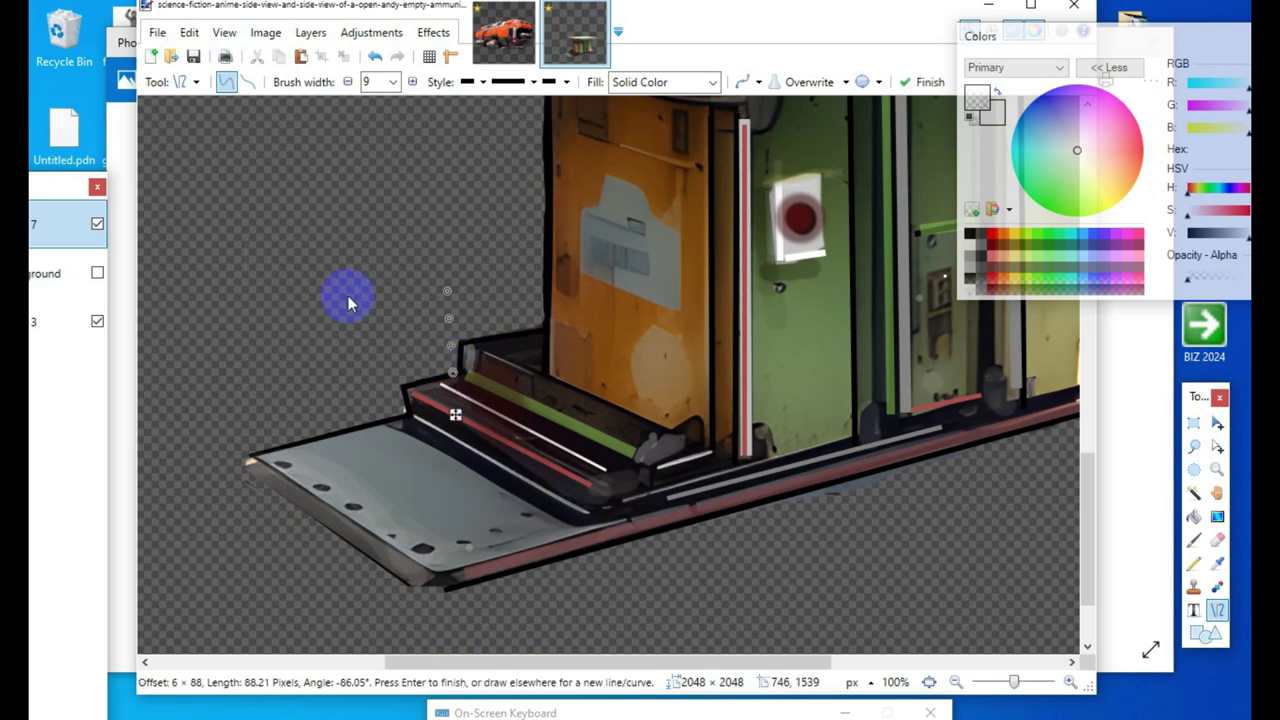
pyautogui.click(338, 386)
# Step: Trim the lower front step's outer edge and the base plate's outer corner with transparent overwrite lines
pyautogui.moveTo(395, 319); pyautogui.dragTo(403, 413)
pyautogui.scroll(-3, 246, 388)
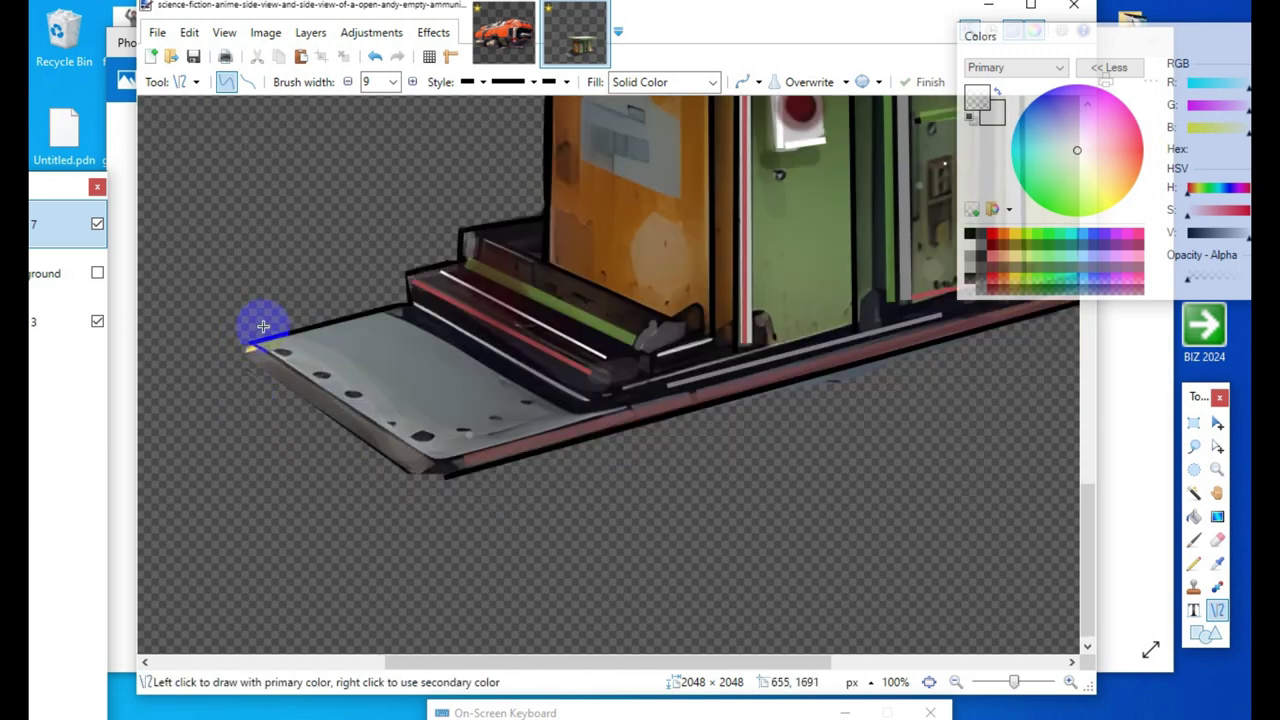
pyautogui.moveTo(262, 324)
pyautogui.mouseDown()
pyautogui.moveTo(196, 405)
pyautogui.moveTo(334, 517)
pyautogui.moveTo(289, 306)
pyautogui.moveTo(200, 383)
pyautogui.moveTo(205, 415)
pyautogui.mouseUp()
pyautogui.press('Return')
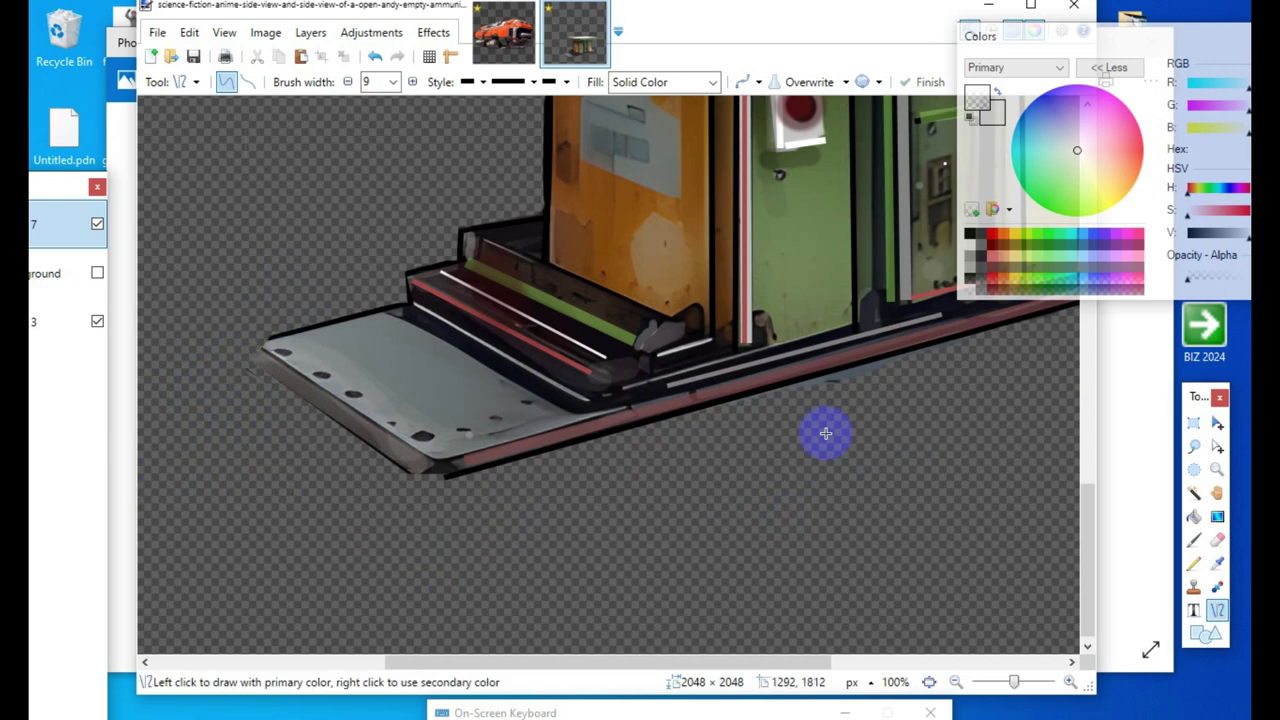
# Step: Trim the base's long lower edge on Layer 7 with a transparent overwrite line about 664 pixels long
pyautogui.moveTo(420, 492); pyautogui.dragTo(1018, 326)
pyautogui.moveTo(537, 662); pyautogui.dragTo(765, 677)
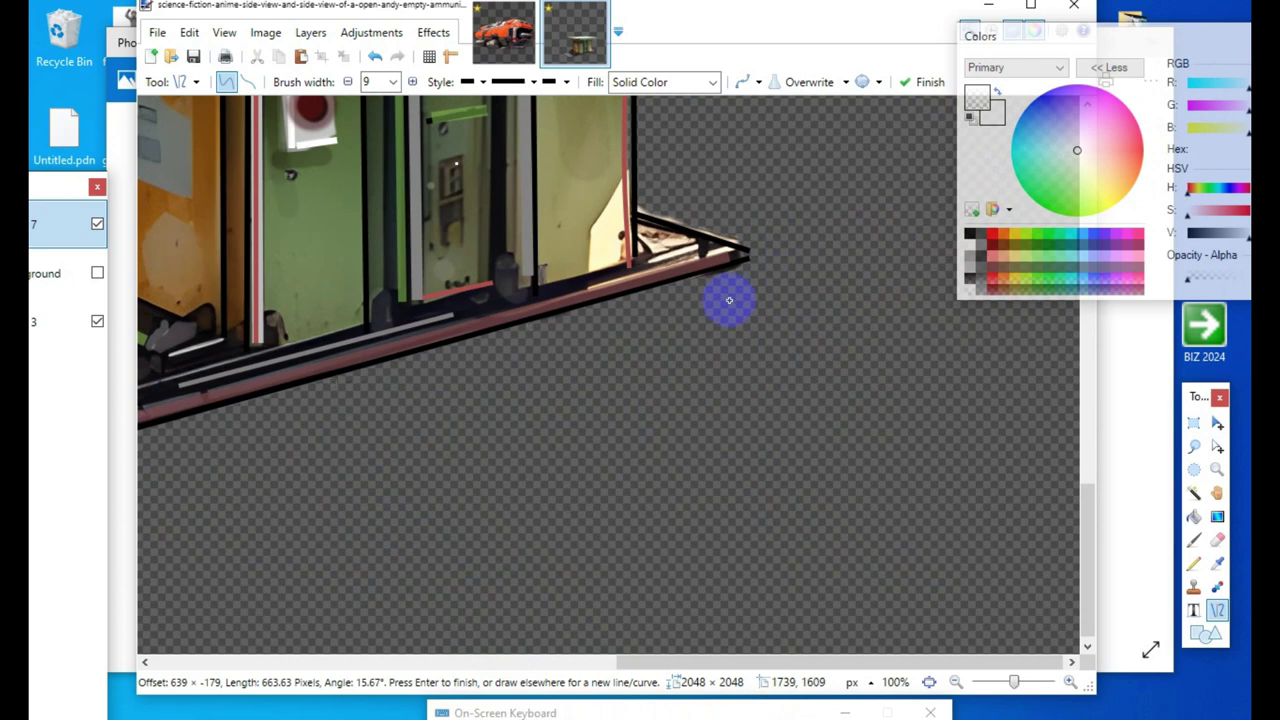
pyautogui.moveTo(729, 300); pyautogui.dragTo(474, 351)
pyautogui.click(682, 577)
pyautogui.scroll(3, 720, 525)
pyautogui.click(883, 418)
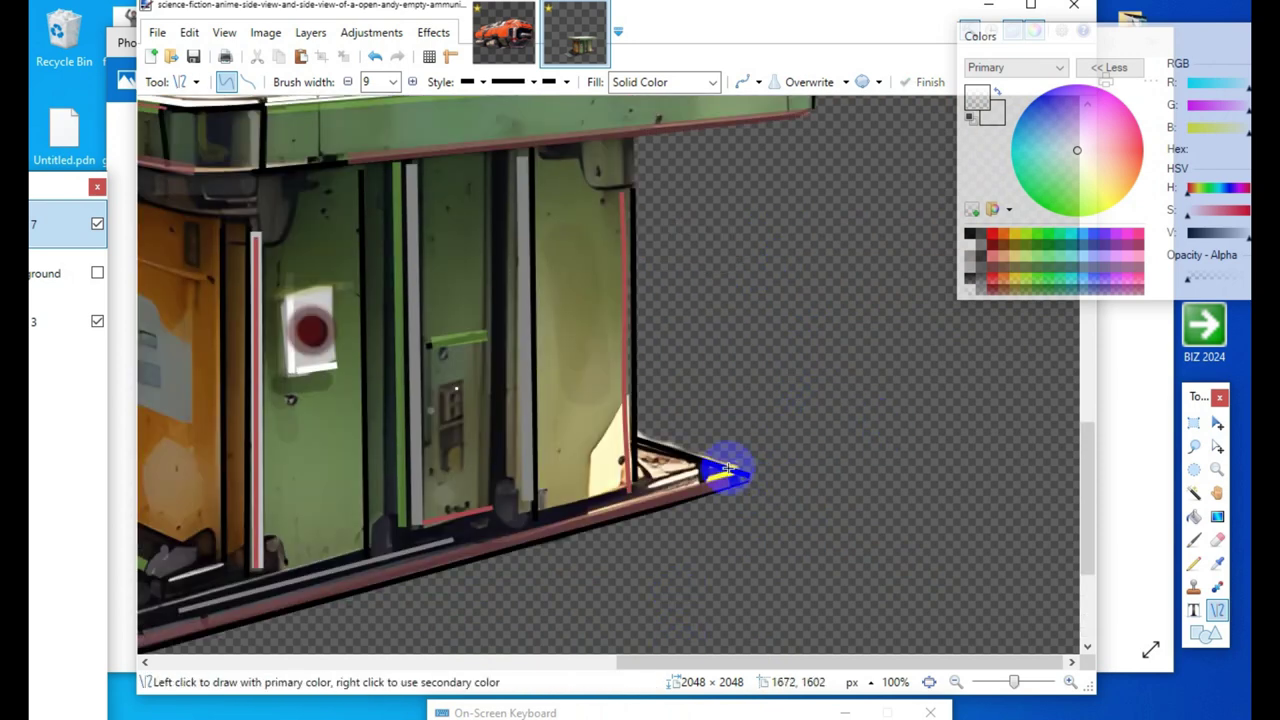
# Step: Trim the upper outline of the base's pointed far corner with transparent overwrite lines
pyautogui.moveTo(727, 468); pyautogui.dragTo(787, 487)
pyautogui.click(858, 526)
pyautogui.moveTo(864, 505)
pyautogui.mouseDown()
pyautogui.moveTo(632, 420)
pyautogui.moveTo(635, 433)
pyautogui.mouseUp()
pyautogui.moveTo(874, 503); pyautogui.dragTo(875, 501)
# Step: Add a new layer on top and prepare a black line with brush width 6 and Normal blending
pyautogui.moveTo(48, 188); pyautogui.dragTo(141, 63)
pyautogui.click(55, 609)
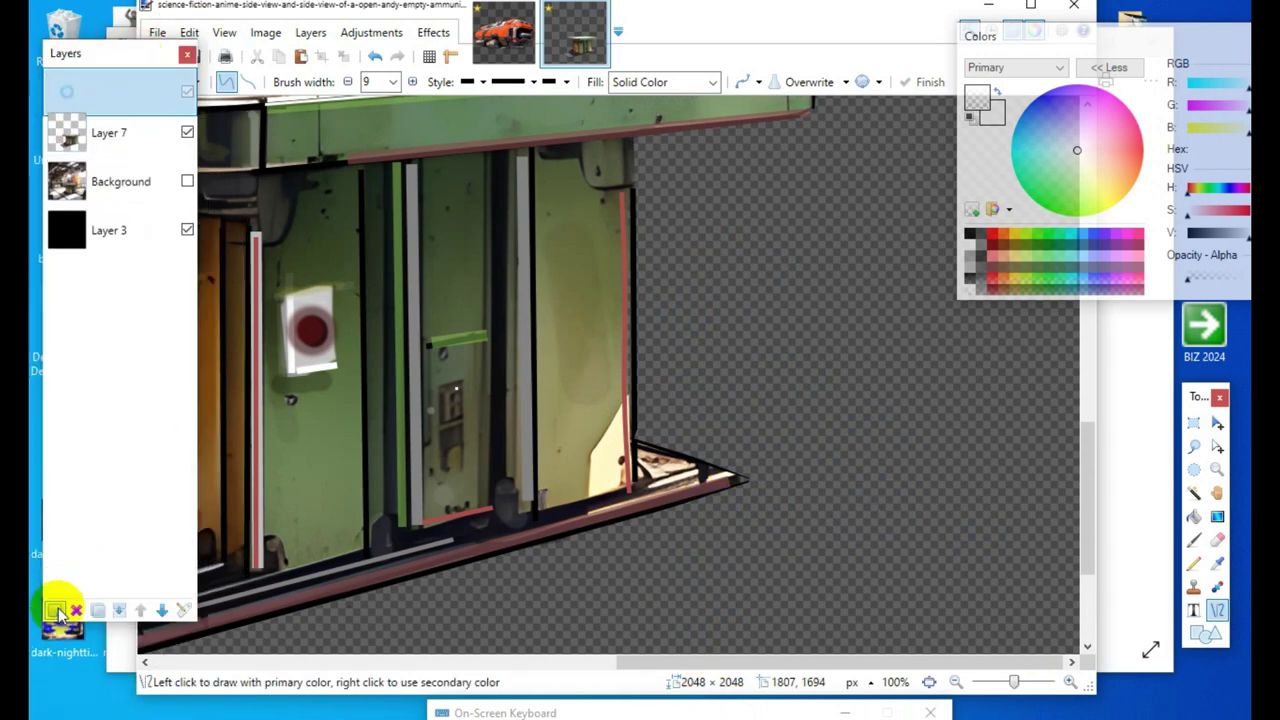
pyautogui.click(970, 116)
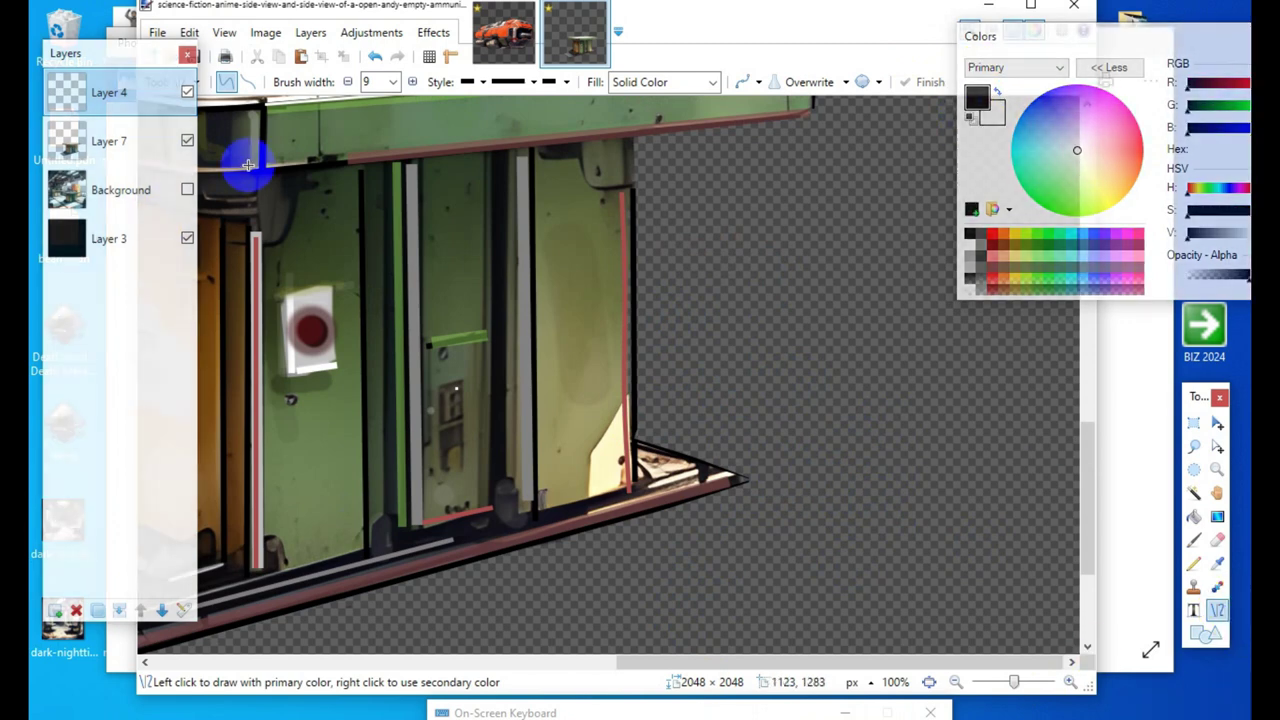
pyautogui.click(345, 84)
pyautogui.doubleClick(345, 84)
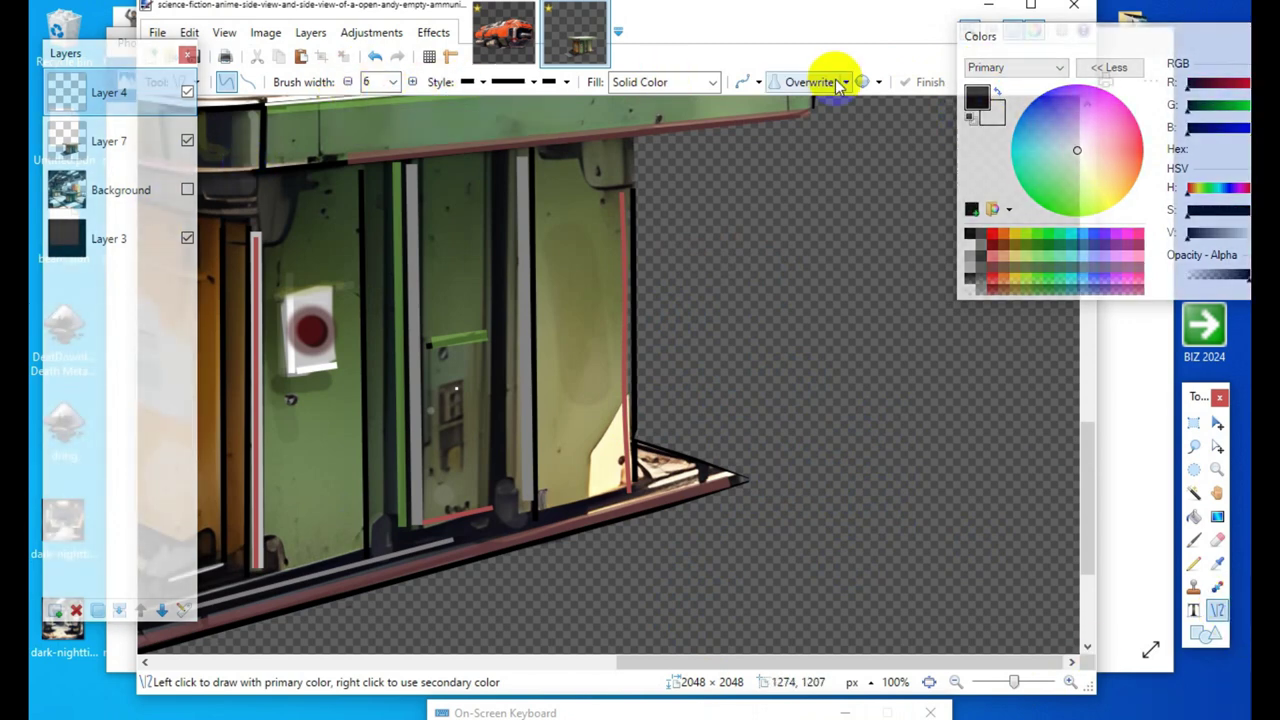
pyautogui.click(845, 82)
pyautogui.click(815, 104)
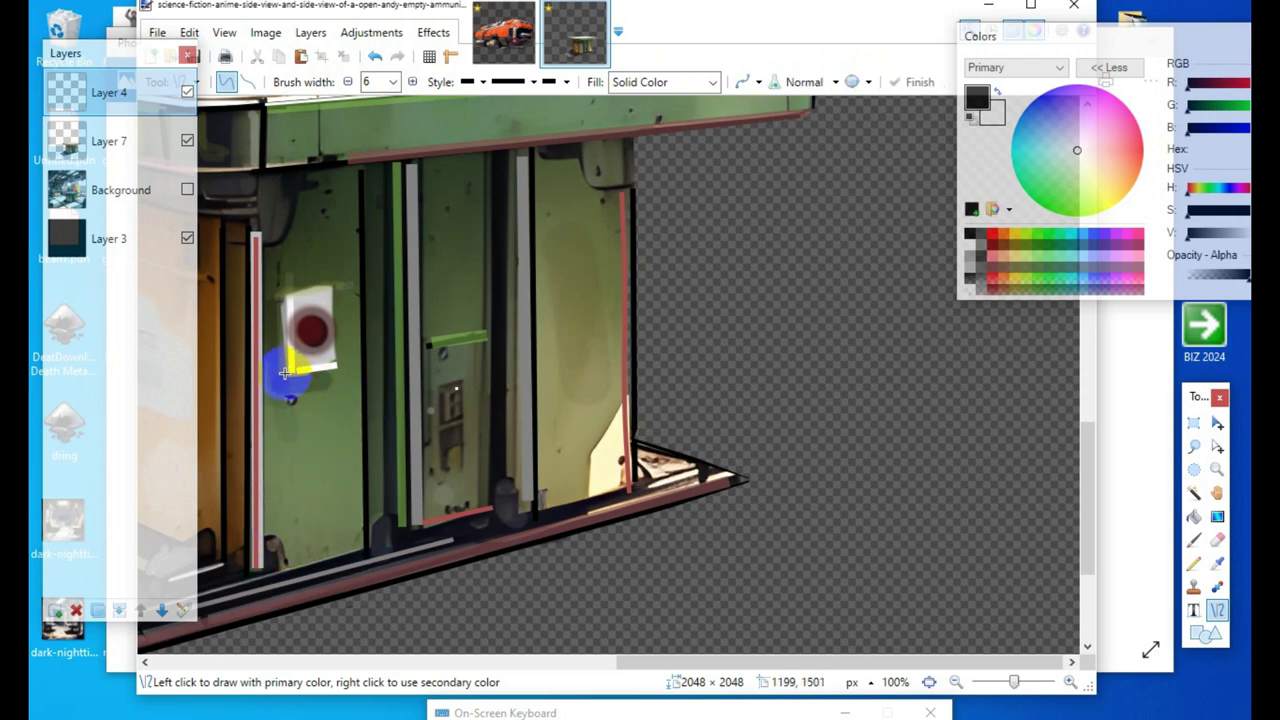
# Step: Outline the white button plate's left edge with a black line about 87 pixels long and its bottom edge with one about 50 pixels long
pyautogui.moveTo(285, 372)
pyautogui.mouseDown()
pyautogui.moveTo(283, 293)
pyautogui.moveTo(292, 411)
pyautogui.moveTo(285, 292)
pyautogui.mouseUp()
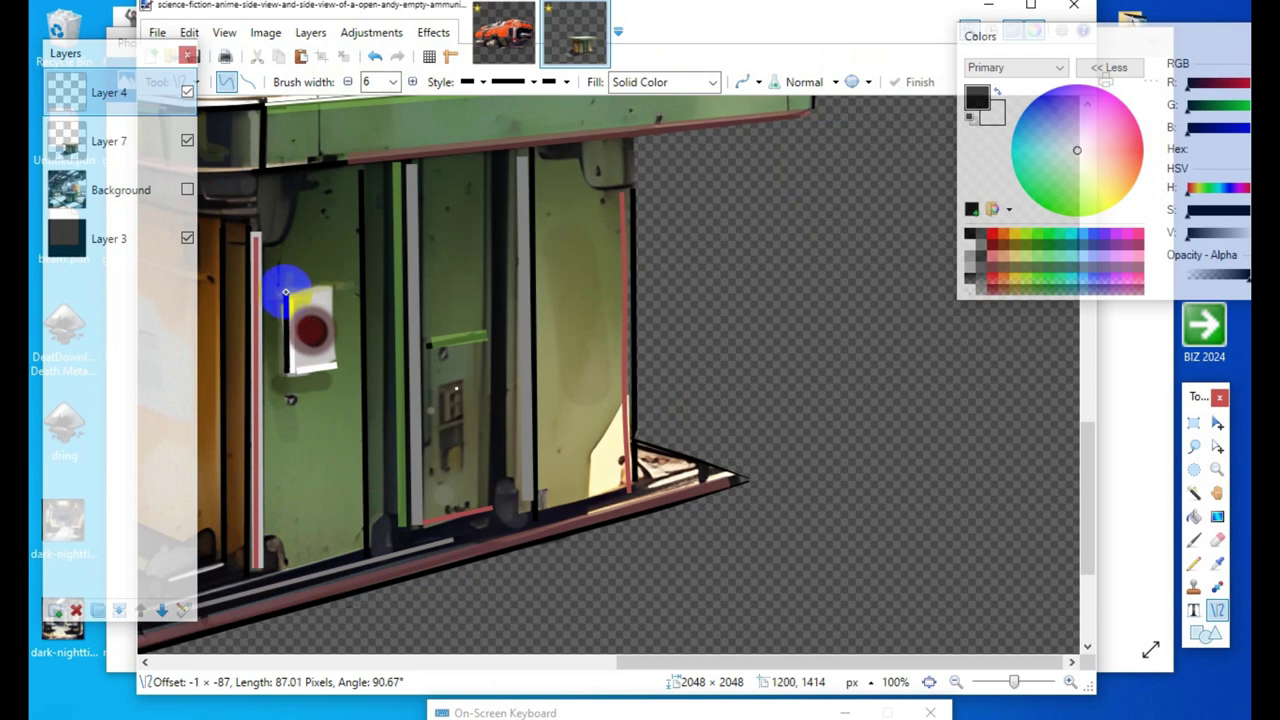
pyautogui.moveTo(285, 292); pyautogui.dragTo(285, 293)
pyautogui.press('Return')
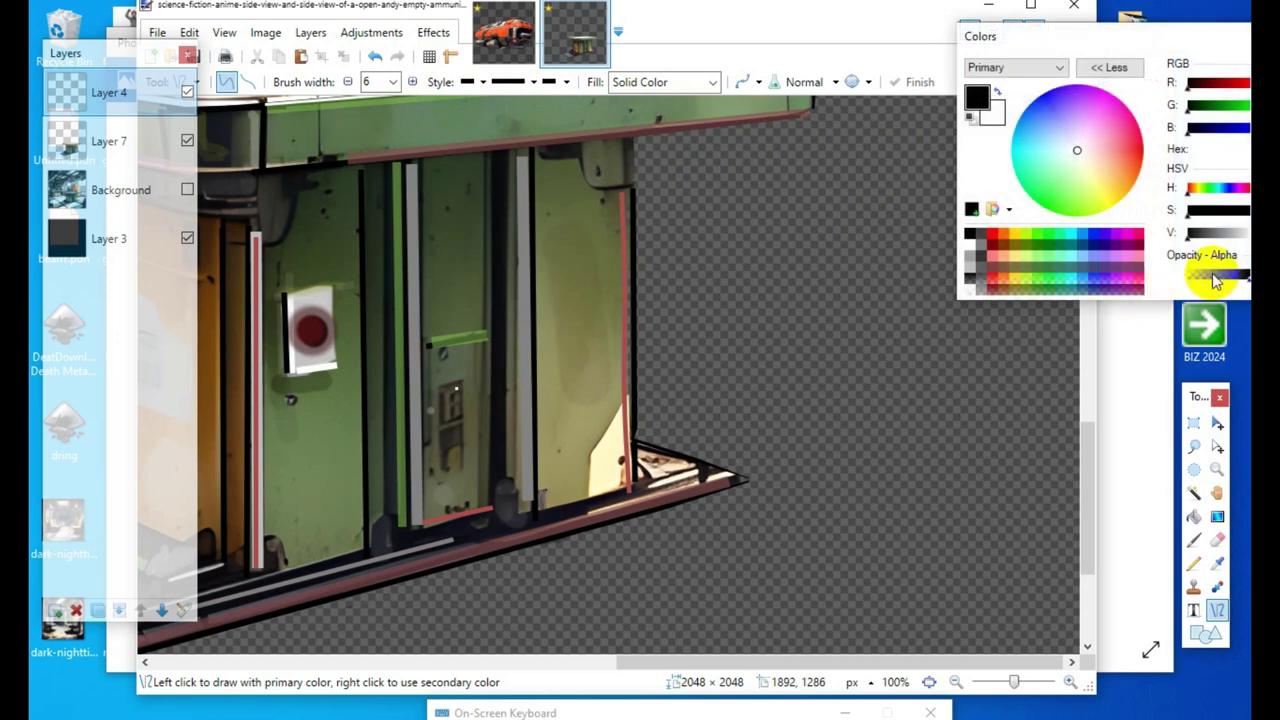
pyautogui.click(1112, 67)
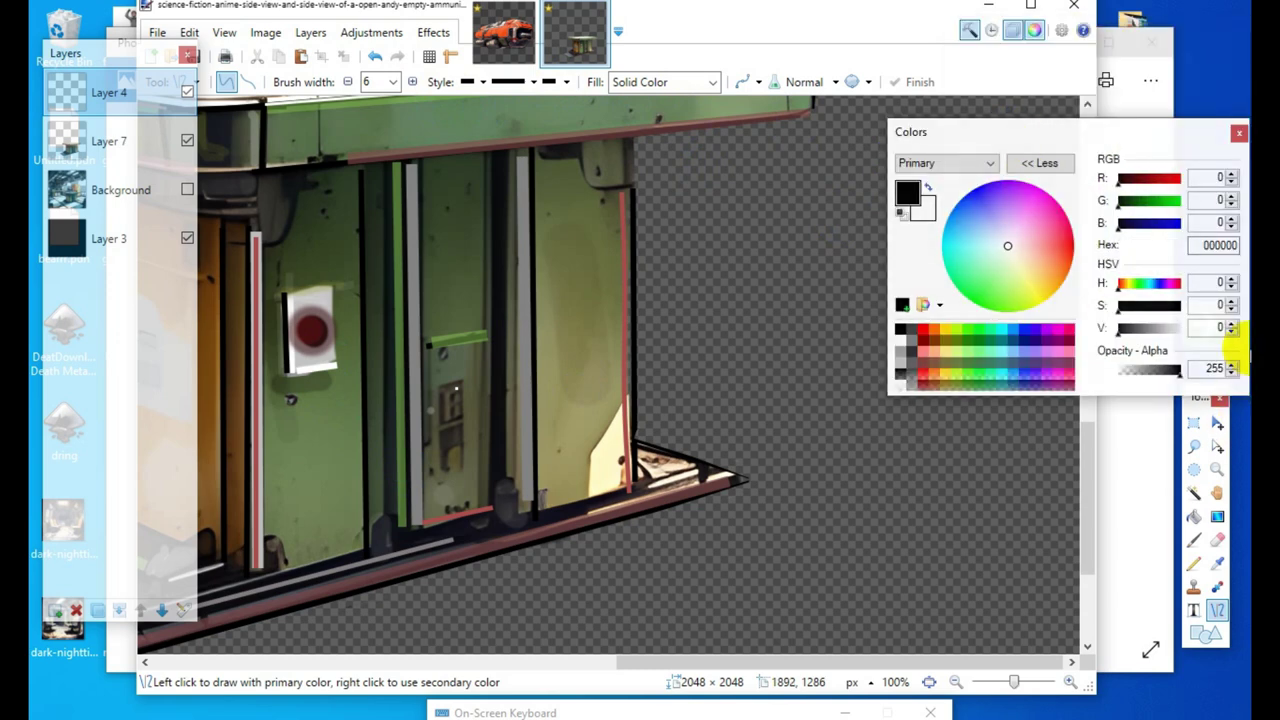
pyautogui.click(309, 376)
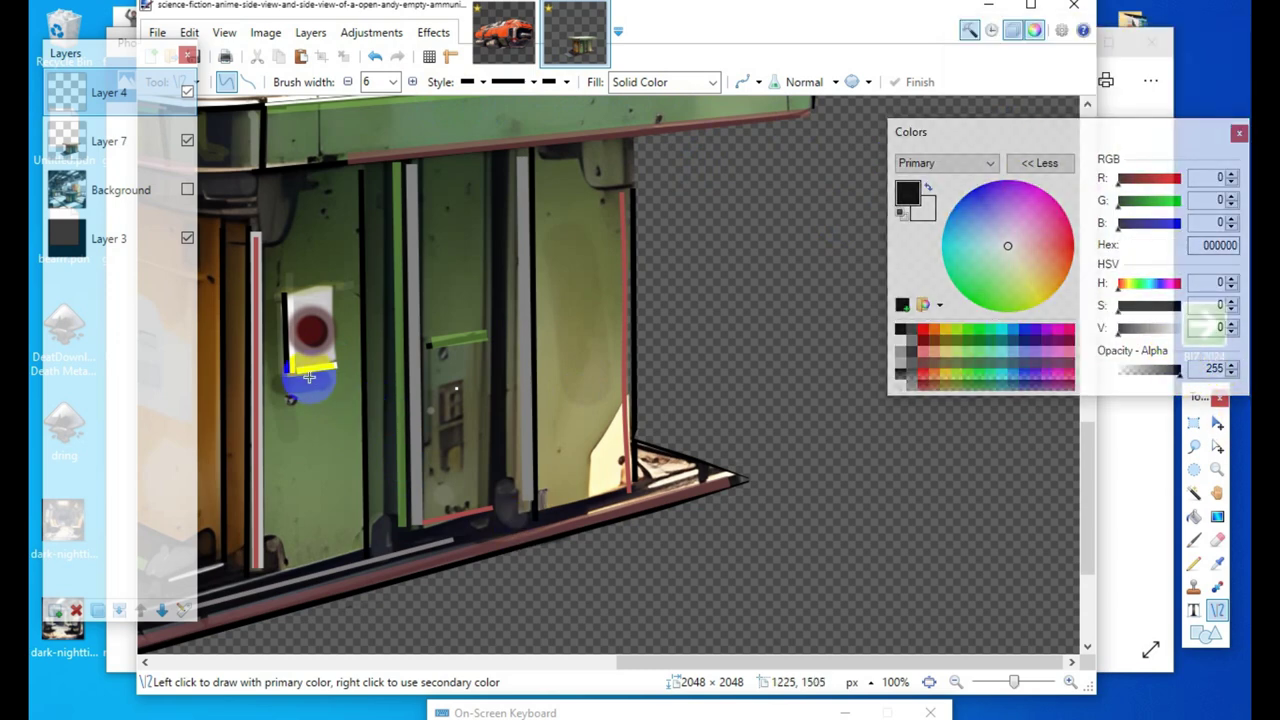
pyautogui.moveTo(290, 372); pyautogui.dragTo(332, 366)
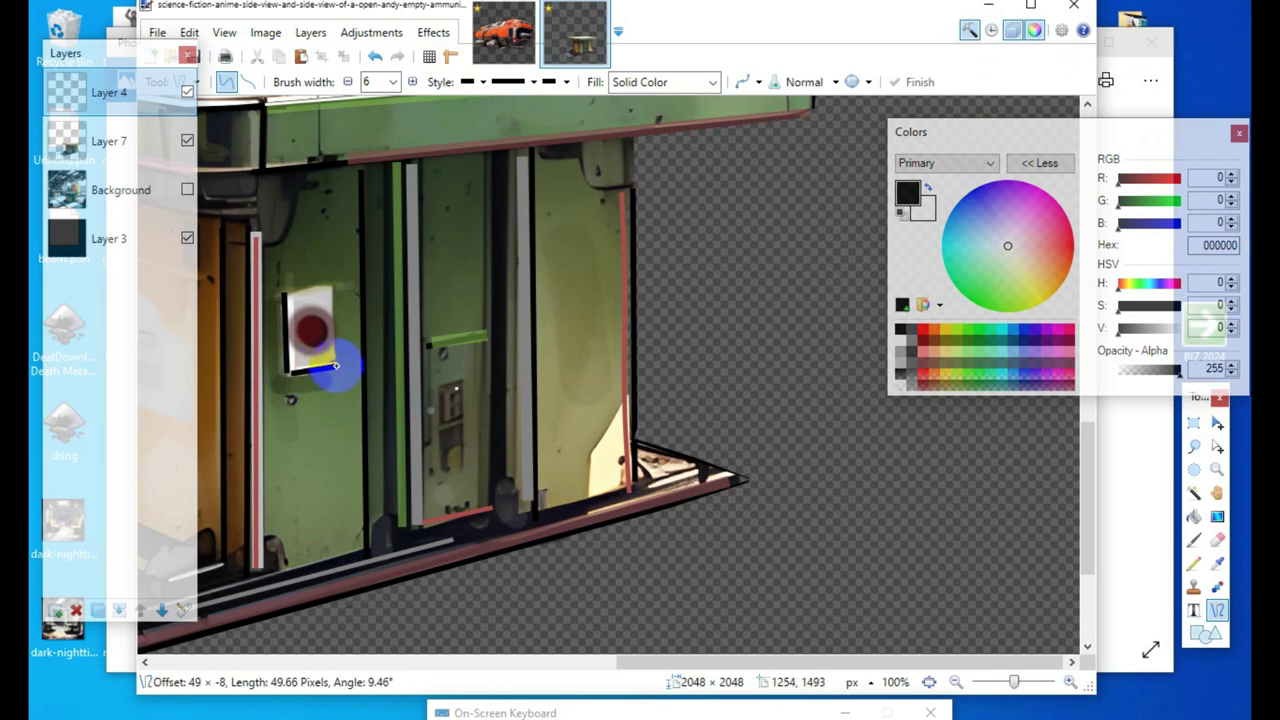
pyautogui.moveTo(336, 366); pyautogui.dragTo(336, 366)
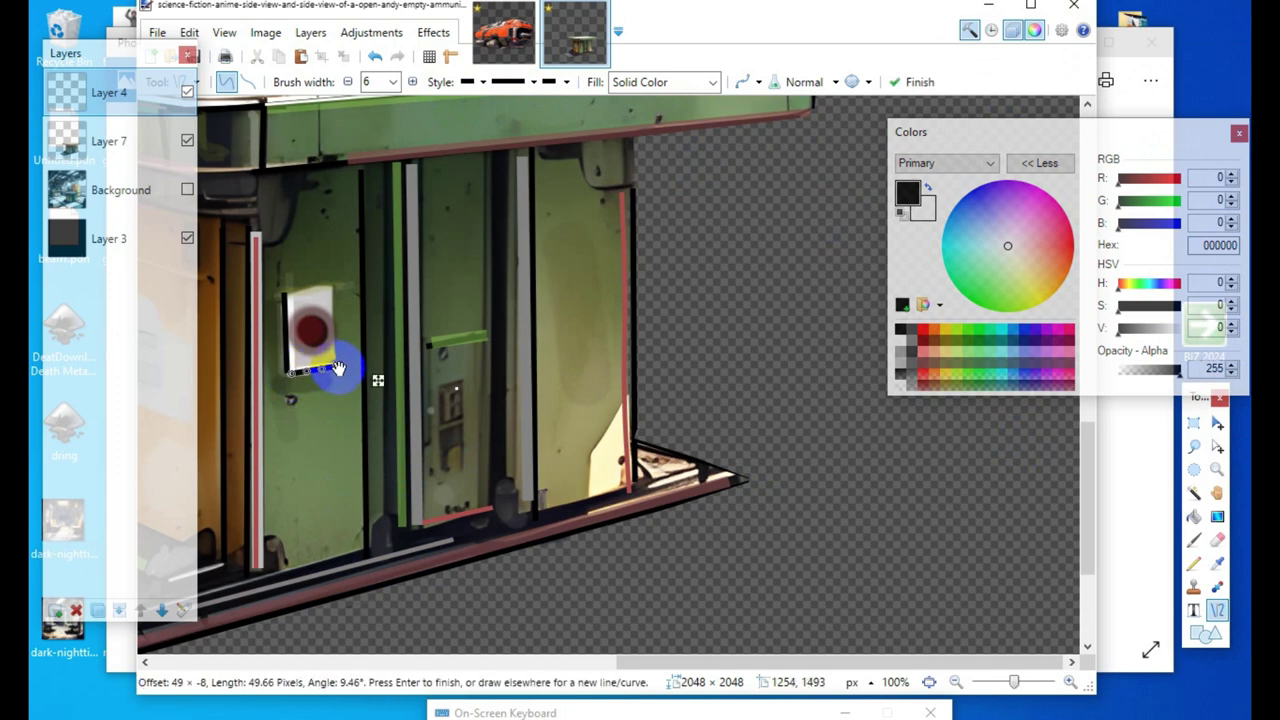
pyautogui.press('Return')
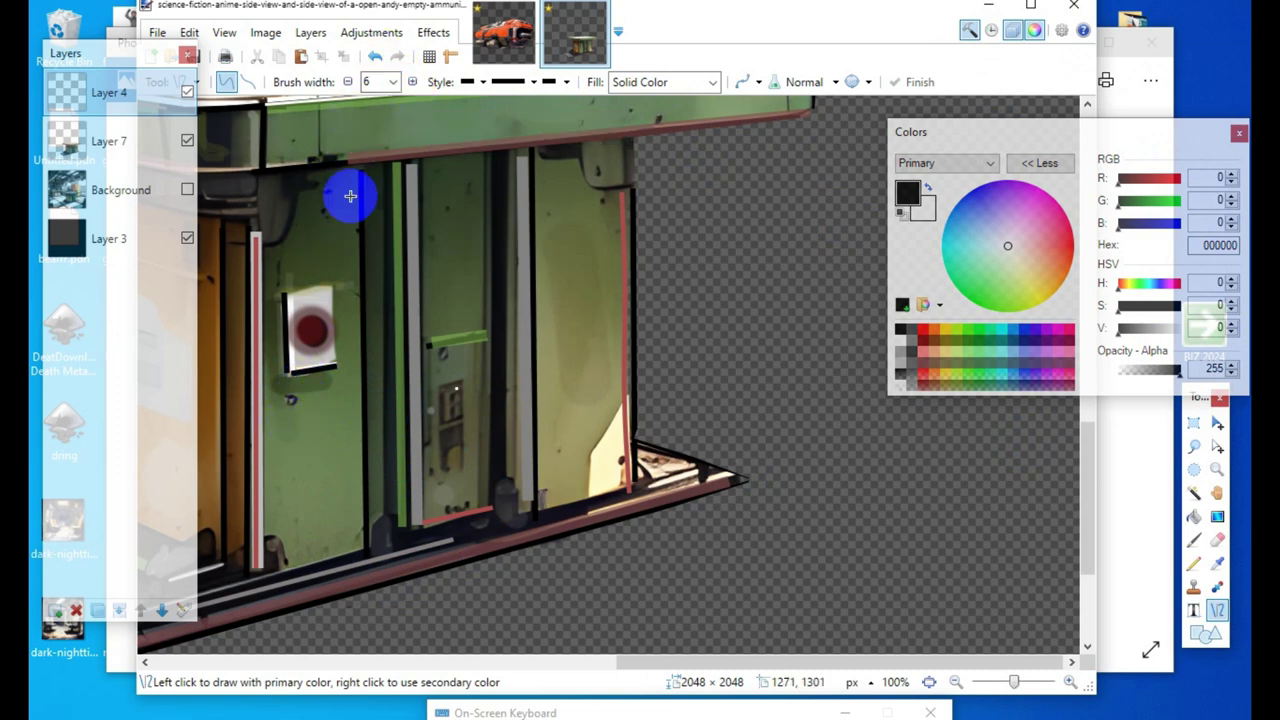
# Step: Extend the plate's left outline up to its top corner and outline the top edge with a black line about 43 pixels long
pyautogui.click(289, 374)
pyautogui.moveTo(289, 374); pyautogui.dragTo(285, 287)
pyautogui.press('Return')
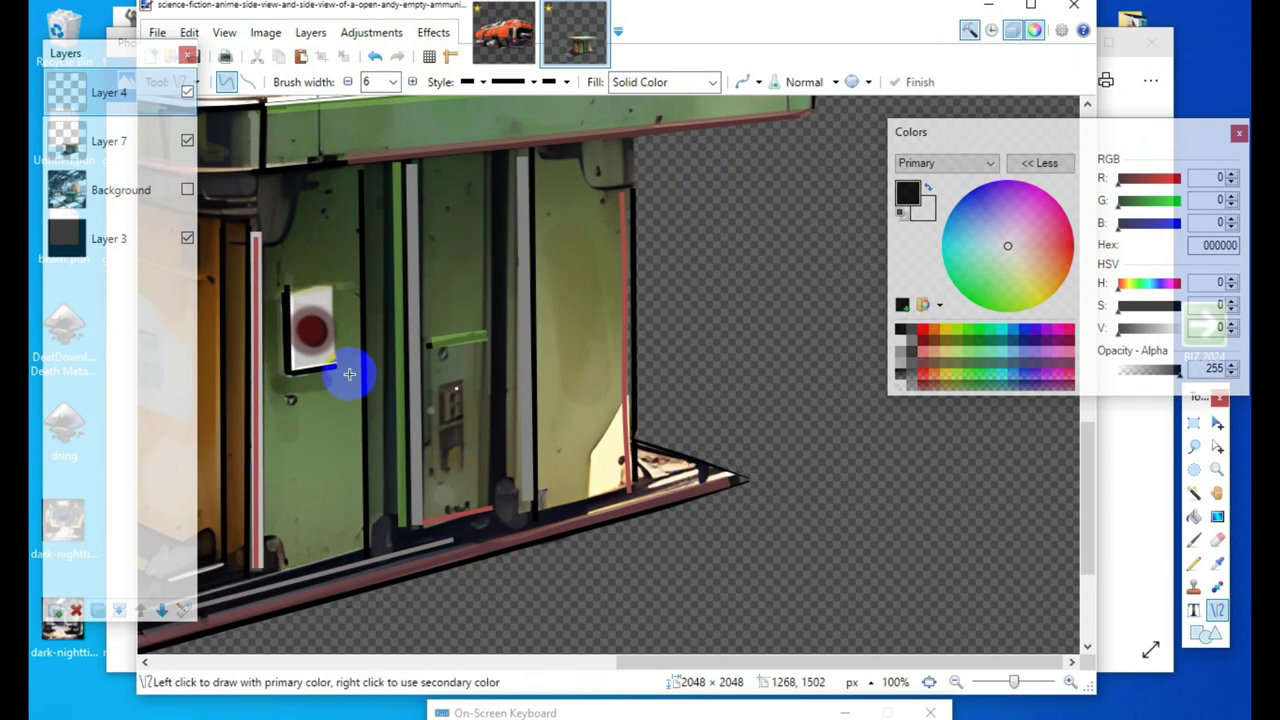
pyautogui.moveTo(290, 289); pyautogui.dragTo(331, 283)
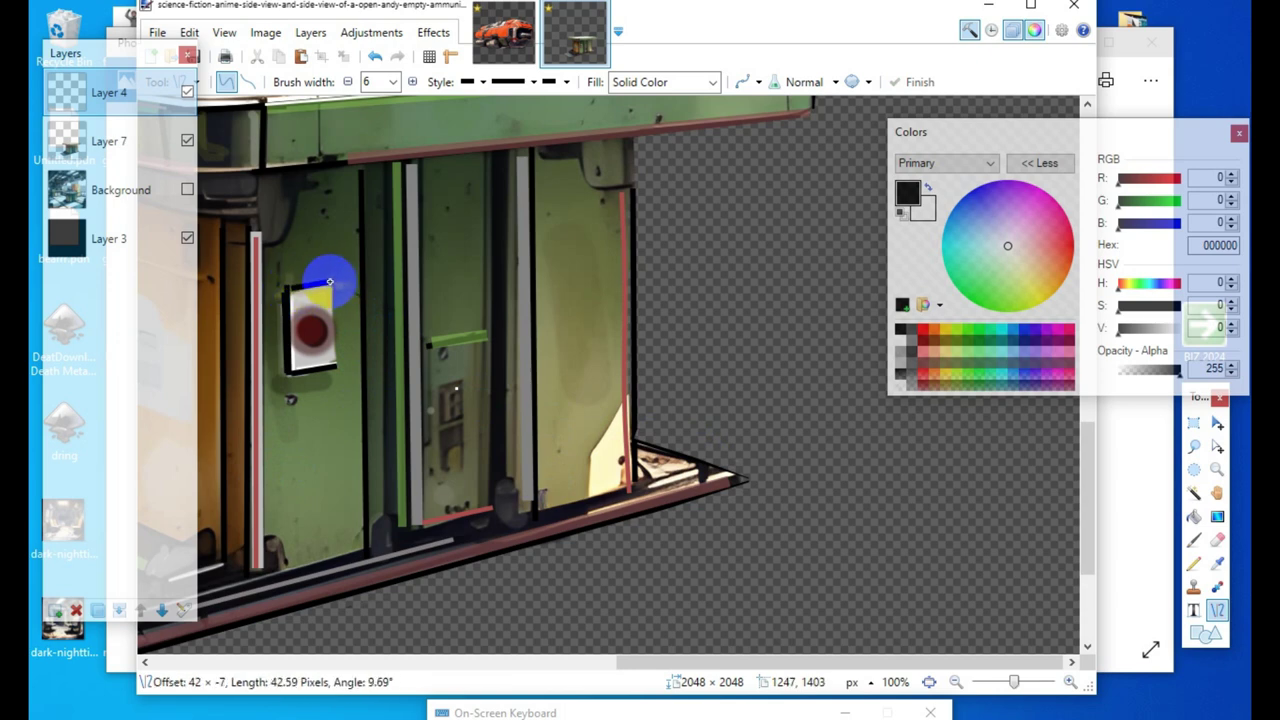
pyautogui.moveTo(330, 283); pyautogui.dragTo(330, 283)
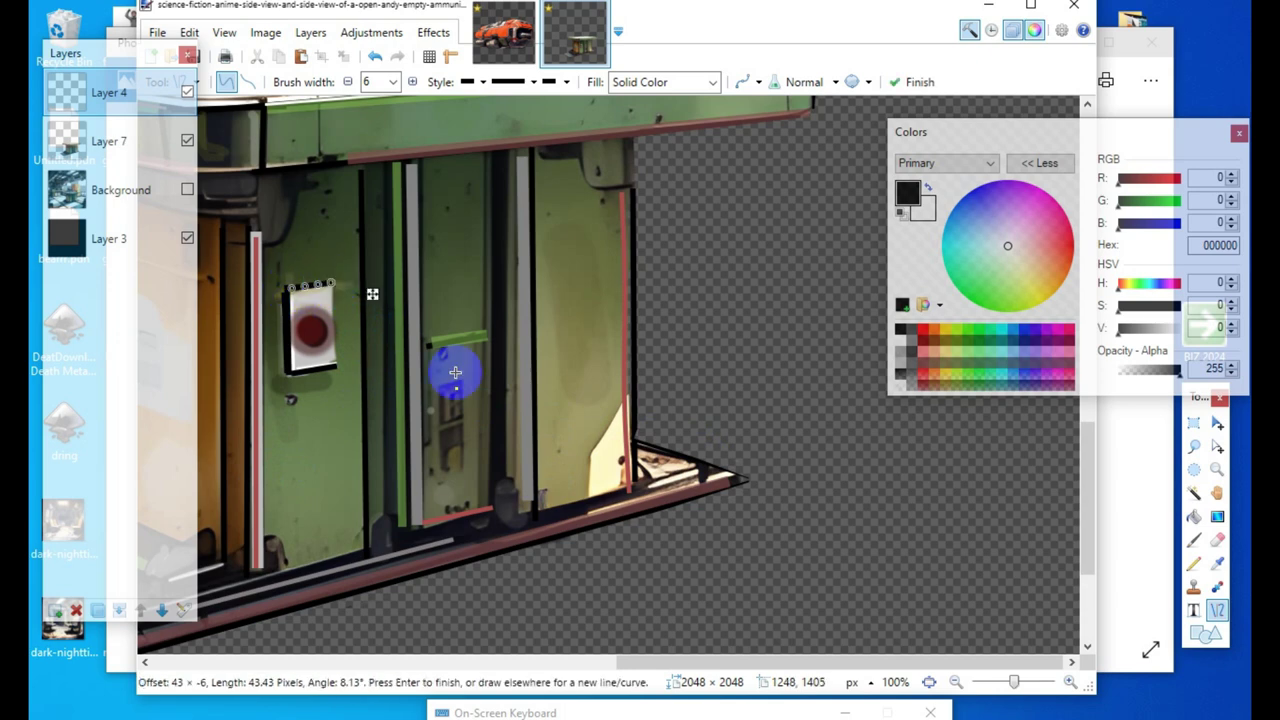
pyautogui.press('Return')
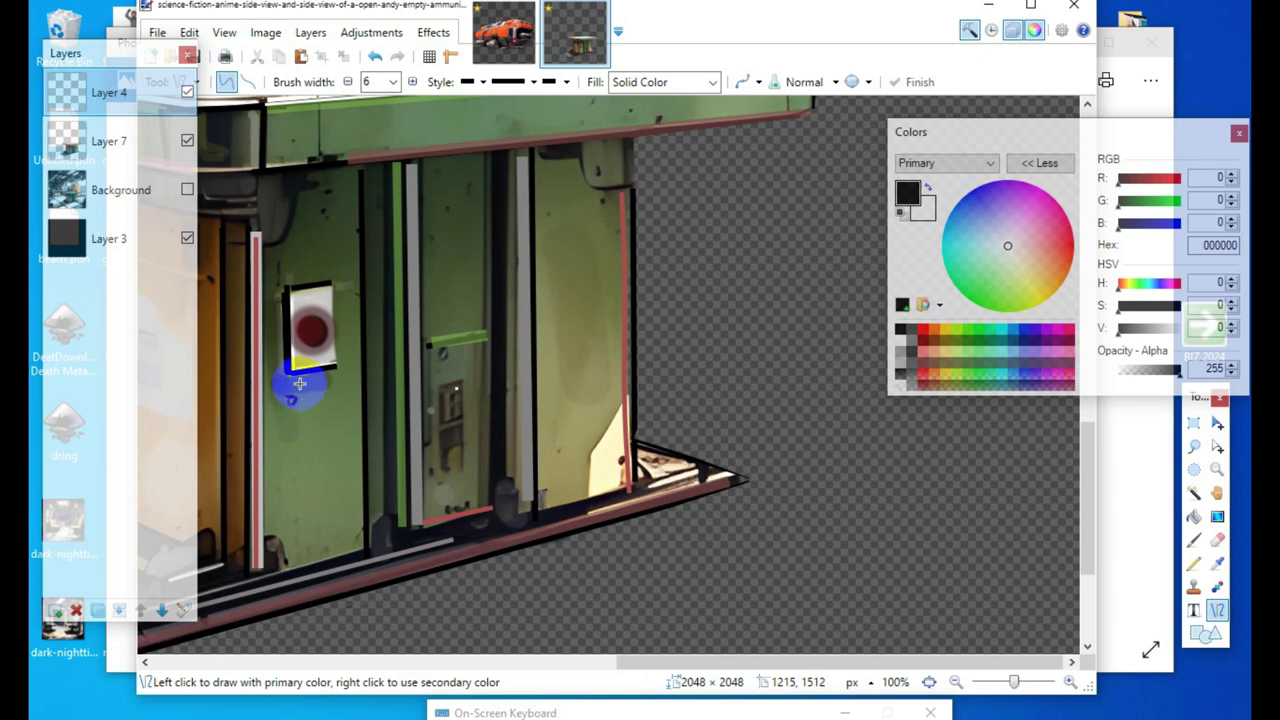
# Step: Outline the plate's right edge with a black line 3 pixels wide and about 89 pixels long
pyautogui.click(347, 82)
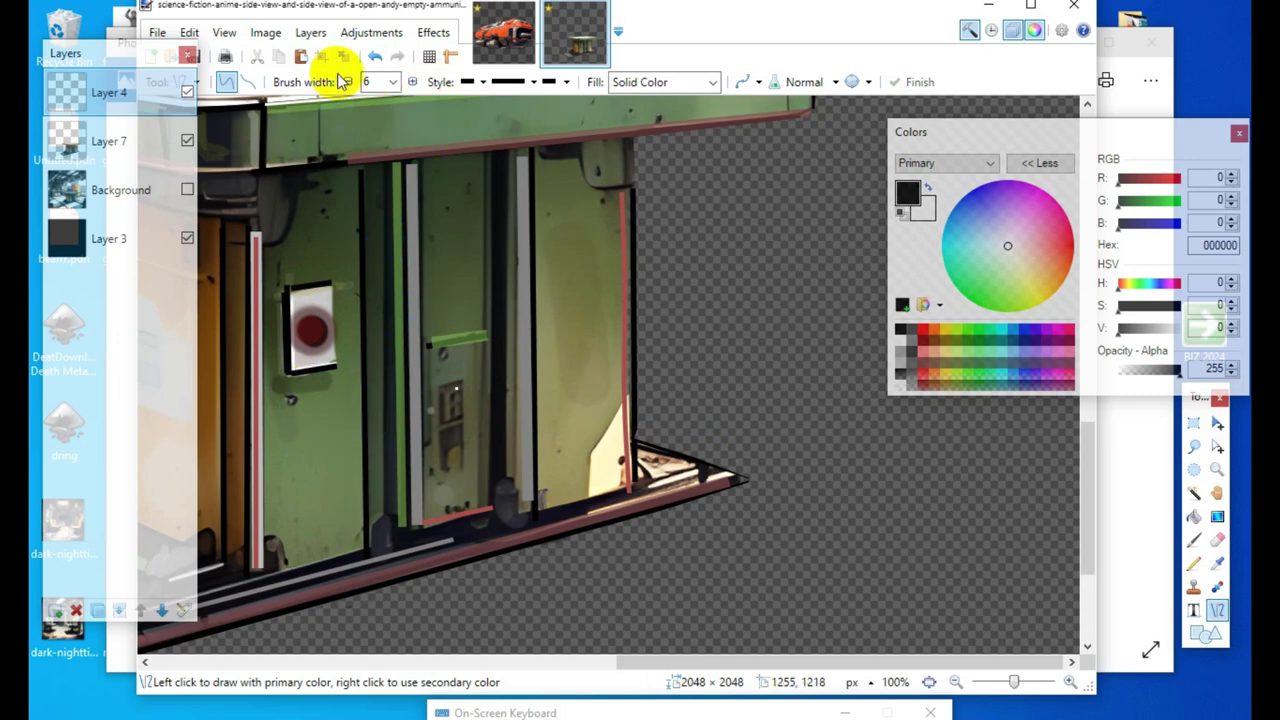
pyautogui.click(347, 82)
pyautogui.click(347, 82)
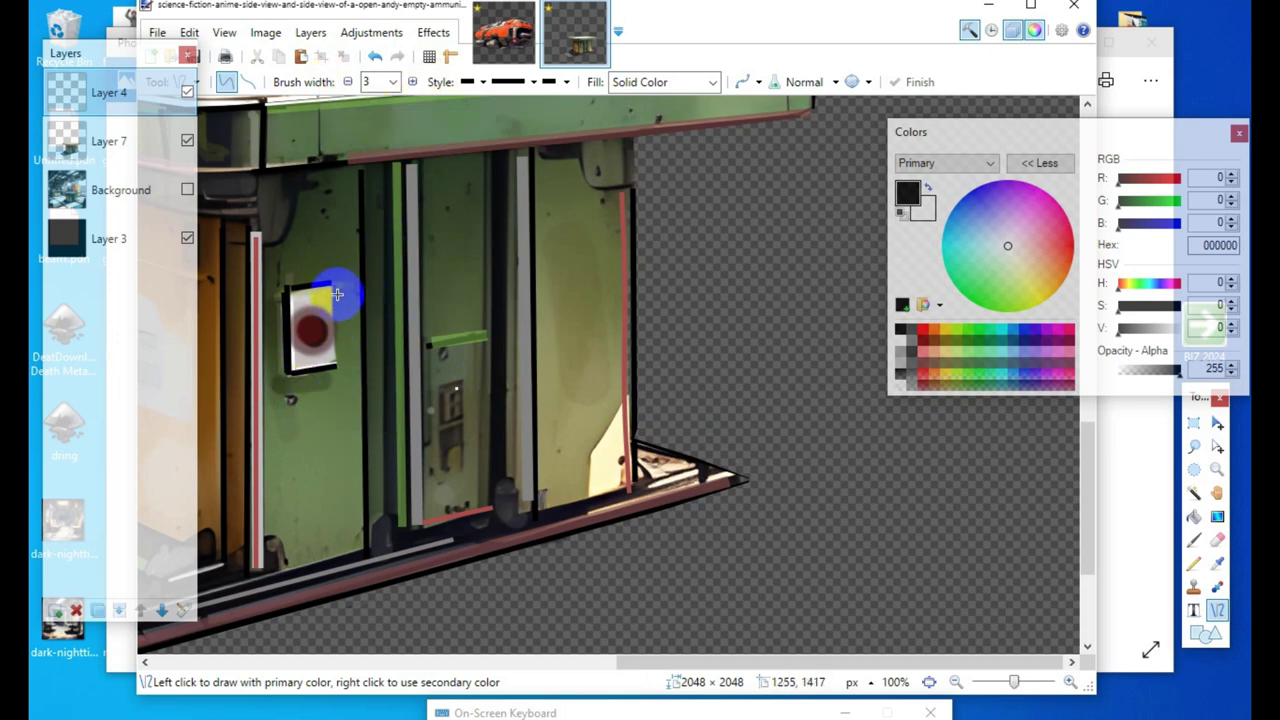
pyautogui.moveTo(333, 283)
pyautogui.mouseDown()
pyautogui.moveTo(361, 349)
pyautogui.moveTo(340, 367)
pyautogui.mouseUp()
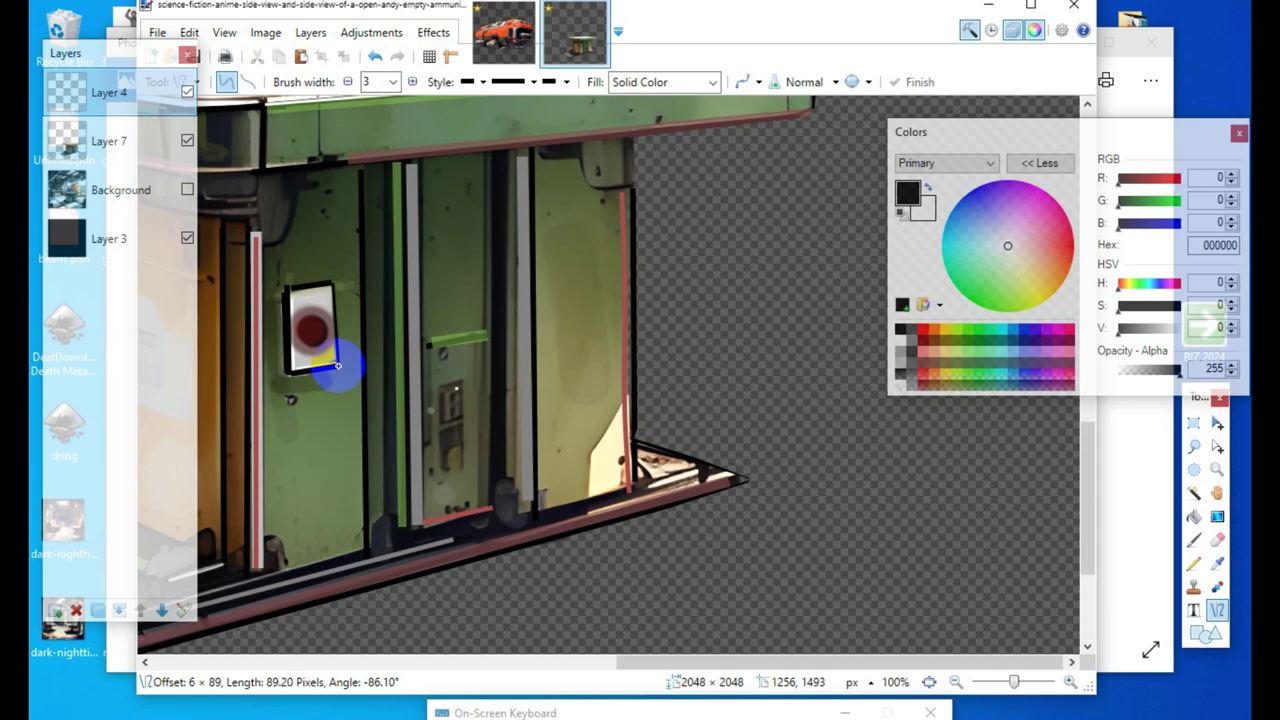
pyautogui.moveTo(337, 366); pyautogui.dragTo(338, 368)
pyautogui.press('Return')
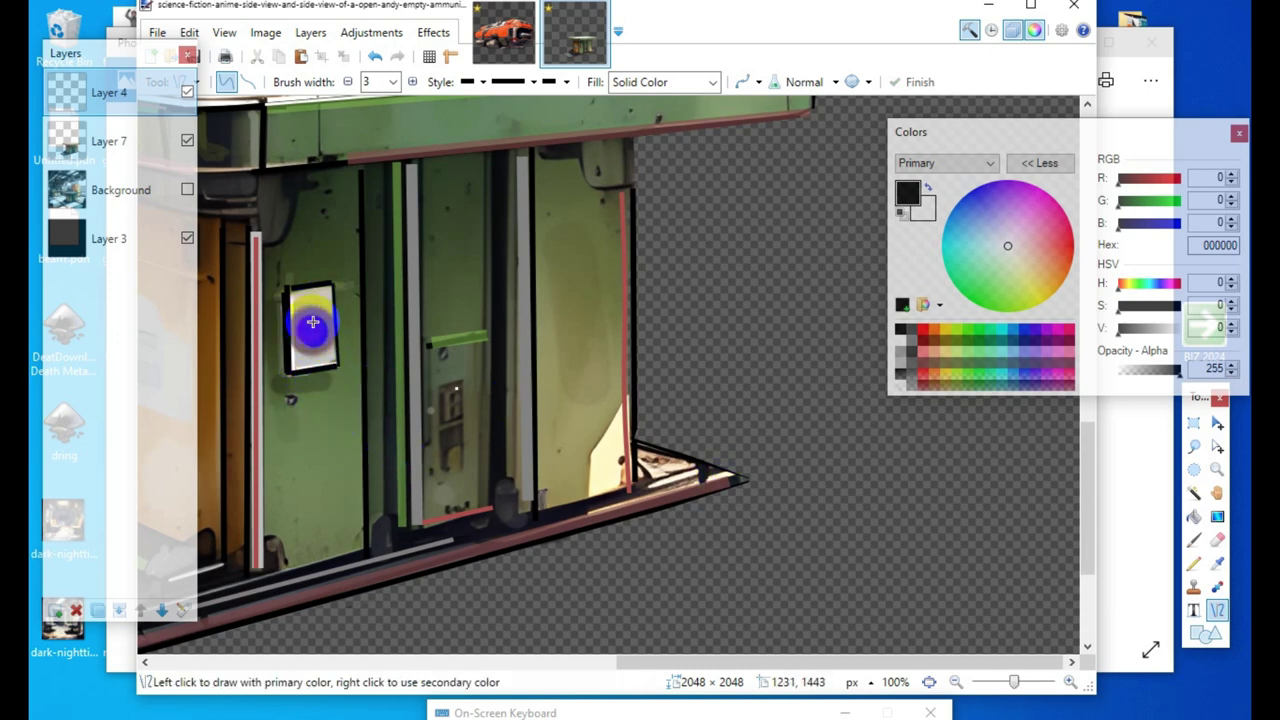
# Step: Outline the plate's side thickness with a 79-pixel vertical black line left of it and a connector about 18 pixels long at the lower corner
pyautogui.moveTo(275, 294)
pyautogui.mouseDown()
pyautogui.moveTo(287, 295)
pyautogui.moveTo(275, 371)
pyautogui.mouseUp()
pyautogui.hotkey('ctrl', 'z')
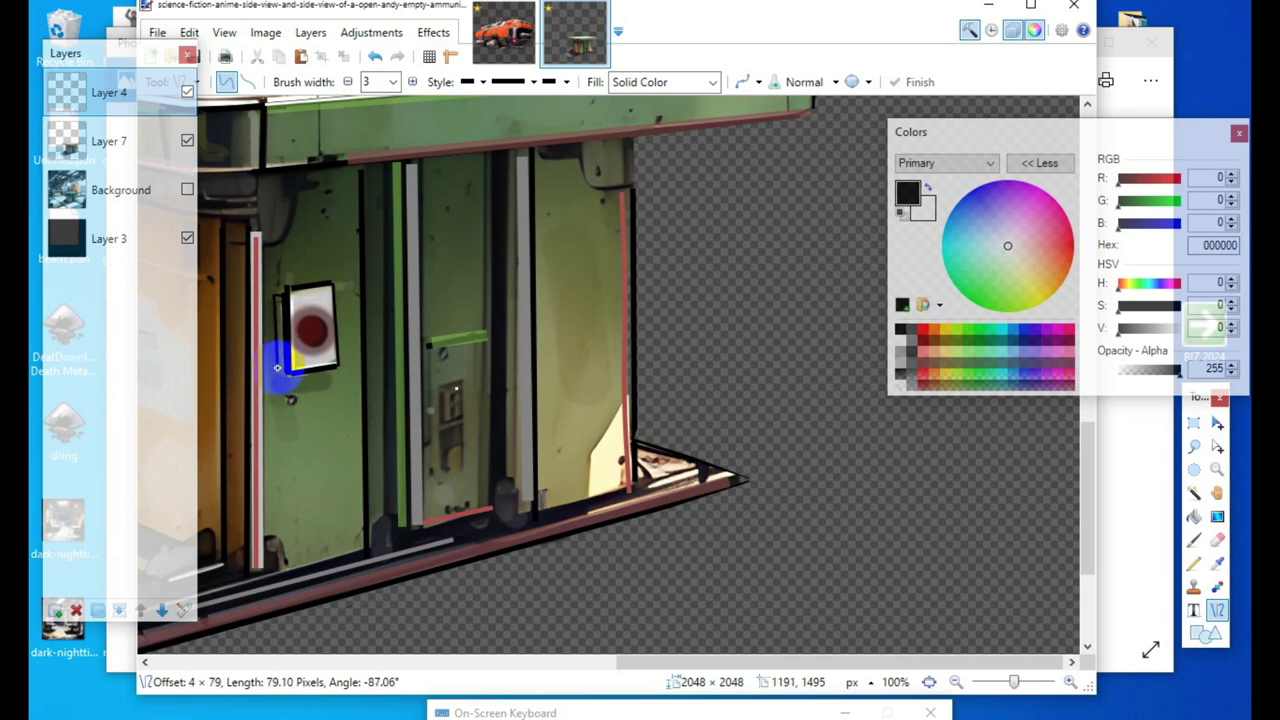
pyautogui.moveTo(275, 368); pyautogui.dragTo(275, 368)
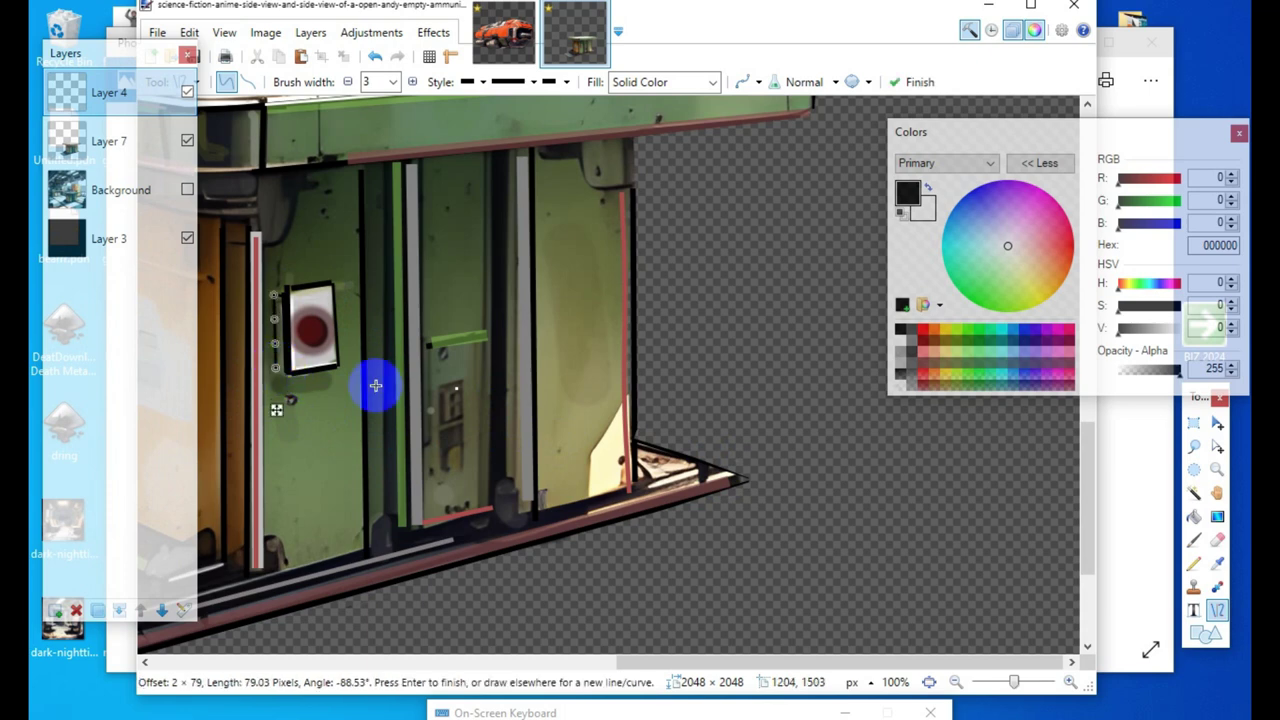
pyautogui.click(431, 494)
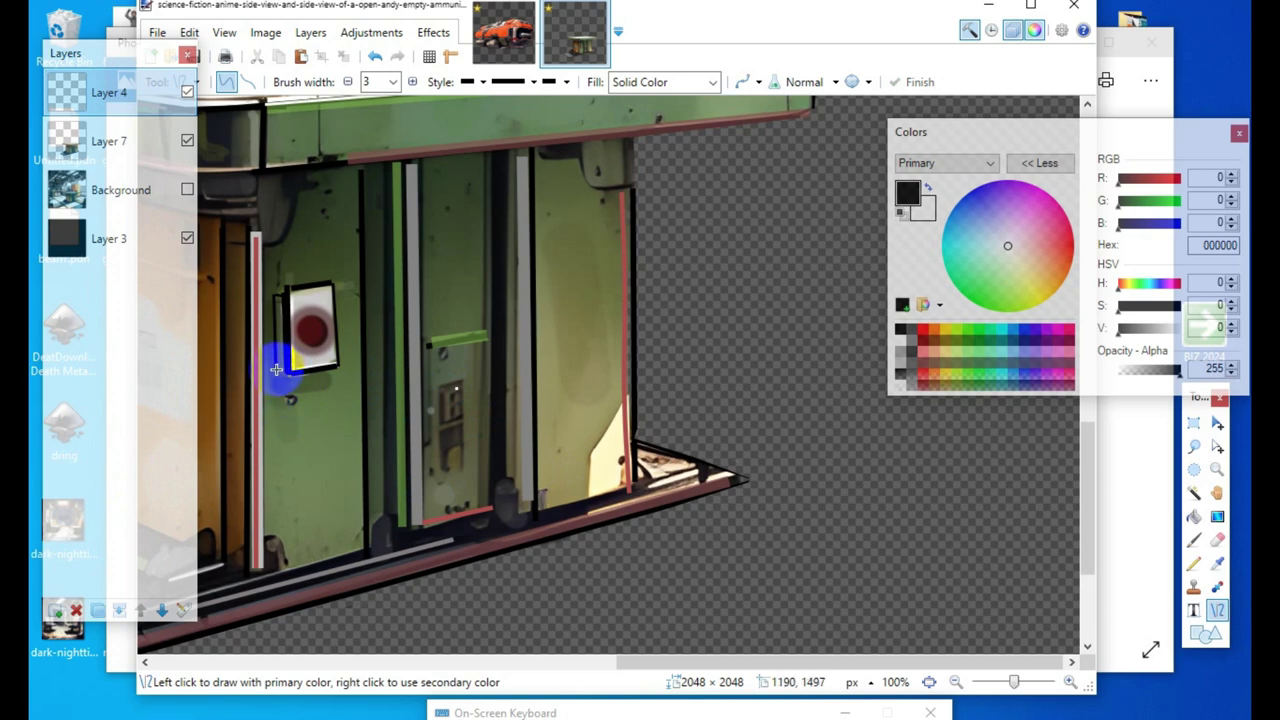
pyautogui.moveTo(276, 370); pyautogui.dragTo(290, 371)
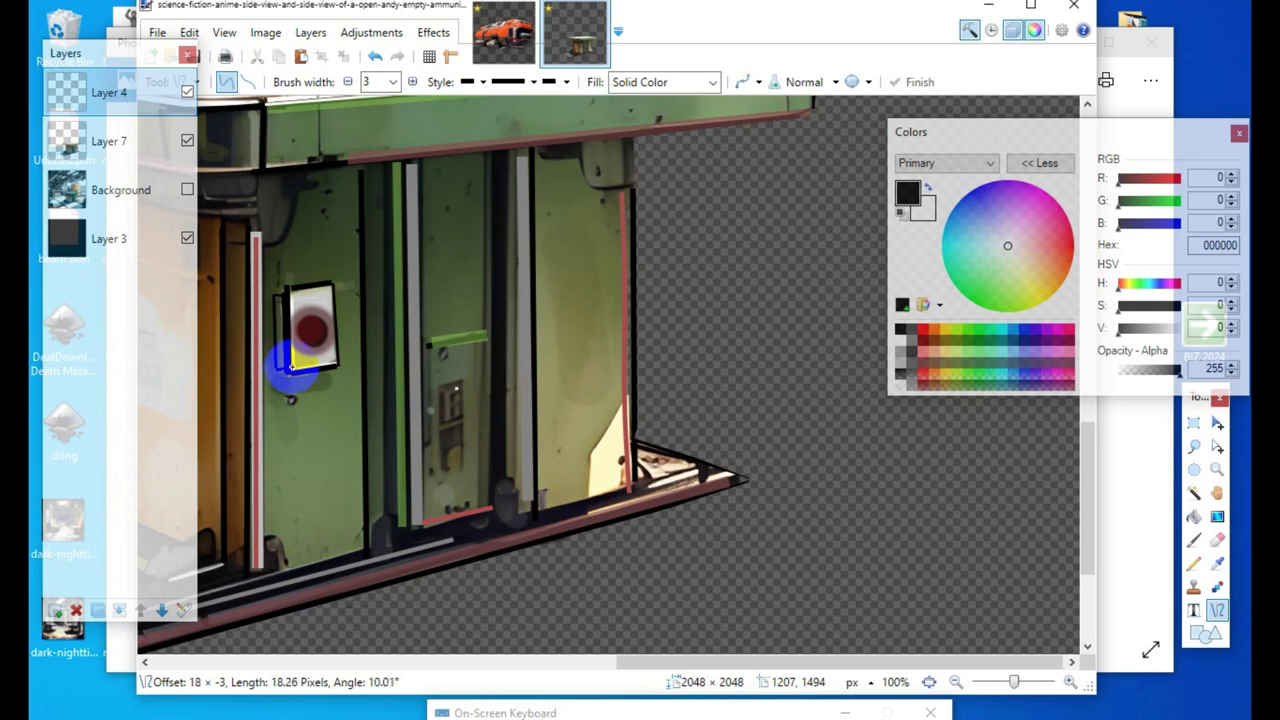
pyautogui.moveTo(290, 371); pyautogui.dragTo(290, 368)
pyautogui.press('Return')
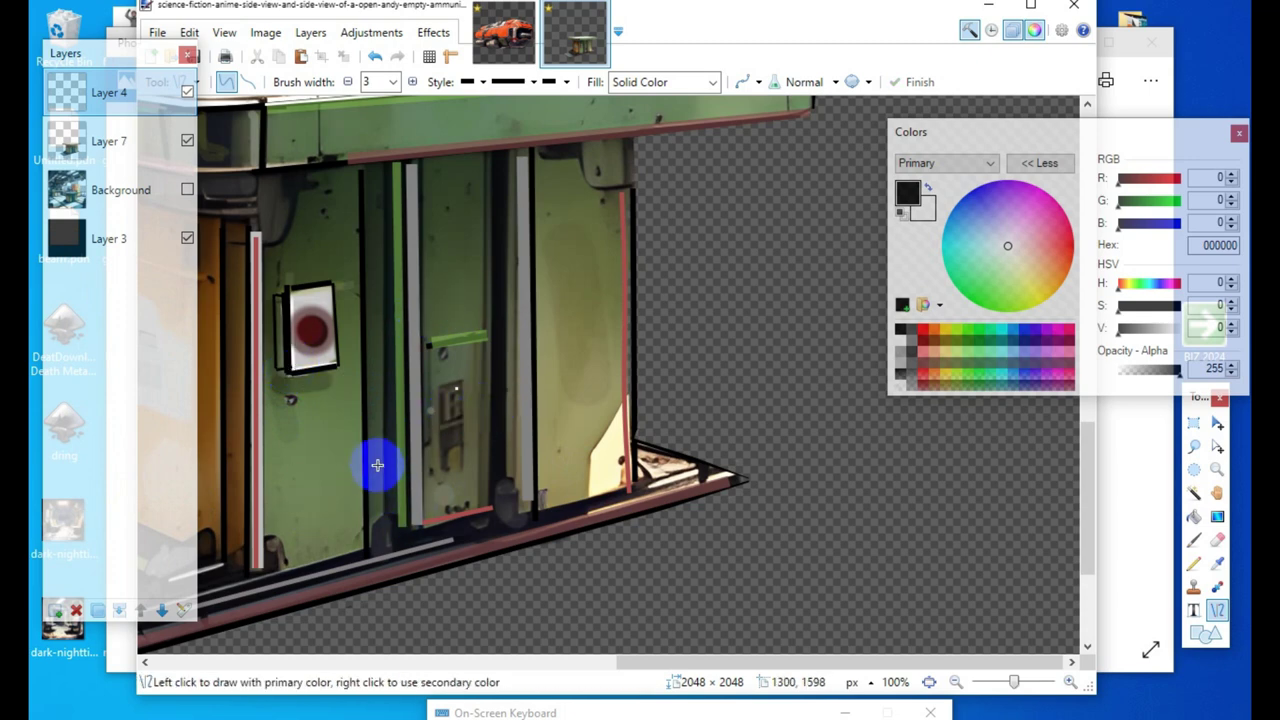
# Step: Add two new empty layers above the layer with the plate outline
pyautogui.scroll(-1, 290, 430)
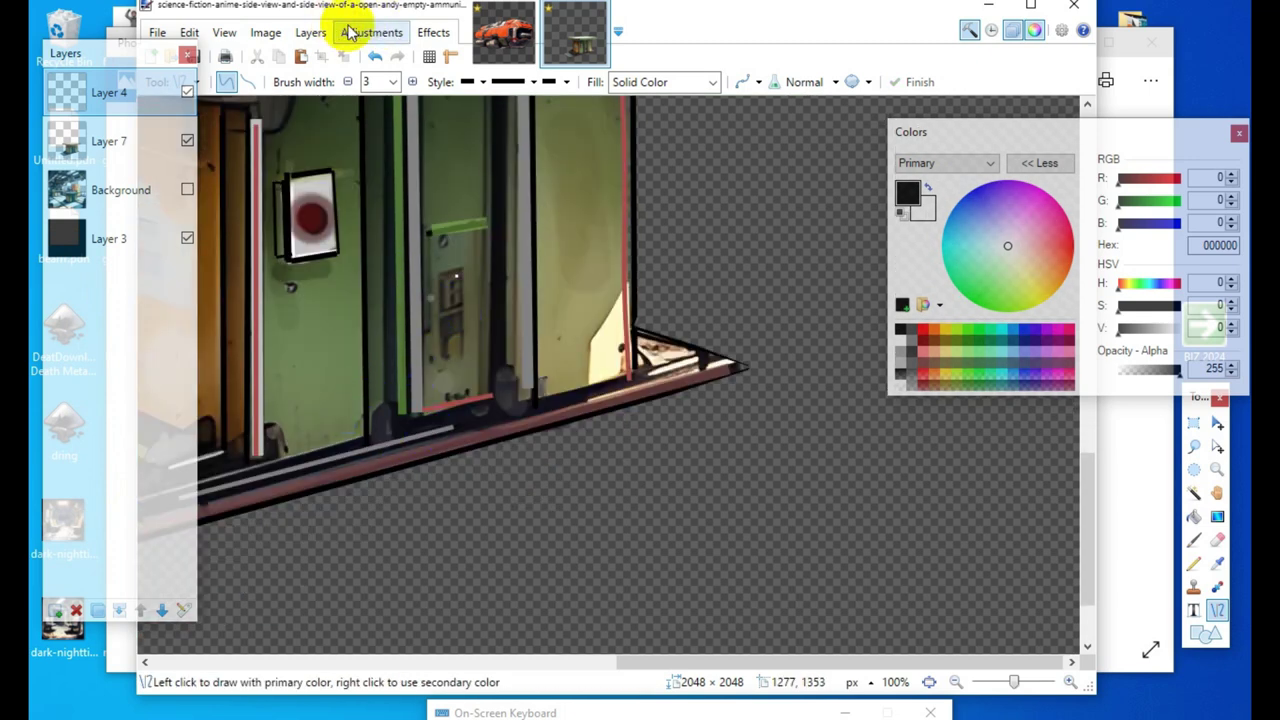
pyautogui.click(58, 612)
pyautogui.click(58, 612)
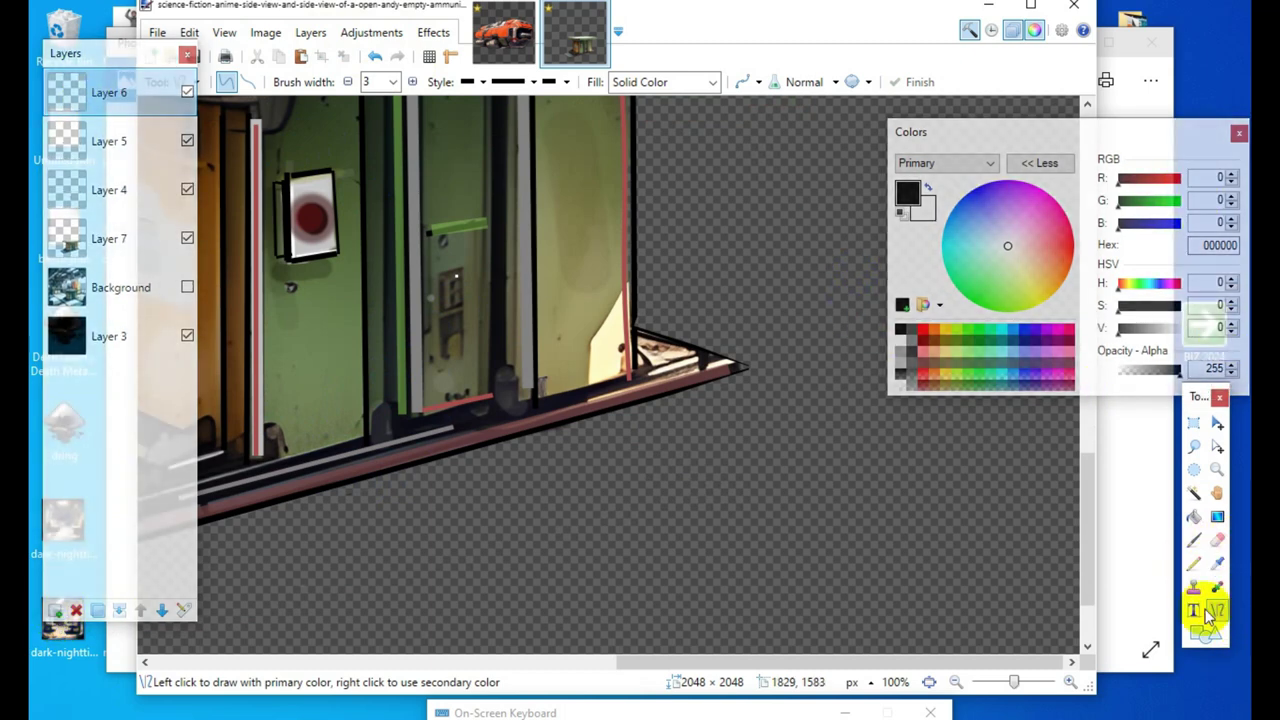
# Step: Try black lines below the base, about 489 pixels long at width 3 and about 472 pixels long at width 11, and undo both
pyautogui.moveTo(369, 477); pyautogui.dragTo(826, 492)
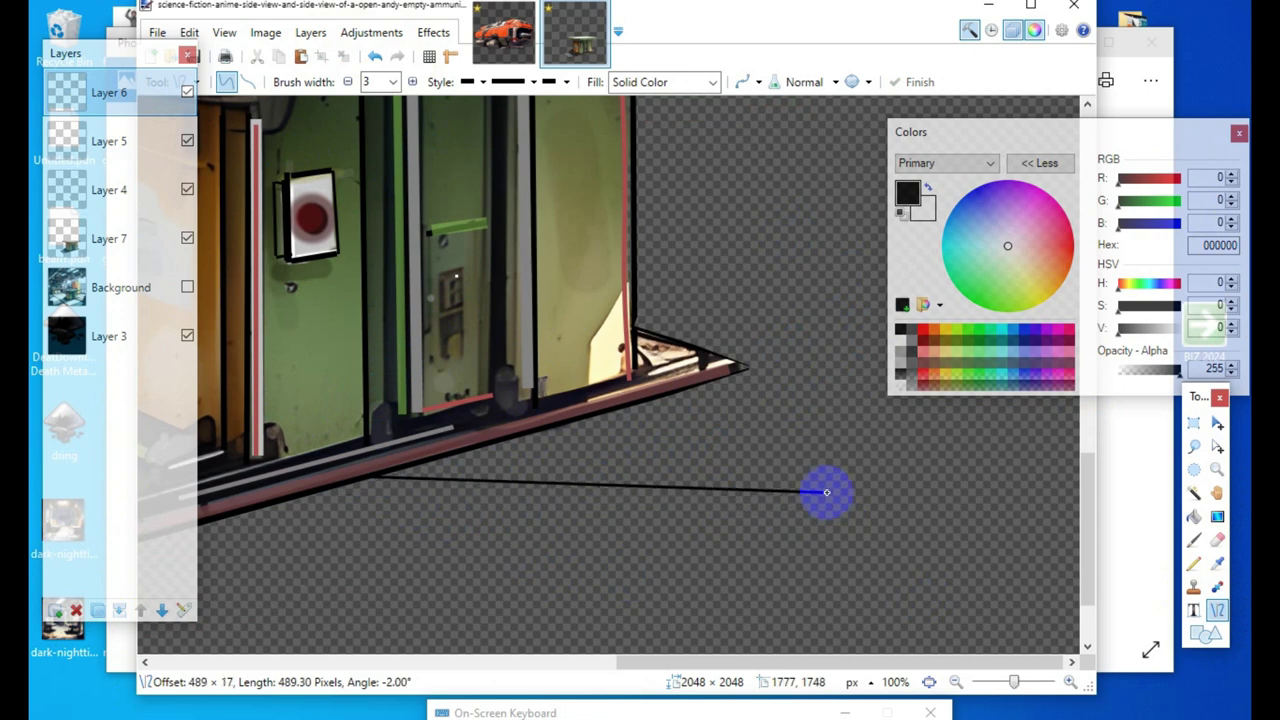
pyautogui.click(375, 60)
pyautogui.click(413, 82)
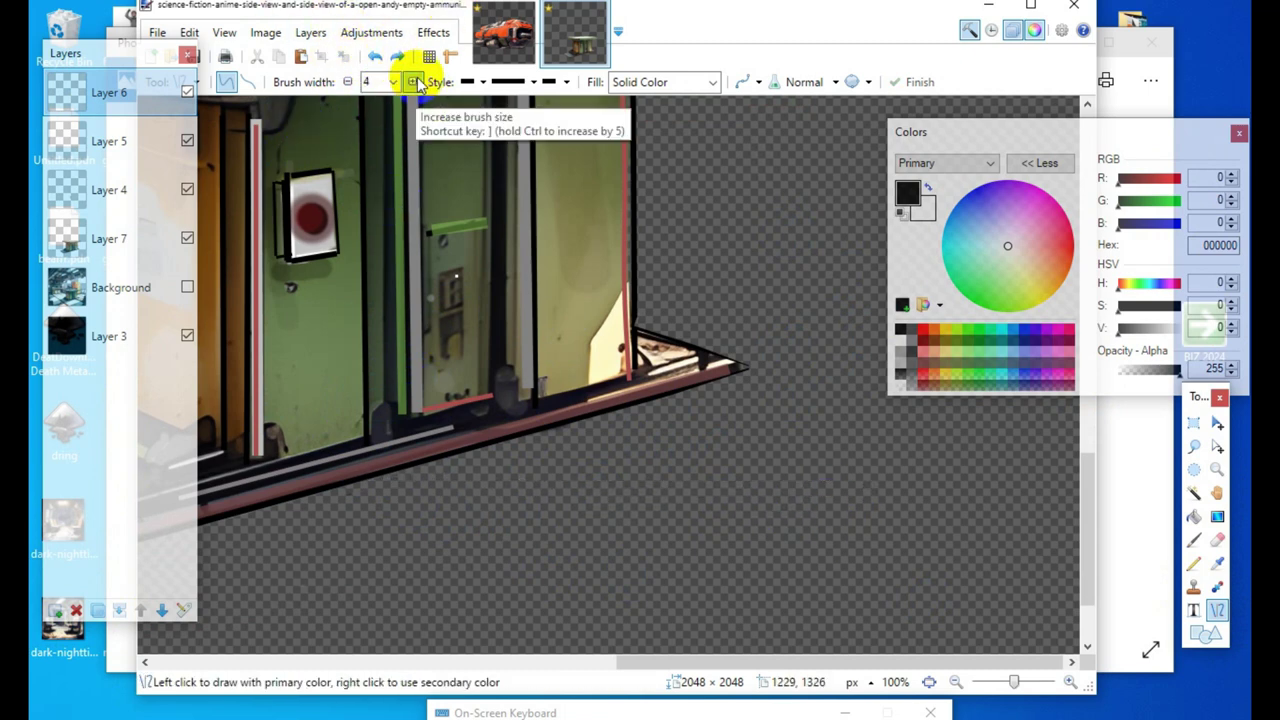
pyautogui.click(416, 84)
pyautogui.click(416, 84)
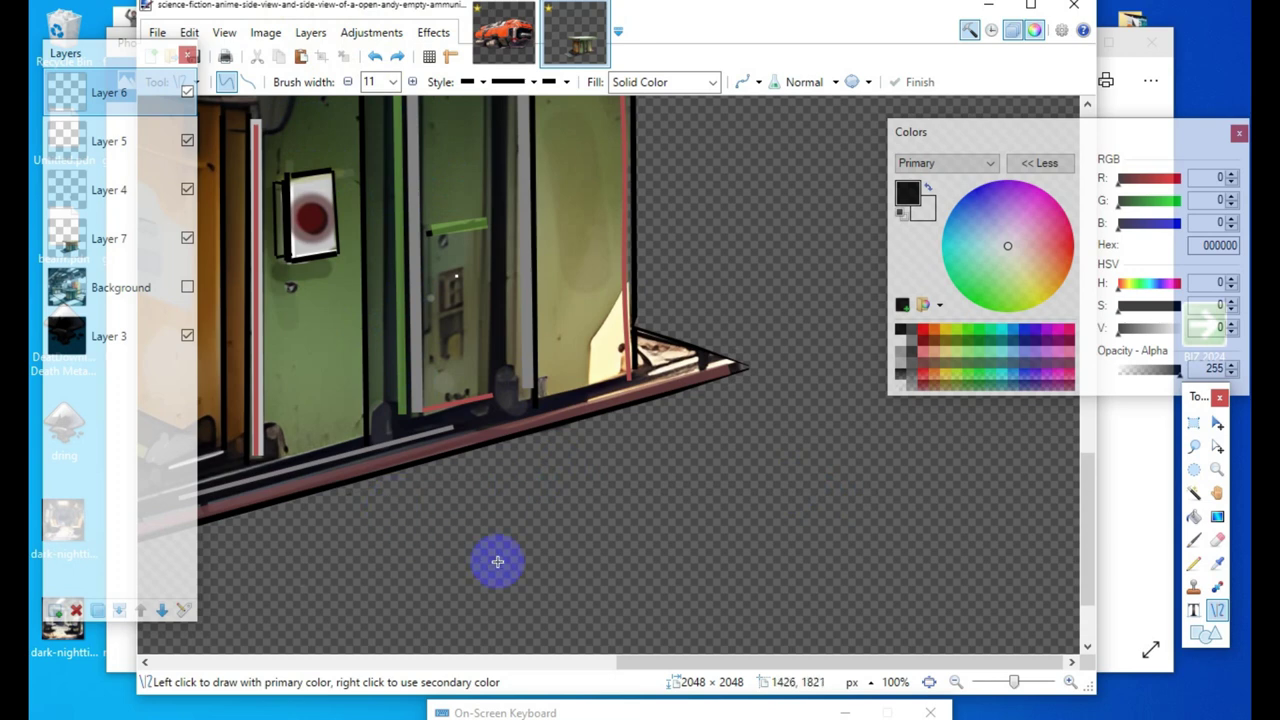
pyautogui.moveTo(344, 497)
pyautogui.mouseDown()
pyautogui.moveTo(805, 565)
pyautogui.moveTo(783, 543)
pyautogui.mouseUp()
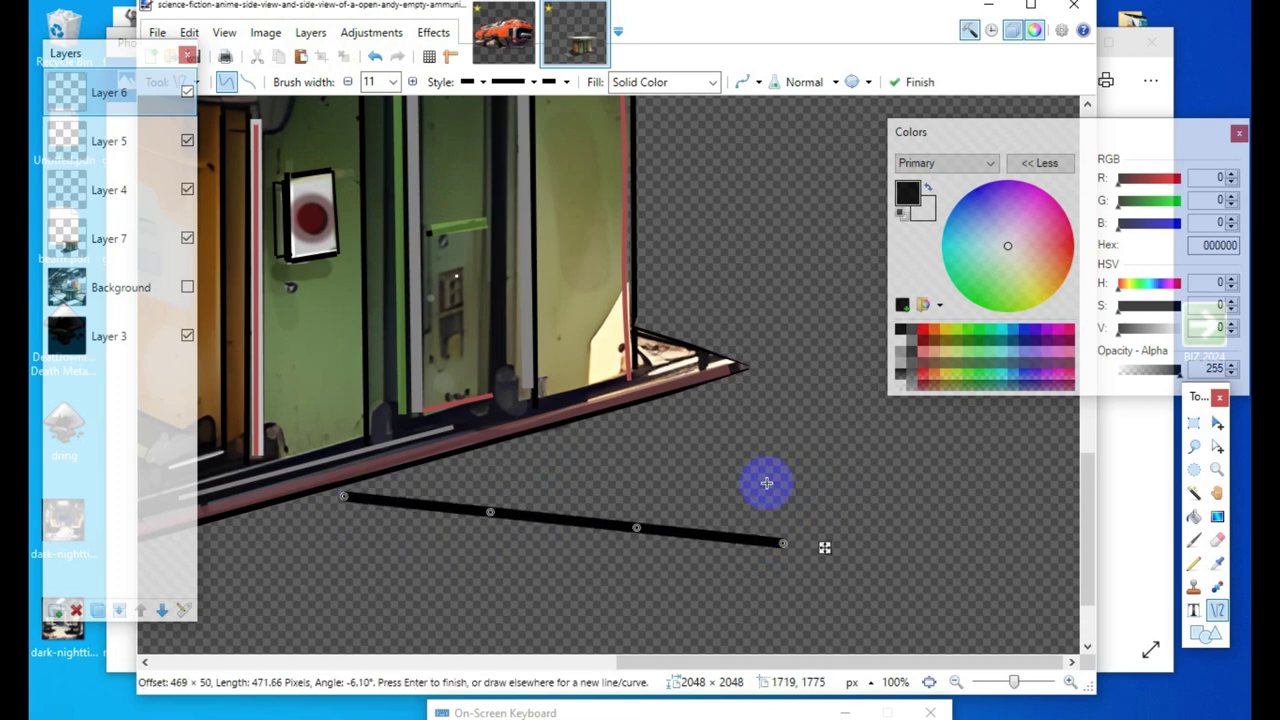
pyautogui.click(374, 57)
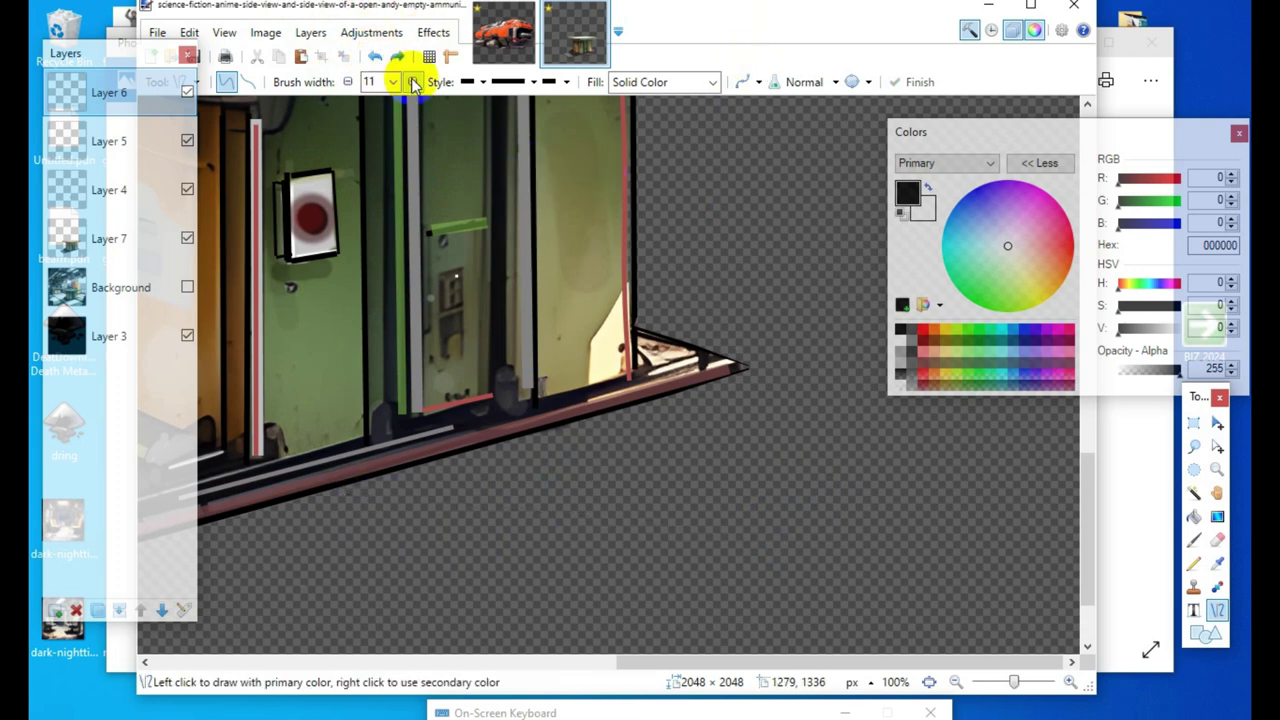
# Step: Draw a black S-shaped curve 16 pixels wide below the base from a line about 280 pixels long, bending its left part downward
pyautogui.click(416, 84)
pyautogui.click(416, 84)
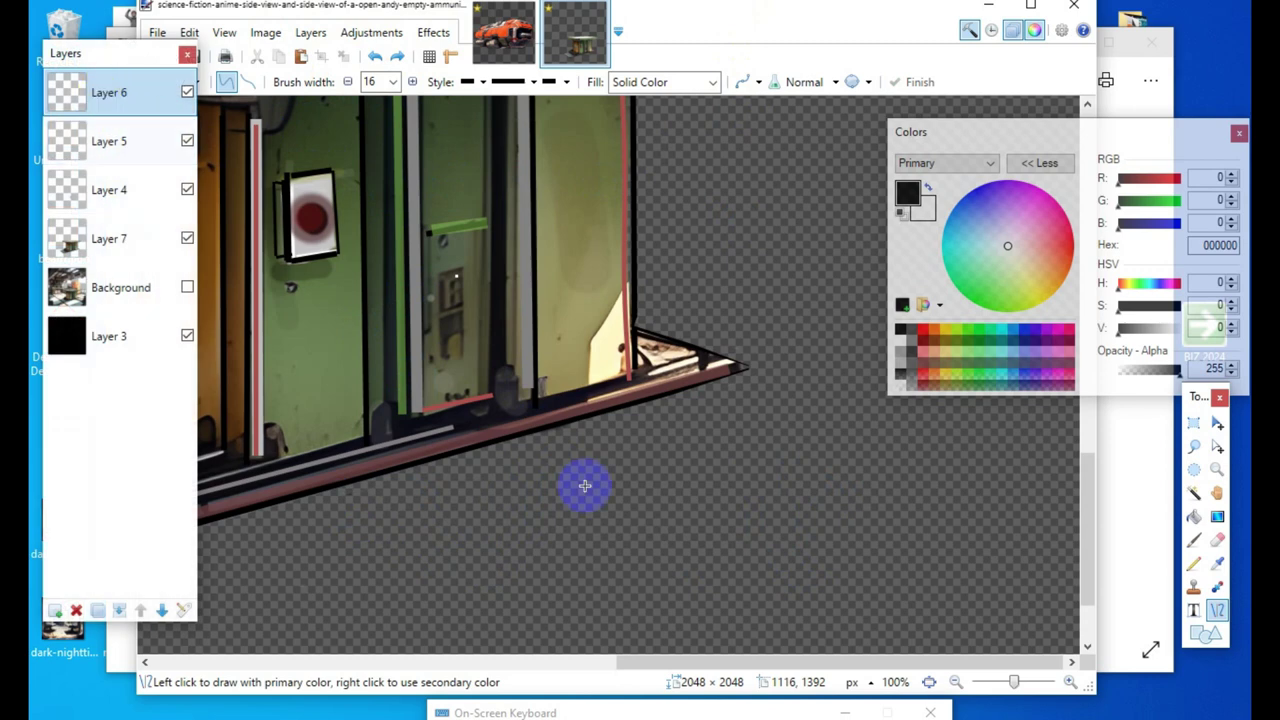
pyautogui.moveTo(463, 503)
pyautogui.mouseDown()
pyautogui.moveTo(685, 502)
pyautogui.moveTo(700, 508)
pyautogui.moveTo(694, 551)
pyautogui.moveTo(723, 523)
pyautogui.moveTo(722, 536)
pyautogui.mouseUp()
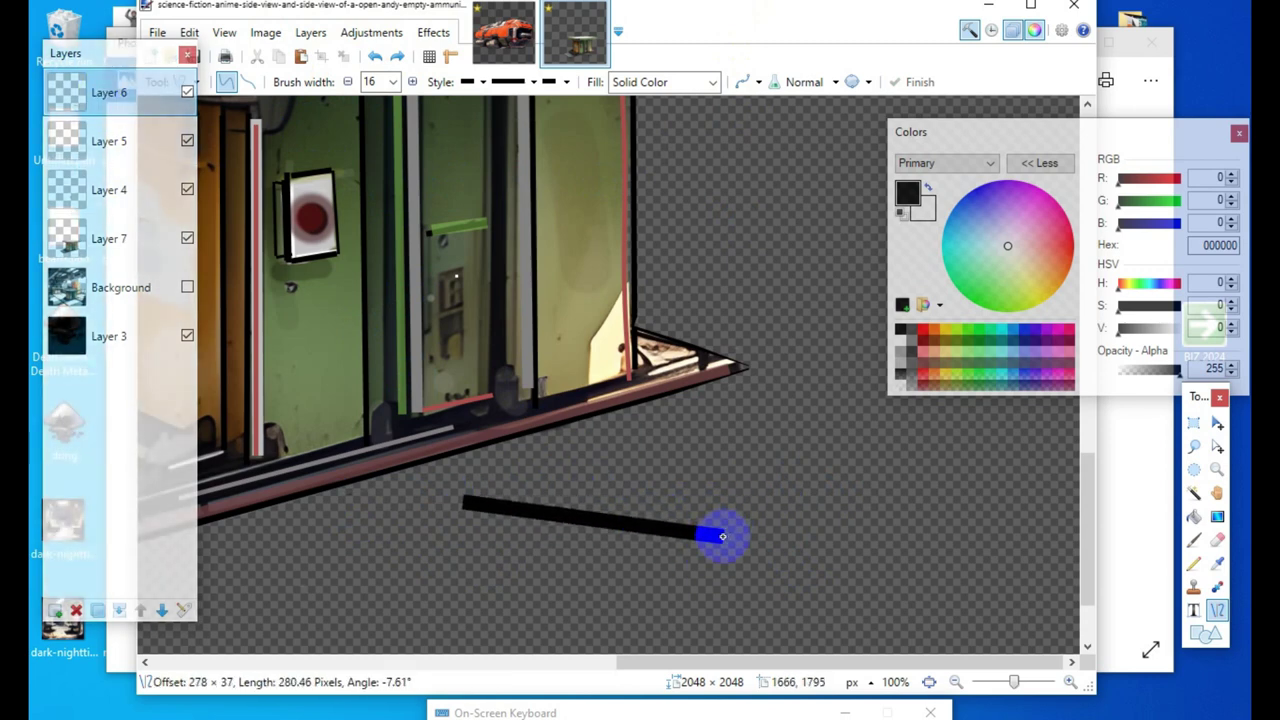
pyautogui.moveTo(722, 536); pyautogui.dragTo(722, 536)
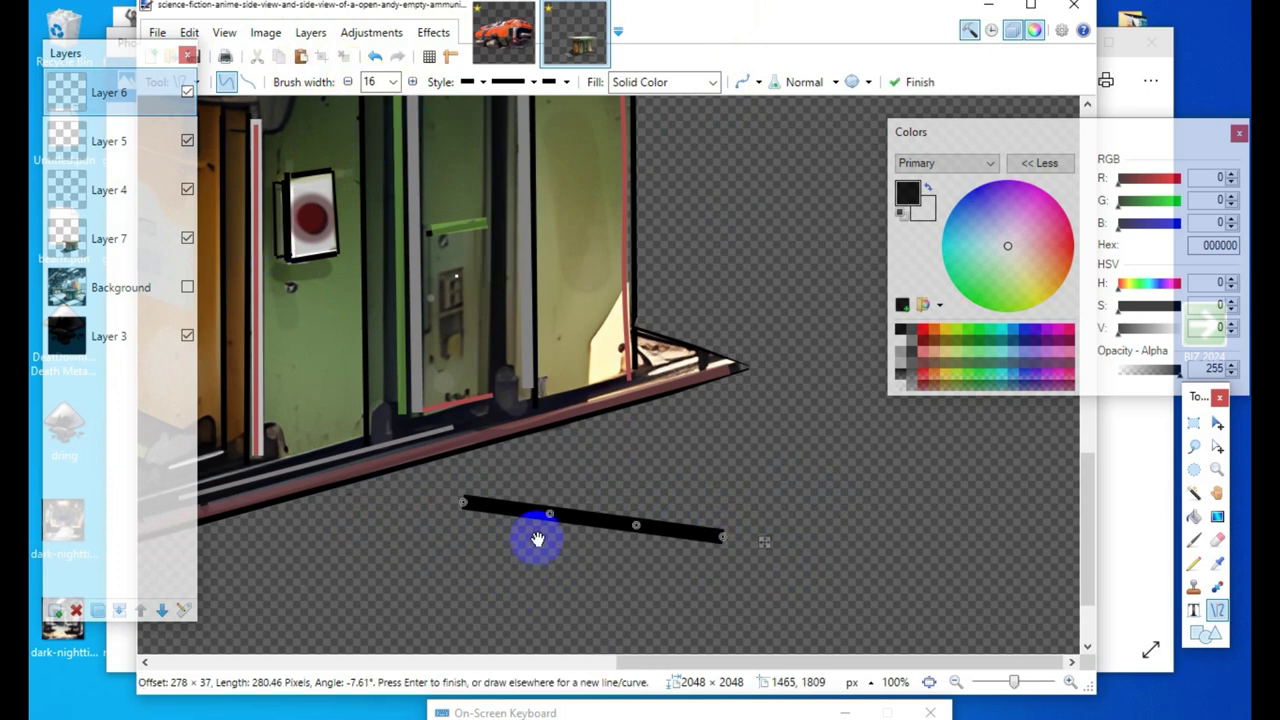
pyautogui.moveTo(551, 516); pyautogui.dragTo(557, 582)
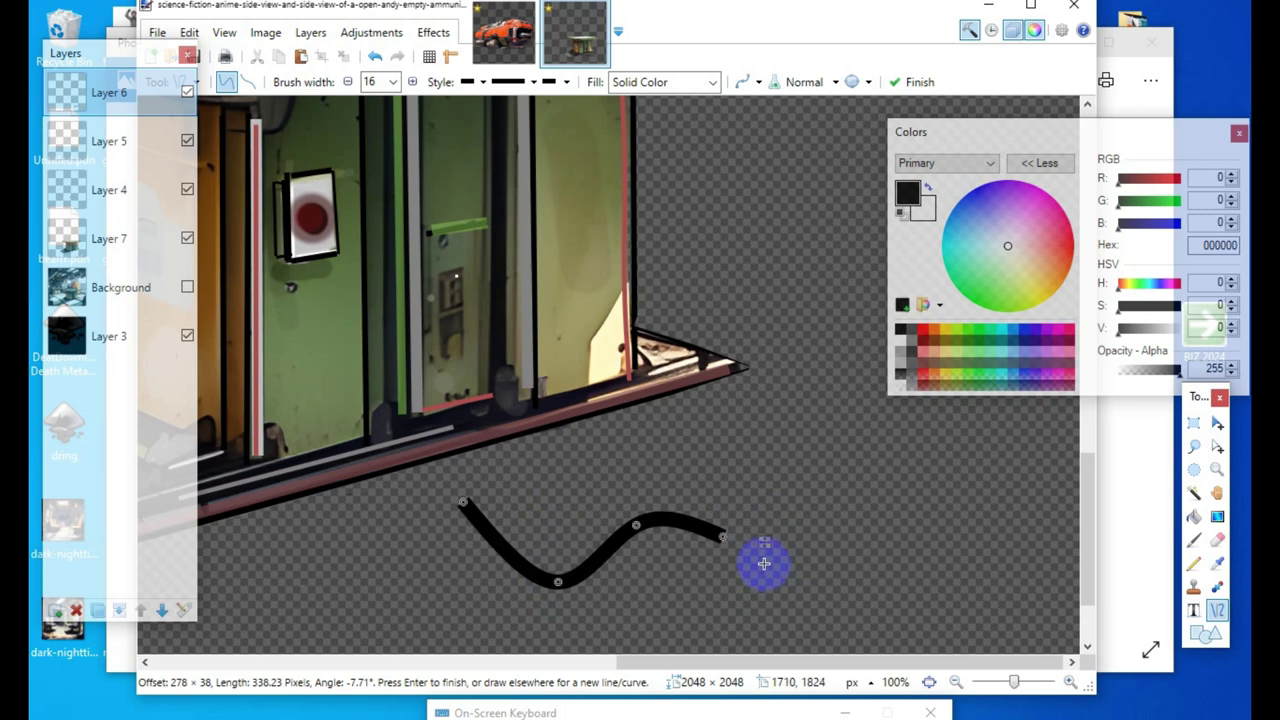
pyautogui.moveTo(558, 584); pyautogui.dragTo(505, 580)
pyautogui.click(832, 506)
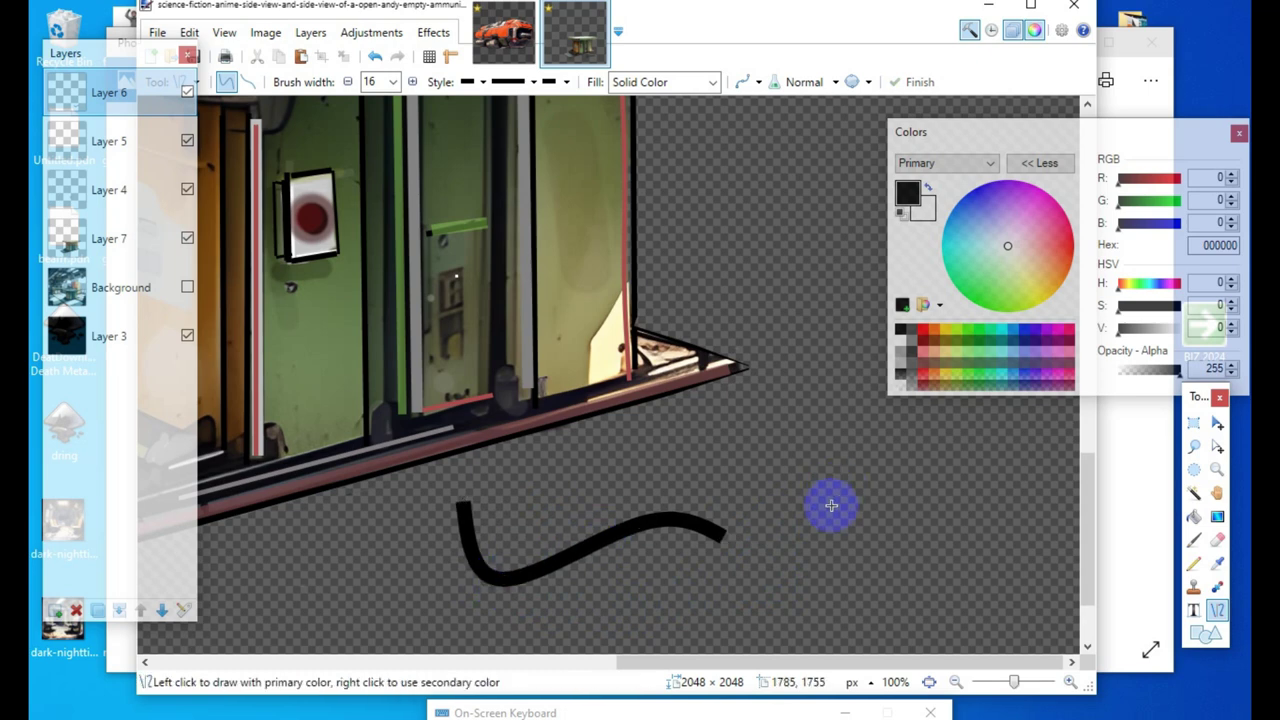
# Step: Paint a 32-pixel black dot on the curve's upper-left end with the Paintbrush, and an 18-pixel gray 828282 dot inside it
pyautogui.click(1195, 543)
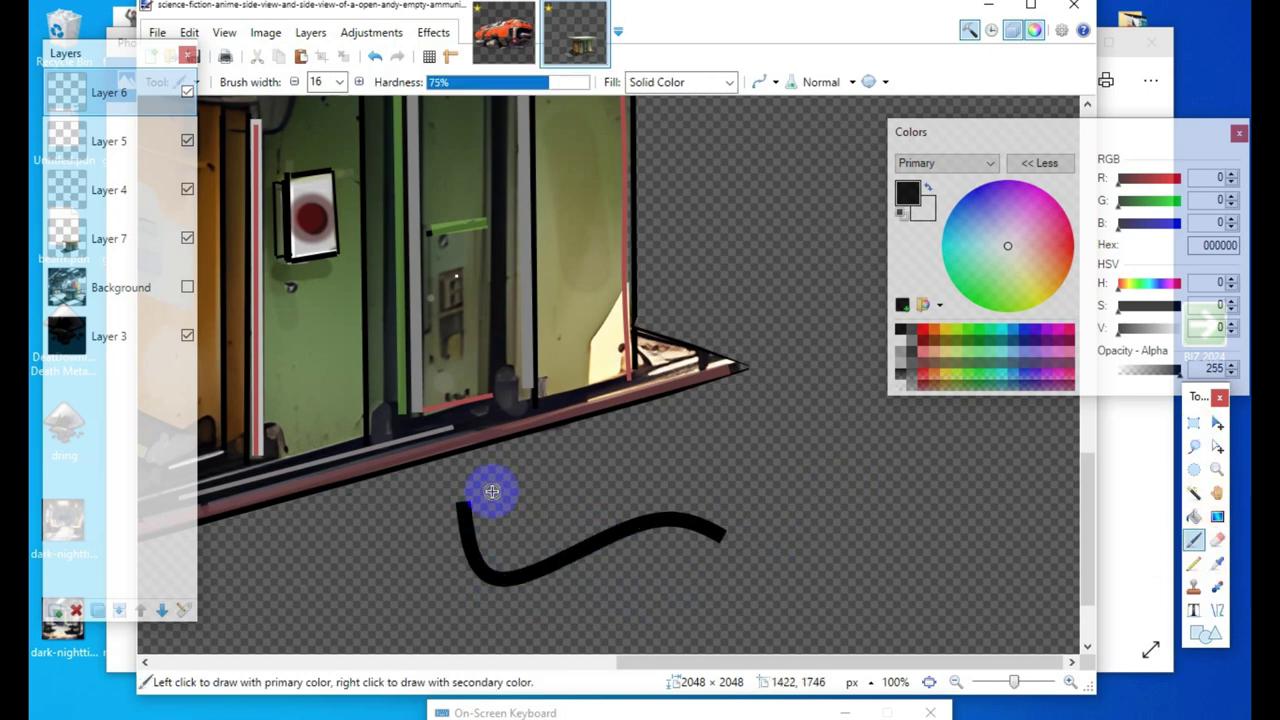
pyautogui.click(361, 82)
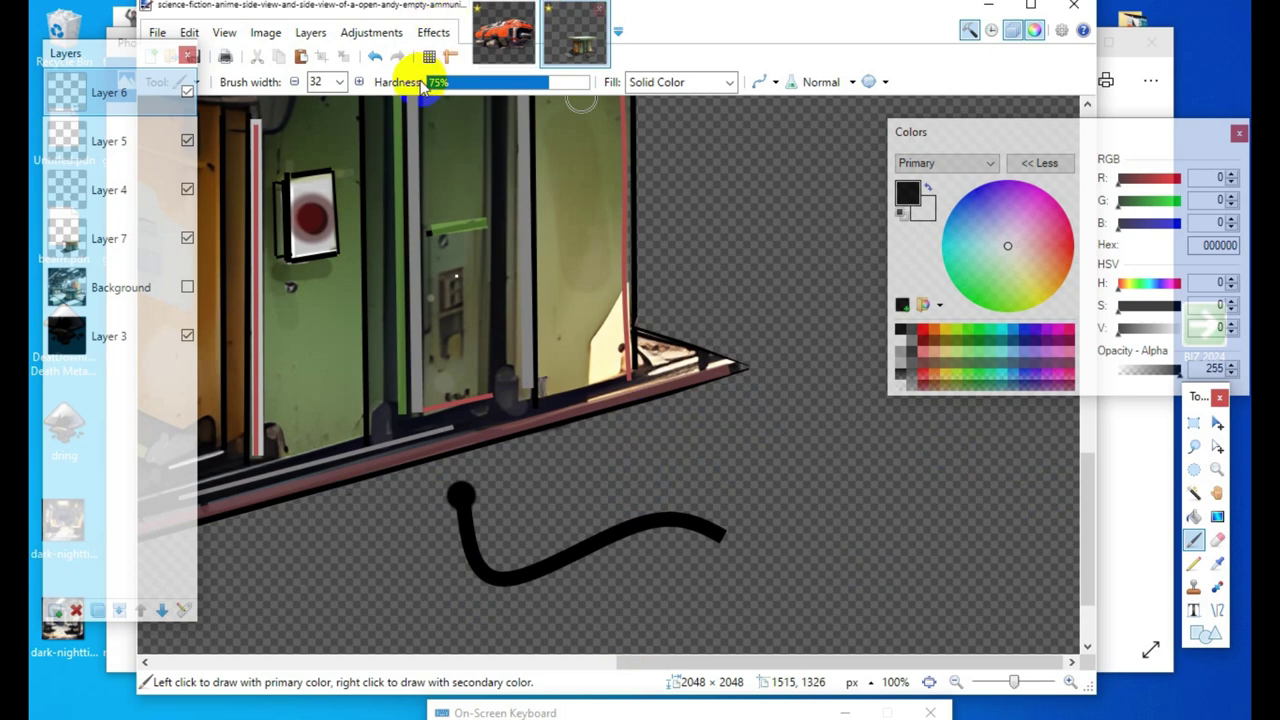
pyautogui.click(1140, 328)
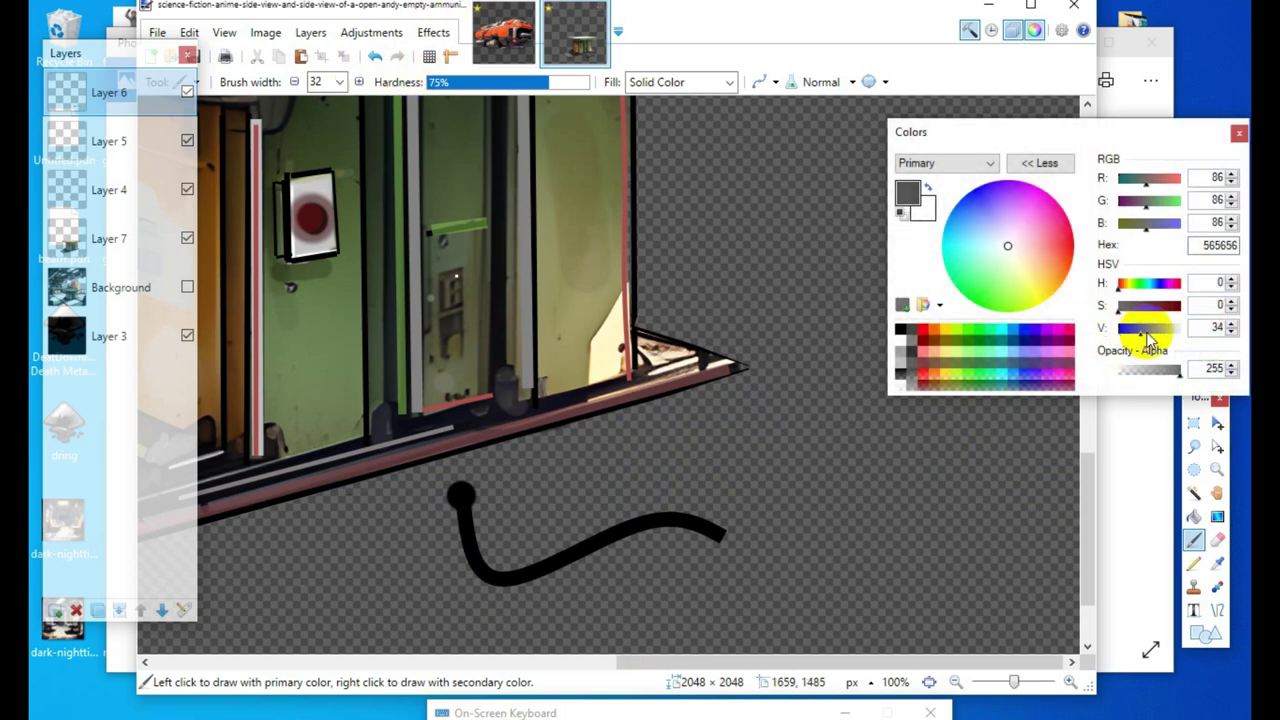
pyautogui.click(1150, 330)
pyautogui.click(294, 82)
pyautogui.click(294, 82)
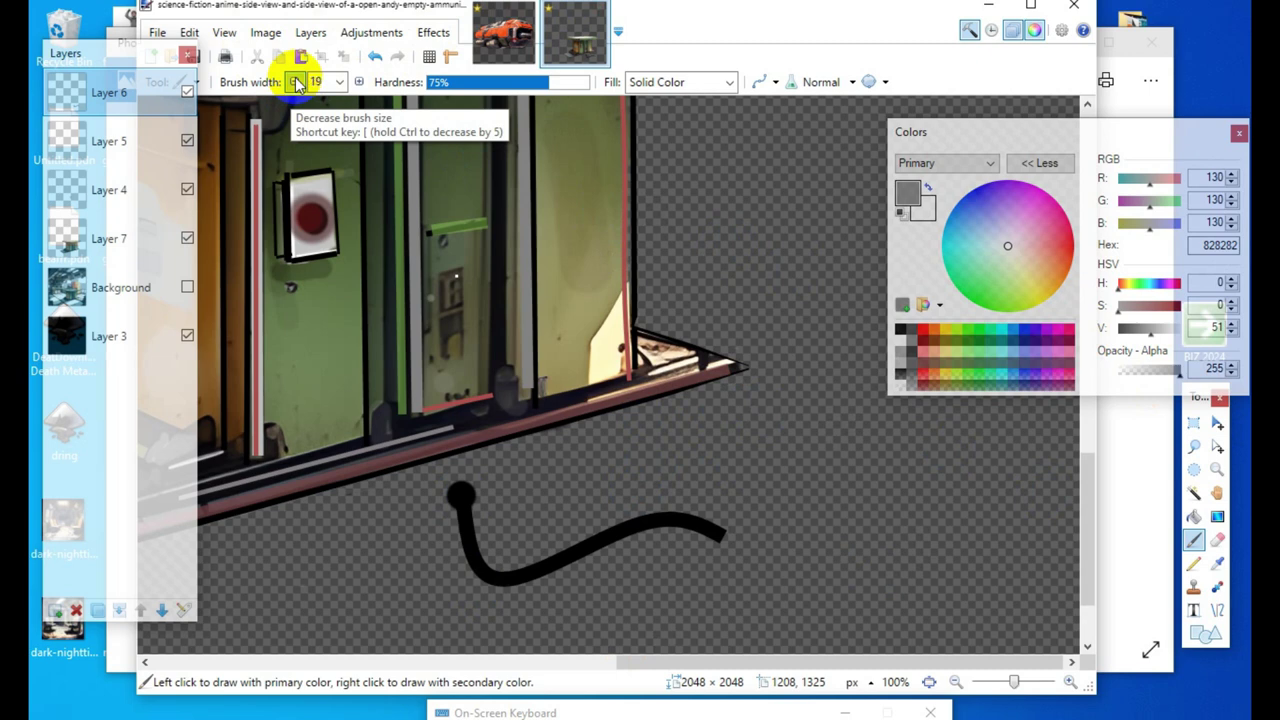
pyautogui.click(295, 82)
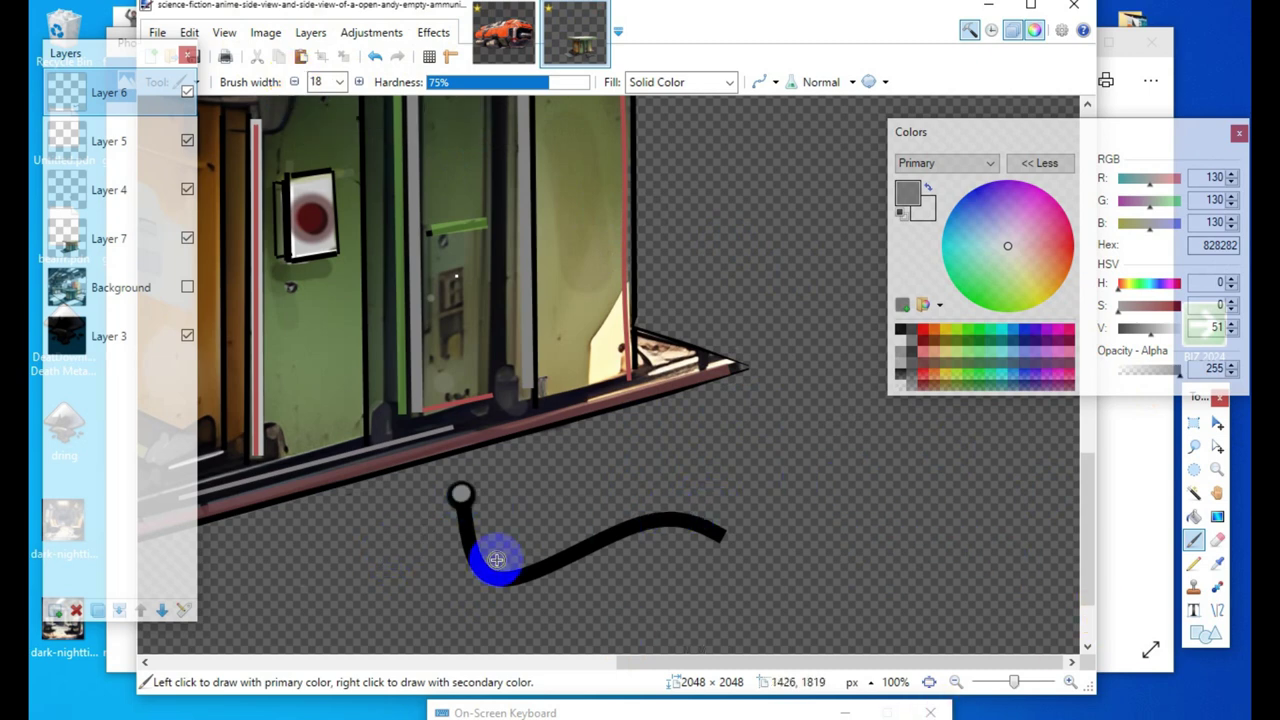
pyautogui.scroll(-1, 409, 499)
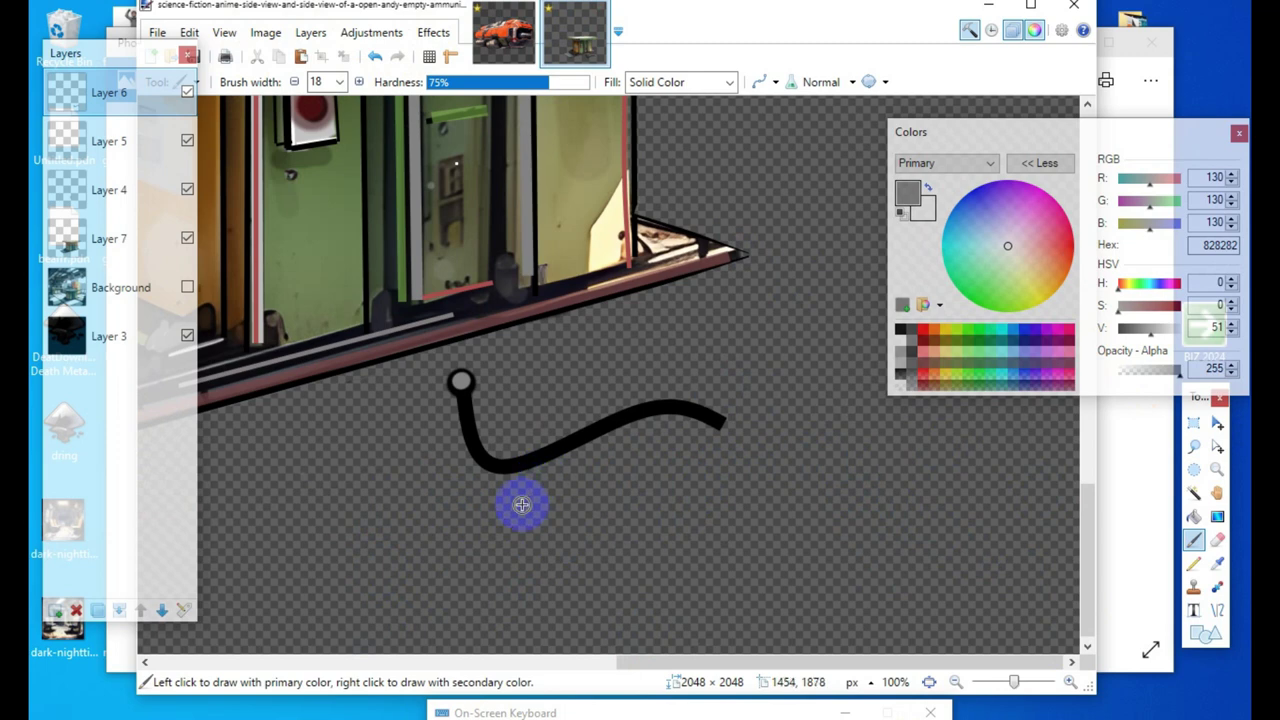
pyautogui.scroll(1, 513, 530)
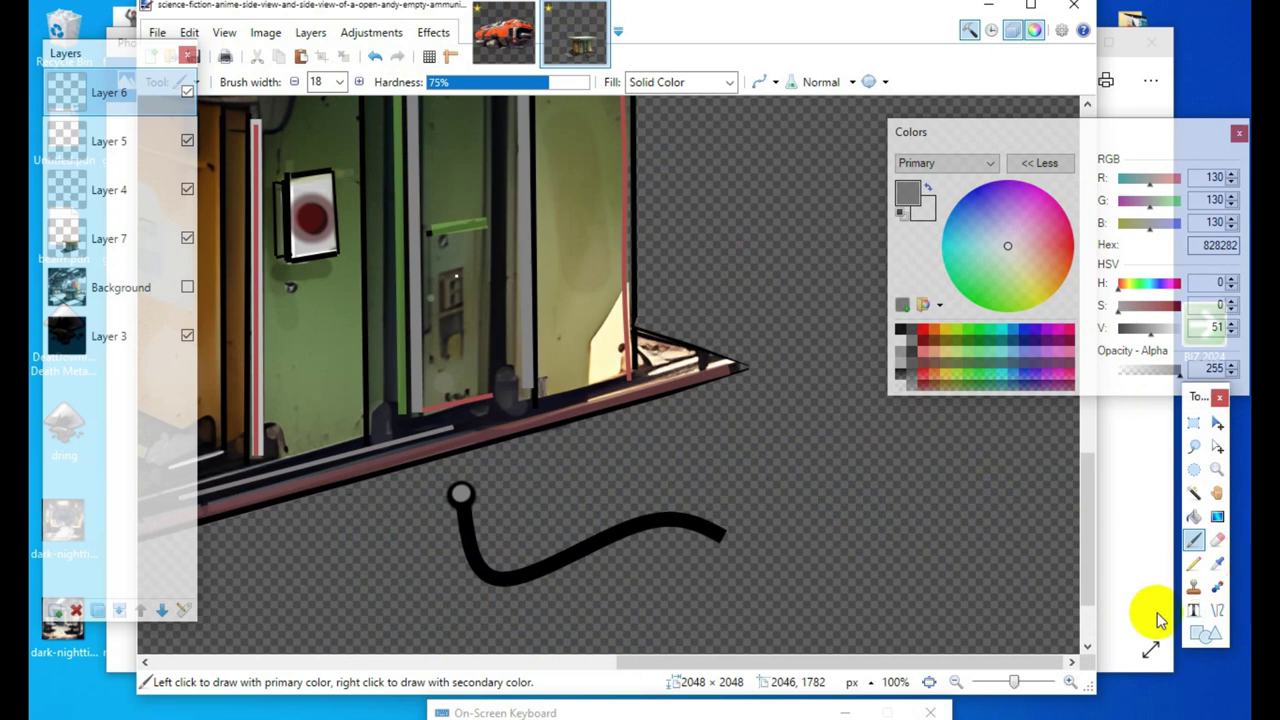
# Step: Draw a gray curved line 7 pixels wide and about 219 pixels long inside the black curve, from the dot past the lower bend
pyautogui.click(1217, 610)
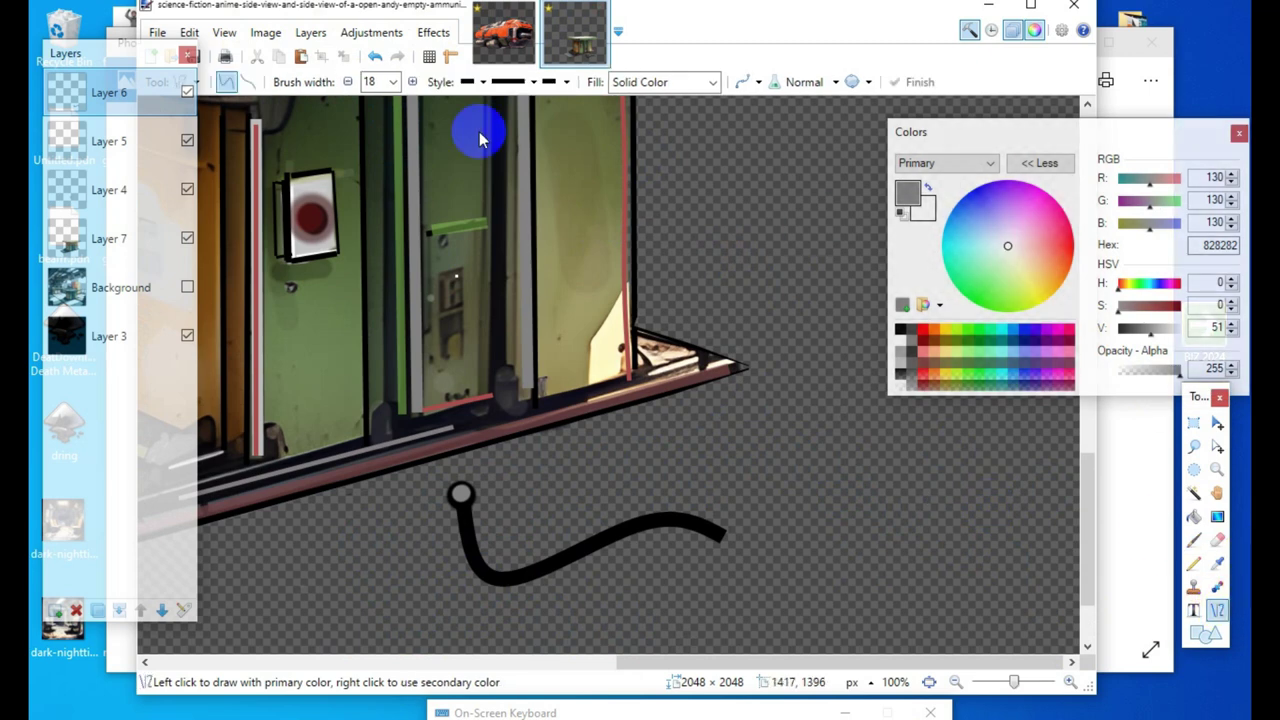
pyautogui.click(349, 82)
pyautogui.click(349, 82)
pyautogui.scroll(-1, 586, 429)
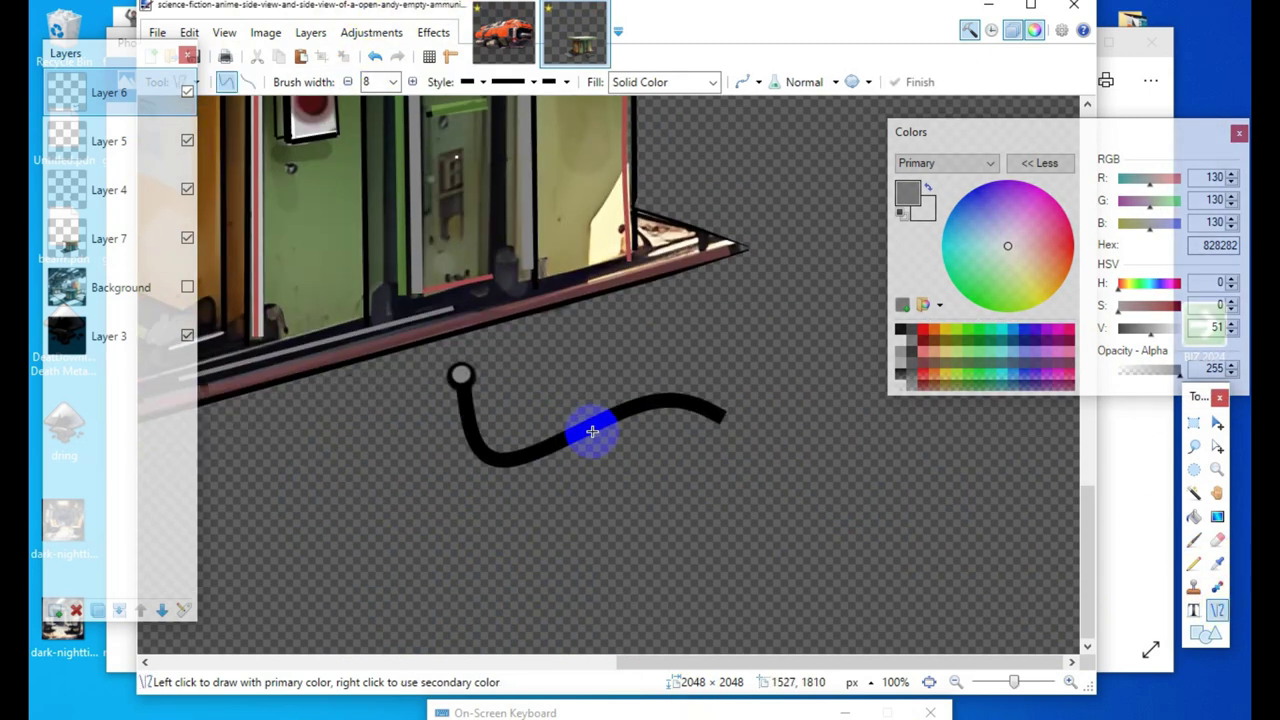
pyautogui.moveTo(461, 378); pyautogui.dragTo(702, 415)
pyautogui.moveTo(463, 434); pyautogui.dragTo(515, 460)
pyautogui.moveTo(714, 414); pyautogui.dragTo(652, 408)
pyautogui.moveTo(515, 462); pyautogui.dragTo(616, 417)
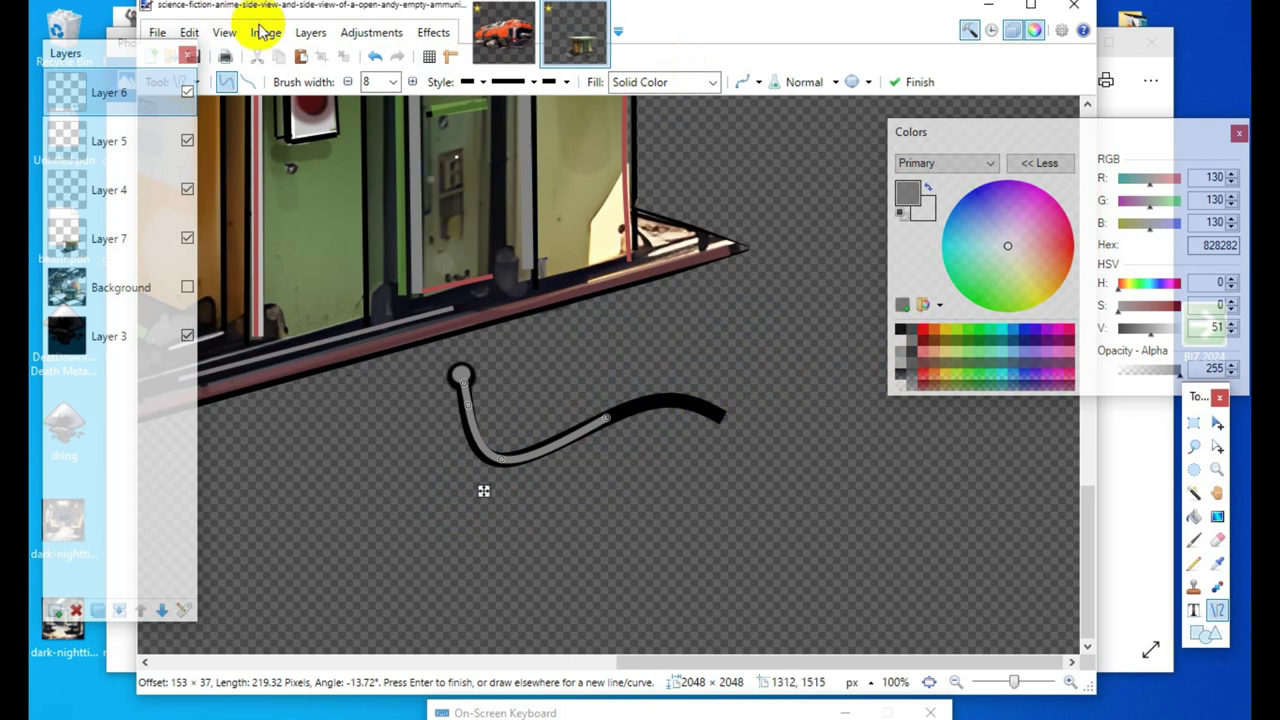
pyautogui.click(349, 82)
pyautogui.click(349, 82)
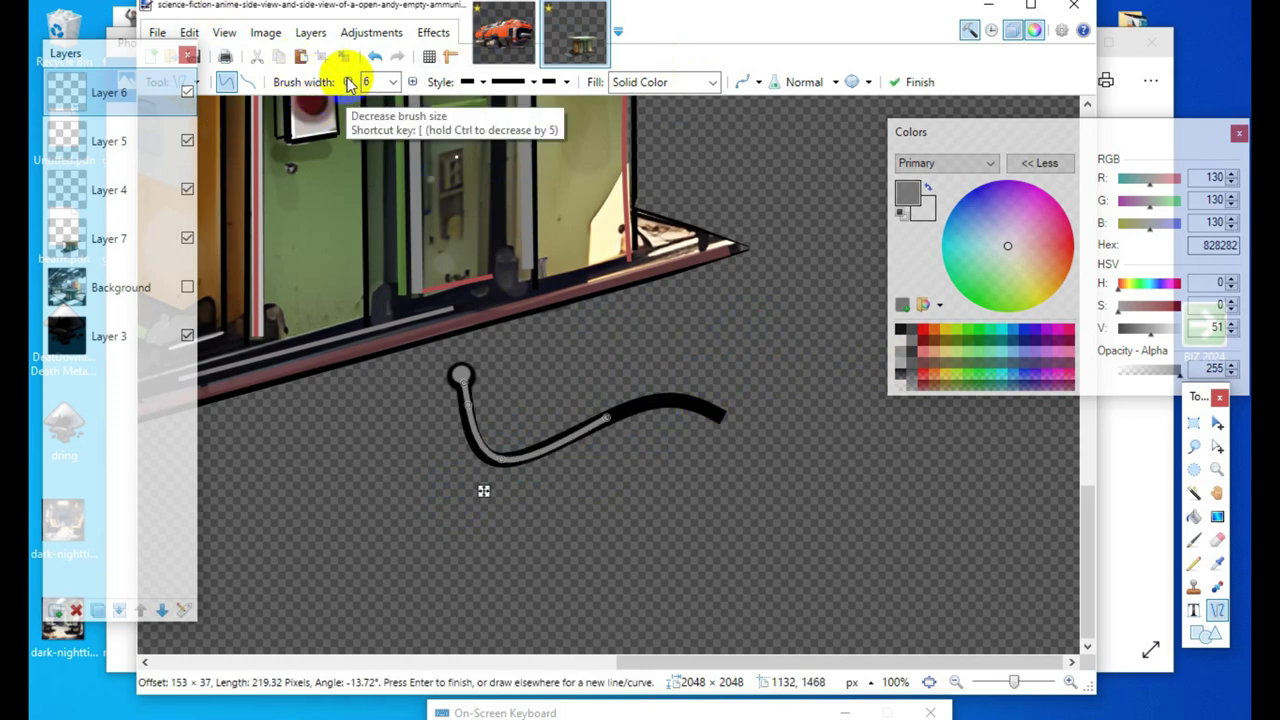
pyautogui.click(412, 82)
pyautogui.press('Return')
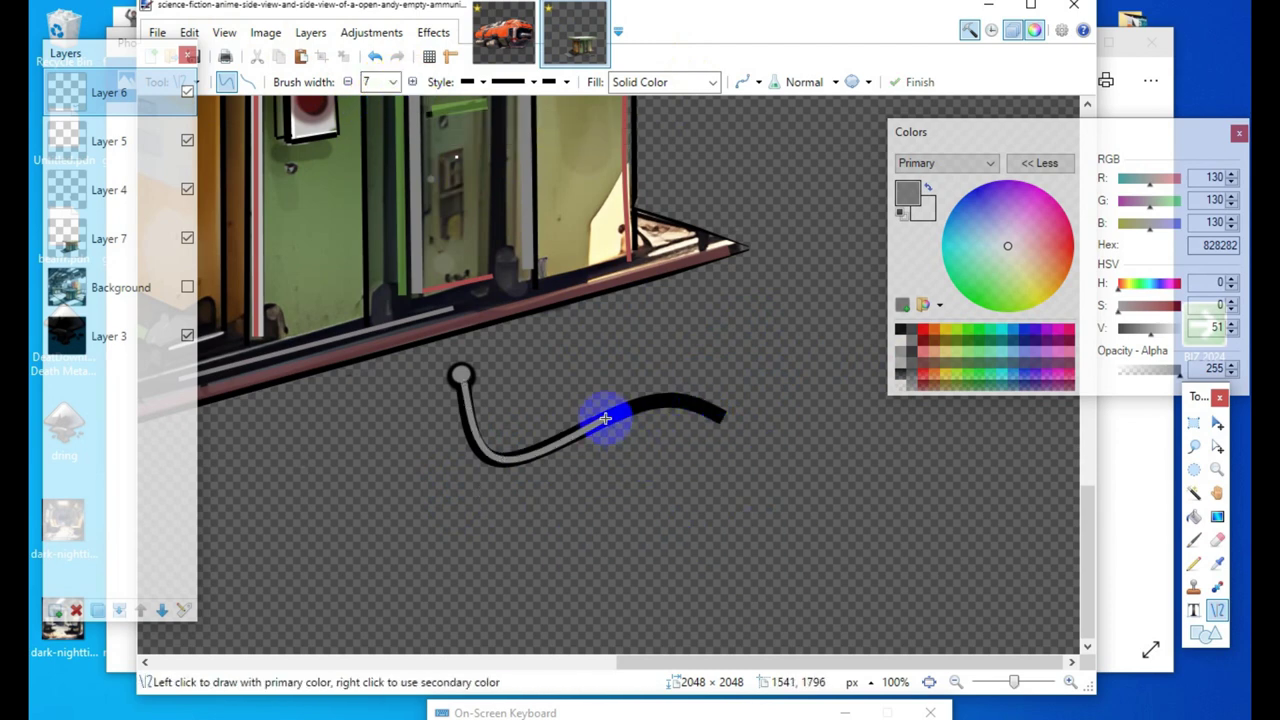
# Step: Continue the gray core to the black curve's right end, bending a line about 117 pixels long to follow the arc
pyautogui.moveTo(605, 418); pyautogui.dragTo(721, 418)
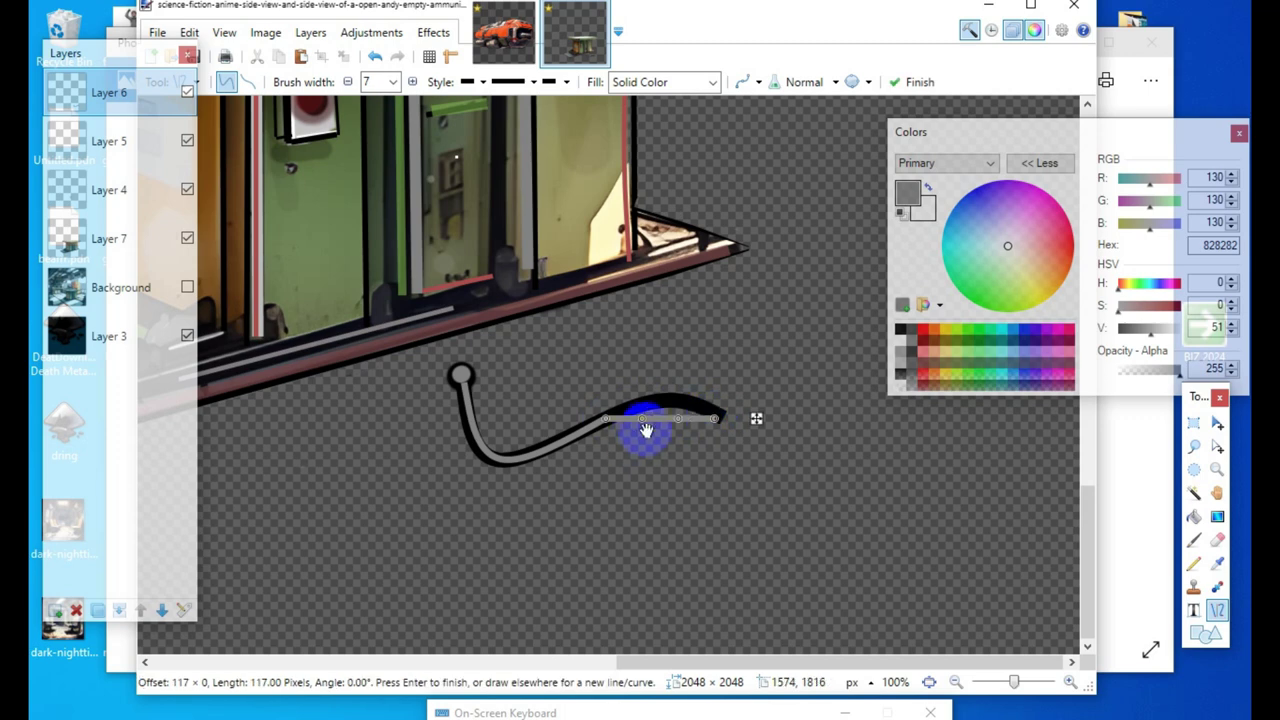
pyautogui.moveTo(645, 430)
pyautogui.mouseDown()
pyautogui.moveTo(655, 405)
pyautogui.moveTo(721, 416)
pyautogui.mouseUp()
pyautogui.press('Return')
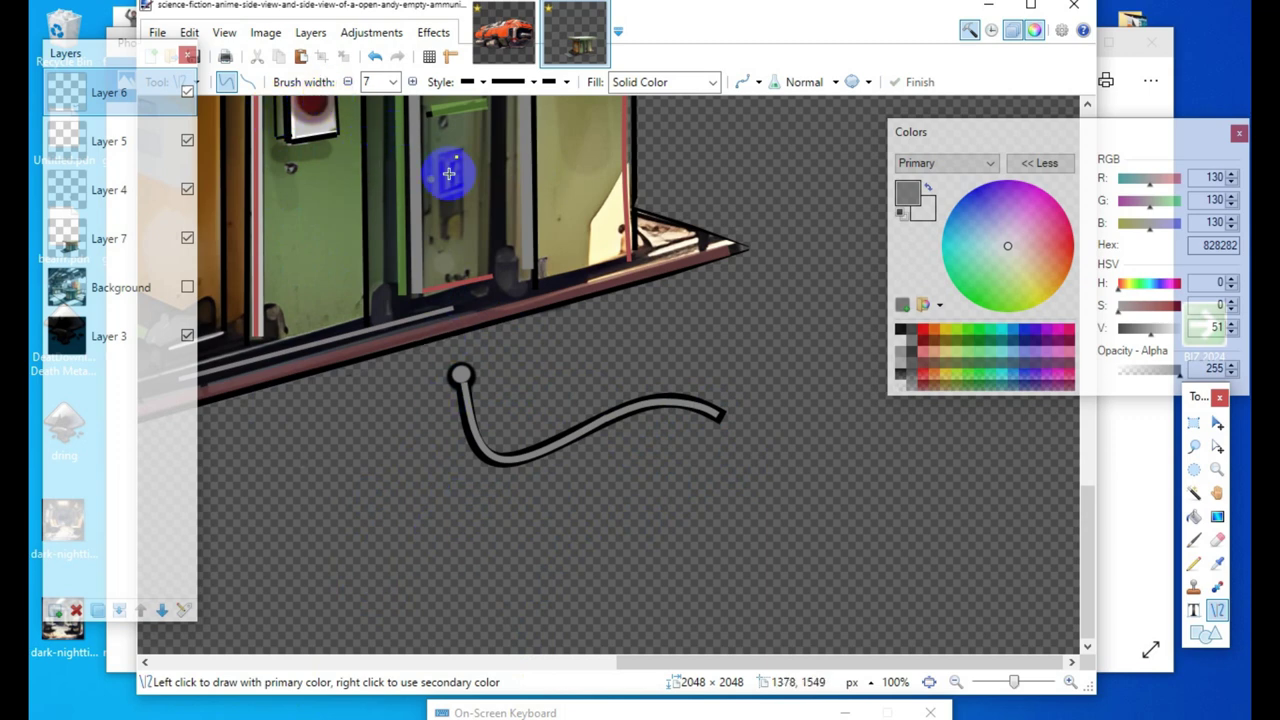
# Step: Try a 4-pixel-wide line in 8282E1, about 33 pixels long, on the gray core below the dot and undo it
pyautogui.click(107, 92)
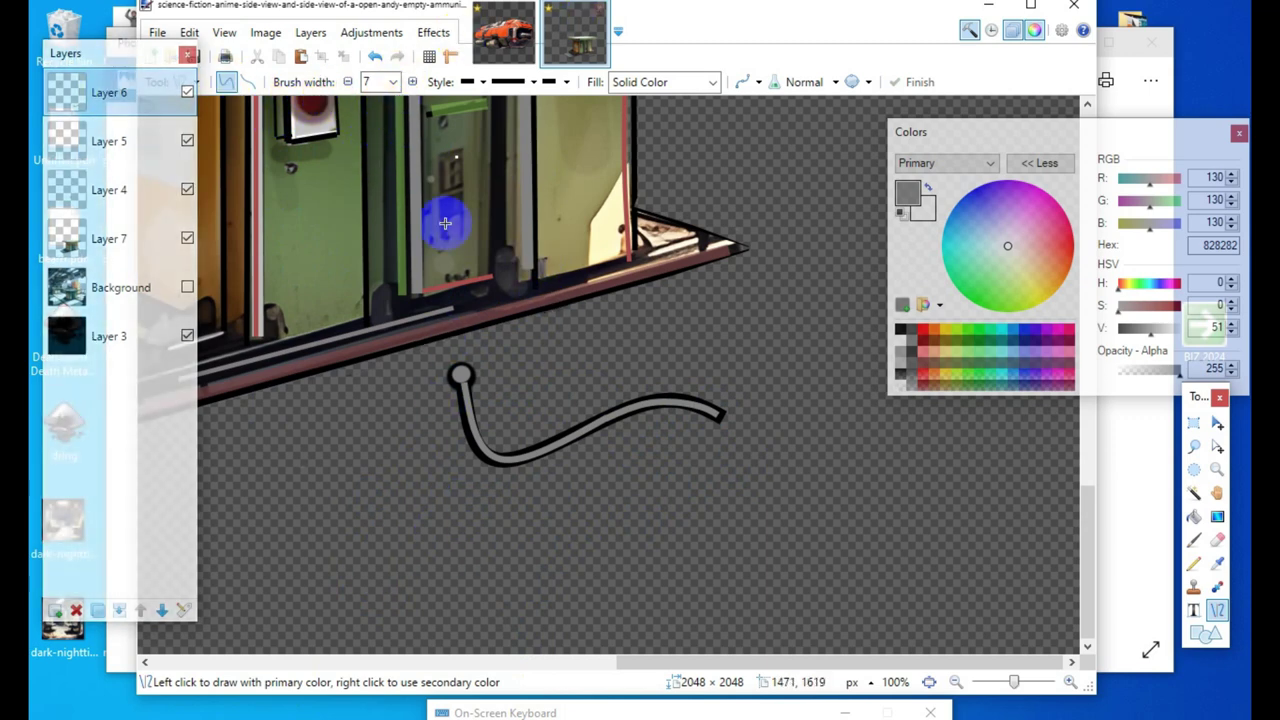
pyautogui.click(370, 82)
pyautogui.click(348, 82)
pyautogui.click(348, 82)
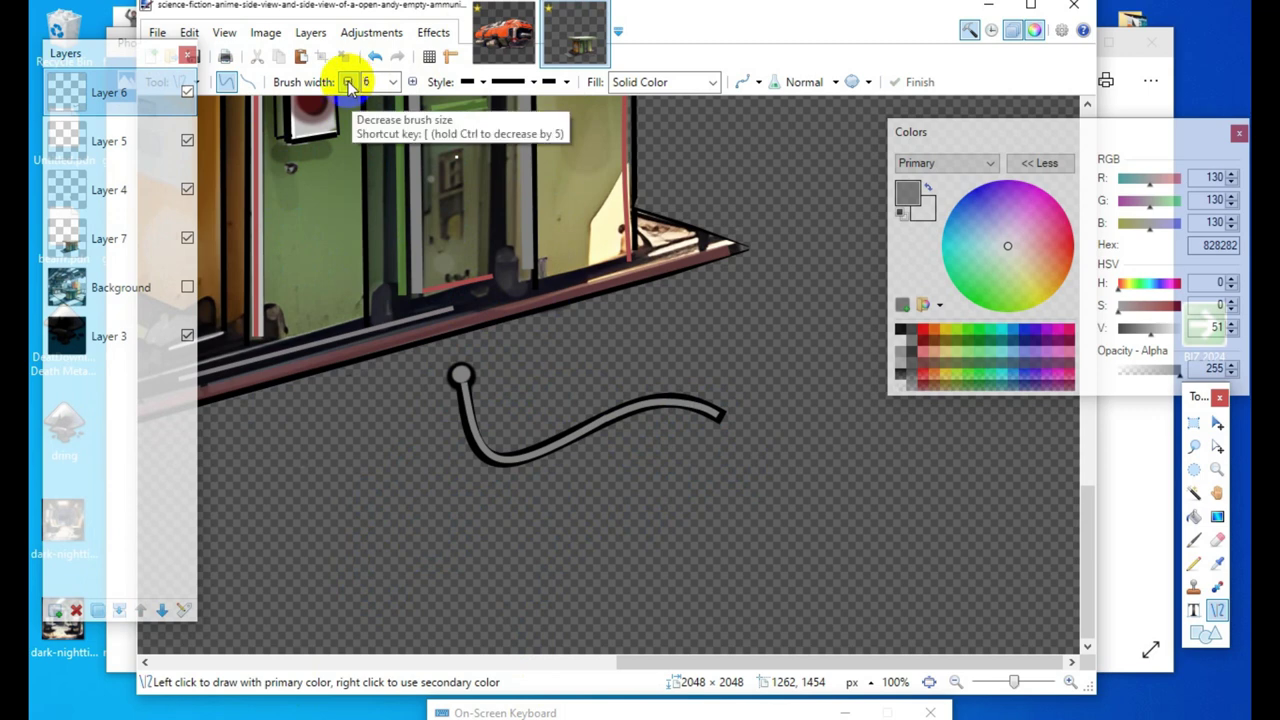
pyautogui.click(348, 82)
pyautogui.moveTo(1160, 232); pyautogui.dragTo(1174, 229)
pyautogui.moveTo(466, 440)
pyautogui.mouseDown()
pyautogui.moveTo(468, 410)
pyautogui.moveTo(470, 424)
pyautogui.mouseUp()
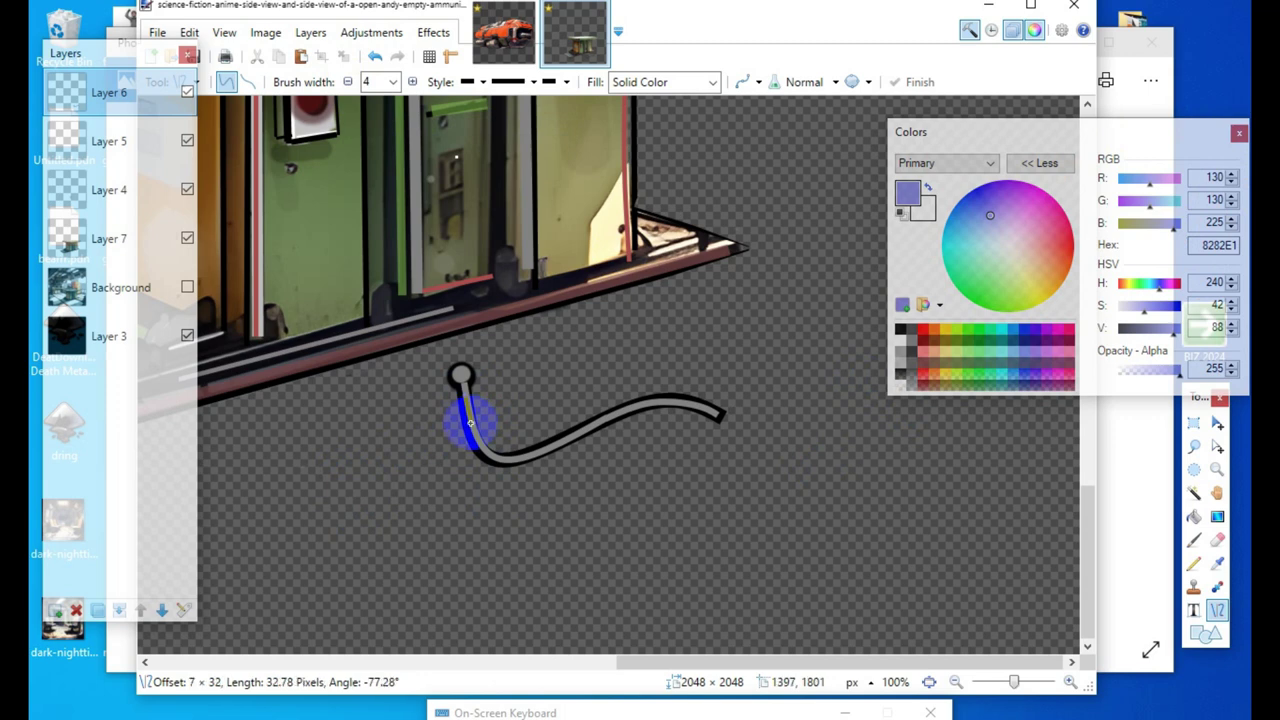
pyautogui.click(375, 58)
# Step: Draw a translucent blue 0D0DE0 stripe, opacity 85, 6 pixels wide and about 33 pixels long, on the gray core below the dot
pyautogui.click(411, 81)
pyautogui.click(411, 81)
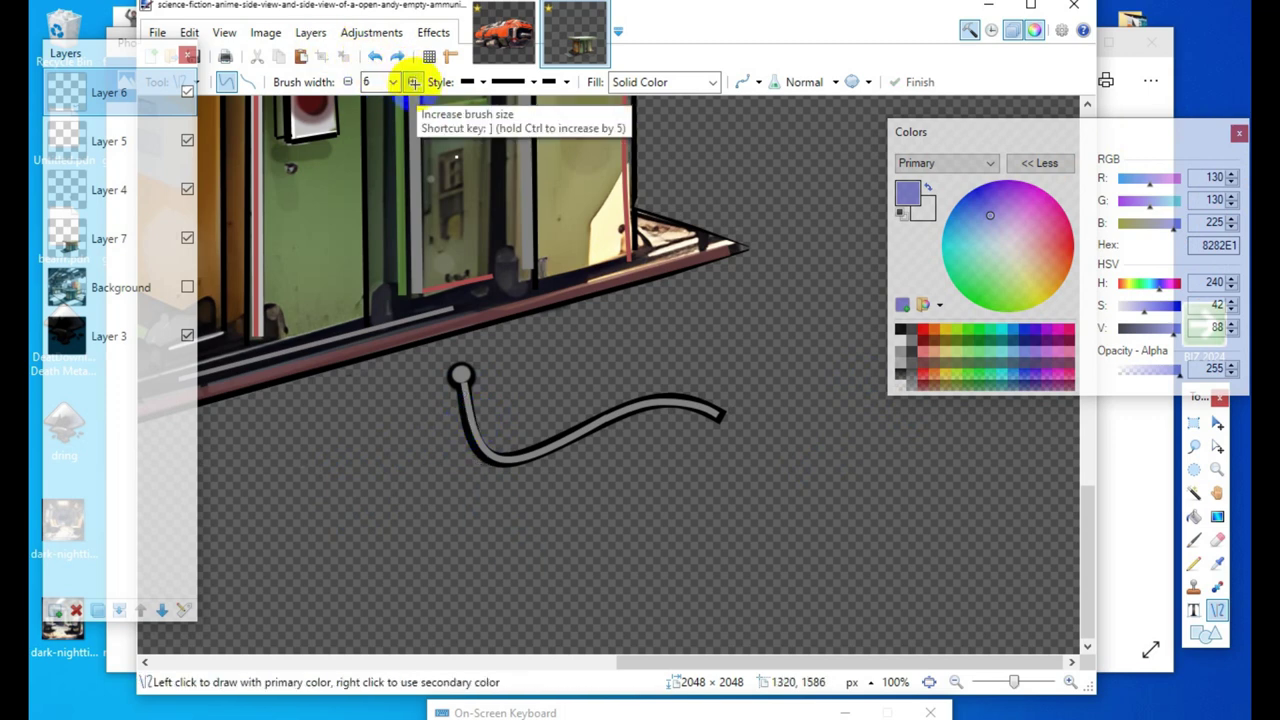
pyautogui.click(1144, 381)
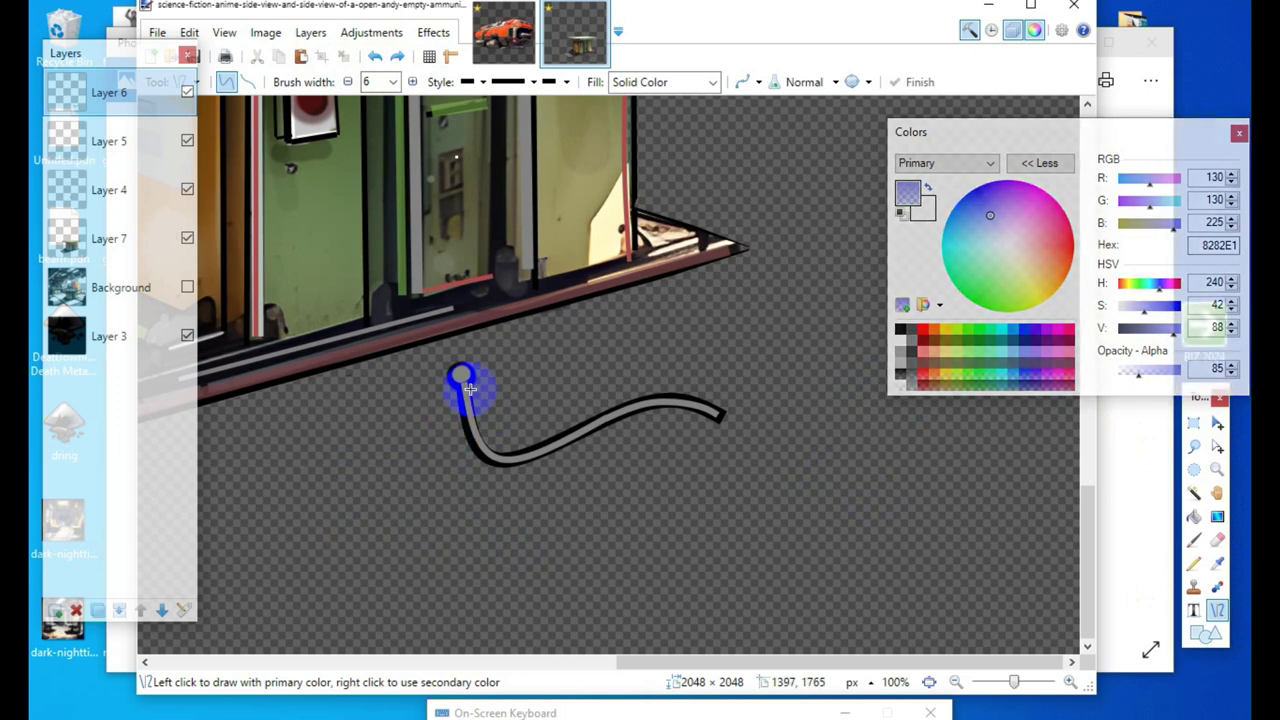
pyautogui.moveTo(466, 395); pyautogui.dragTo(473, 429)
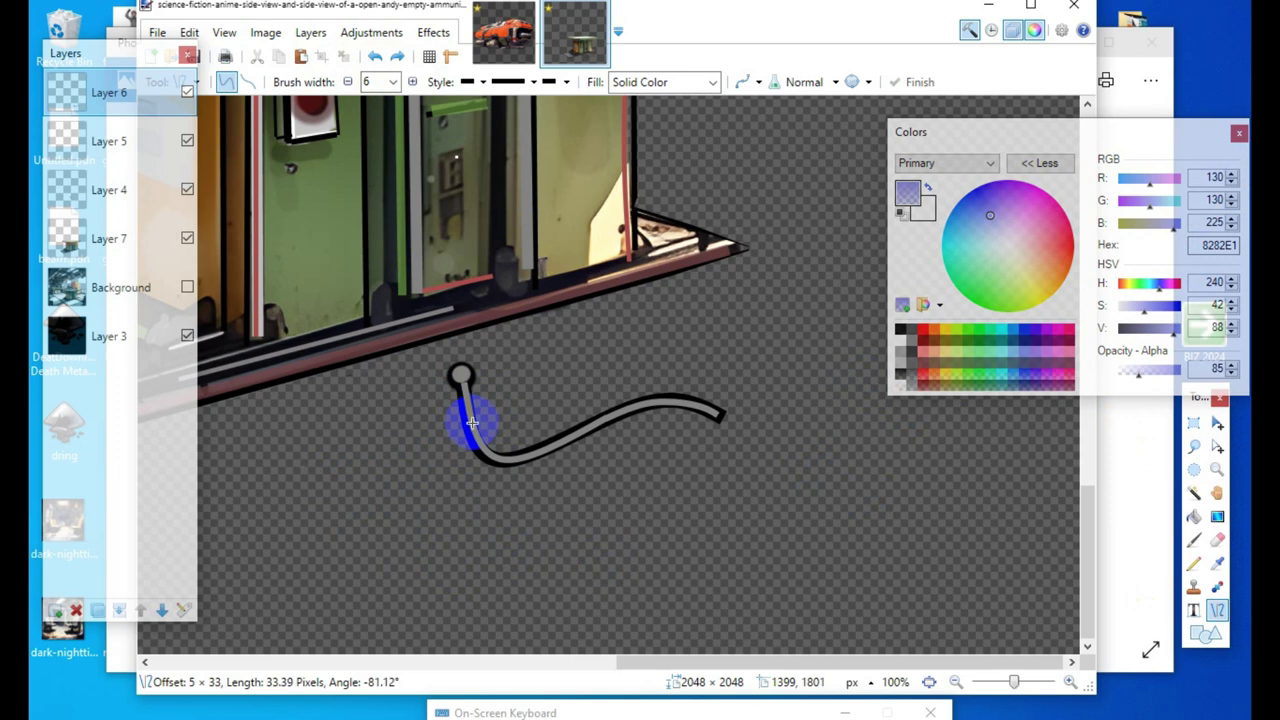
pyautogui.moveTo(471, 422); pyautogui.dragTo(471, 423)
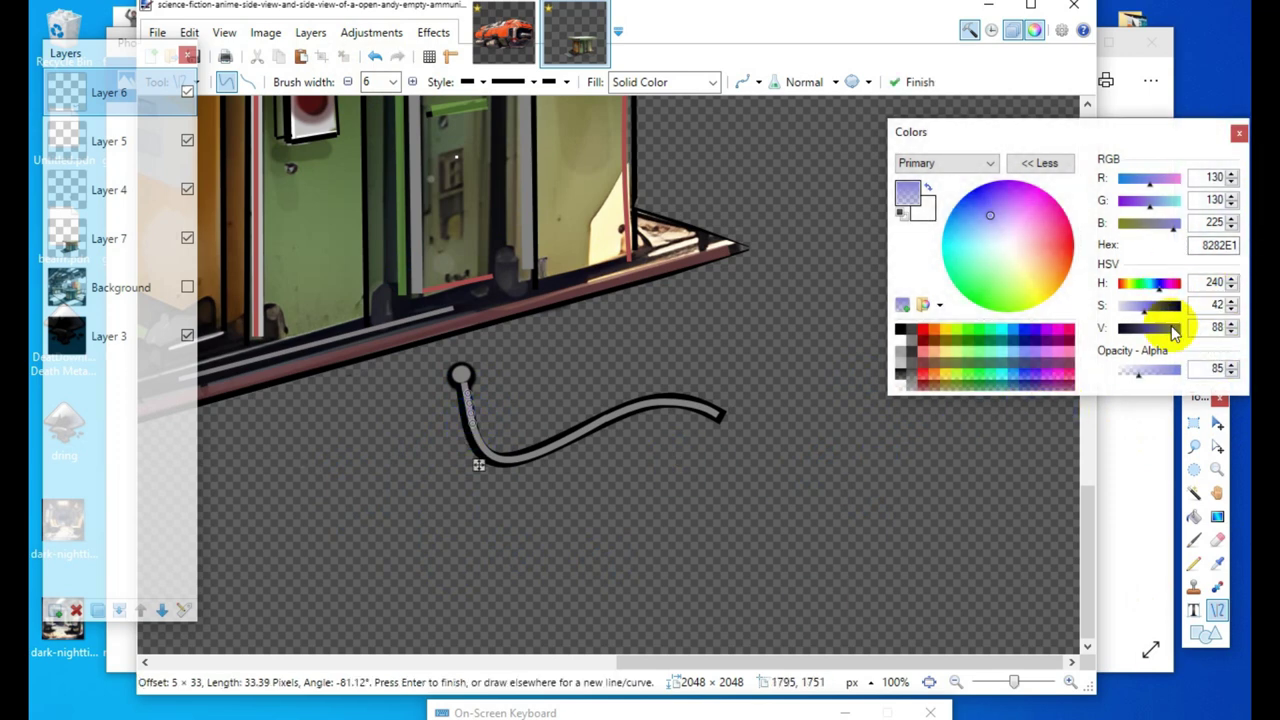
pyautogui.moveTo(1165, 314); pyautogui.dragTo(1180, 314)
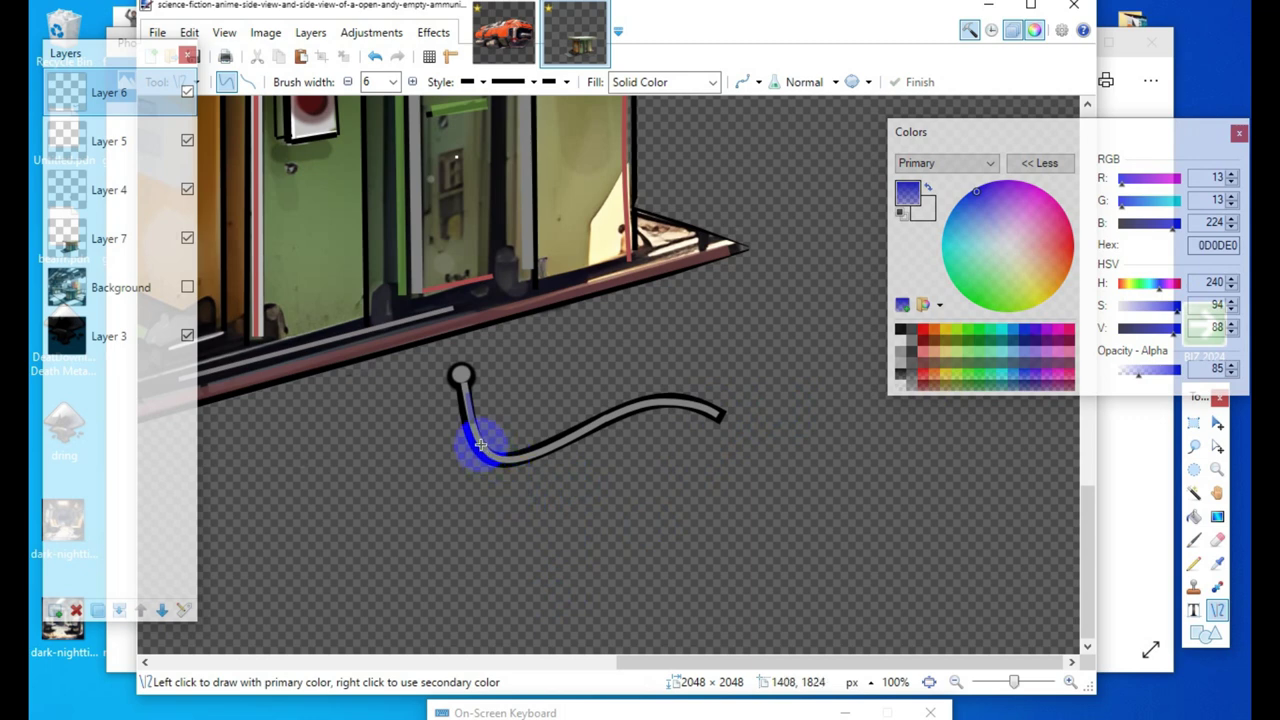
# Step: Add three more translucent blue stripes along the gray core: at the lower bend, mid-curve, and about 59 pixels long on the right arc
pyautogui.moveTo(480, 445)
pyautogui.mouseDown()
pyautogui.moveTo(528, 455)
pyautogui.moveTo(500, 461)
pyautogui.moveTo(537, 456)
pyautogui.mouseUp()
pyautogui.press('Return')
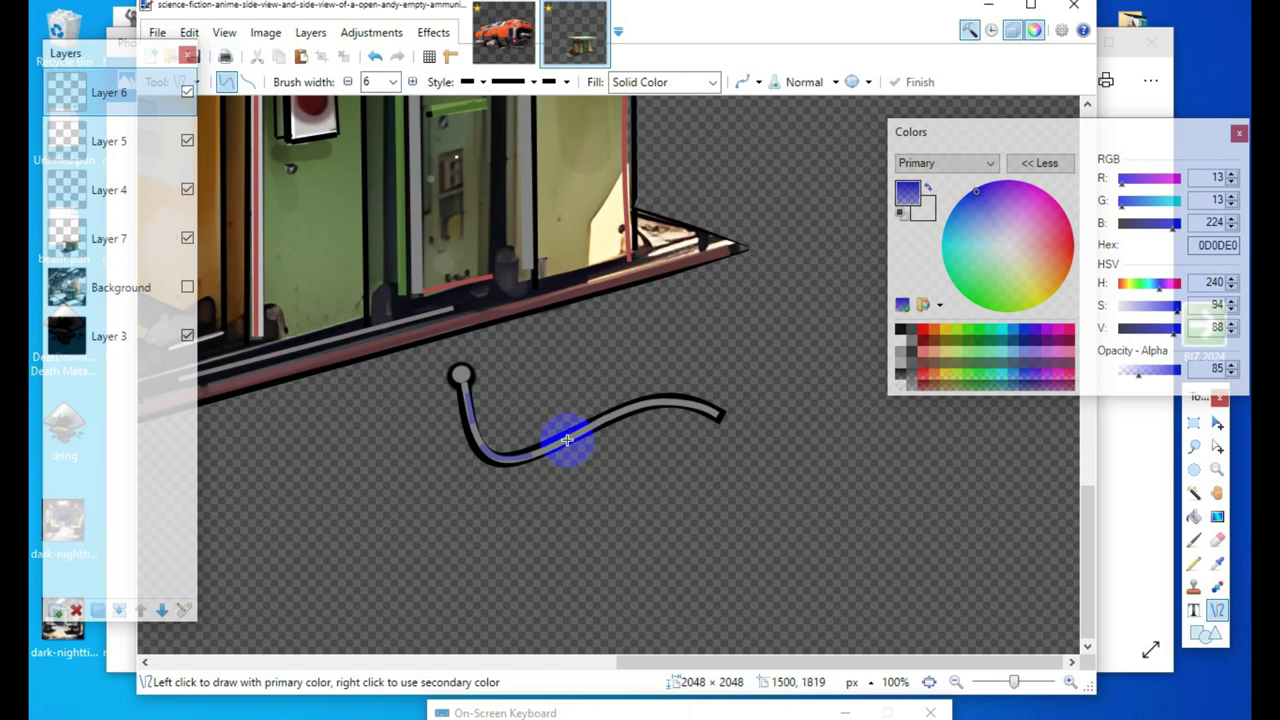
pyautogui.moveTo(566, 440)
pyautogui.mouseDown()
pyautogui.moveTo(602, 421)
pyautogui.moveTo(561, 445)
pyautogui.mouseUp()
pyautogui.click(655, 612)
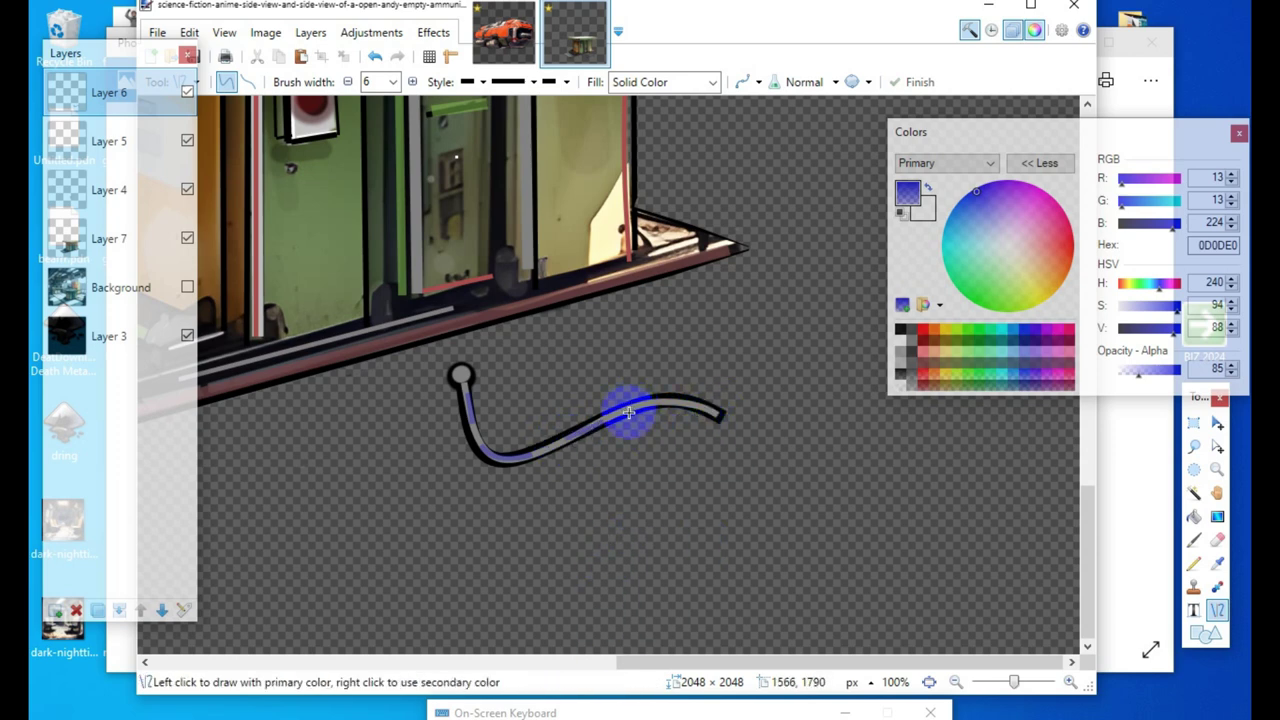
pyautogui.moveTo(626, 410); pyautogui.dragTo(662, 400)
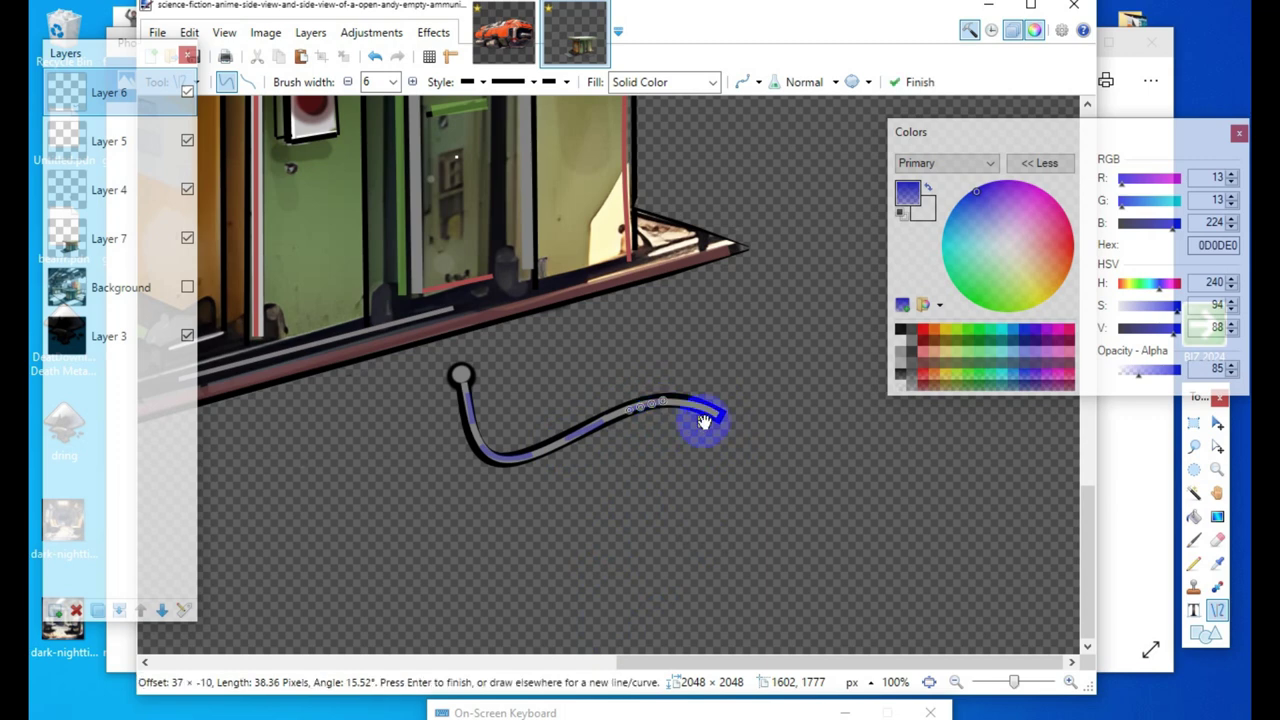
pyautogui.moveTo(683, 402); pyautogui.dragTo(648, 404)
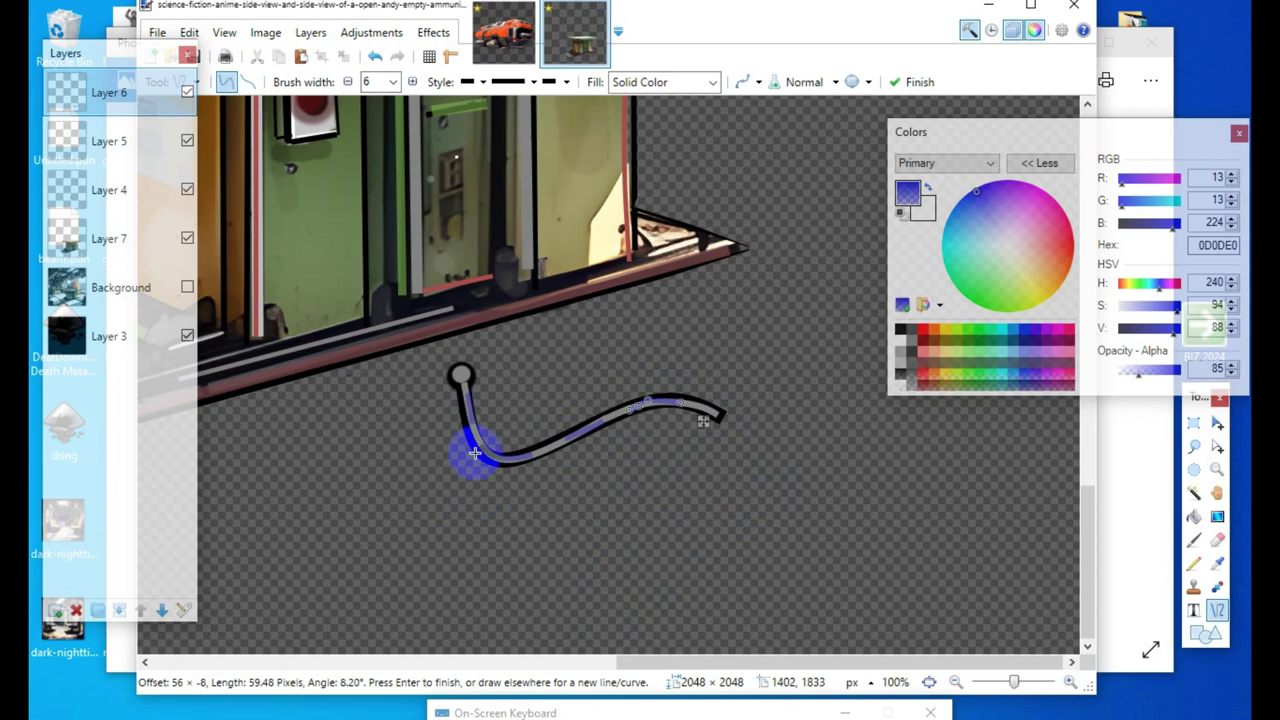
pyautogui.press('Return')
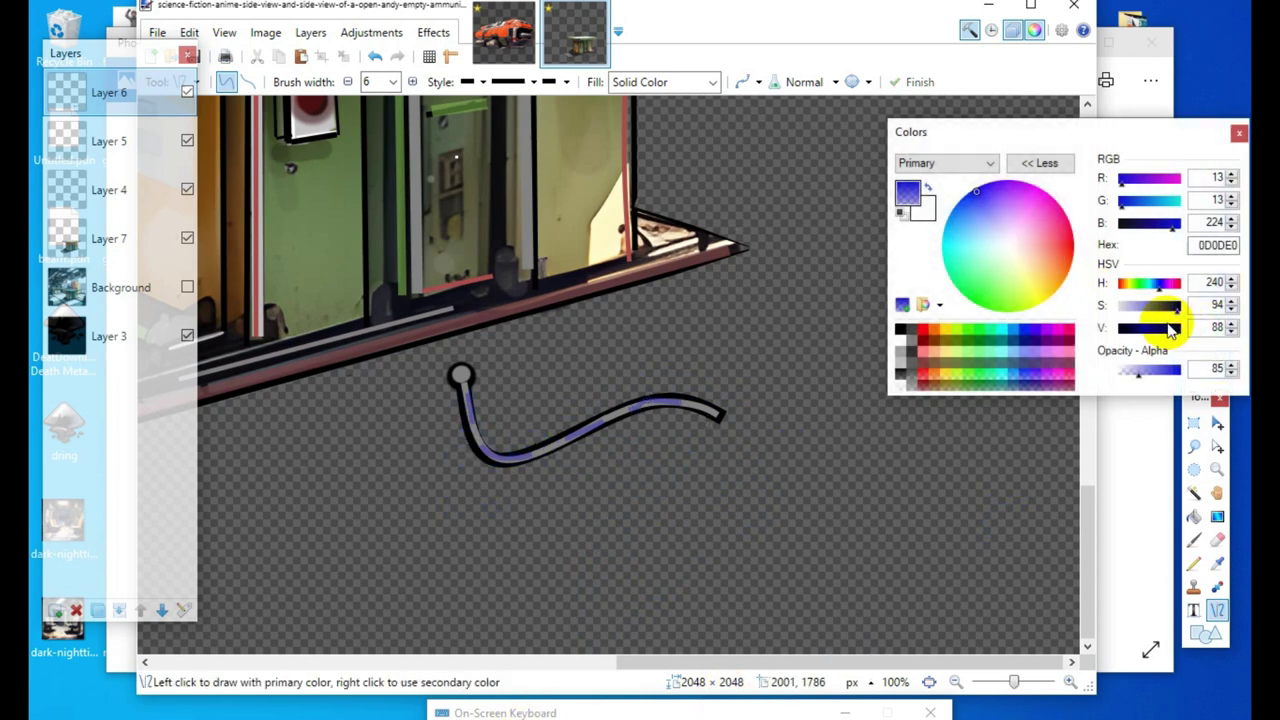
# Step: Cap both ends of the right arc's blue stripe with 6-pixel-wide lines in 00A2DD, opacity 85, about 10 and 9 pixels long
pyautogui.moveTo(1168, 205)
pyautogui.mouseDown()
pyautogui.moveTo(1148, 200)
pyautogui.moveTo(1159, 200)
pyautogui.mouseUp()
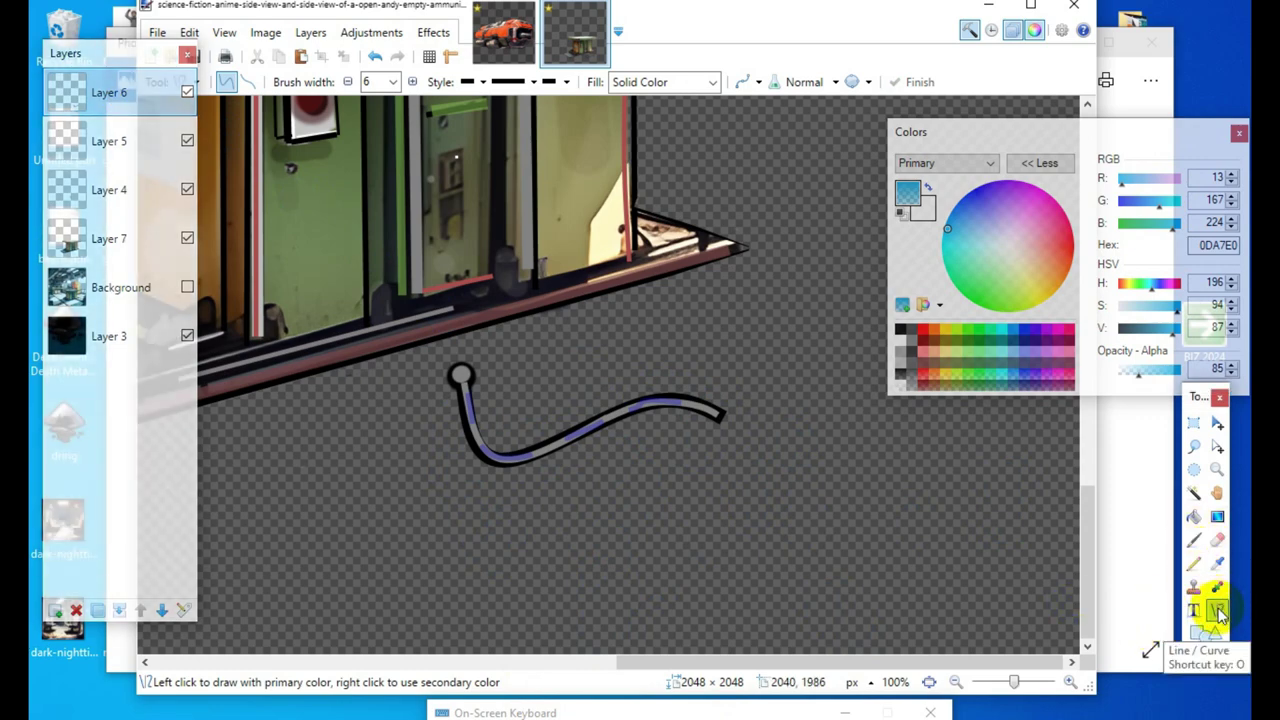
pyautogui.click(1070, 683)
pyautogui.click(1070, 683)
pyautogui.click(1070, 683)
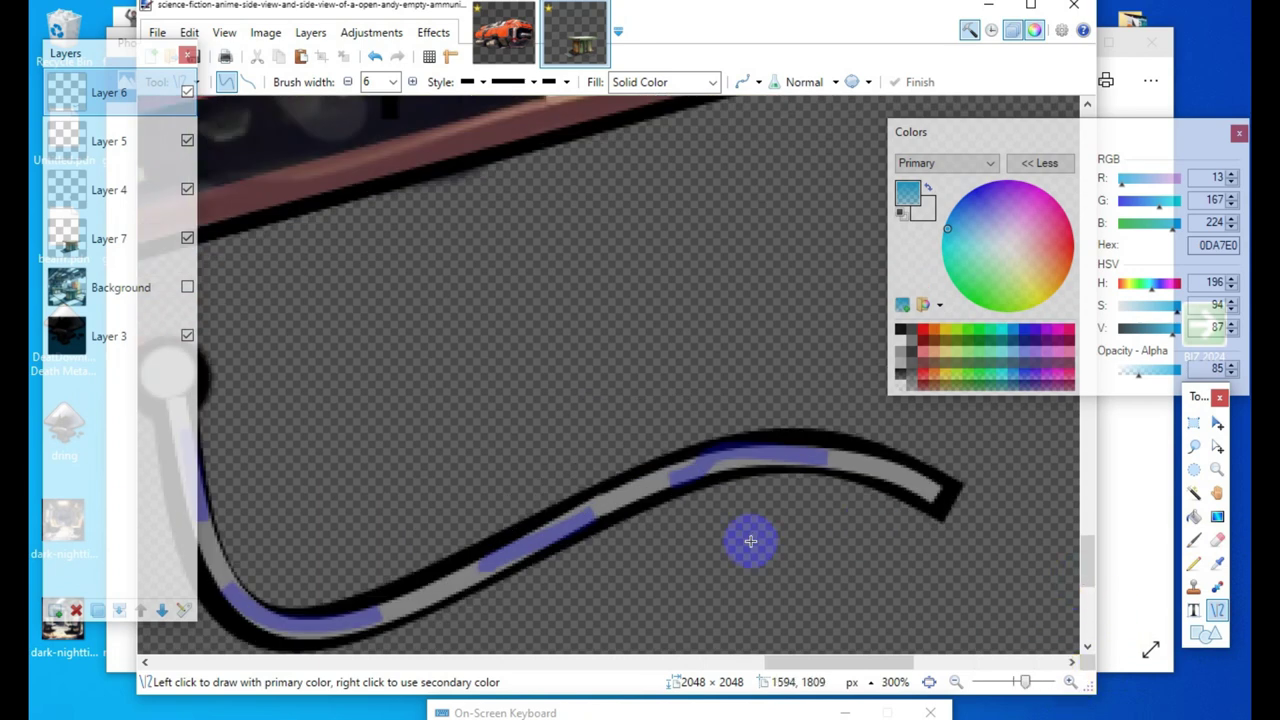
pyautogui.moveTo(833, 446); pyautogui.dragTo(832, 471)
pyautogui.moveTo(1175, 309); pyautogui.dragTo(1204, 307)
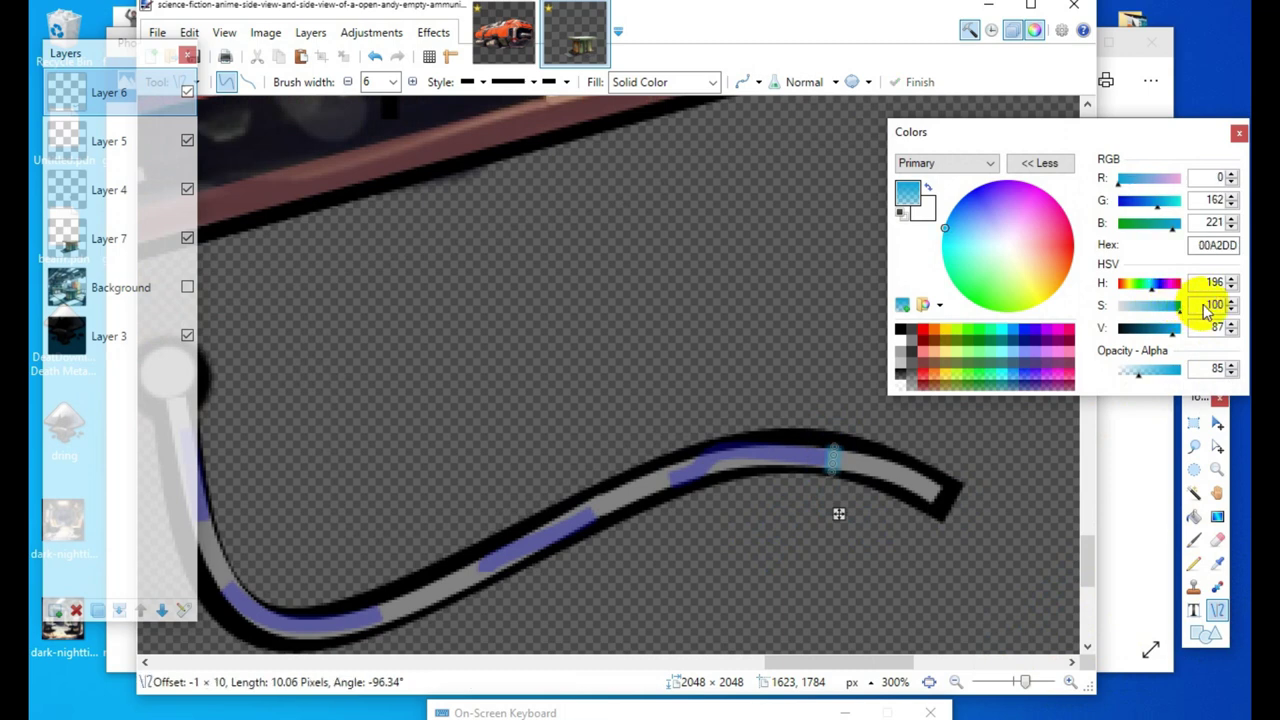
pyautogui.click(928, 525)
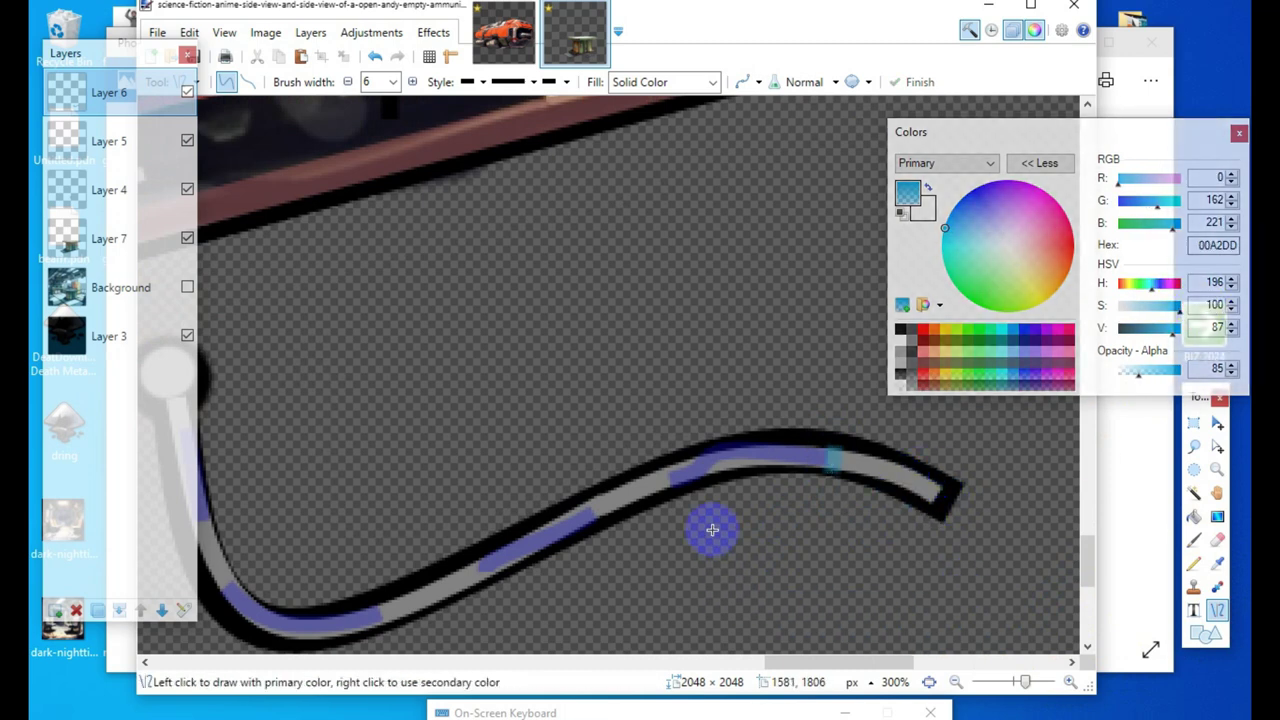
pyautogui.moveTo(664, 470); pyautogui.dragTo(676, 490)
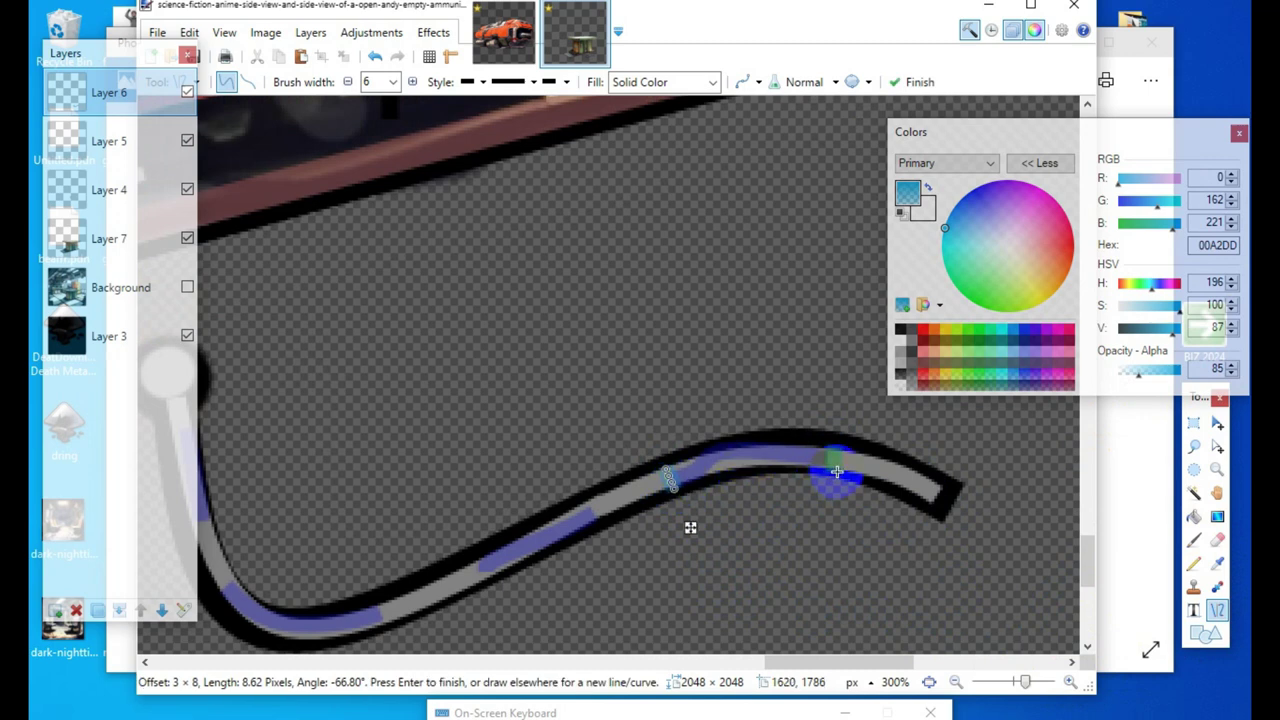
pyautogui.press('Return')
# Step: Add 00A2DD cap lines, each about 8 pixels long, across both ends of the mid-curve blue stripe
pyautogui.scroll(-3, 665, 550)
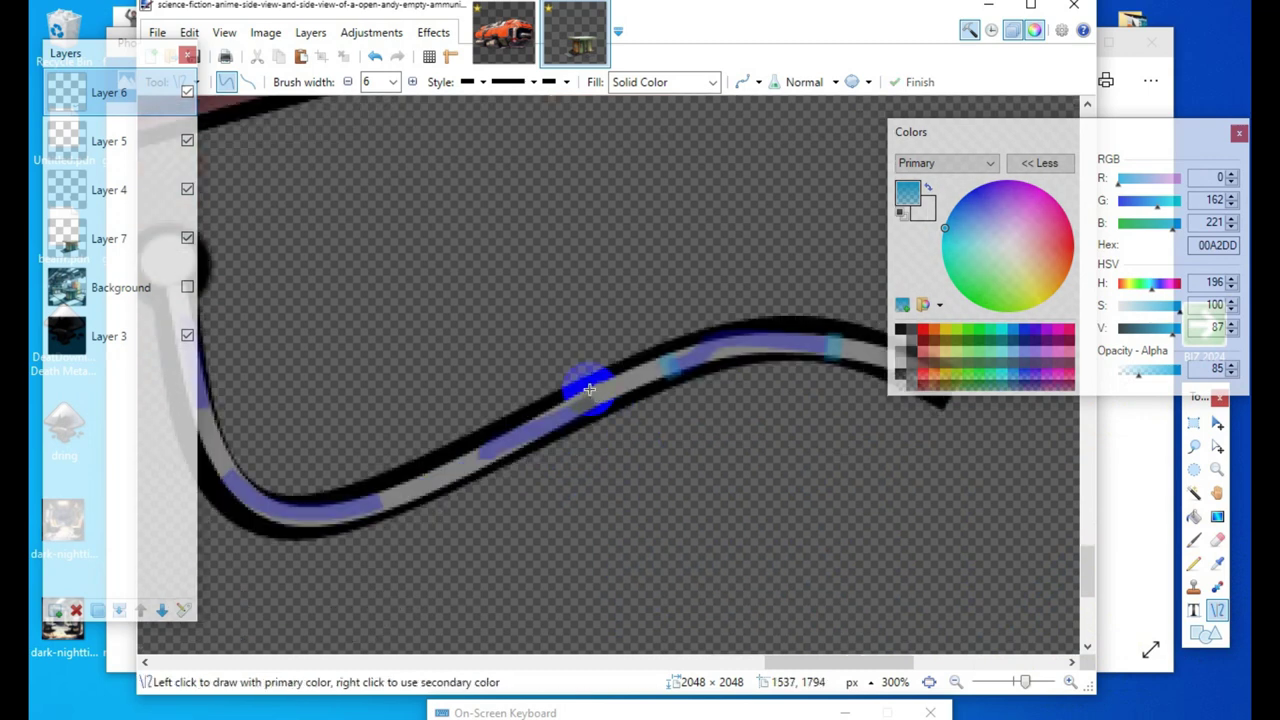
pyautogui.moveTo(589, 390); pyautogui.dragTo(597, 407)
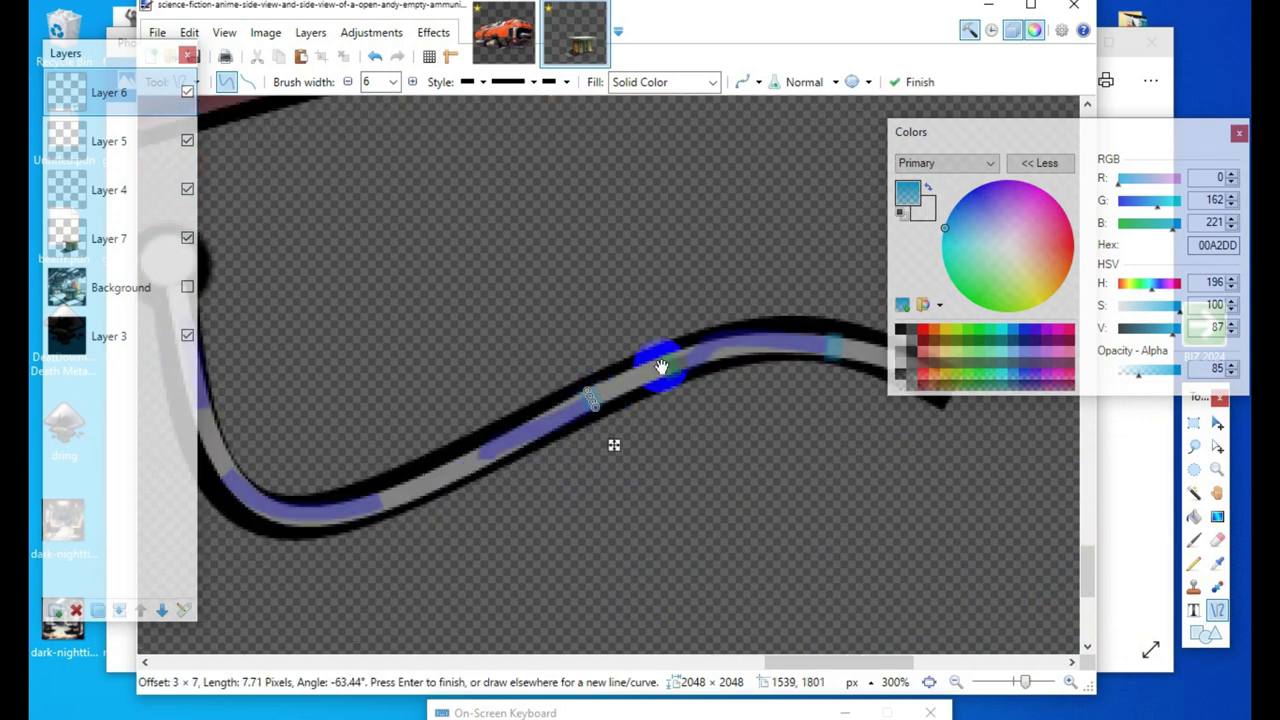
pyautogui.press('Return')
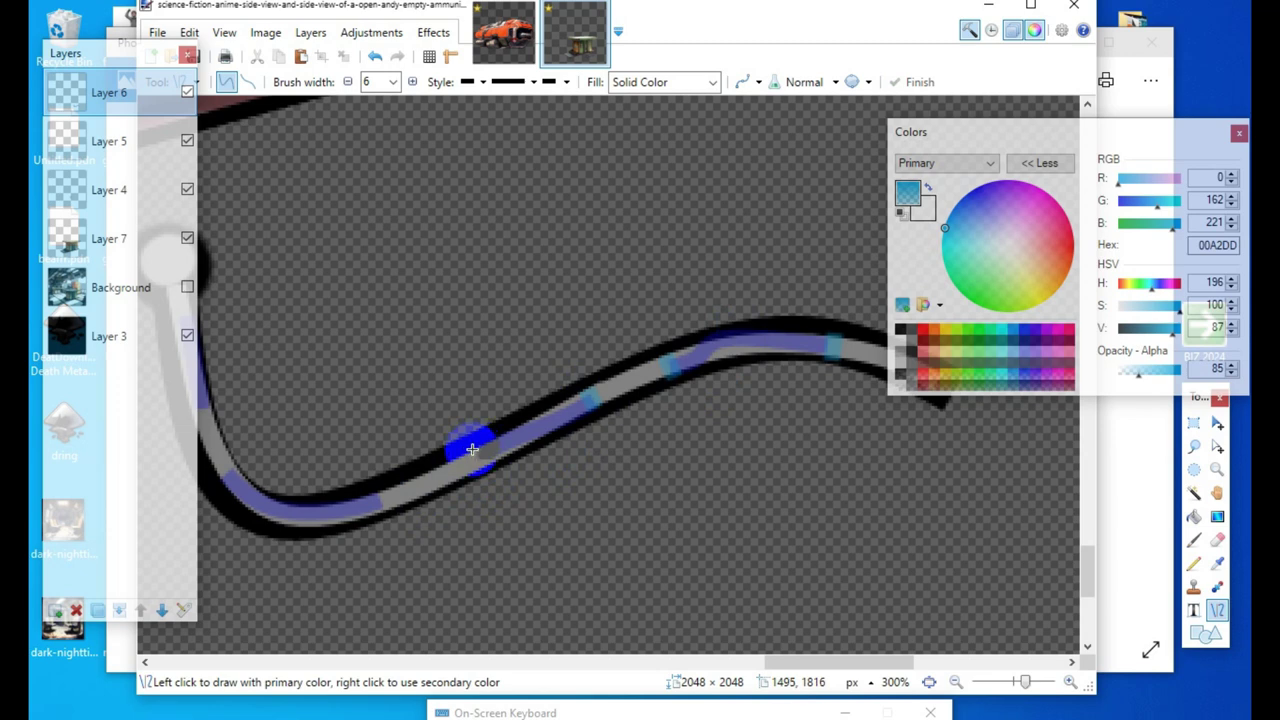
pyautogui.moveTo(472, 450); pyautogui.dragTo(484, 467)
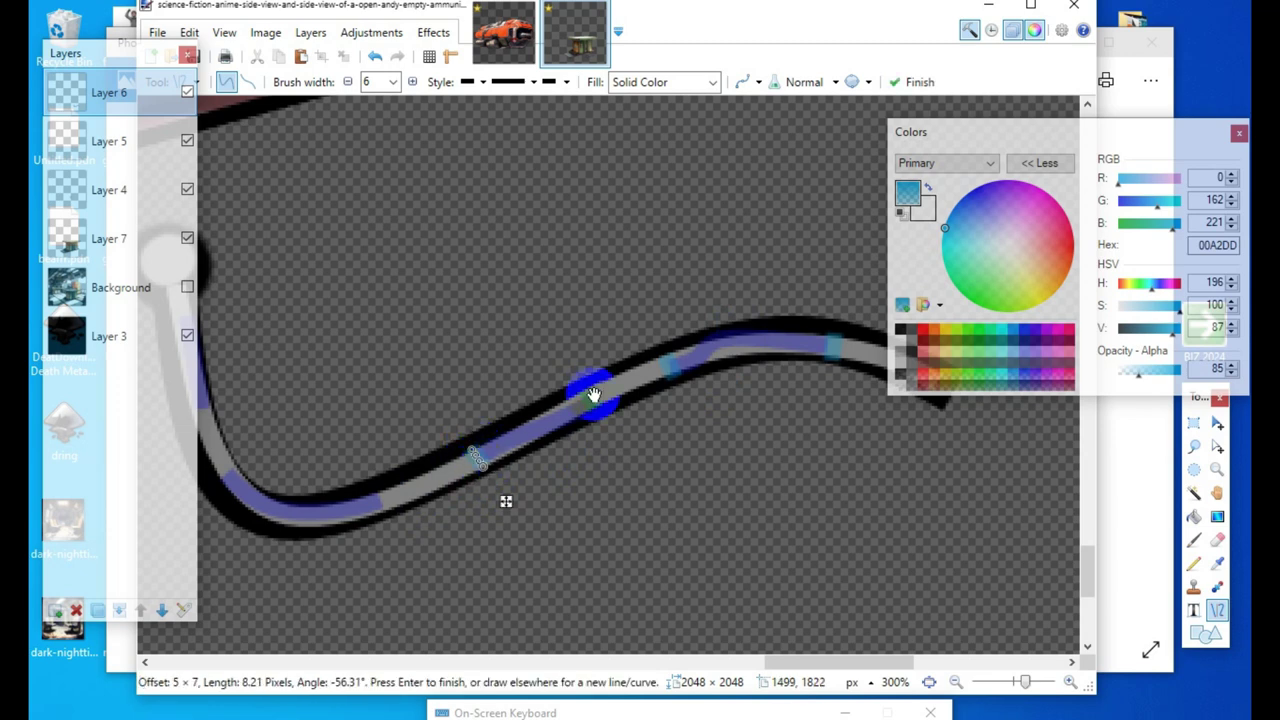
pyautogui.press('Return')
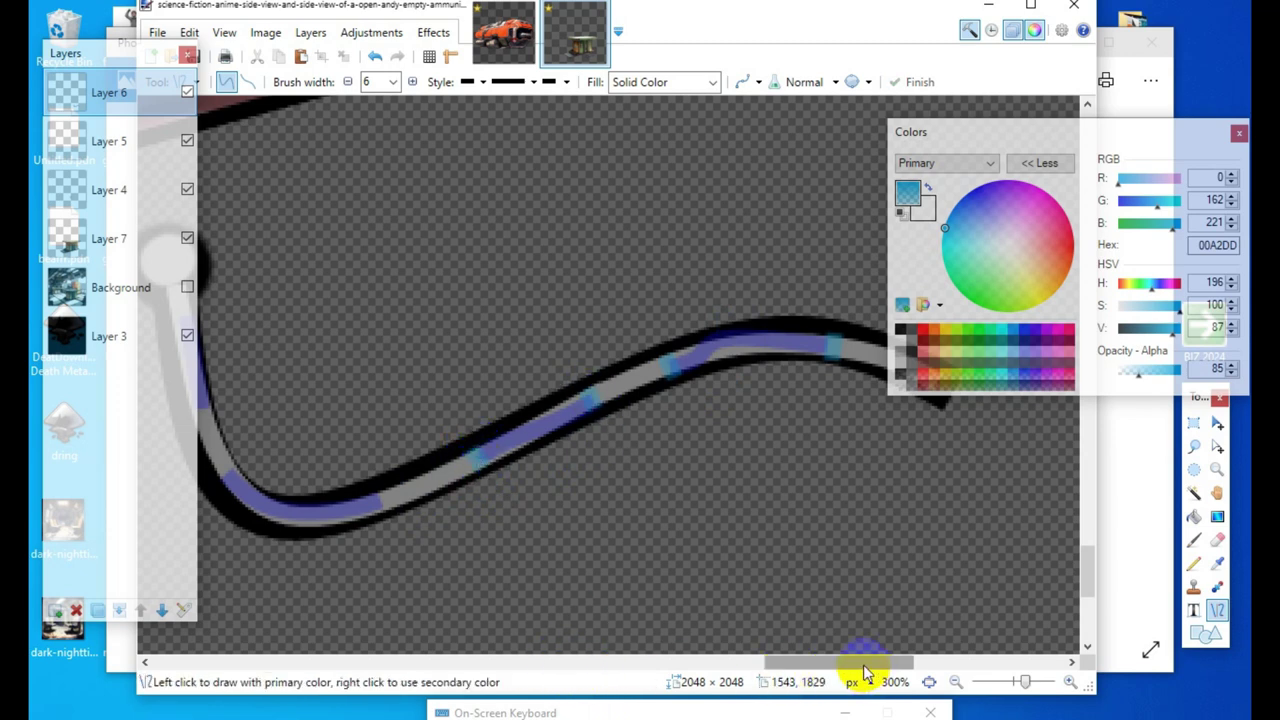
# Step: Add 00A2DD cap lines, each about 7 pixels long, across both ends of the blue stripe below the dot
pyautogui.moveTo(866, 664); pyautogui.dragTo(820, 649)
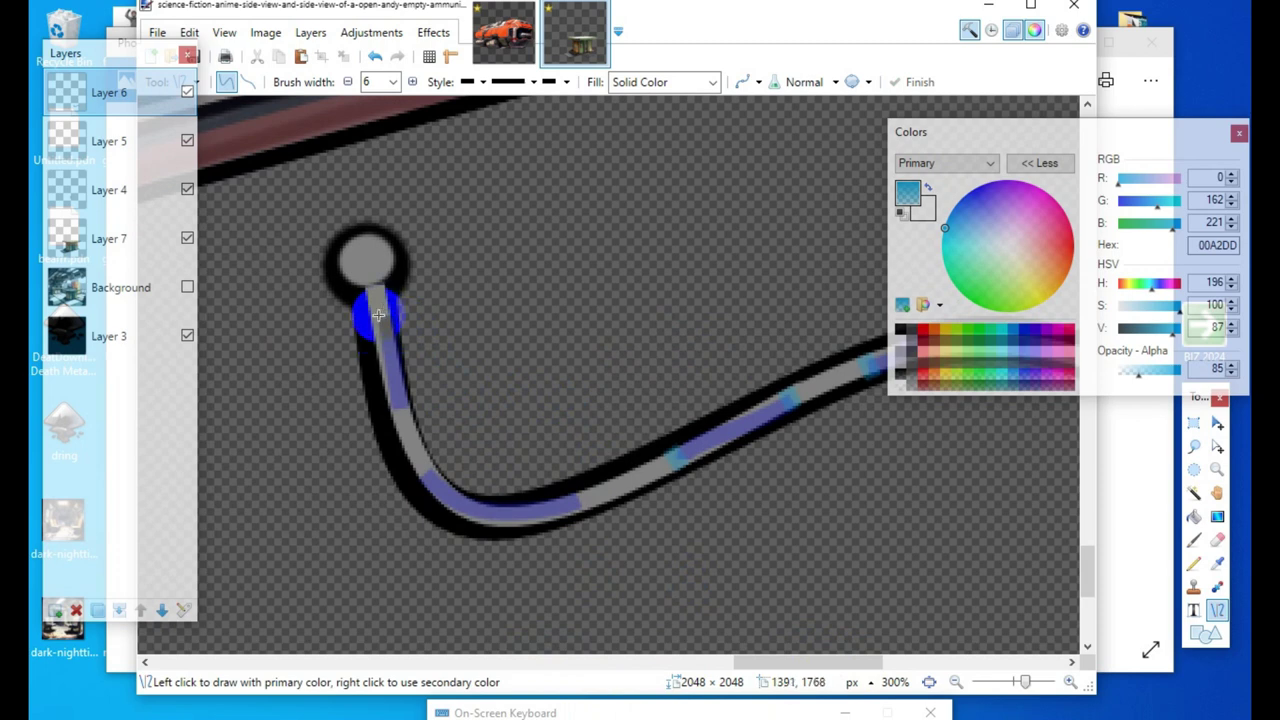
pyautogui.moveTo(366, 317); pyautogui.dragTo(388, 314)
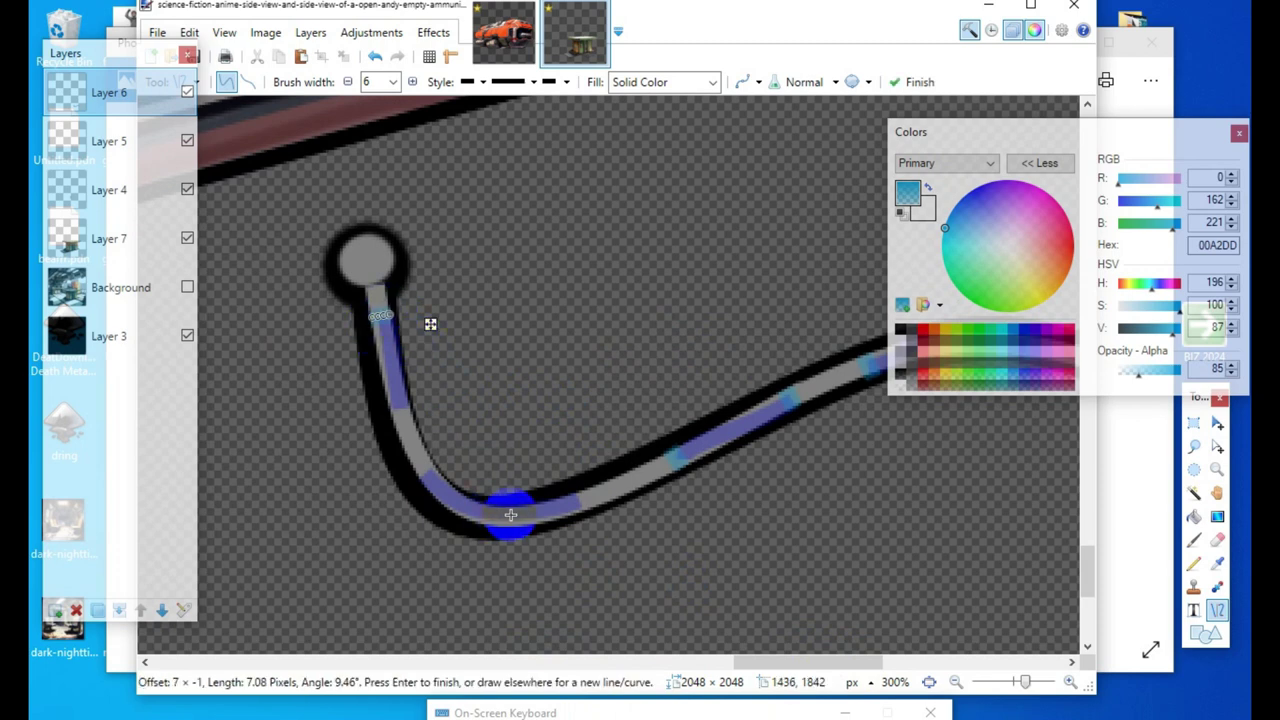
pyautogui.press('Return')
pyautogui.moveTo(394, 411); pyautogui.dragTo(408, 411)
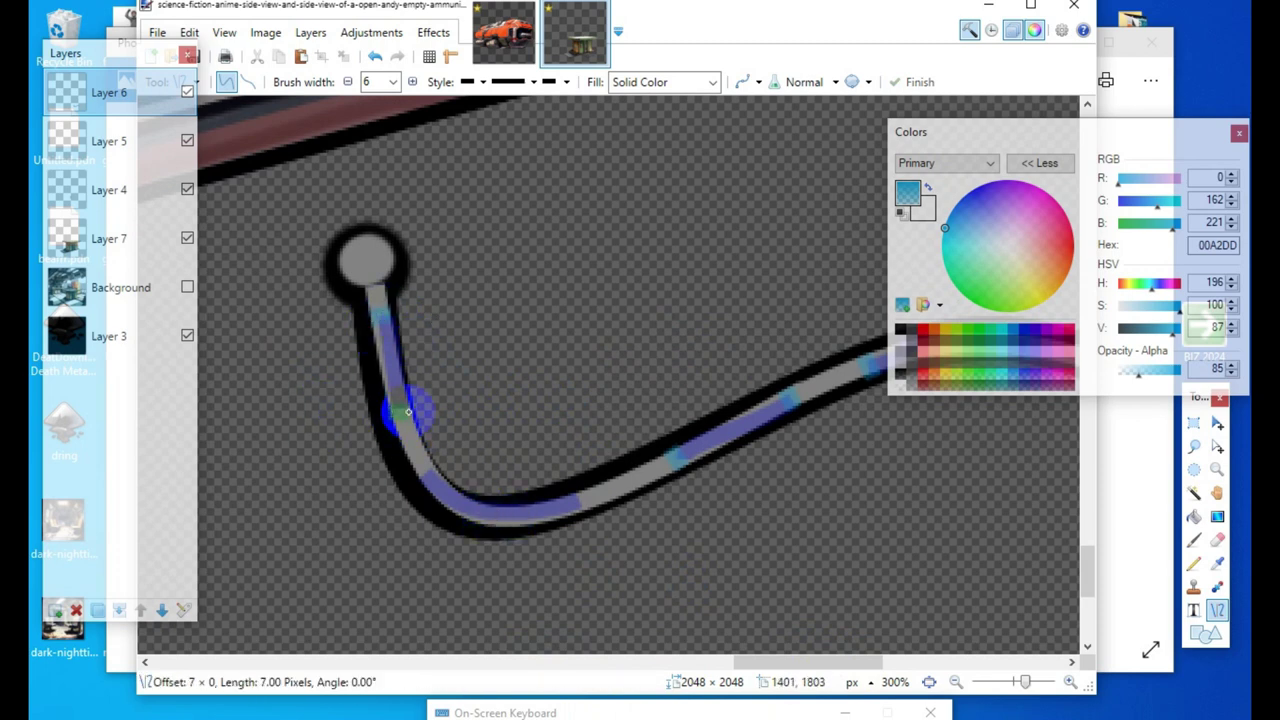
pyautogui.press('Return')
# Step: Add short 00A2DD cap lines across both ends of the blue stripe on the cable's lower bend
pyautogui.moveTo(419, 479); pyautogui.dragTo(431, 467)
pyautogui.press('Return')
pyautogui.moveTo(582, 487); pyautogui.dragTo(592, 511)
pyautogui.press('Return')
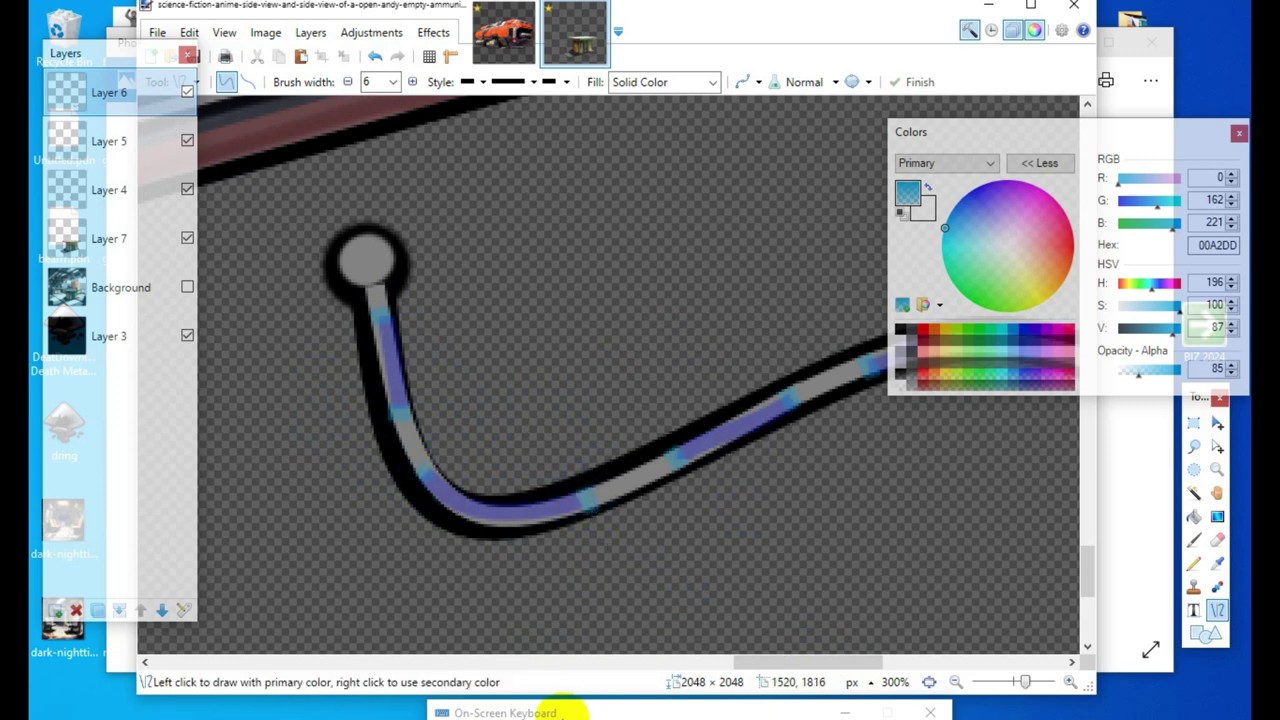
# Step: Reduce the brush width to 3 pixels
pyautogui.click(348, 81)
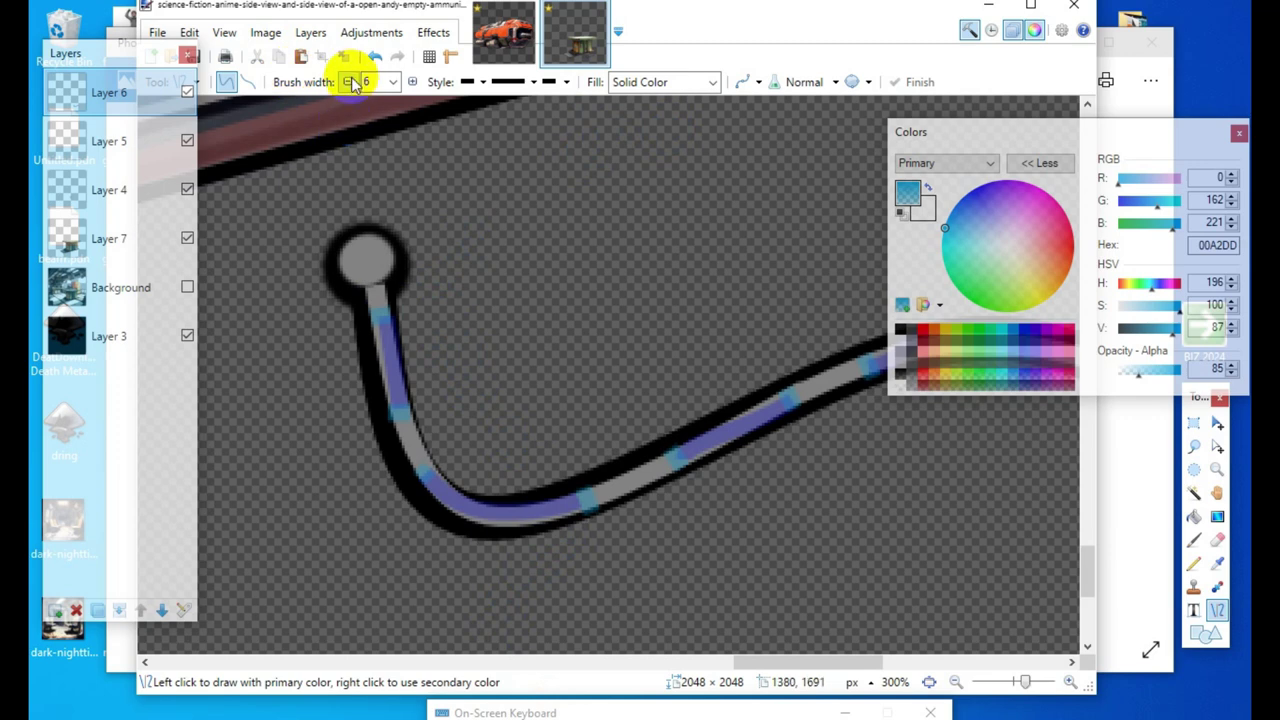
pyautogui.click(348, 81)
pyautogui.click(348, 81)
# Step: Try a line in 1A4656, about 18 pixels long, along the gray gap between the first two stripes and undo it
pyautogui.click(1162, 308)
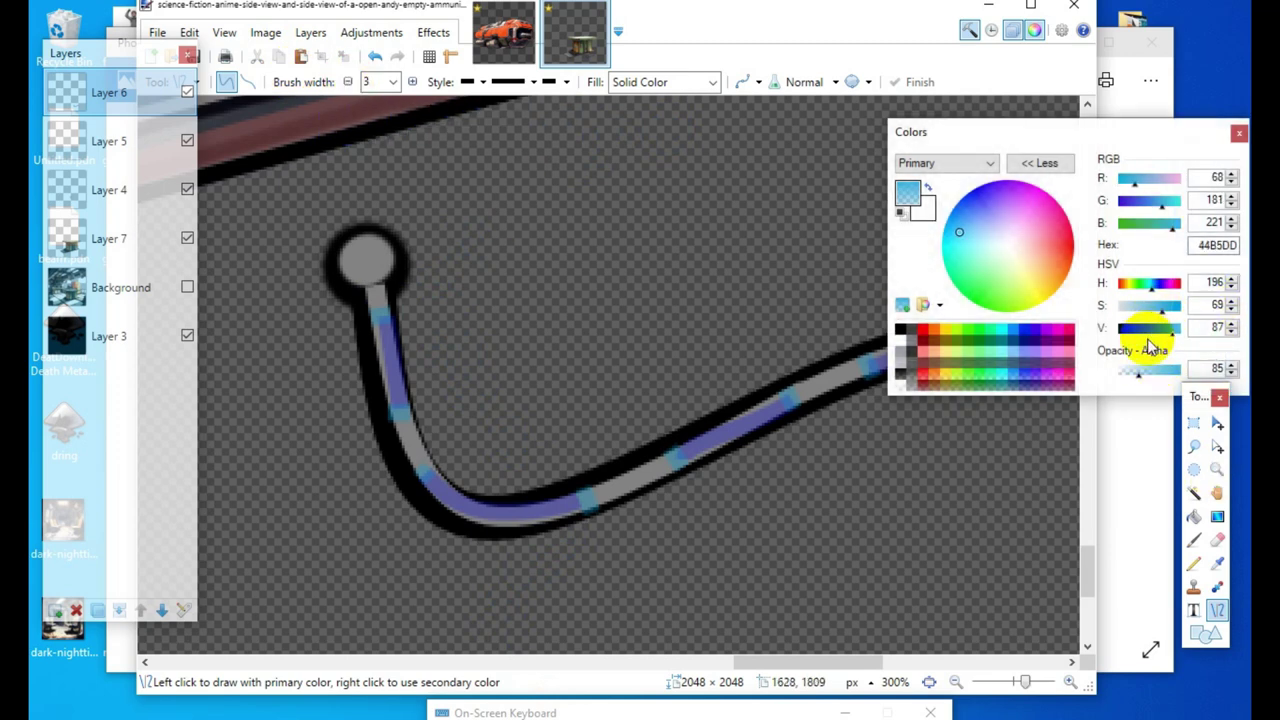
pyautogui.click(1145, 334)
pyautogui.moveTo(1148, 345); pyautogui.dragTo(1143, 346)
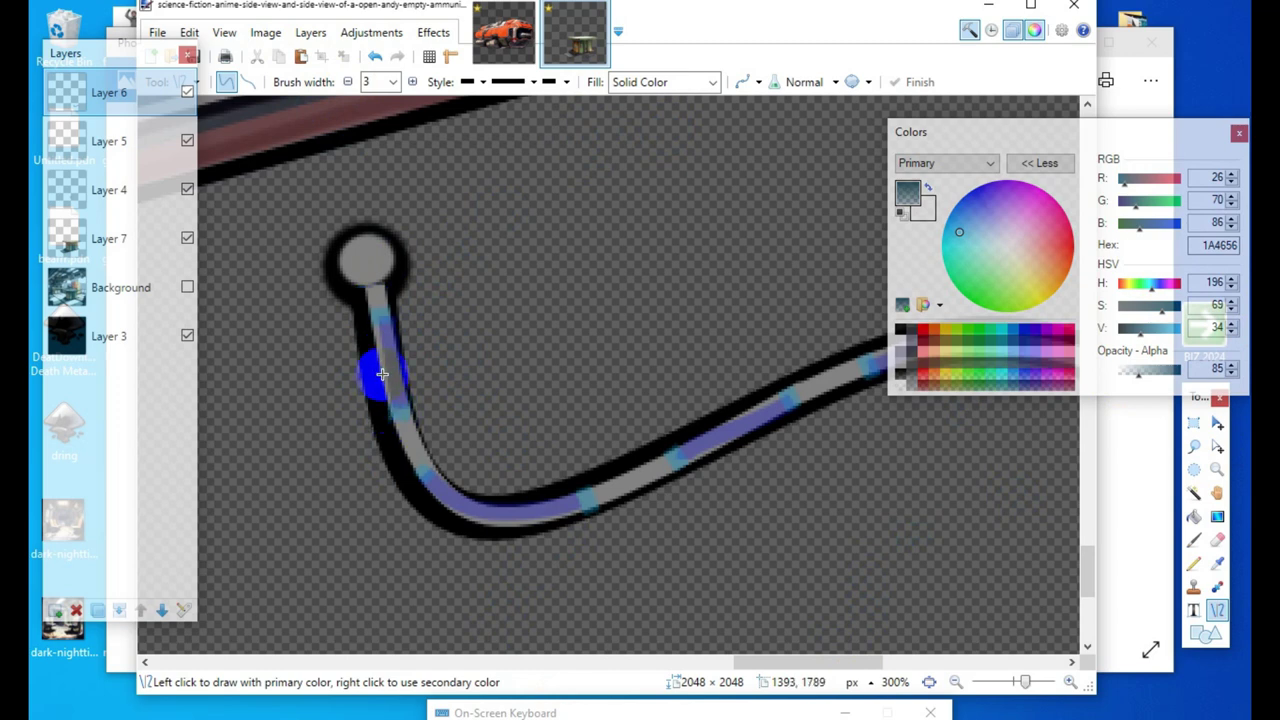
pyautogui.moveTo(396, 419); pyautogui.dragTo(422, 466)
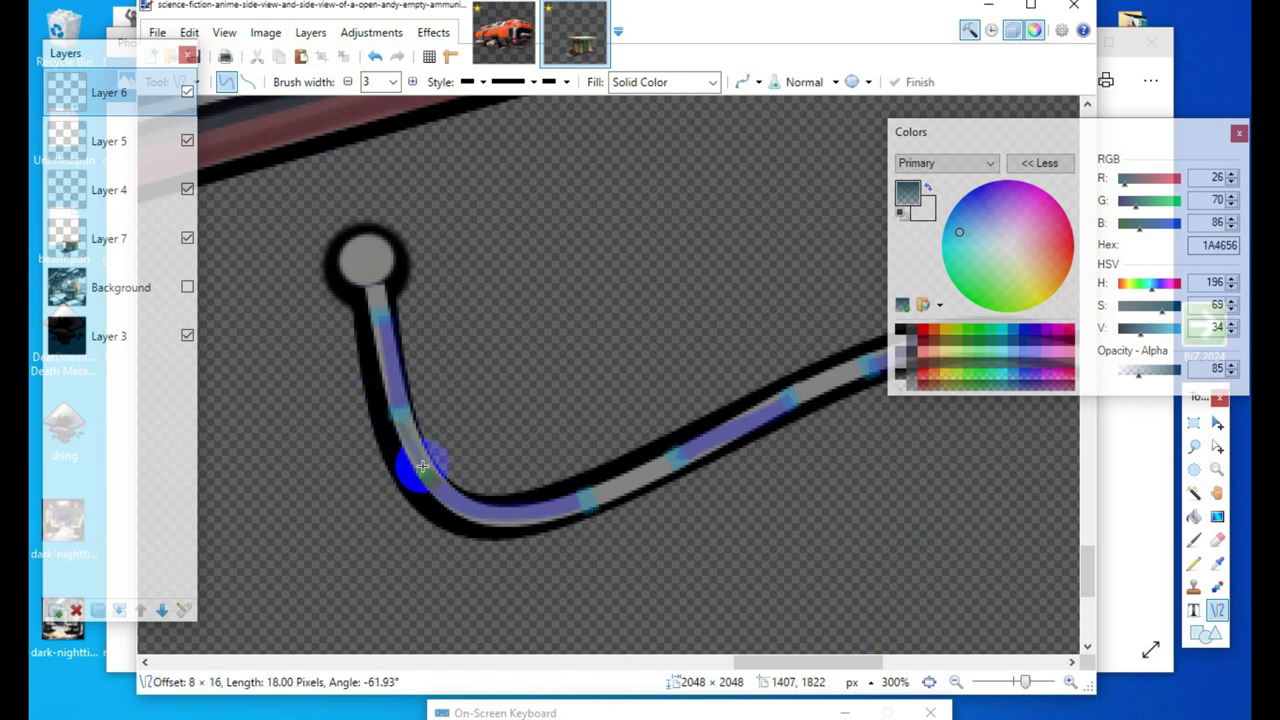
pyautogui.click(375, 58)
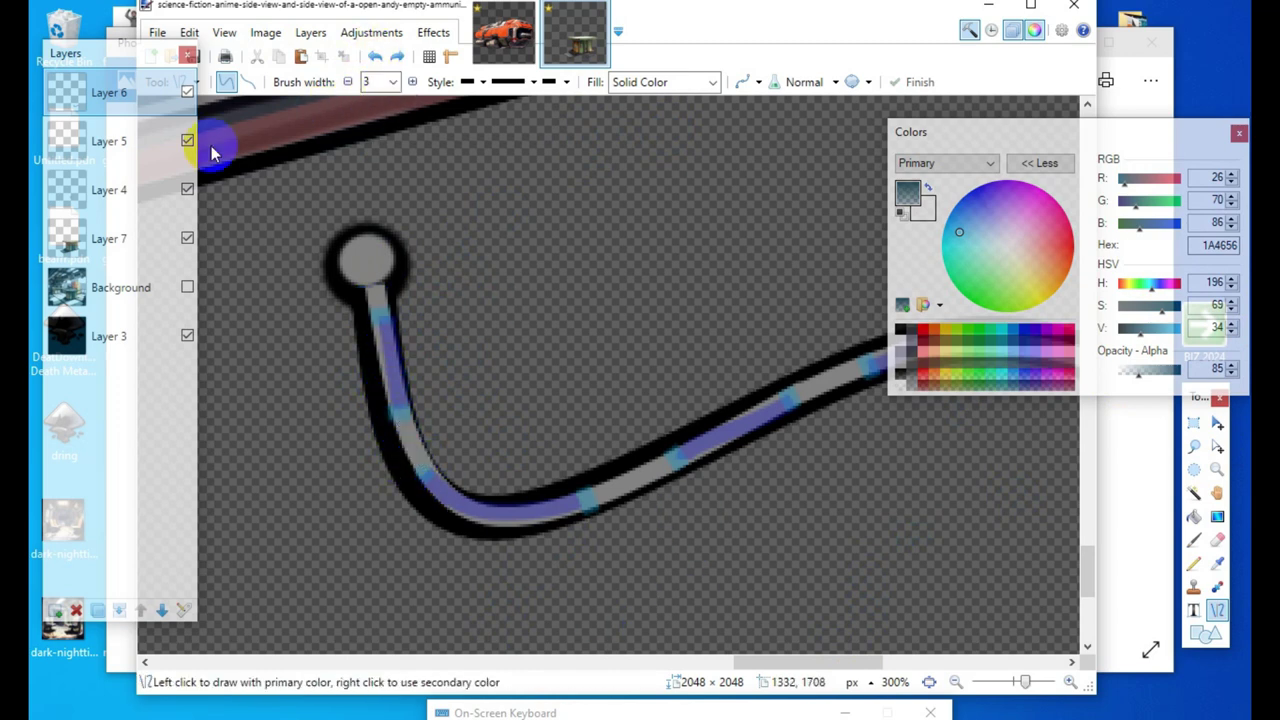
# Step: Paint 3-pixel-wide 00BBFF highlights, opacity 85, along the lower edges of the blue stripes with the Paintbrush, undoing a misplaced stroke
pyautogui.click(1193, 541)
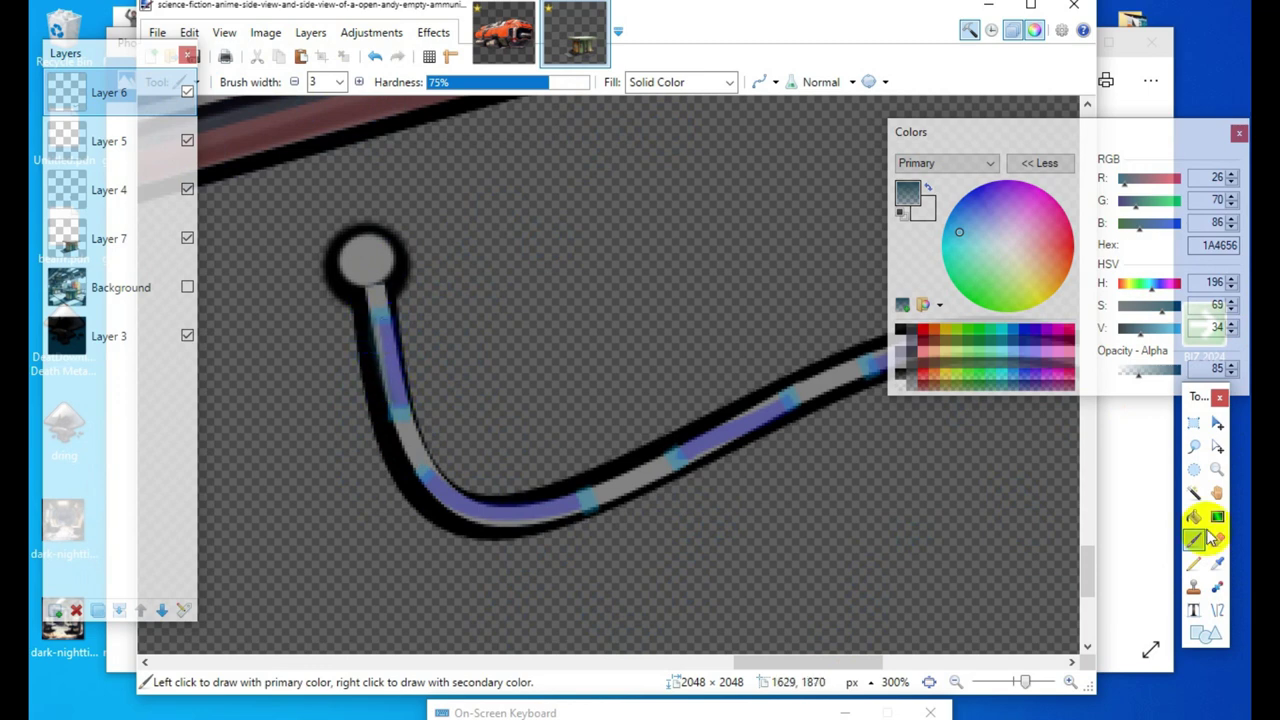
pyautogui.moveTo(1138, 308); pyautogui.dragTo(1170, 330)
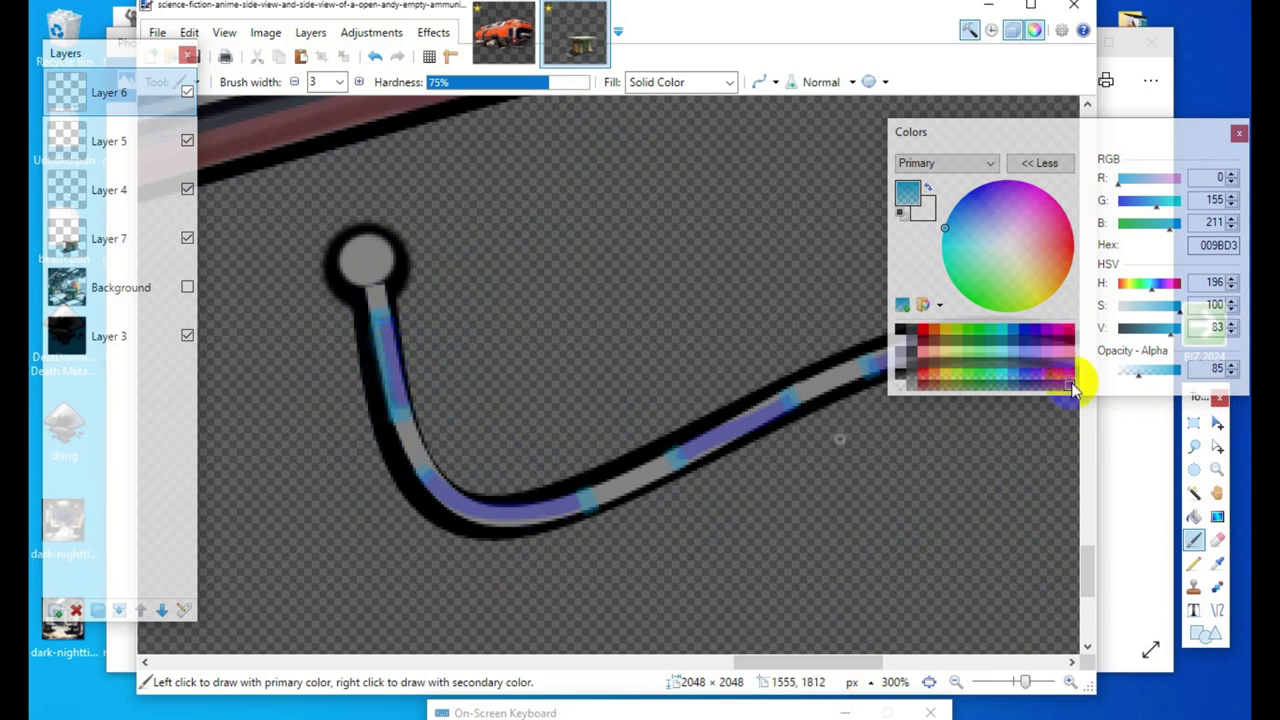
pyautogui.click(1181, 328)
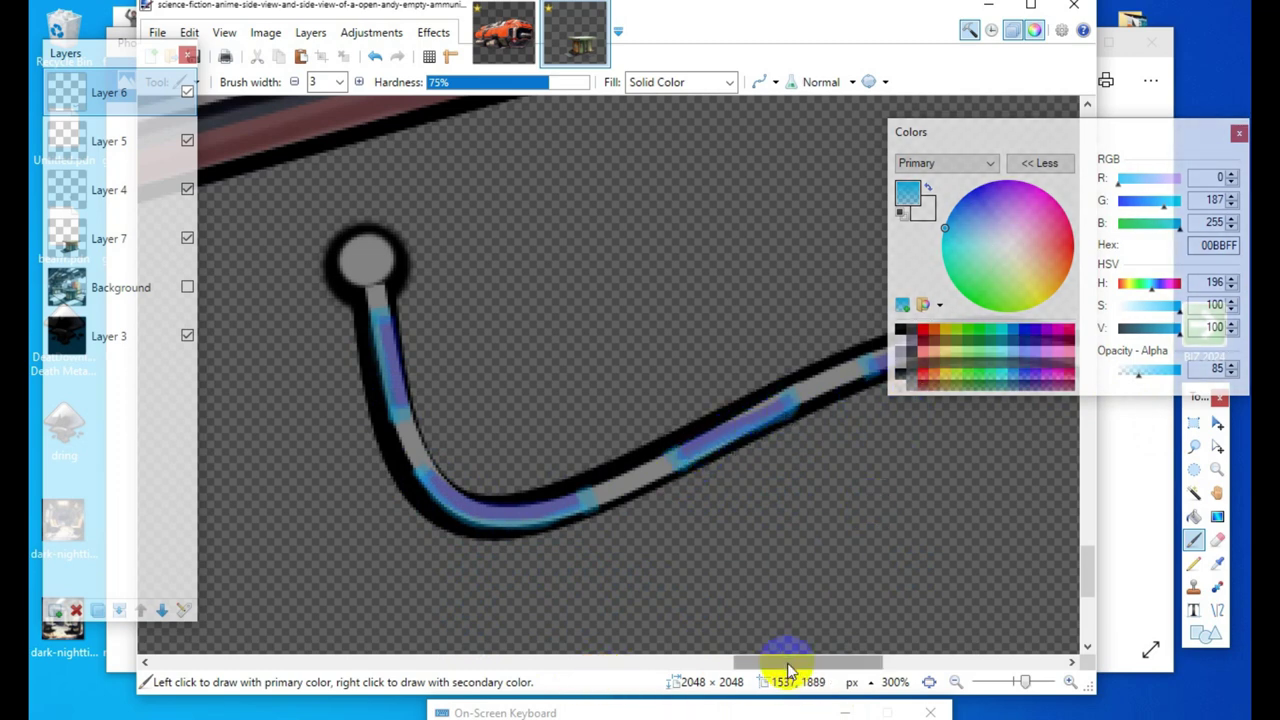
pyautogui.moveTo(787, 668); pyautogui.dragTo(830, 668)
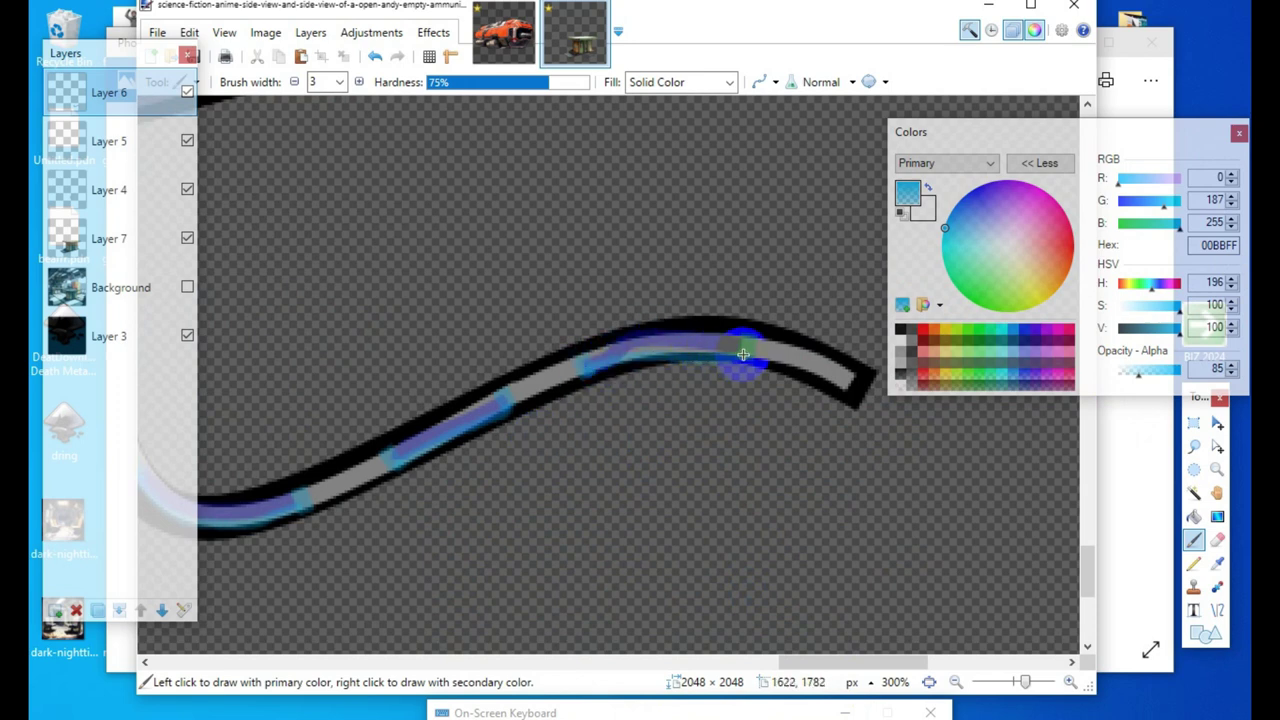
pyautogui.click(374, 56)
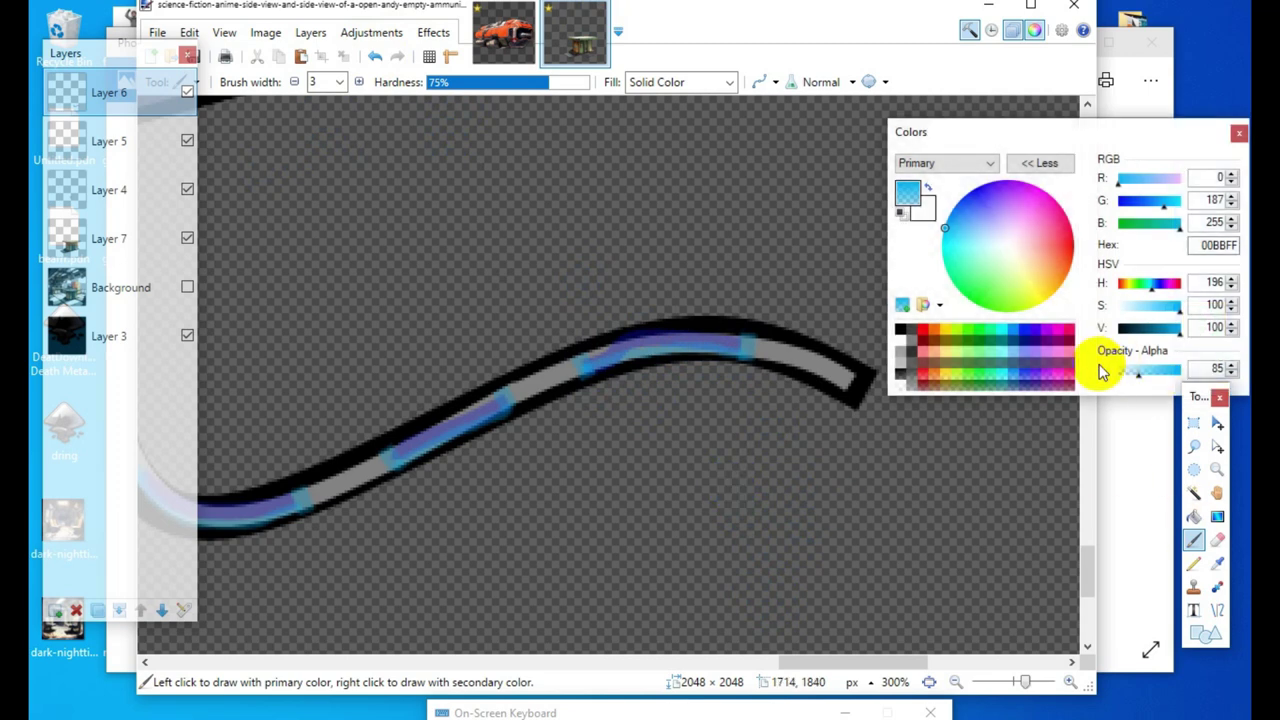
# Step: Shade the right arc stripe's upper left edge in 0084B5 and darken the ends of the mid-curve and right arc stripes with 011319
pyautogui.moveTo(1167, 330); pyautogui.dragTo(1159, 330)
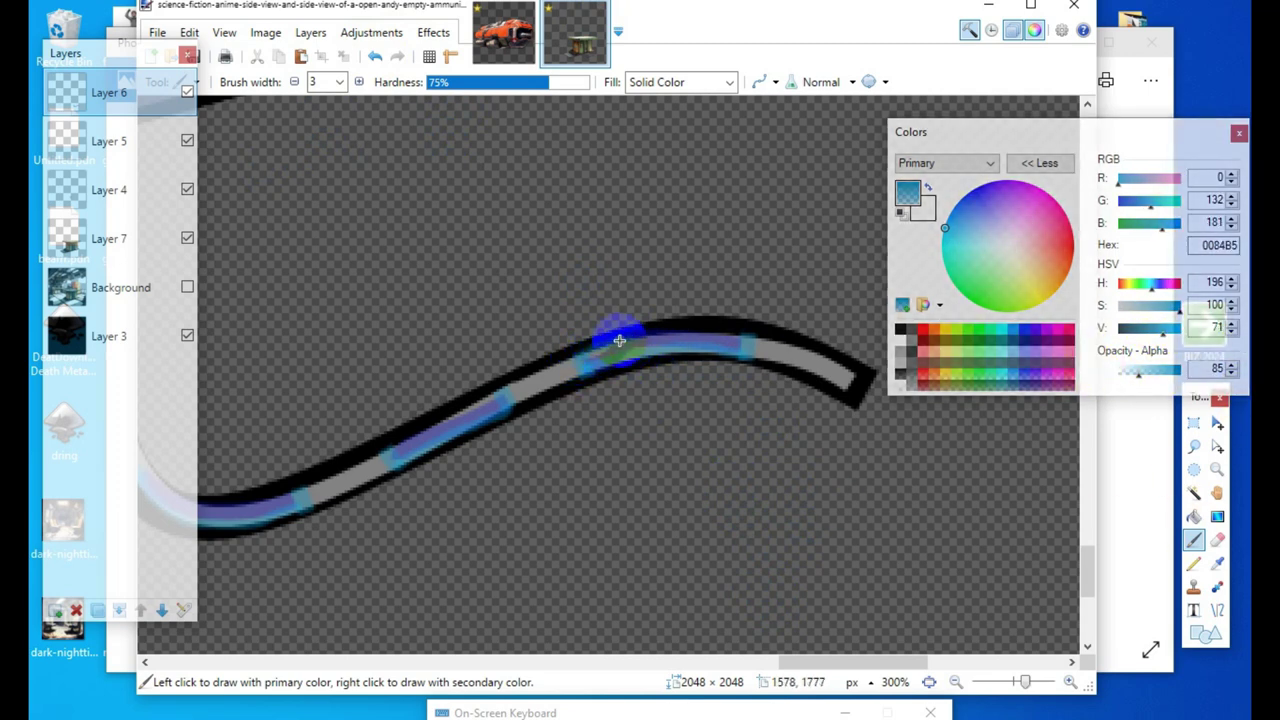
pyautogui.moveTo(577, 367); pyautogui.dragTo(686, 335)
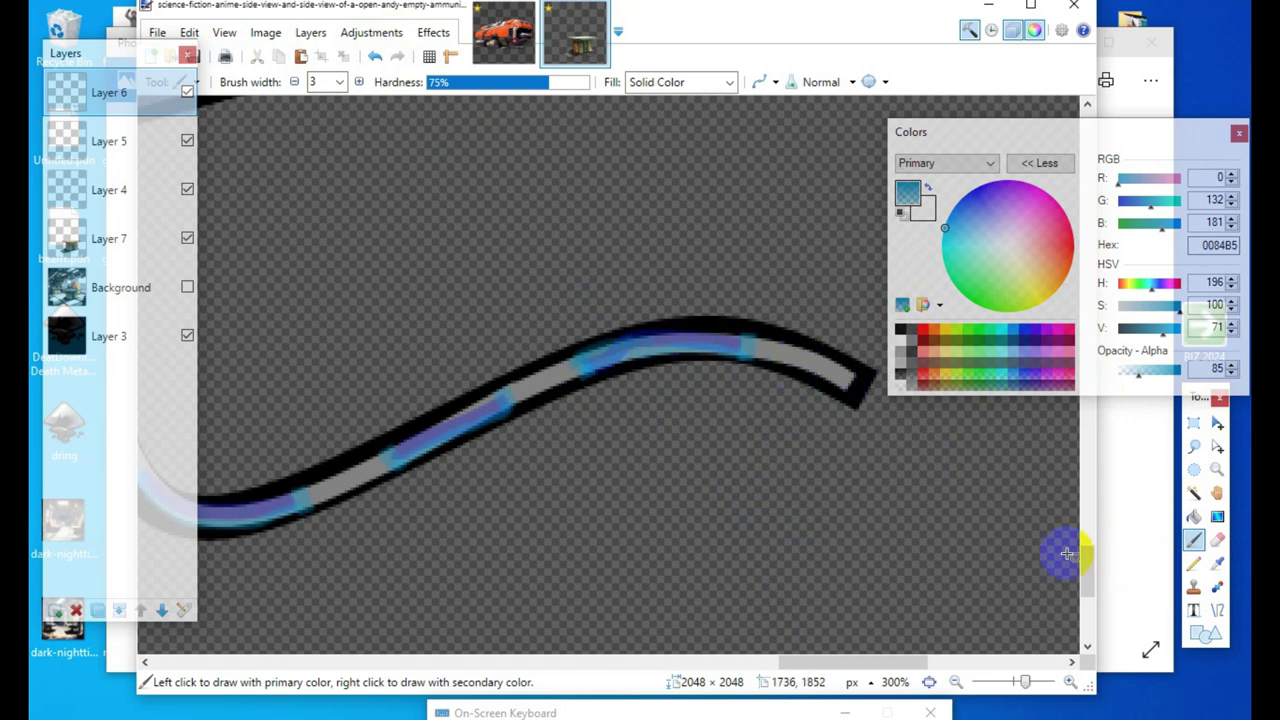
pyautogui.click(1177, 308)
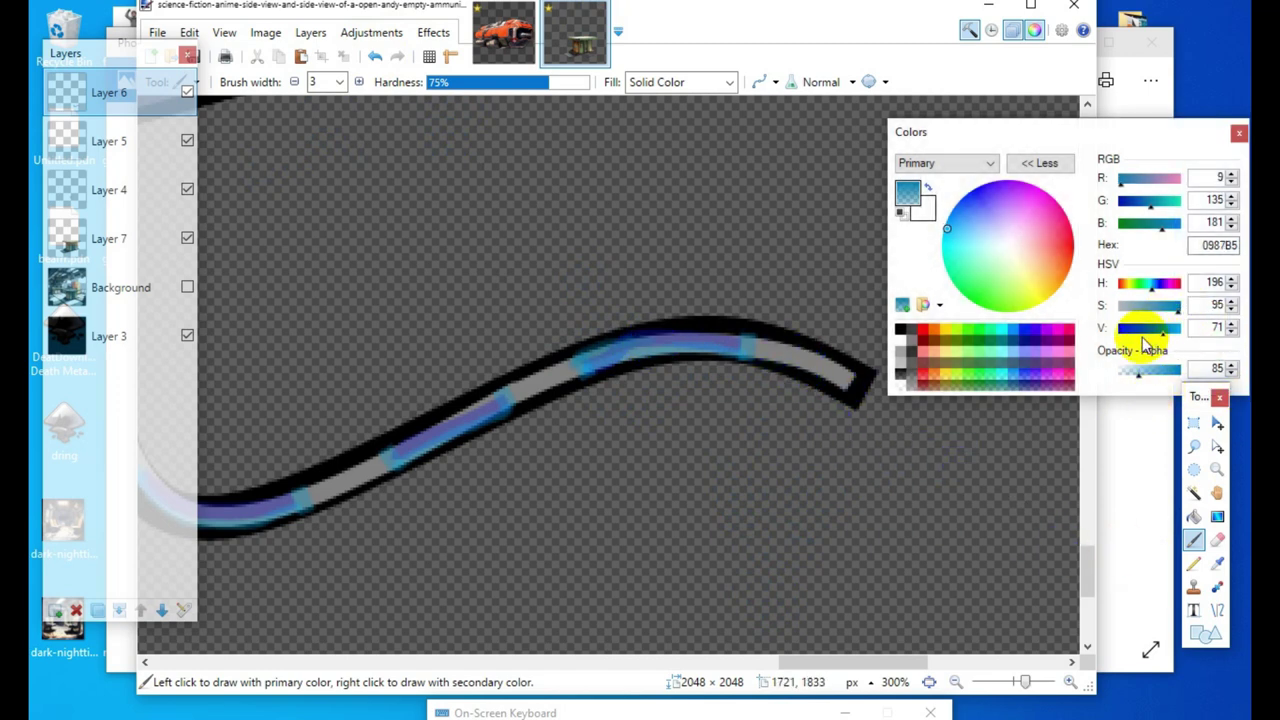
pyautogui.moveTo(1143, 338); pyautogui.dragTo(1123, 337)
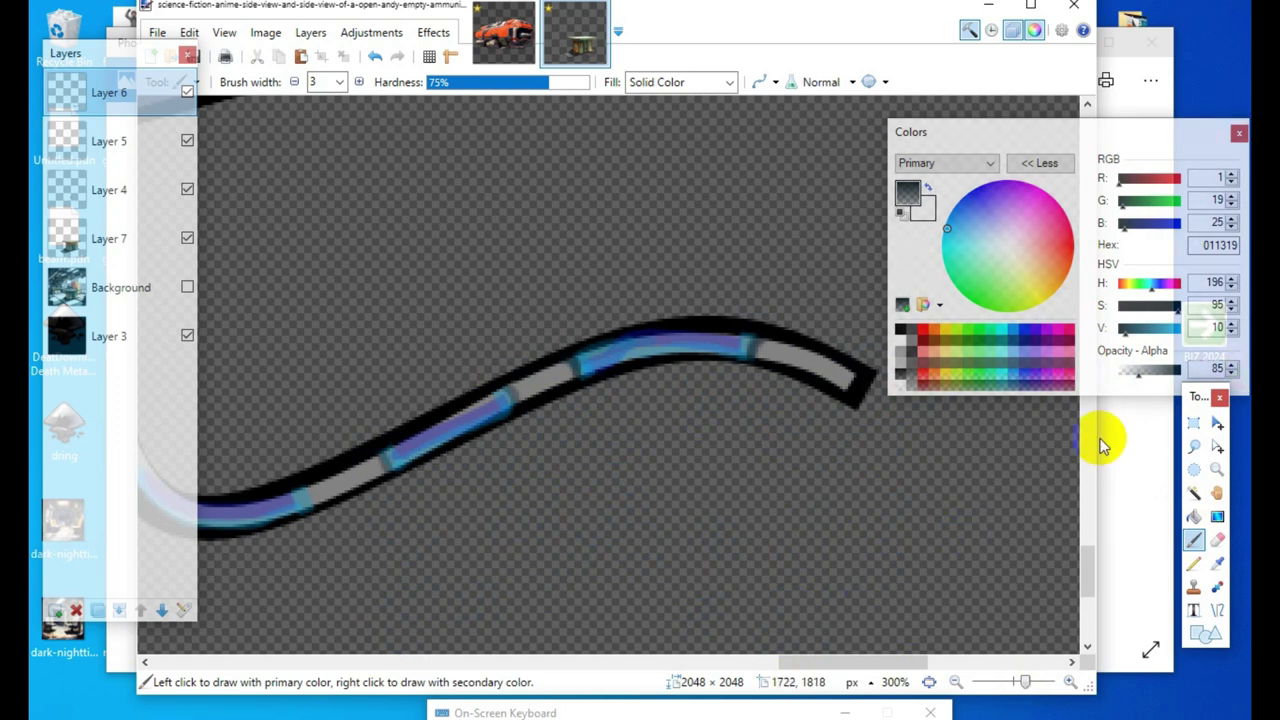
# Step: Draw a 1-pixel-wide opaque black line about 11 pixels long across the mid-curve stripe's lower left end, undoing a 3-pixel-wide attempt
pyautogui.click(903, 207)
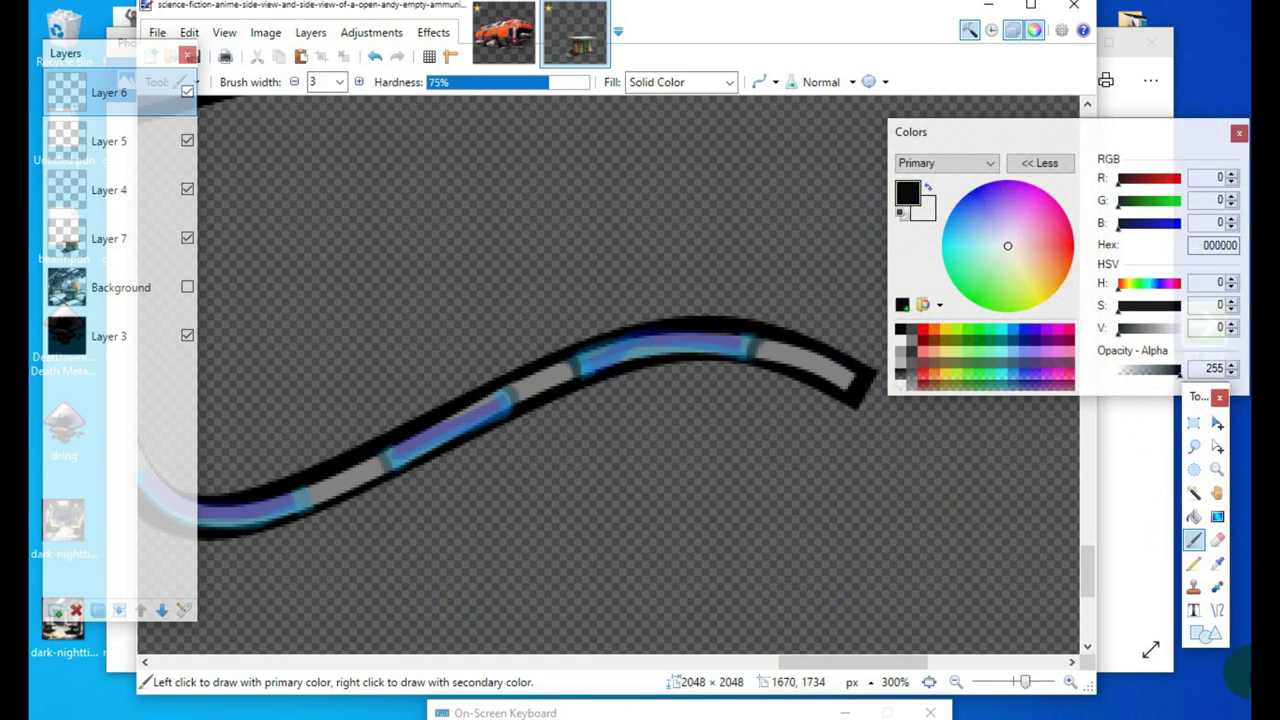
pyautogui.click(1217, 610)
pyautogui.click(350, 81)
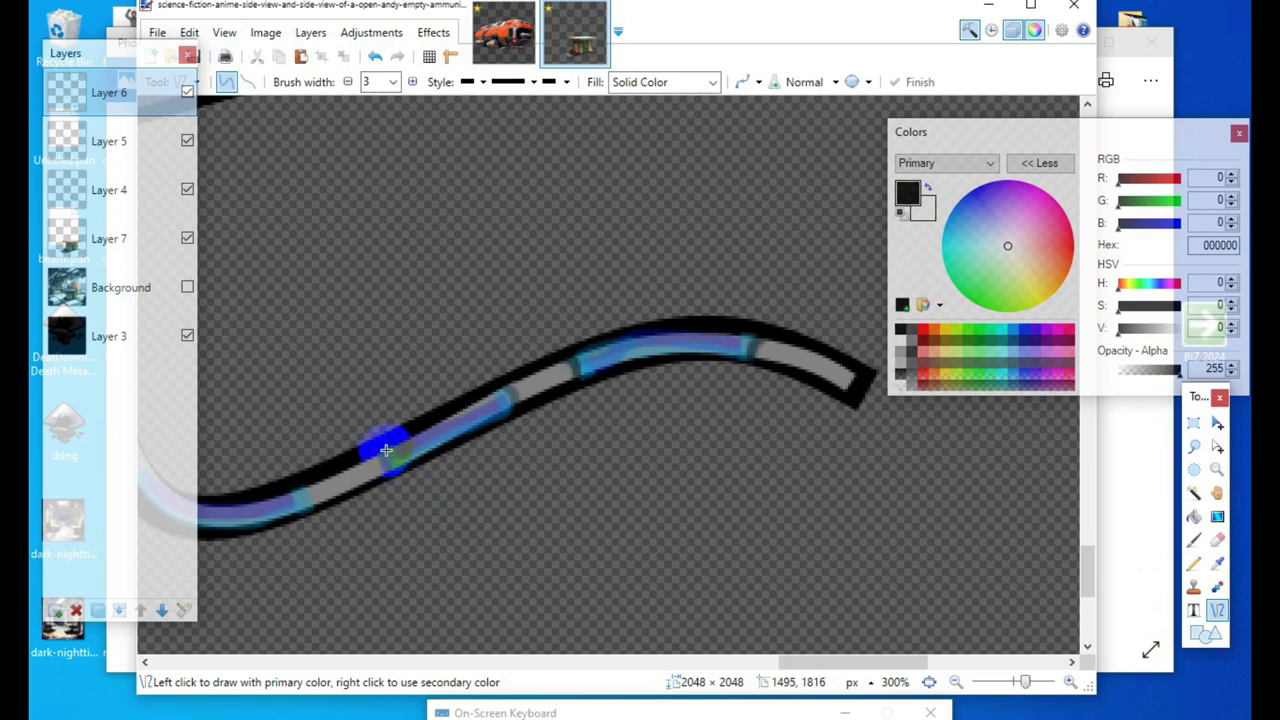
pyautogui.moveTo(381, 449); pyautogui.dragTo(392, 473)
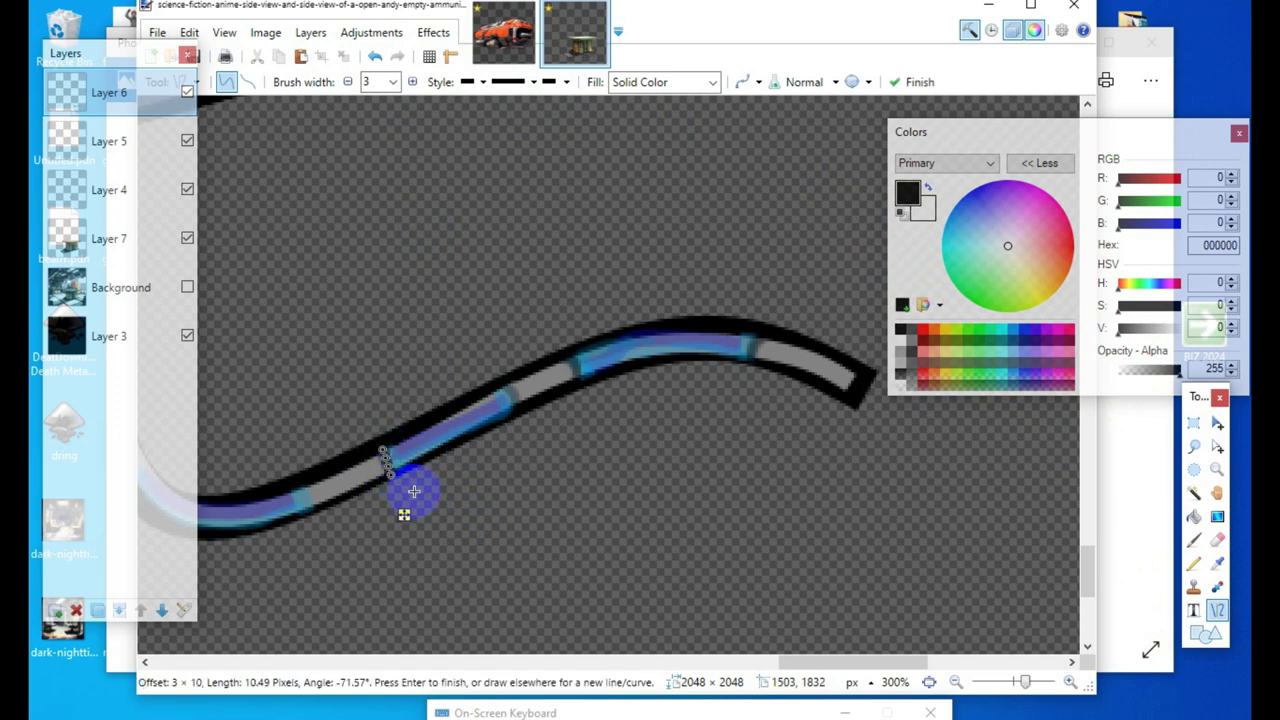
pyautogui.click(374, 56)
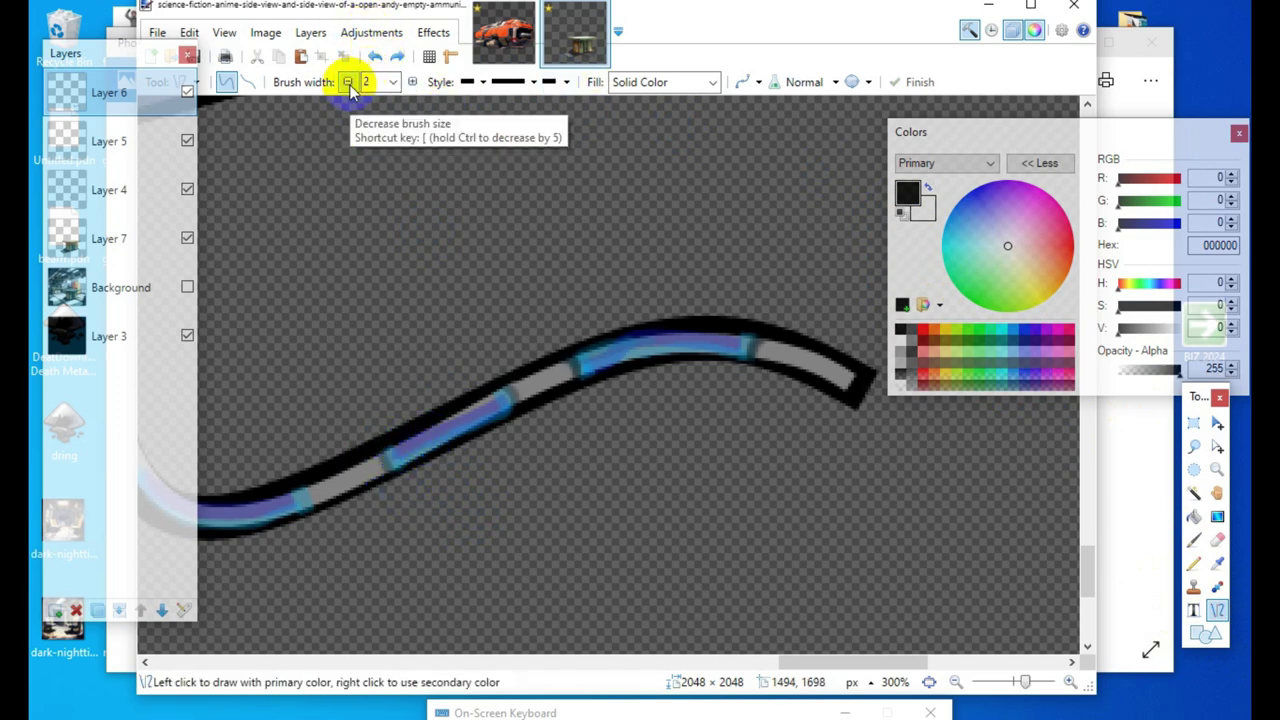
pyautogui.click(347, 81)
pyautogui.click(375, 467)
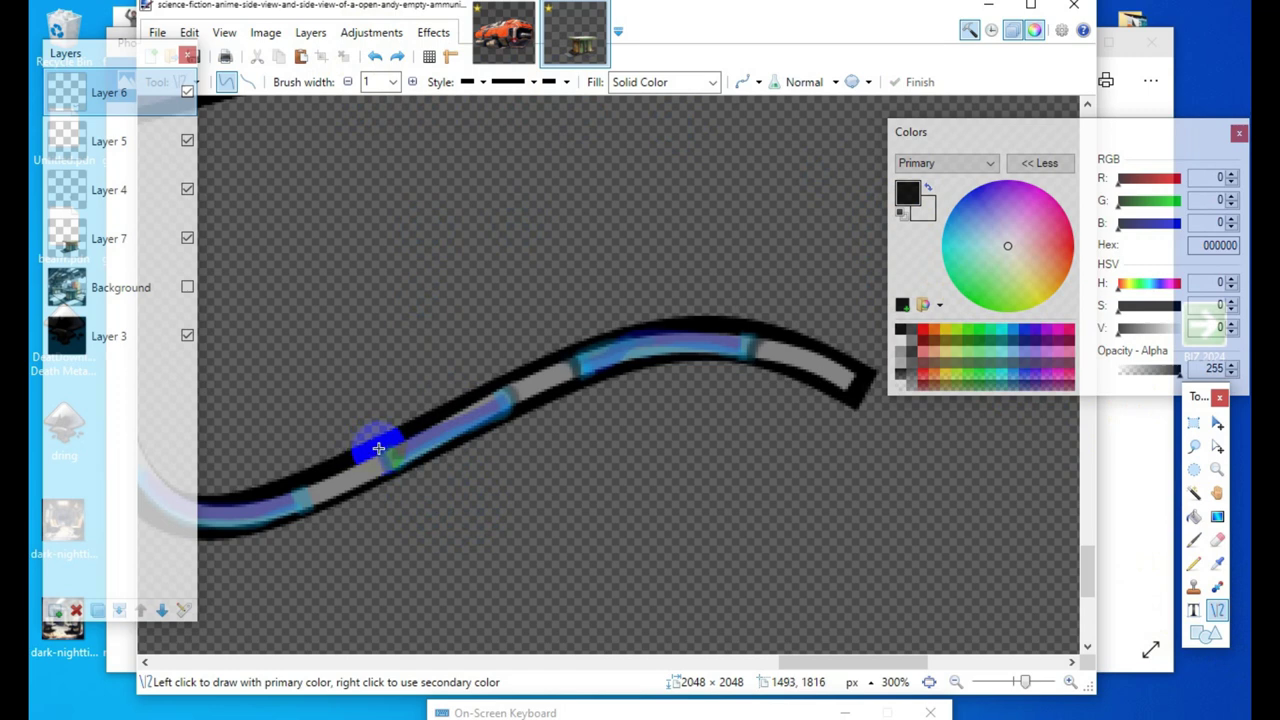
pyautogui.moveTo(378, 448); pyautogui.dragTo(392, 474)
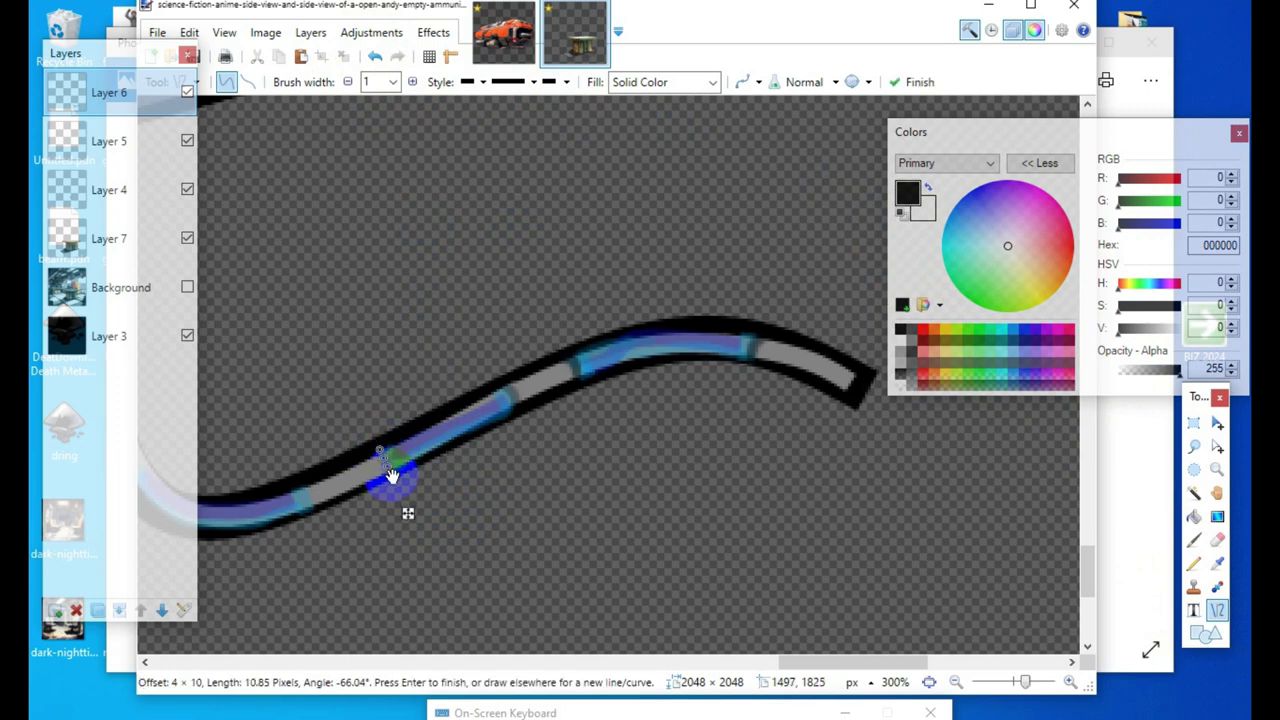
pyautogui.press('Return')
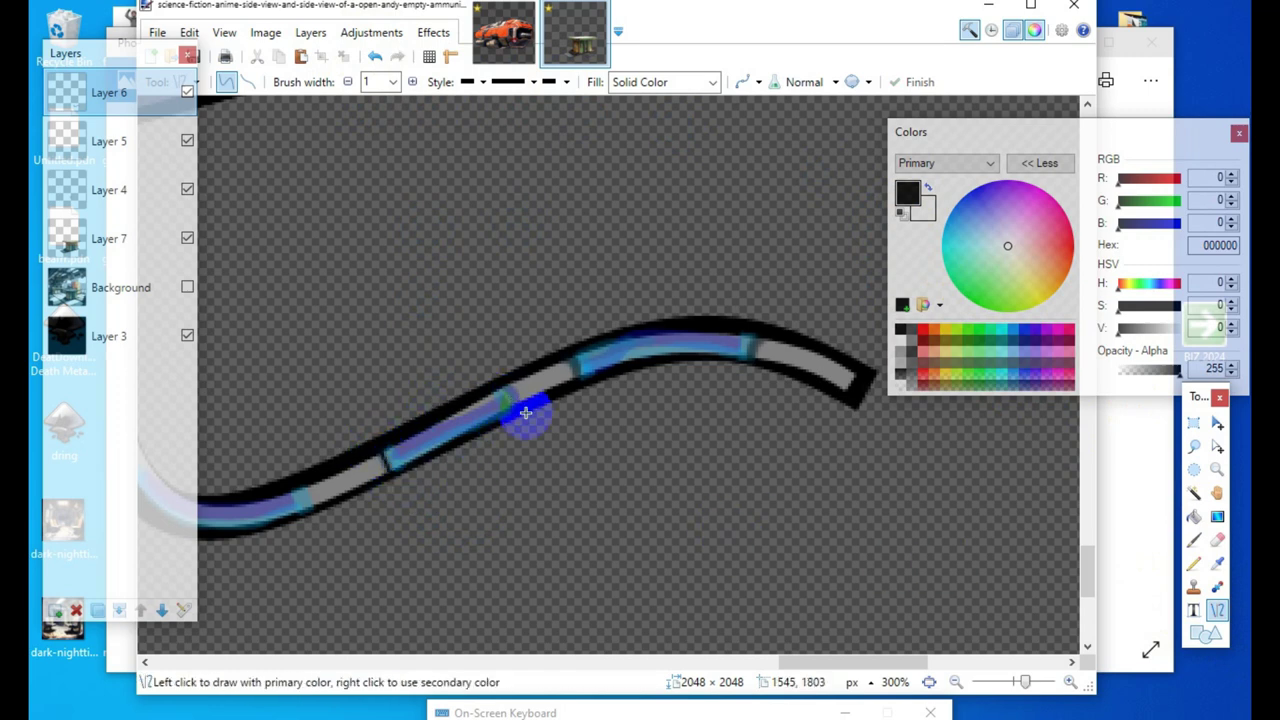
# Step: Draw 1-pixel-wide black lines across the mid-curve stripe's upper right end, about 11 pixels long, and across both outer ends of the right arc stripe
pyautogui.moveTo(501, 382); pyautogui.dragTo(515, 411)
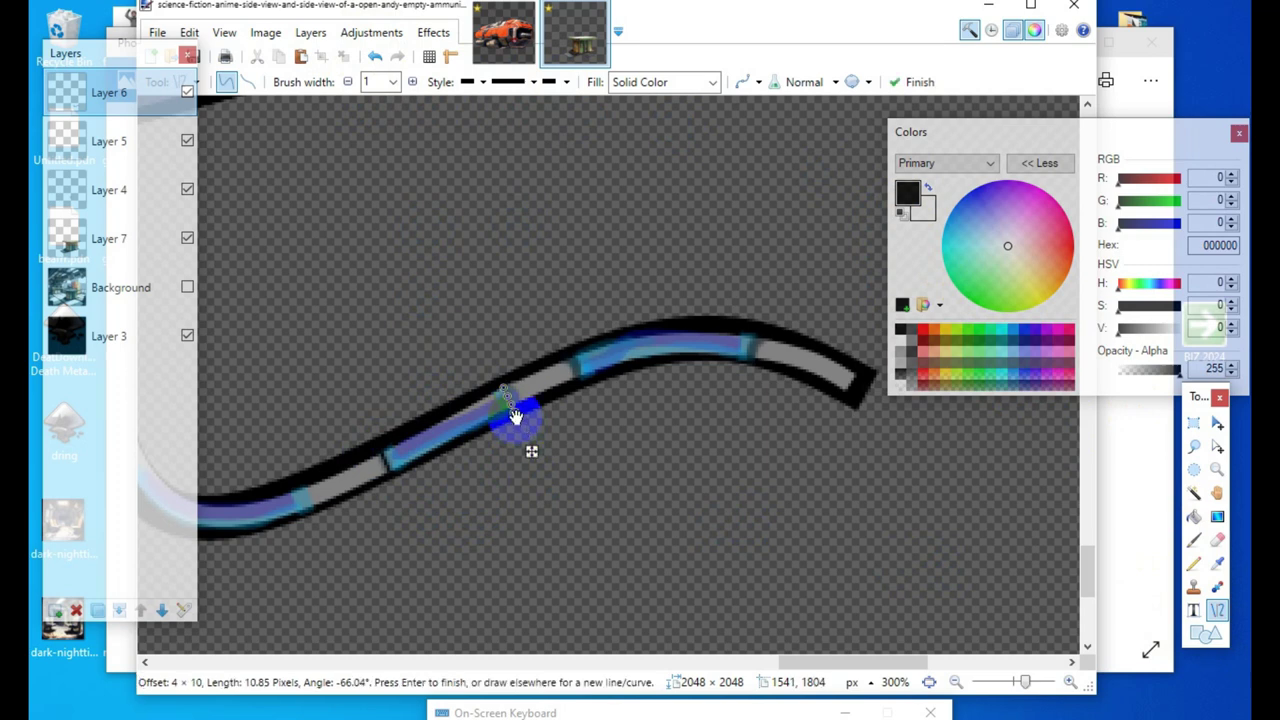
pyautogui.press('Return')
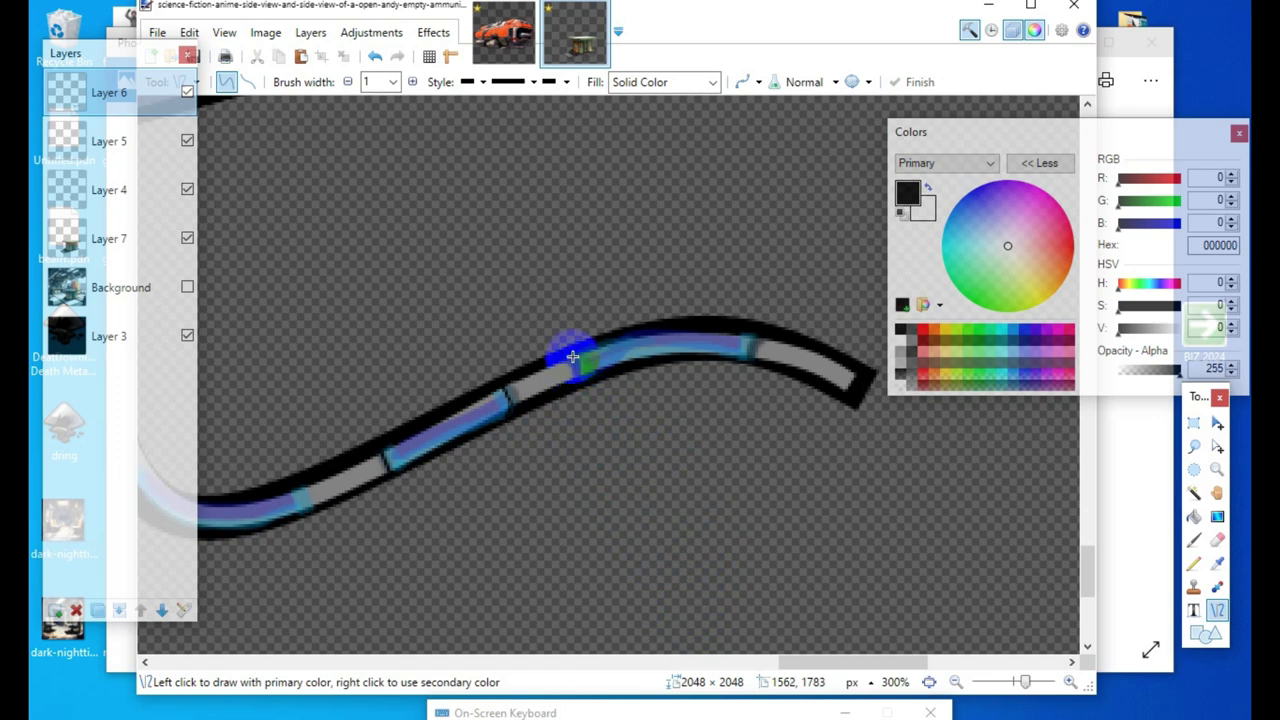
pyautogui.moveTo(572, 356); pyautogui.dragTo(588, 378)
pyautogui.press('Return')
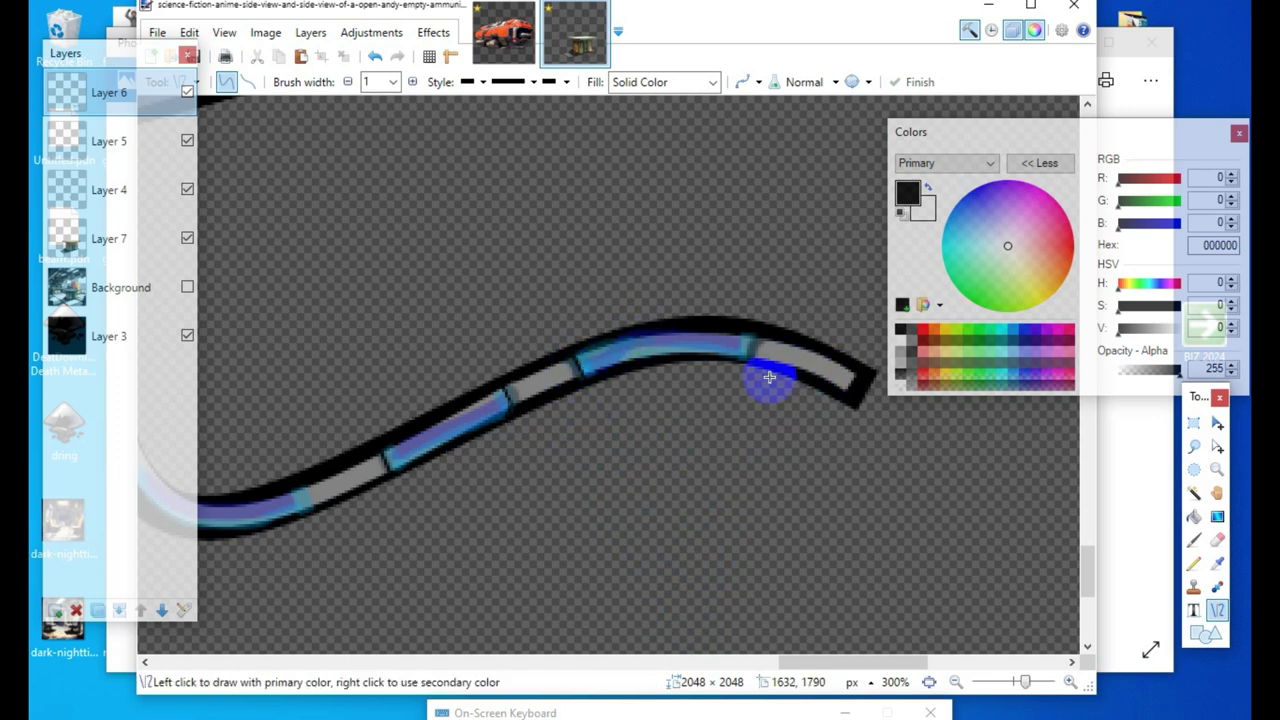
pyautogui.moveTo(746, 358); pyautogui.dragTo(758, 336)
pyautogui.press('Return')
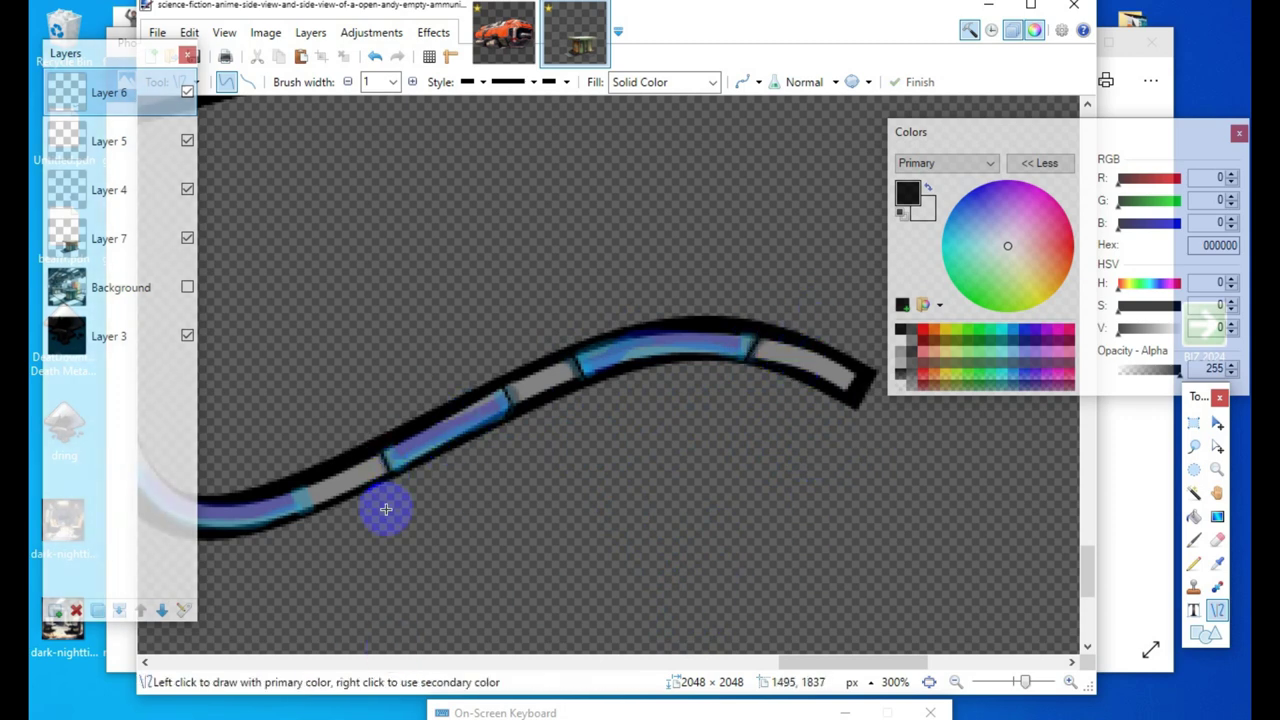
# Step: Outline the cyan caps at both ends of the bottom curve stripe with 1-pixel-wide black lines across the cable
pyautogui.moveTo(303, 481)
pyautogui.mouseDown()
pyautogui.moveTo(313, 506)
pyautogui.moveTo(296, 513)
pyautogui.mouseUp()
pyautogui.press('Return')
pyautogui.press('Return')
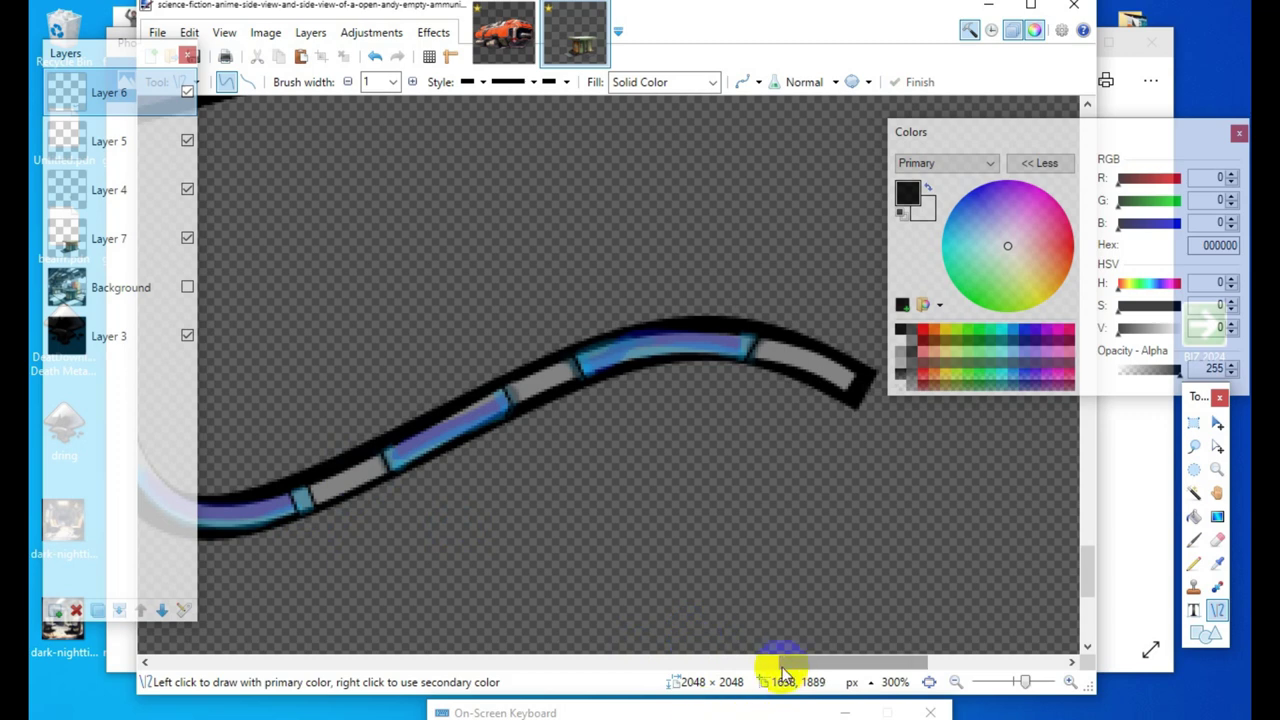
pyautogui.moveTo(812, 676); pyautogui.dragTo(760, 680)
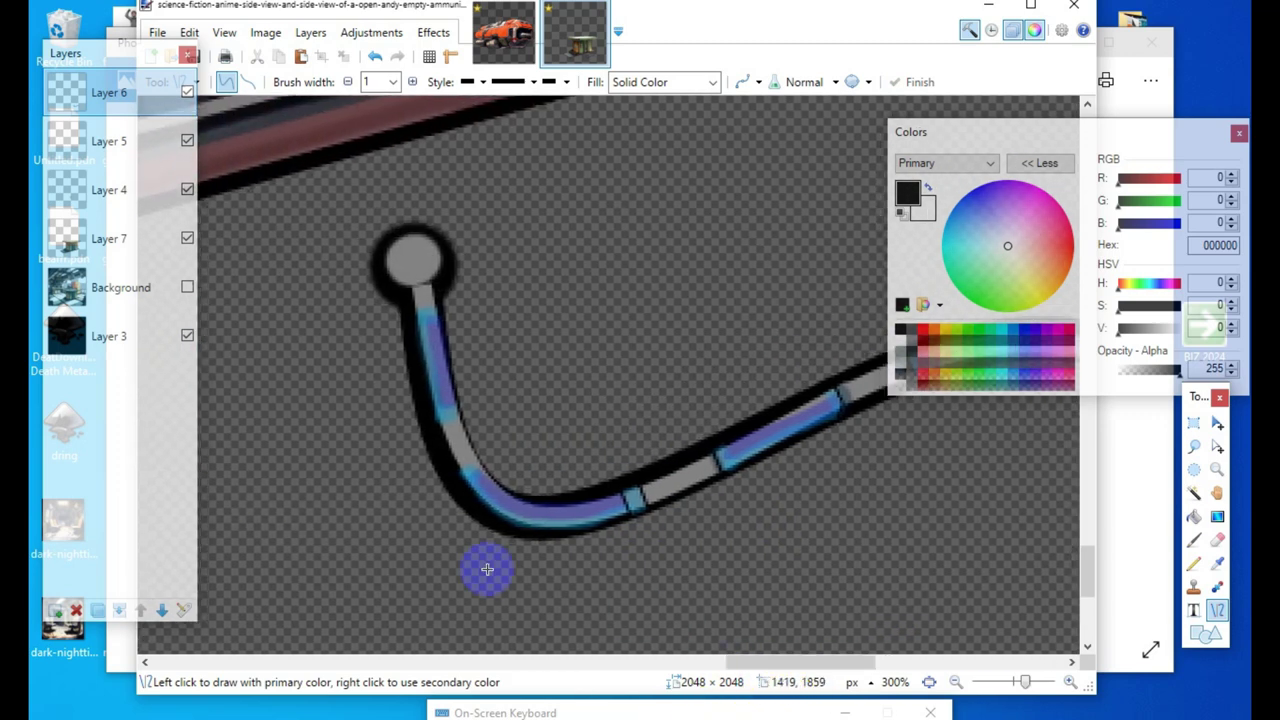
pyautogui.moveTo(455, 471)
pyautogui.mouseDown()
pyautogui.moveTo(479, 460)
pyautogui.moveTo(486, 474)
pyautogui.mouseUp()
pyautogui.press('Return')
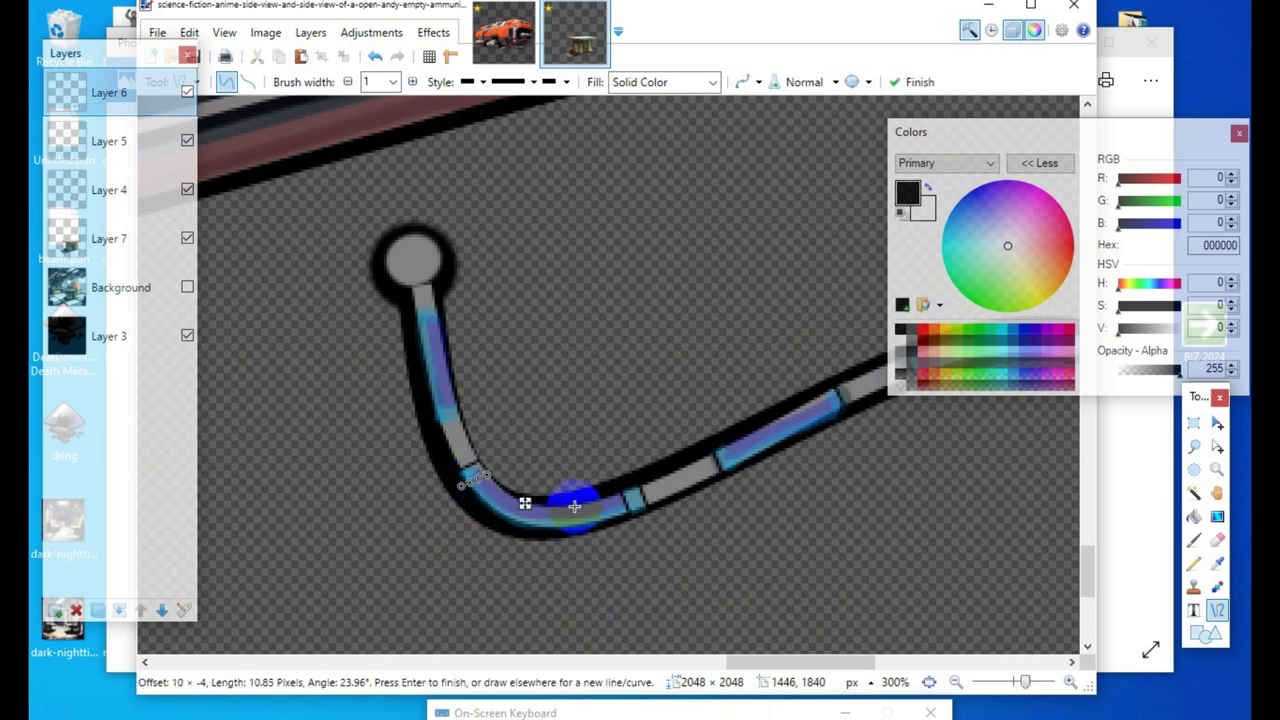
pyautogui.press('Return')
# Step: Draw black lines across the cable just below its round end, about 17 pixels long, and across the upper left stripe's lower end, about 9 pixels long
pyautogui.moveTo(406, 288); pyautogui.dragTo(444, 285)
pyautogui.press('Return')
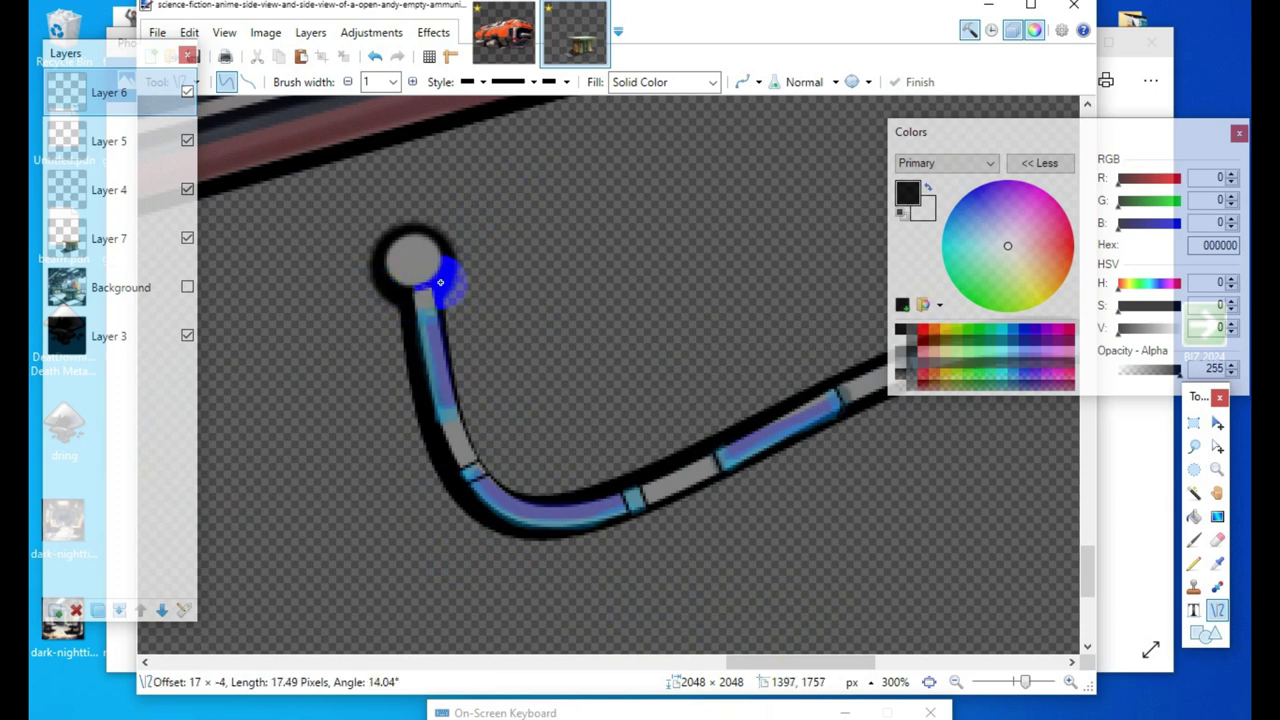
pyautogui.press('Return')
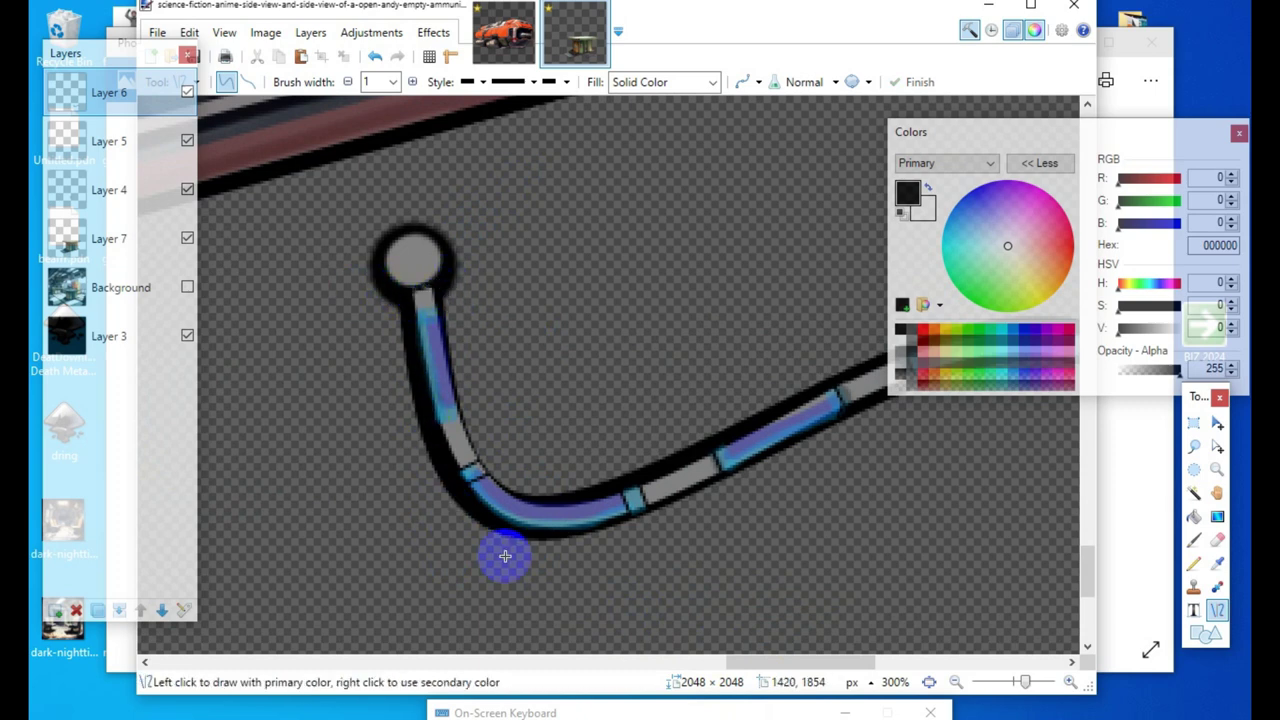
pyautogui.moveTo(441, 422); pyautogui.dragTo(458, 417)
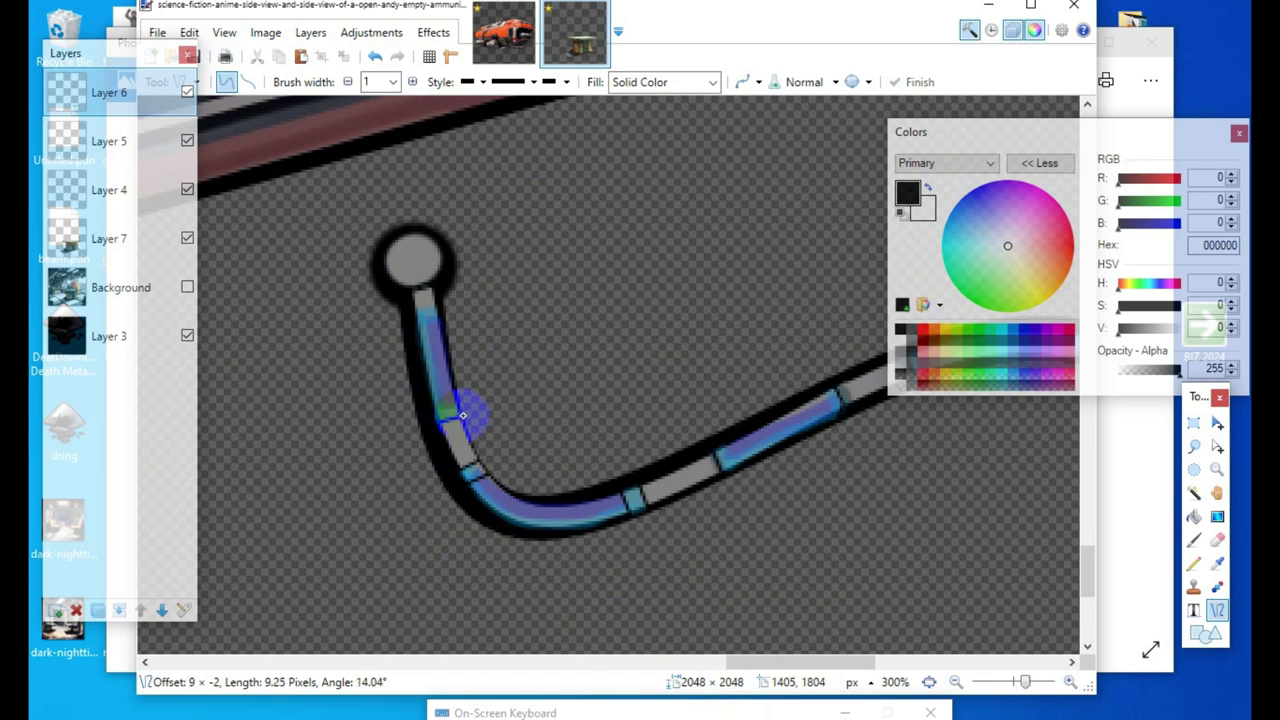
pyautogui.press('Return')
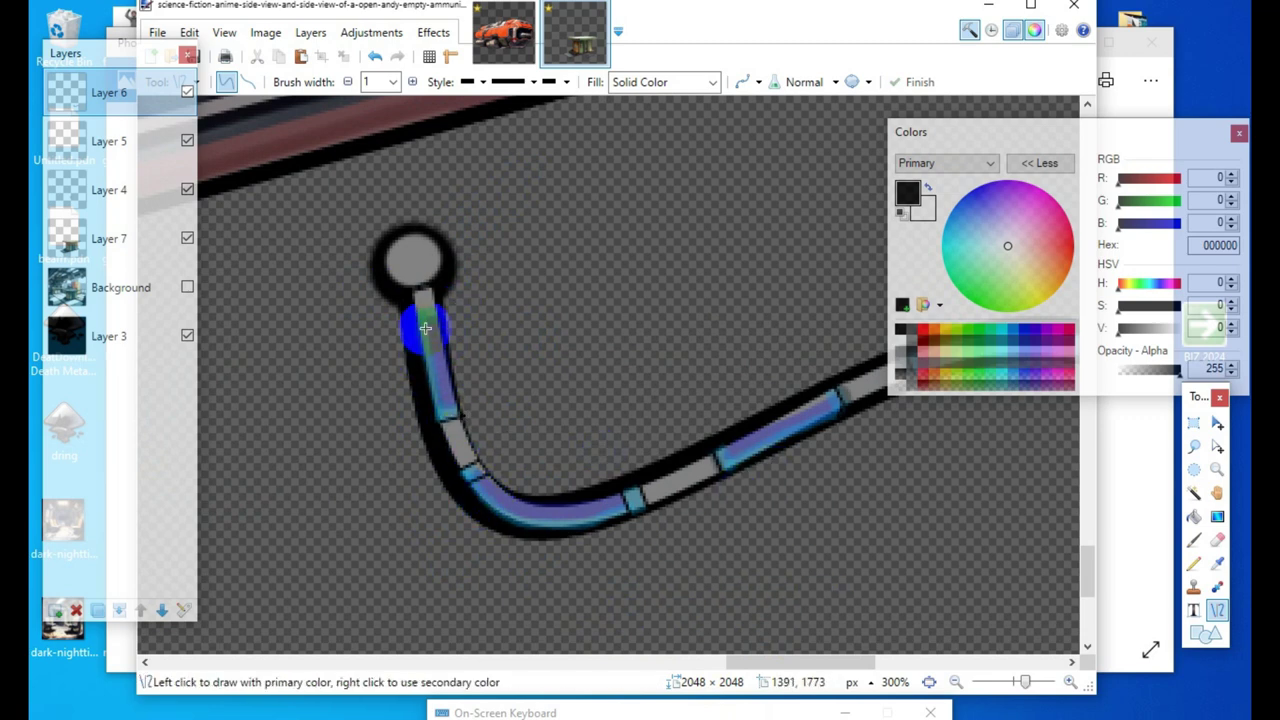
# Step: Draw black lines about 11 and 12 pixels long on both sides of the upper left stripe's top cap and one along its bottom cap's inner edge
pyautogui.moveTo(411, 327); pyautogui.dragTo(438, 322)
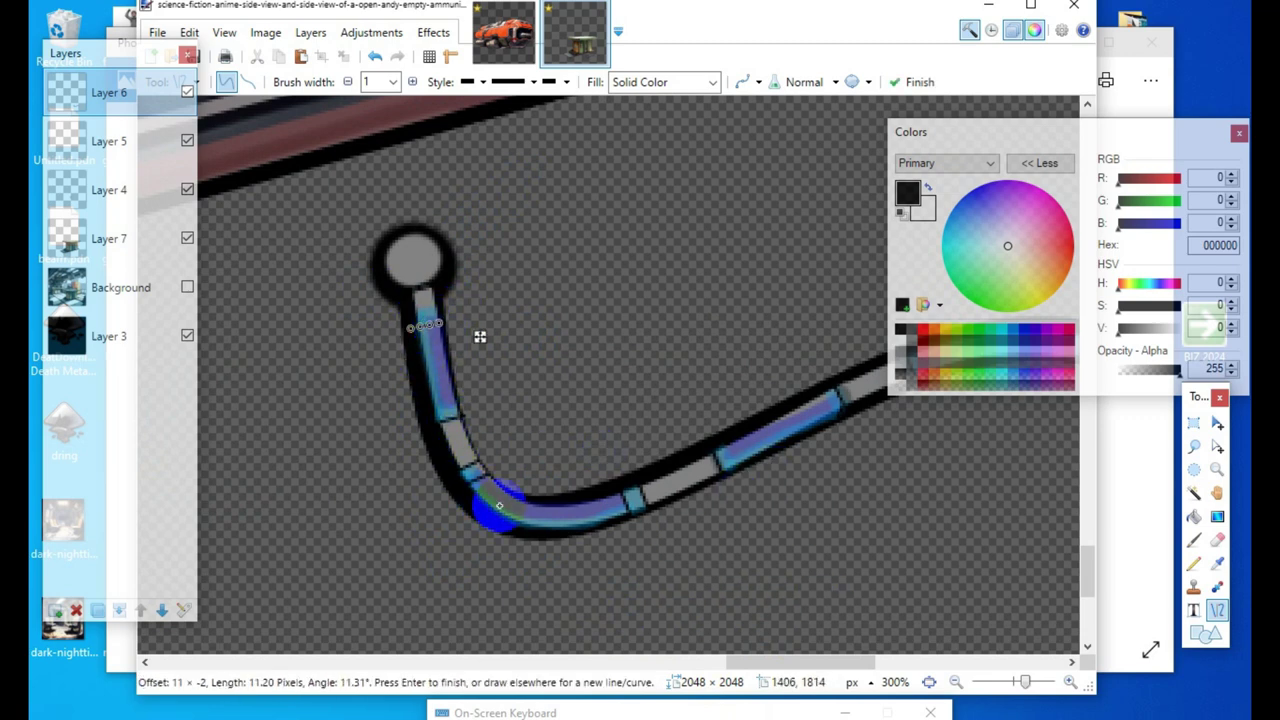
pyautogui.press('Return')
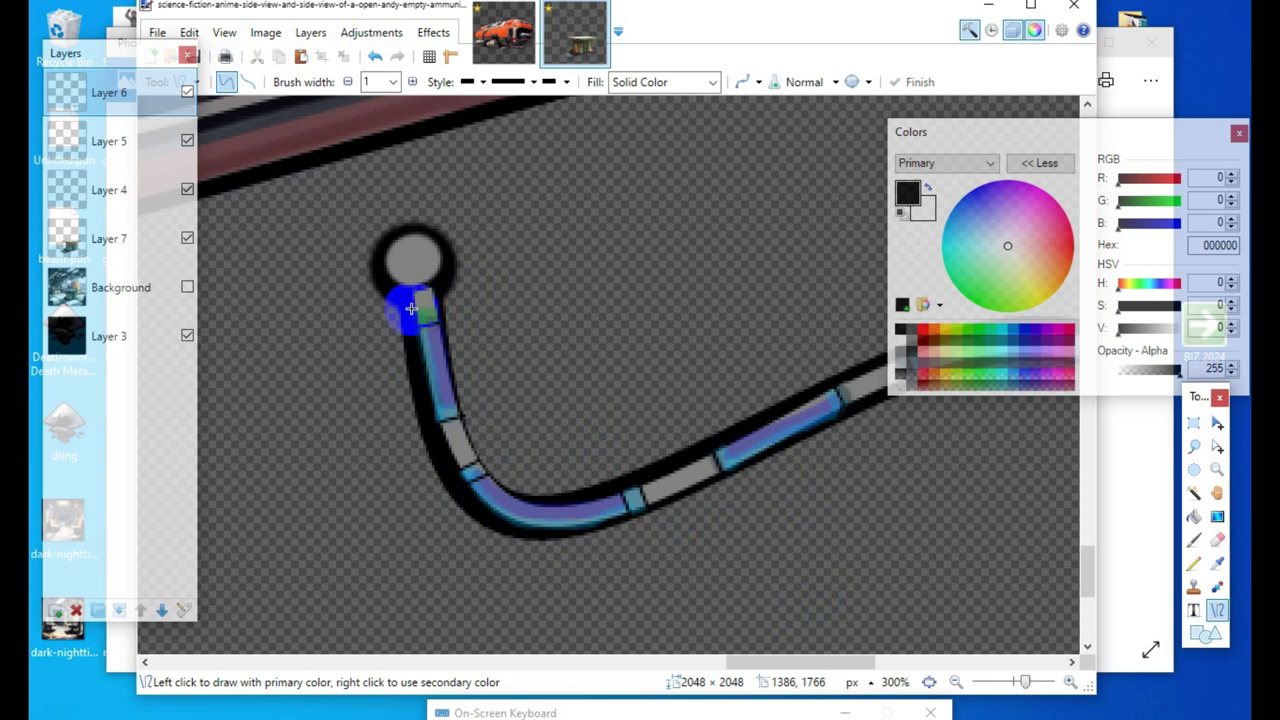
pyautogui.moveTo(411, 309); pyautogui.dragTo(447, 309)
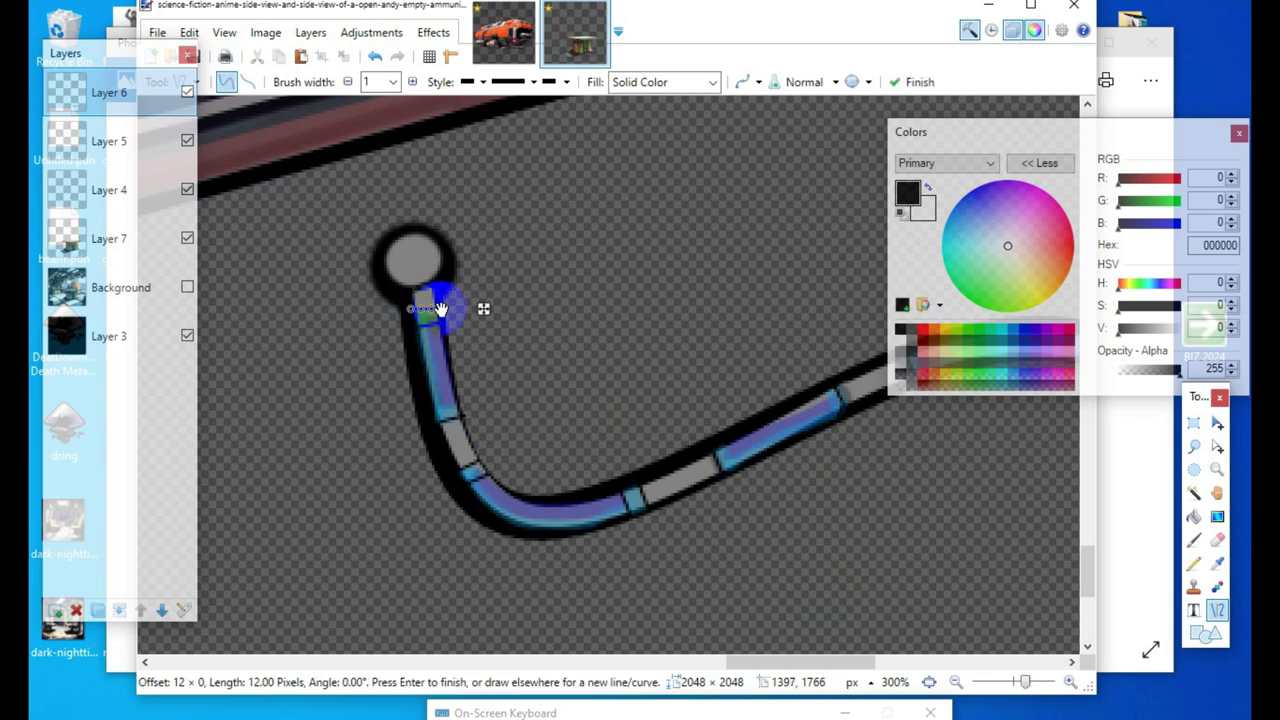
pyautogui.click(475, 524)
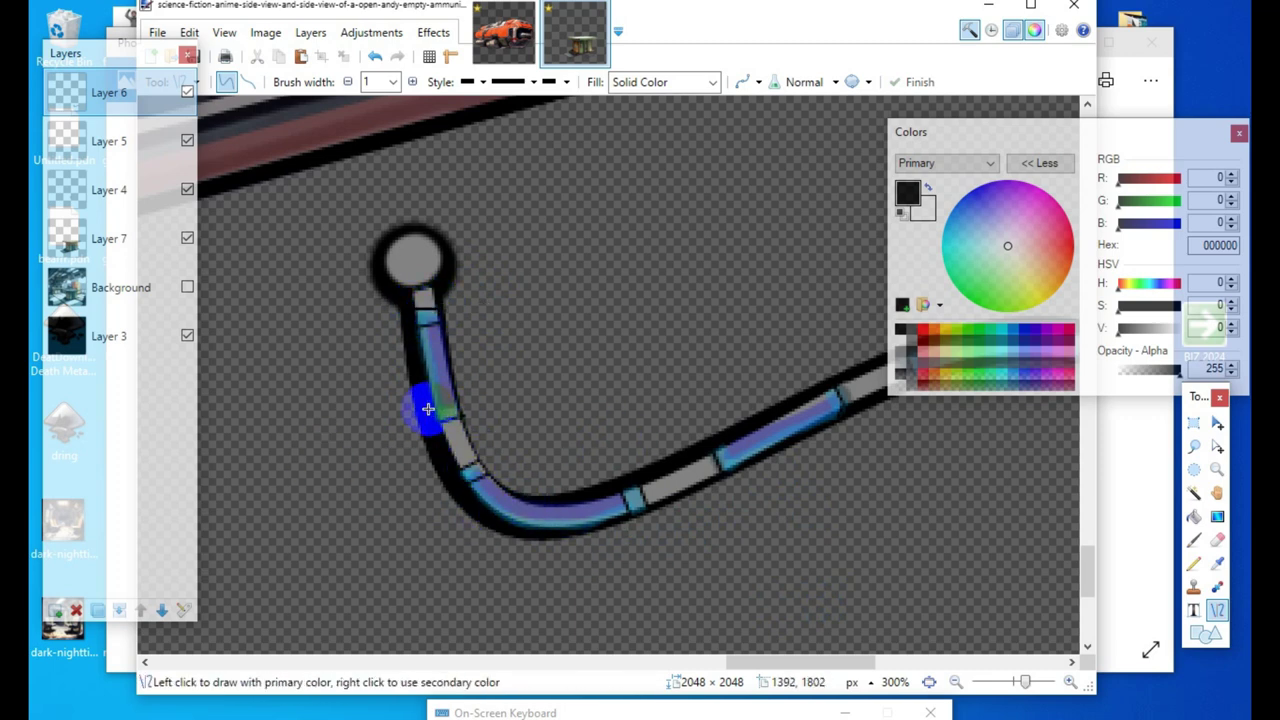
pyautogui.moveTo(427, 409); pyautogui.dragTo(458, 403)
pyautogui.click(678, 505)
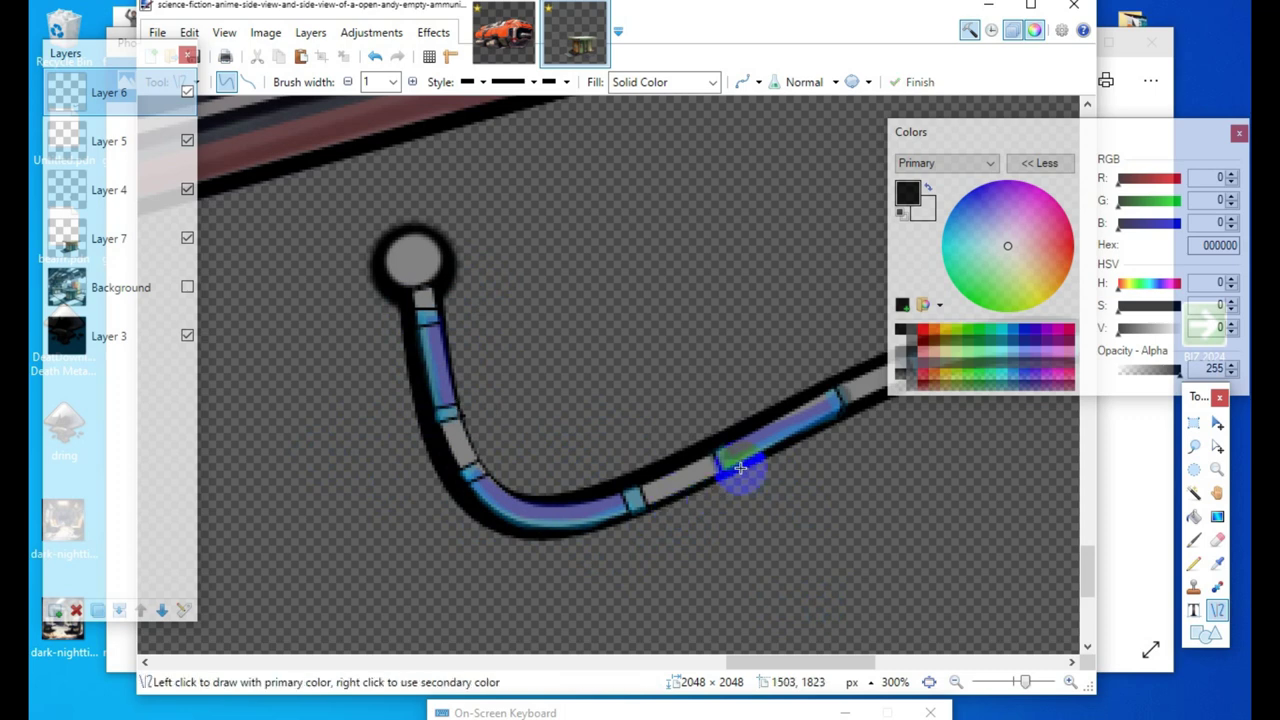
# Step: Draw black separator lines along the inner edges of the cyan caps at both ends of the mid-curve stripe and the right arc stripe
pyautogui.moveTo(740, 467)
pyautogui.mouseDown()
pyautogui.moveTo(727, 461)
pyautogui.moveTo(738, 463)
pyautogui.mouseUp()
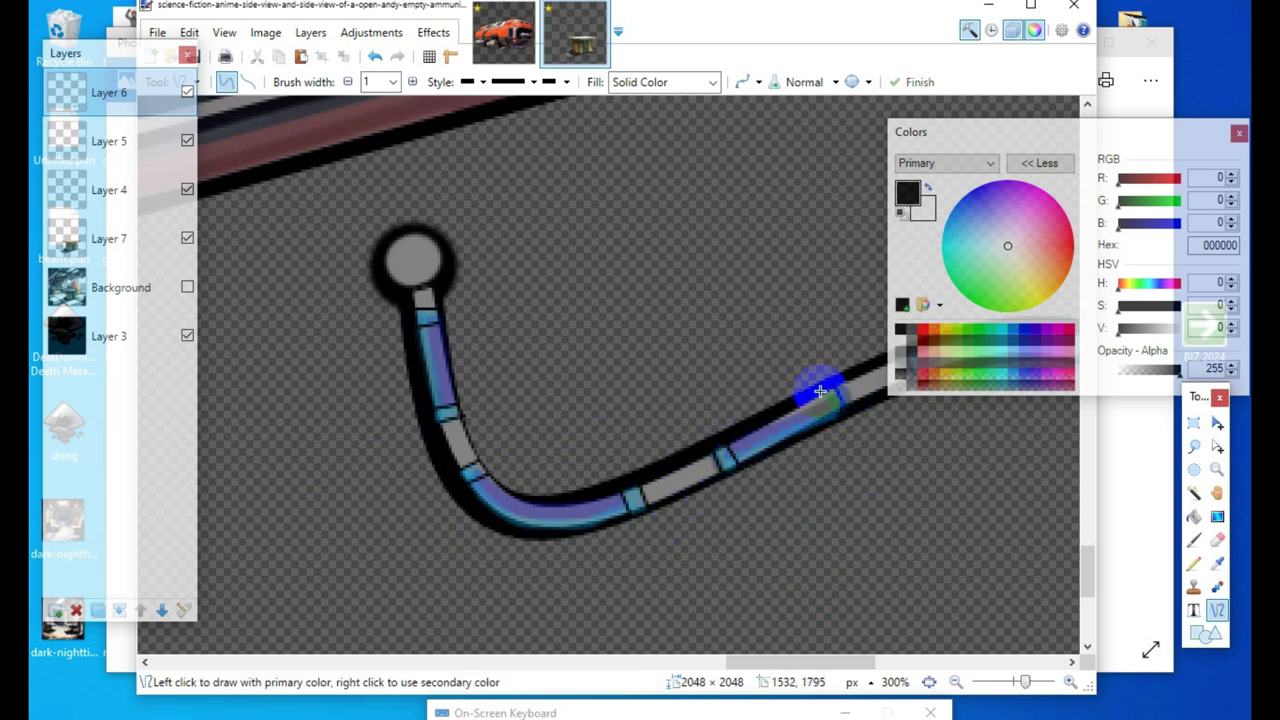
pyautogui.moveTo(817, 396); pyautogui.dragTo(829, 416)
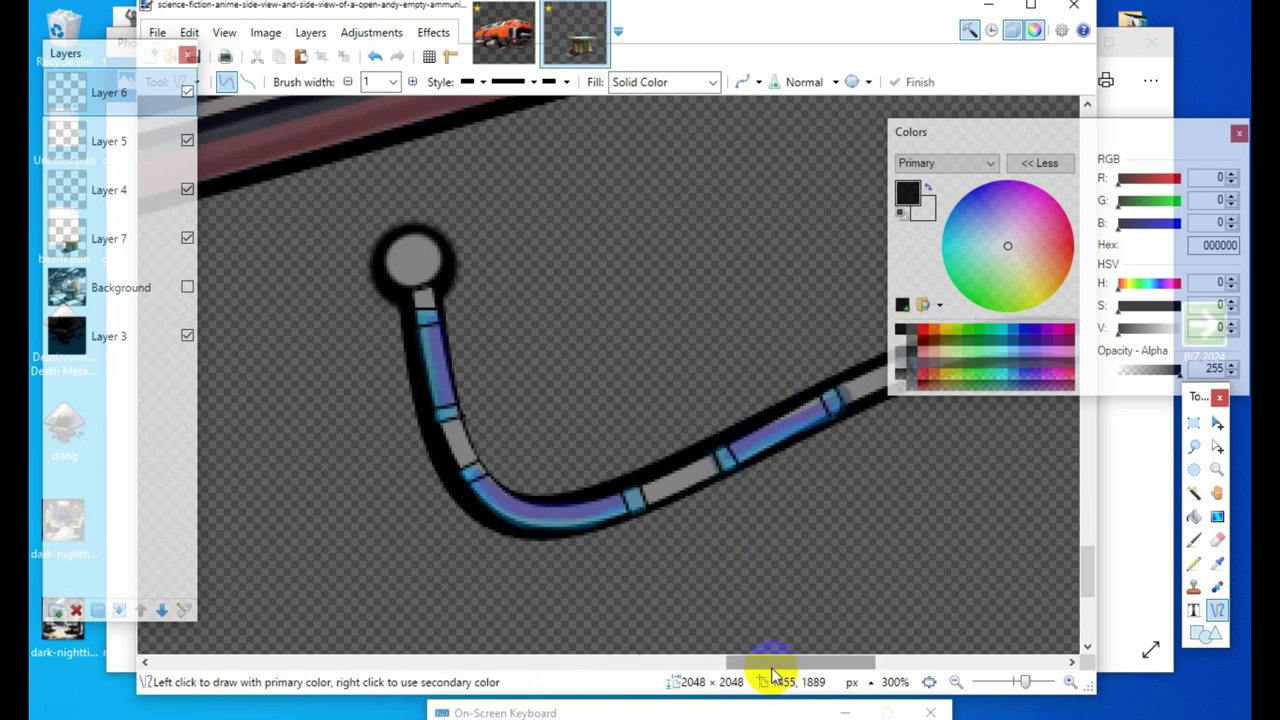
pyautogui.moveTo(772, 662); pyautogui.dragTo(815, 662)
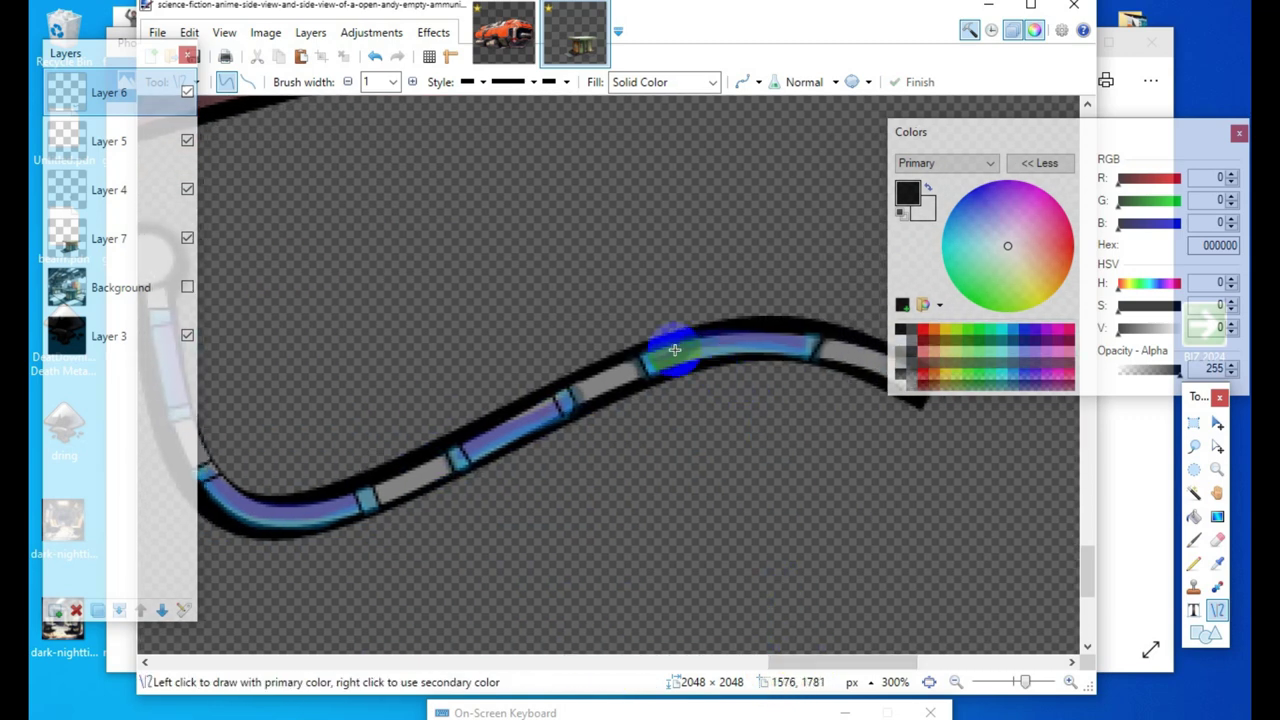
pyautogui.moveTo(651, 347); pyautogui.dragTo(663, 372)
pyautogui.press('Return')
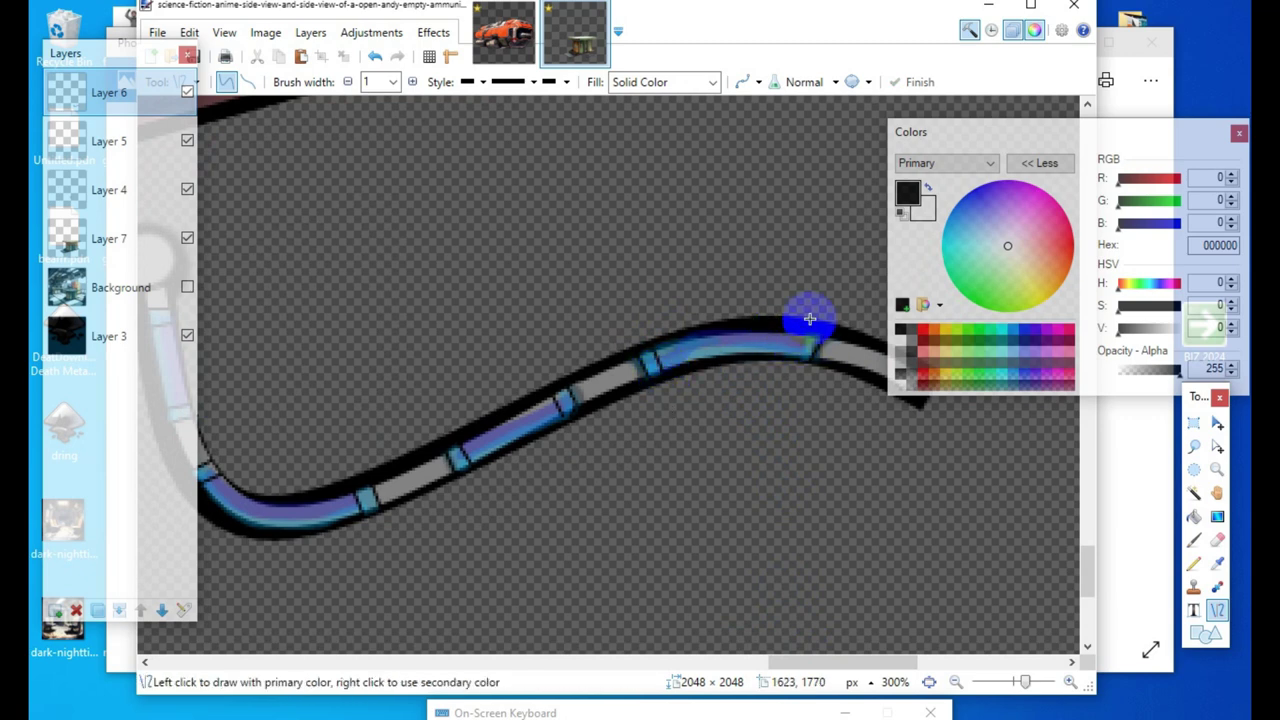
pyautogui.moveTo(807, 325); pyautogui.dragTo(795, 353)
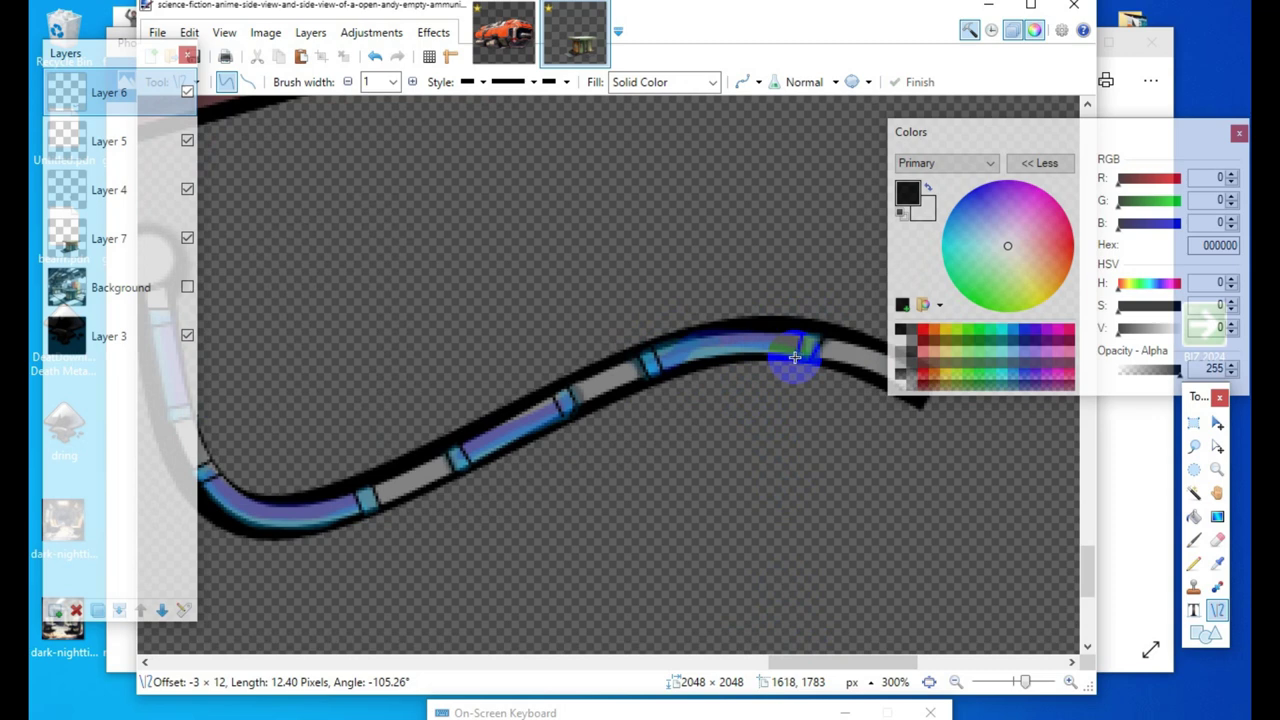
pyautogui.moveTo(795, 357); pyautogui.dragTo(795, 357)
pyautogui.press('Return')
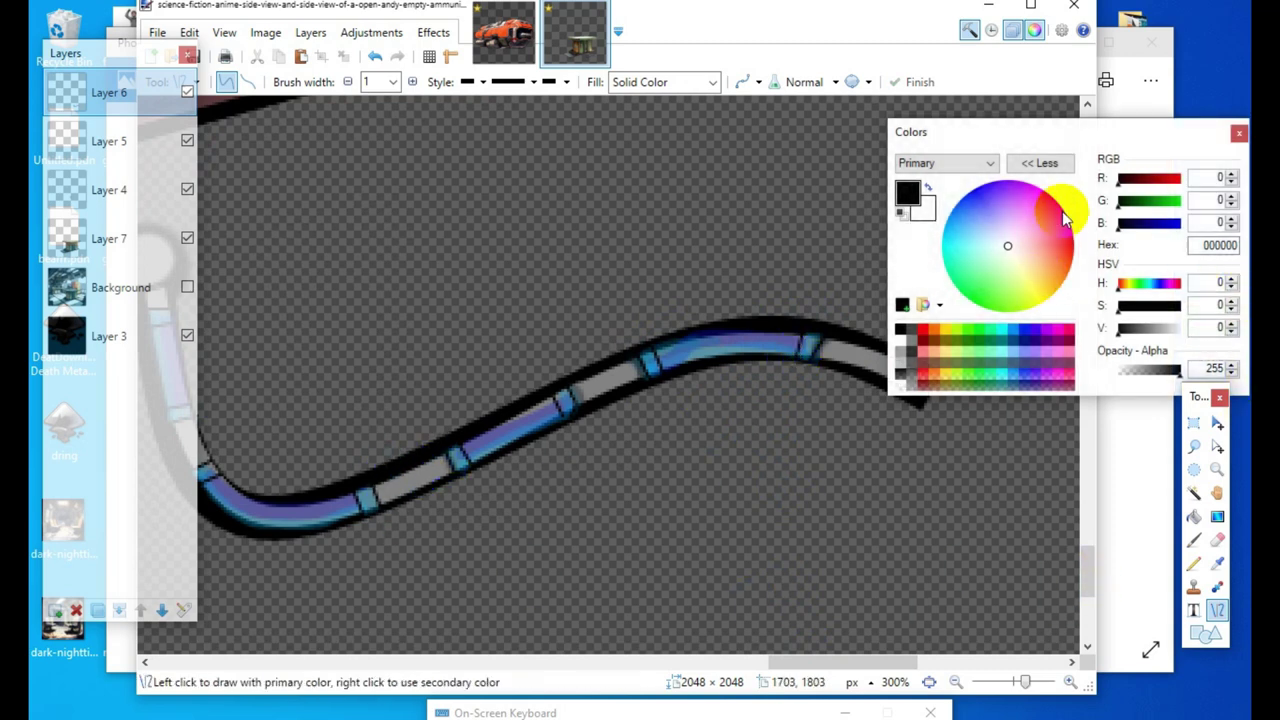
# Step: Try a 1-pixel-wide Paintbrush stroke in D2E0DF, opacity 85, on the mid-curve stripe and undo it
pyautogui.moveTo(1143, 223); pyautogui.dragTo(1173, 204)
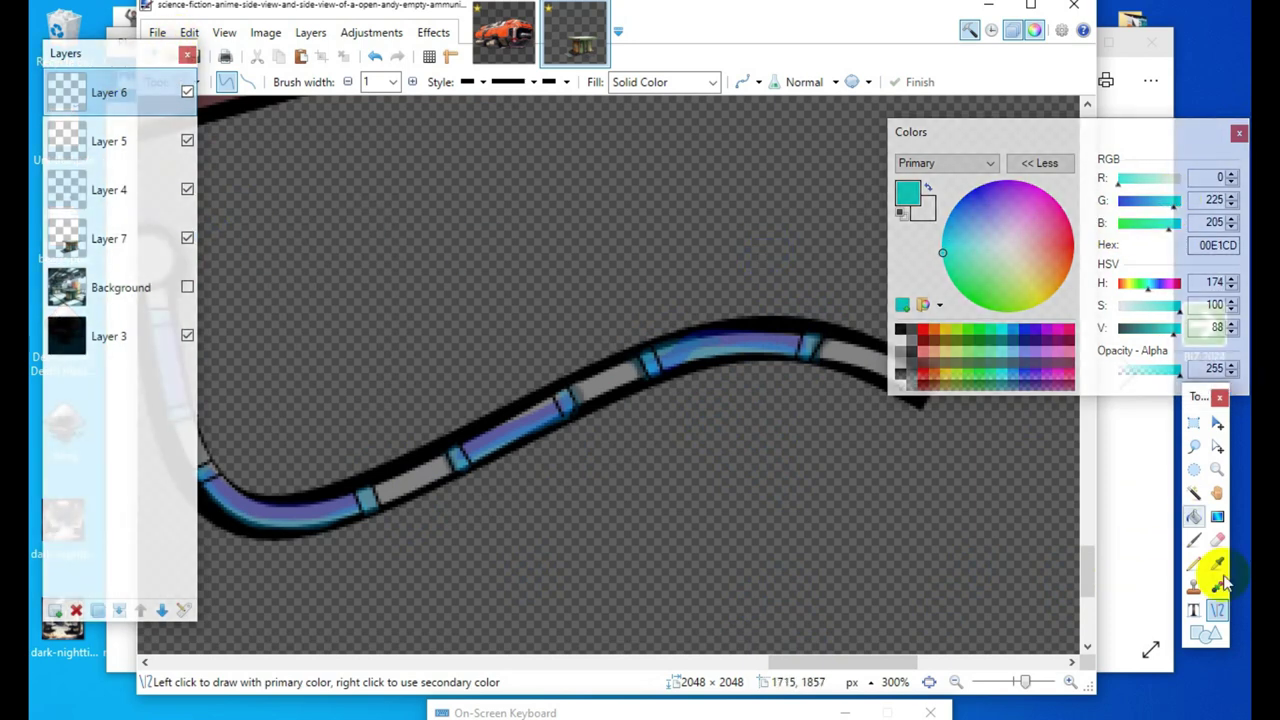
pyautogui.click(1195, 540)
pyautogui.moveTo(1177, 305); pyautogui.dragTo(1122, 305)
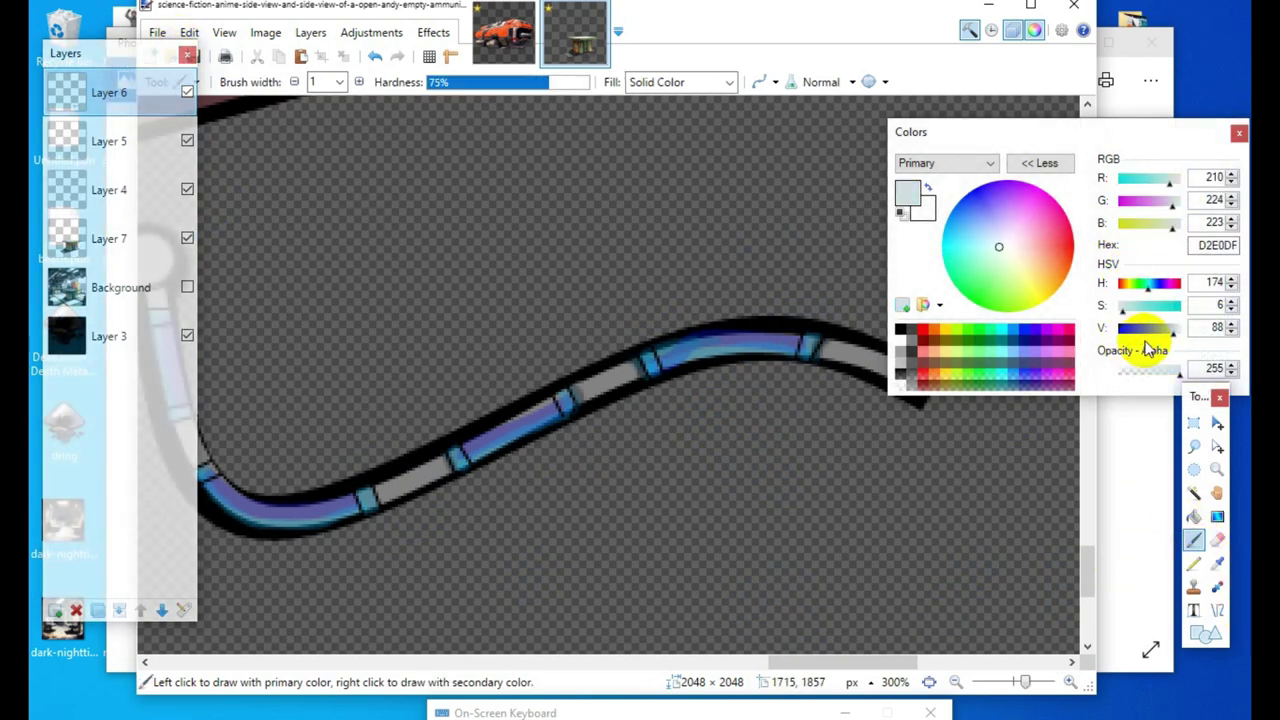
pyautogui.moveTo(1143, 370); pyautogui.dragTo(1139, 379)
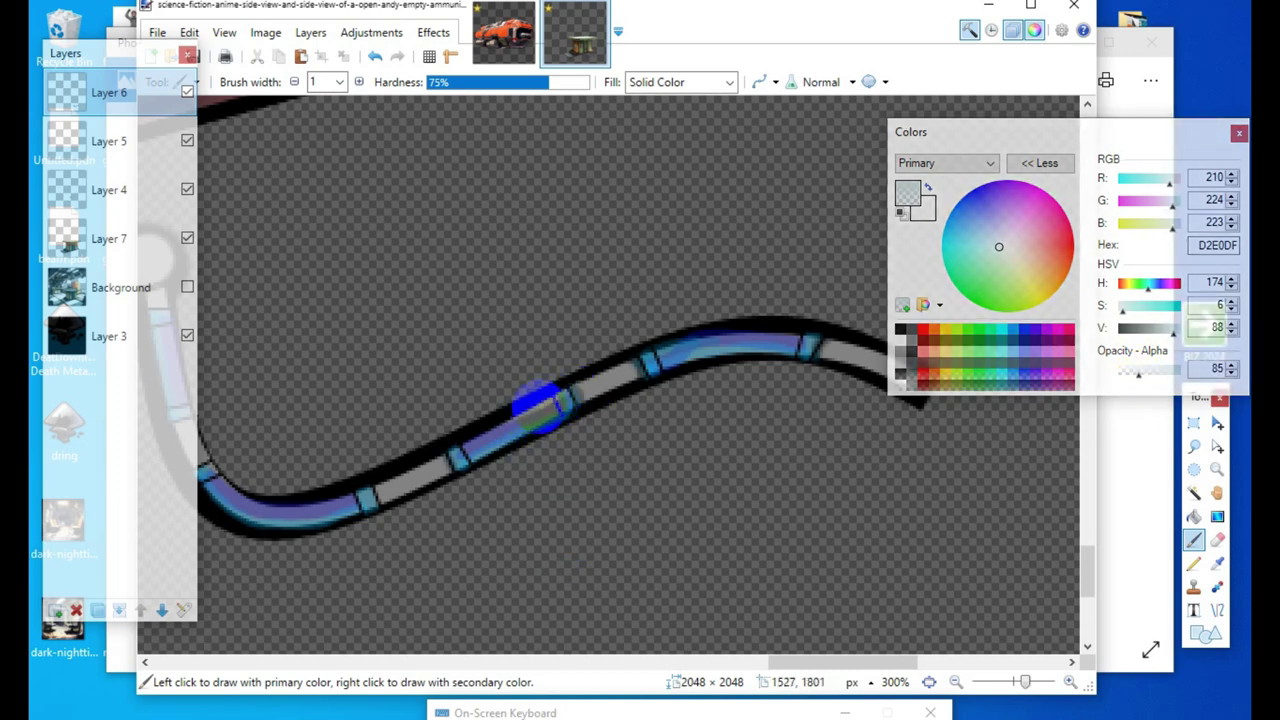
pyautogui.click(374, 56)
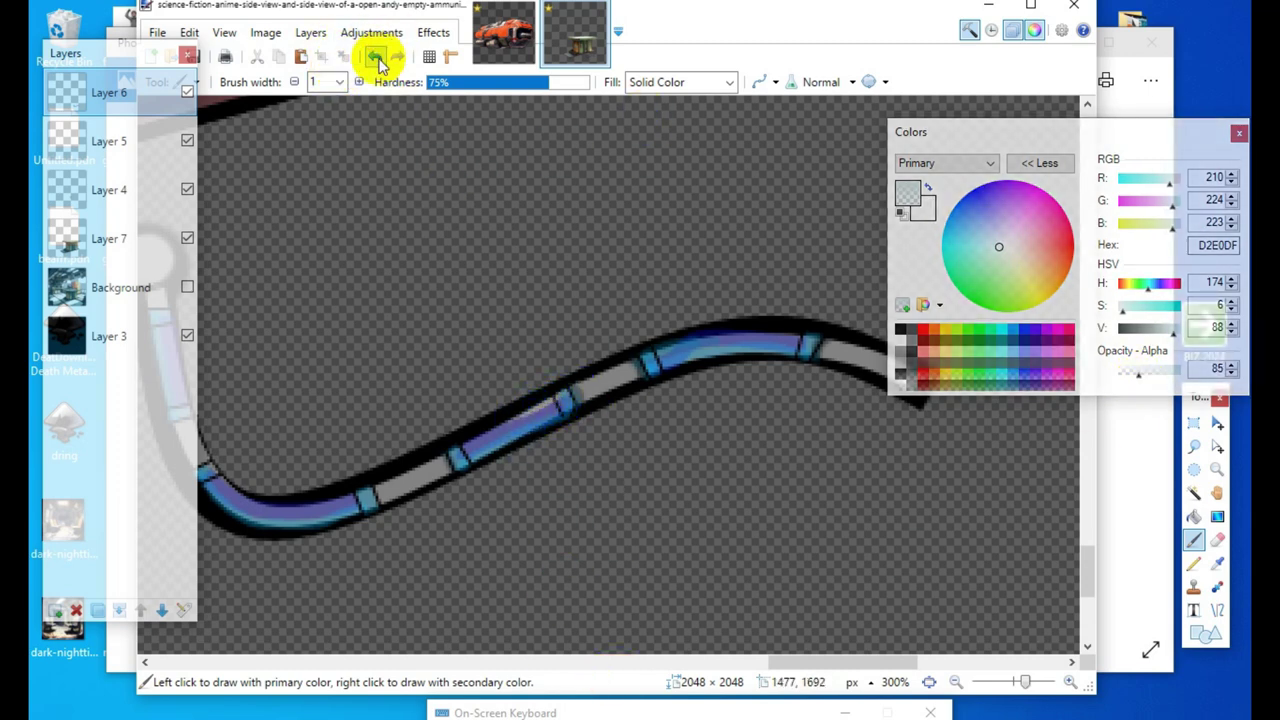
# Step: Paint 4-pixel-wide 4CE0D1 highlights, opacity 85, over the mid-curve stripe, undoing a stroke on the right arc stripe
pyautogui.click(360, 82)
pyautogui.click(360, 82)
pyautogui.click(360, 82)
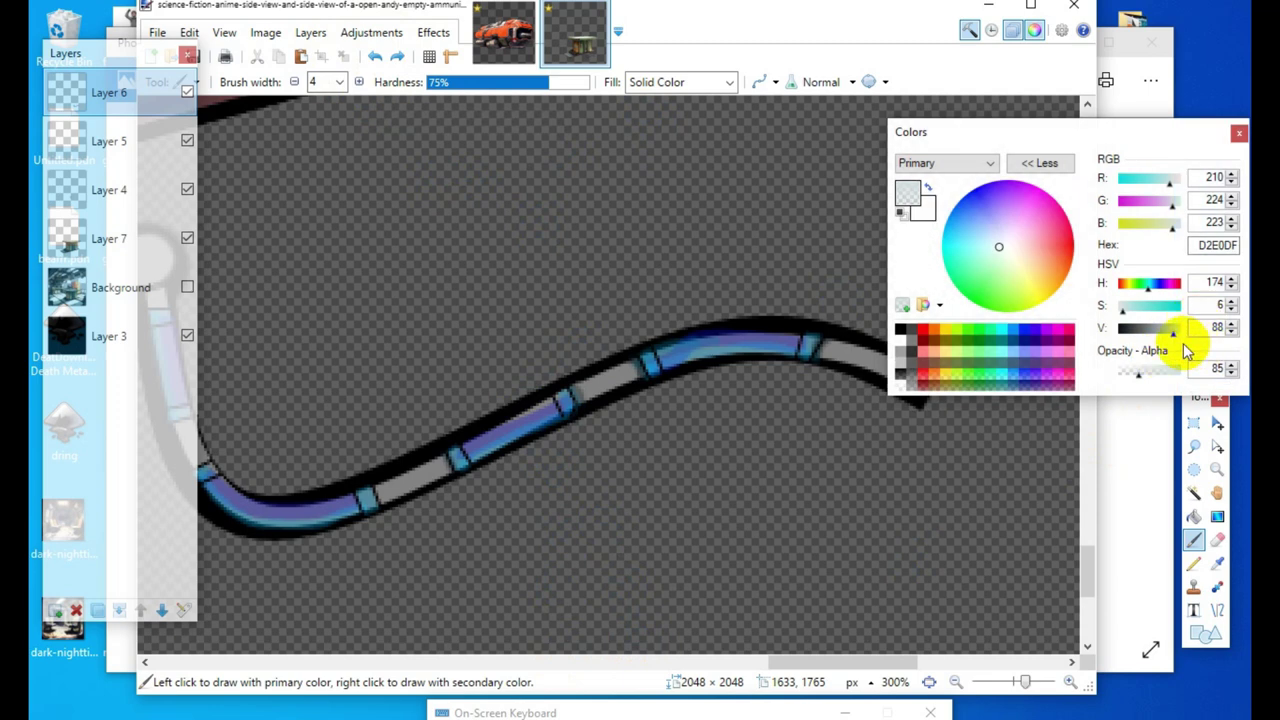
pyautogui.click(1123, 306)
pyautogui.moveTo(1123, 306); pyautogui.dragTo(1163, 315)
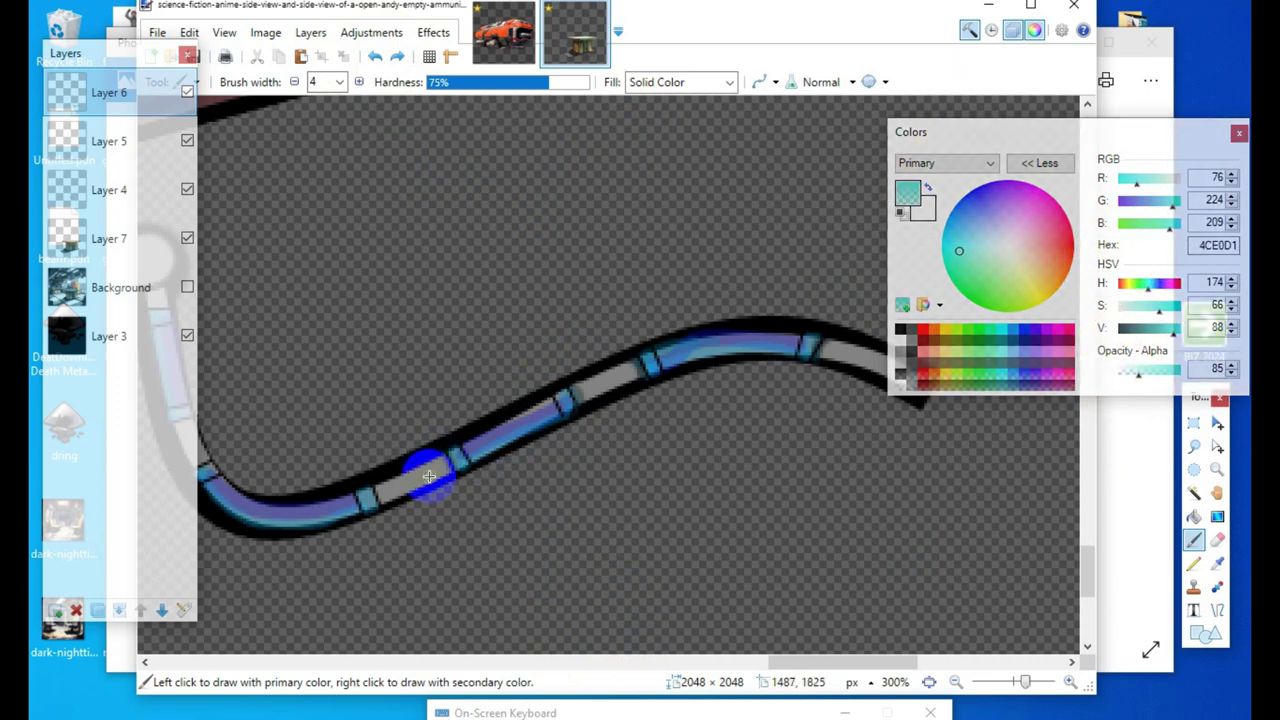
pyautogui.moveTo(525, 438); pyautogui.dragTo(463, 447)
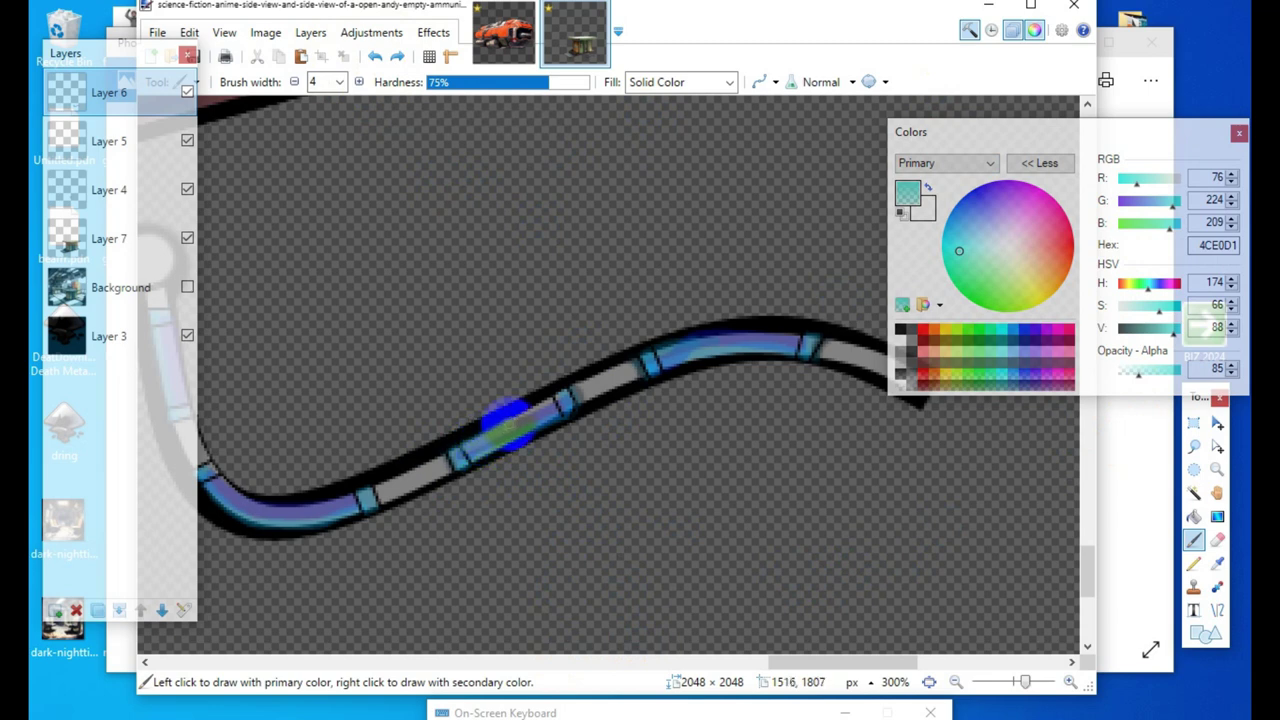
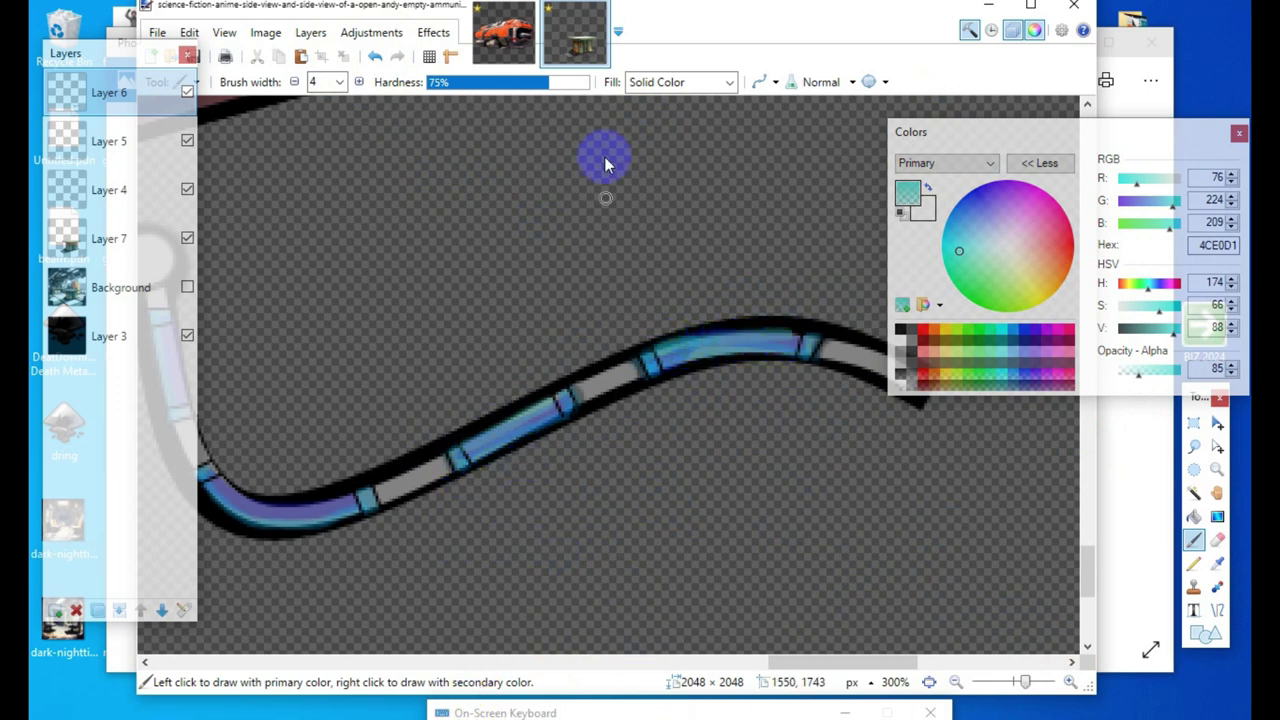
pyautogui.click(376, 58)
# Step: Paint 2-pixel-wide 4CE0D1 highlights, opacity 85, along the edges of the bottom curve stripe and the left edge of the upper left stripe
pyautogui.click(294, 82)
pyautogui.click(294, 82)
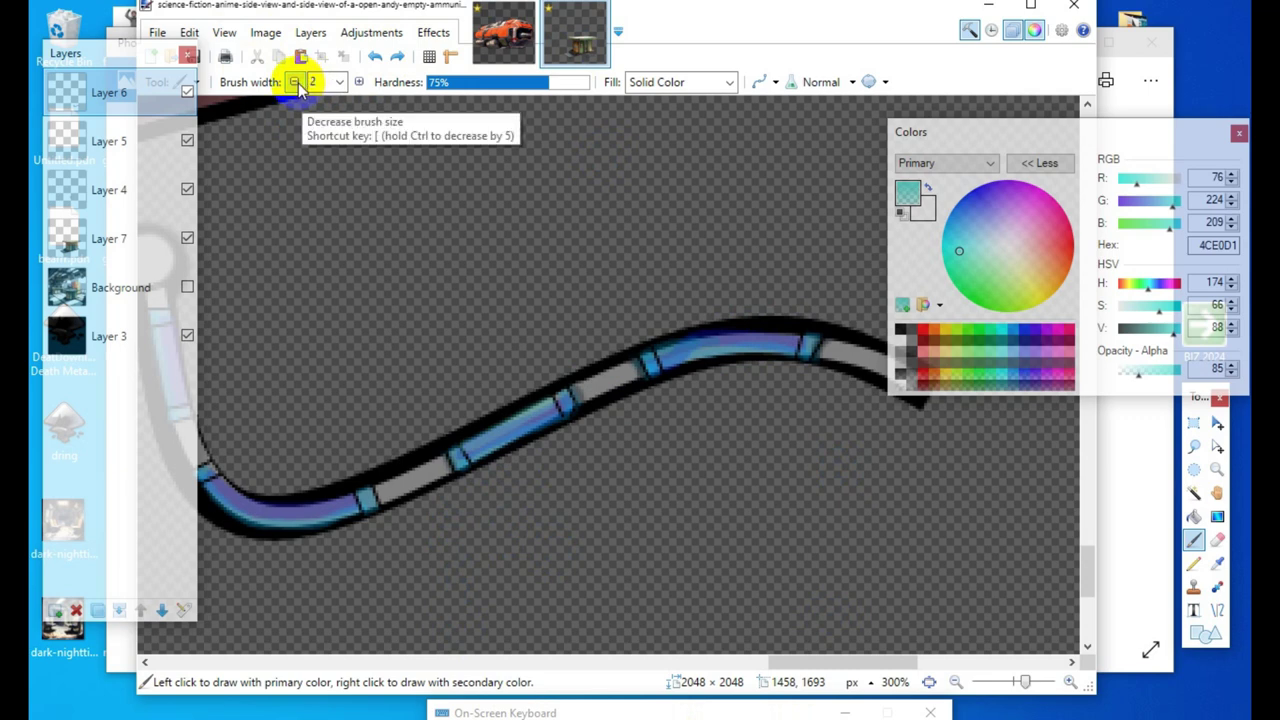
pyautogui.moveTo(357, 512)
pyautogui.mouseDown()
pyautogui.moveTo(330, 472)
pyautogui.moveTo(241, 488)
pyautogui.mouseUp()
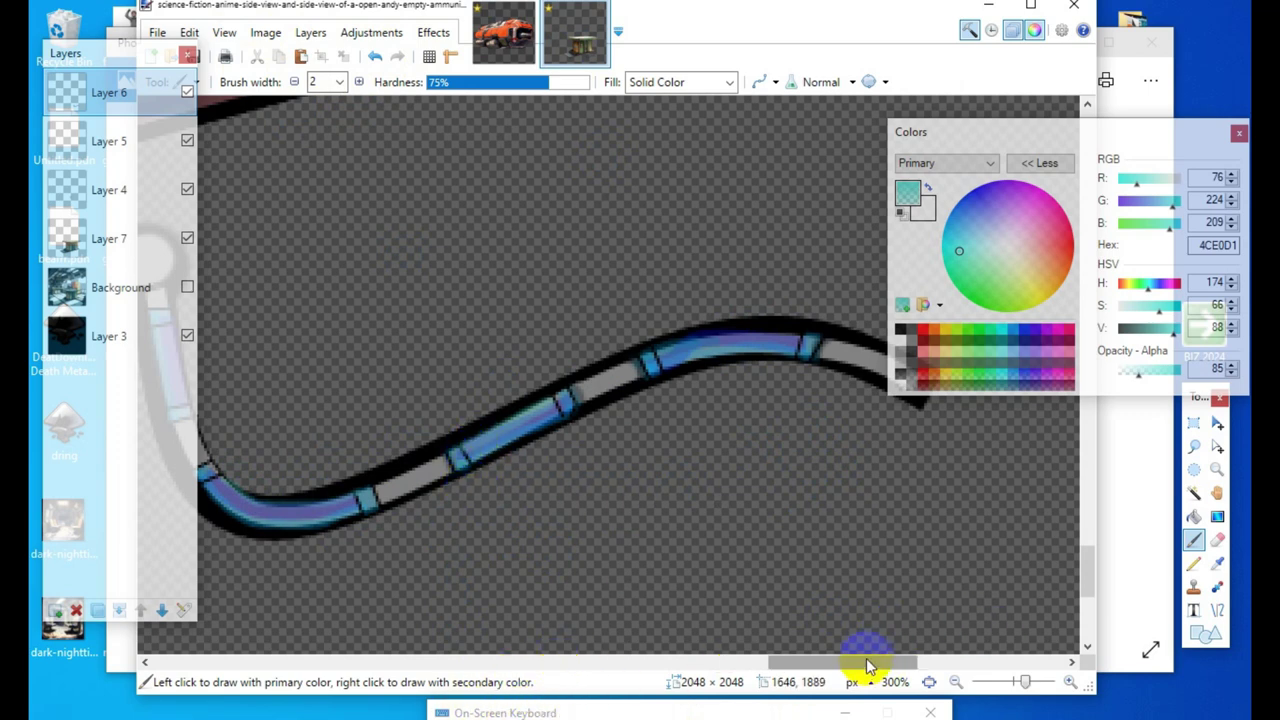
pyautogui.moveTo(860, 662); pyautogui.dragTo(822, 676)
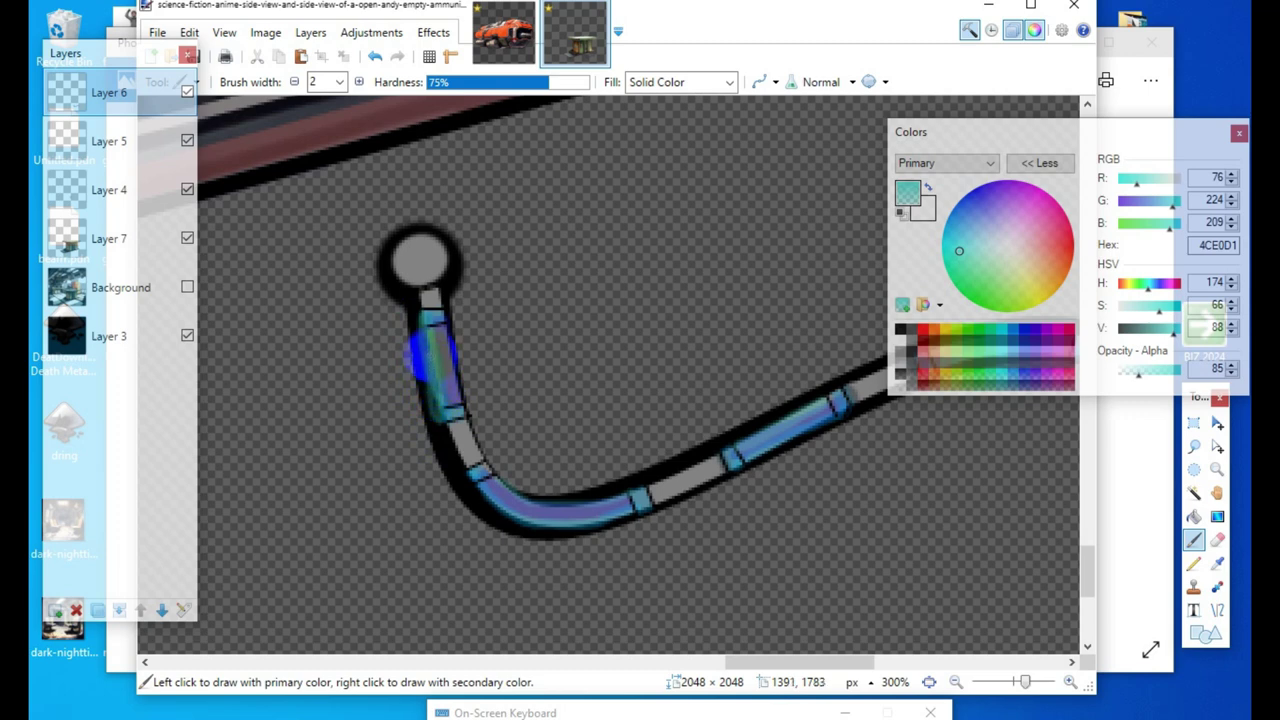
pyautogui.moveTo(426, 303)
pyautogui.mouseDown()
pyautogui.moveTo(543, 545)
pyautogui.moveTo(437, 348)
pyautogui.mouseUp()
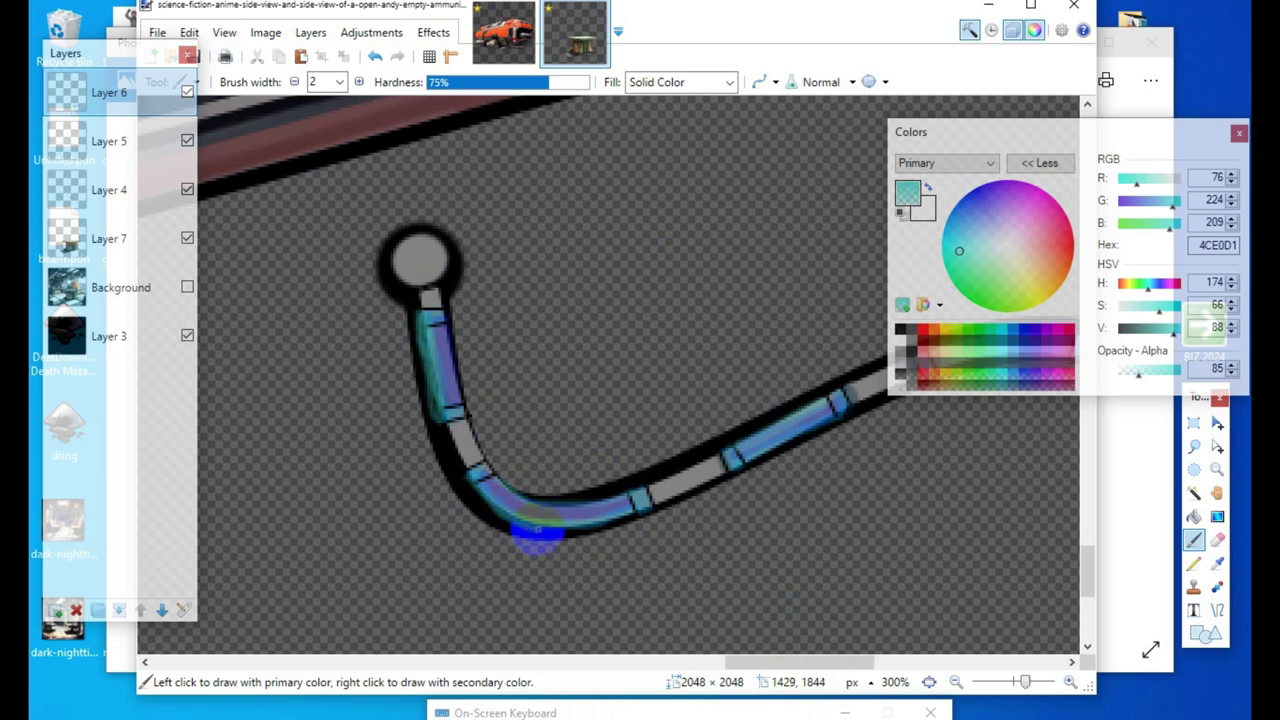
pyautogui.moveTo(576, 536)
pyautogui.mouseDown()
pyautogui.moveTo(472, 538)
pyautogui.moveTo(470, 476)
pyautogui.moveTo(522, 536)
pyautogui.mouseUp()
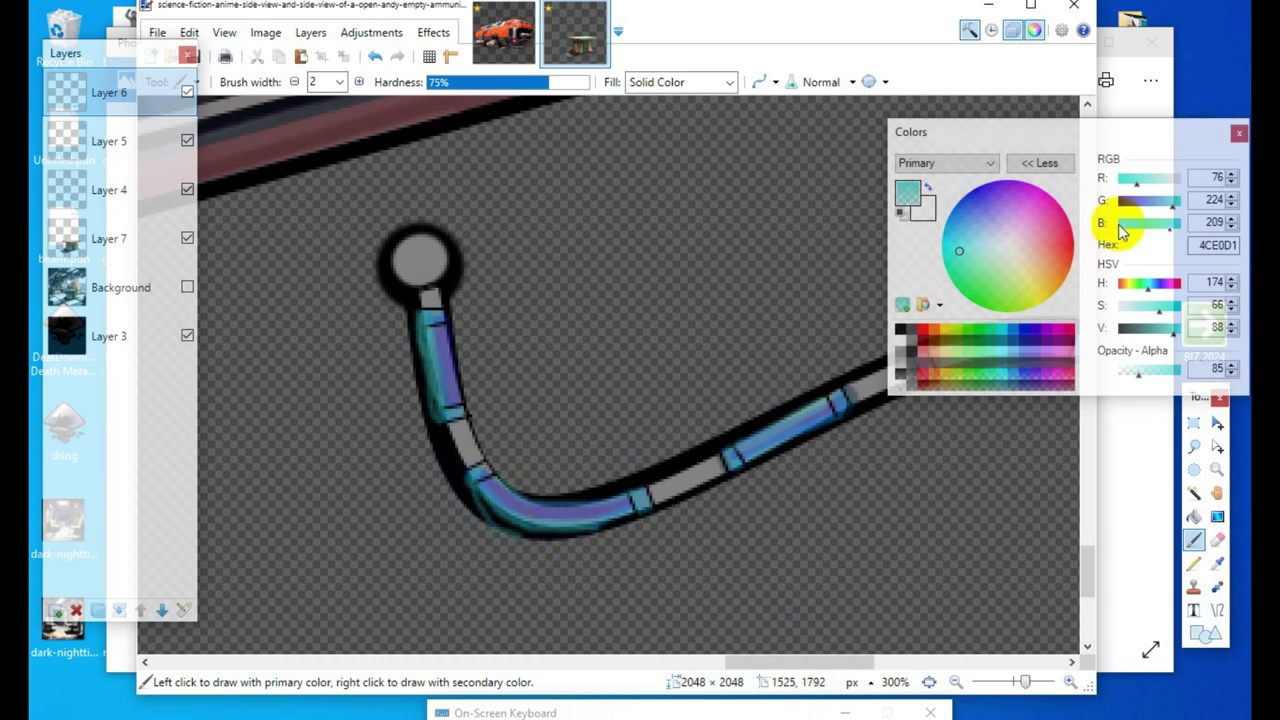
# Step: Redo the highlight stroke along the bottom curve stripe's lower edge and add a new layer directly below Layer 6
pyautogui.click(376, 62)
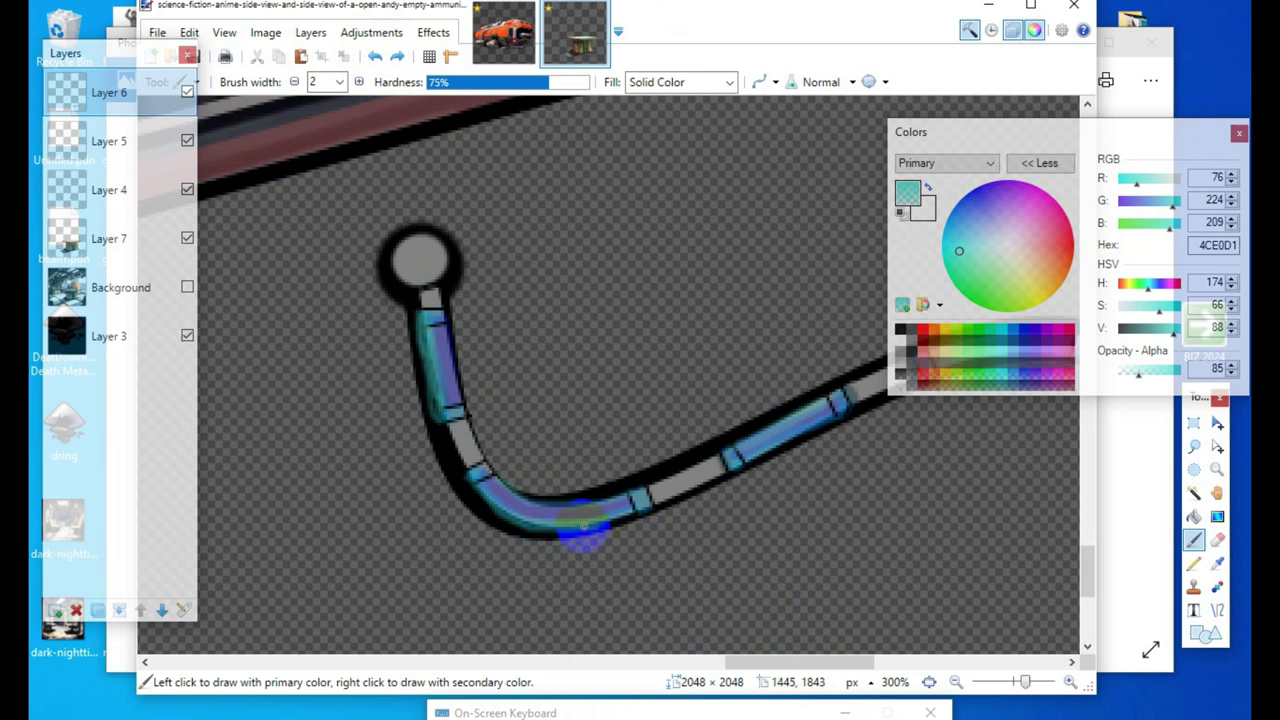
pyautogui.moveTo(651, 555); pyautogui.dragTo(593, 525)
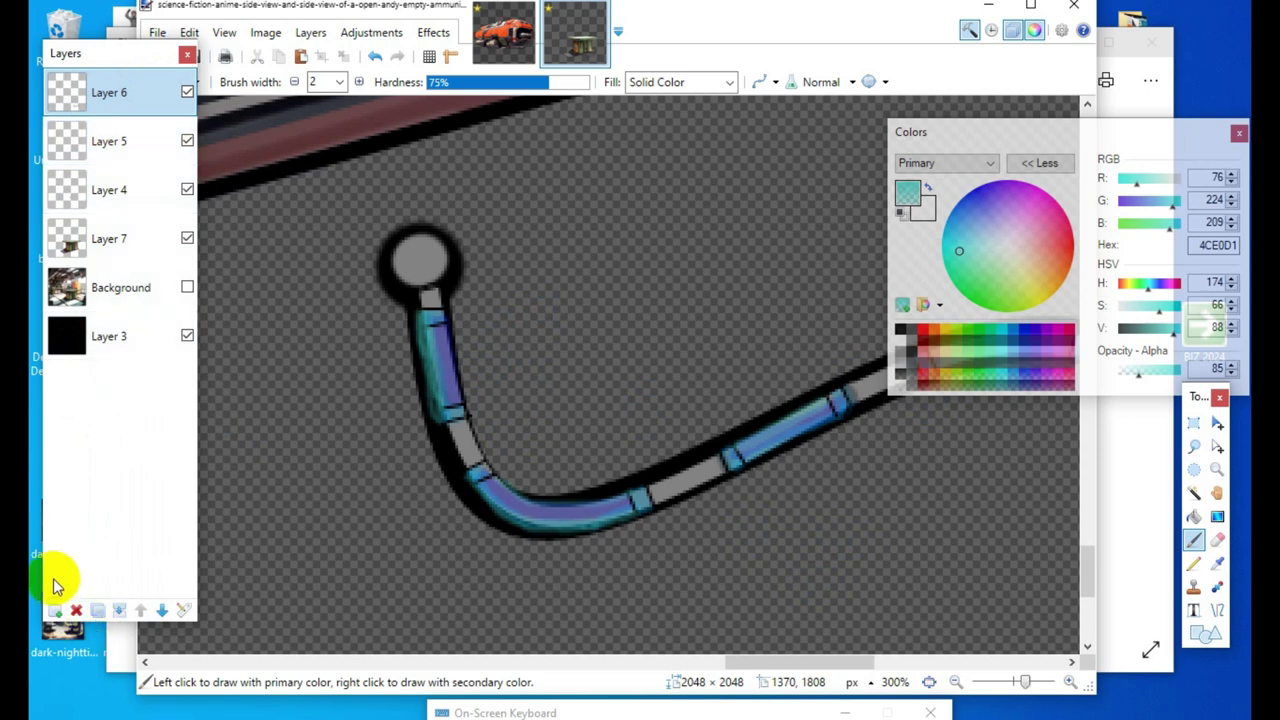
pyautogui.click(55, 609)
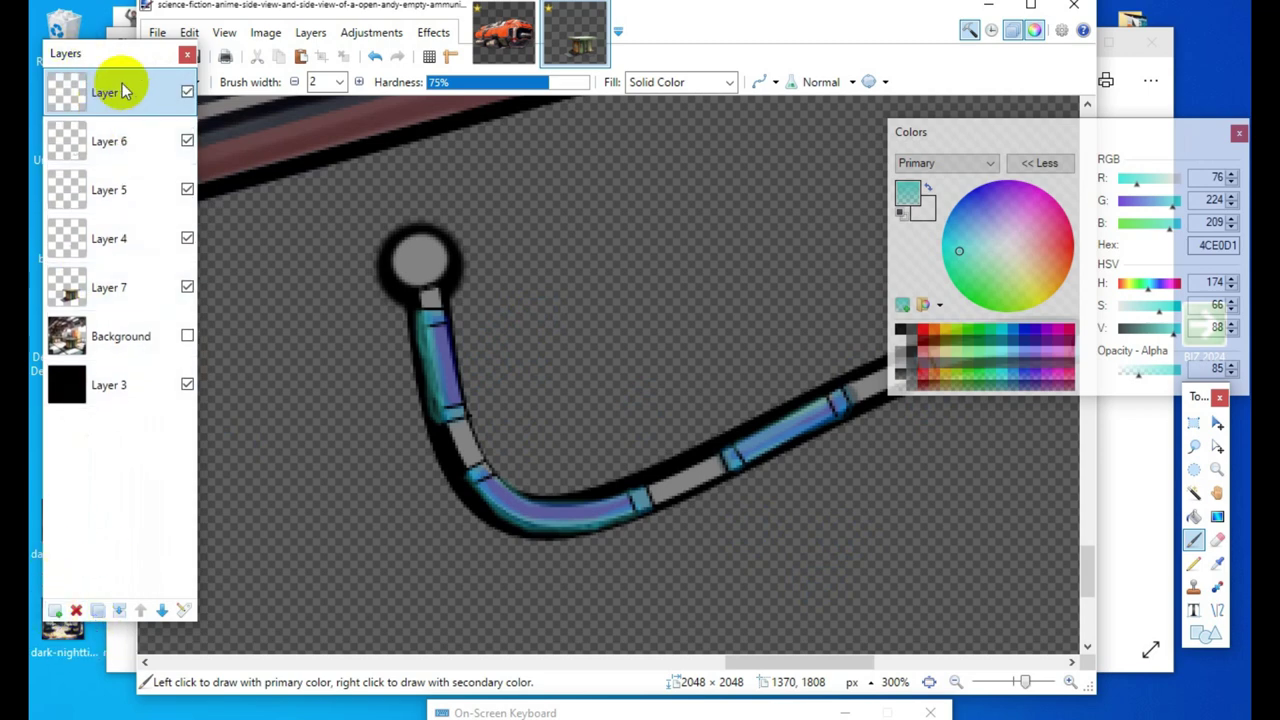
pyautogui.moveTo(122, 92); pyautogui.dragTo(115, 141)
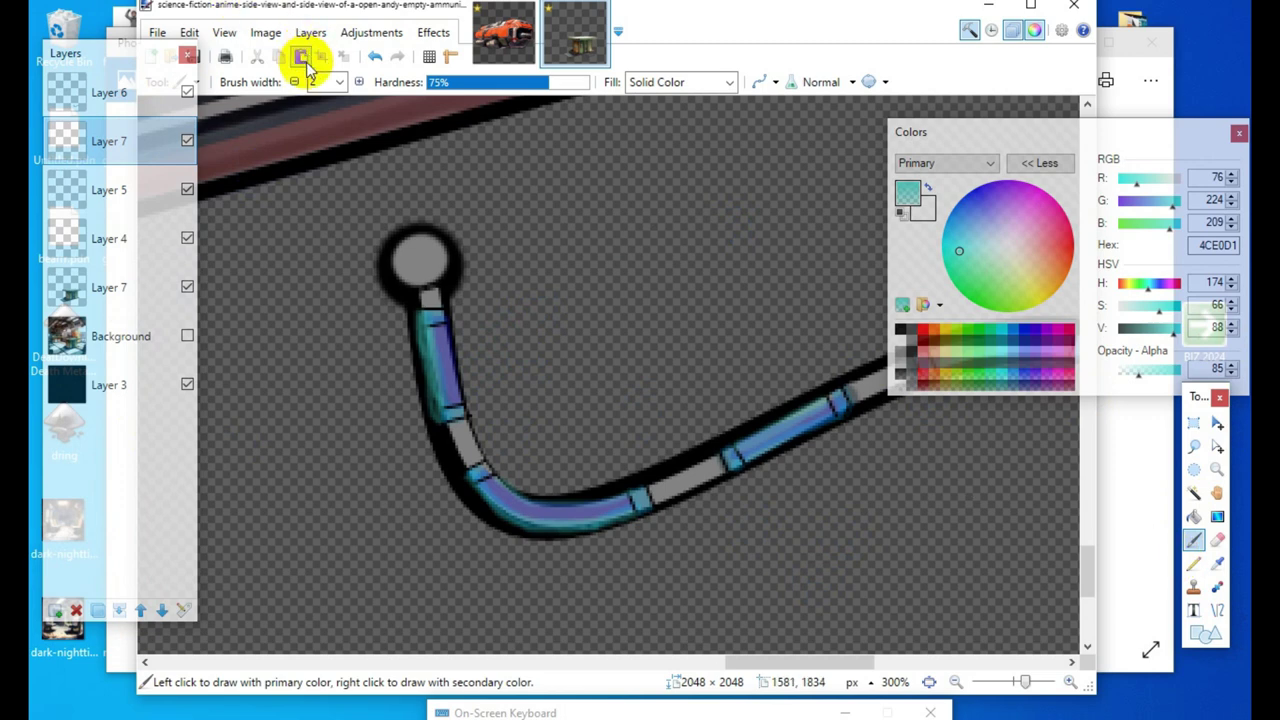
# Step: Try an 85-pixel-wide 4CE0D1 glow dab, opacity 85, behind the cable's round end and undo it
pyautogui.click(337, 82)
pyautogui.click(336, 288)
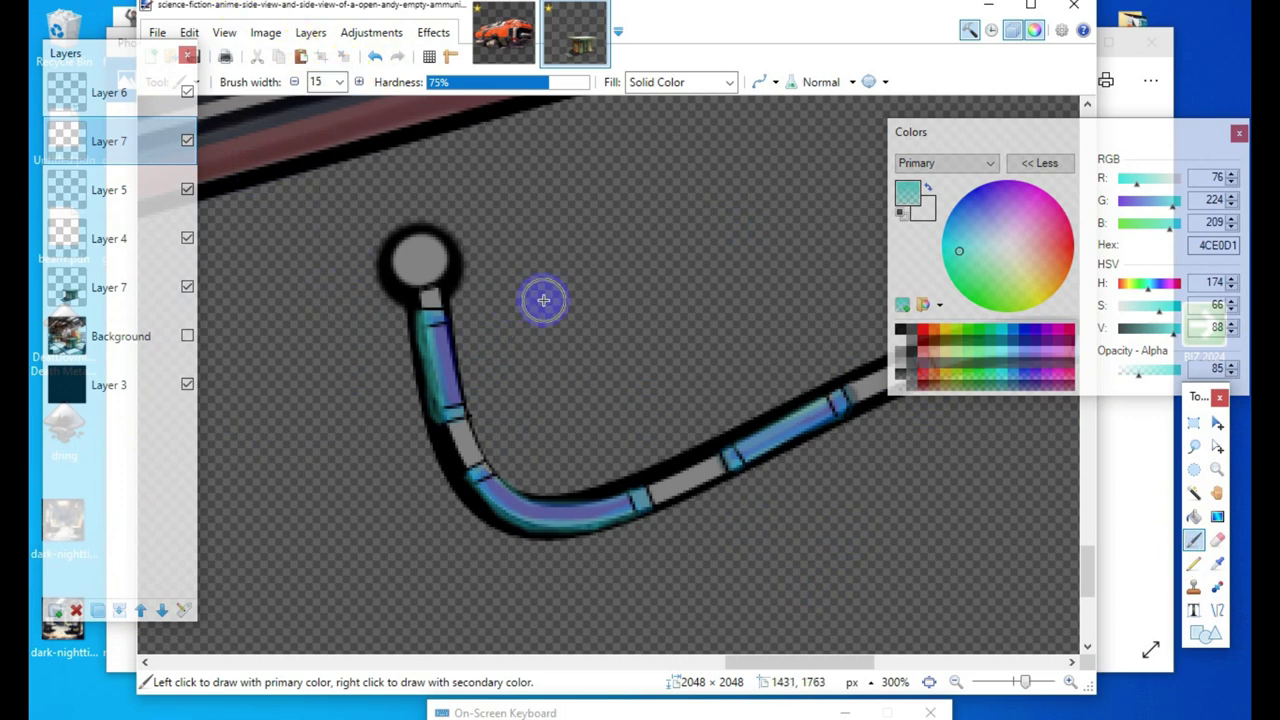
pyautogui.click(340, 82)
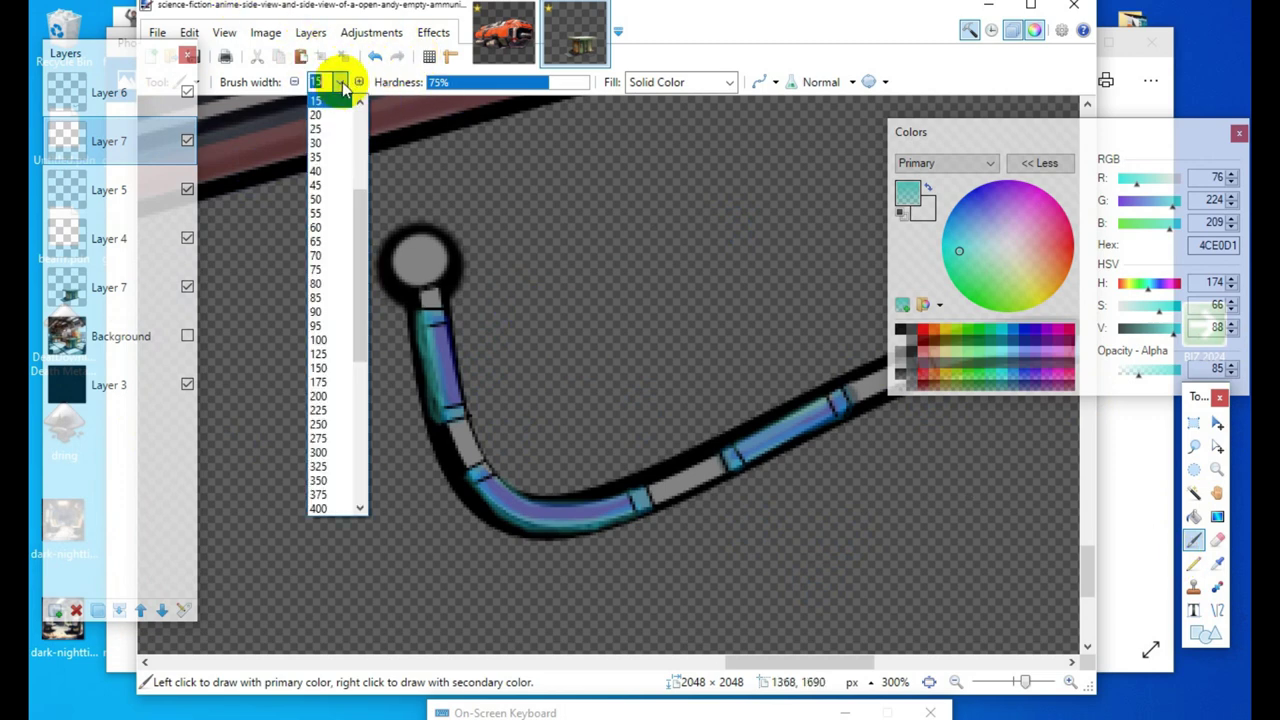
pyautogui.click(336, 287)
pyautogui.click(415, 273)
pyautogui.hotkey('ctrl', 'z')
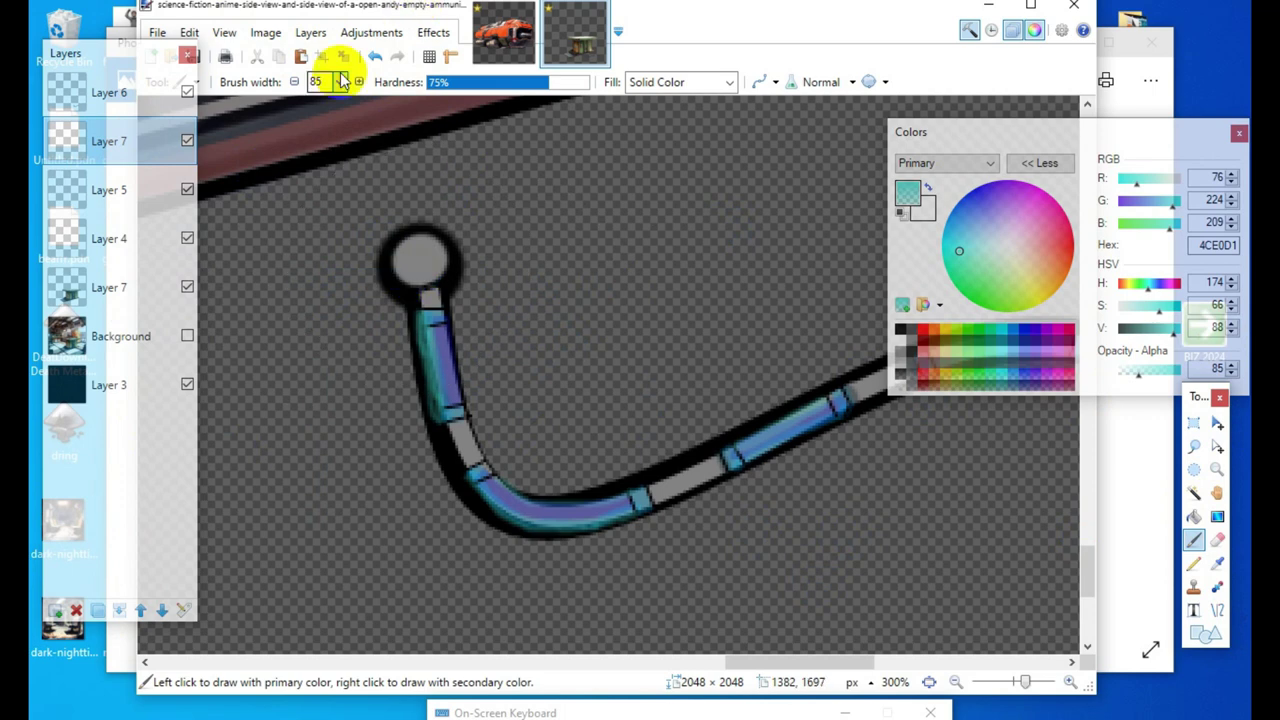
# Step: Try 45-pixel-wide 4CE0D1 glow dabs, opacity 85, centred on the cable's round end and undo the glow
pyautogui.click(341, 82)
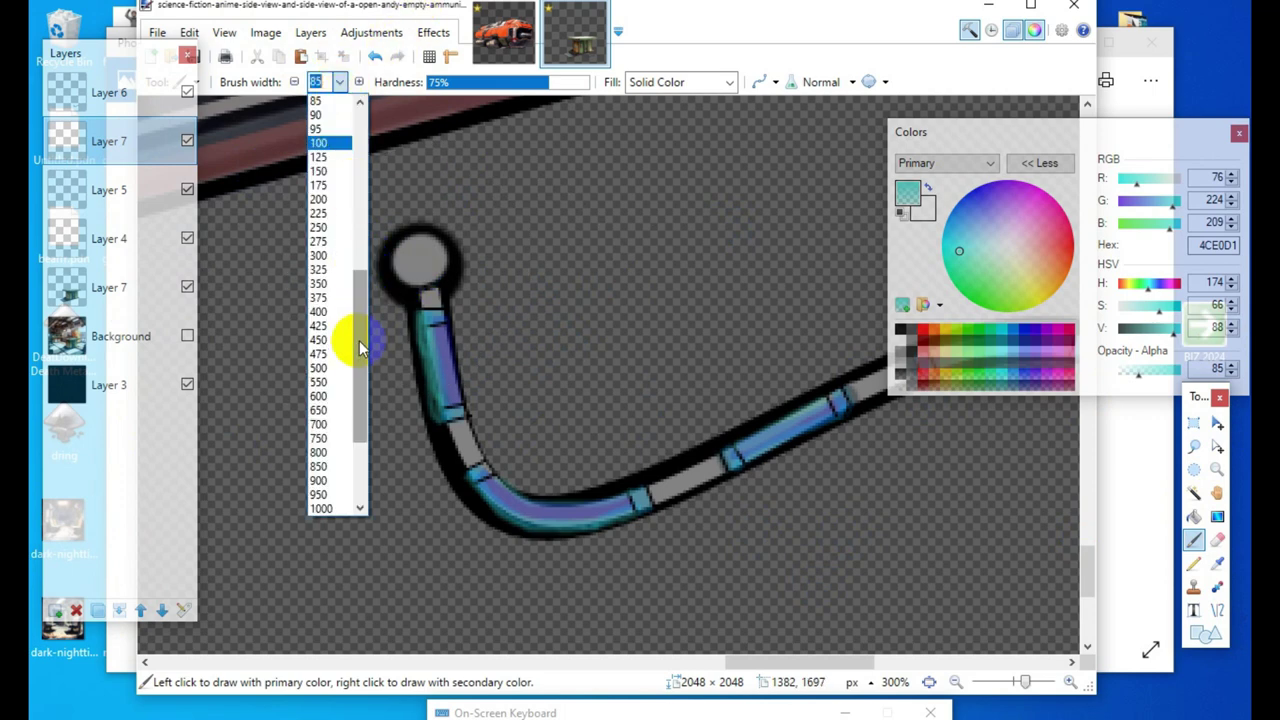
pyautogui.moveTo(362, 365); pyautogui.dragTo(362, 240)
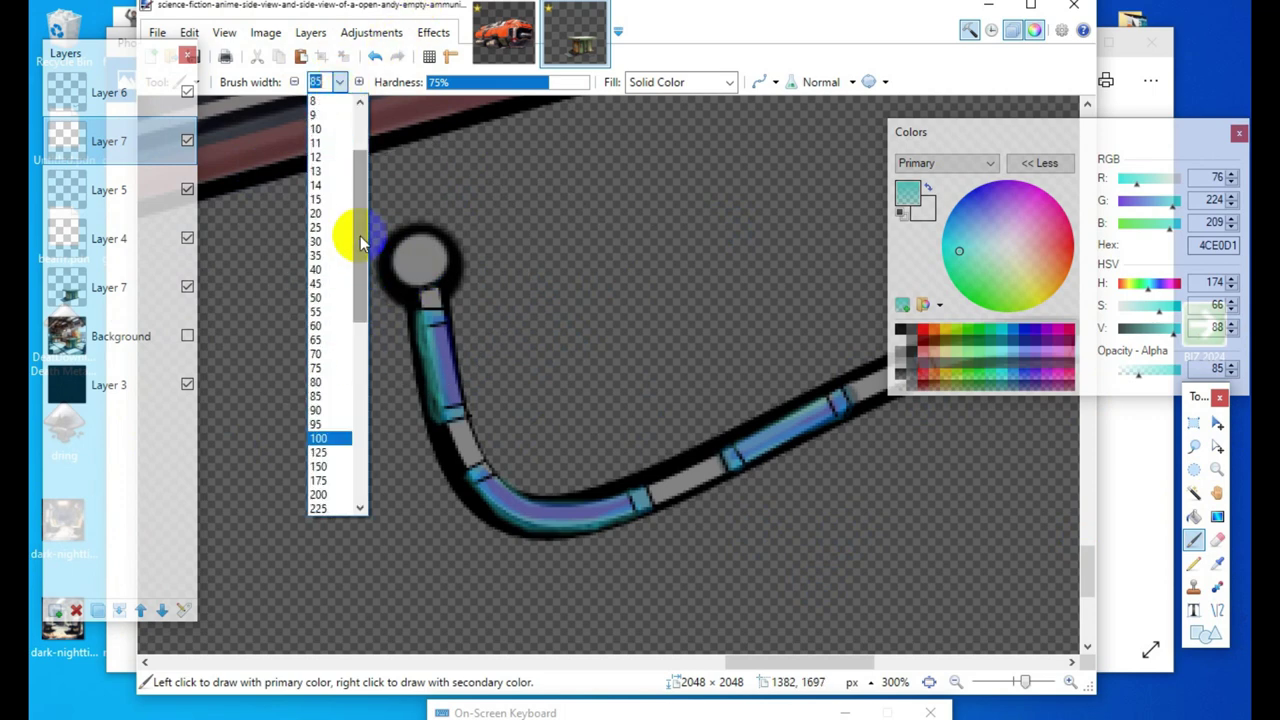
pyautogui.click(316, 283)
pyautogui.click(420, 261)
pyautogui.click(420, 261)
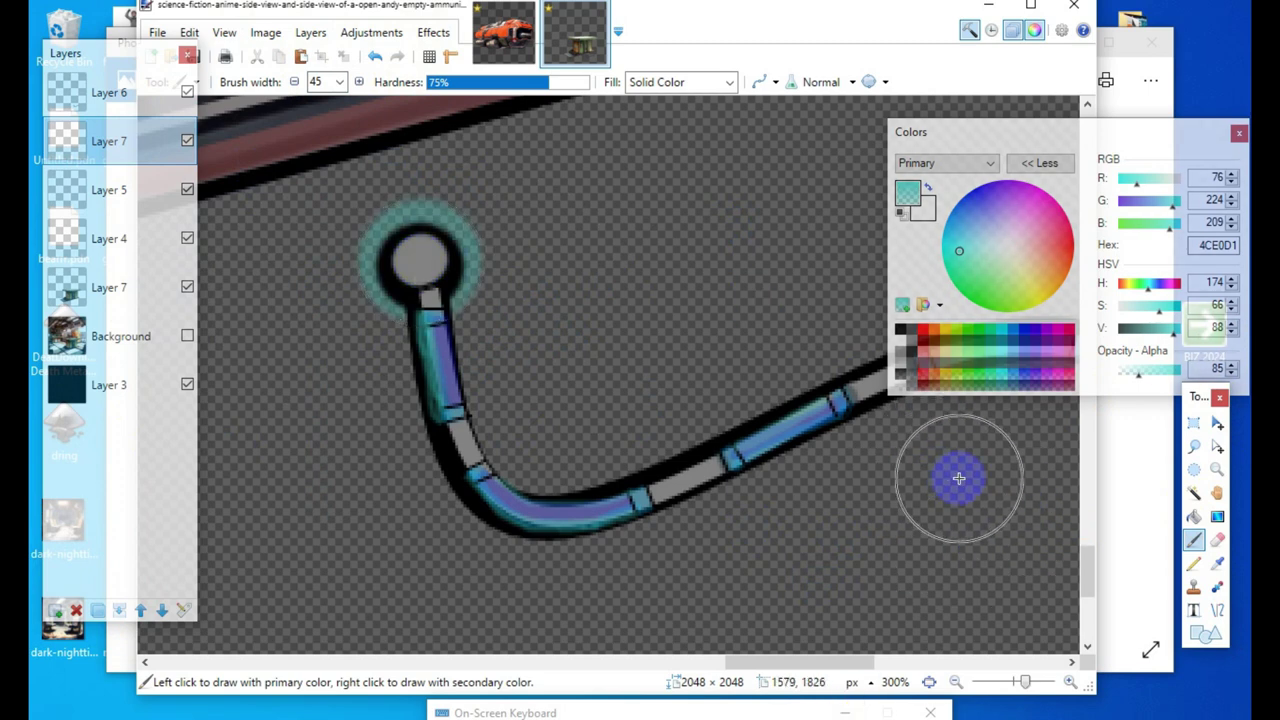
pyautogui.click(375, 58)
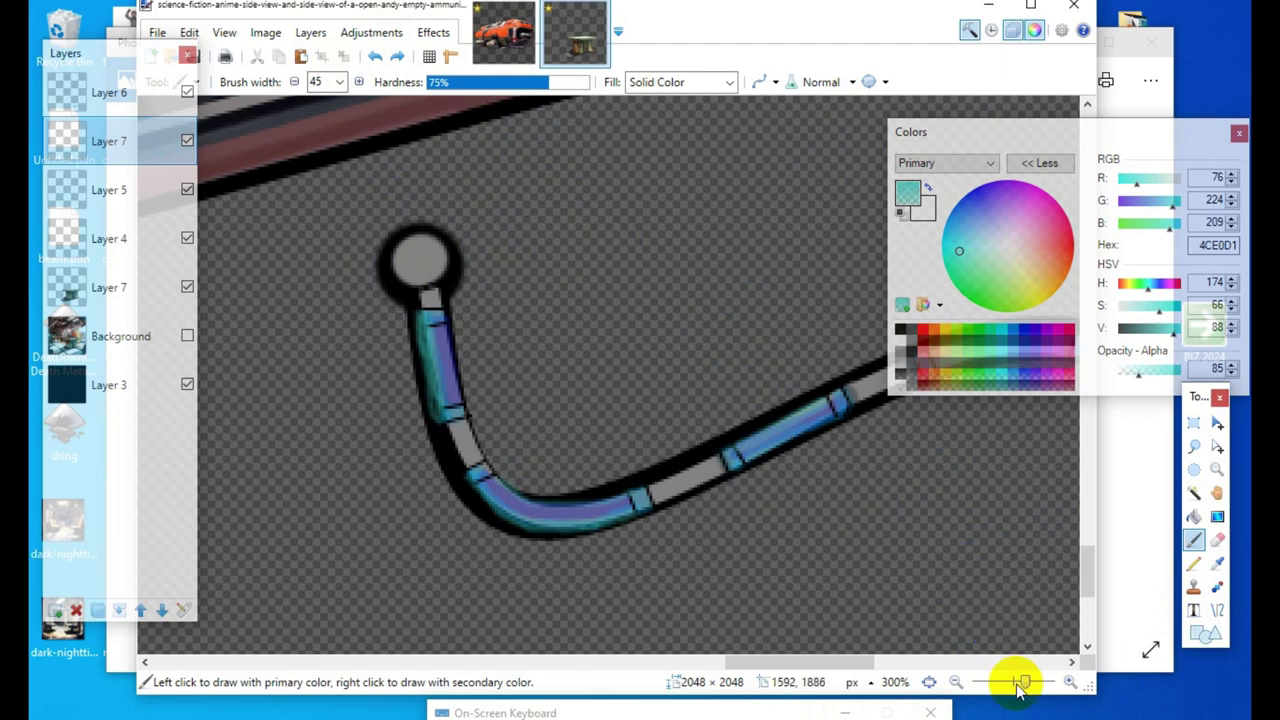
# Step: View the cable at 100% and examine which layer holds the box artwork and which holds the cable by toggling their visibility
pyautogui.click(956, 683)
pyautogui.click(956, 683)
pyautogui.scroll(-2, 606, 586)
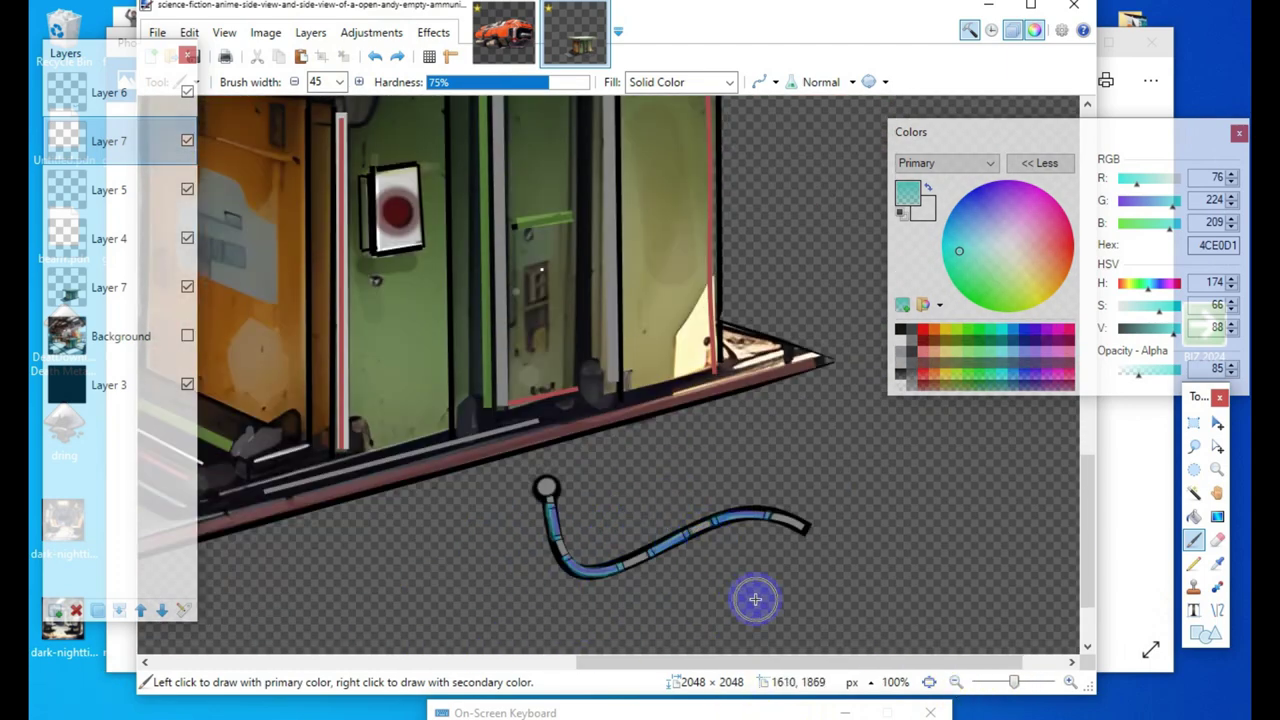
pyautogui.click(127, 92)
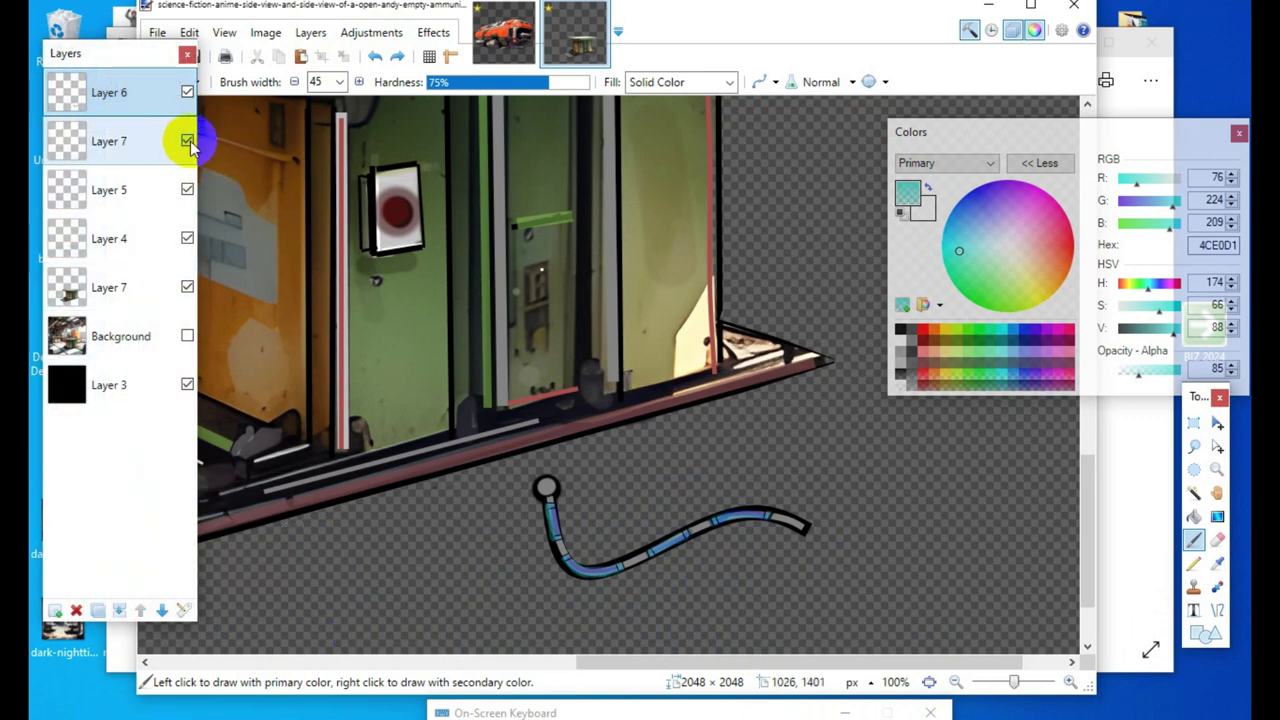
pyautogui.click(187, 287)
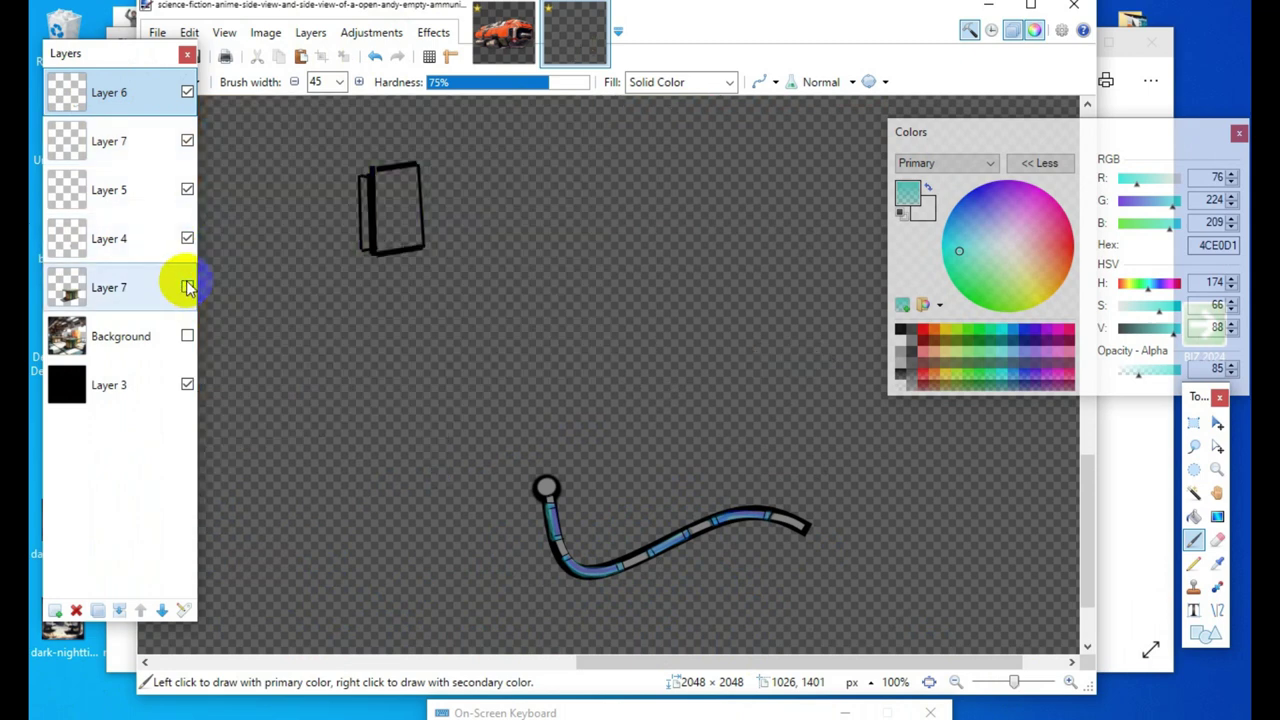
pyautogui.click(187, 287)
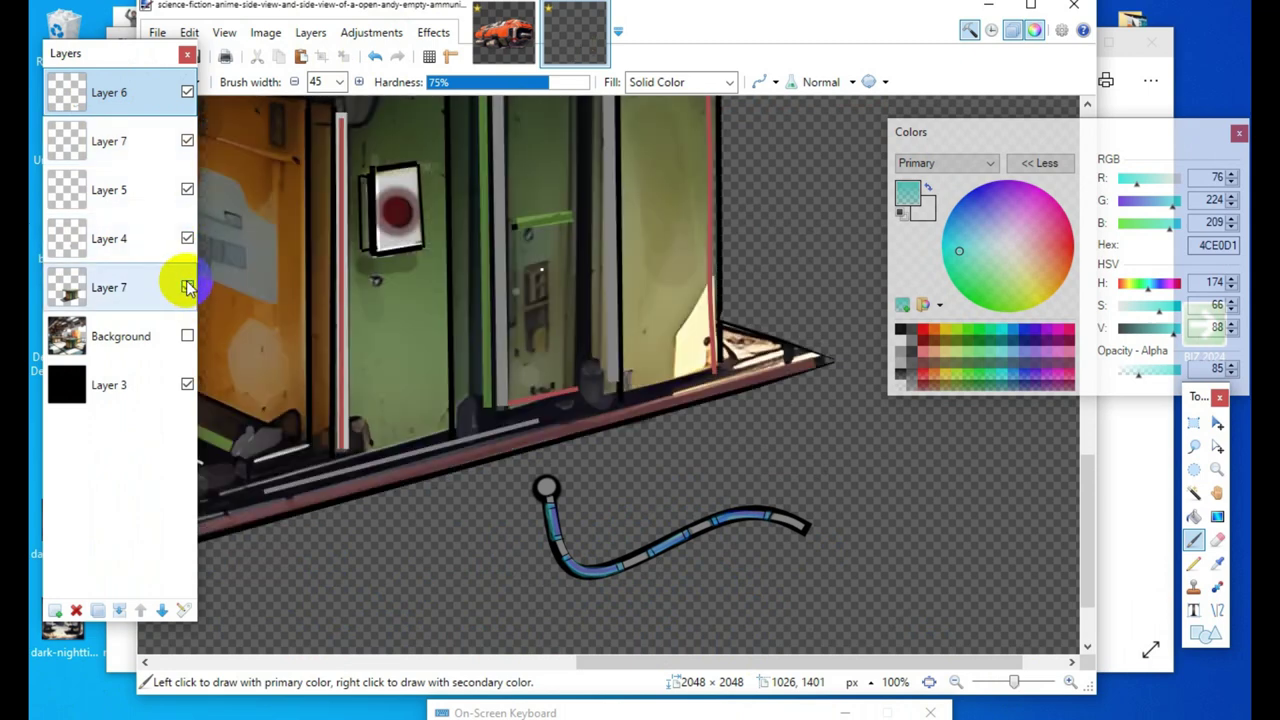
pyautogui.click(187, 92)
pyautogui.click(187, 92)
pyautogui.click(178, 141)
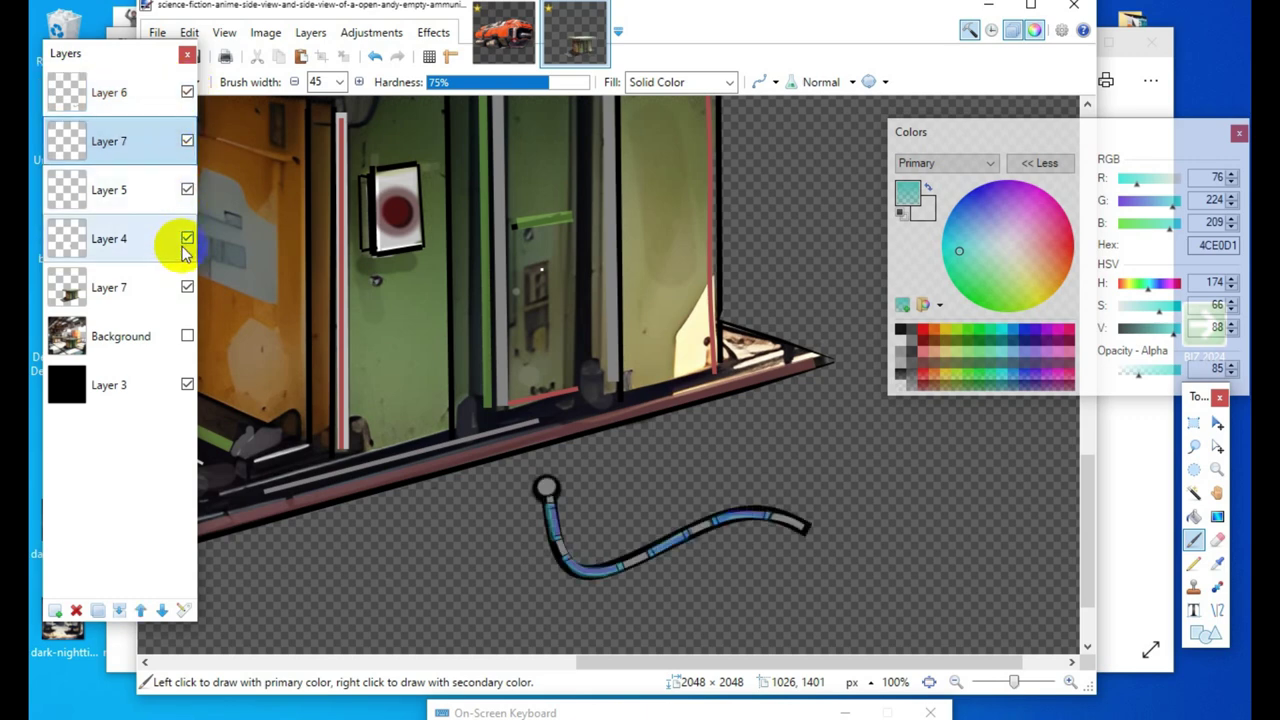
# Step: Check what Layer 4 holds and merge it down into the box artwork layer
pyautogui.click(187, 239)
pyautogui.click(187, 239)
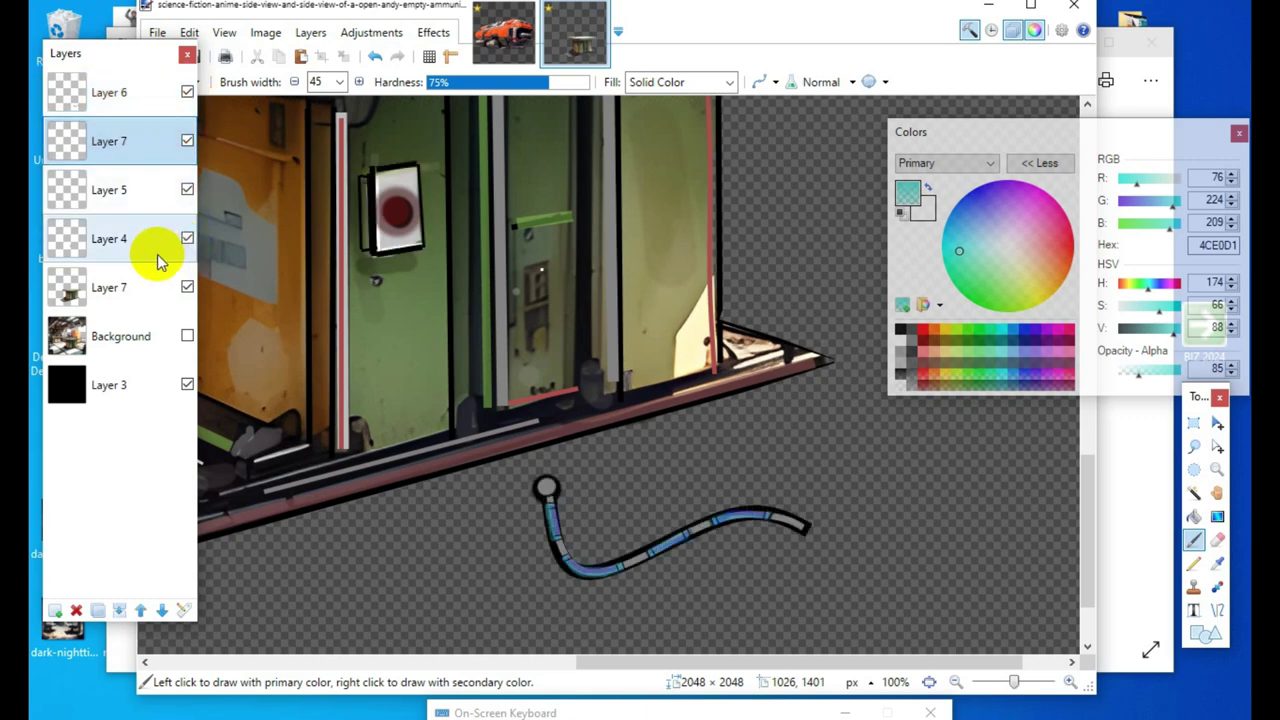
pyautogui.click(150, 239)
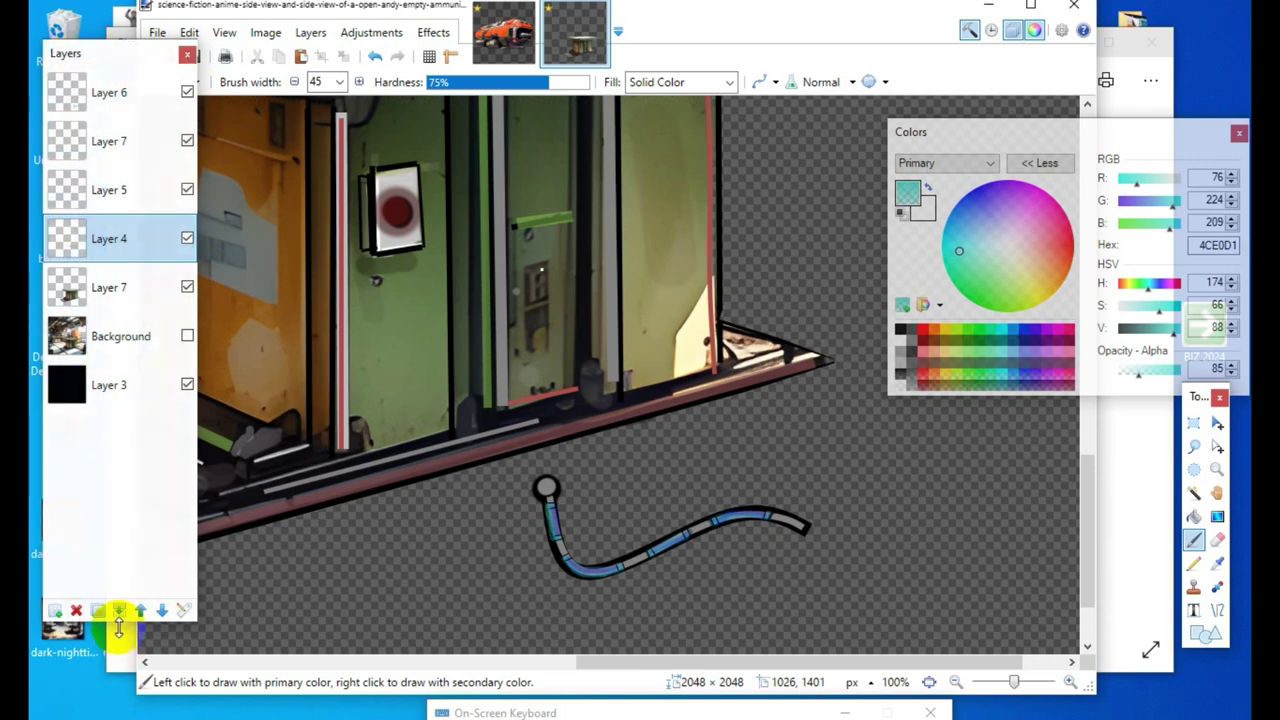
pyautogui.click(120, 612)
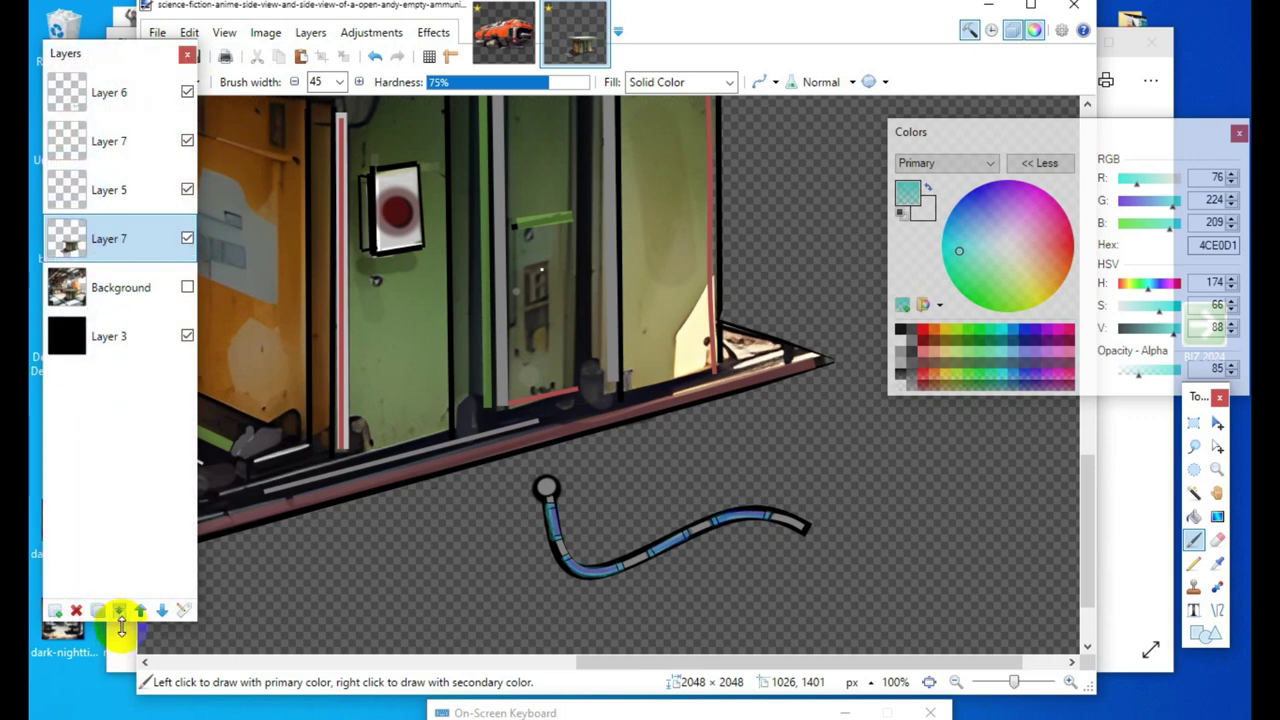
# Step: Identify the layer holding the cable, duplicate that Layer 6 and hide the original beneath the copy
pyautogui.click(187, 191)
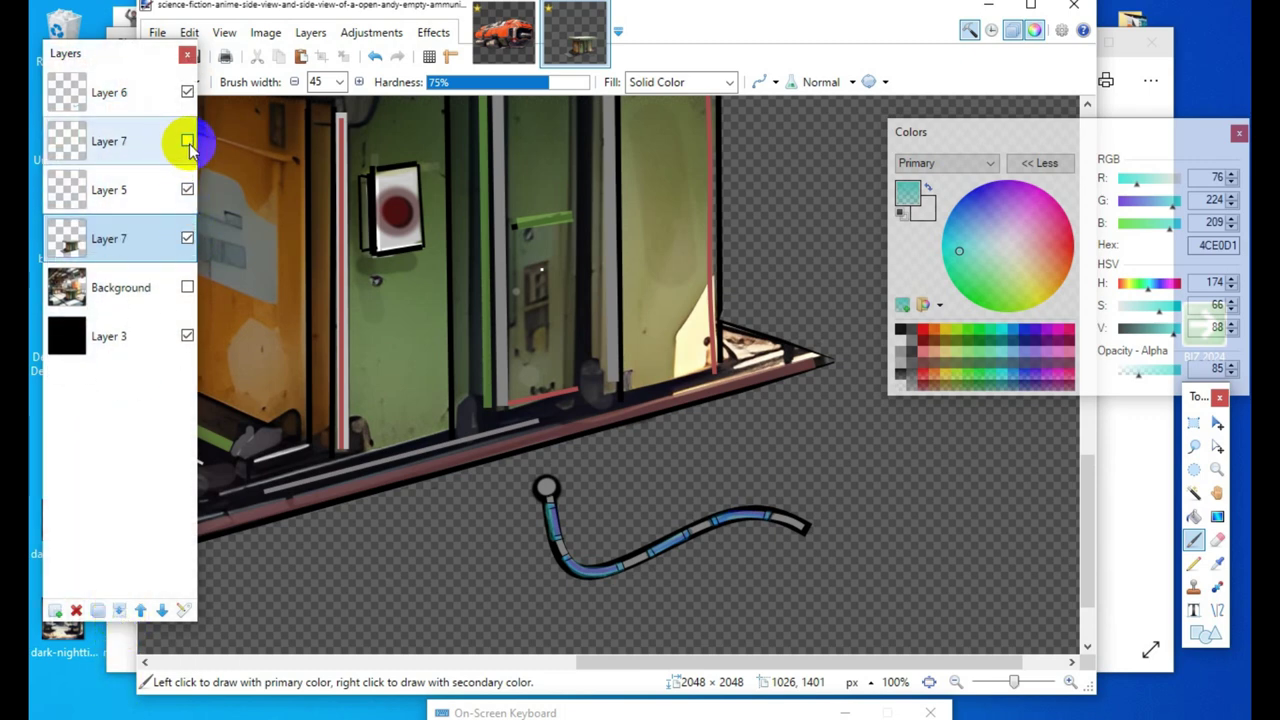
pyautogui.click(189, 143)
pyautogui.click(186, 91)
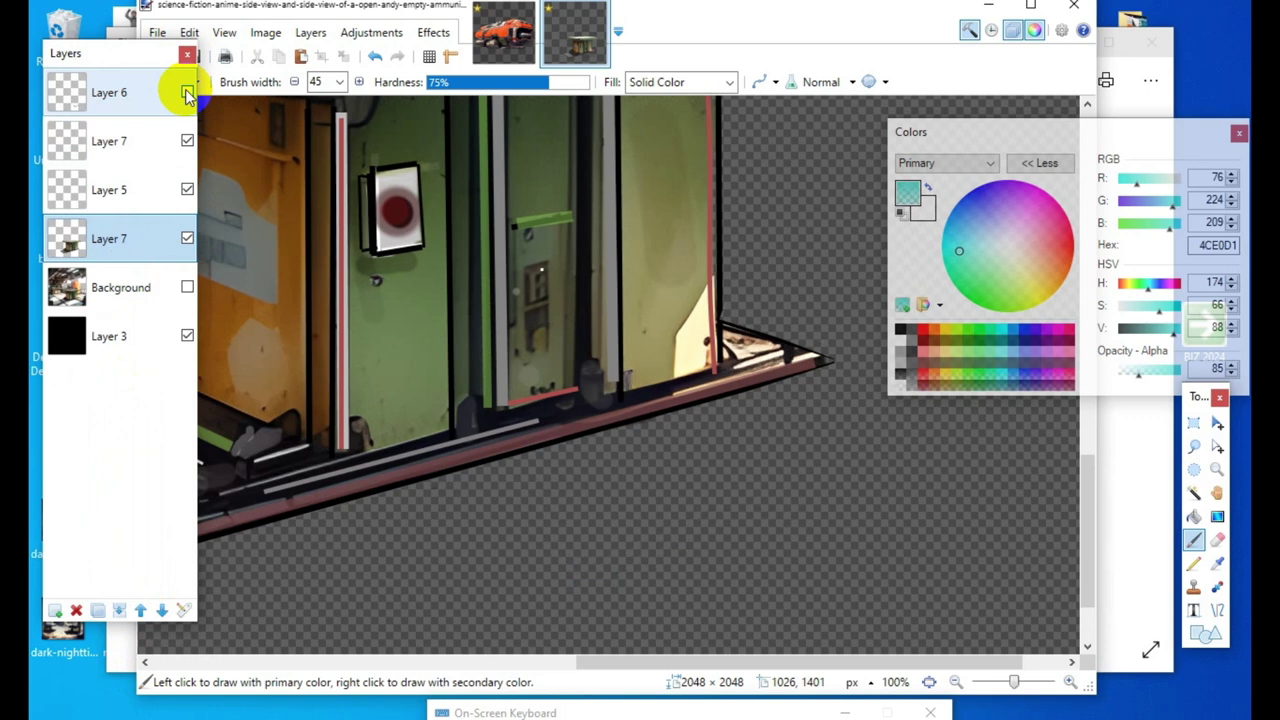
pyautogui.click(186, 91)
pyautogui.click(135, 141)
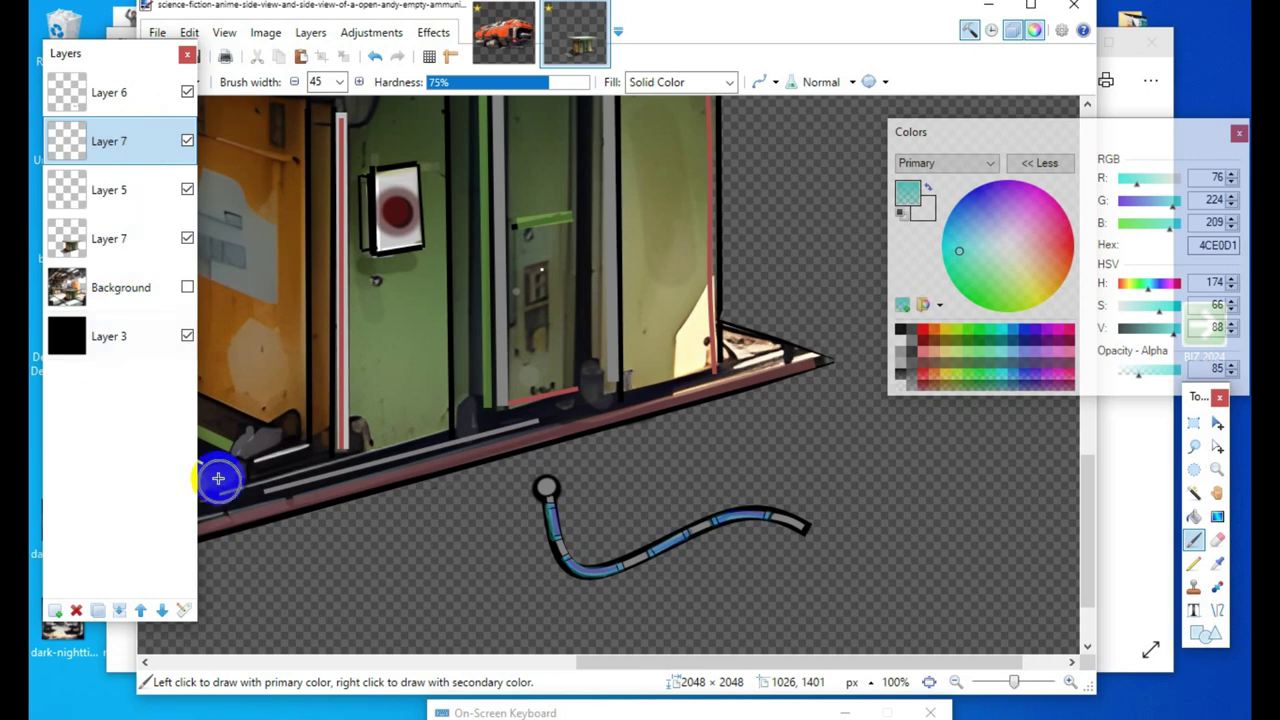
pyautogui.click(127, 93)
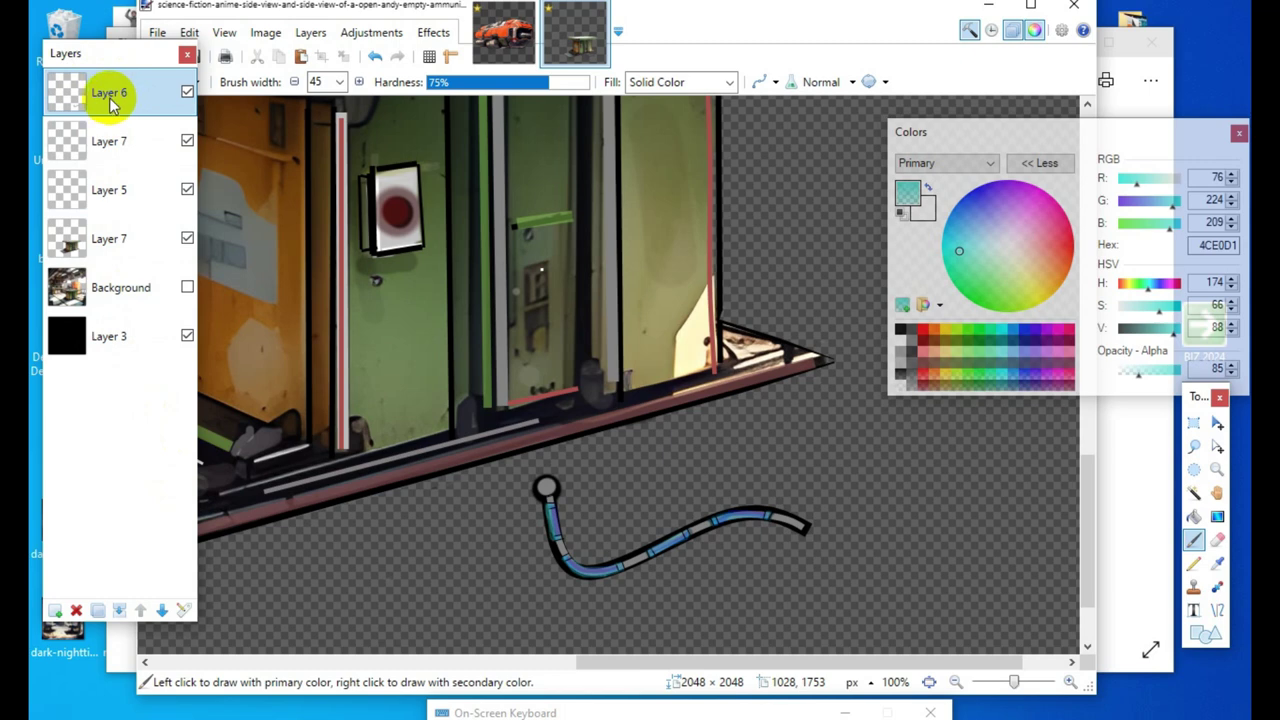
pyautogui.click(99, 610)
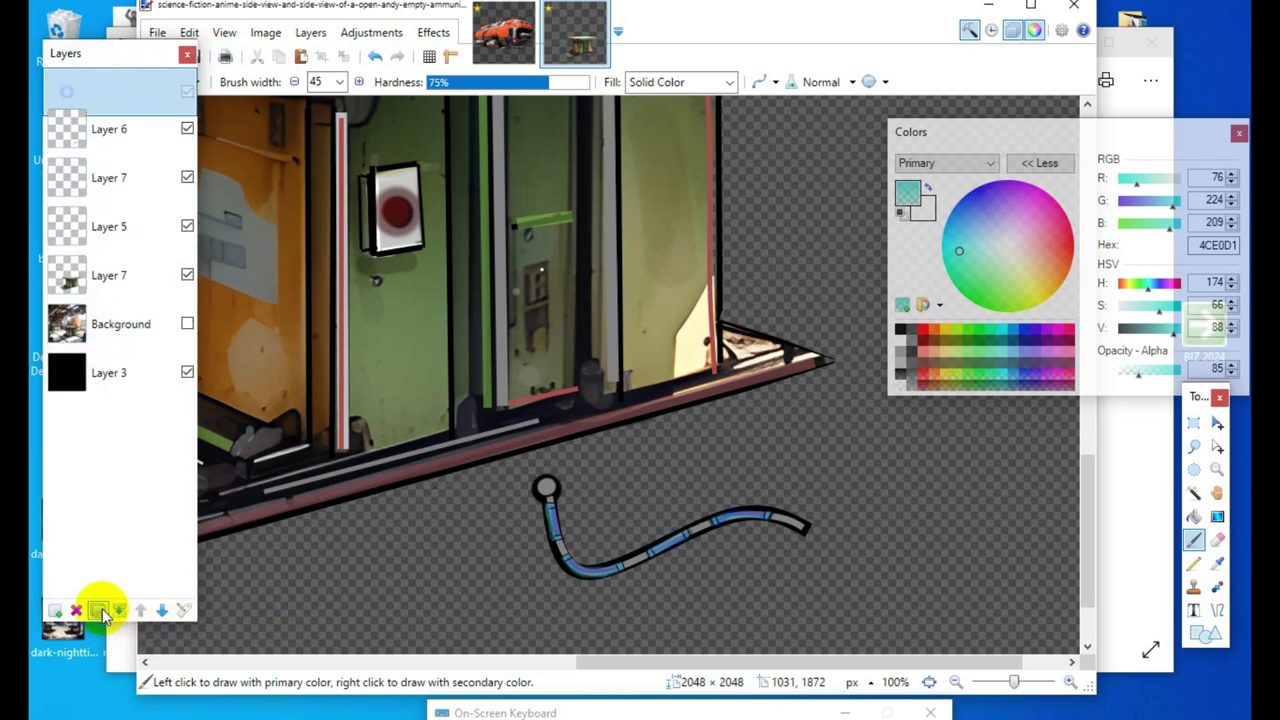
pyautogui.click(186, 143)
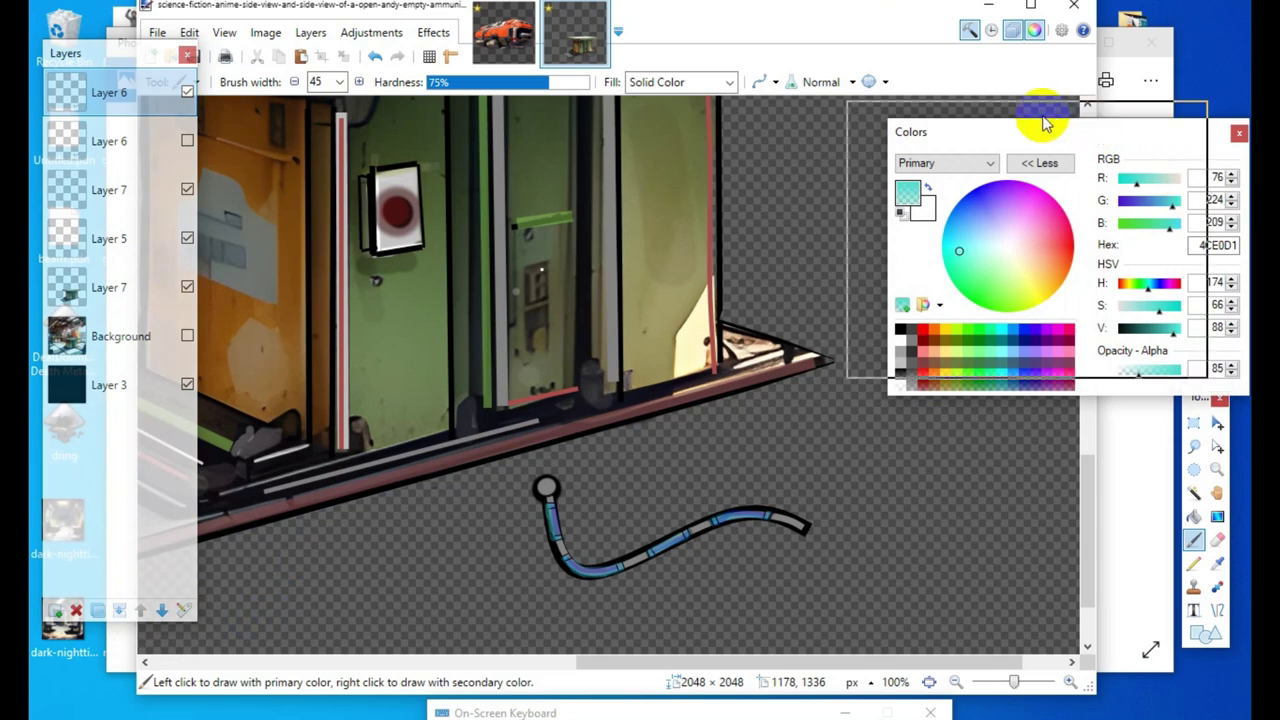
# Step: Move the duplicated cable up so its round end sits on the red button of the green panel
pyautogui.moveTo(1037, 131); pyautogui.dragTo(904, 4)
pyautogui.click(1217, 424)
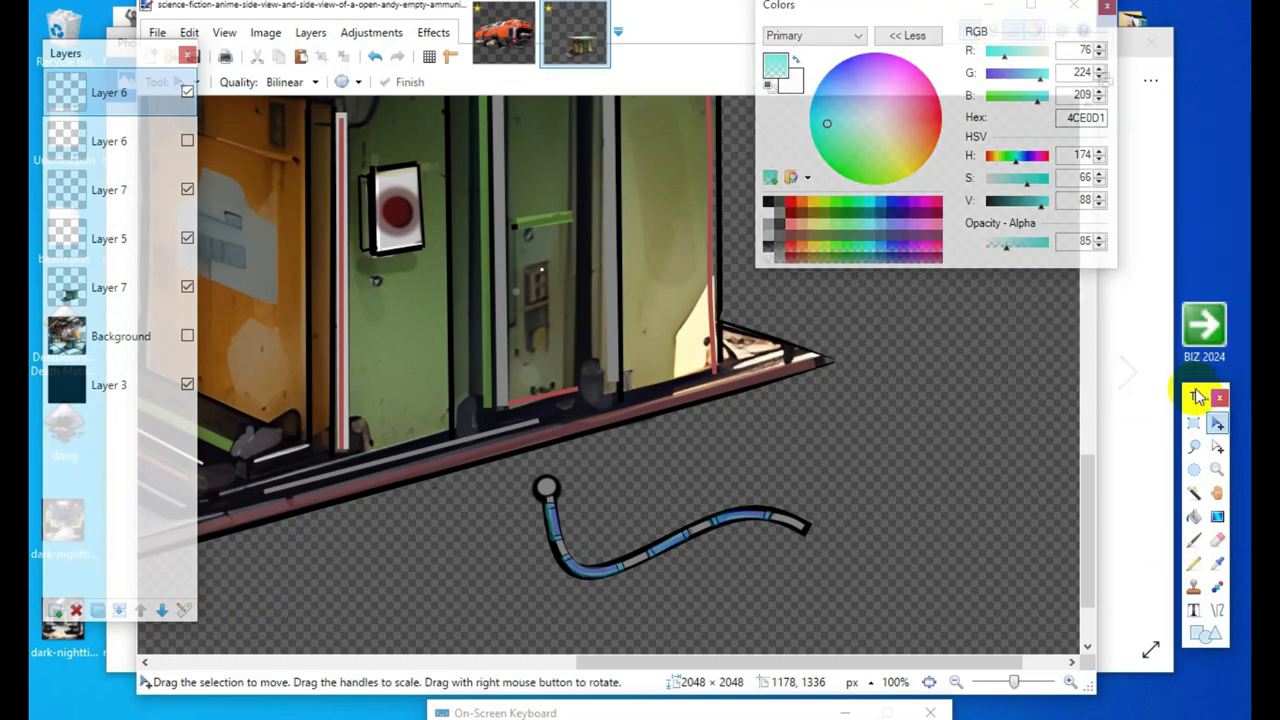
pyautogui.moveTo(721, 578)
pyautogui.mouseDown()
pyautogui.moveTo(682, 606)
pyautogui.moveTo(660, 646)
pyautogui.moveTo(586, 309)
pyautogui.moveTo(569, 307)
pyautogui.mouseUp()
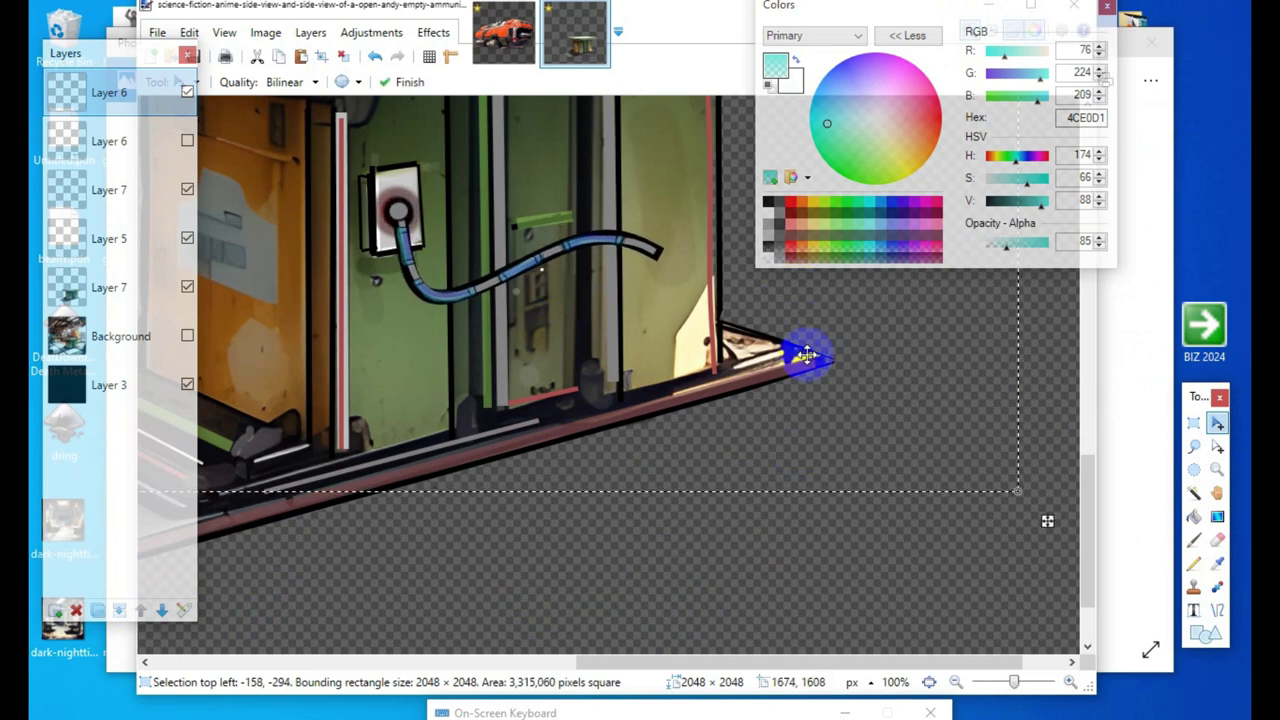
# Step: Select a rectangle of about 465 × 253 pixels around the cable copy and narrow it to about 367 pixels wide
pyautogui.click(1193, 425)
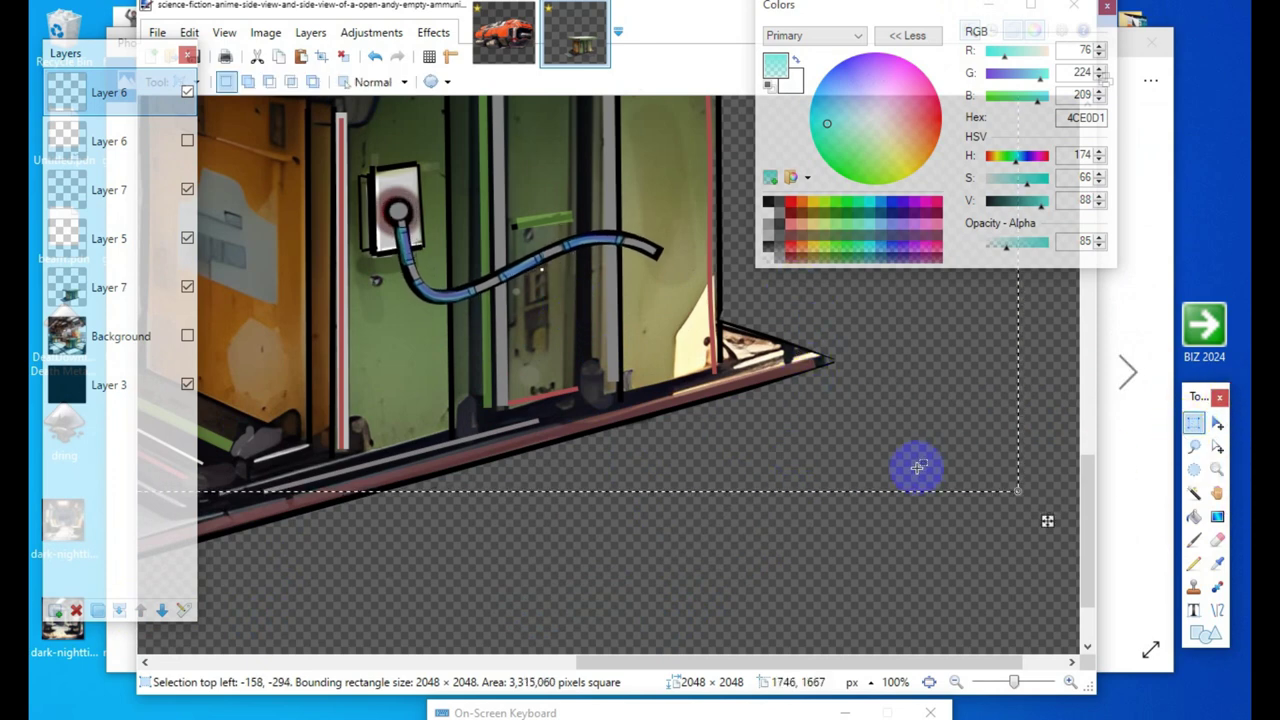
pyautogui.moveTo(286, 118); pyautogui.dragTo(720, 352)
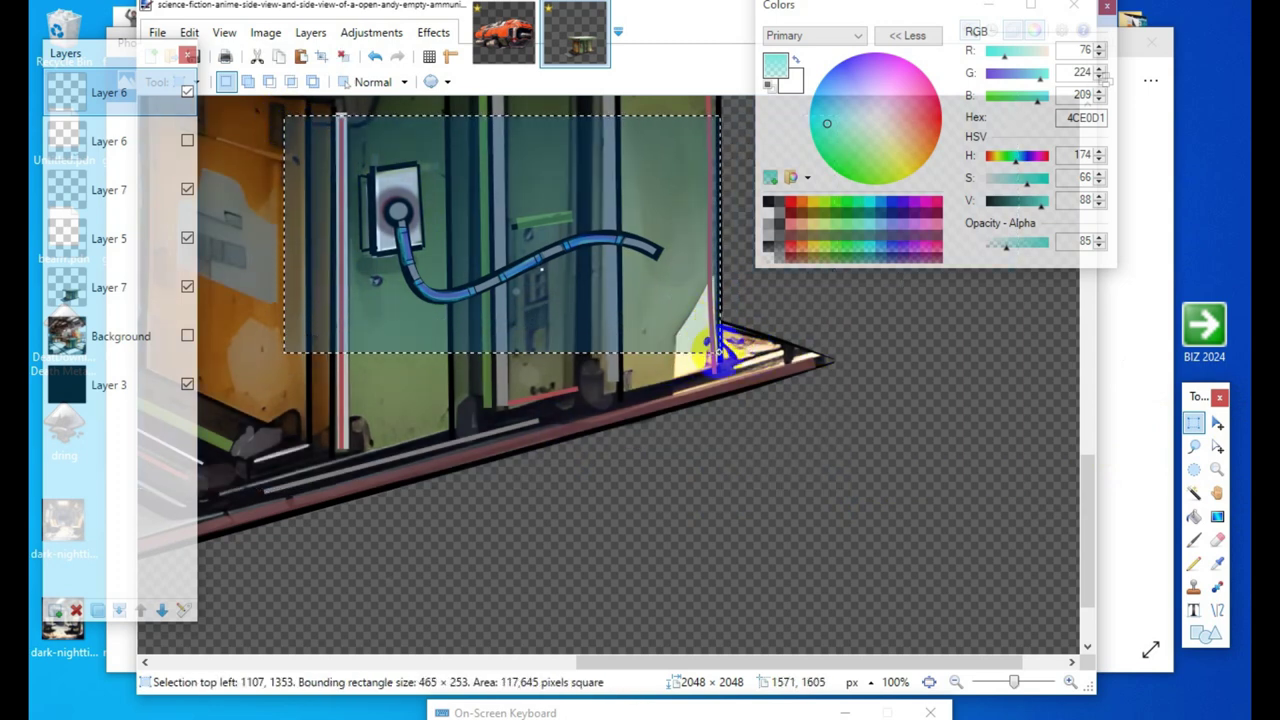
pyautogui.click(1217, 423)
pyautogui.moveTo(723, 233); pyautogui.dragTo(636, 231)
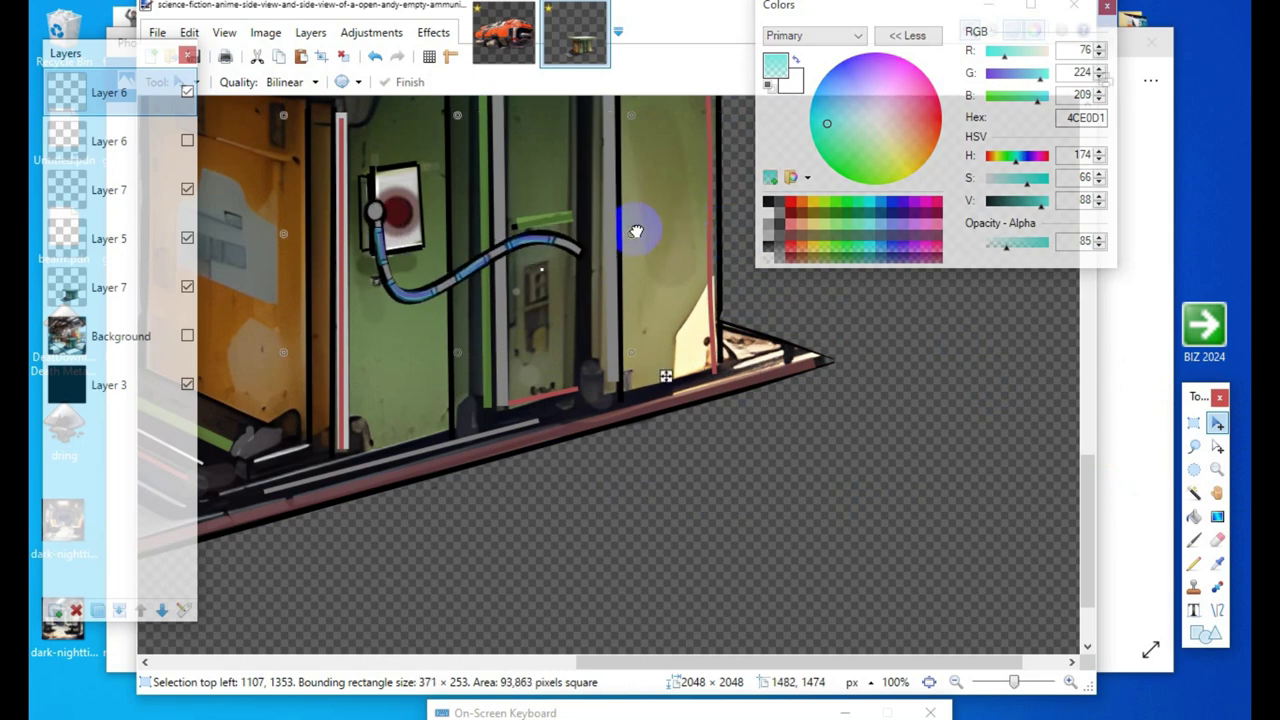
pyautogui.moveTo(636, 231); pyautogui.dragTo(632, 230)
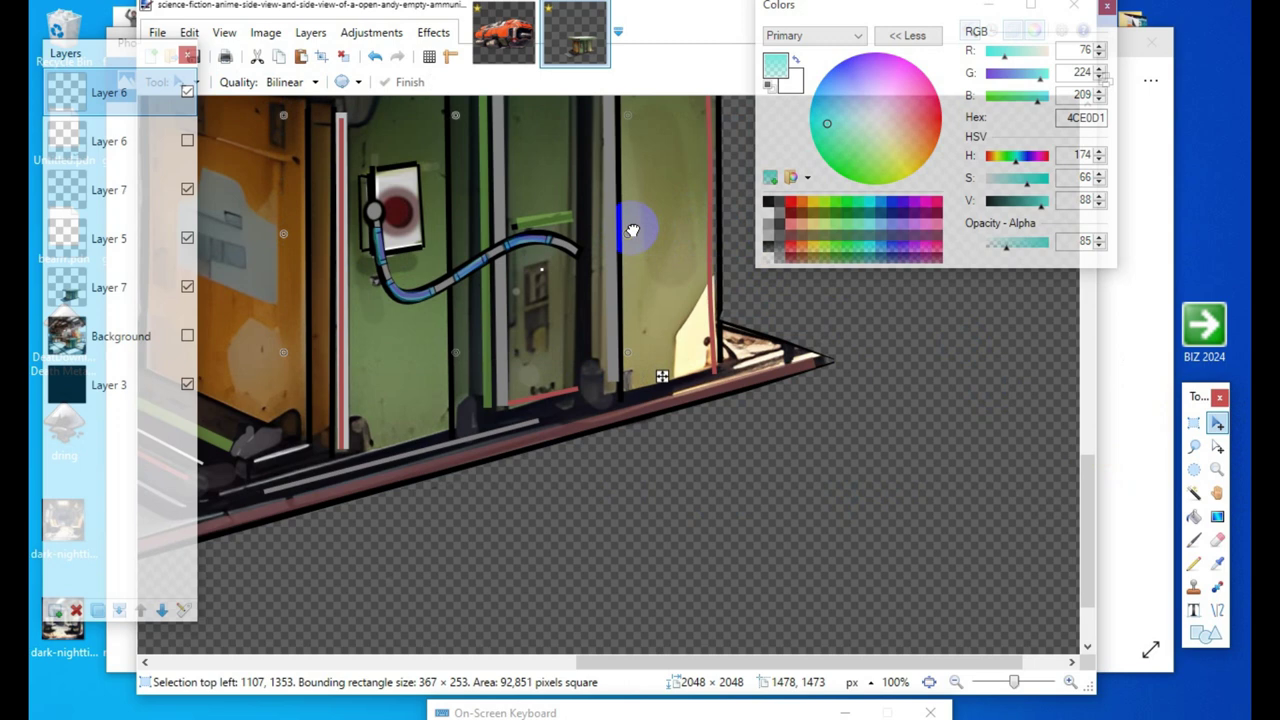
# Step: Shift the cable copy back onto the red button and narrow its selection to about 343 pixels wide
pyautogui.moveTo(419, 267); pyautogui.dragTo(443, 268)
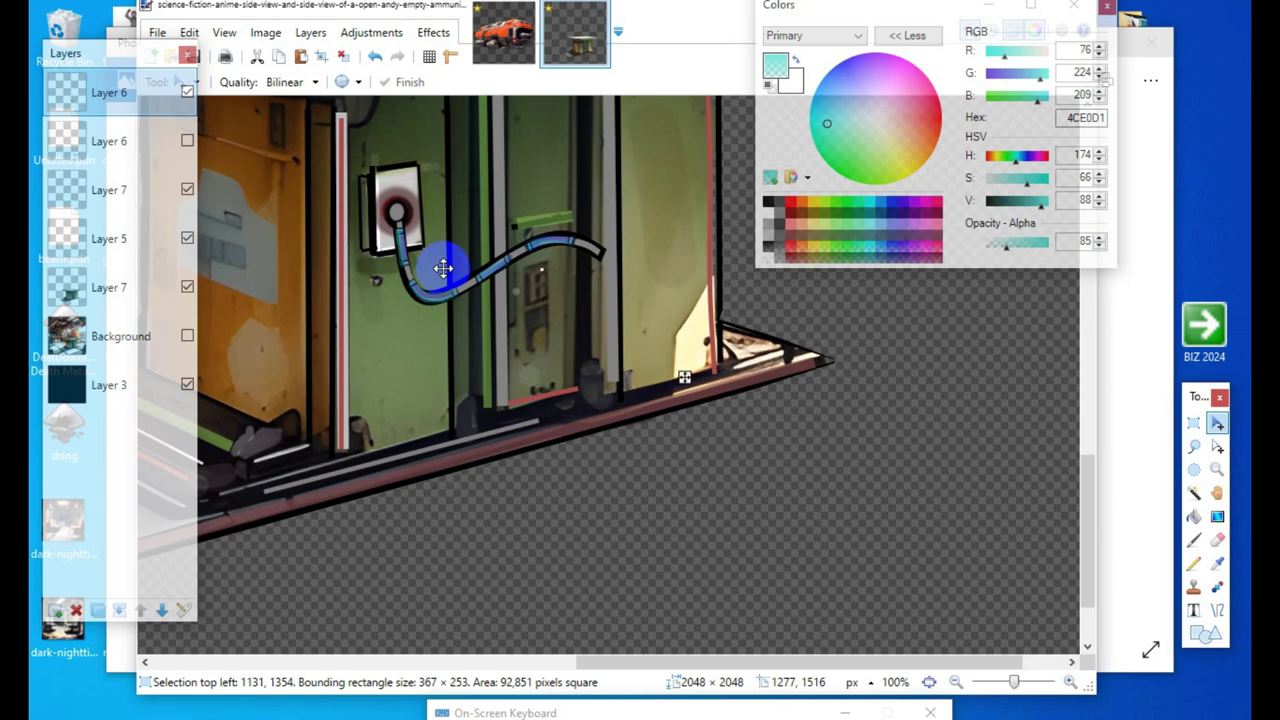
pyautogui.moveTo(443, 268); pyautogui.dragTo(446, 271)
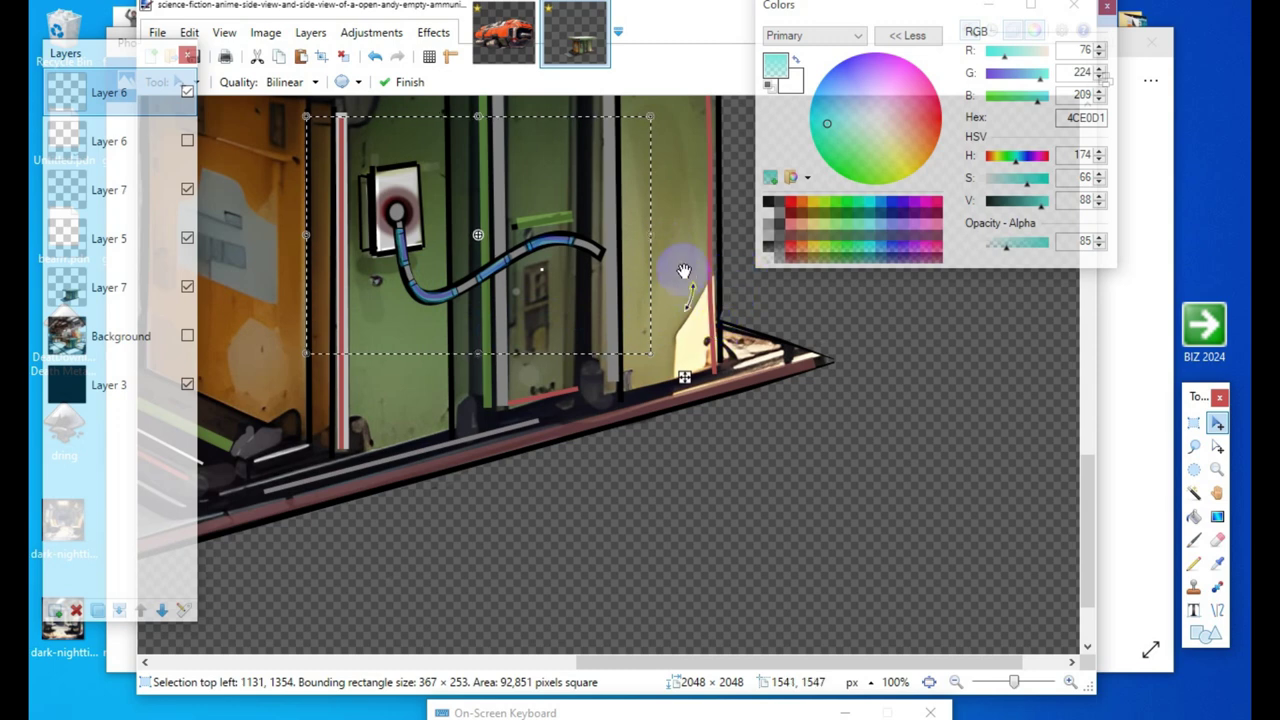
pyautogui.moveTo(649, 231); pyautogui.dragTo(637, 231)
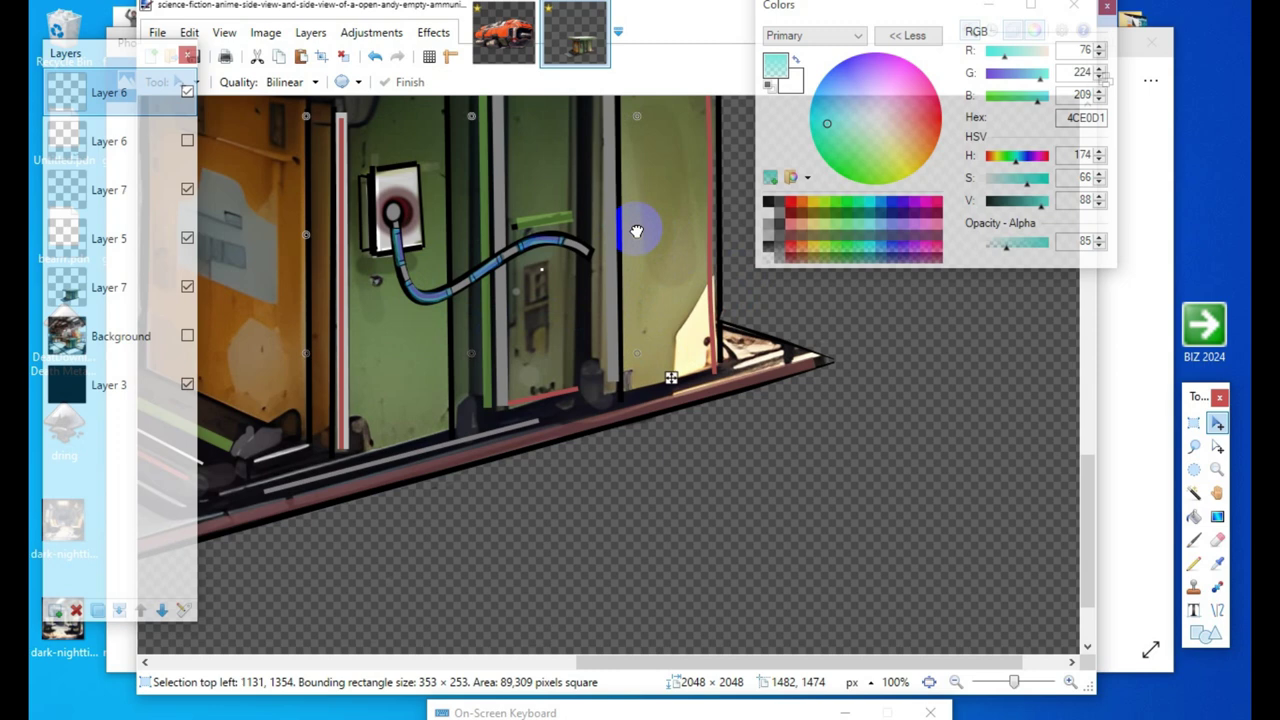
pyautogui.moveTo(636, 231)
pyautogui.mouseDown()
pyautogui.moveTo(653, 234)
pyautogui.moveTo(623, 233)
pyautogui.mouseUp()
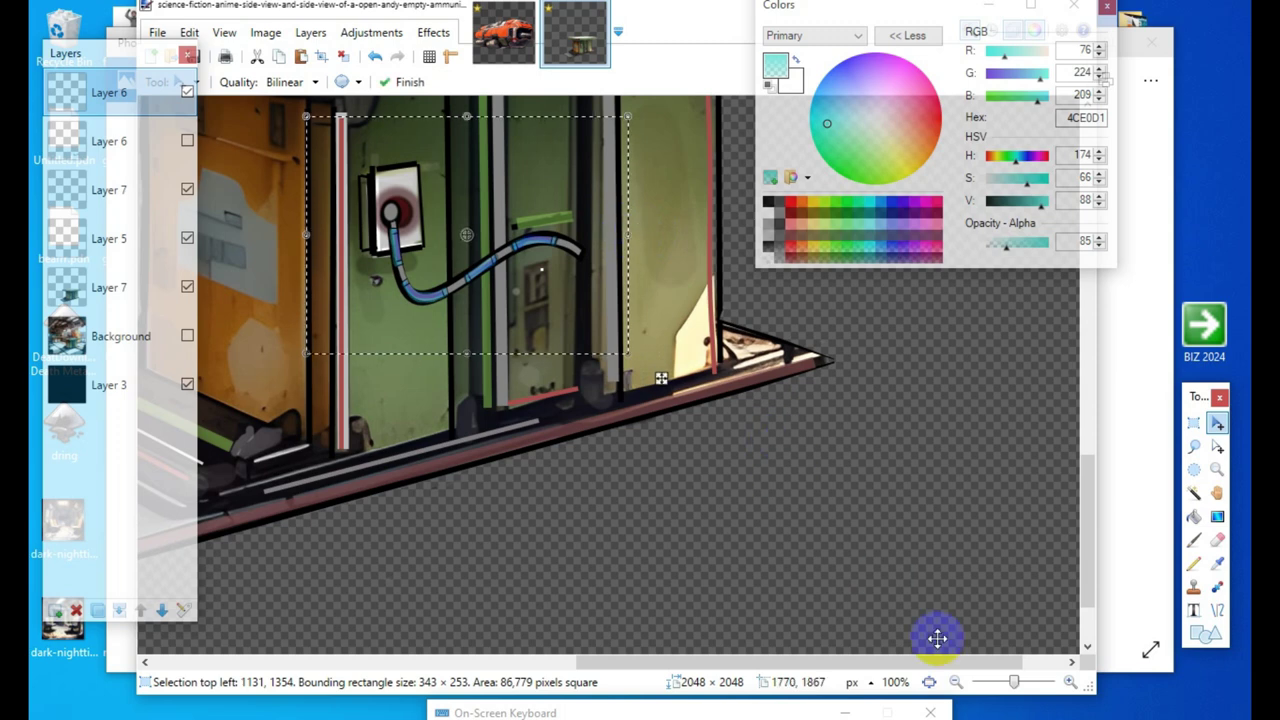
# Step: Nudge the cable copy slightly right on the red button and add a new Layer 8 just beneath Layer 5
pyautogui.moveTo(387, 297); pyautogui.dragTo(396, 298)
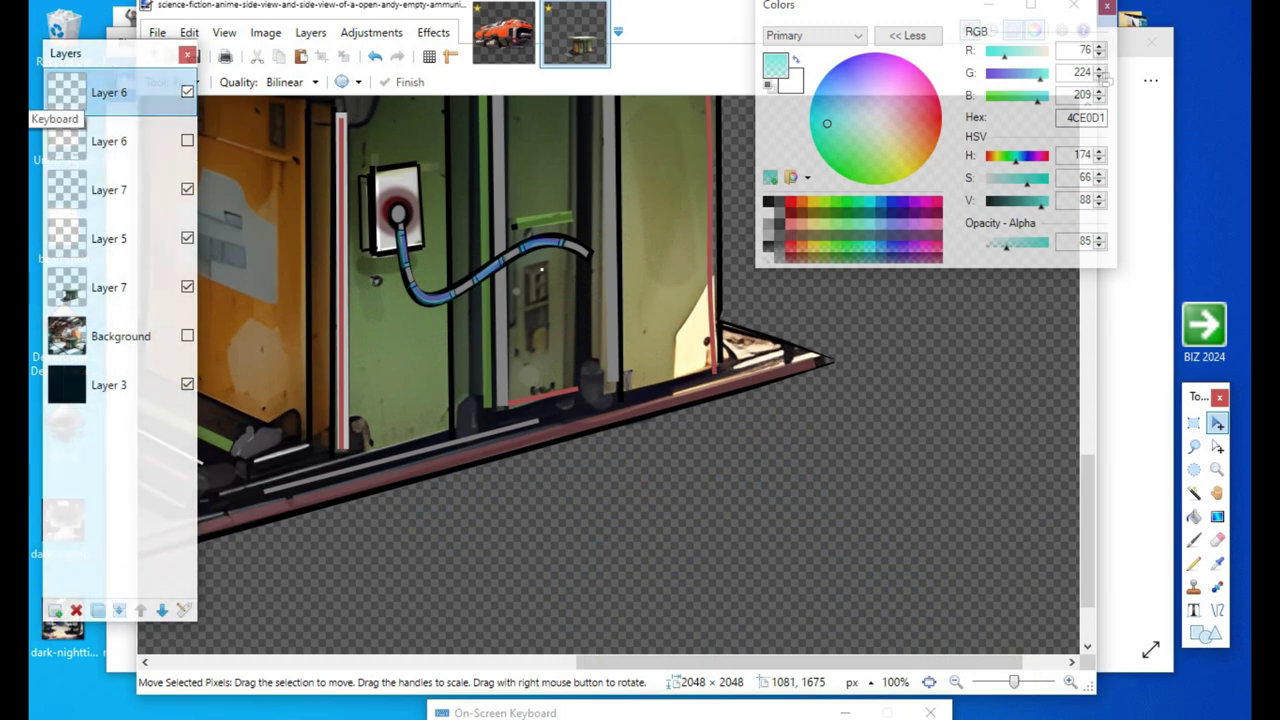
pyautogui.click(54, 609)
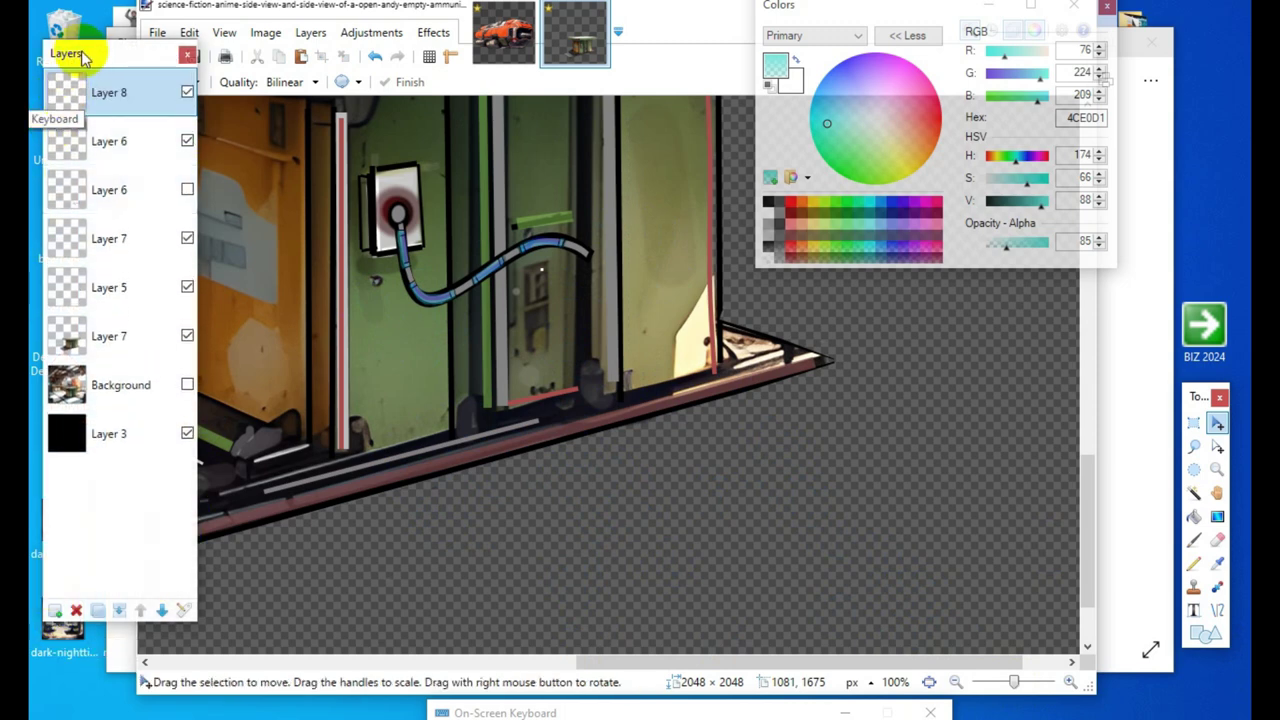
pyautogui.moveTo(114, 88); pyautogui.dragTo(129, 286)
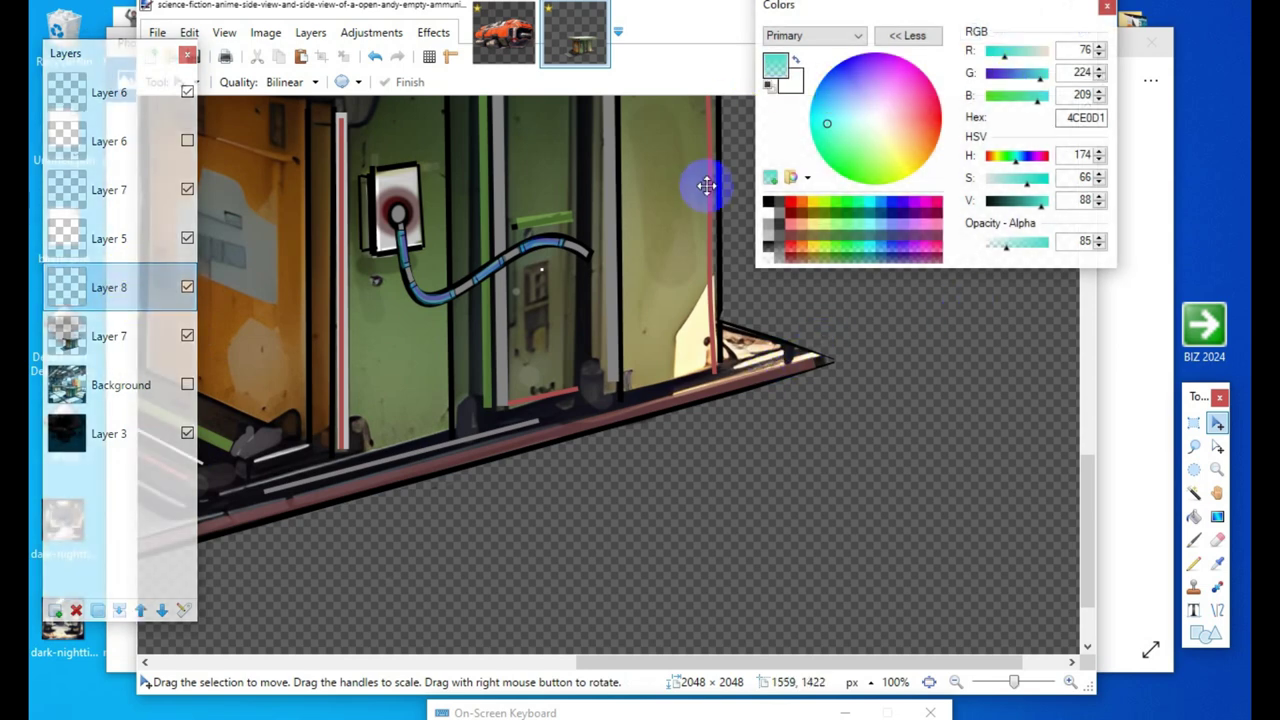
# Step: Set the primary colour to opaque grey 828282 for the Paintbrush and get close to the cable's plug
pyautogui.click(769, 85)
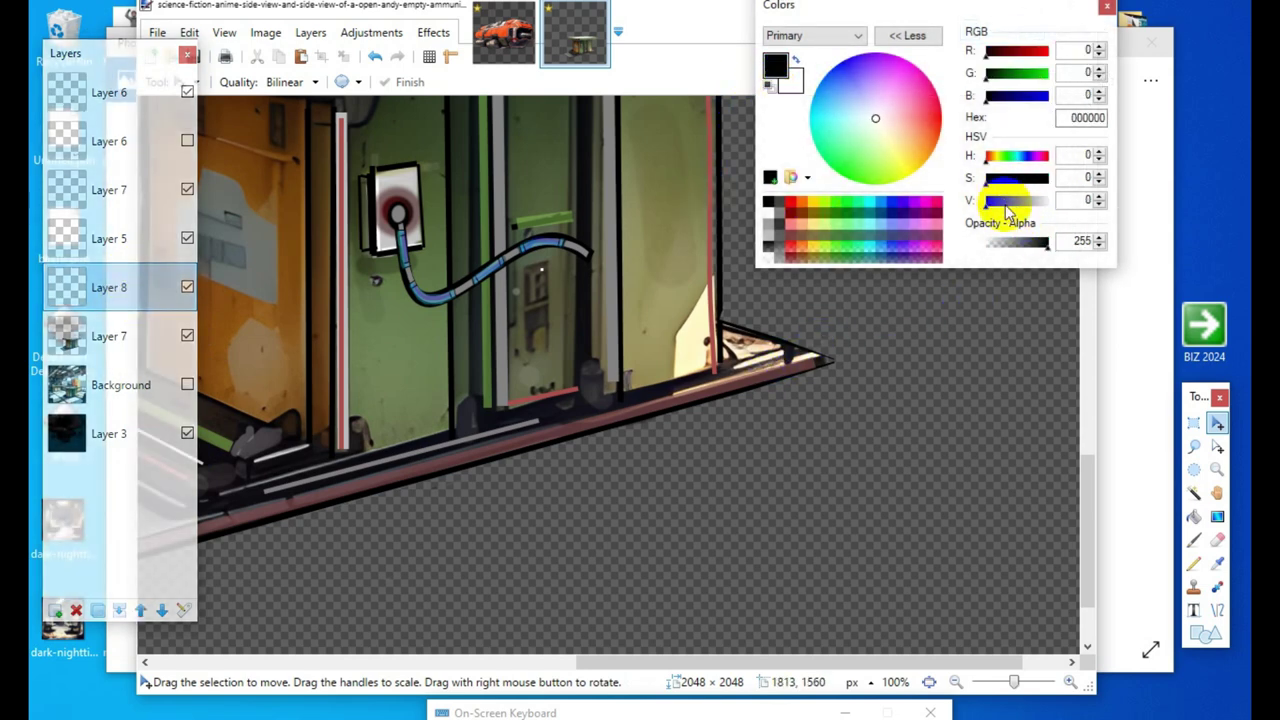
pyautogui.moveTo(1008, 213); pyautogui.dragTo(1019, 213)
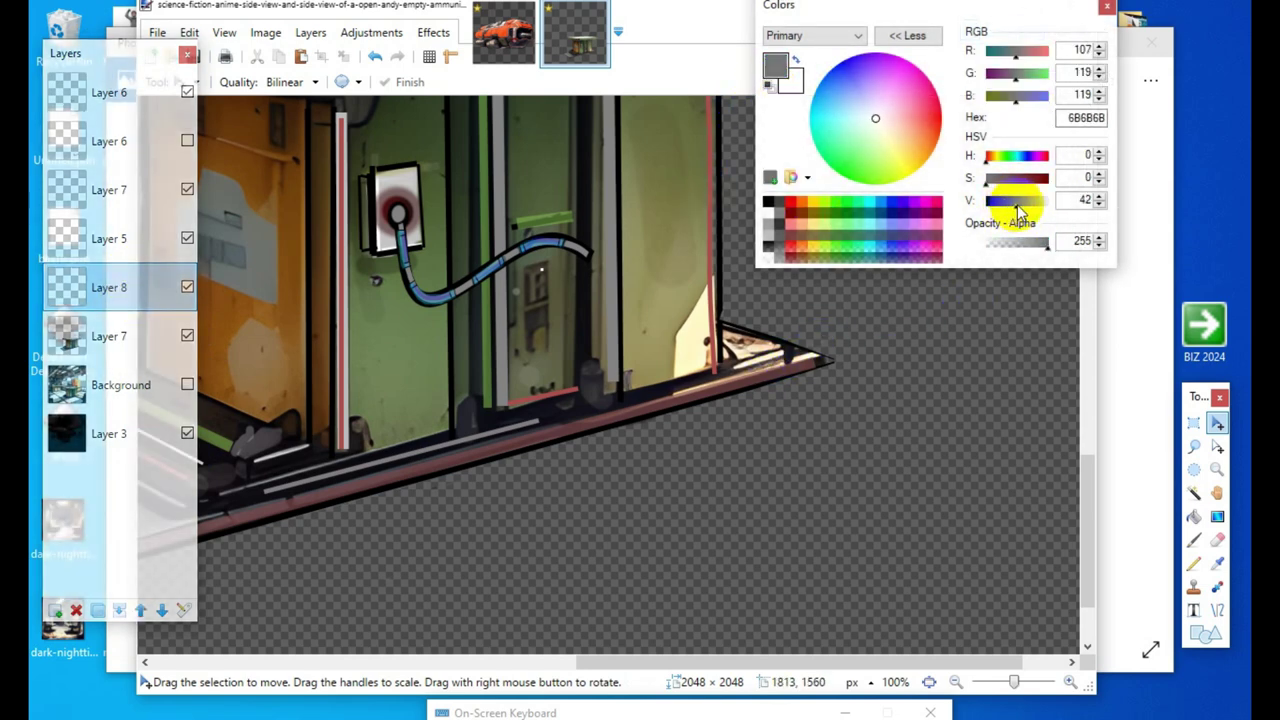
pyautogui.click(1195, 541)
pyautogui.click(1068, 681)
pyautogui.scroll(3, 344, 431)
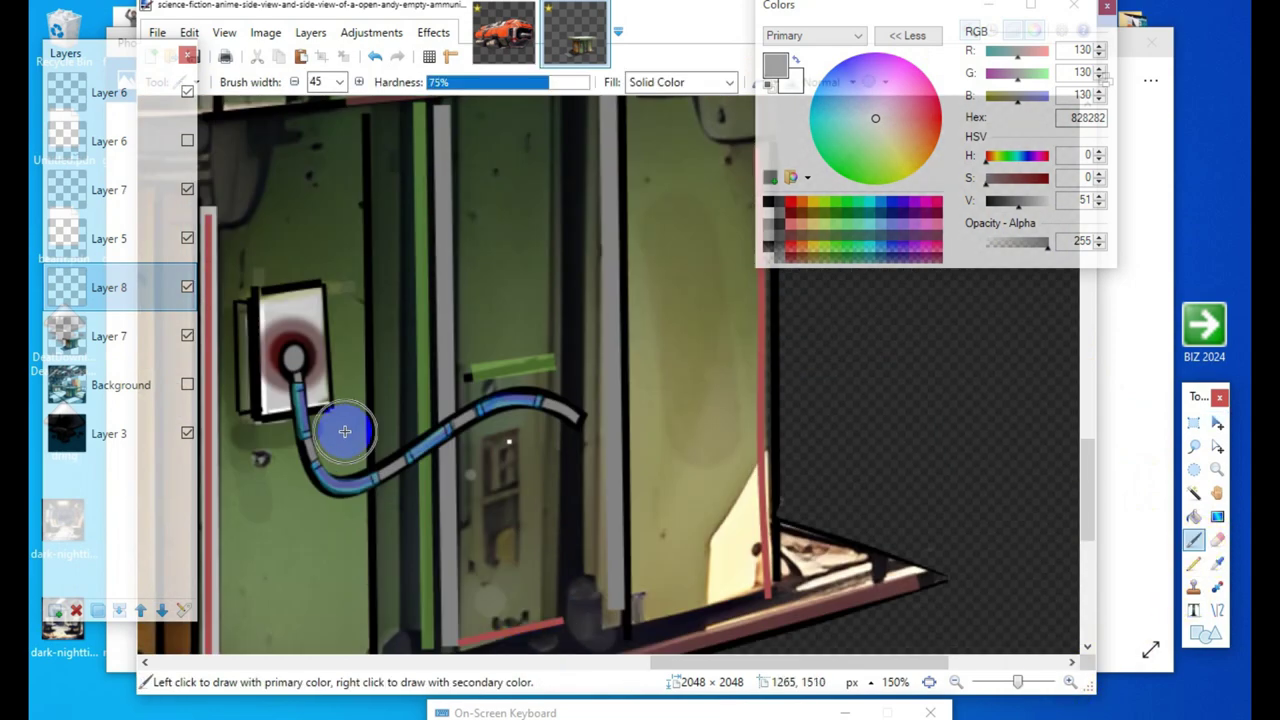
# Step: Try a 45-pixel grey dot on the green panel, undo it, and set the brush width to 22
pyautogui.click(497, 294)
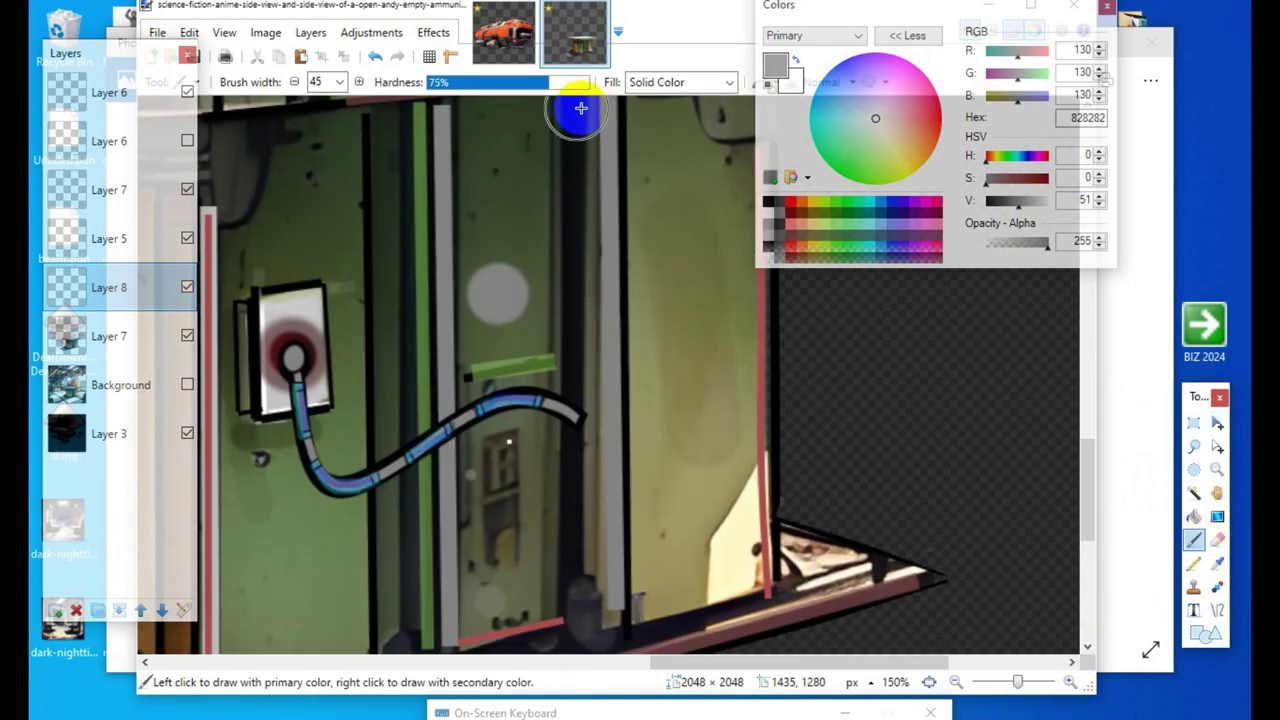
pyautogui.click(374, 56)
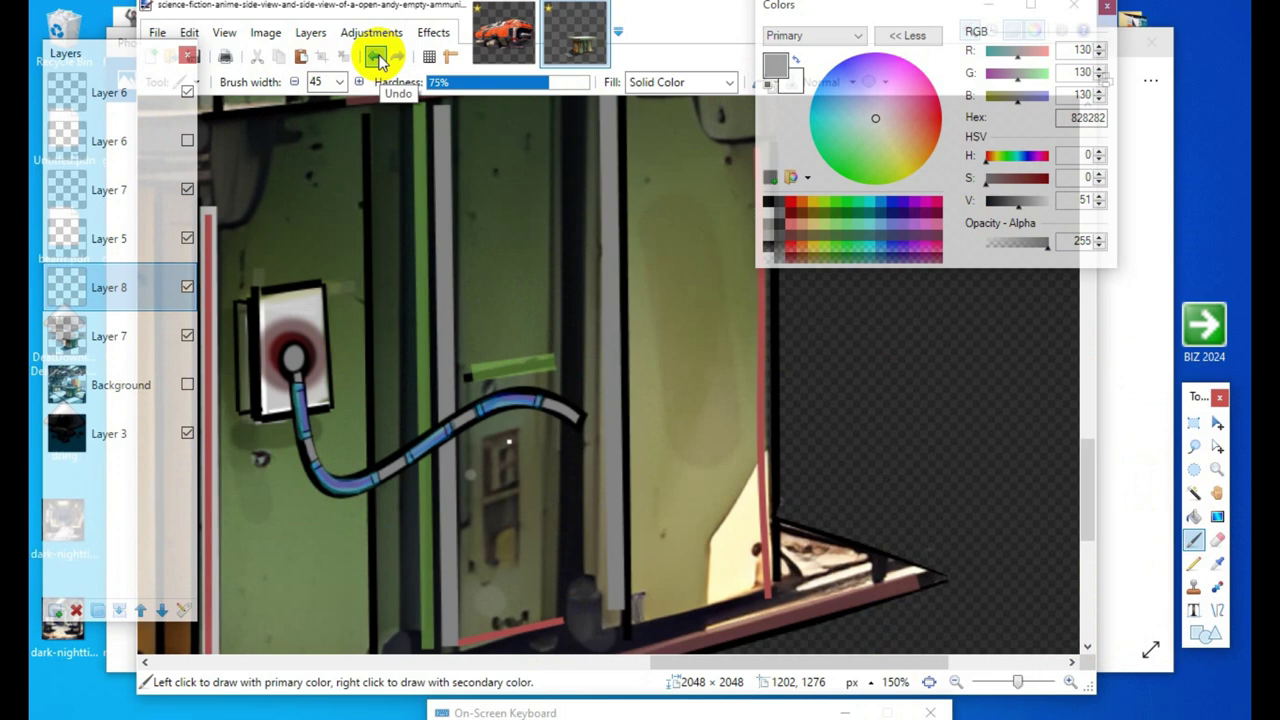
pyautogui.click(294, 82)
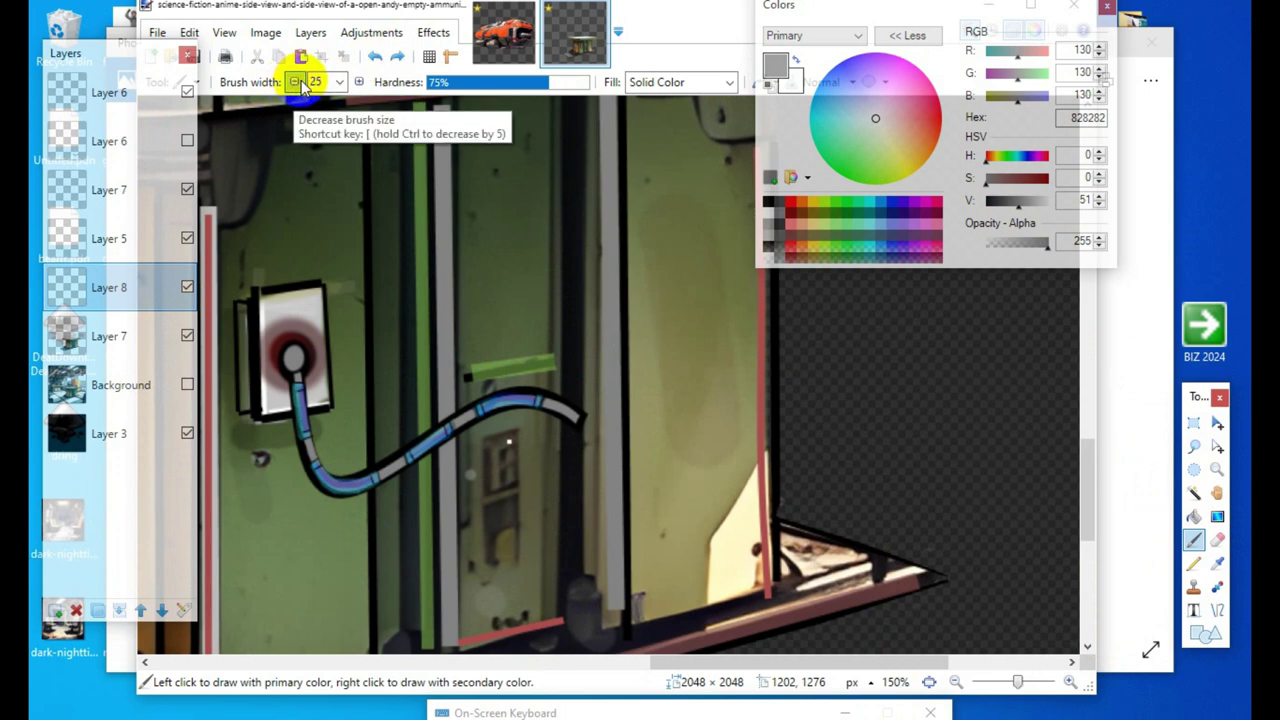
pyautogui.click(302, 80)
pyautogui.click(302, 80)
pyautogui.click(302, 80)
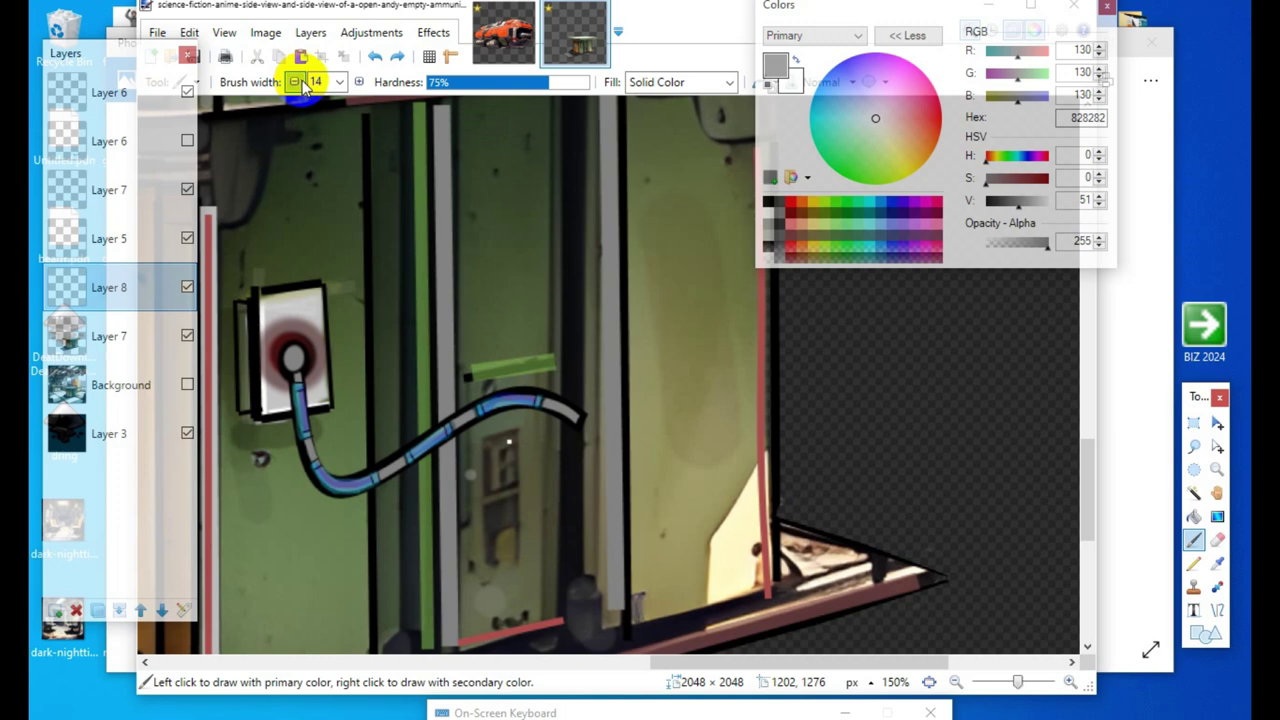
pyautogui.click(300, 82)
pyautogui.click(300, 82)
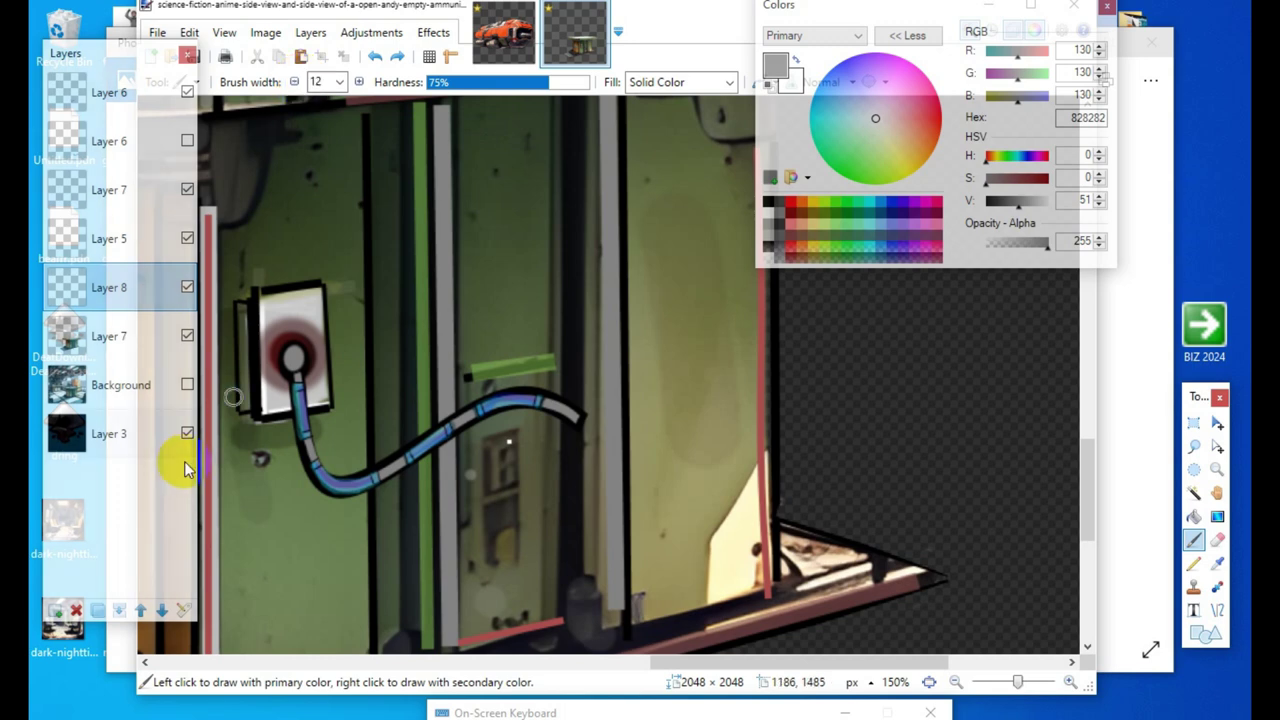
pyautogui.click(360, 82)
pyautogui.click(360, 82)
pyautogui.click(360, 82)
pyautogui.click(360, 82)
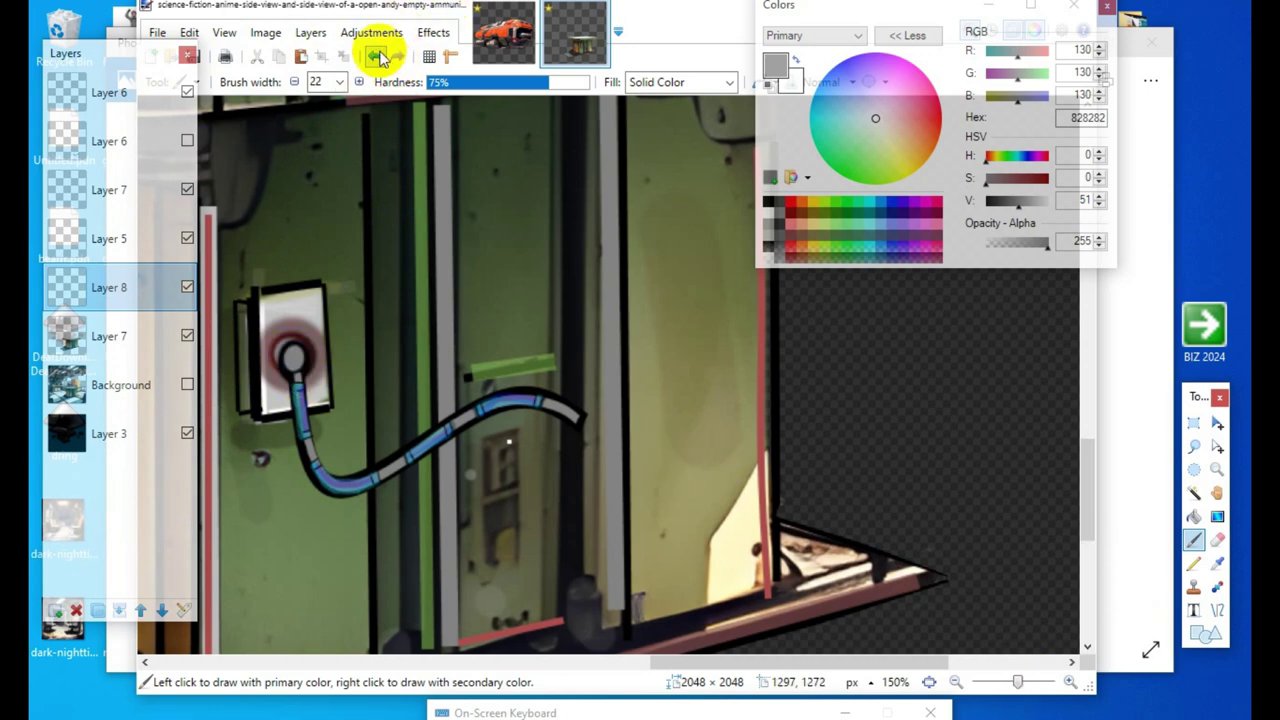
# Step: Undo the last dab, place a 22-pixel grey dot behind the cable's round end and choose a lighter grey
pyautogui.click(376, 60)
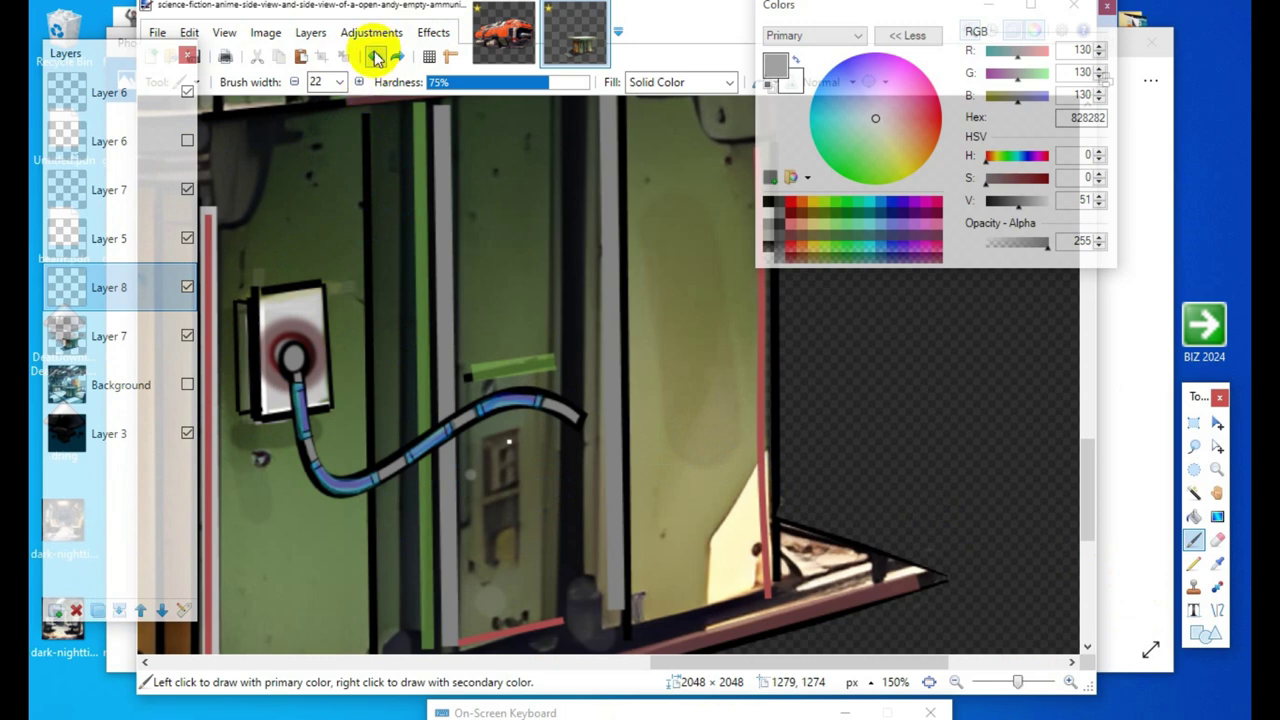
pyautogui.click(287, 348)
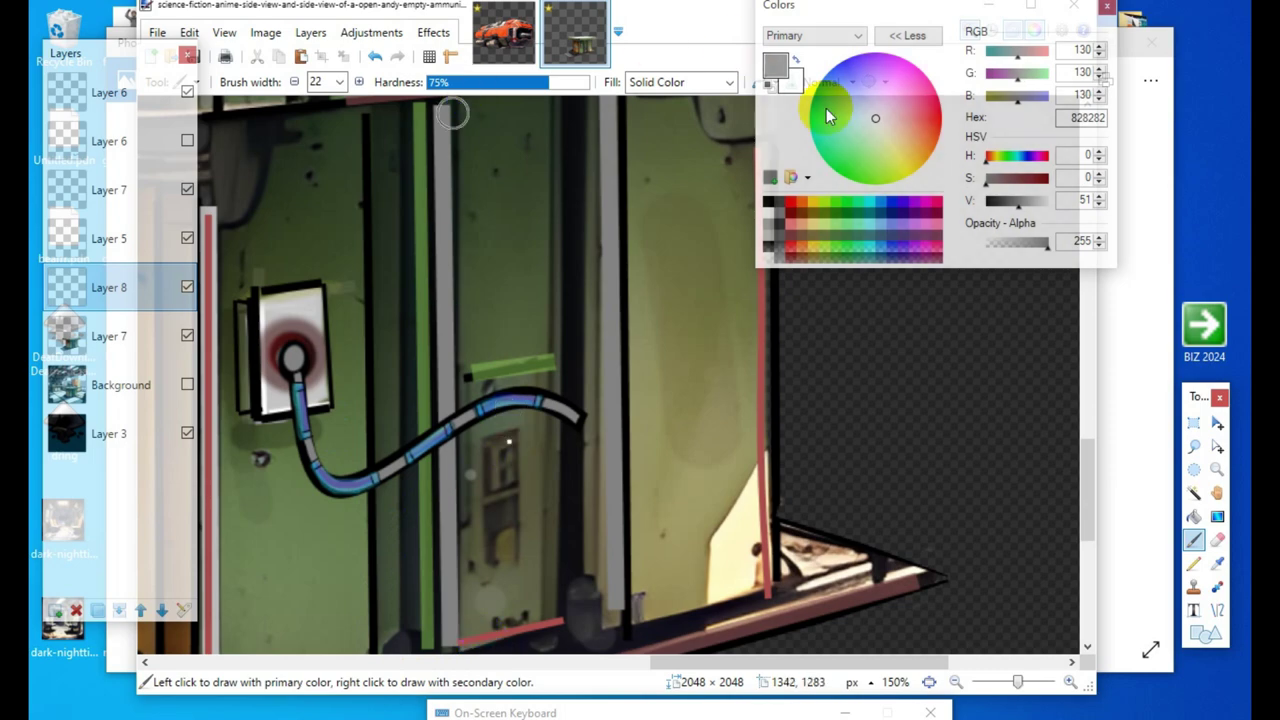
pyautogui.moveTo(1020, 200); pyautogui.dragTo(1033, 203)
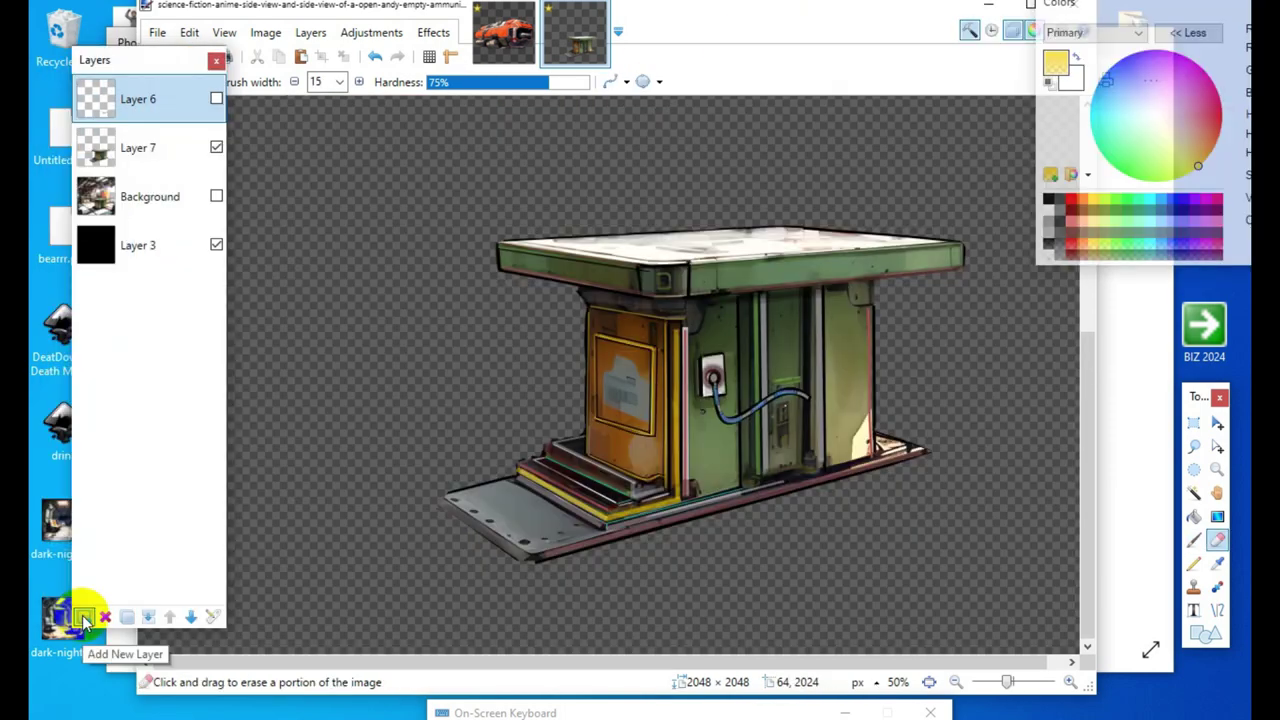
# Step: Add a new layer directly beneath the hidden Layer 6 and set the Paintbrush to black with opacity 55
pyautogui.click(82, 610)
pyautogui.moveTo(163, 94); pyautogui.dragTo(165, 150)
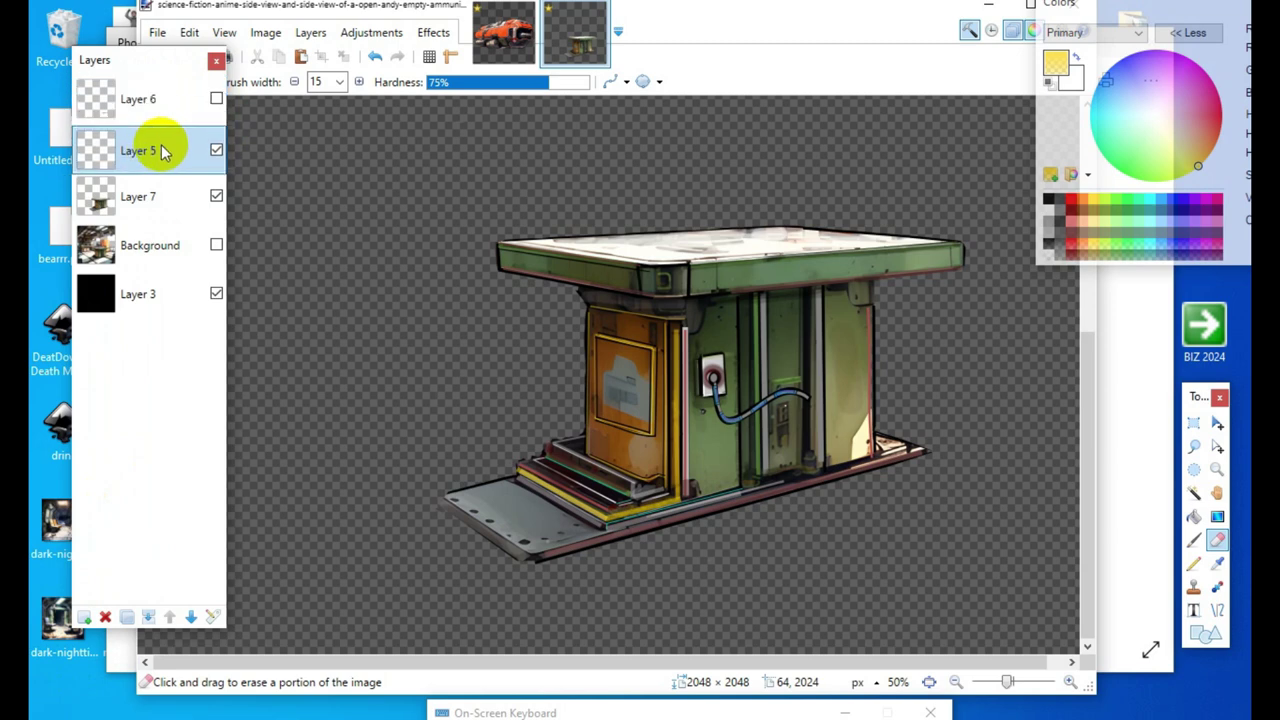
pyautogui.click(1196, 541)
pyautogui.click(1052, 86)
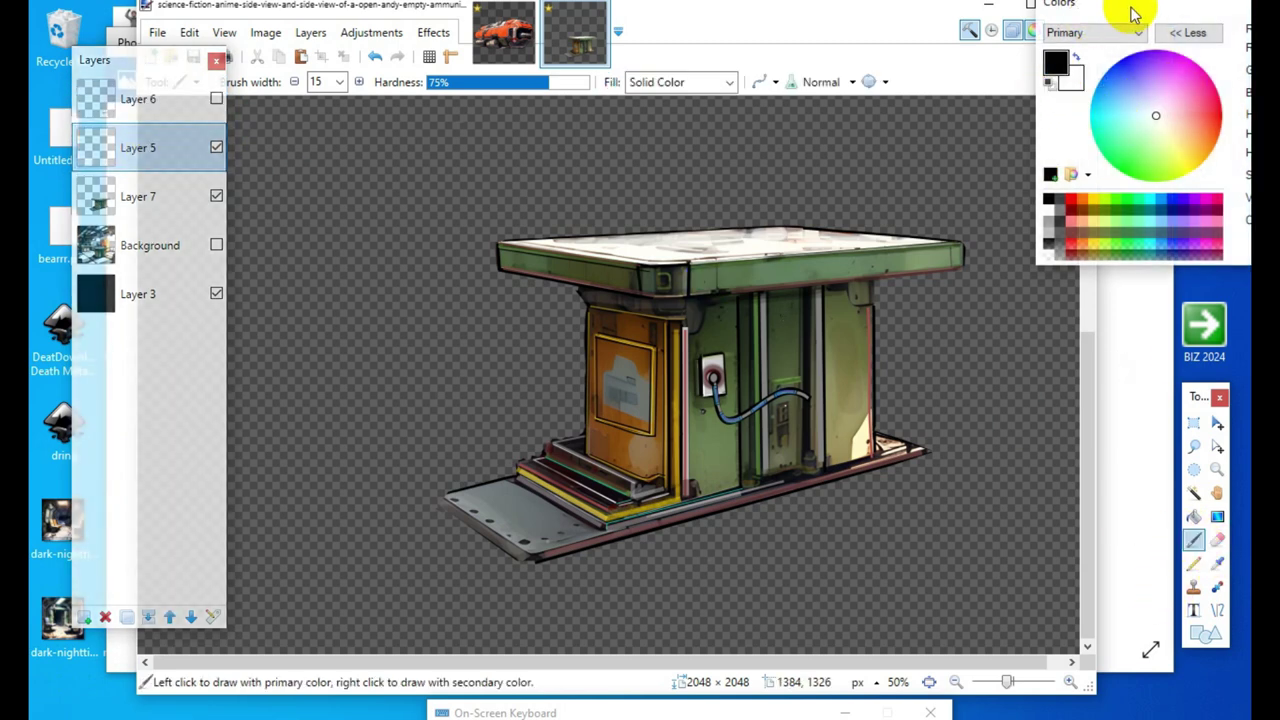
pyautogui.moveTo(1134, 12); pyautogui.dragTo(984, 6)
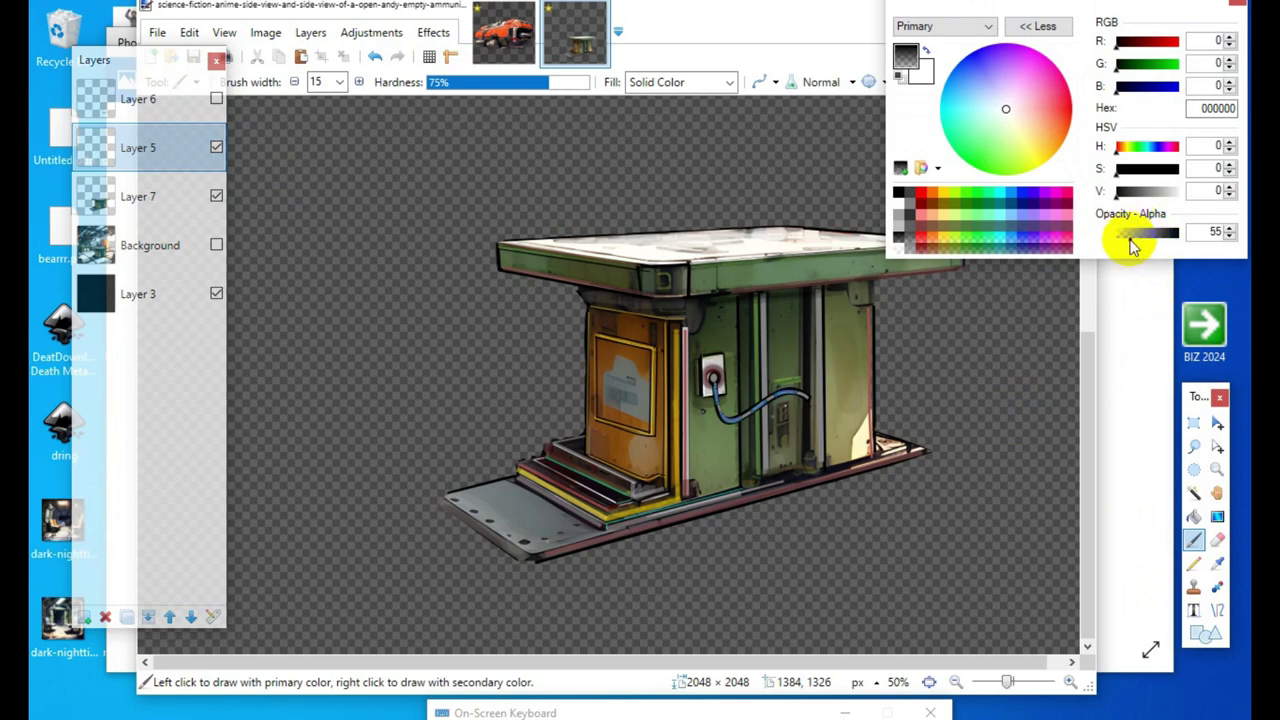
# Step: Shade the dark steps at the foot of the orange panel with a 55-pixel translucent black brush
pyautogui.click(1071, 684)
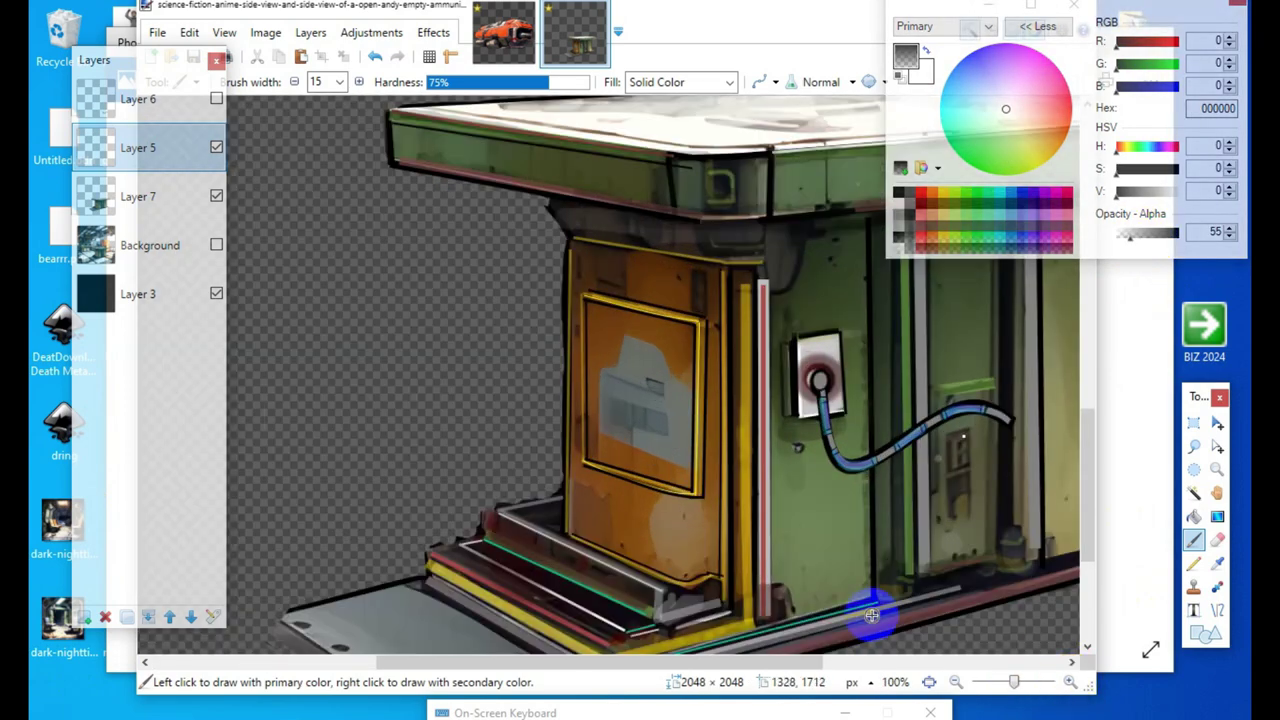
pyautogui.scroll(-3, 597, 357)
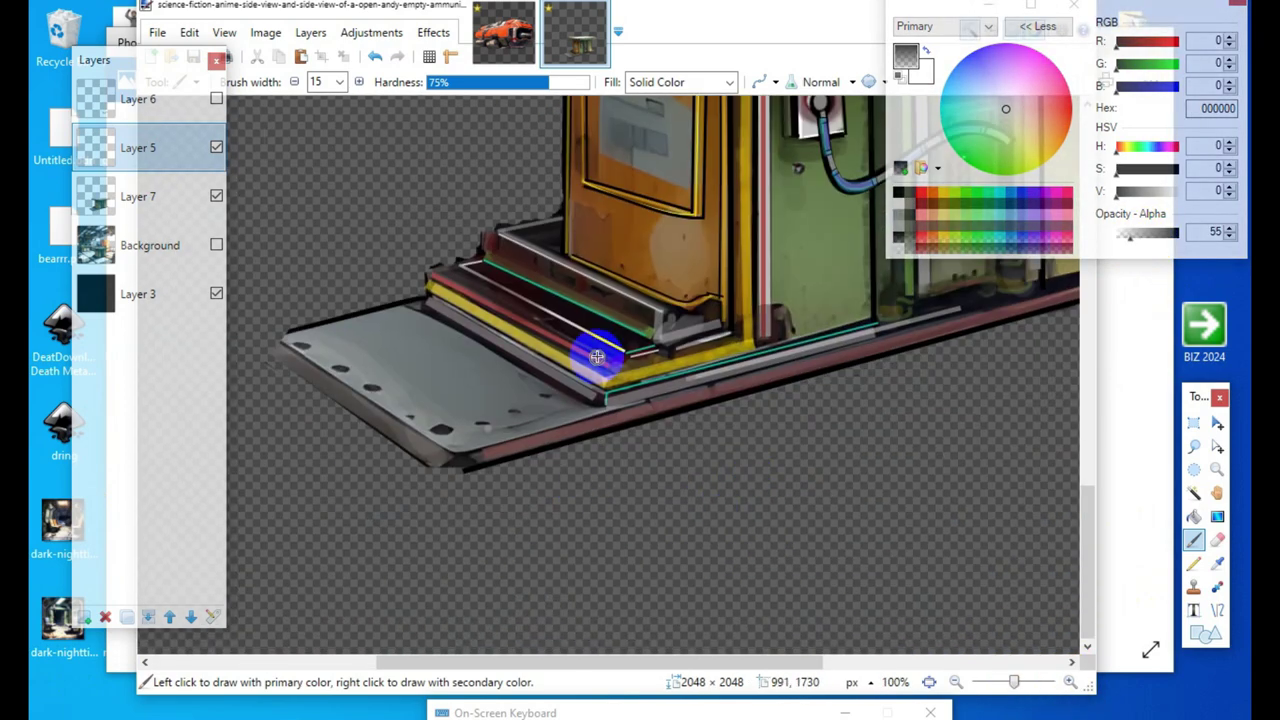
pyautogui.click(341, 82)
pyautogui.click(329, 206)
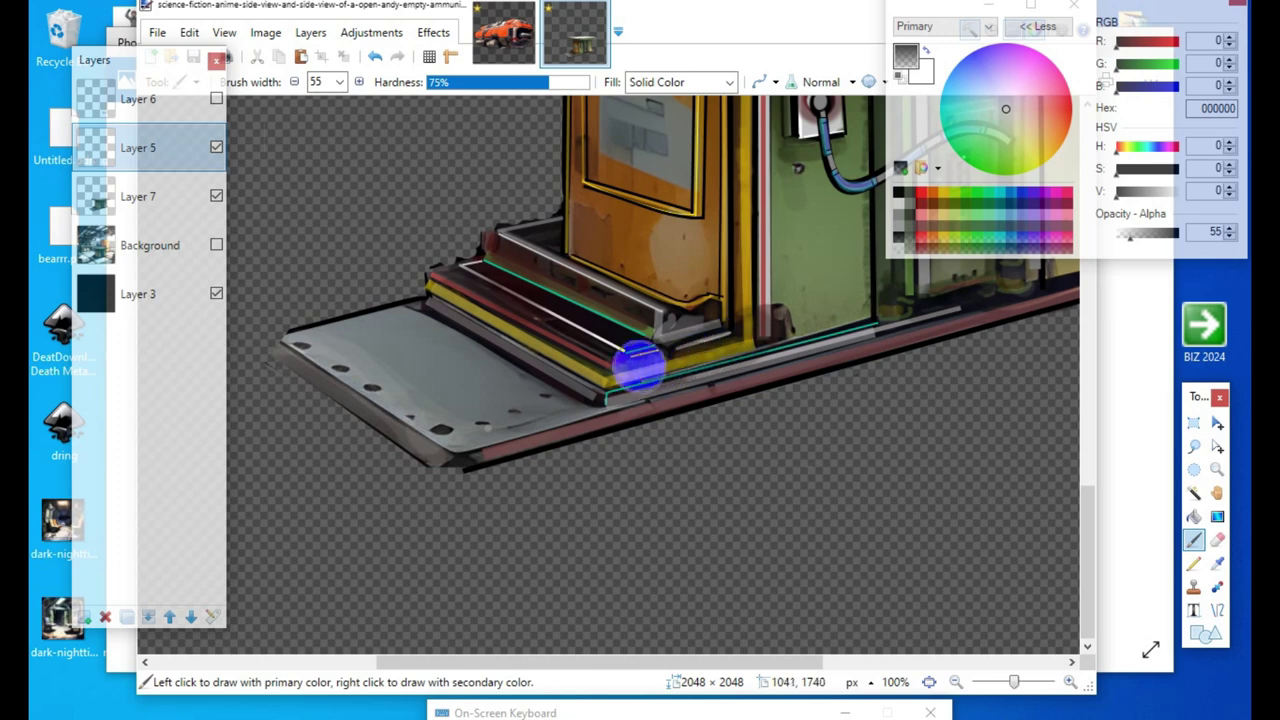
pyautogui.scroll(2, 543, 614)
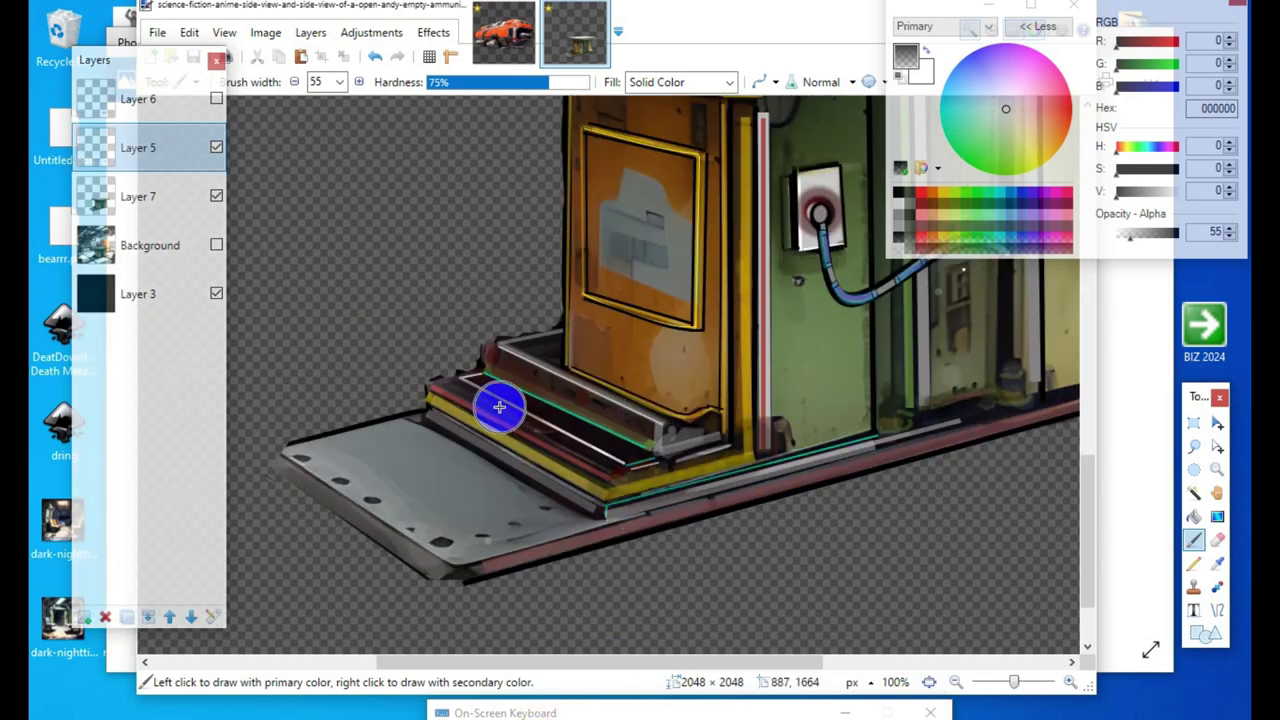
pyautogui.moveTo(510, 367); pyautogui.dragTo(630, 425)
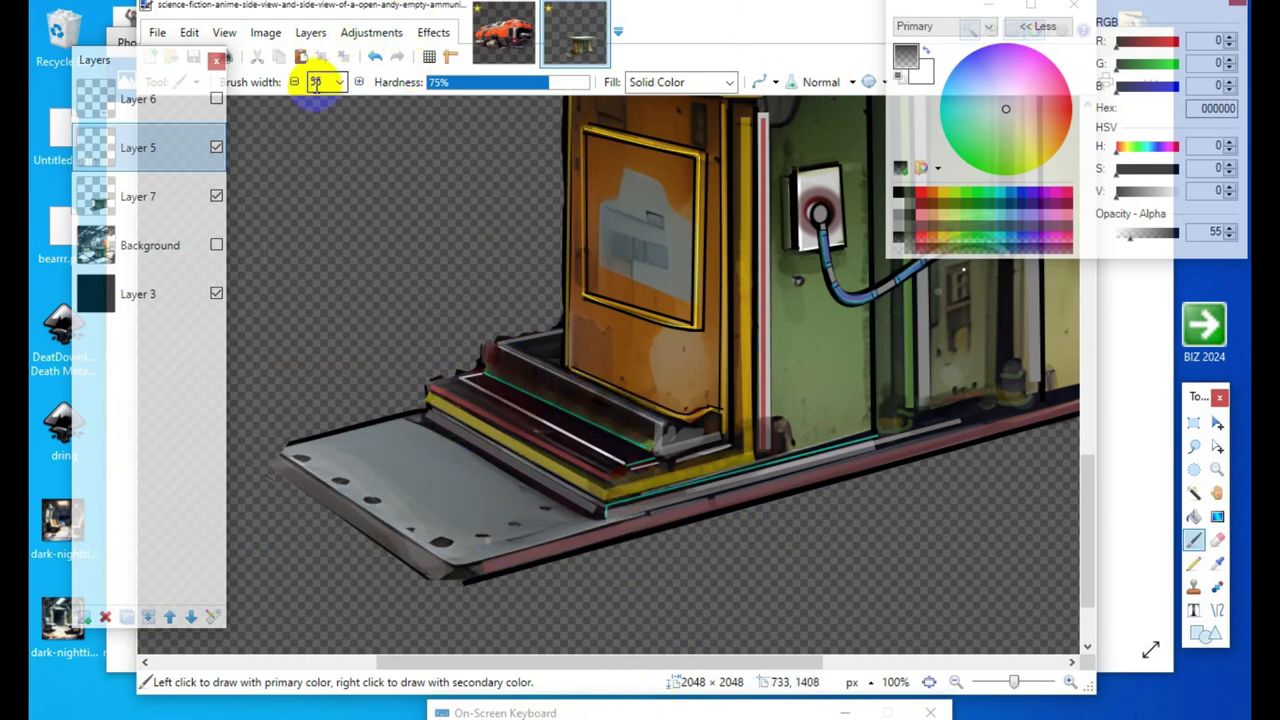
# Step: Paint a translucent black shadow beneath the tabletop, across the top of the orange and green panels
pyautogui.scroll(2, 600, 575)
pyautogui.scroll(-2, 678, 512)
pyautogui.scroll(3, 644, 572)
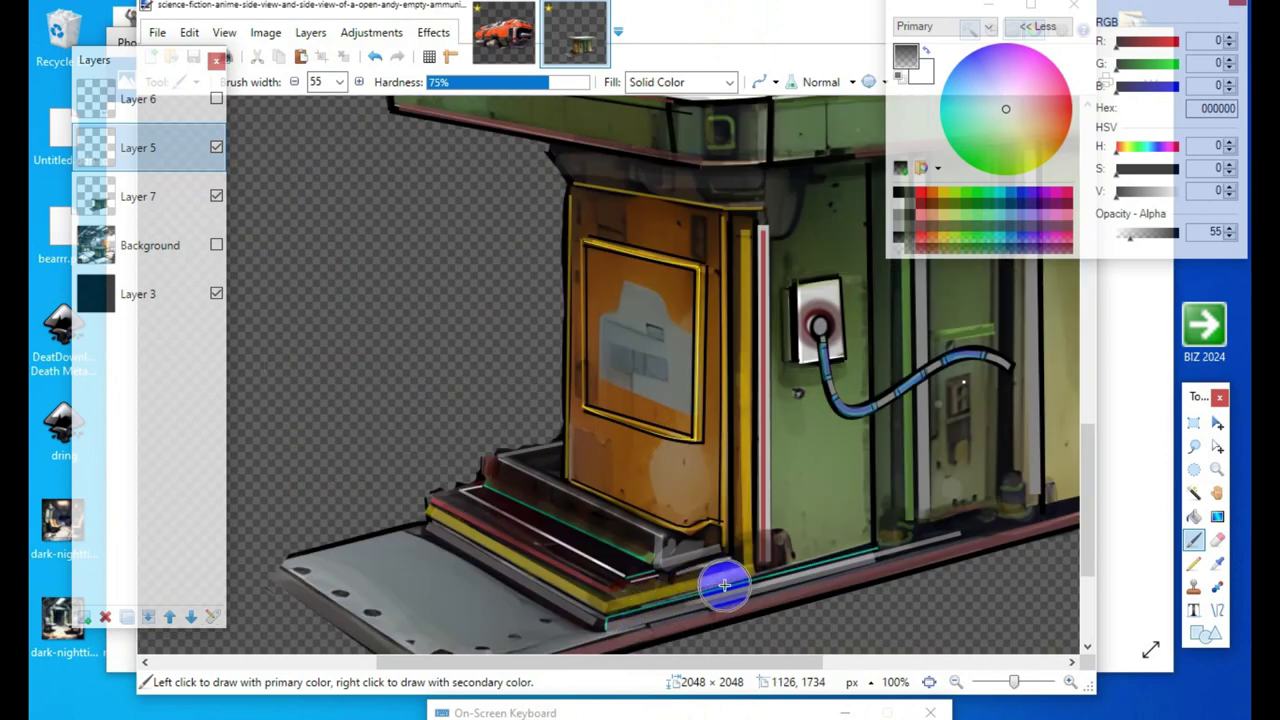
pyautogui.scroll(5, 845, 500)
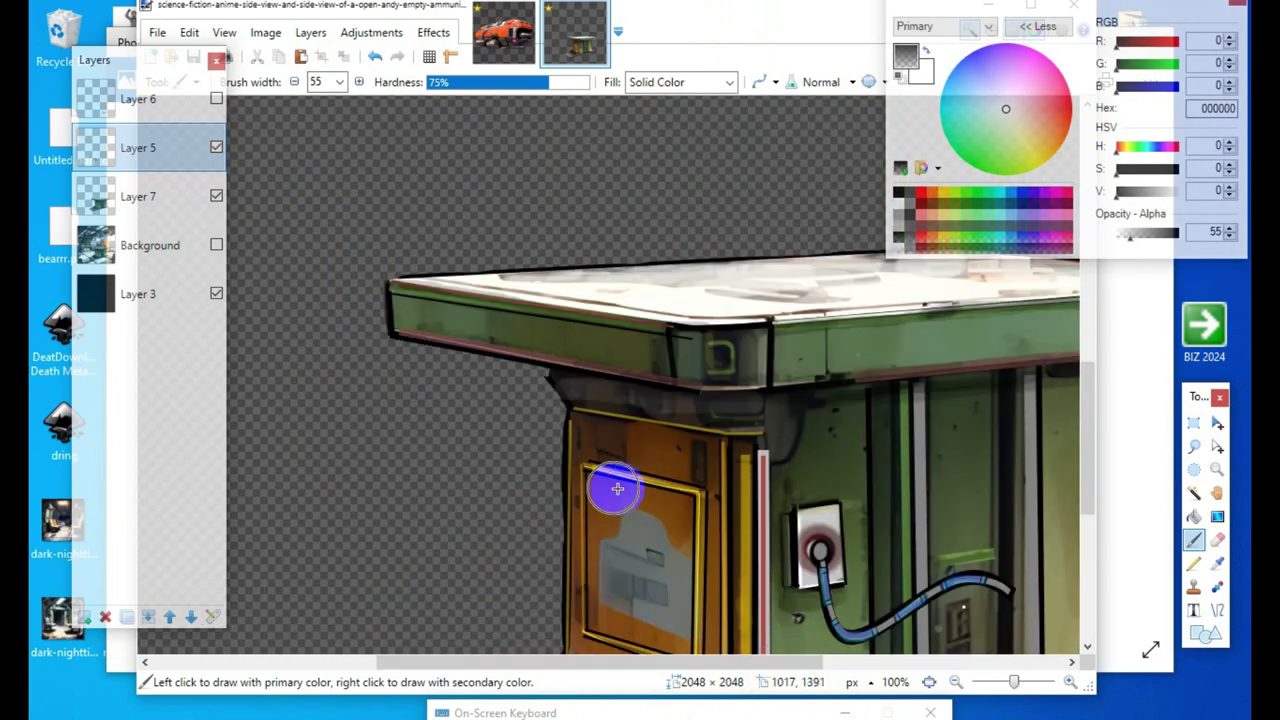
pyautogui.moveTo(575, 395)
pyautogui.mouseDown()
pyautogui.moveTo(746, 412)
pyautogui.moveTo(871, 405)
pyautogui.mouseUp()
pyautogui.scroll(-5, 680, 503)
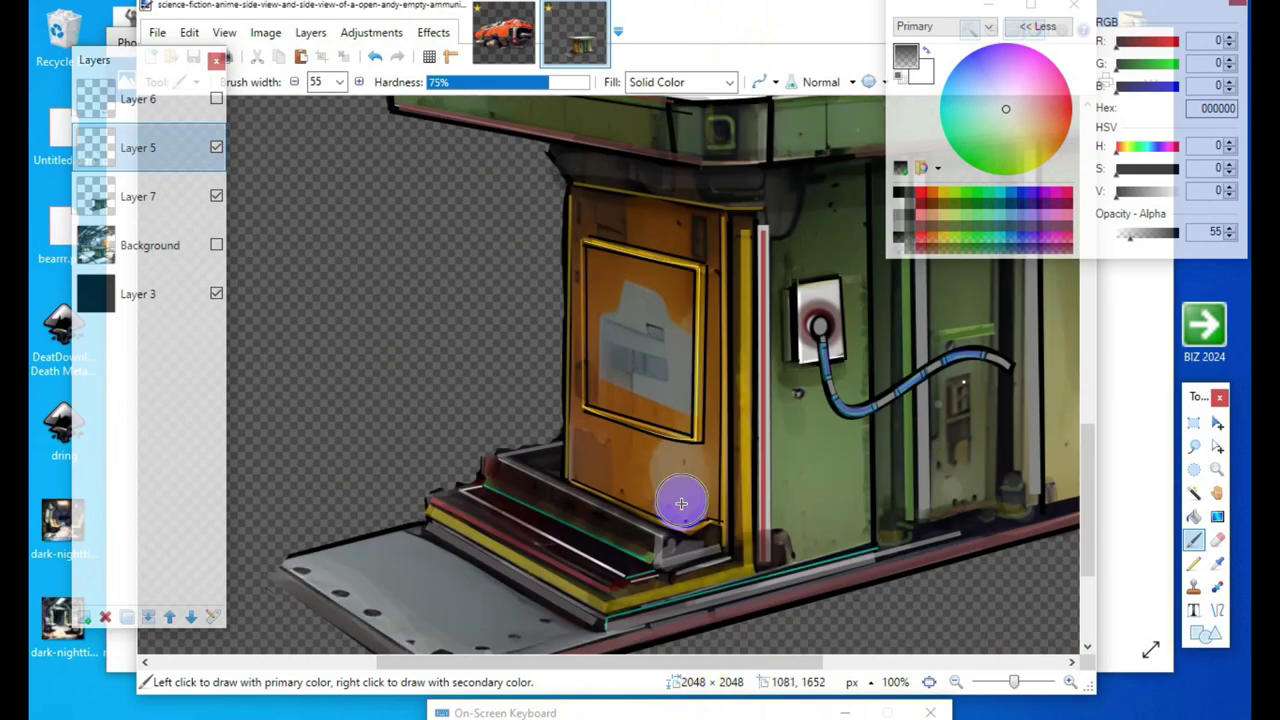
# Step: Shade the box's vertical corner along the red and white strip with translucent black, from the base upward
pyautogui.moveTo(651, 662); pyautogui.dragTo(735, 662)
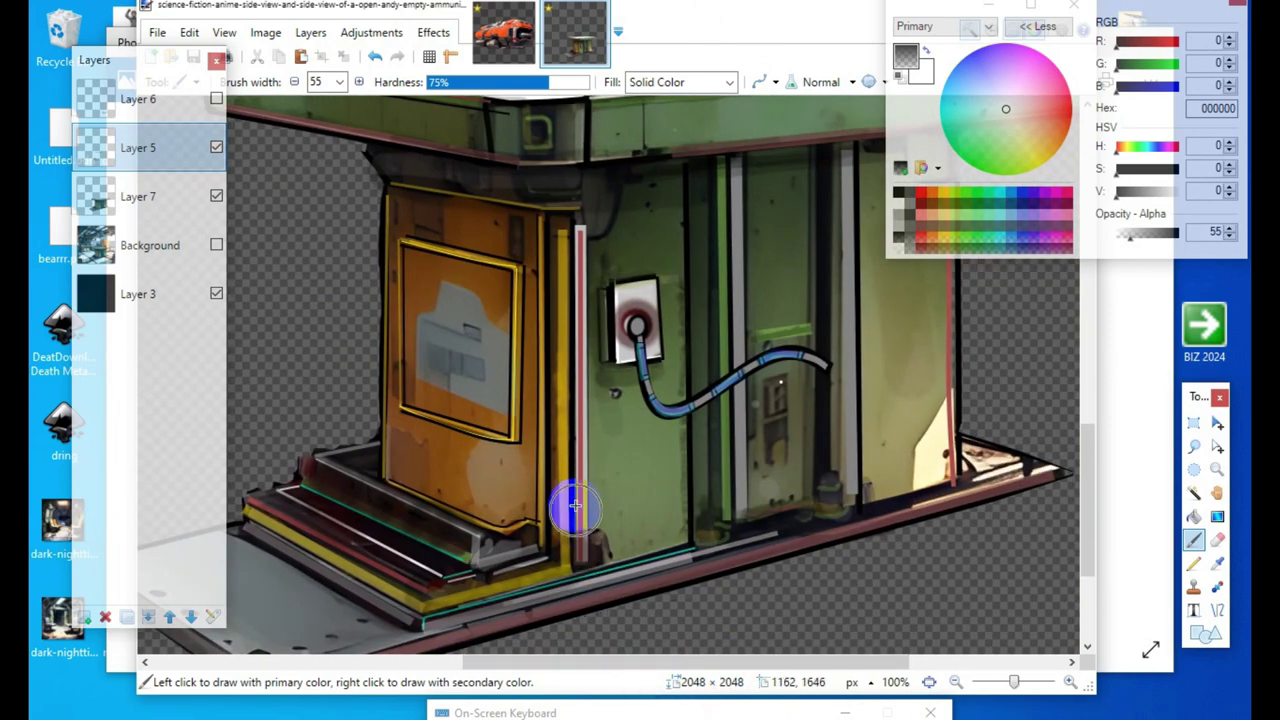
pyautogui.moveTo(585, 599); pyautogui.dragTo(581, 551)
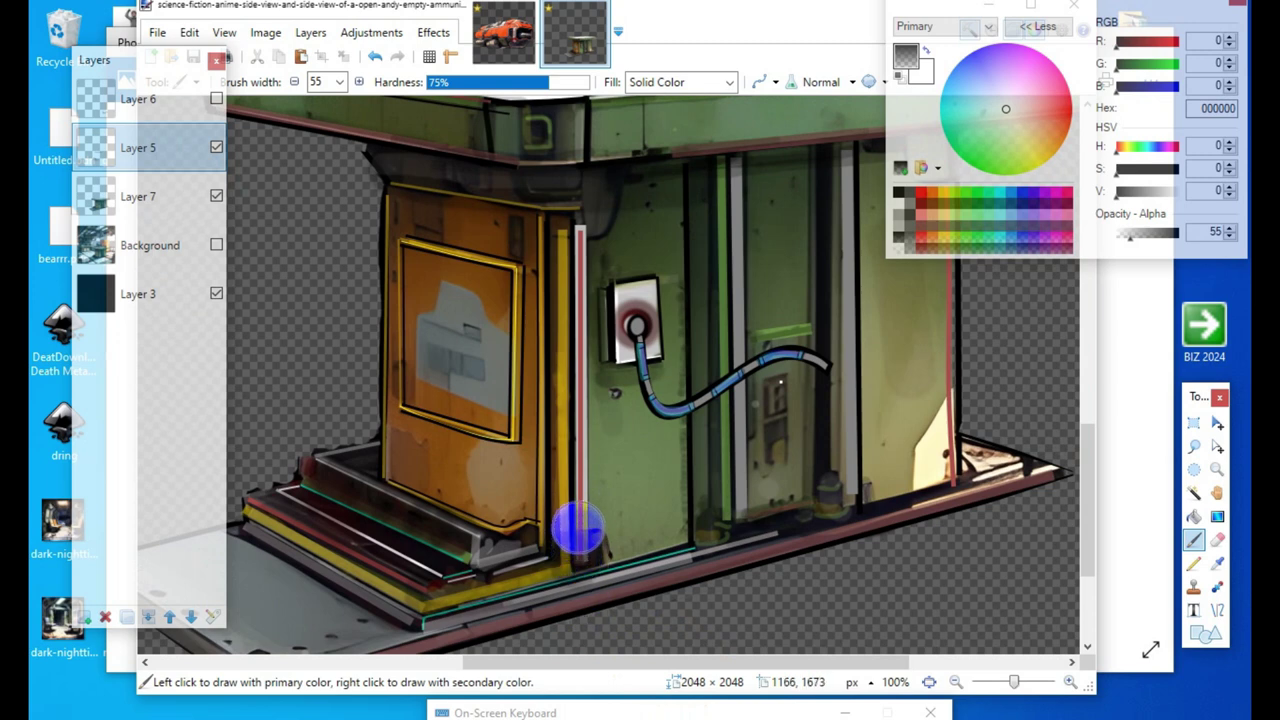
pyautogui.moveTo(583, 487); pyautogui.dragTo(579, 232)
pyautogui.scroll(3, 686, 640)
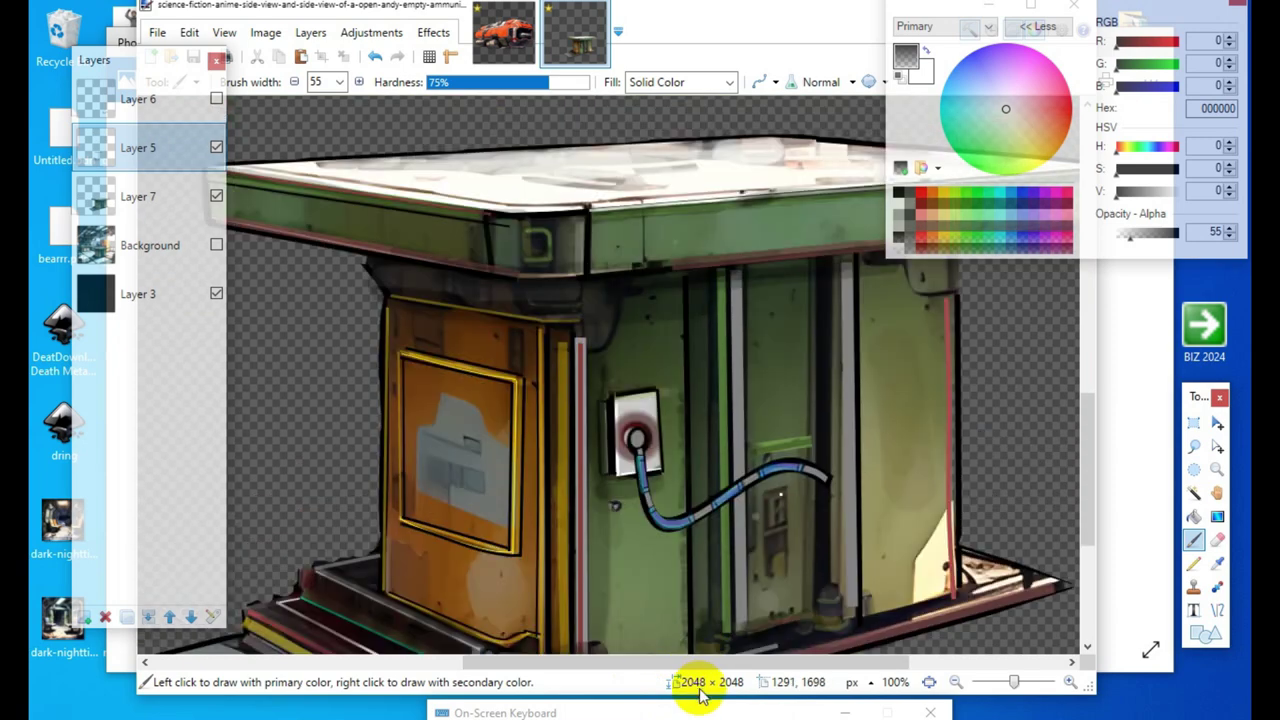
# Step: Shade the table's green rim and the lower green cabinet with translucent black brush strokes 55 pixels wide
pyautogui.scroll(6, 912, 668)
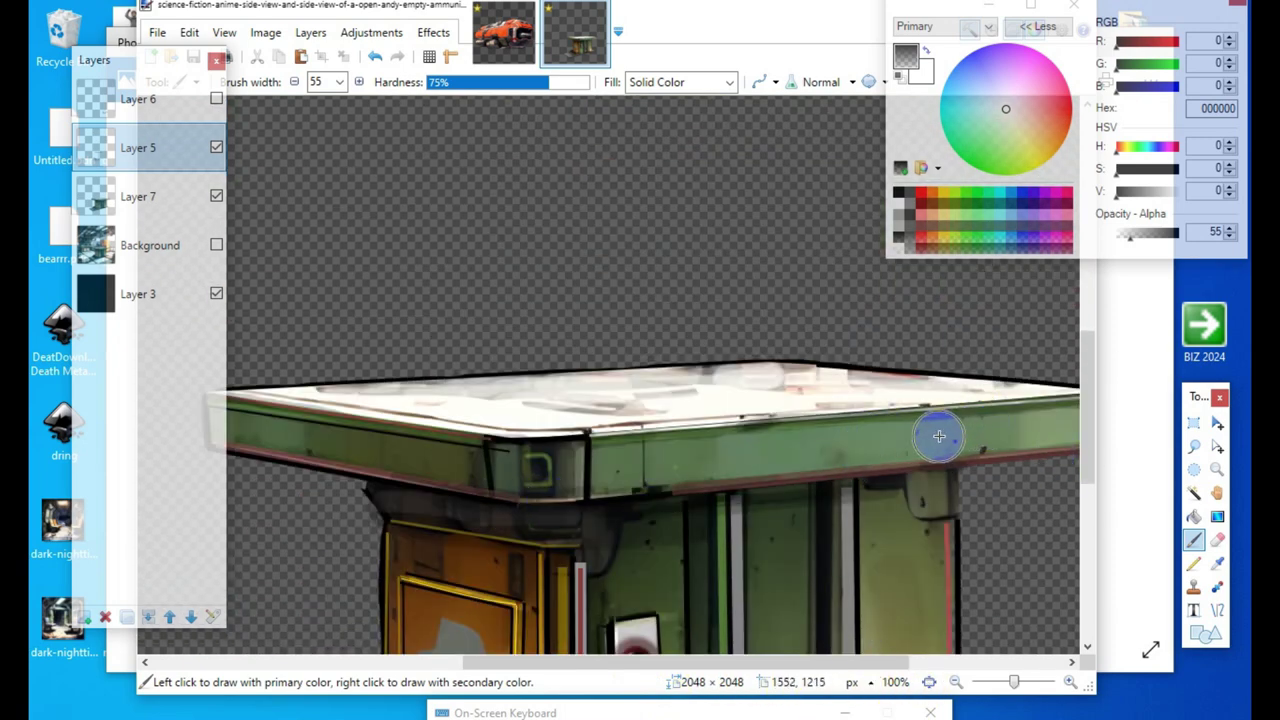
pyautogui.scroll(-3, 710, 540)
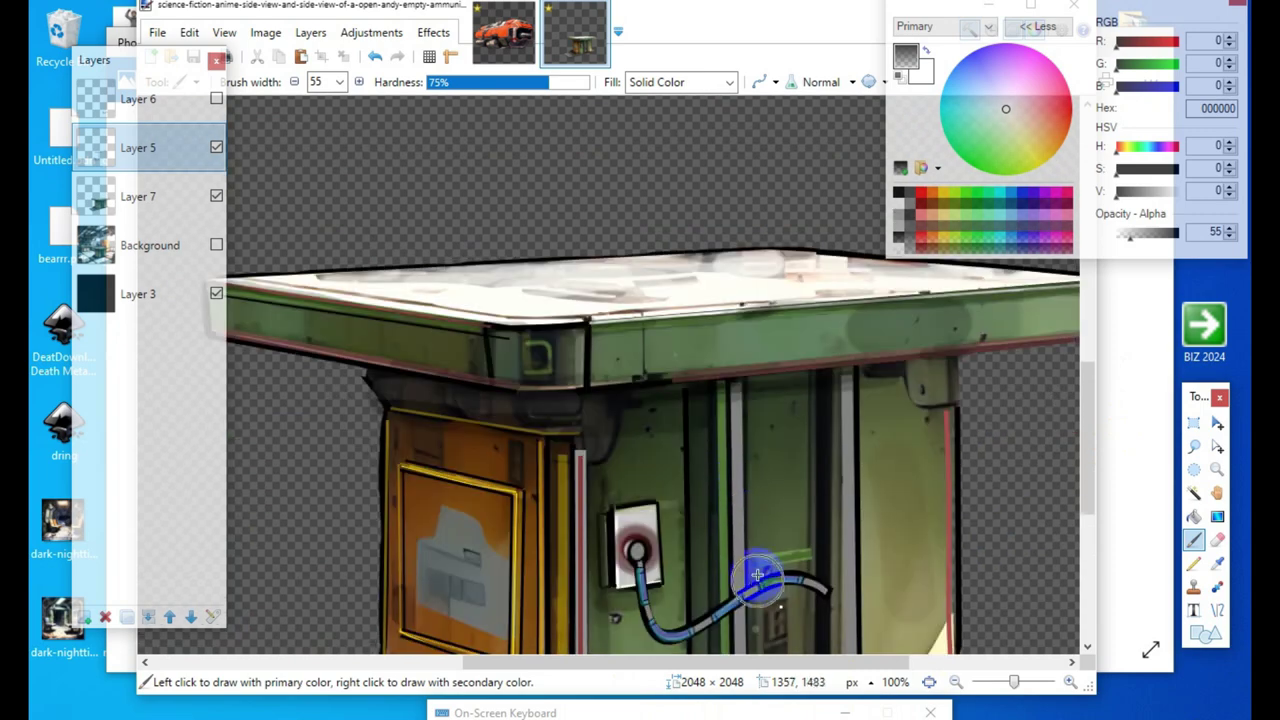
pyautogui.scroll(-6, 645, 480)
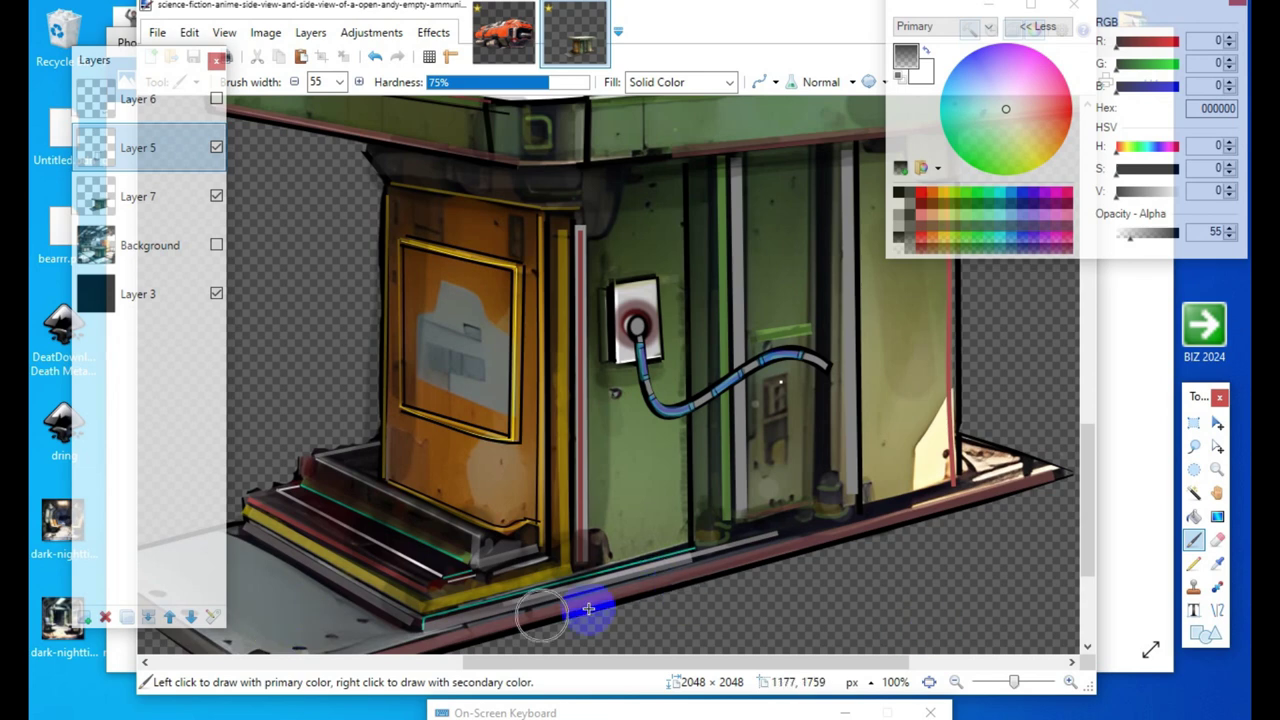
pyautogui.click(596, 643)
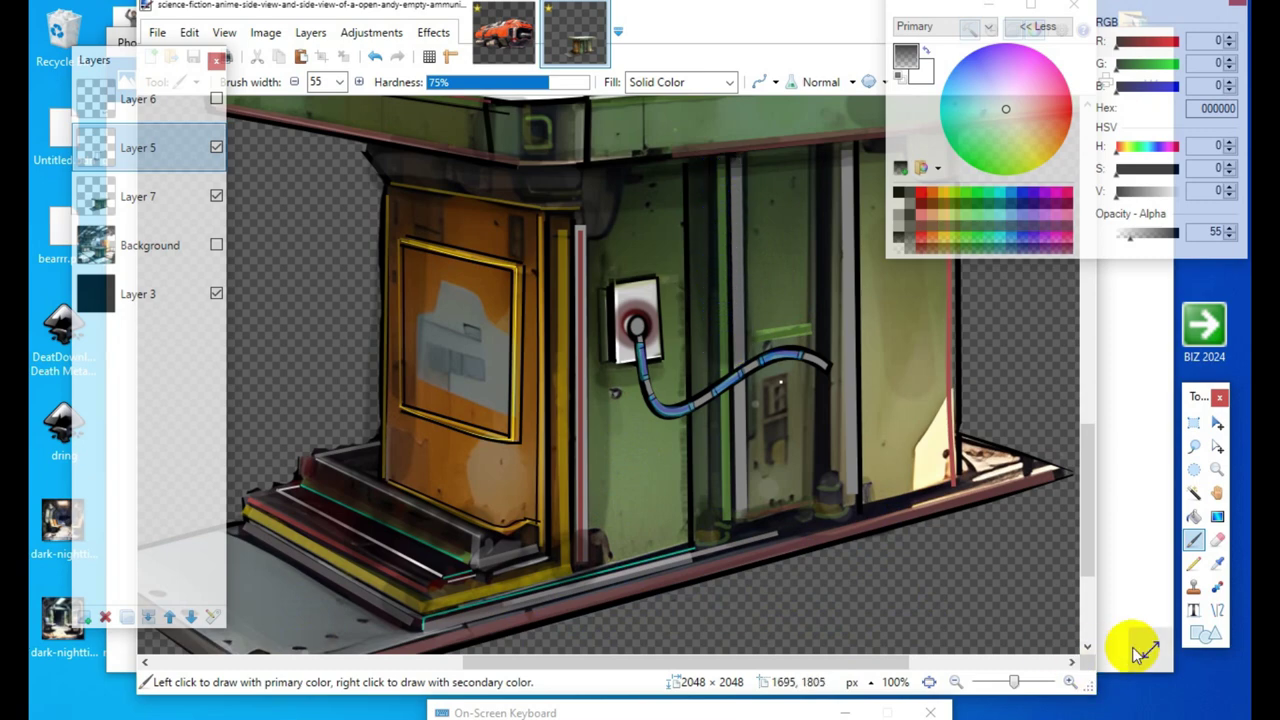
pyautogui.scroll(3, 846, 686)
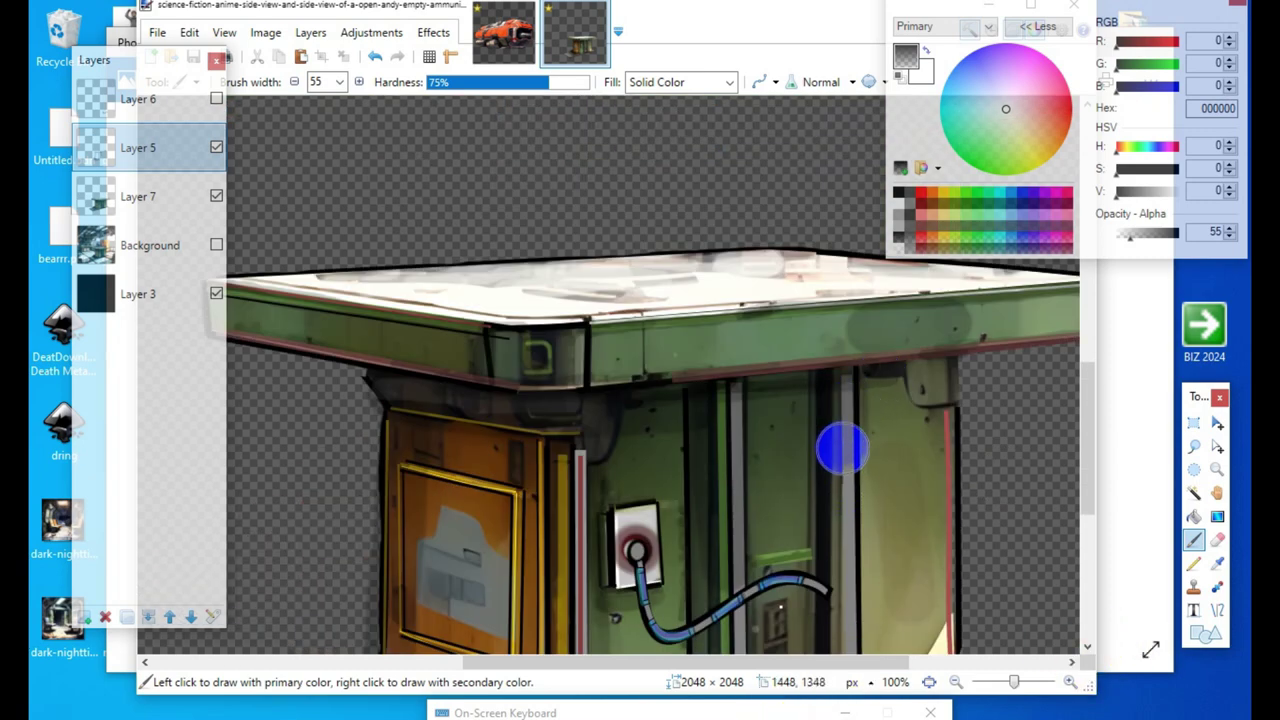
pyautogui.scroll(-3, 850, 555)
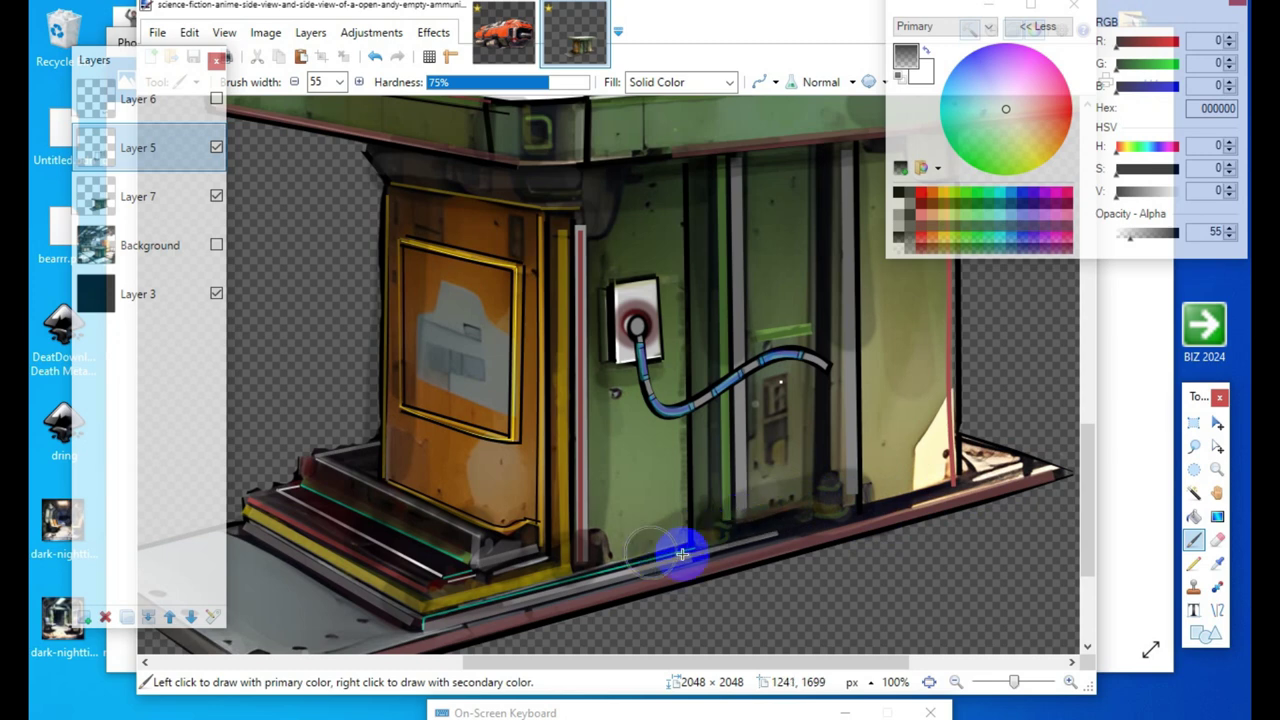
pyautogui.scroll(1, 666, 620)
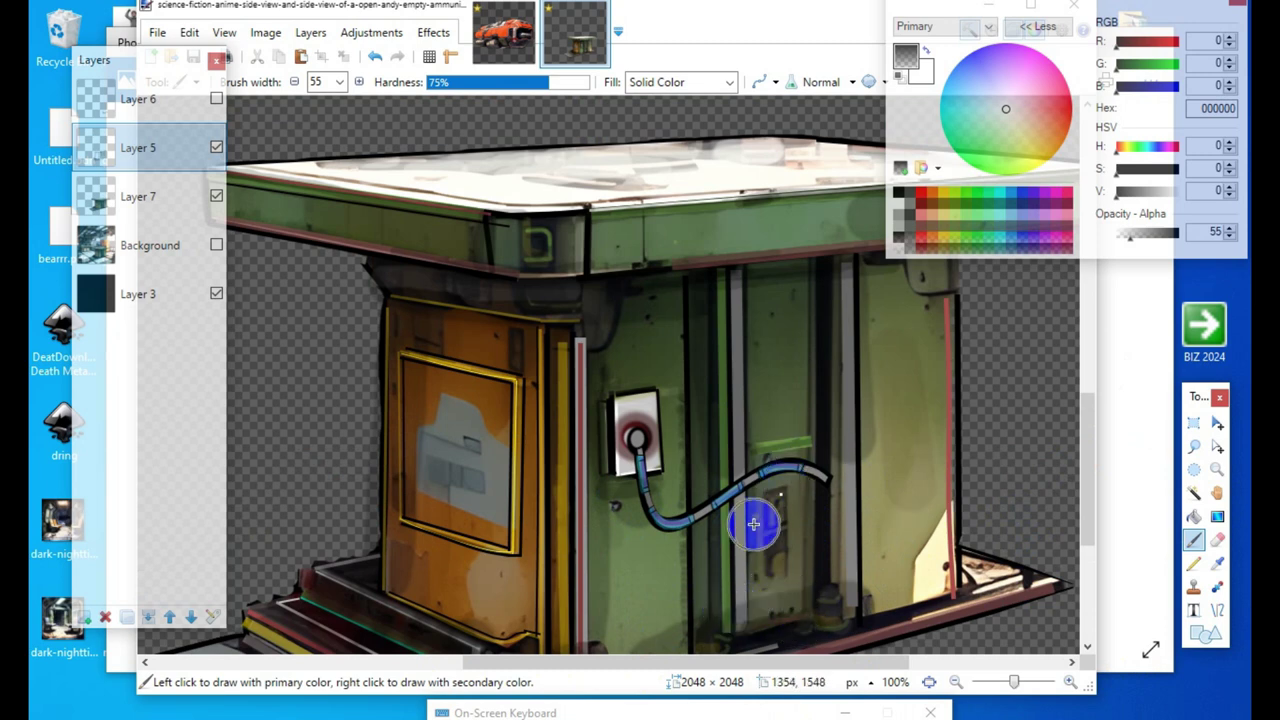
# Step: Set the brush width to 22 and add a new layer directly above Layer 7
pyautogui.click(340, 82)
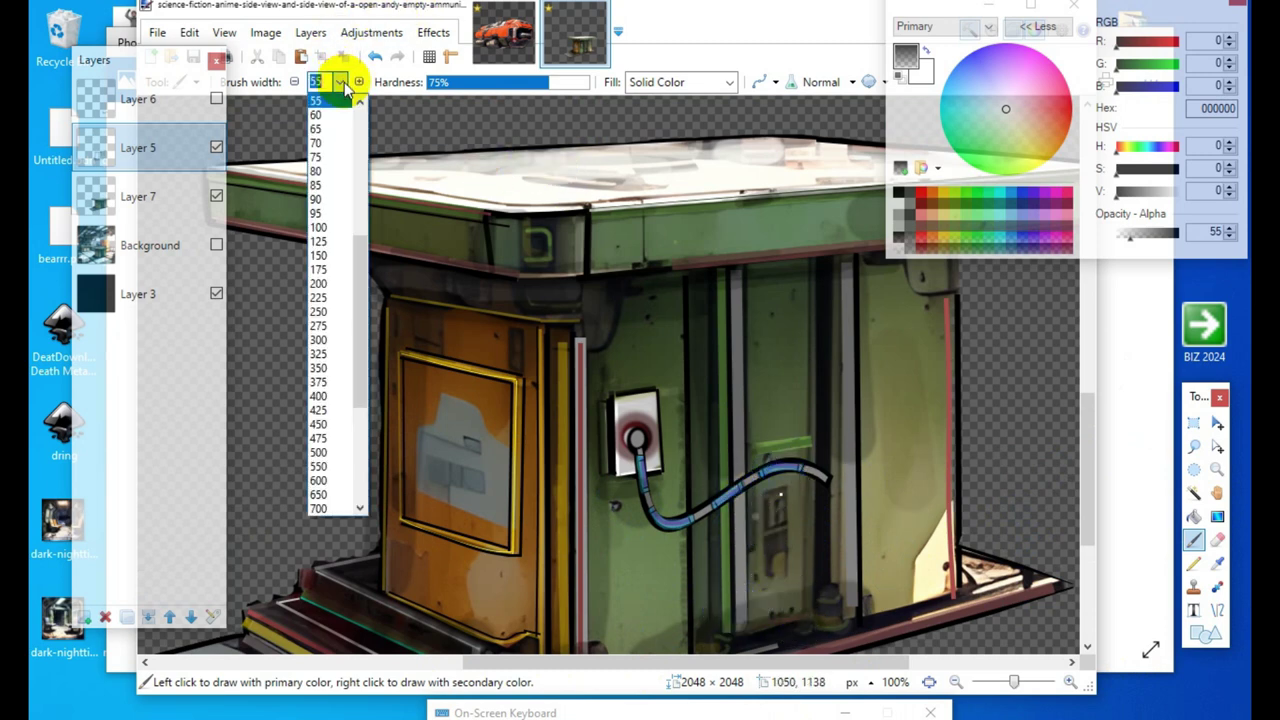
pyautogui.moveTo(359, 260); pyautogui.dragTo(356, 186)
pyautogui.click(335, 257)
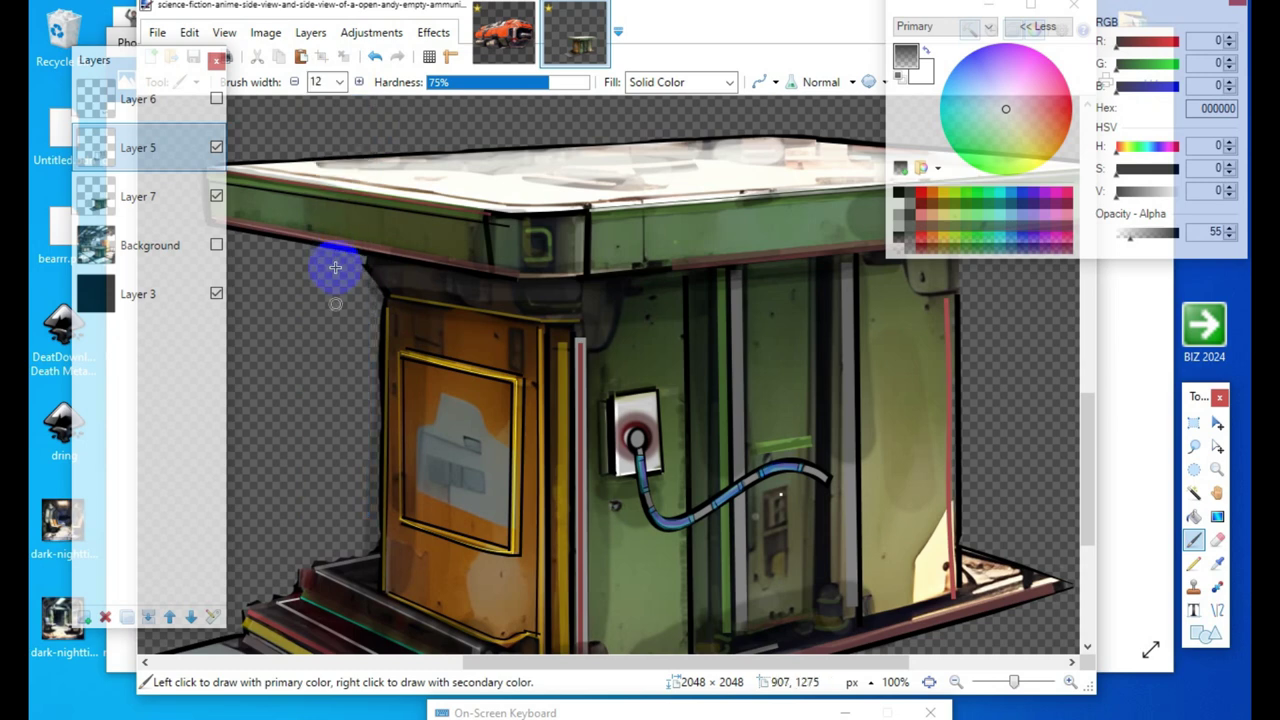
pyautogui.click(360, 82)
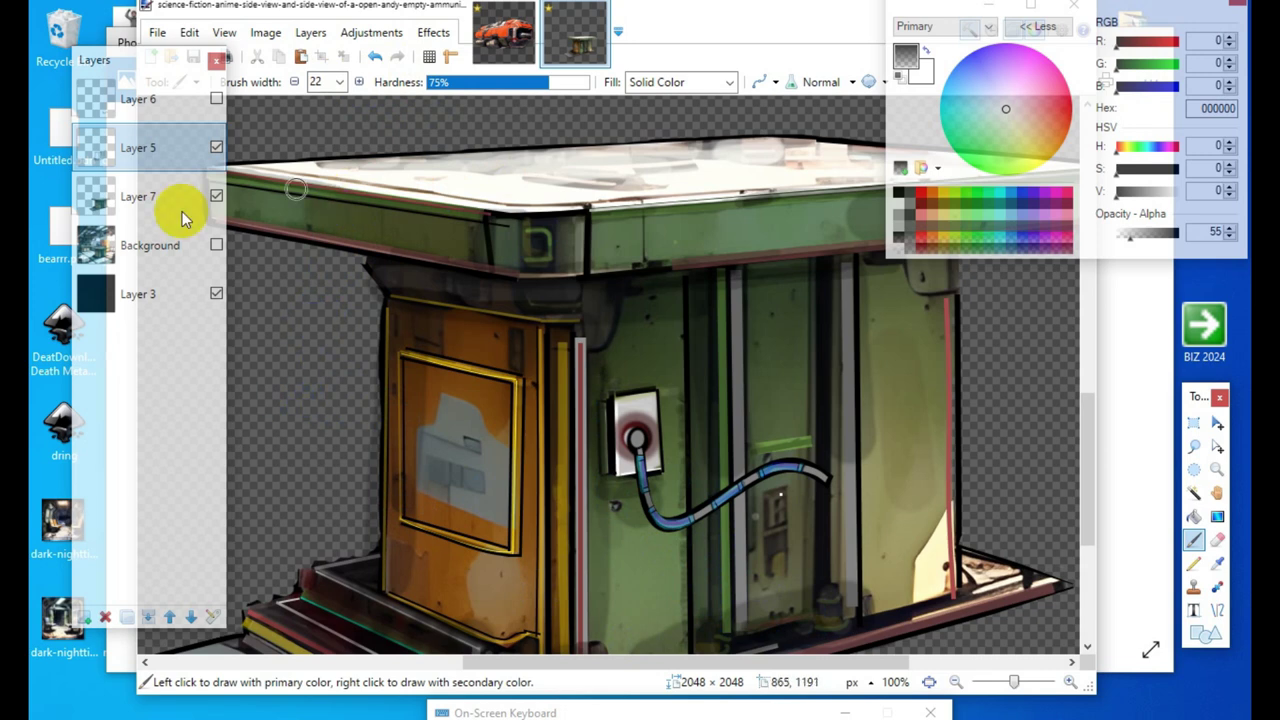
pyautogui.click(157, 200)
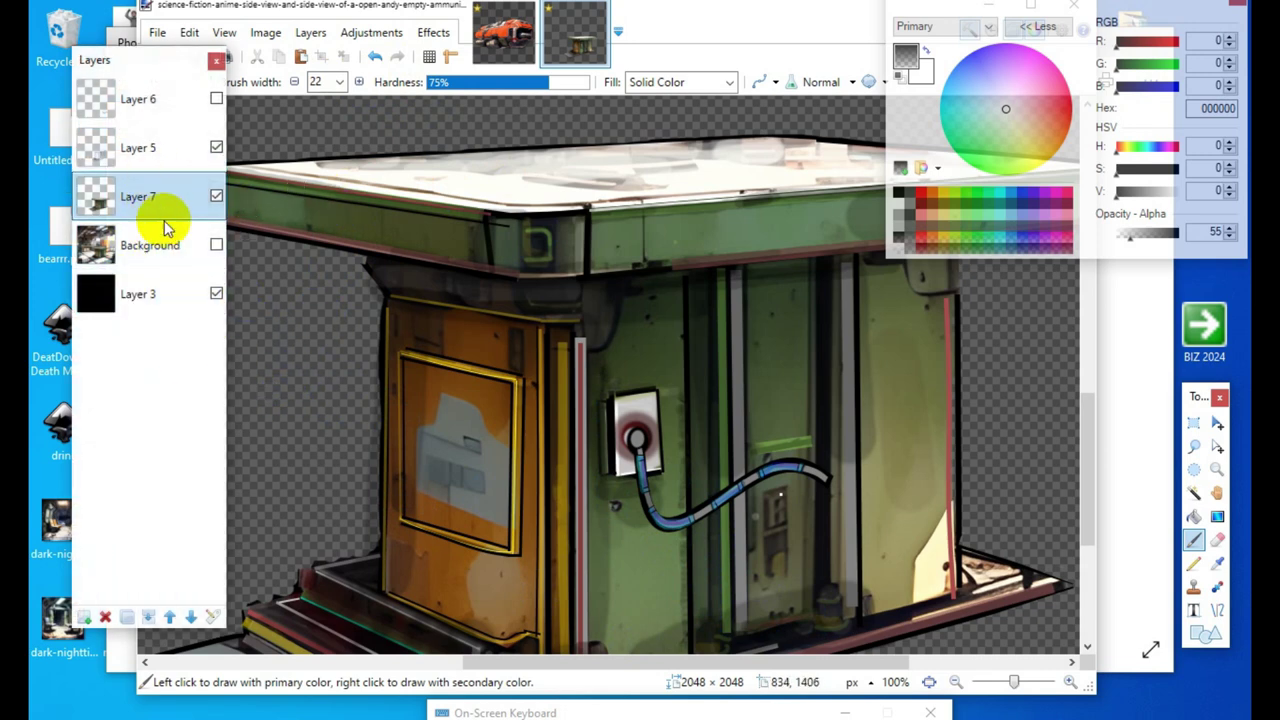
pyautogui.click(86, 616)
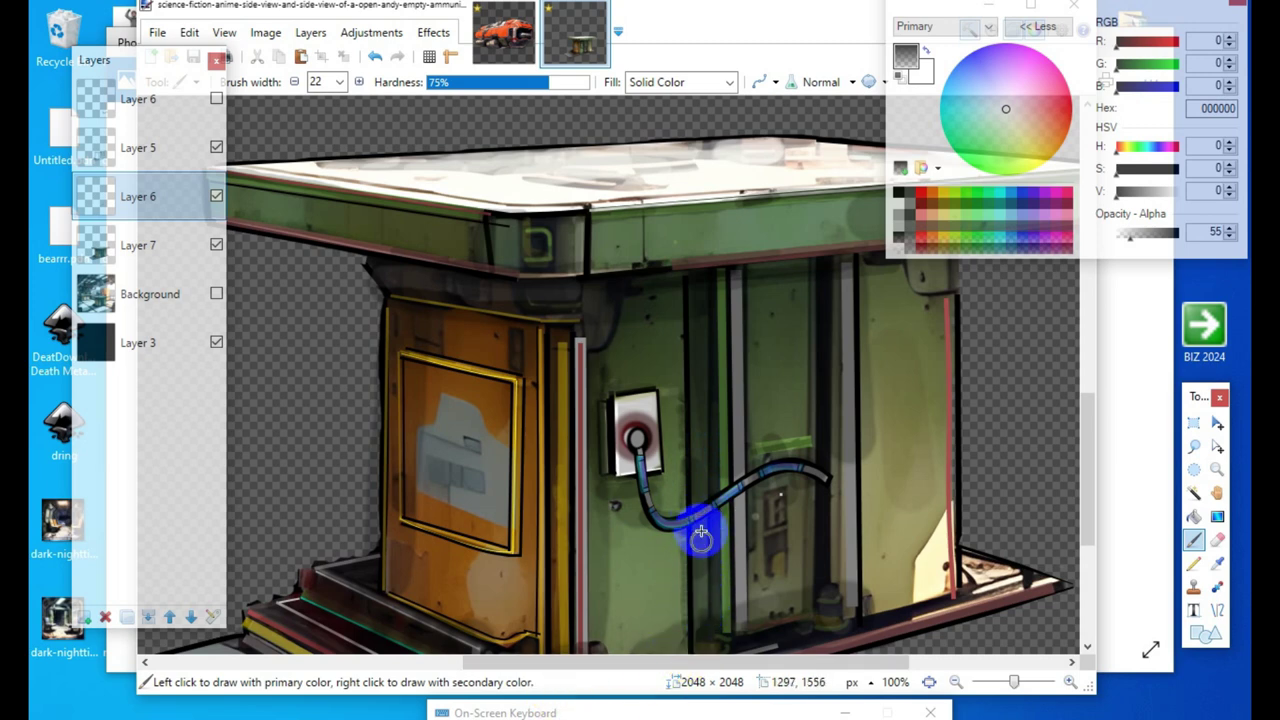
# Step: Paint translucent black shading along the blue cable and the cabinet surfaces around it on the new layer
pyautogui.click(741, 599)
pyautogui.moveTo(707, 578)
pyautogui.mouseDown()
pyautogui.moveTo(684, 548)
pyautogui.moveTo(702, 513)
pyautogui.moveTo(687, 526)
pyautogui.moveTo(665, 504)
pyautogui.moveTo(657, 448)
pyautogui.mouseUp()
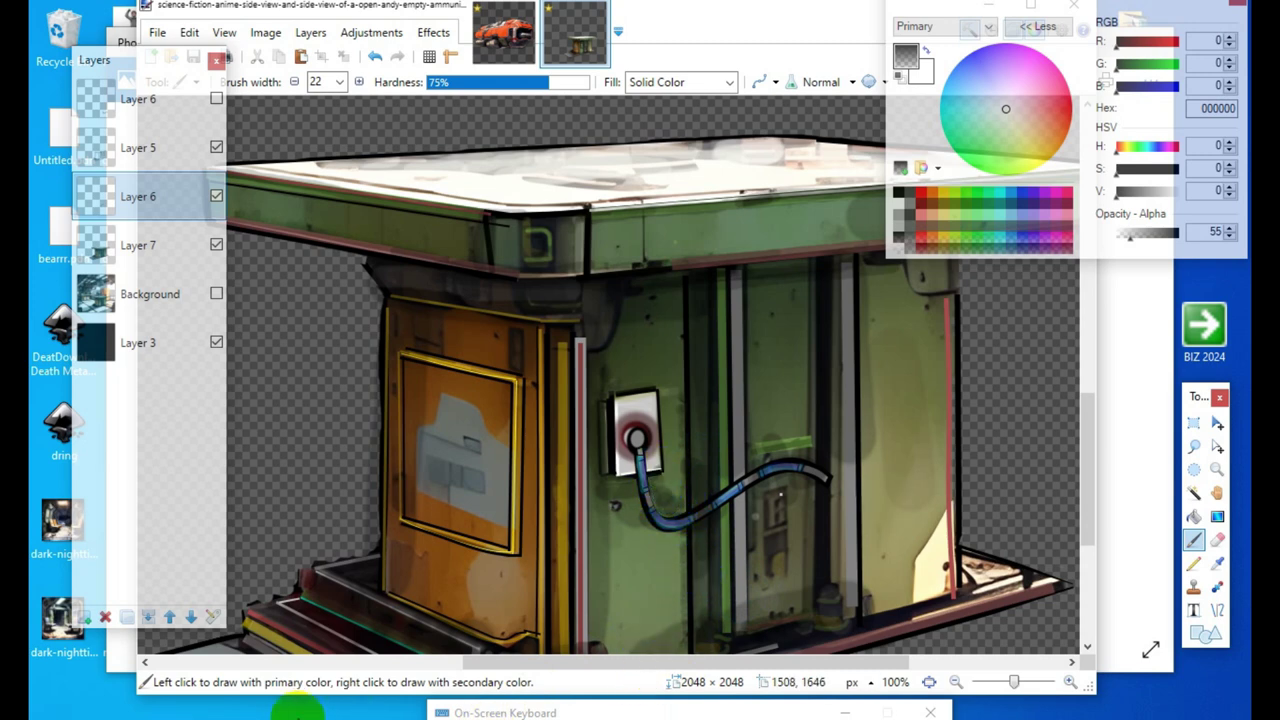
pyautogui.moveTo(350, 634)
pyautogui.mouseDown()
pyautogui.moveTo(487, 614)
pyautogui.moveTo(559, 630)
pyautogui.moveTo(522, 546)
pyautogui.moveTo(555, 492)
pyautogui.moveTo(457, 364)
pyautogui.moveTo(387, 360)
pyautogui.moveTo(521, 373)
pyautogui.mouseUp()
pyautogui.scroll(-1, 545, 545)
# Step: Darken the stepped base below the orange panel, including its yellow band and lower edges, with translucent black brush strokes
pyautogui.moveTo(554, 490)
pyautogui.mouseDown()
pyautogui.moveTo(554, 538)
pyautogui.moveTo(554, 441)
pyautogui.moveTo(397, 408)
pyautogui.moveTo(513, 429)
pyautogui.moveTo(355, 563)
pyautogui.moveTo(246, 497)
pyautogui.moveTo(249, 517)
pyautogui.moveTo(308, 564)
pyautogui.moveTo(523, 607)
pyautogui.moveTo(326, 532)
pyautogui.moveTo(426, 617)
pyautogui.moveTo(324, 545)
pyautogui.moveTo(249, 518)
pyautogui.moveTo(410, 606)
pyautogui.moveTo(248, 527)
pyautogui.moveTo(246, 516)
pyautogui.moveTo(308, 508)
pyautogui.mouseUp()
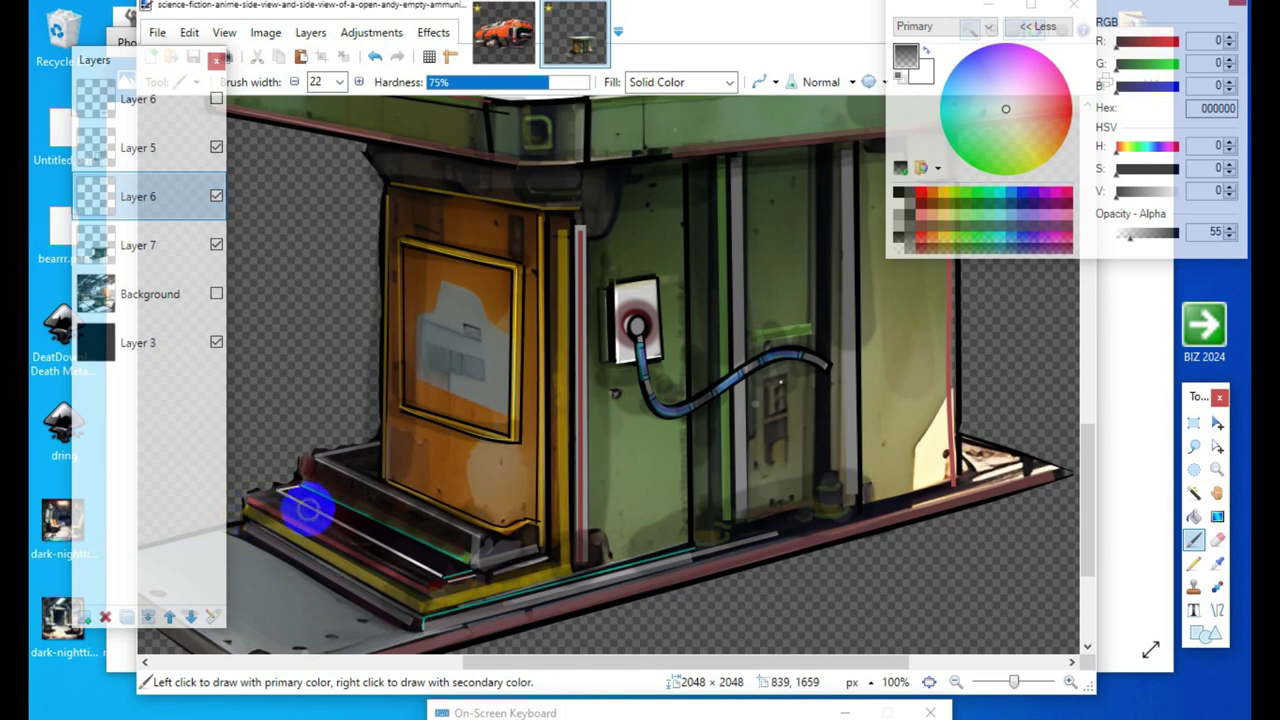
pyautogui.moveTo(590, 616)
pyautogui.mouseDown()
pyautogui.moveTo(485, 521)
pyautogui.moveTo(342, 562)
pyautogui.moveTo(251, 540)
pyautogui.moveTo(290, 514)
pyautogui.moveTo(334, 509)
pyautogui.moveTo(754, 533)
pyautogui.moveTo(626, 581)
pyautogui.moveTo(461, 529)
pyautogui.moveTo(475, 655)
pyautogui.moveTo(420, 519)
pyautogui.moveTo(354, 511)
pyautogui.moveTo(344, 573)
pyautogui.moveTo(303, 500)
pyautogui.moveTo(345, 613)
pyautogui.moveTo(324, 539)
pyautogui.mouseUp()
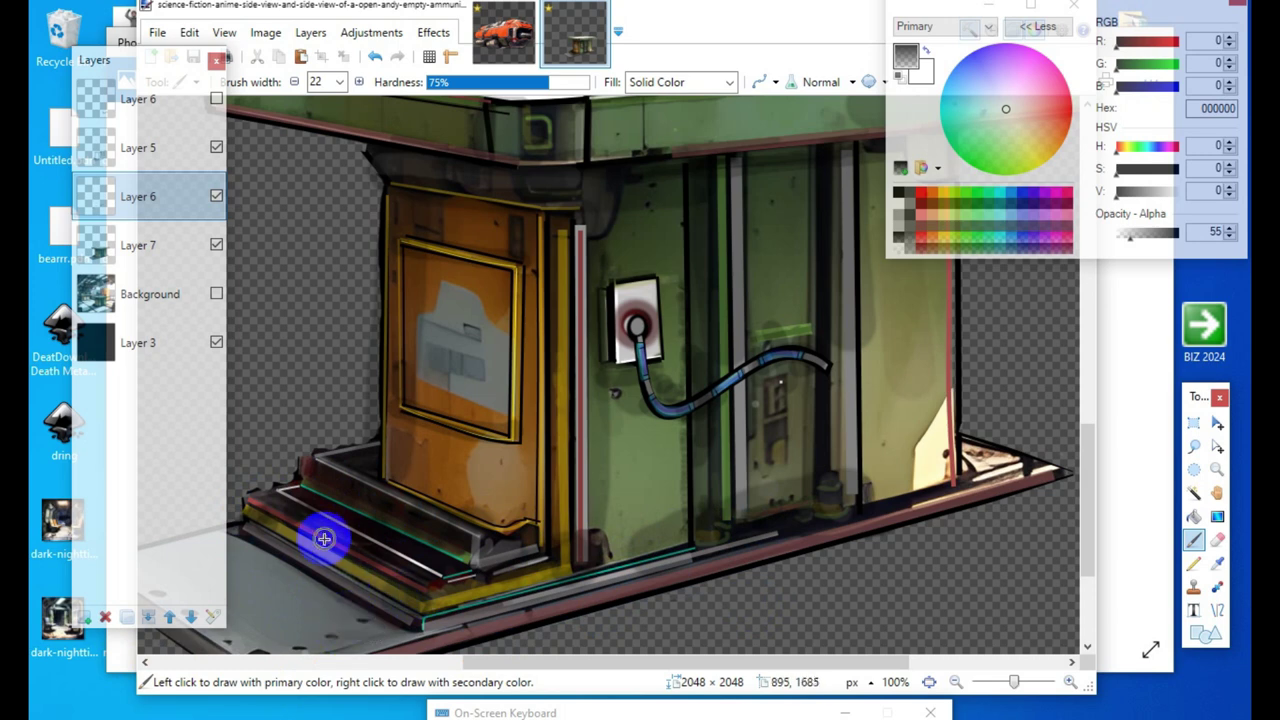
pyautogui.moveTo(270, 616)
pyautogui.mouseDown()
pyautogui.moveTo(406, 665)
pyautogui.moveTo(298, 546)
pyautogui.moveTo(333, 519)
pyautogui.moveTo(325, 537)
pyautogui.moveTo(341, 552)
pyautogui.mouseUp()
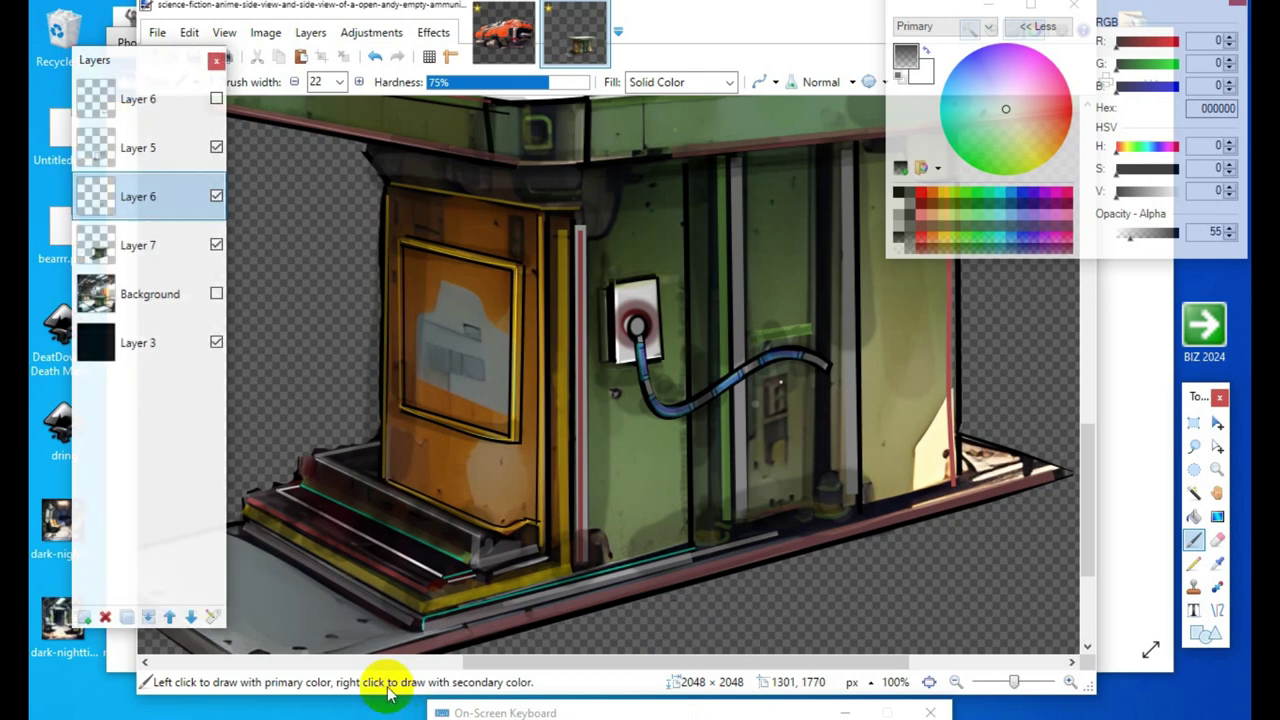
pyautogui.moveTo(387, 597)
pyautogui.mouseDown()
pyautogui.moveTo(342, 564)
pyautogui.moveTo(352, 583)
pyautogui.moveTo(338, 556)
pyautogui.moveTo(420, 549)
pyautogui.moveTo(607, 591)
pyautogui.moveTo(380, 589)
pyautogui.moveTo(571, 519)
pyautogui.moveTo(453, 630)
pyautogui.moveTo(413, 591)
pyautogui.mouseUp()
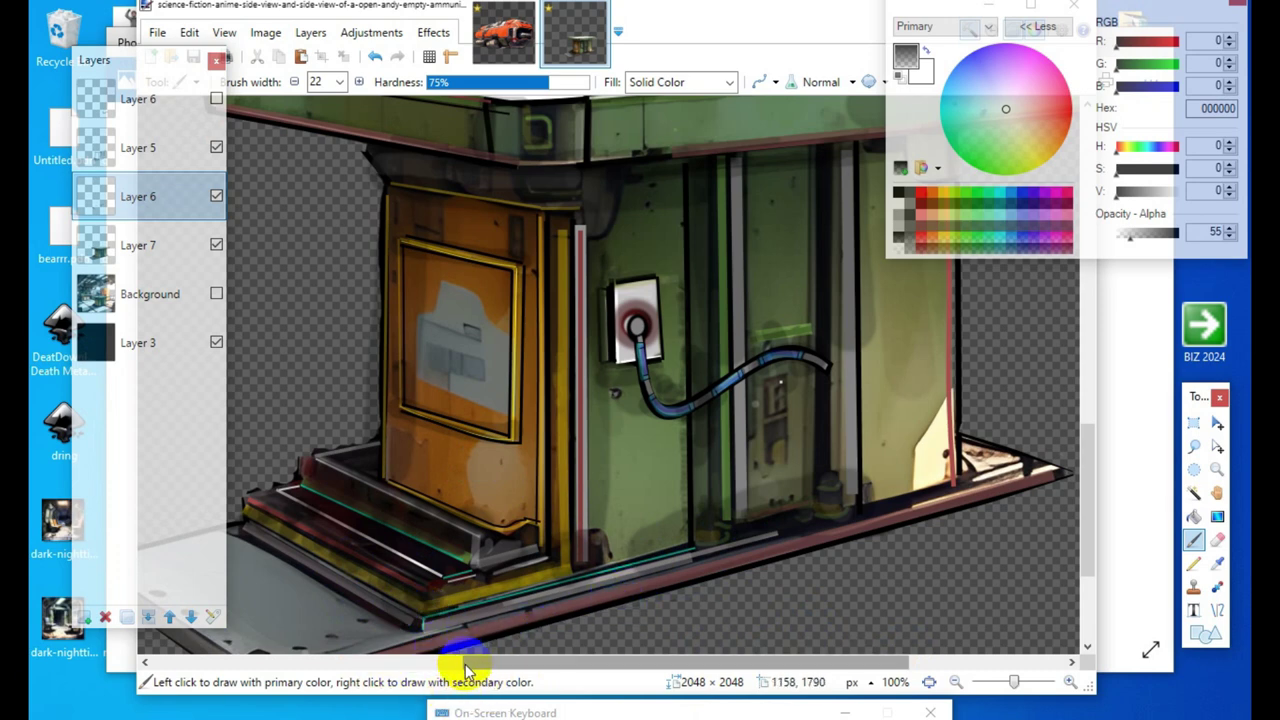
pyautogui.moveTo(475, 539); pyautogui.dragTo(484, 548)
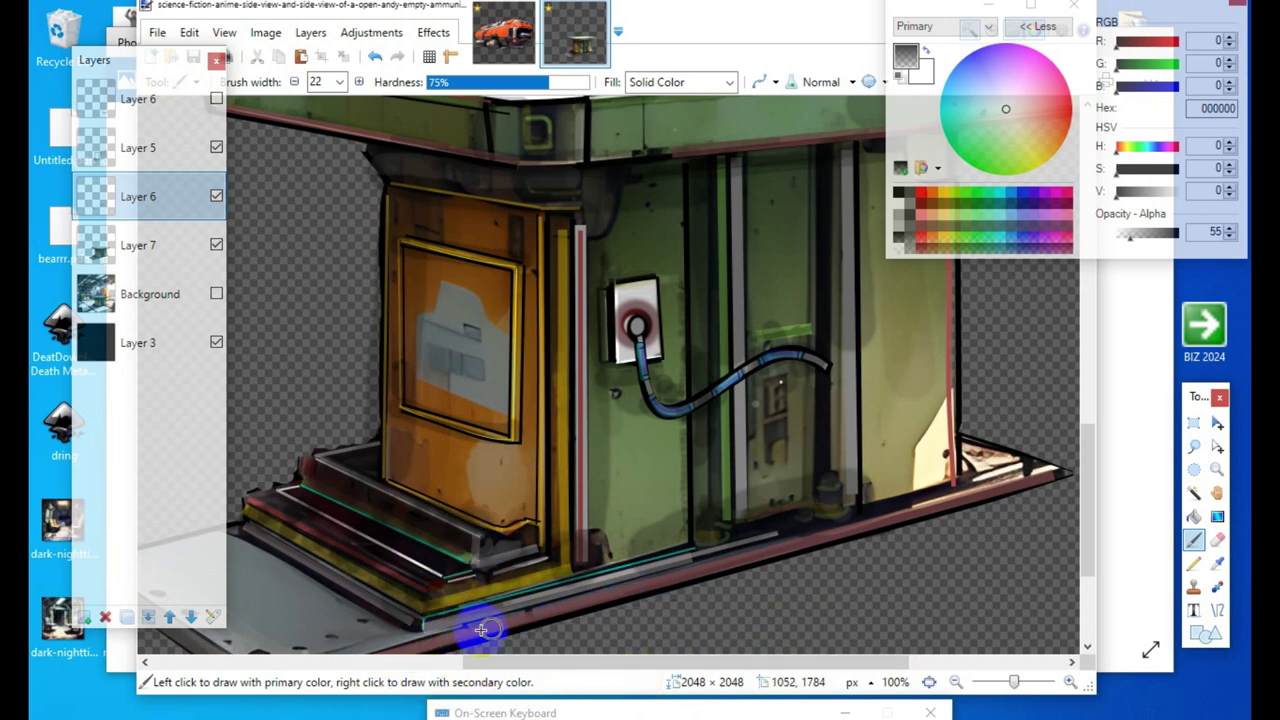
pyautogui.moveTo(505, 598); pyautogui.dragTo(425, 597)
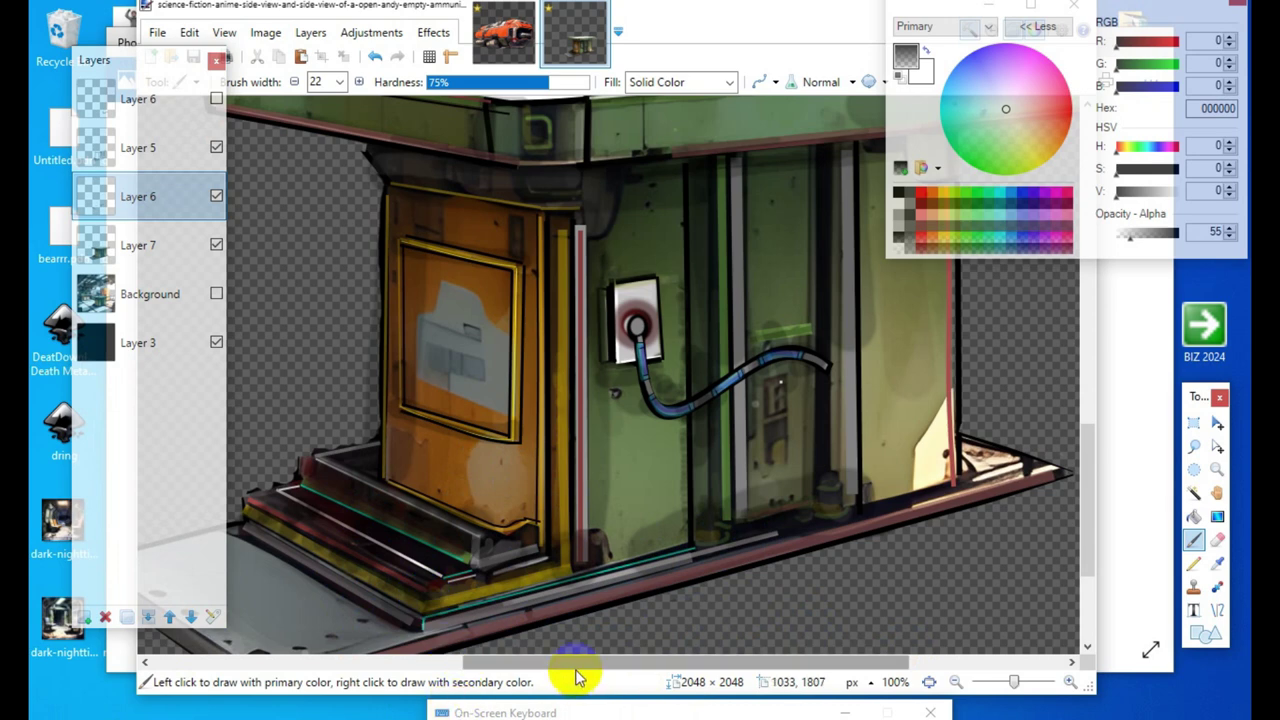
pyautogui.moveTo(336, 458); pyautogui.dragTo(389, 543)
pyautogui.moveTo(268, 540)
pyautogui.mouseDown()
pyautogui.moveTo(405, 632)
pyautogui.moveTo(398, 505)
pyautogui.moveTo(324, 718)
pyautogui.mouseUp()
pyautogui.moveTo(392, 558); pyautogui.dragTo(425, 530)
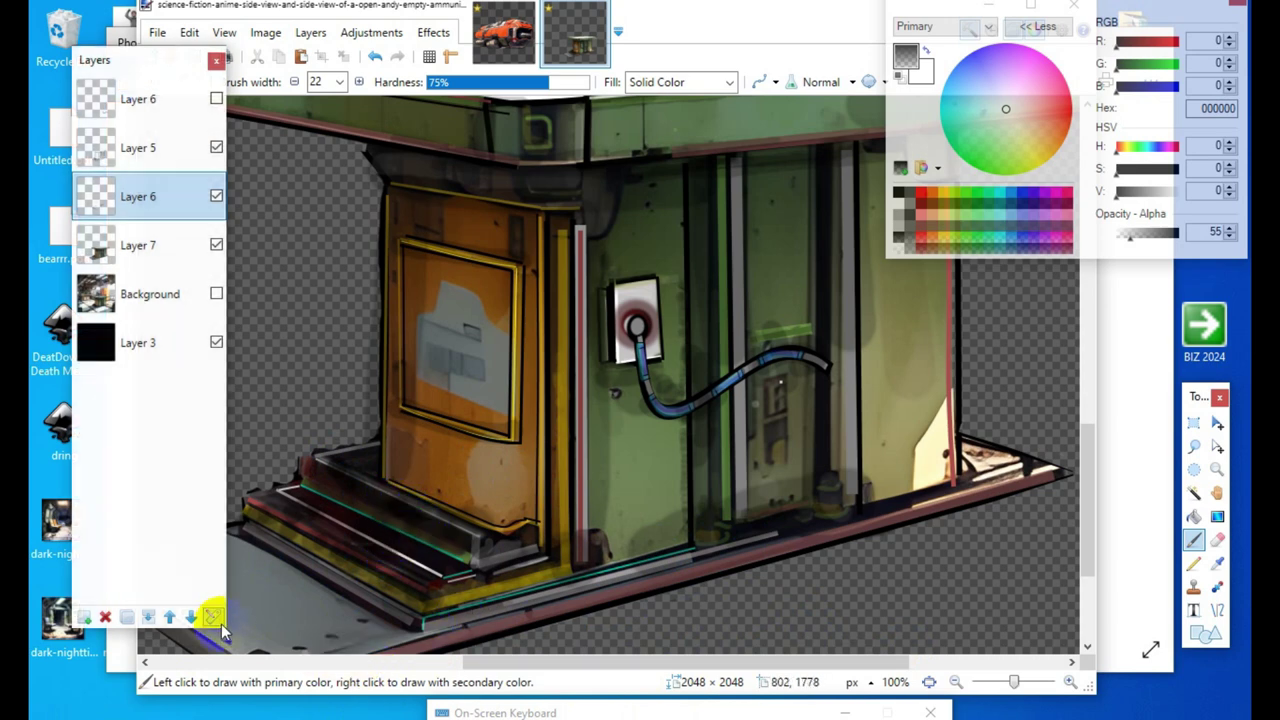
pyautogui.moveTo(486, 646)
pyautogui.mouseDown()
pyautogui.moveTo(441, 560)
pyautogui.moveTo(325, 675)
pyautogui.mouseUp()
pyautogui.moveTo(405, 630)
pyautogui.mouseDown()
pyautogui.moveTo(421, 634)
pyautogui.moveTo(388, 630)
pyautogui.moveTo(376, 535)
pyautogui.moveTo(383, 611)
pyautogui.moveTo(337, 517)
pyautogui.moveTo(434, 580)
pyautogui.moveTo(388, 609)
pyautogui.mouseUp()
pyautogui.moveTo(1008, 562)
pyautogui.mouseDown()
pyautogui.moveTo(445, 582)
pyautogui.moveTo(444, 569)
pyautogui.moveTo(847, 503)
pyautogui.moveTo(723, 448)
pyautogui.moveTo(657, 339)
pyautogui.moveTo(654, 349)
pyautogui.moveTo(634, 293)
pyautogui.moveTo(653, 348)
pyautogui.mouseUp()
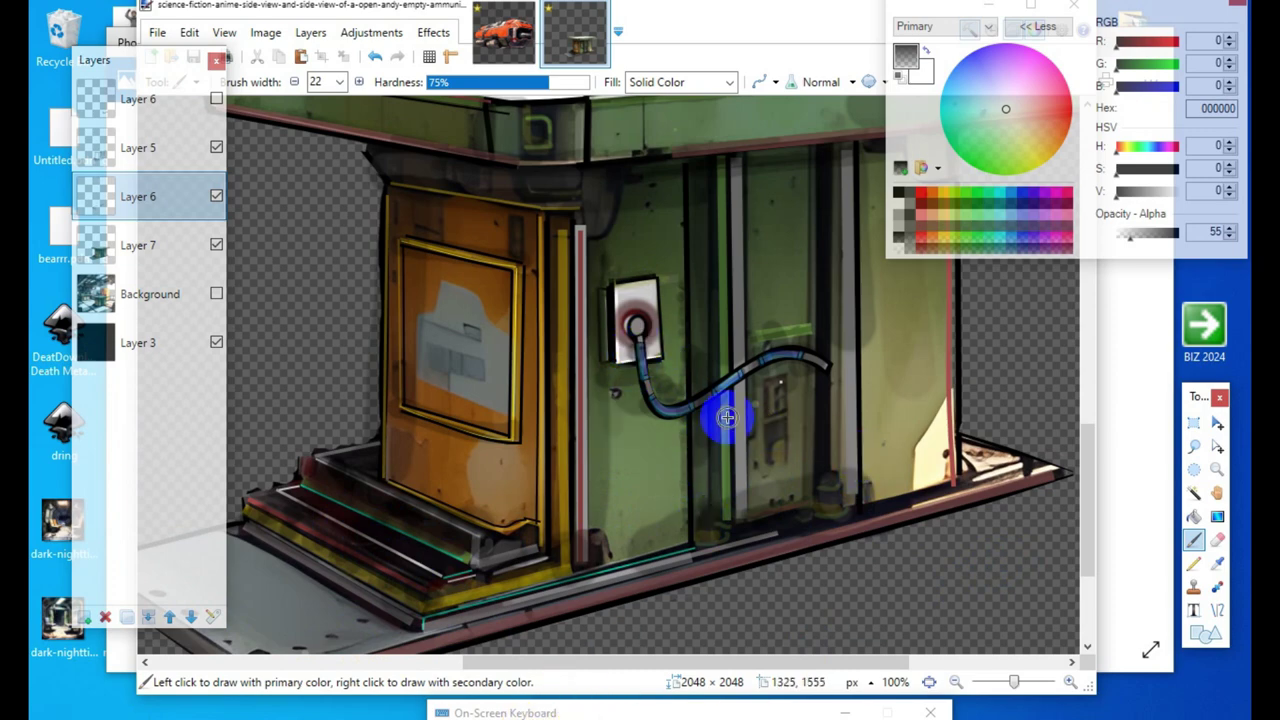
# Step: Shade the outer vertical edge of the light green cabinet panel beside the red trim with translucent black strokes
pyautogui.scroll(3, 727, 417)
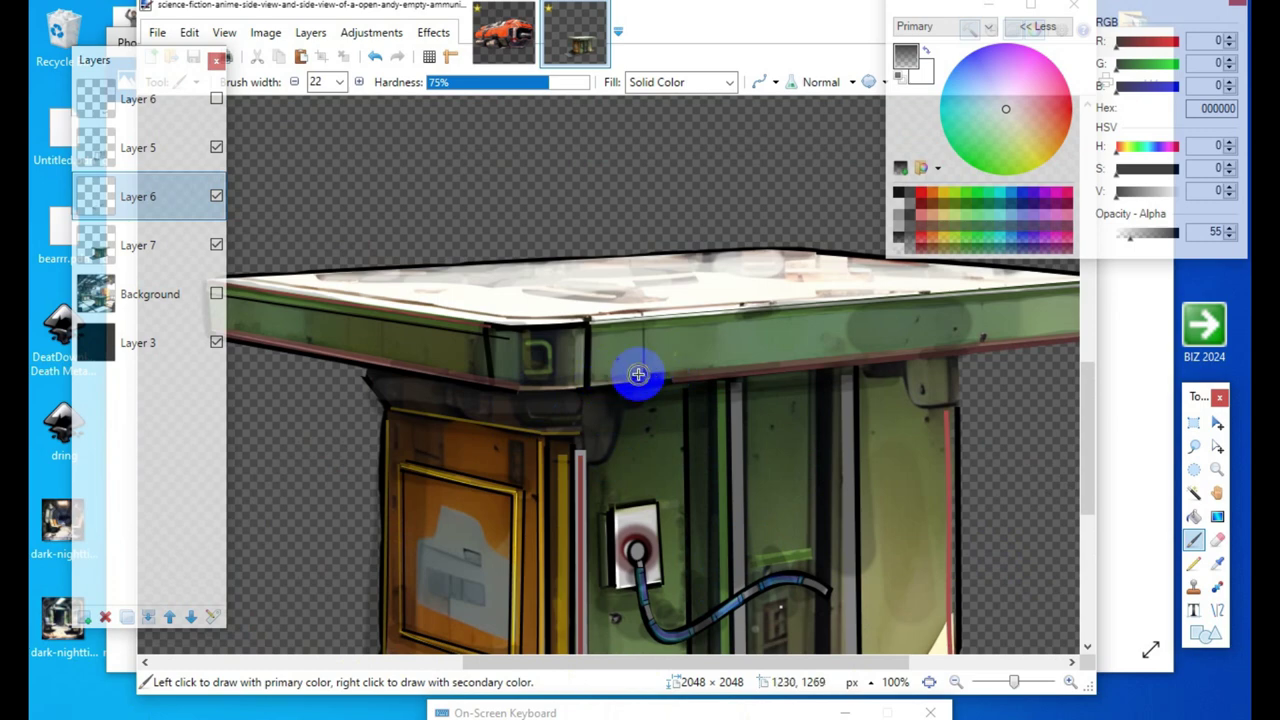
pyautogui.scroll(-2, 815, 444)
pyautogui.scroll(1, 915, 570)
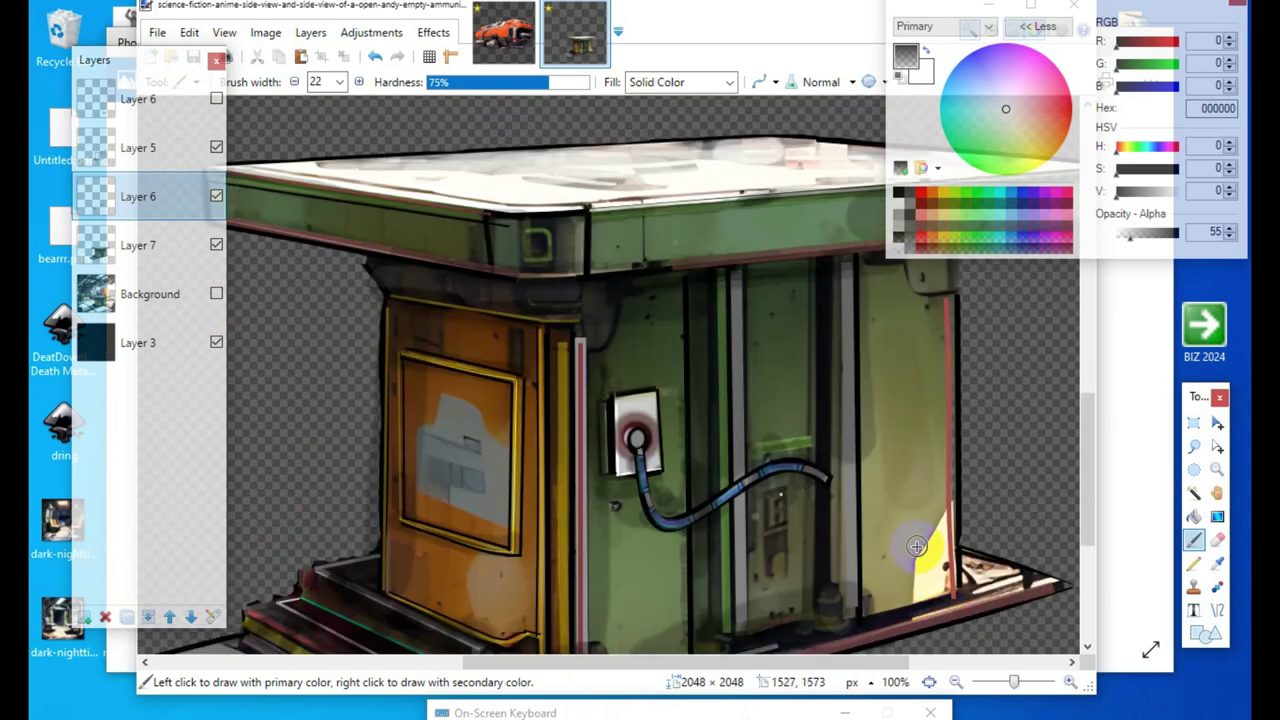
pyautogui.moveTo(917, 546)
pyautogui.mouseDown()
pyautogui.moveTo(904, 318)
pyautogui.moveTo(928, 296)
pyautogui.mouseUp()
pyautogui.moveTo(938, 342); pyautogui.dragTo(938, 395)
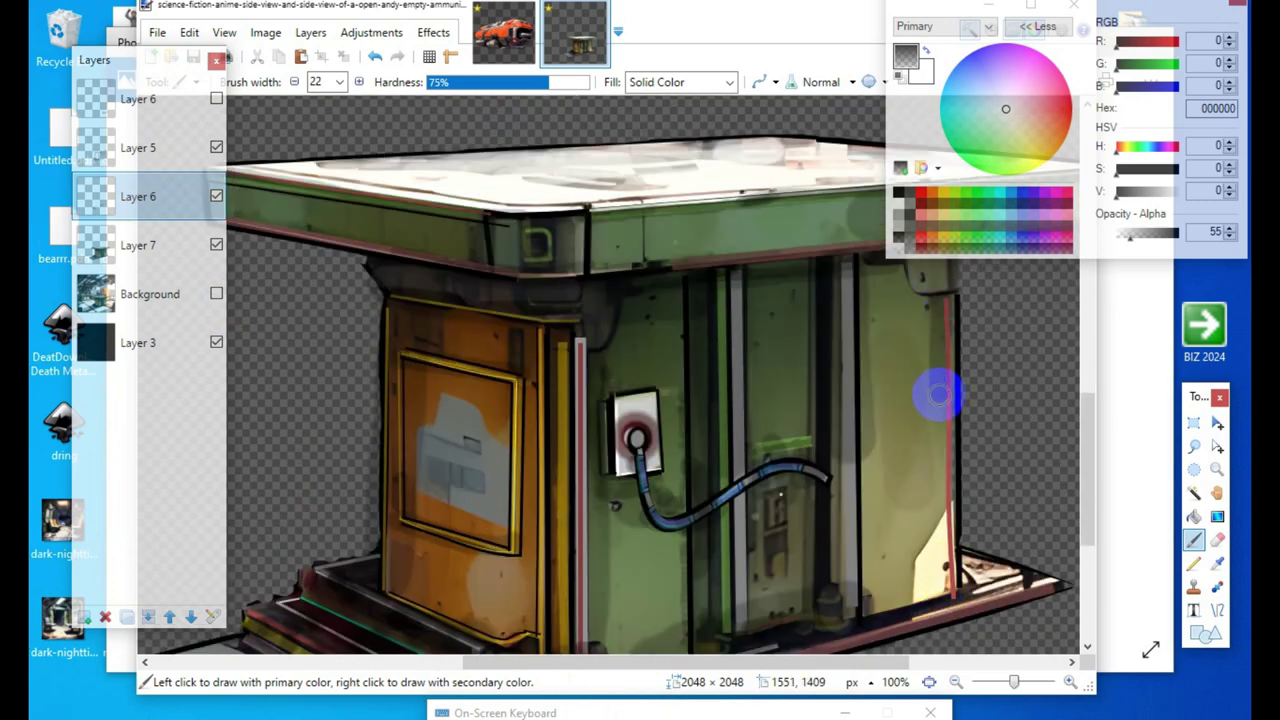
pyautogui.moveTo(944, 487)
pyautogui.mouseDown()
pyautogui.moveTo(926, 434)
pyautogui.moveTo(937, 466)
pyautogui.mouseUp()
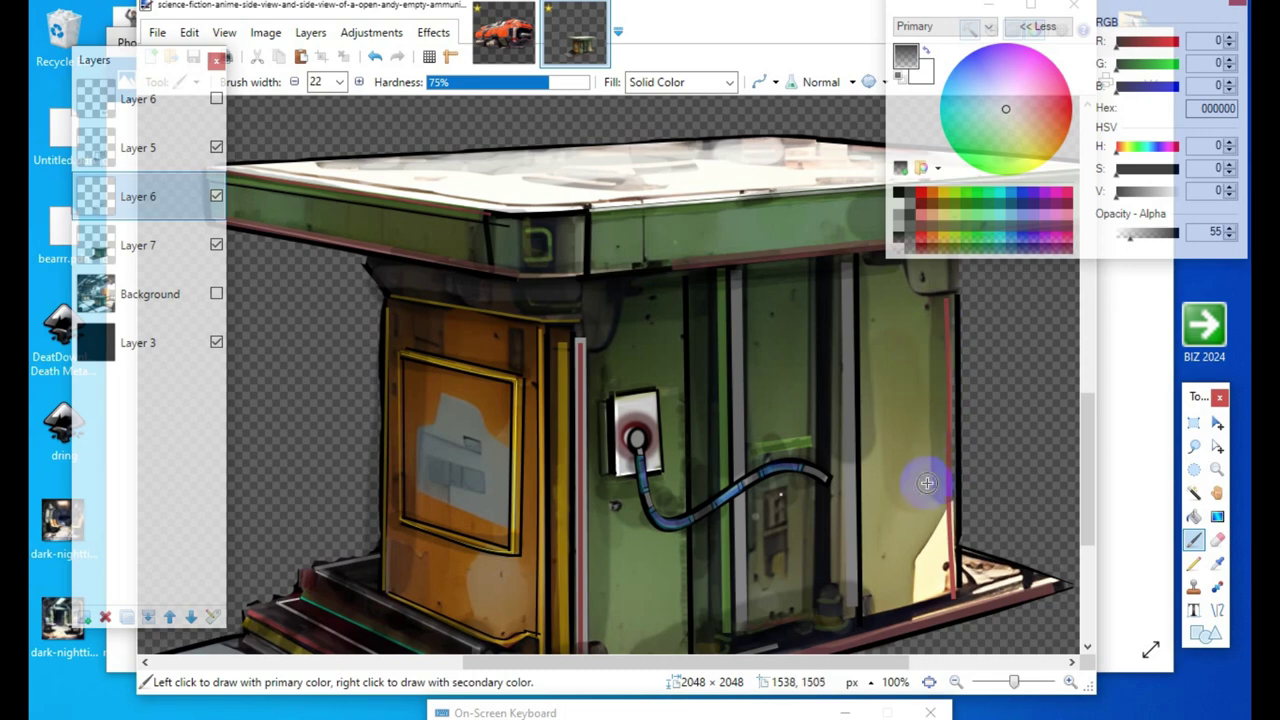
pyautogui.scroll(-2, 397, 507)
pyautogui.scroll(2, 540, 565)
pyautogui.scroll(-3, 915, 585)
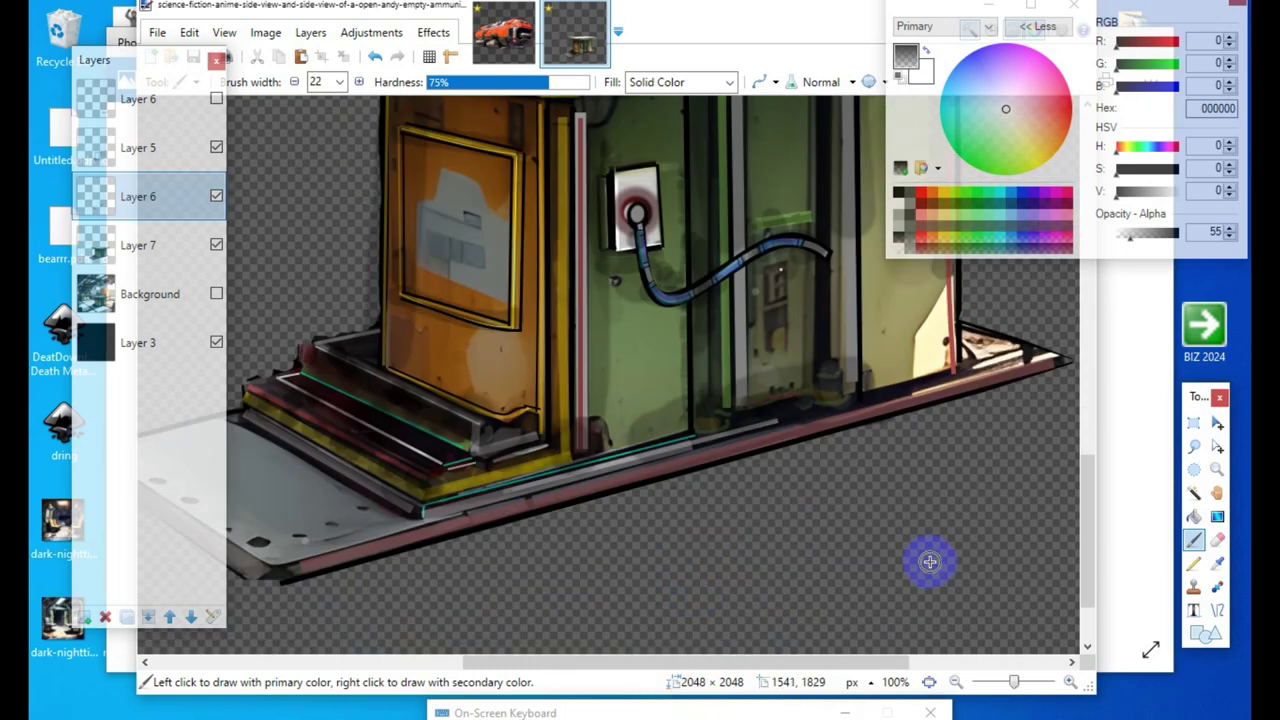
pyautogui.scroll(3, 980, 572)
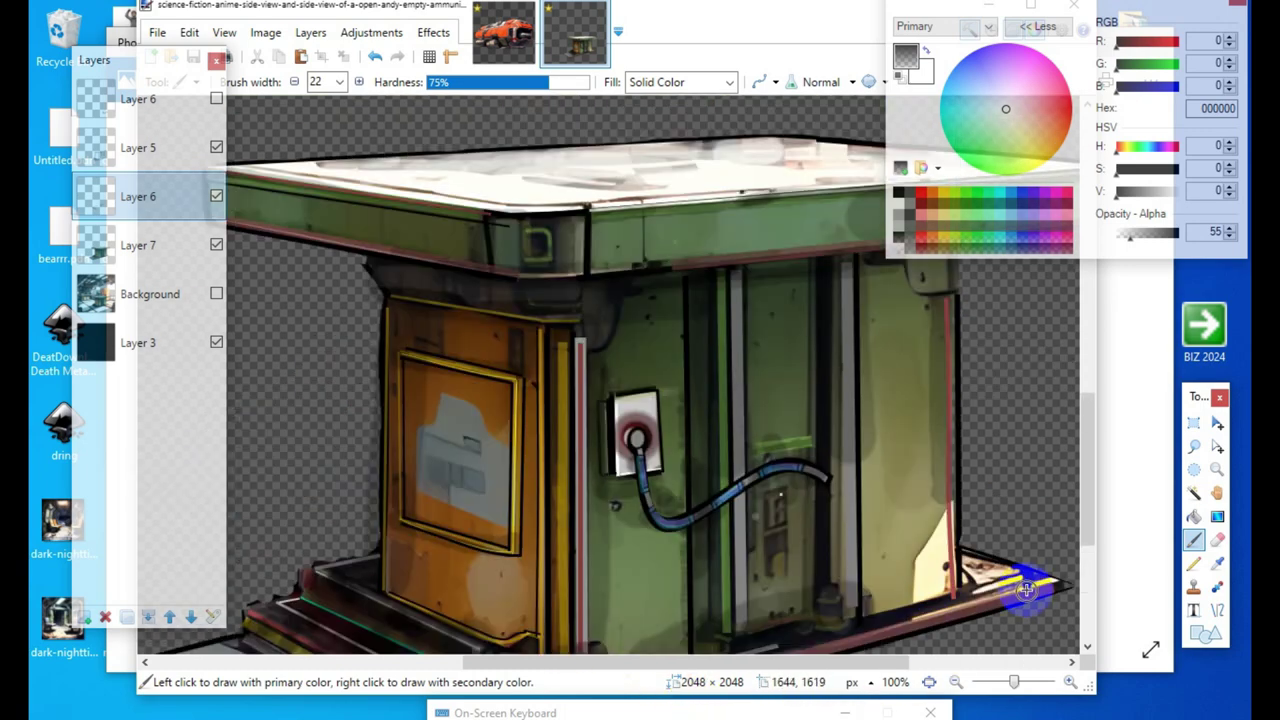
# Step: Sample the cabinet's green (6B8252) from the lower Layer 7 as the primary color
pyautogui.click(1217, 563)
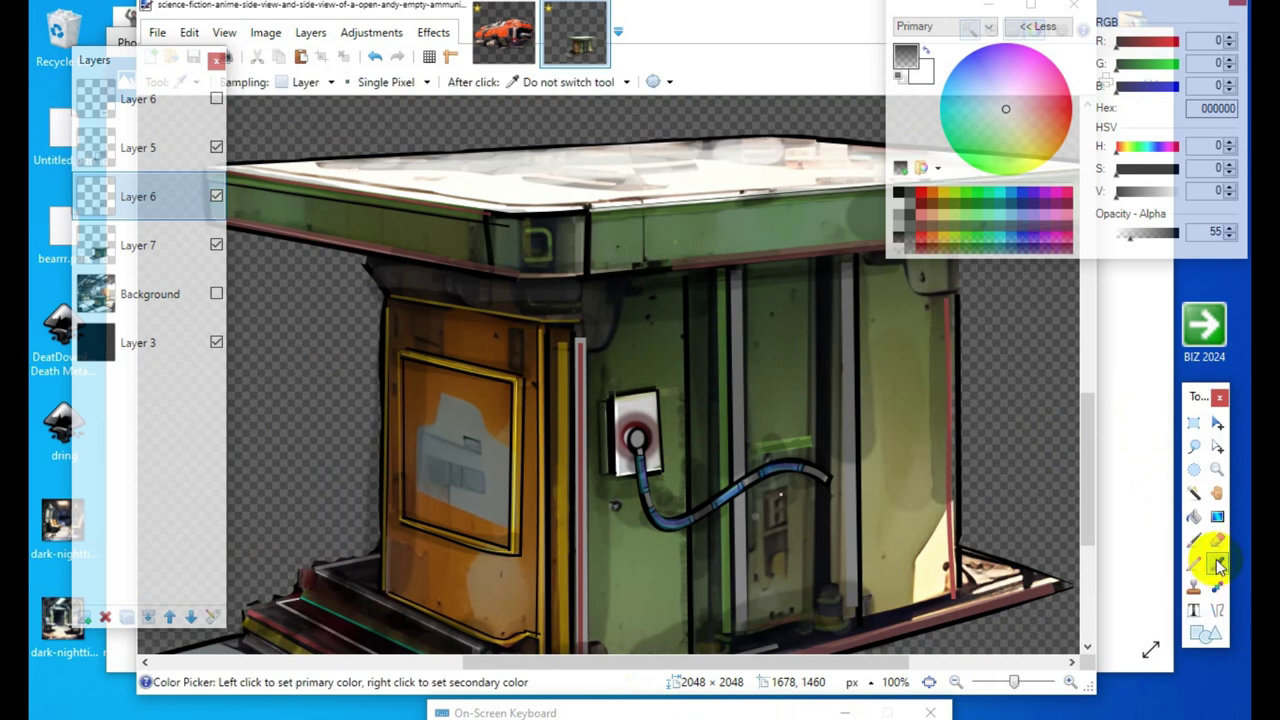
pyautogui.click(152, 243)
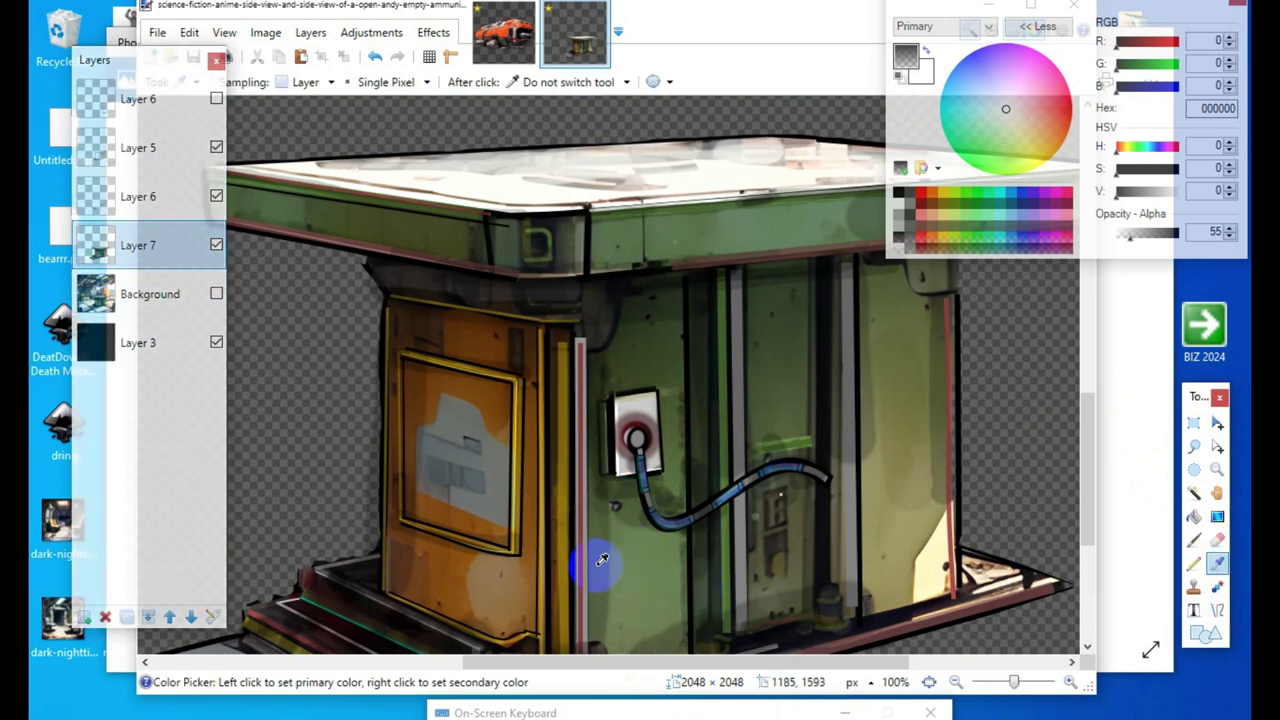
pyautogui.click(602, 559)
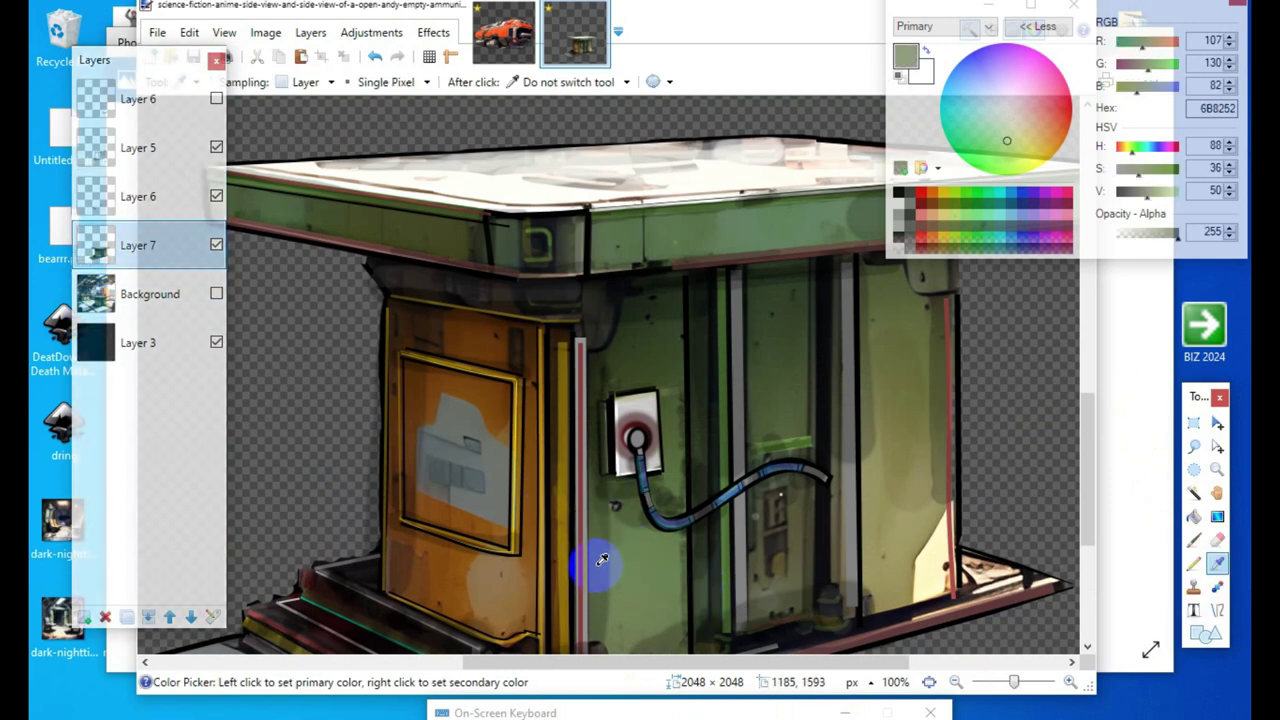
# Step: Switch to the Line/Curve tool and add a new layer directly above Layer 5
pyautogui.click(1217, 612)
pyautogui.click(160, 152)
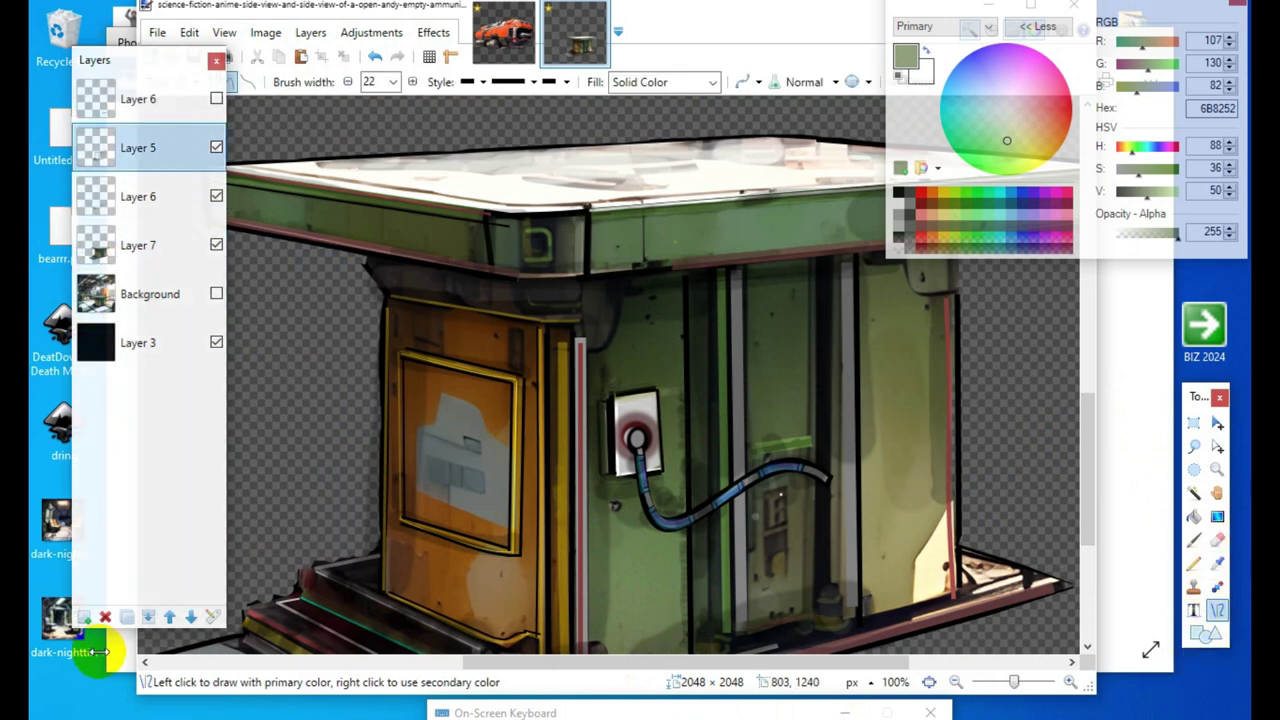
pyautogui.click(85, 617)
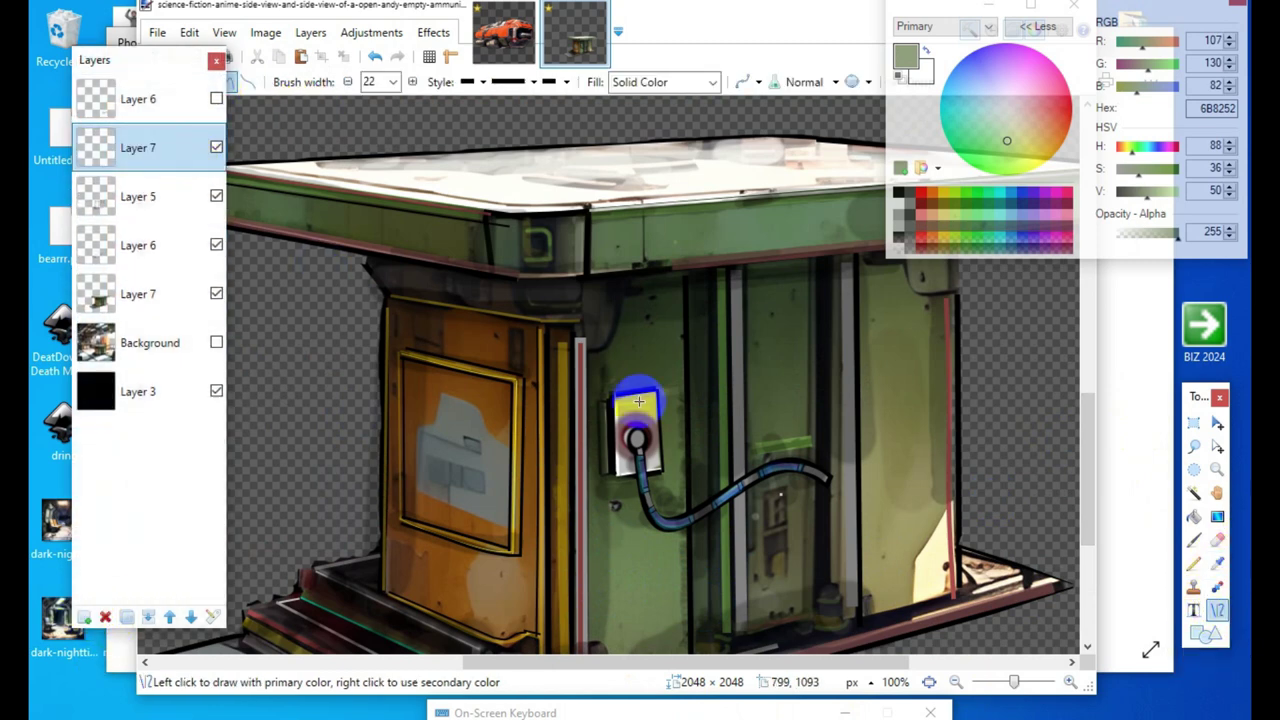
# Step: Try a green line down the light green cabinet panel, undo it, and set the line width to 12
pyautogui.moveTo(882, 290); pyautogui.dragTo(915, 524)
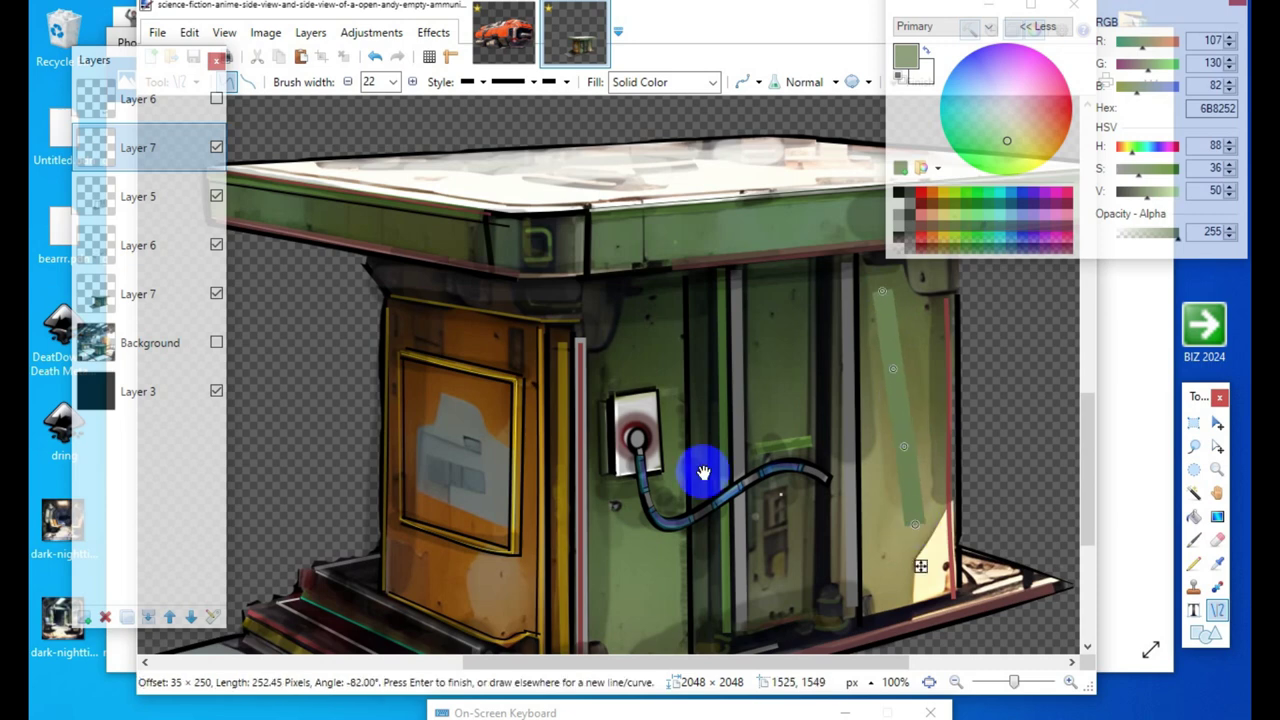
pyautogui.click(376, 58)
pyautogui.click(349, 82)
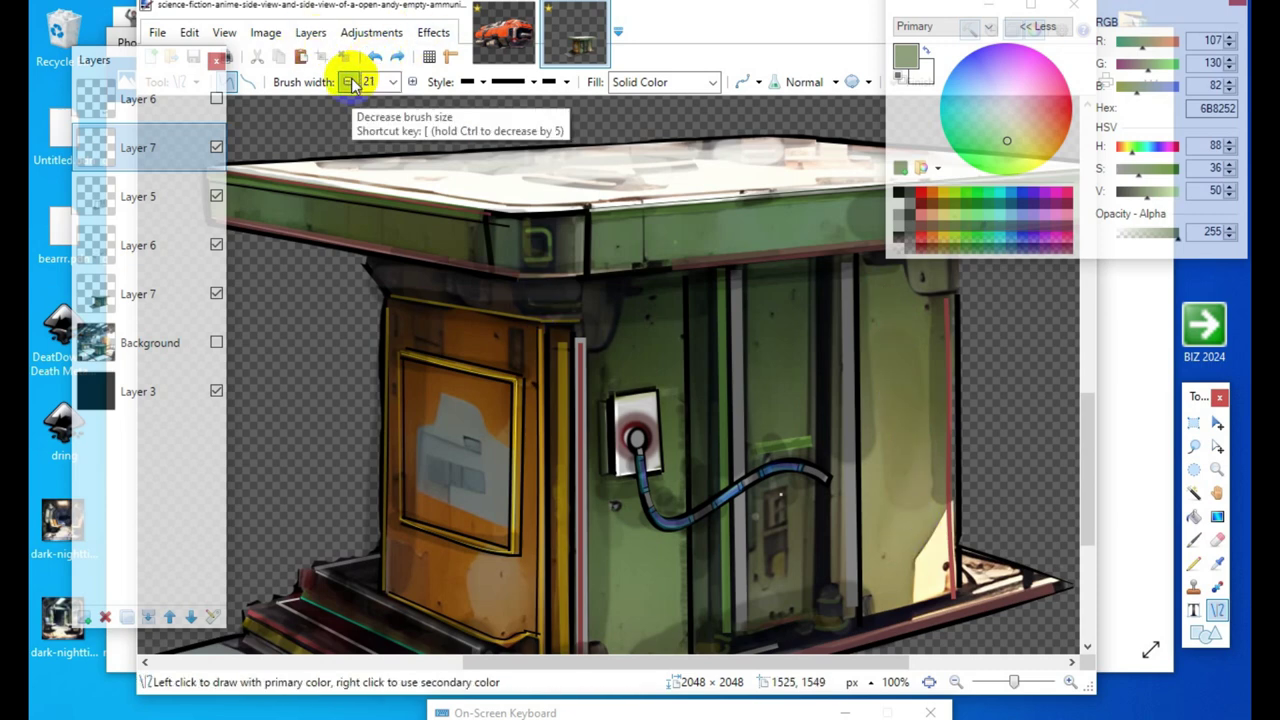
pyautogui.click(349, 82)
pyautogui.click(349, 82)
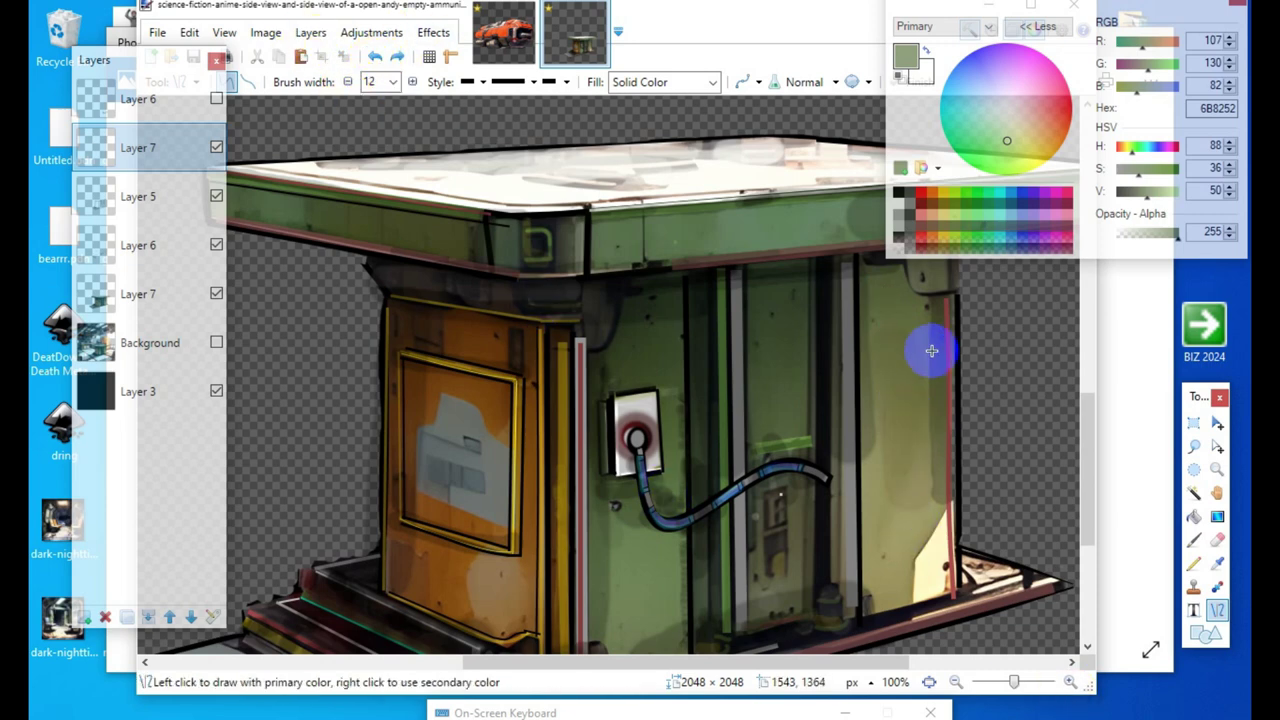
# Step: Draw a green line about 315 px long down the outer edge of the light green cabinet panel, covering the red trim
pyautogui.moveTo(947, 297); pyautogui.dragTo(950, 594)
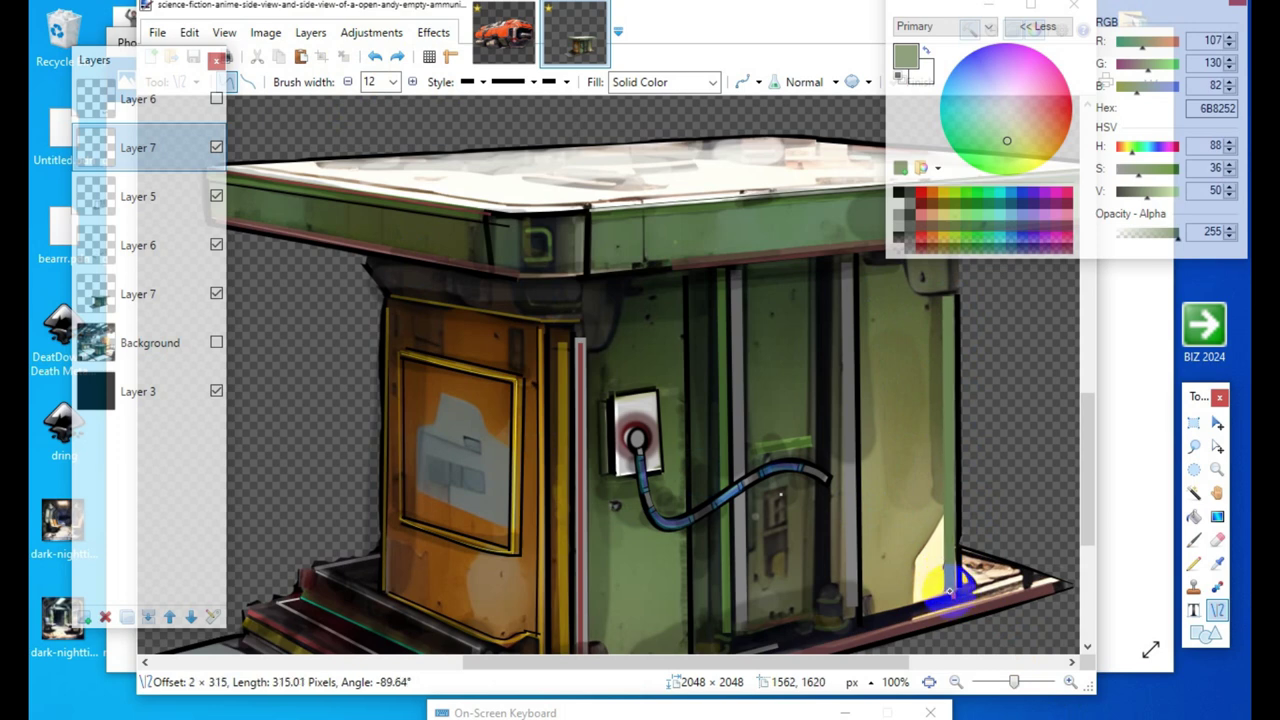
pyautogui.moveTo(949, 592); pyautogui.dragTo(949, 592)
pyautogui.click(710, 608)
pyautogui.scroll(1, 764, 602)
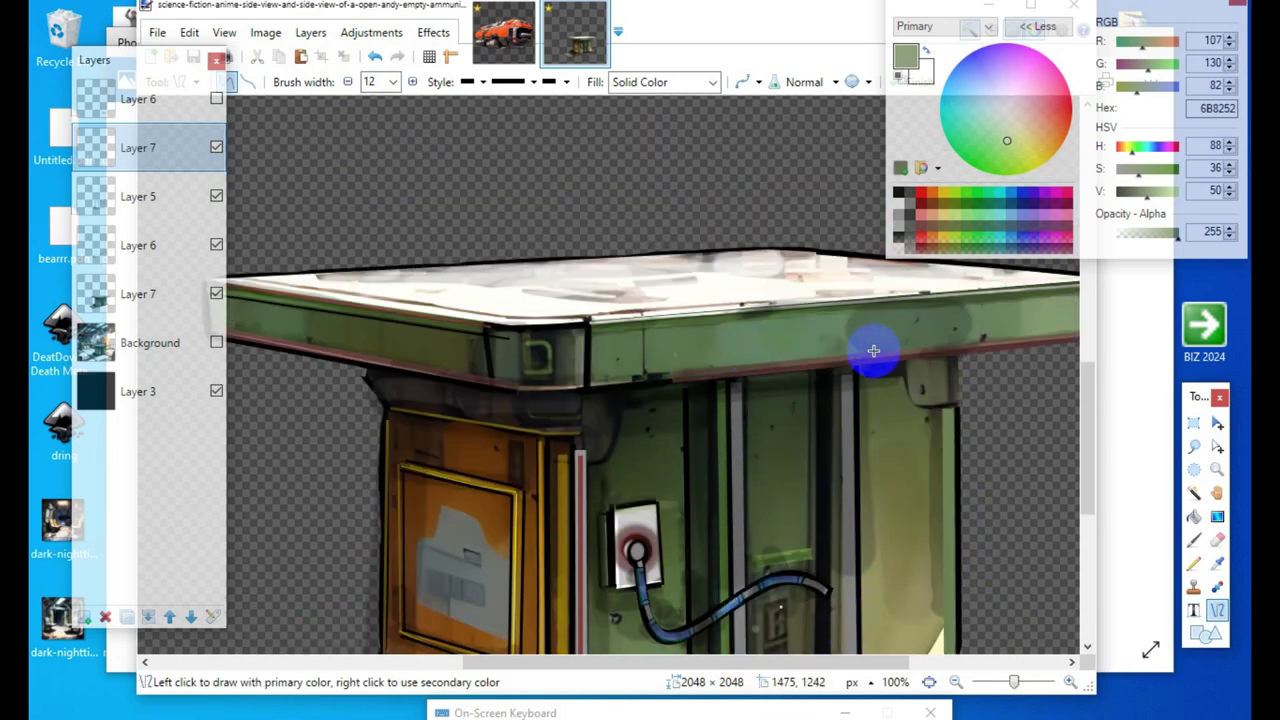
pyautogui.moveTo(826, 353); pyautogui.dragTo(661, 368)
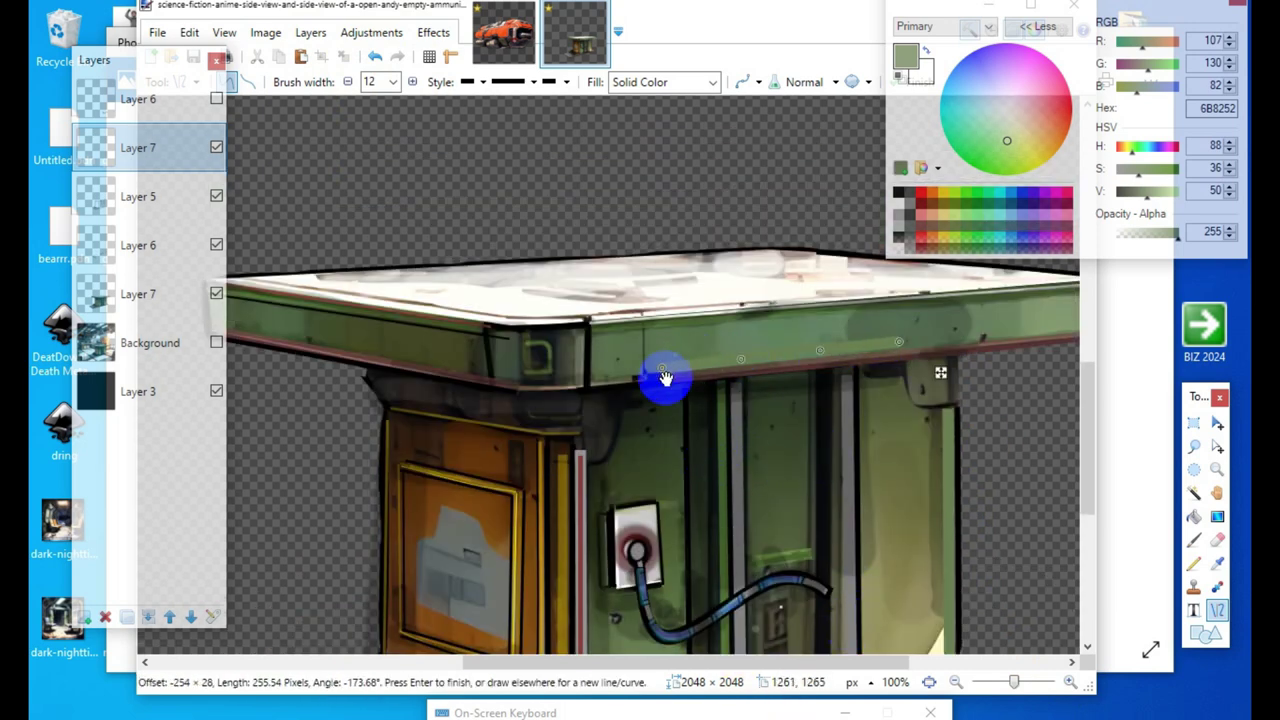
pyautogui.click(375, 62)
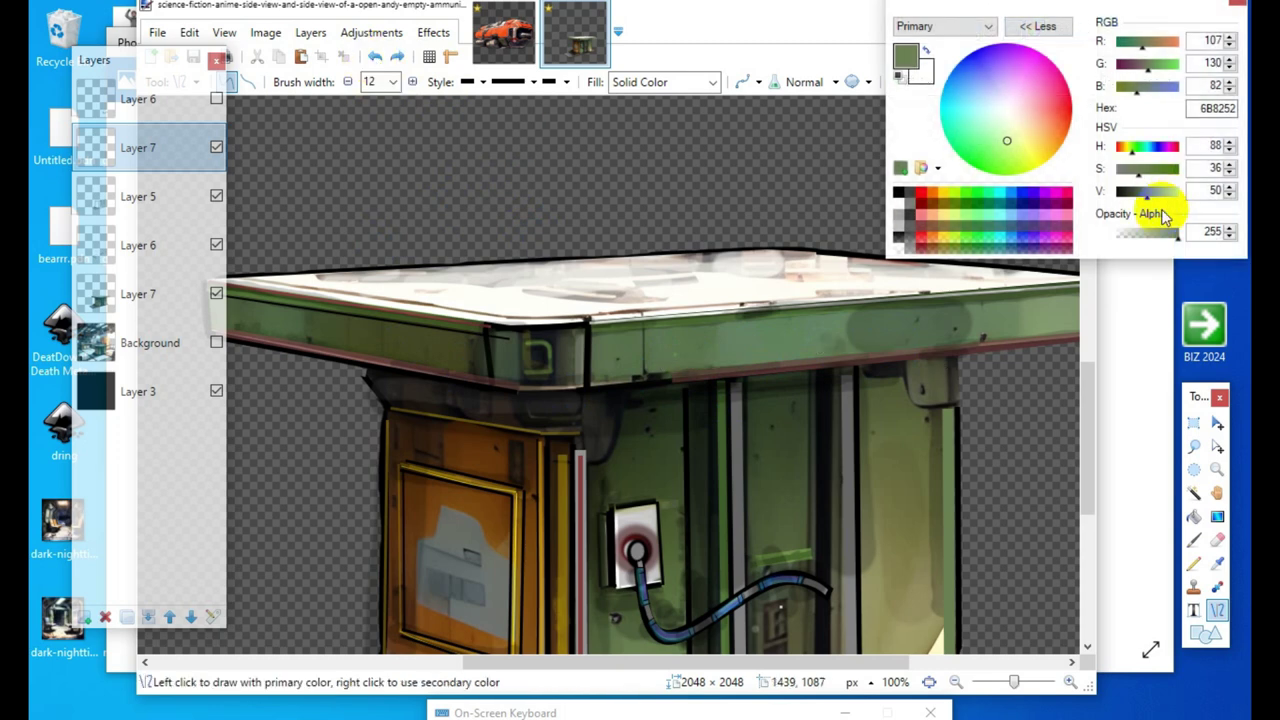
# Step: Set the green's opacity to 120 and draw translucent lines along the lower edges of both visible sides of the tabletop rim
pyautogui.moveTo(1150, 244); pyautogui.dragTo(1146, 244)
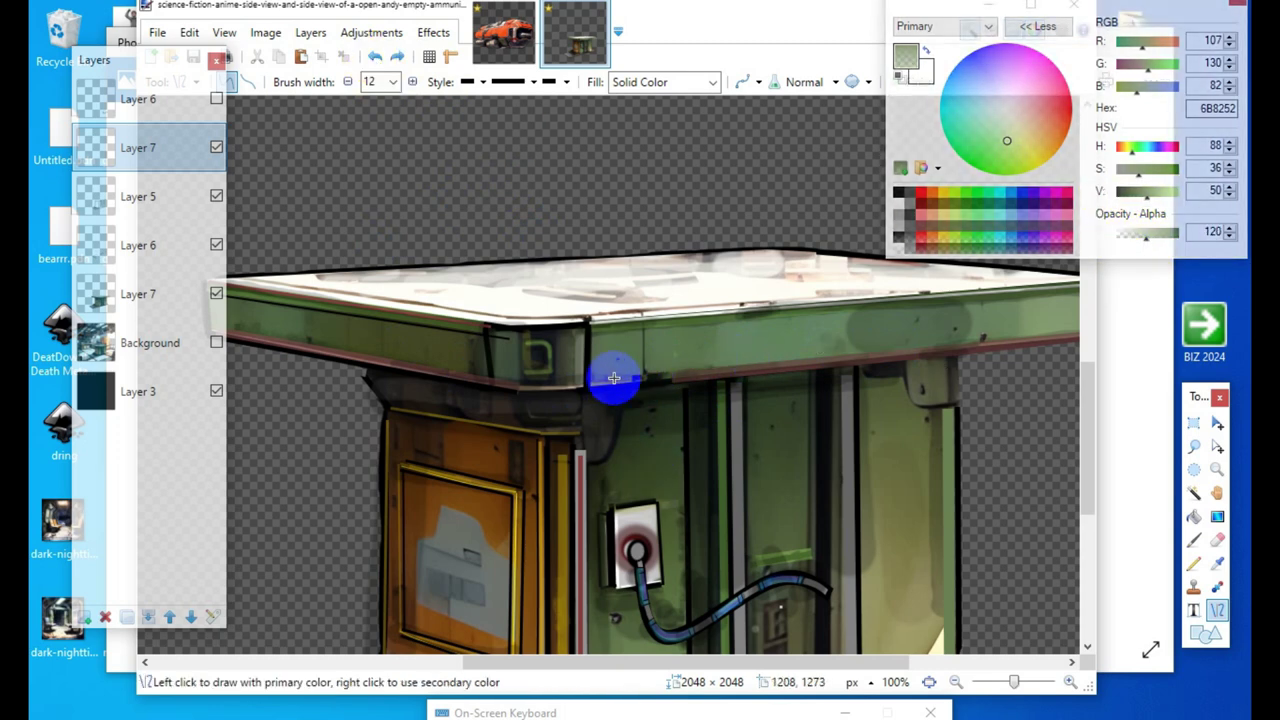
pyautogui.moveTo(612, 372); pyautogui.dragTo(1028, 336)
pyautogui.click(706, 618)
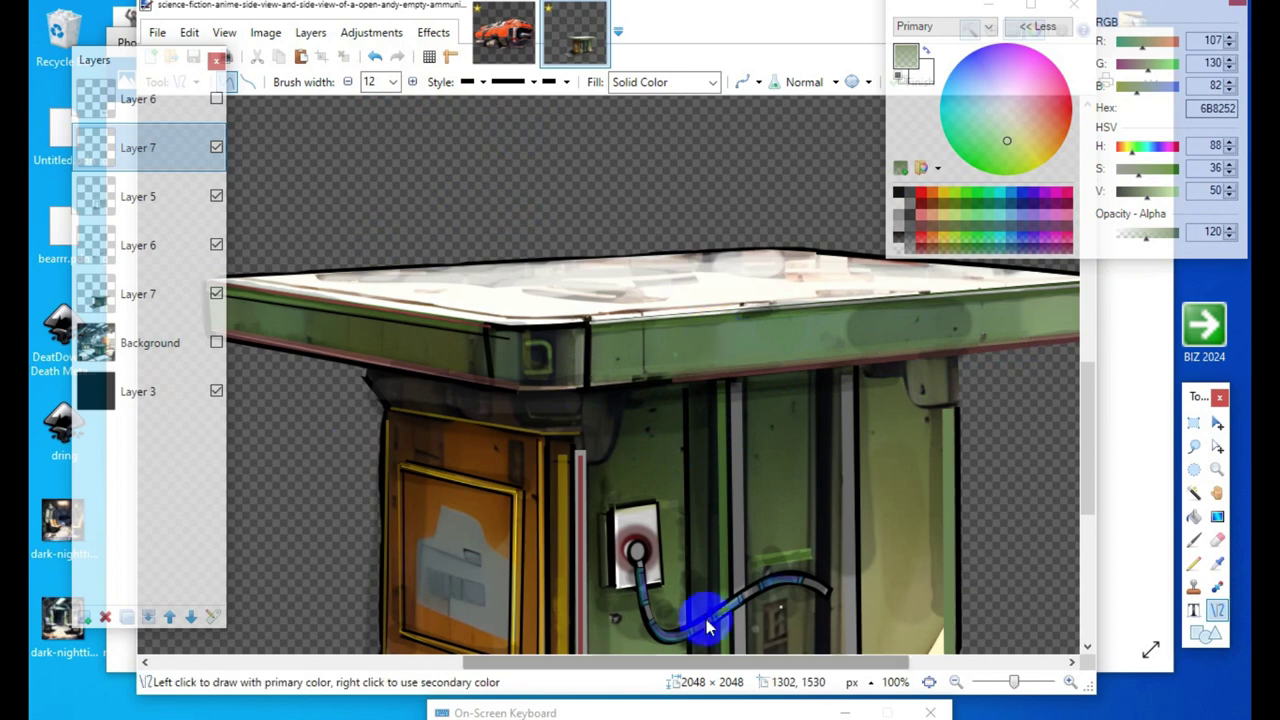
pyautogui.moveTo(753, 668); pyautogui.dragTo(720, 668)
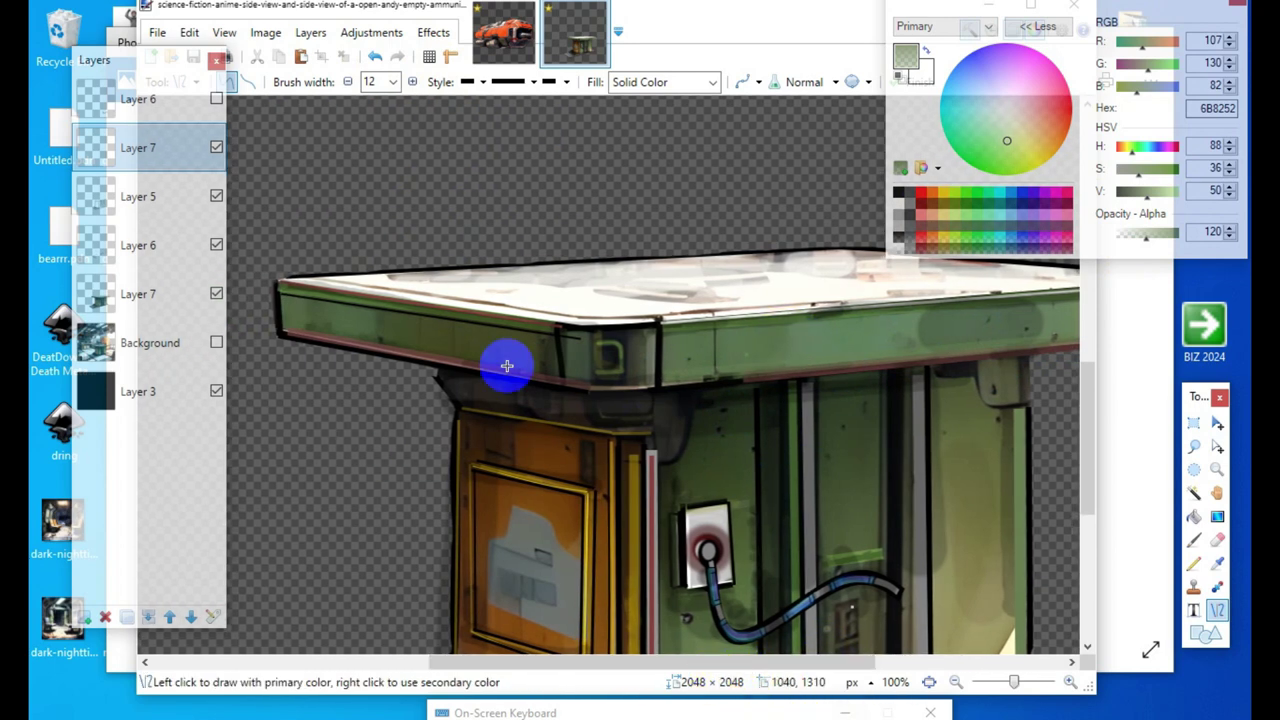
pyautogui.moveTo(284, 326)
pyautogui.mouseDown()
pyautogui.moveTo(566, 378)
pyautogui.moveTo(497, 341)
pyautogui.moveTo(552, 374)
pyautogui.moveTo(538, 376)
pyautogui.moveTo(580, 386)
pyautogui.moveTo(493, 375)
pyautogui.moveTo(539, 380)
pyautogui.mouseUp()
pyautogui.click(772, 312)
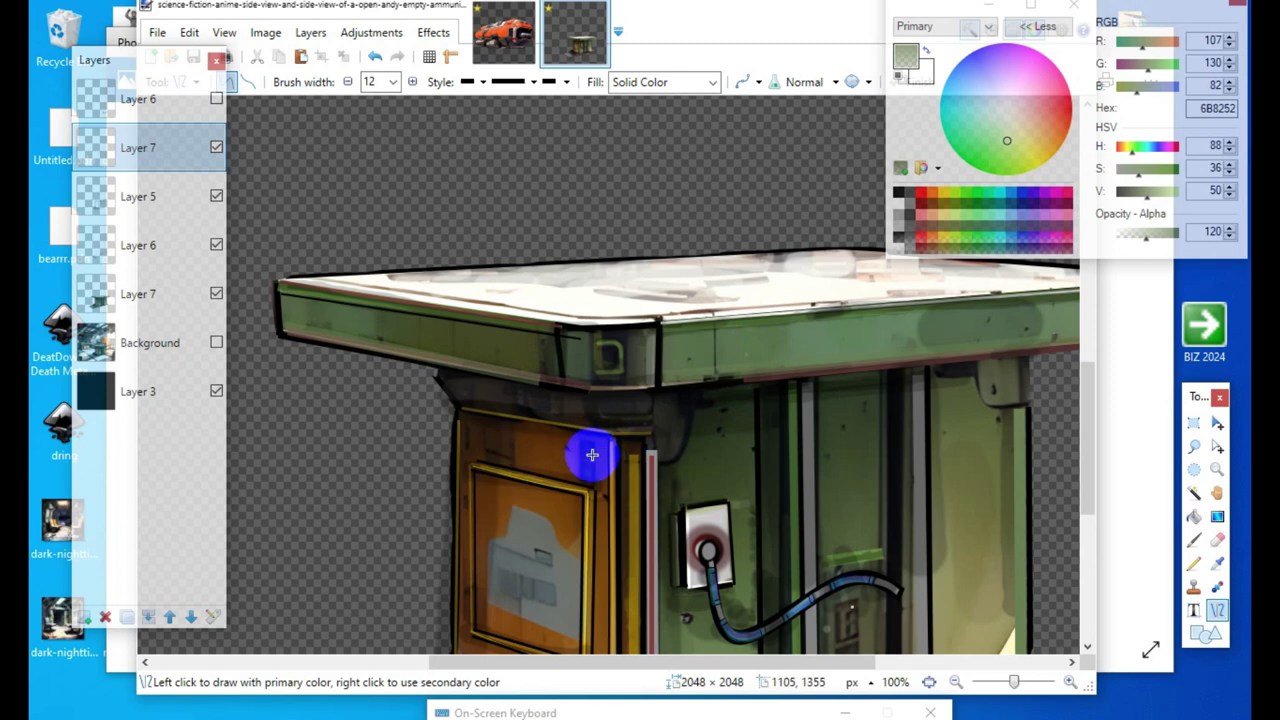
# Step: Draw translucent green highlight lines across the dark molding between the tabletop and the orange panel, including short strokes at its ends
pyautogui.moveTo(458, 392); pyautogui.dragTo(606, 413)
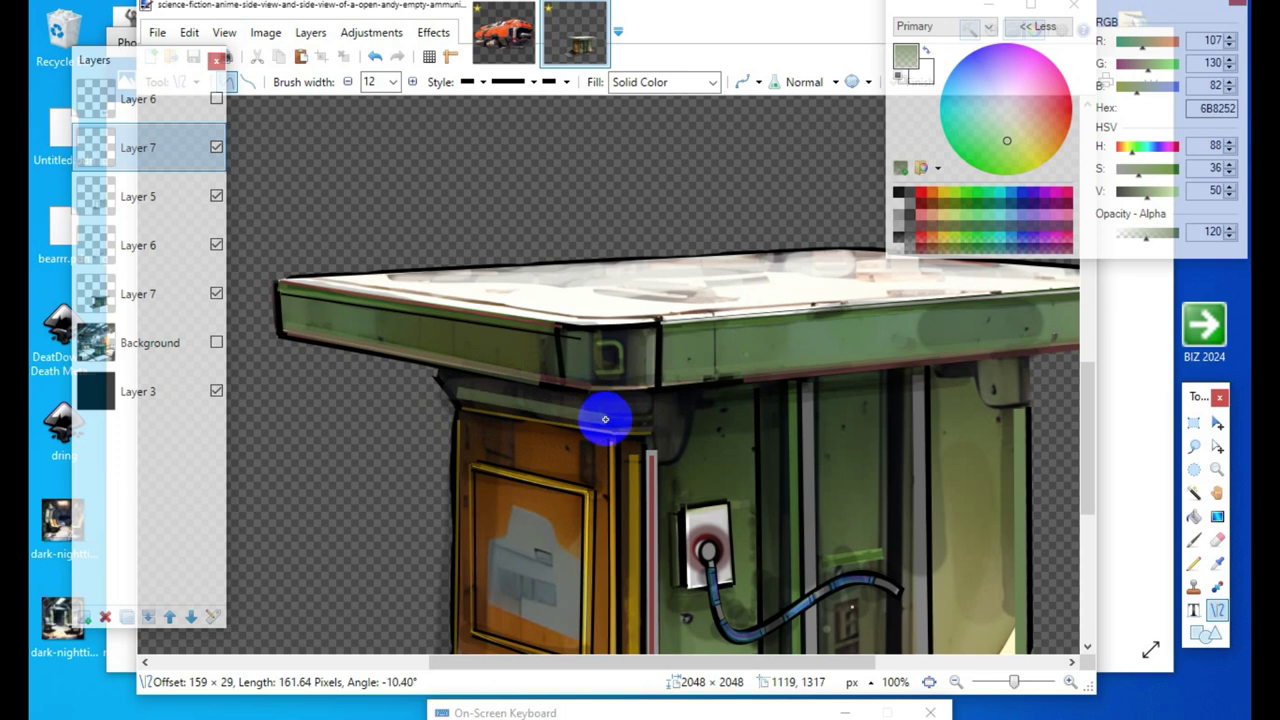
pyautogui.moveTo(602, 419); pyautogui.dragTo(602, 419)
pyautogui.click(592, 565)
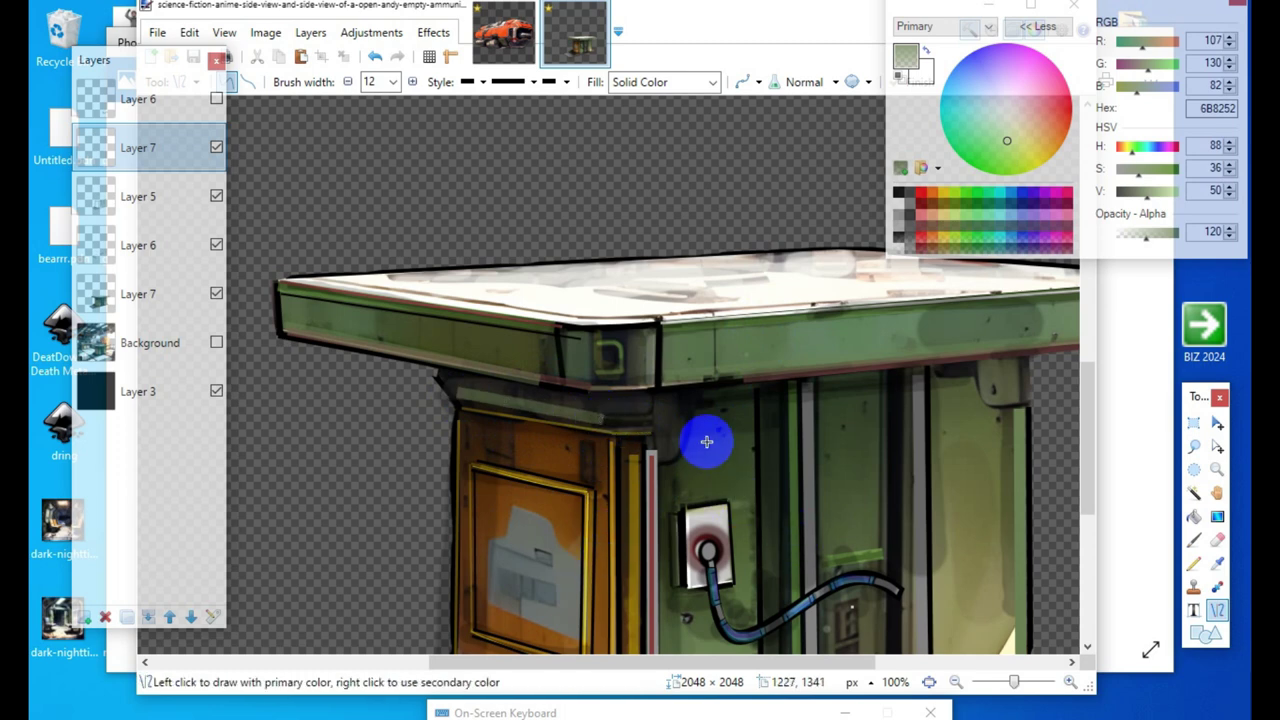
pyautogui.moveTo(604, 422); pyautogui.dragTo(650, 417)
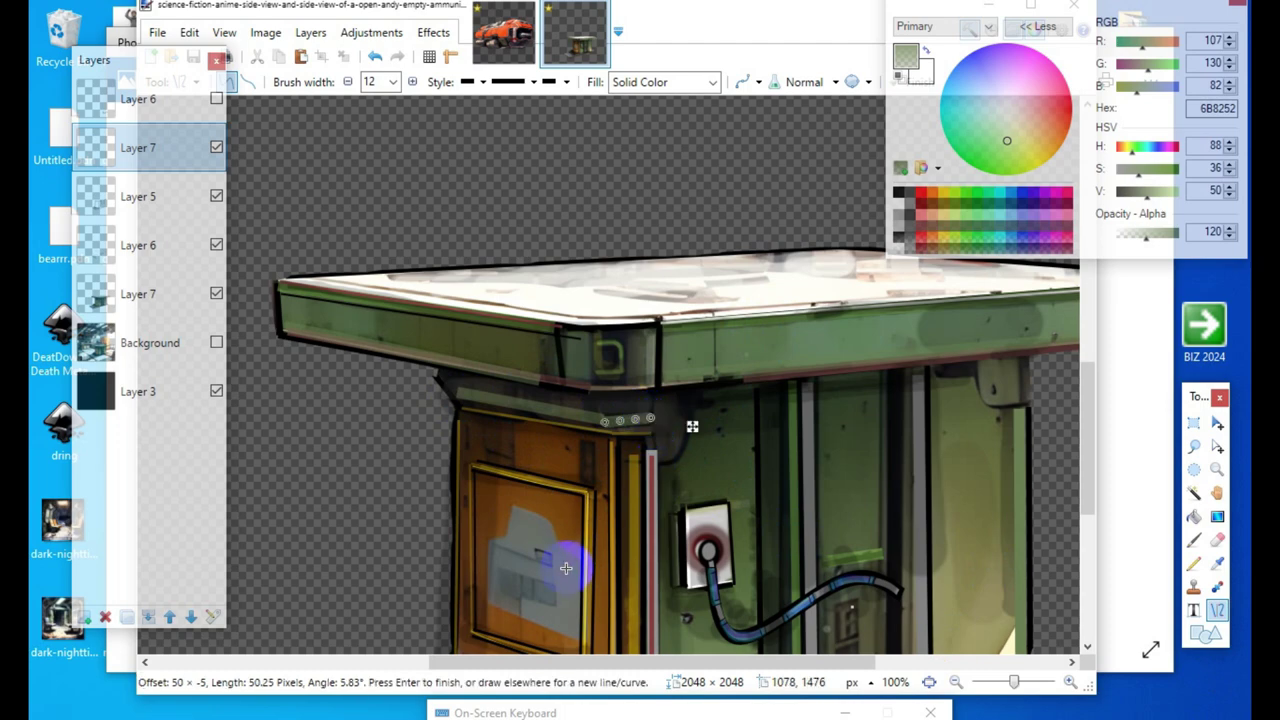
pyautogui.click(585, 552)
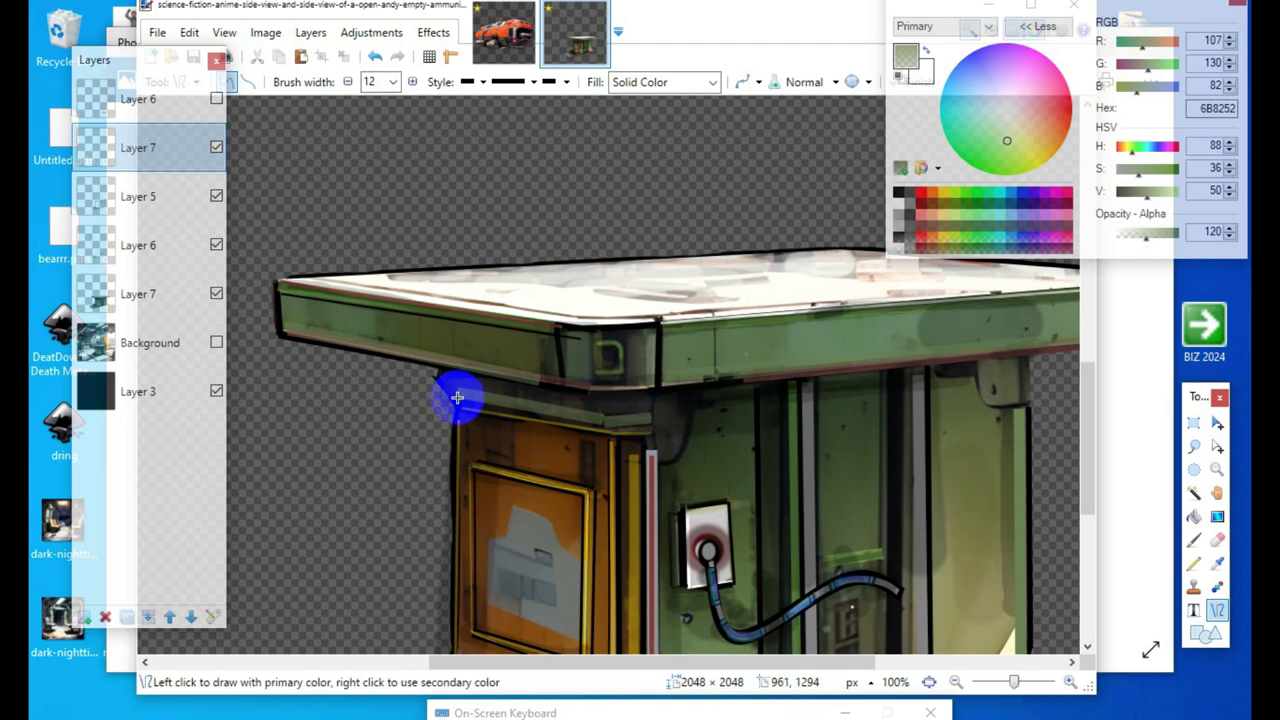
pyautogui.moveTo(457, 394); pyautogui.dragTo(460, 382)
pyautogui.click(632, 555)
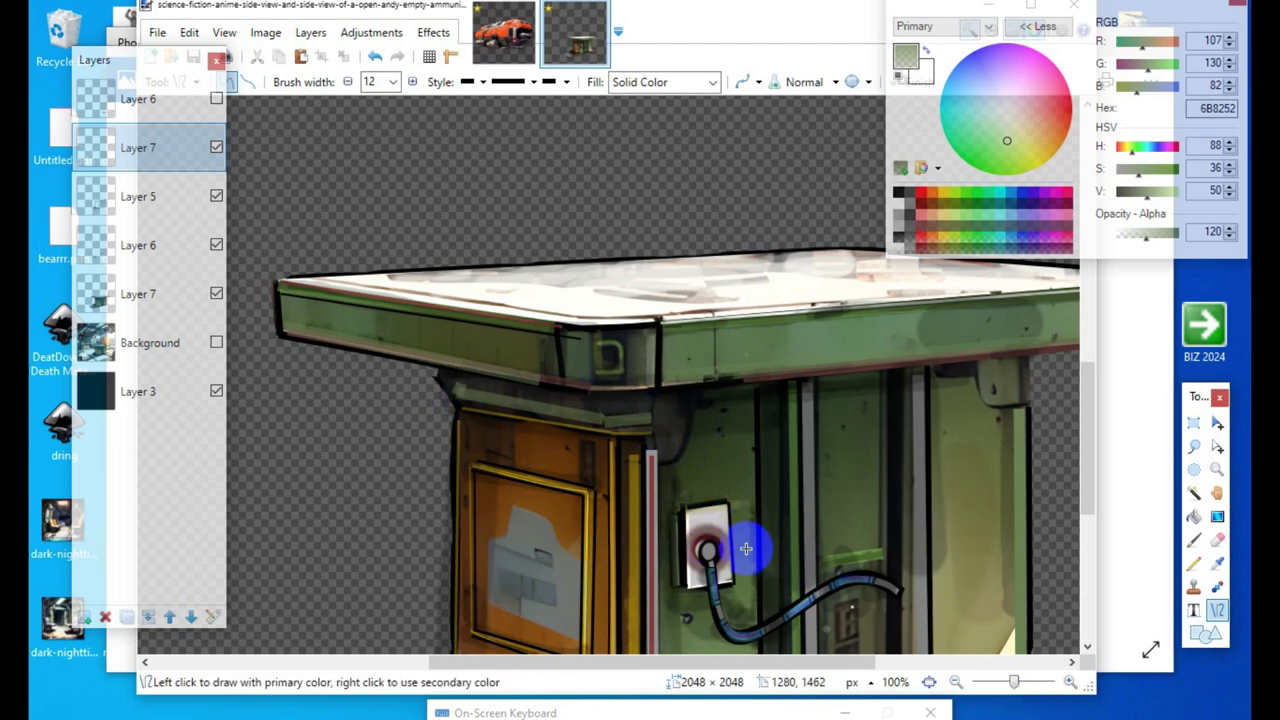
# Step: Draw a translucent green vertical line about 375 px long between the yellow and red trim strips beside the orange panel
pyautogui.scroll(-3, 700, 515)
pyautogui.scroll(2, 695, 640)
pyautogui.scroll(-2, 665, 500)
pyautogui.scroll(2, 681, 631)
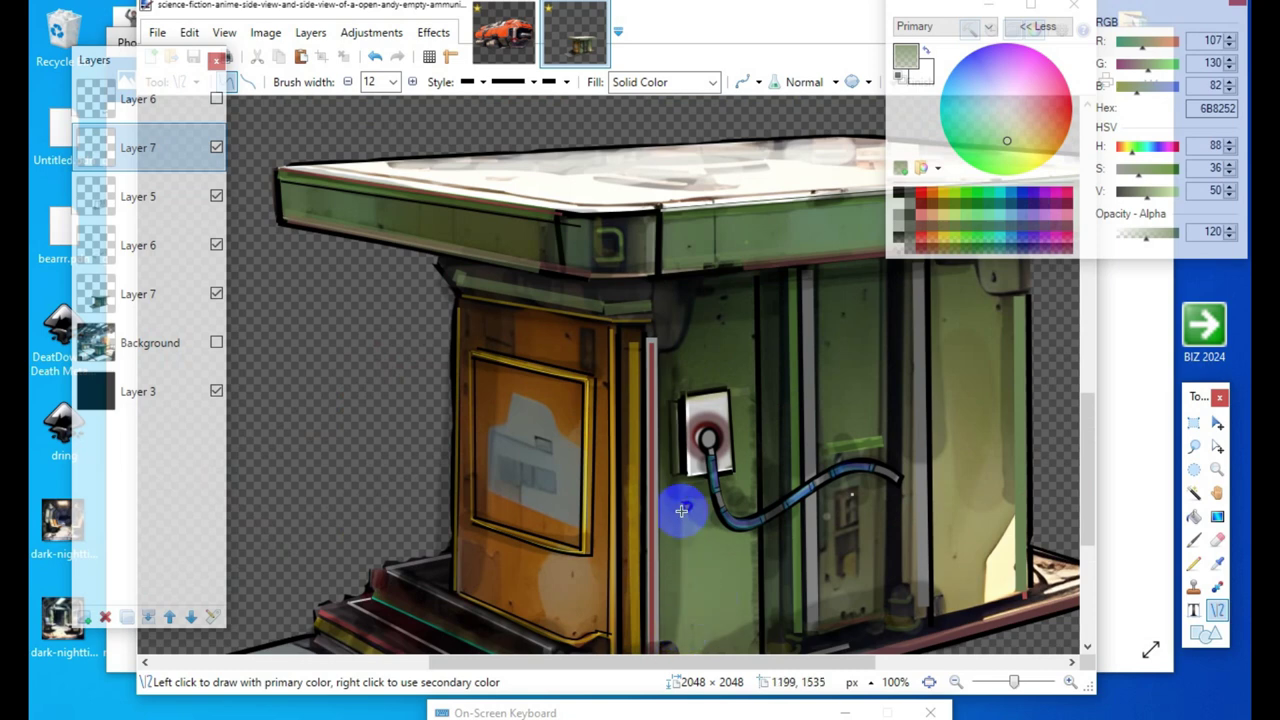
pyautogui.scroll(-2, 682, 573)
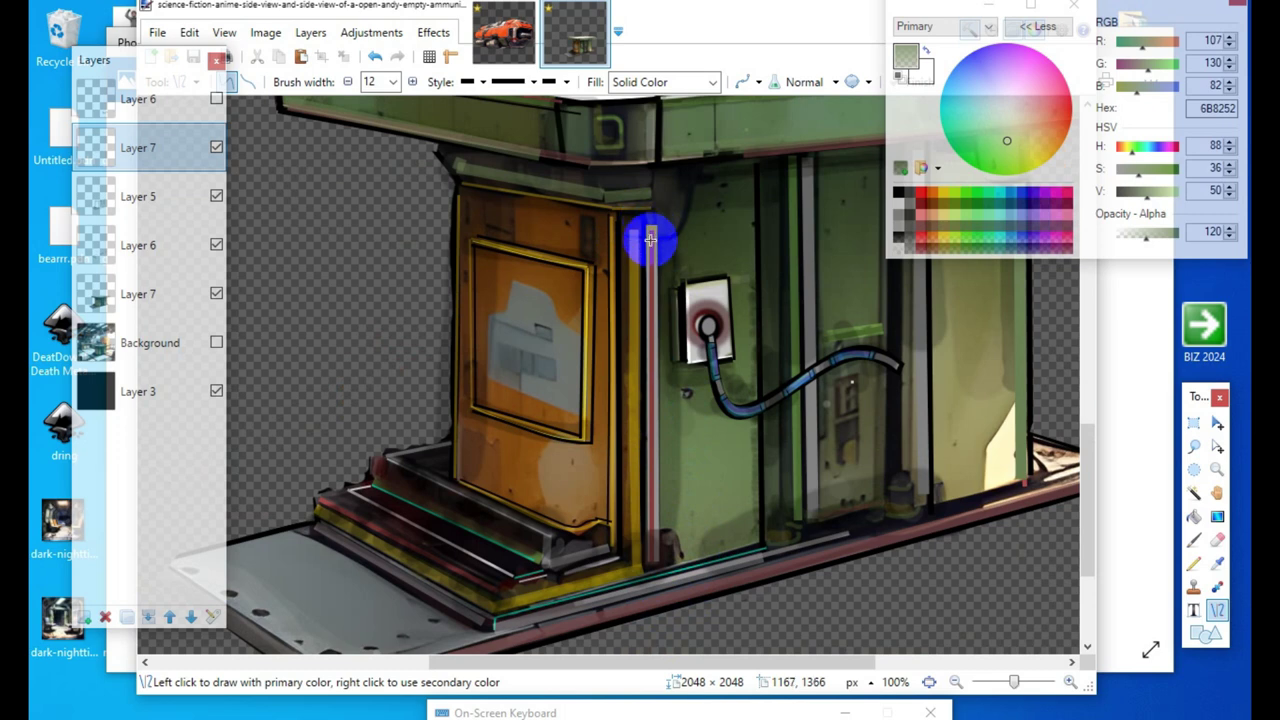
pyautogui.moveTo(646, 226)
pyautogui.mouseDown()
pyautogui.moveTo(657, 466)
pyautogui.moveTo(674, 537)
pyautogui.moveTo(640, 560)
pyautogui.moveTo(667, 564)
pyautogui.moveTo(645, 575)
pyautogui.mouseUp()
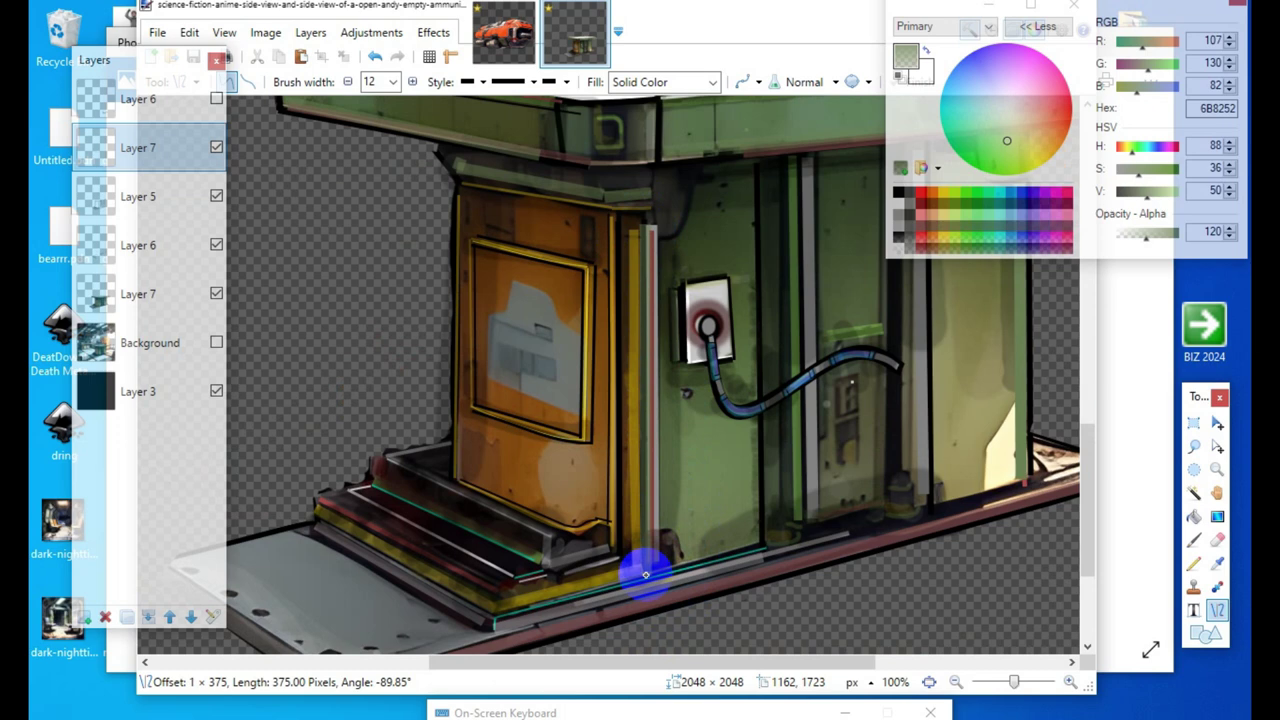
pyautogui.moveTo(646, 575); pyautogui.dragTo(646, 575)
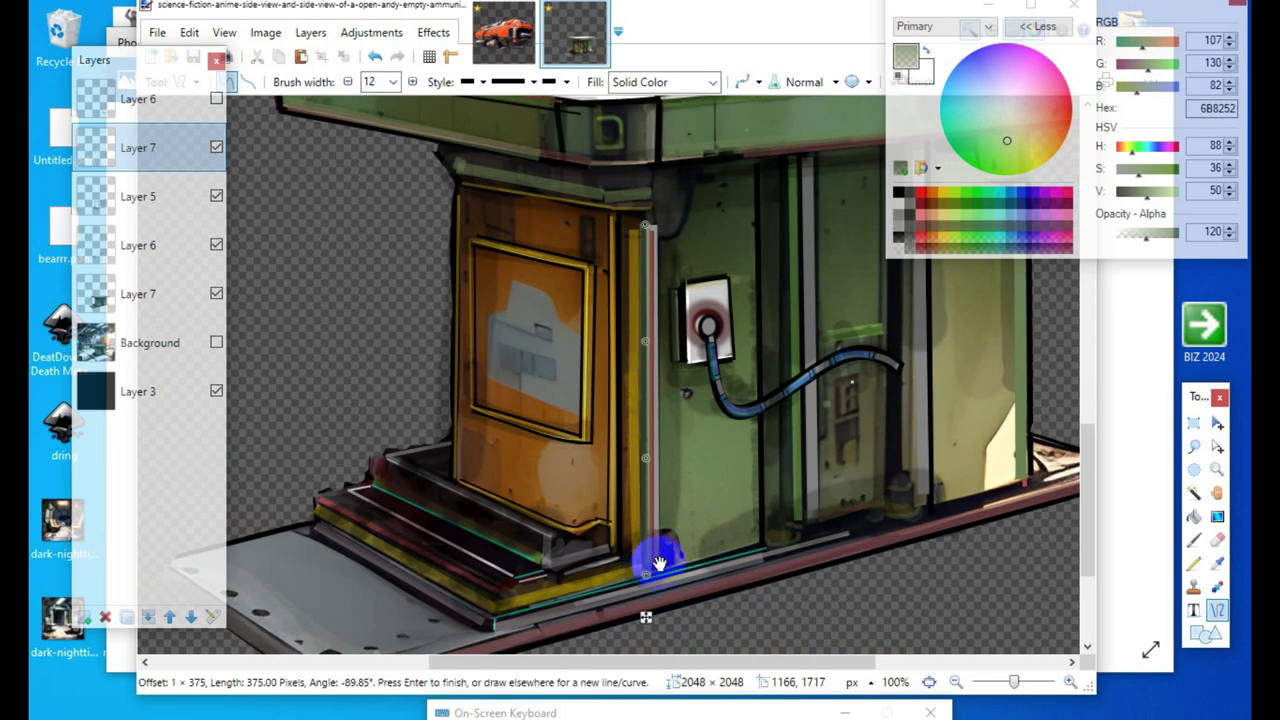
pyautogui.click(766, 486)
# Step: Draw a translucent green line about 570 px long along the base ledge, from the cabinet's far corner to the front step corner
pyautogui.scroll(-1, 908, 519)
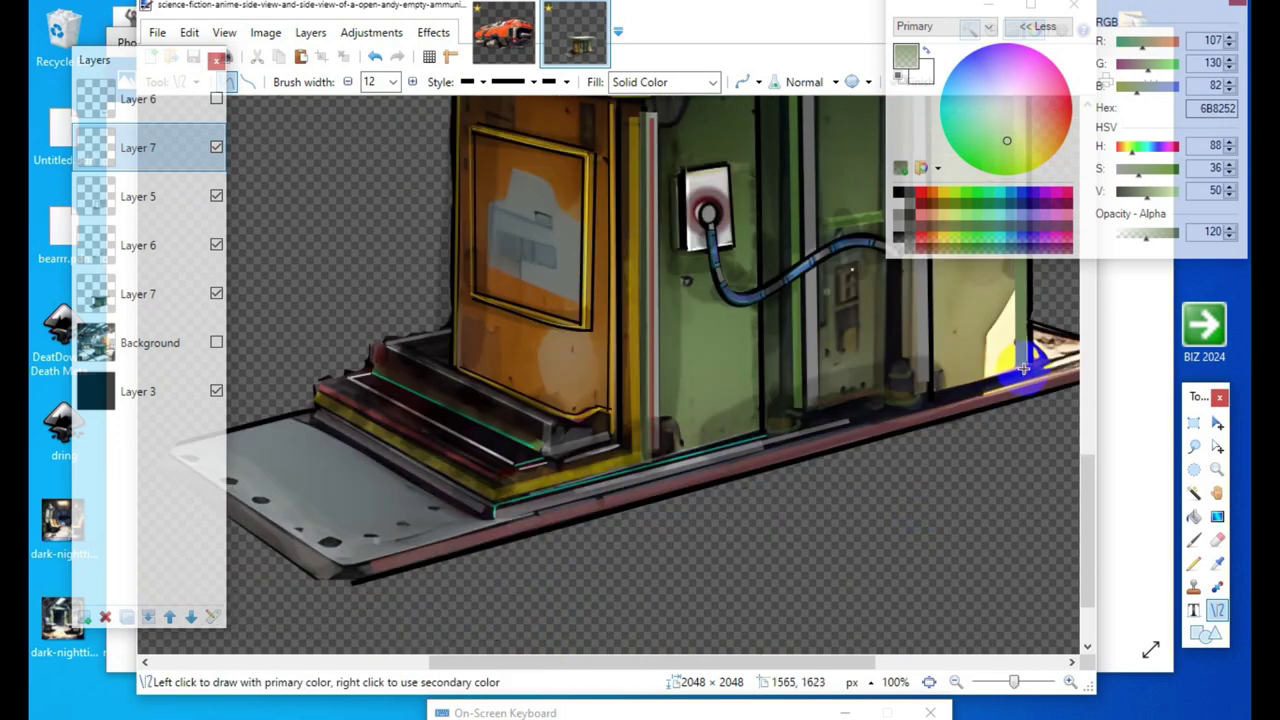
pyautogui.moveTo(1023, 368); pyautogui.dragTo(512, 508)
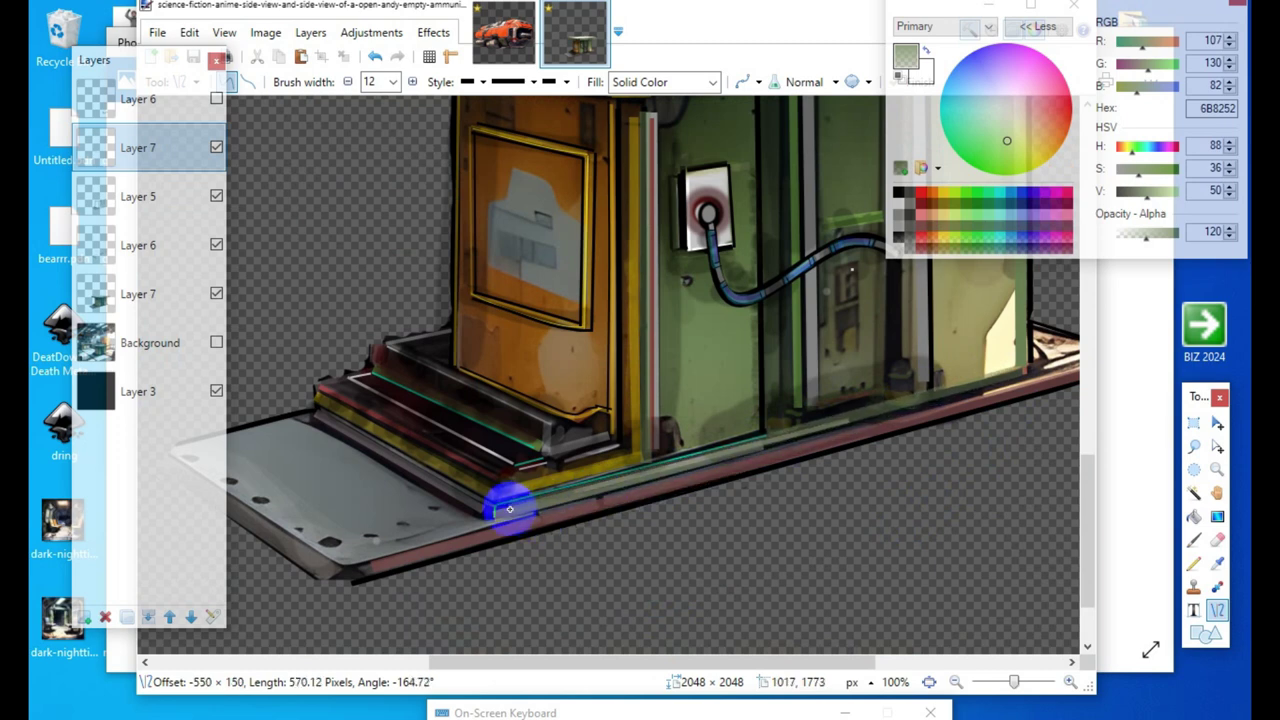
pyautogui.moveTo(509, 509); pyautogui.dragTo(509, 509)
pyautogui.press('Return')
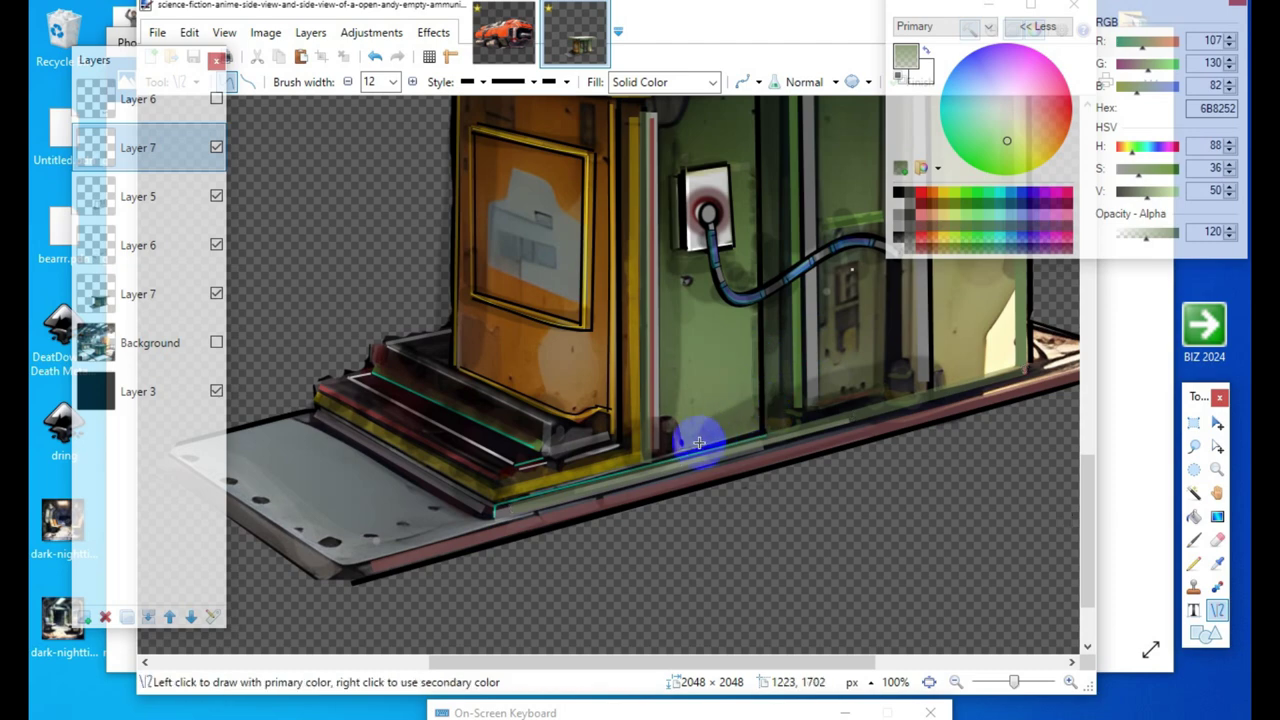
# Step: Add short translucent green lines along the bottom edges of the socket panel and the light green panel, just above the base ledge
pyautogui.scroll(2, 777, 606)
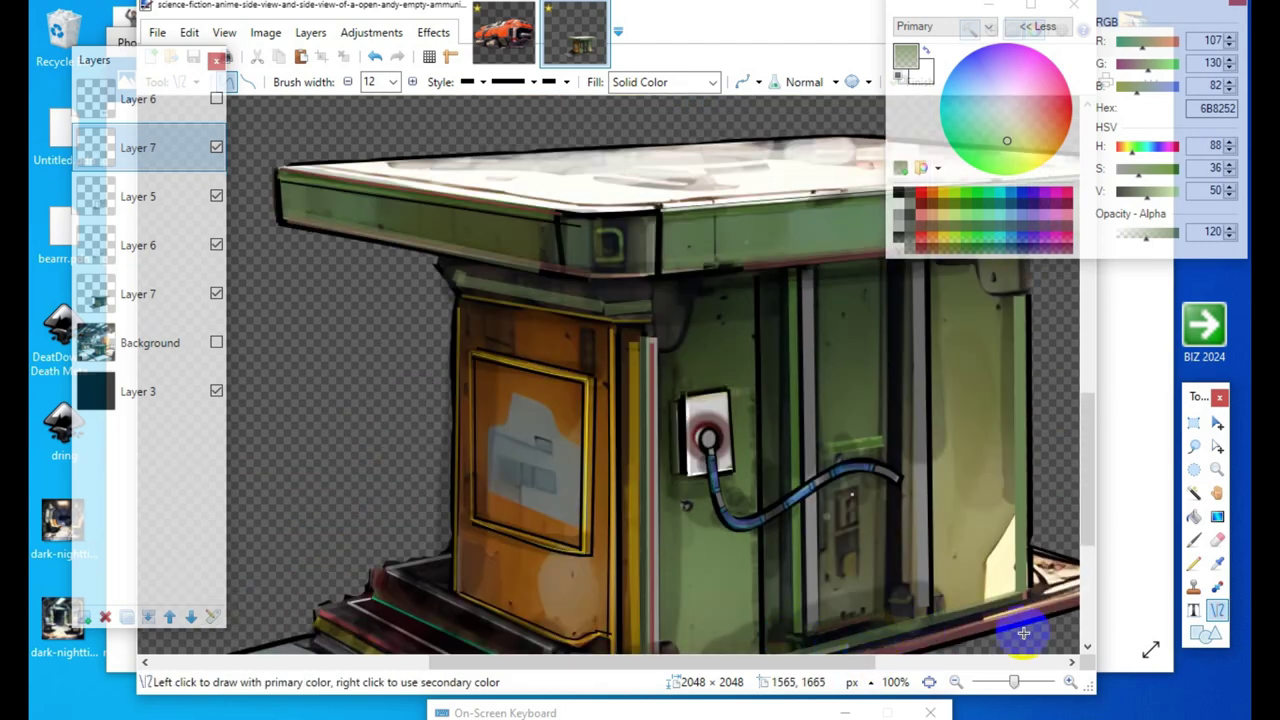
pyautogui.scroll(-1, 1020, 610)
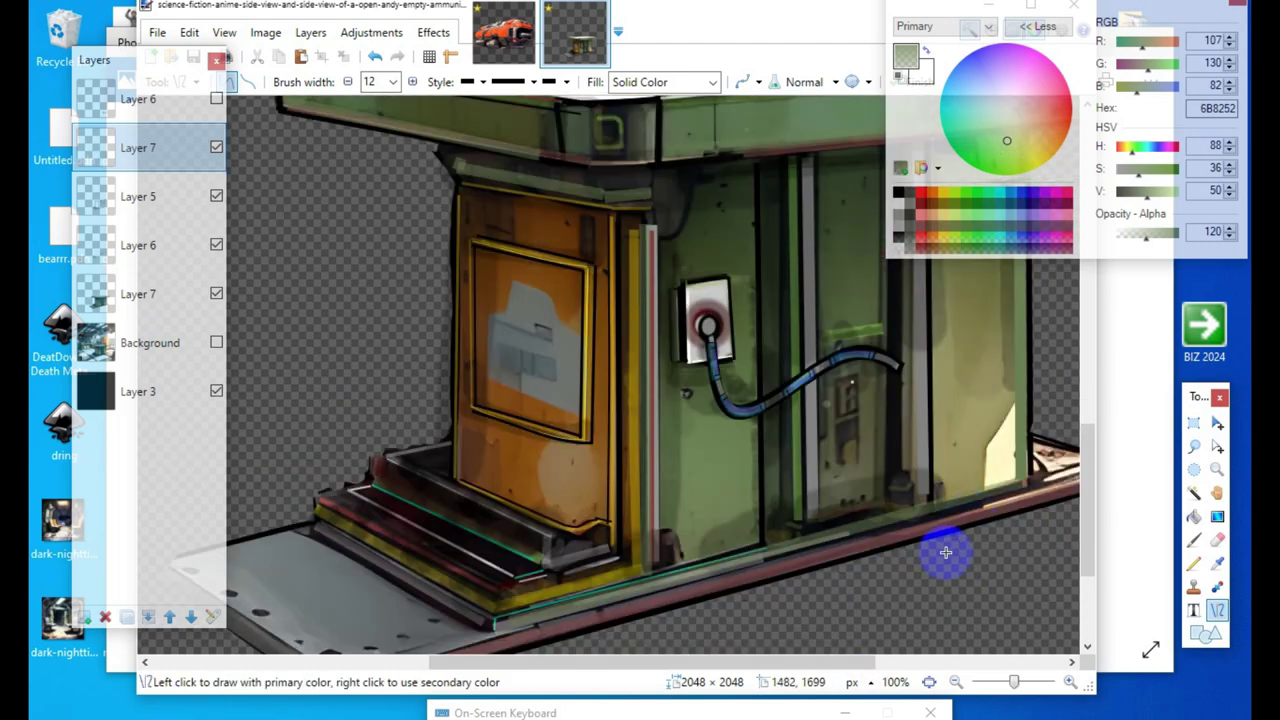
pyautogui.moveTo(767, 545); pyautogui.dragTo(666, 574)
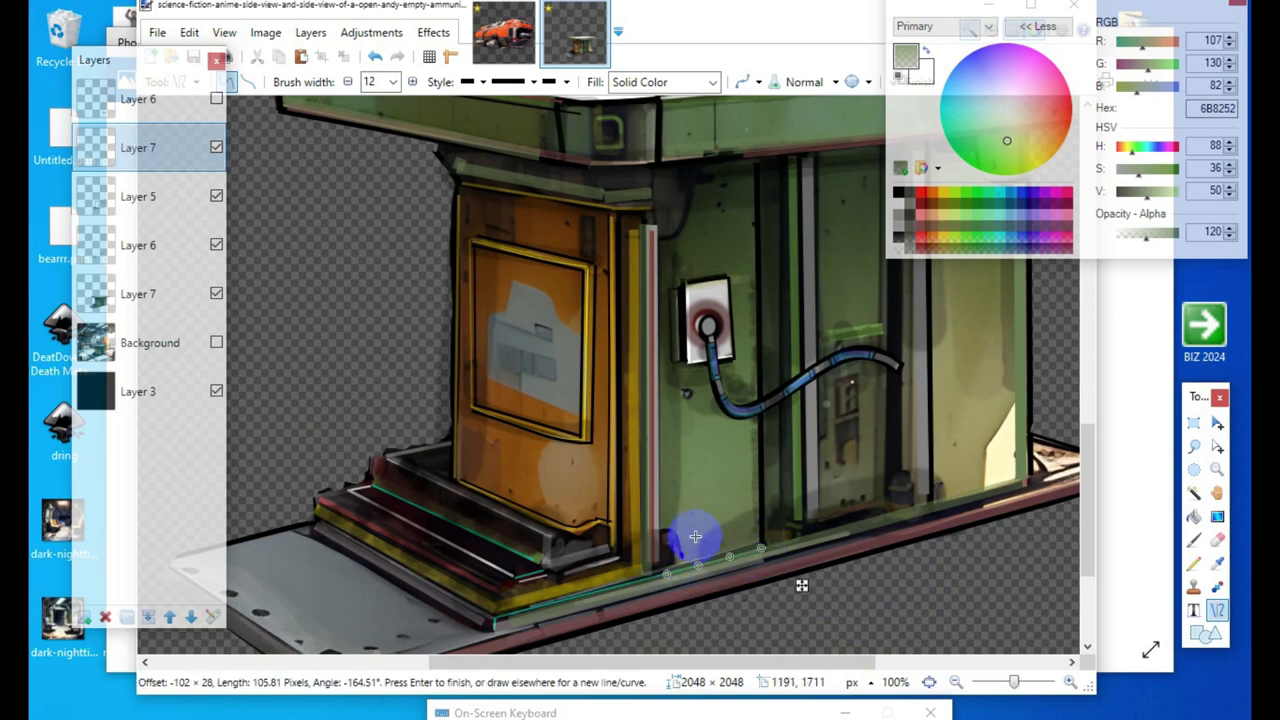
pyautogui.click(700, 496)
pyautogui.scroll(2, 930, 690)
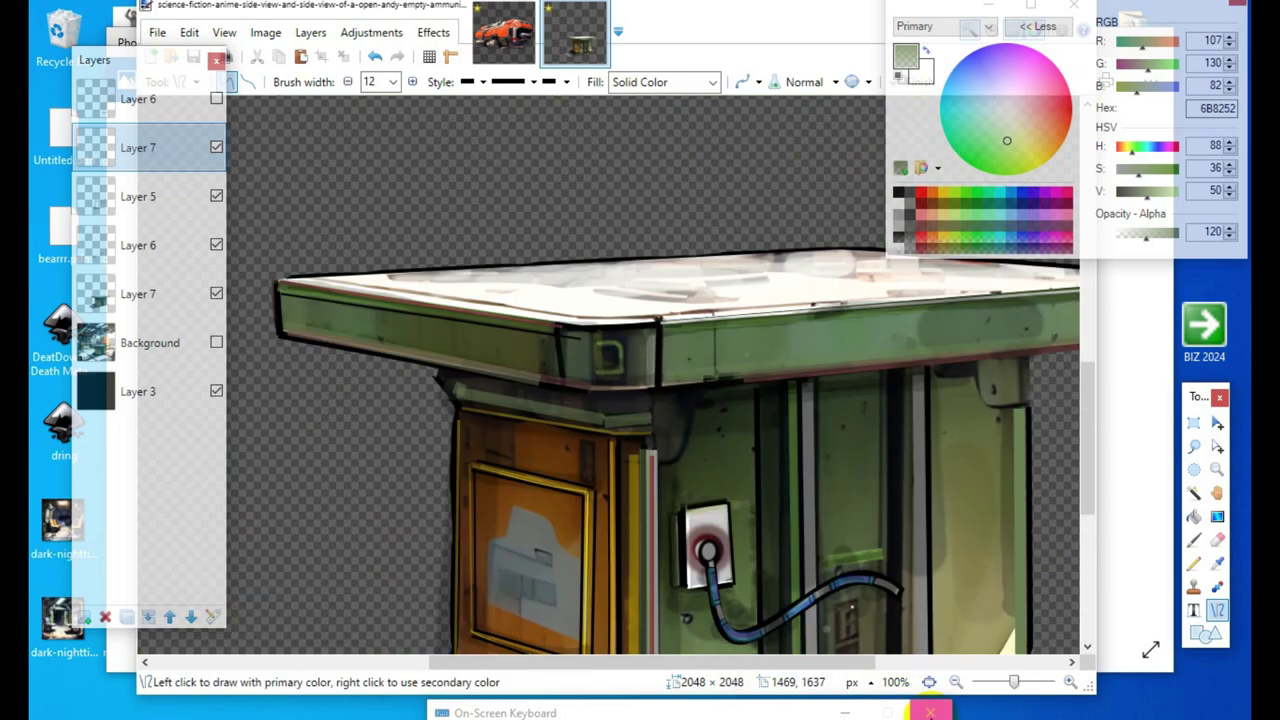
pyautogui.scroll(-2, 938, 678)
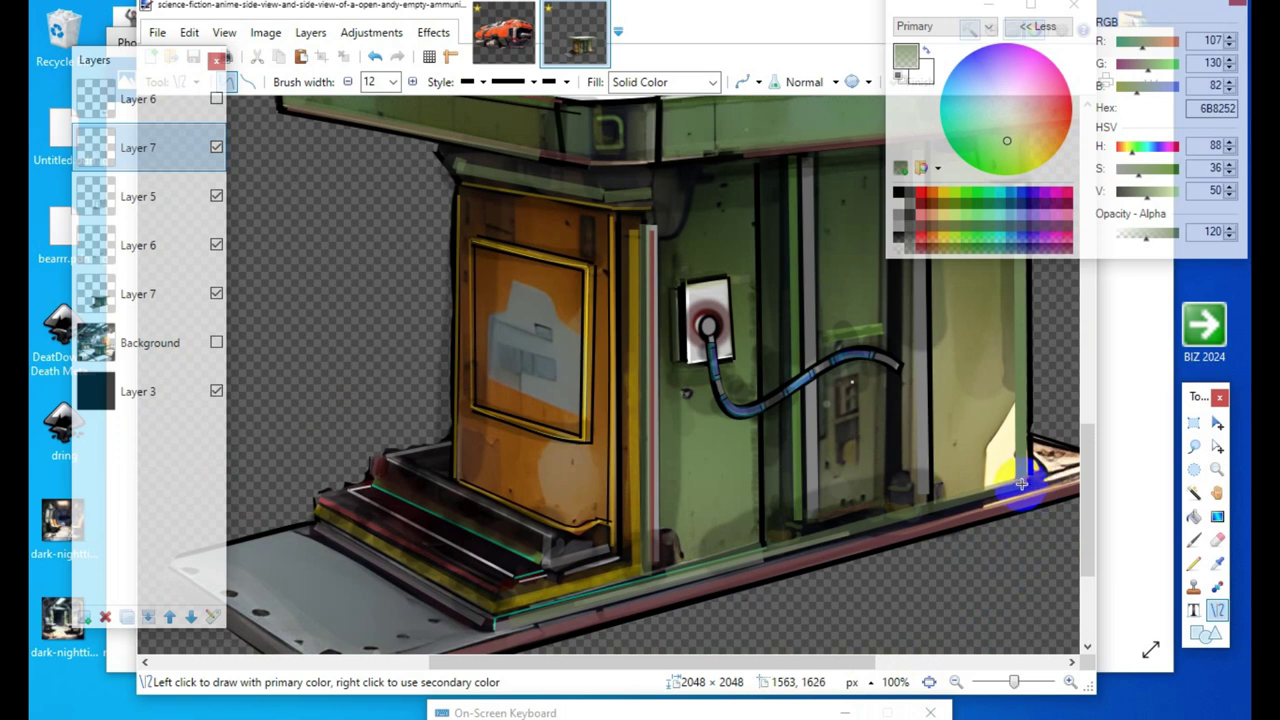
pyautogui.moveTo(1021, 484)
pyautogui.mouseDown()
pyautogui.moveTo(914, 509)
pyautogui.moveTo(930, 514)
pyautogui.mouseUp()
pyautogui.press('Return')
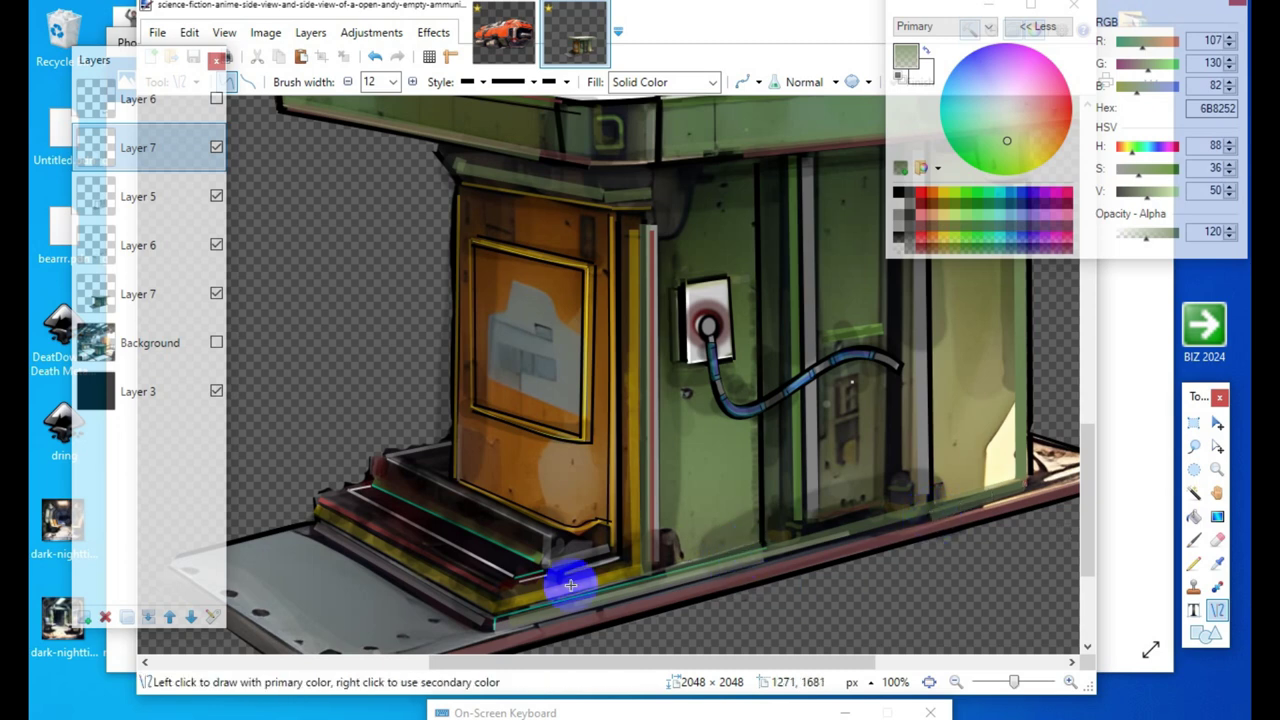
# Step: Draw a translucent green line about 189 px long along the upper step below the orange panel
pyautogui.moveTo(388, 467); pyautogui.dragTo(538, 542)
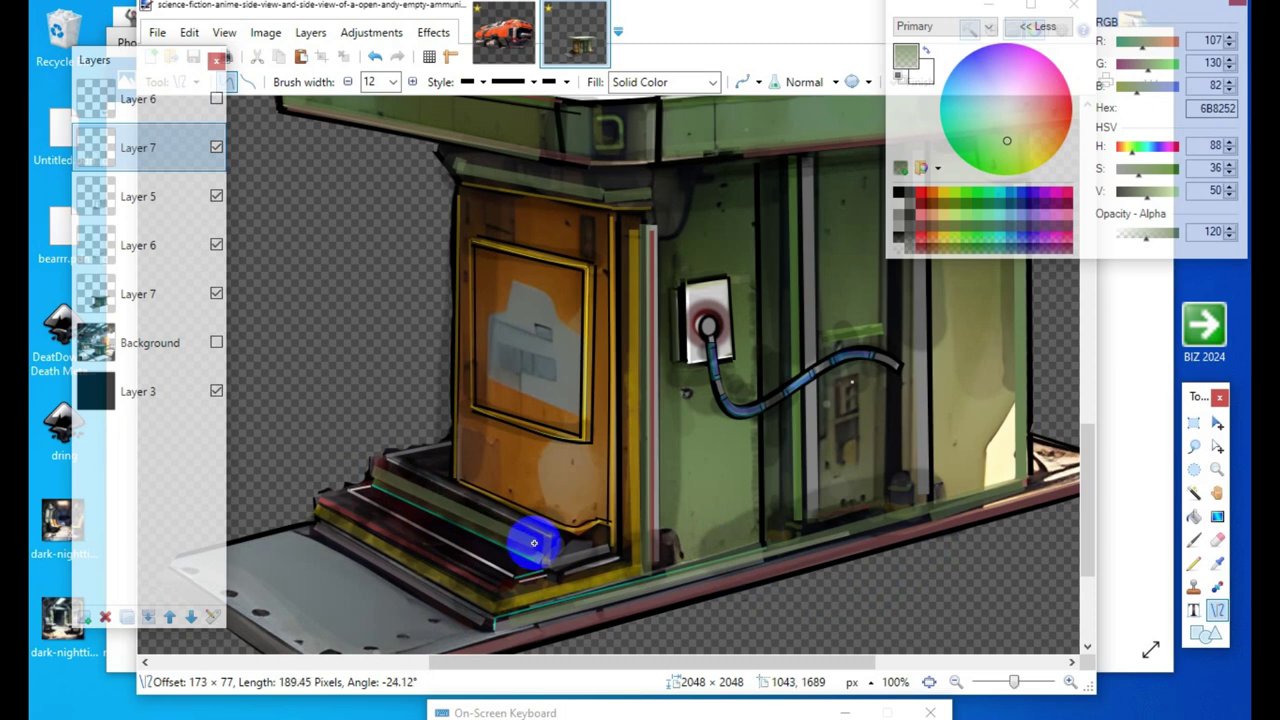
pyautogui.moveTo(534, 543); pyautogui.dragTo(534, 543)
pyautogui.click(628, 449)
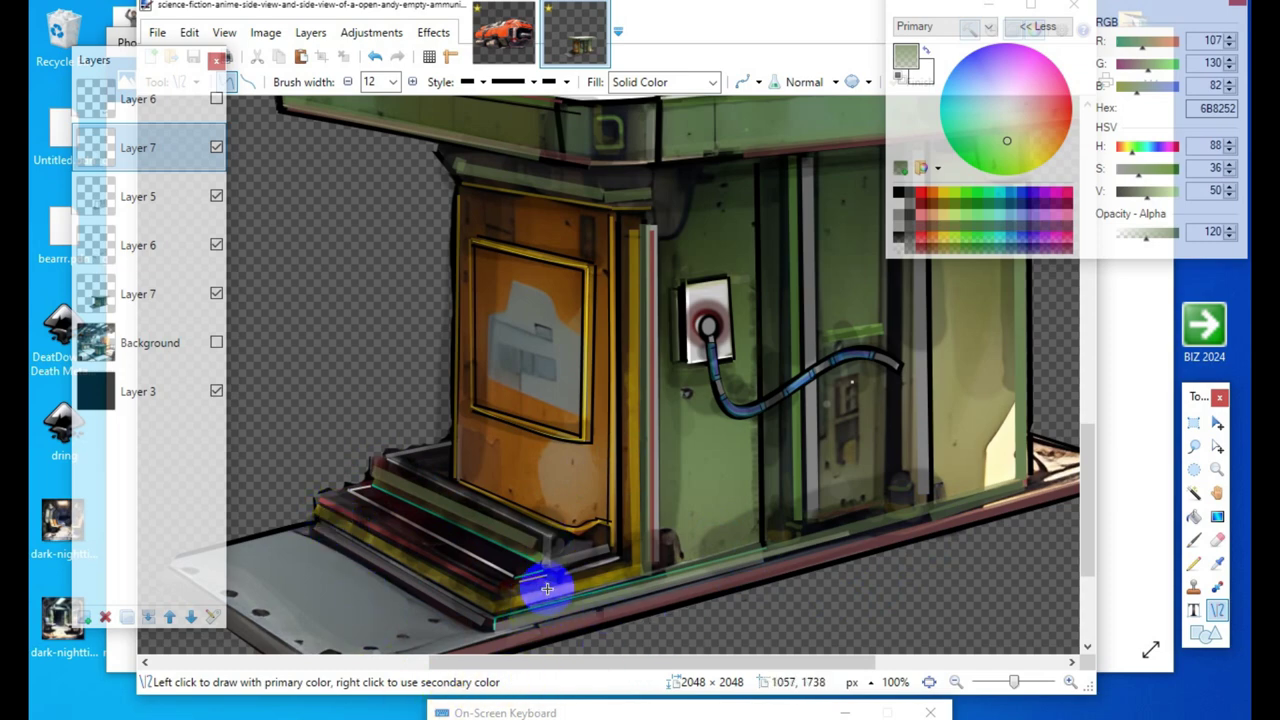
# Step: Lower the green's opacity to 70 and draw lines across the orange panel's top edge and the tops of the adjoining trim strips
pyautogui.scroll(5, 550, 600)
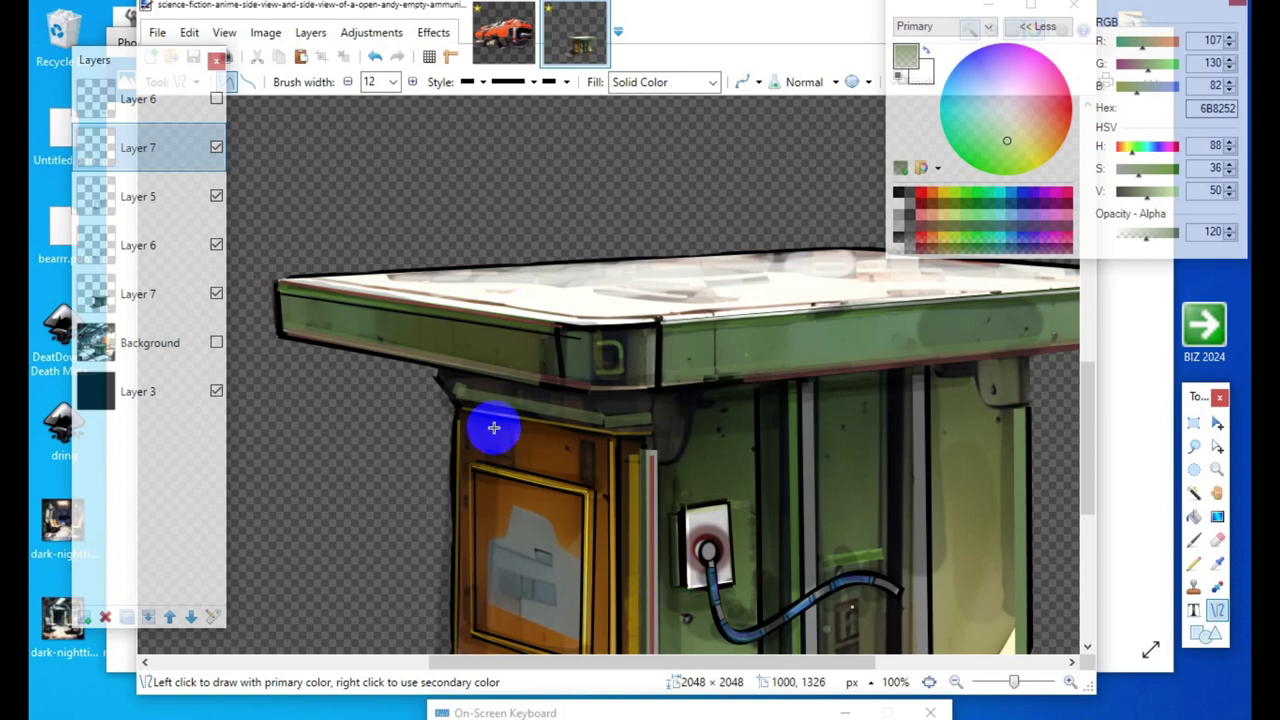
pyautogui.moveTo(1146, 234); pyautogui.dragTo(1133, 234)
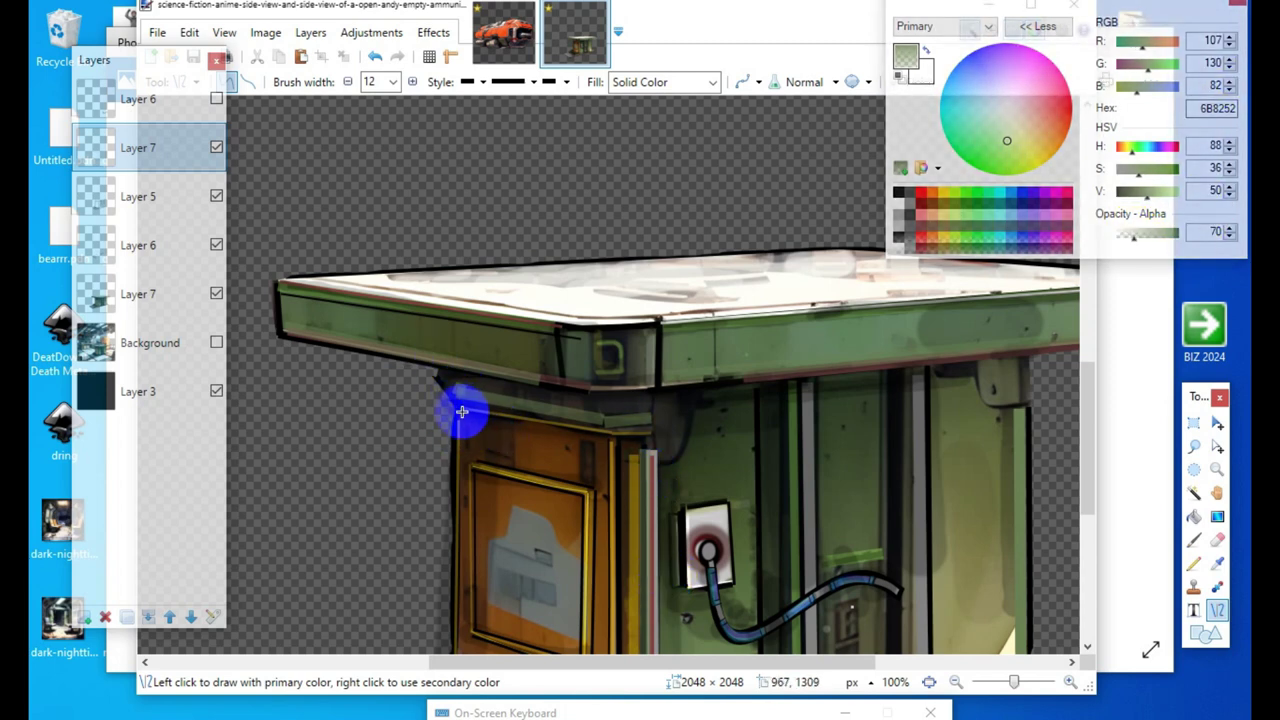
pyautogui.moveTo(458, 408); pyautogui.dragTo(645, 428)
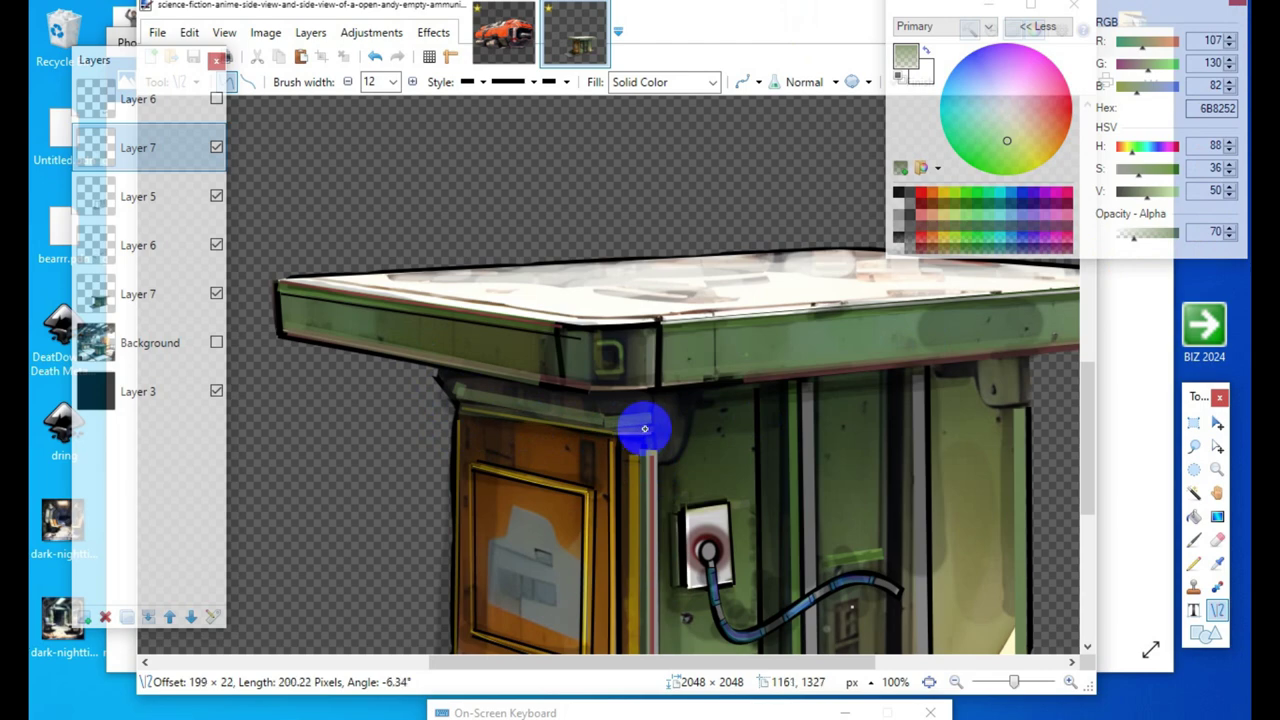
pyautogui.press('Return')
pyautogui.scroll(-5, 594, 491)
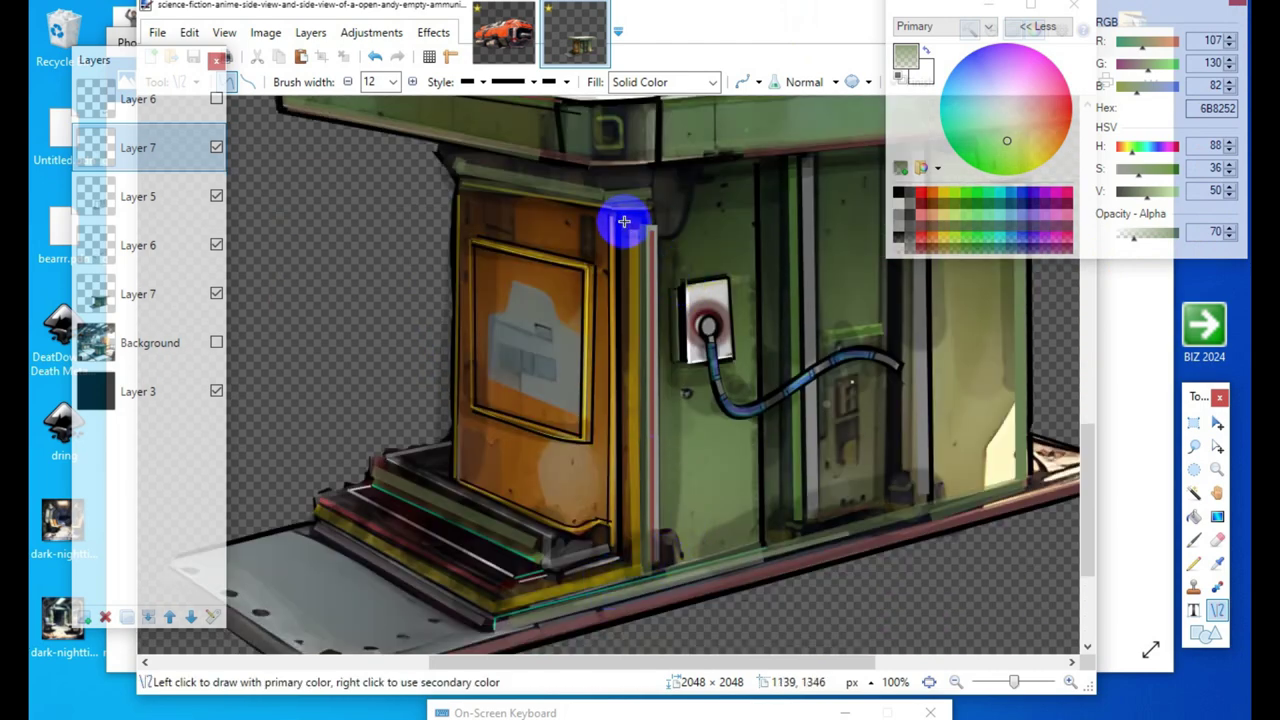
pyautogui.moveTo(617, 221); pyautogui.dragTo(659, 221)
pyautogui.press('Return')
# Step: Set the brush width to 6 and brighten the primary color to a value of 98 (CFF99F)
pyautogui.scroll(2, 808, 580)
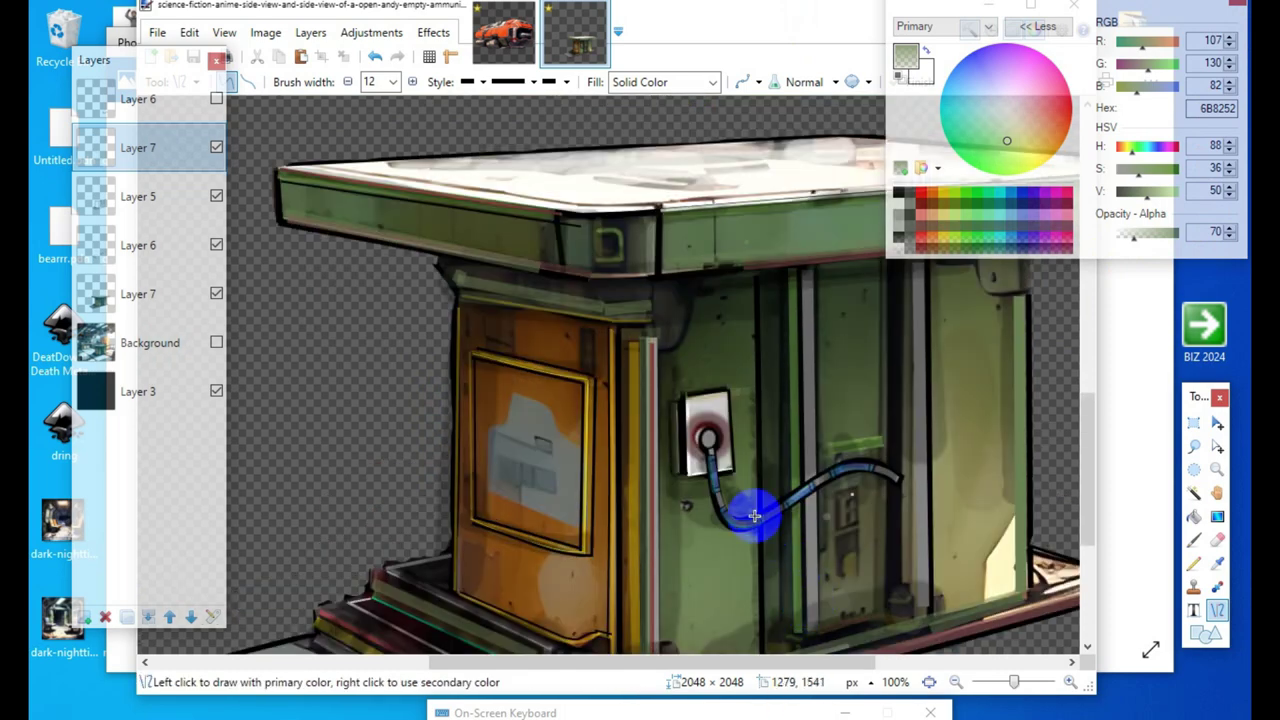
pyautogui.scroll(-1, 848, 515)
pyautogui.scroll(1, 932, 600)
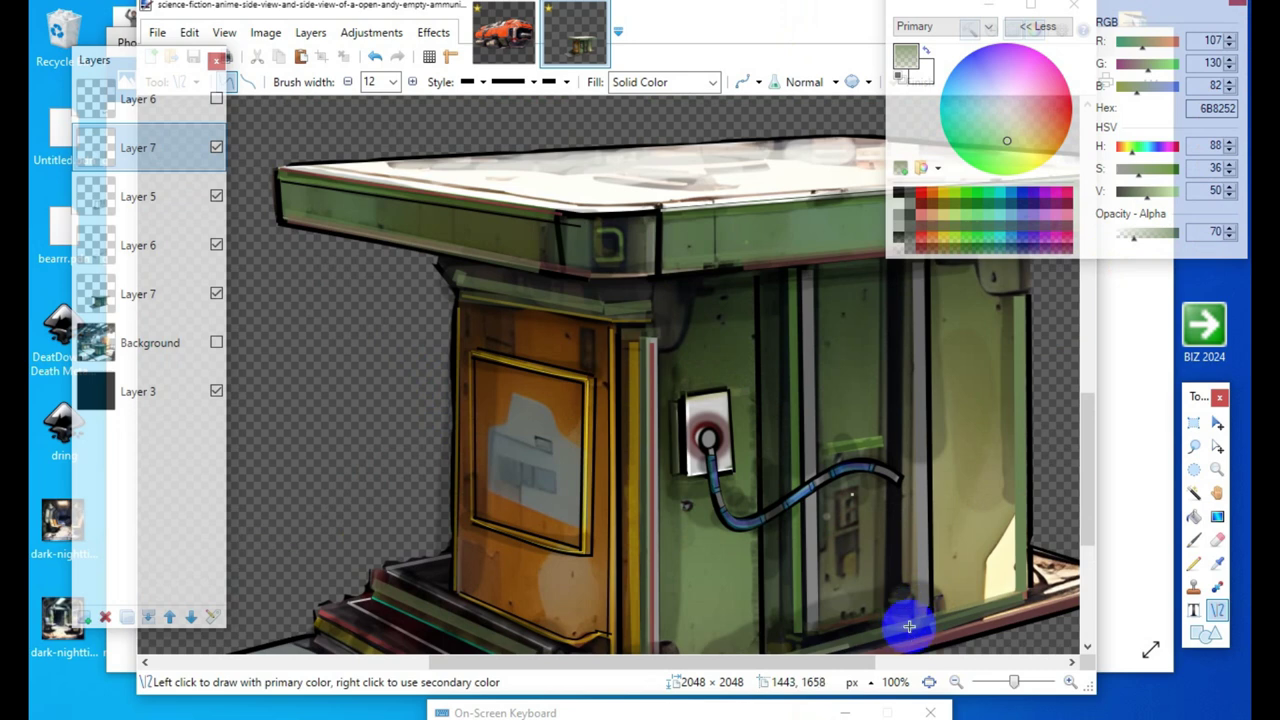
pyautogui.click(348, 82)
pyautogui.click(348, 82)
pyautogui.click(349, 83)
pyautogui.moveTo(1162, 192); pyautogui.dragTo(1178, 195)
pyautogui.click(350, 82)
pyautogui.click(350, 82)
pyautogui.click(350, 82)
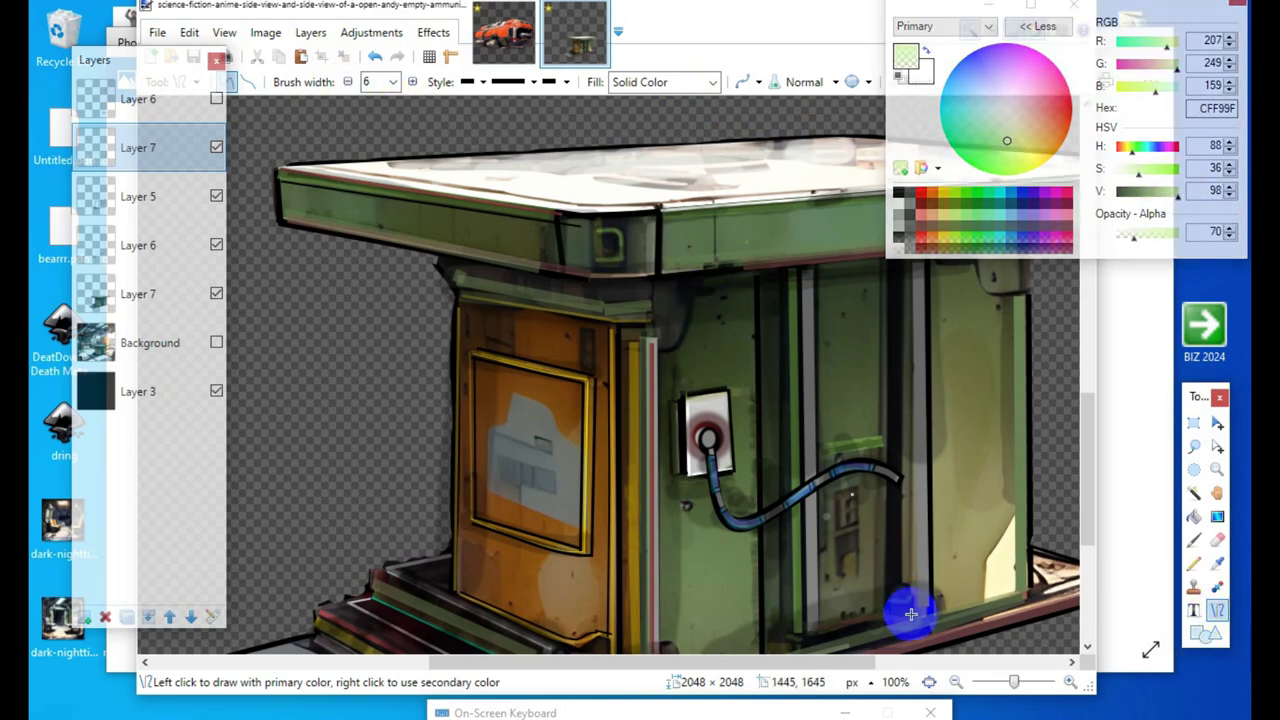
# Step: Draw a translucent light green line about 355 px long up the edge of the vertical gray strip beside the pale yellow-green panel
pyautogui.scroll(1, 950, 606)
pyautogui.scroll(-2, 961, 593)
pyautogui.scroll(1, 840, 618)
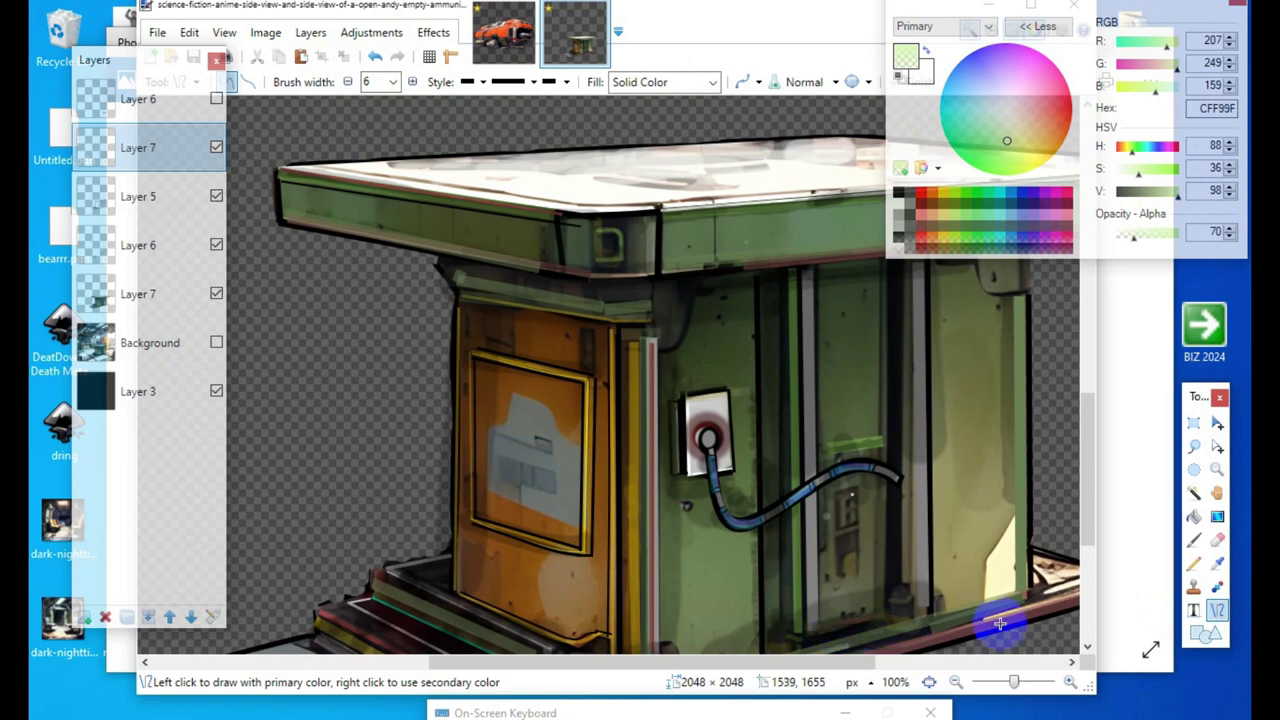
pyautogui.moveTo(918, 618); pyautogui.dragTo(907, 265)
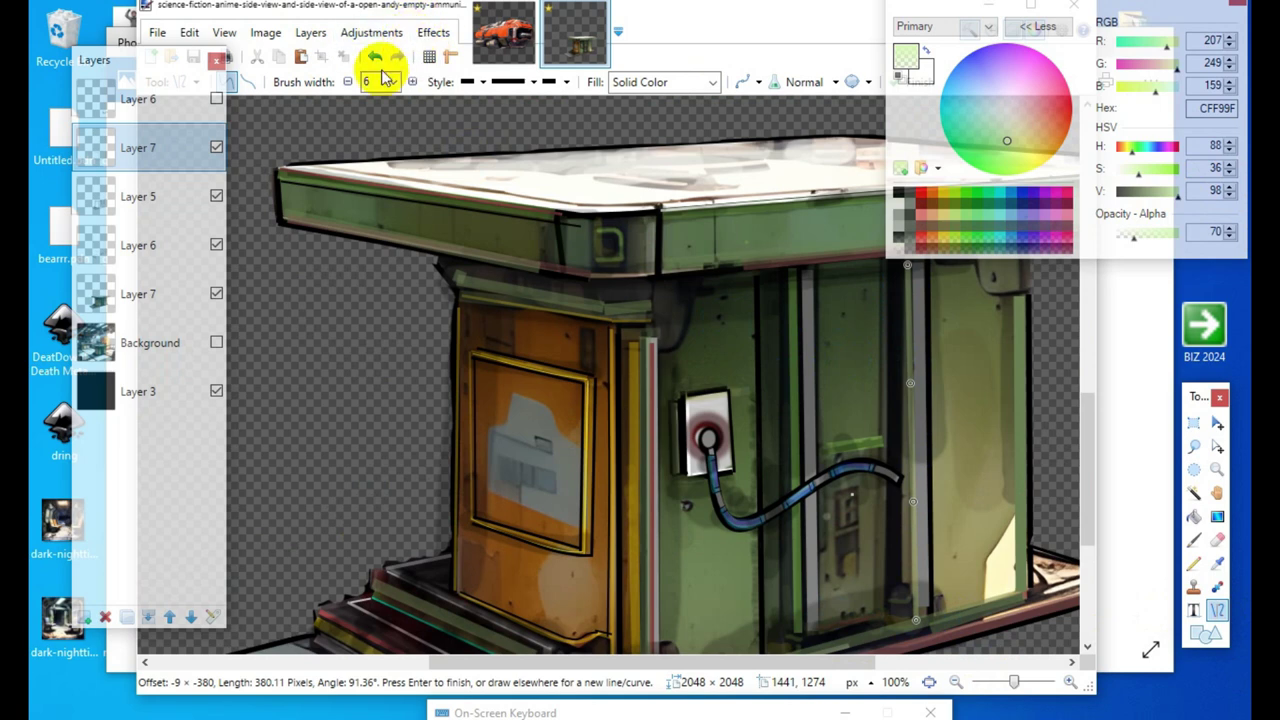
pyautogui.press('Return')
pyautogui.scroll(-1, 903, 557)
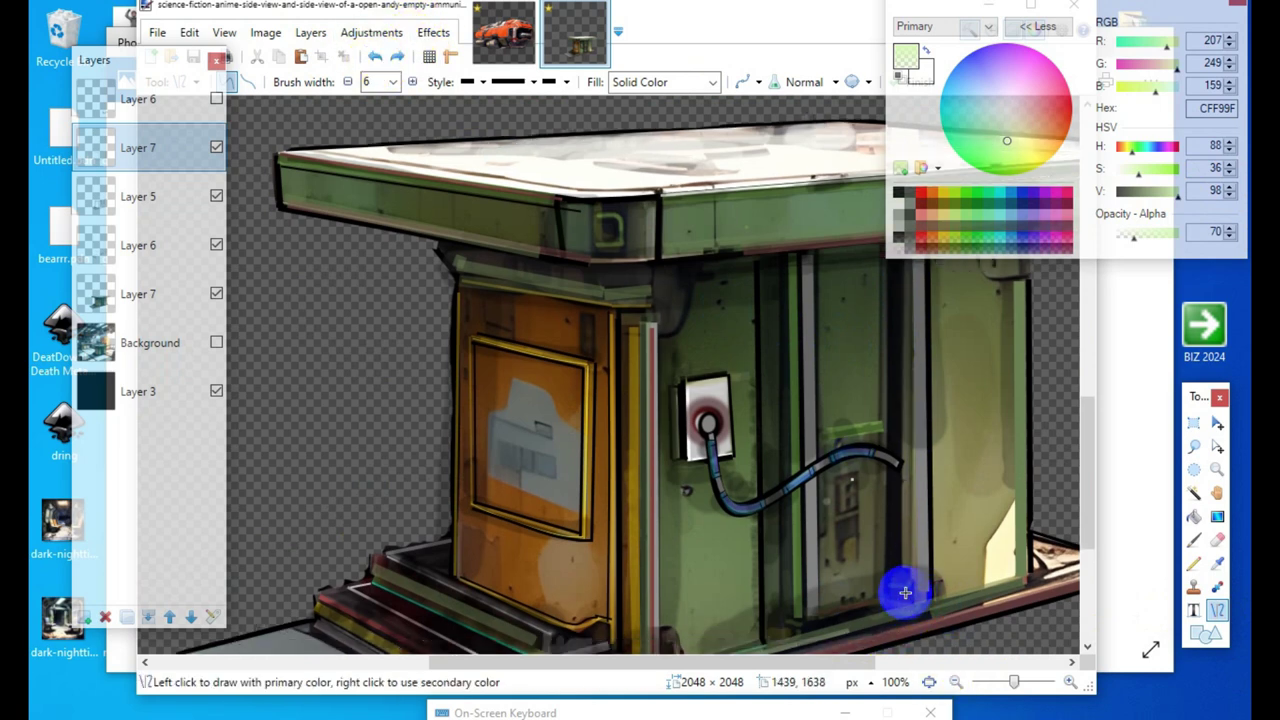
pyautogui.moveTo(907, 622); pyautogui.dragTo(905, 265)
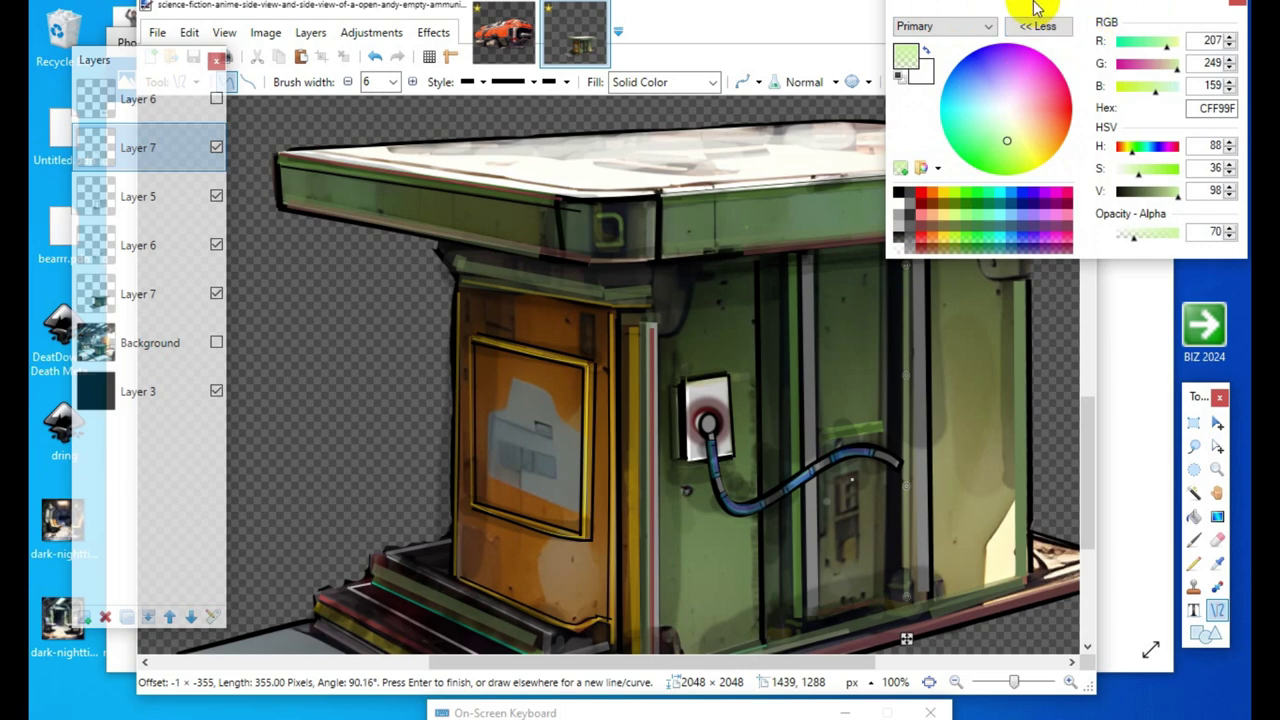
pyautogui.moveTo(1035, 8); pyautogui.dragTo(1123, 53)
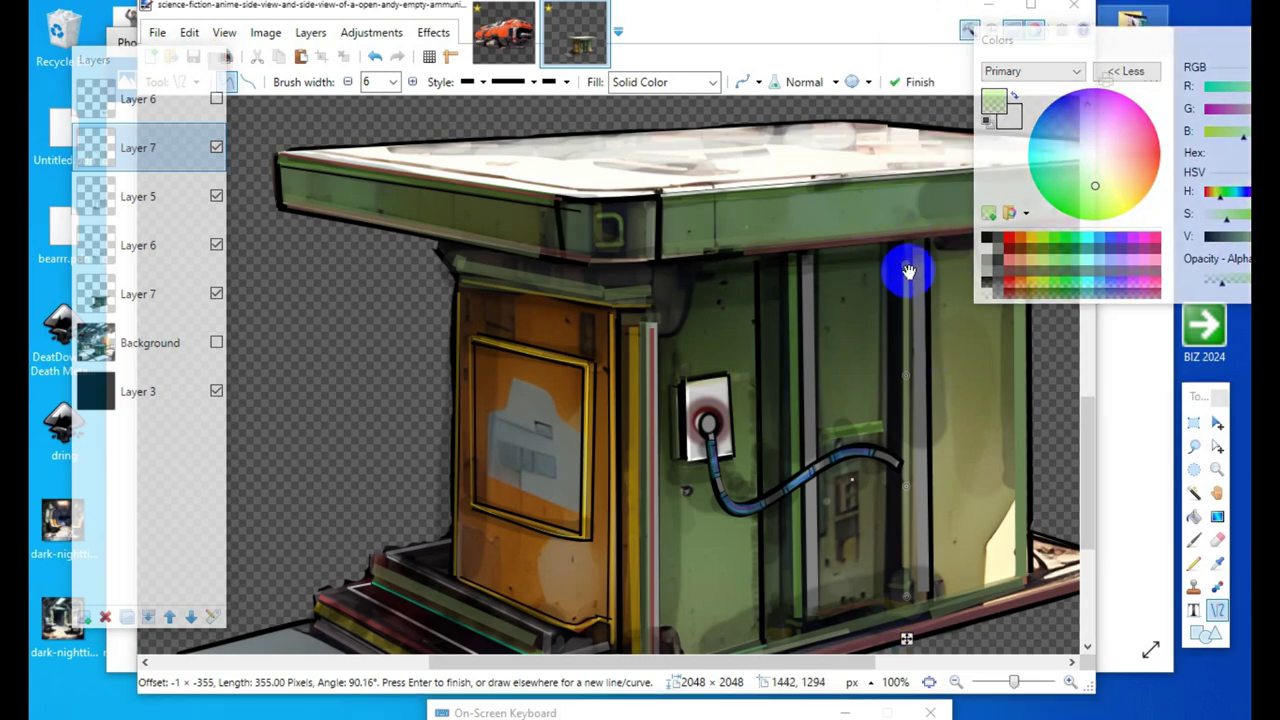
pyautogui.click(426, 573)
pyautogui.scroll(-3, 858, 611)
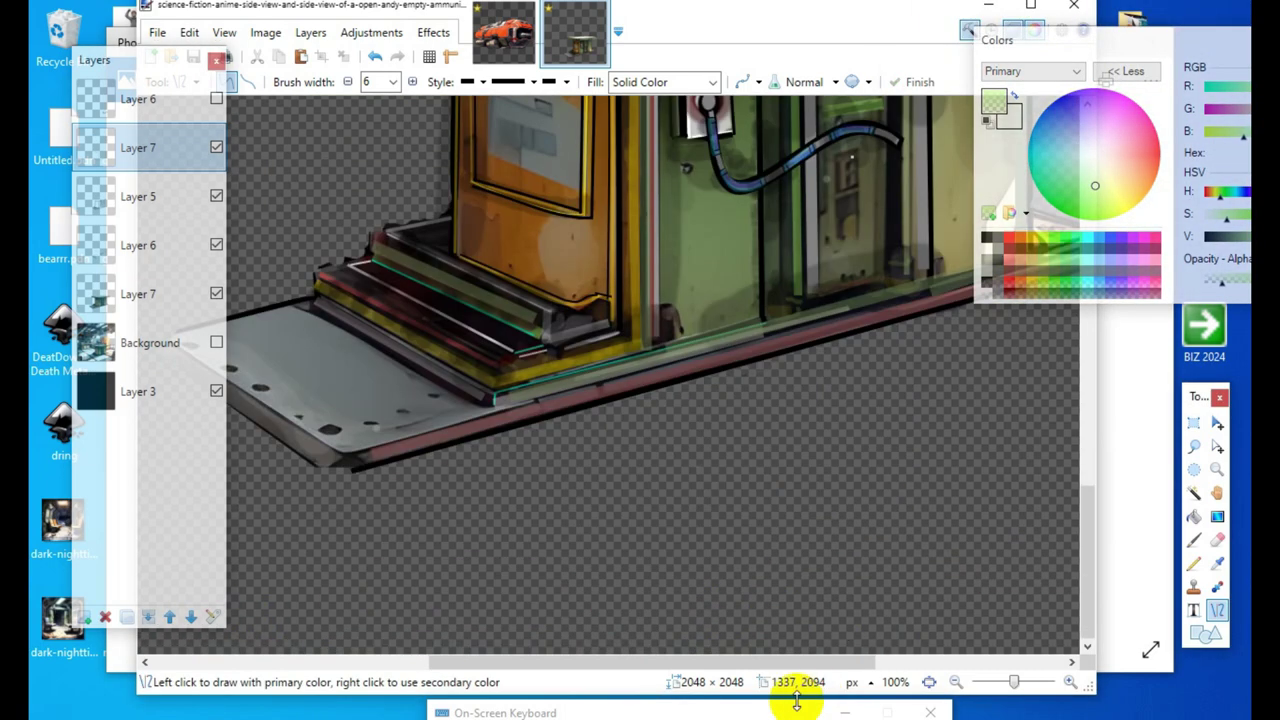
pyautogui.scroll(5, 806, 623)
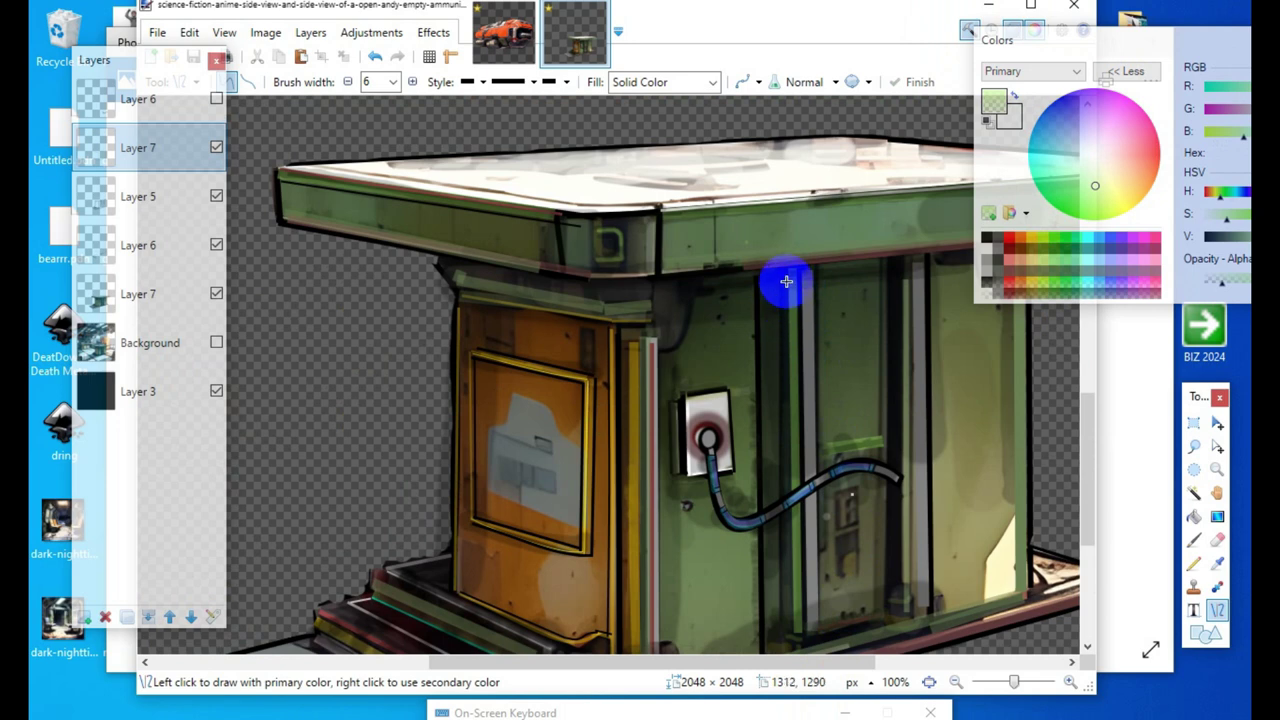
pyautogui.moveTo(784, 284); pyautogui.dragTo(788, 486)
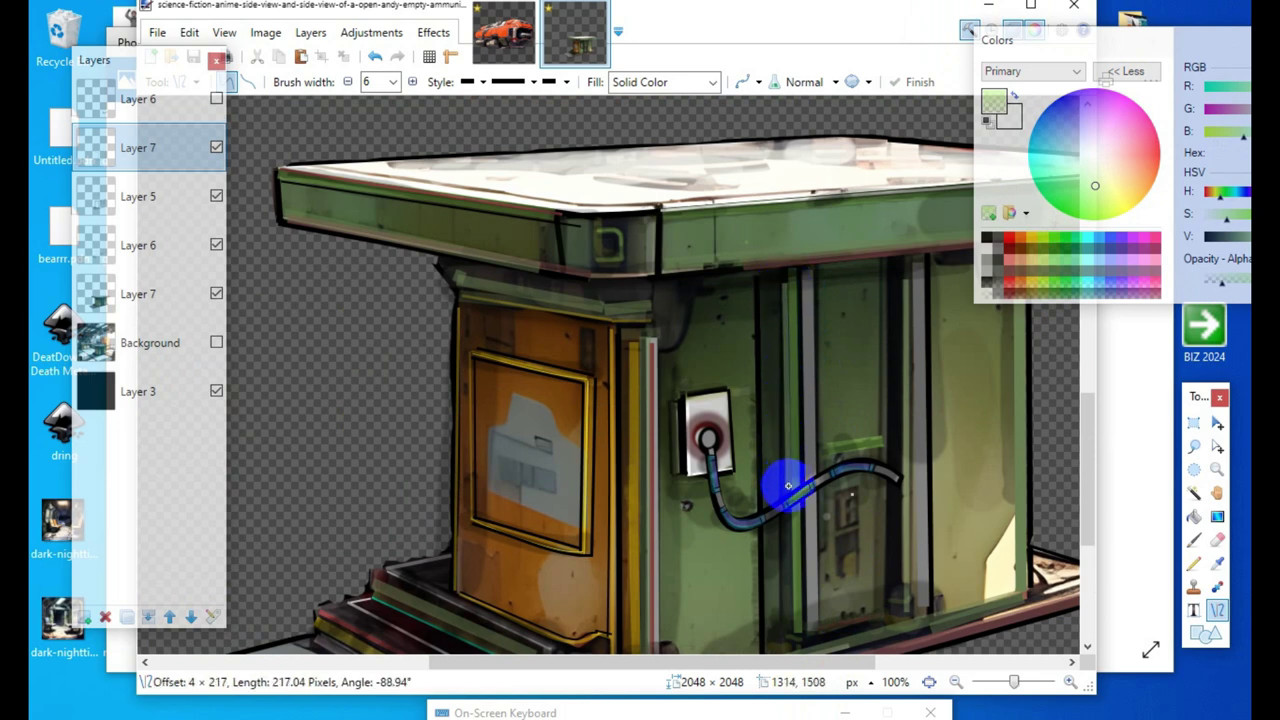
pyautogui.click(374, 56)
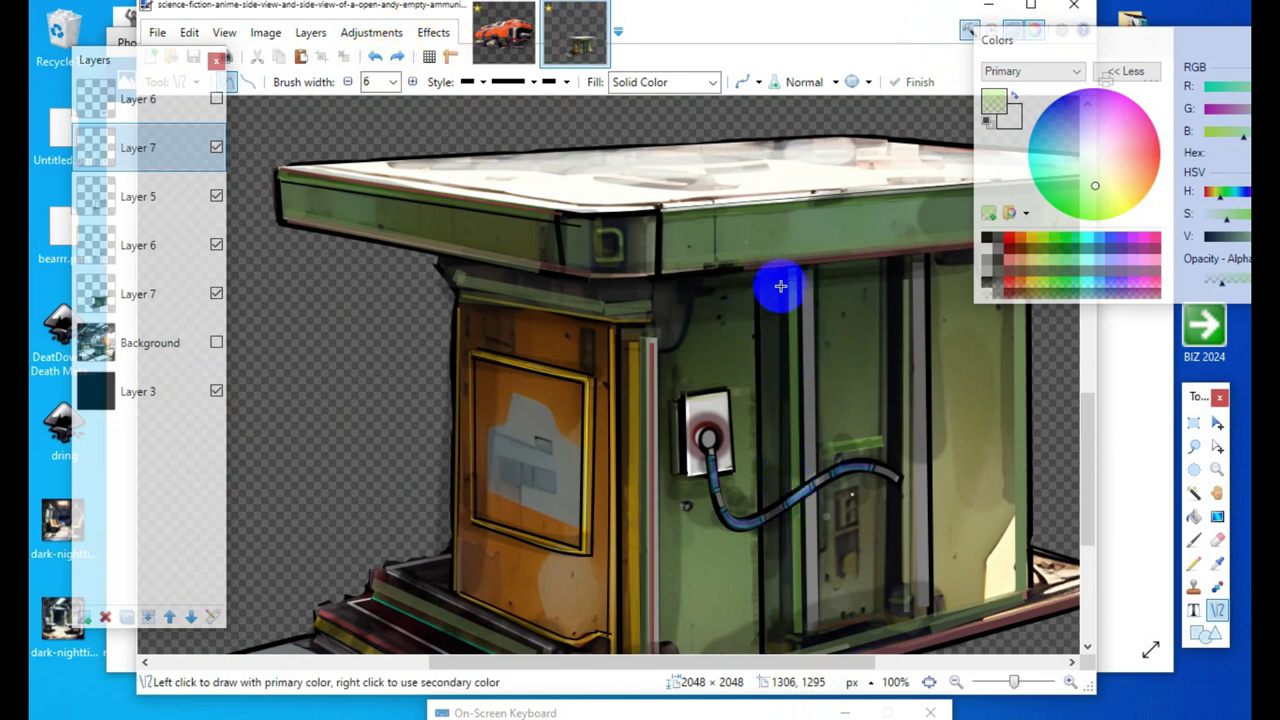
# Step: Draw light green lines along the socket panel's far vertical edge, about 135 px long below the cable and about 206 px above it
pyautogui.scroll(-2, 795, 577)
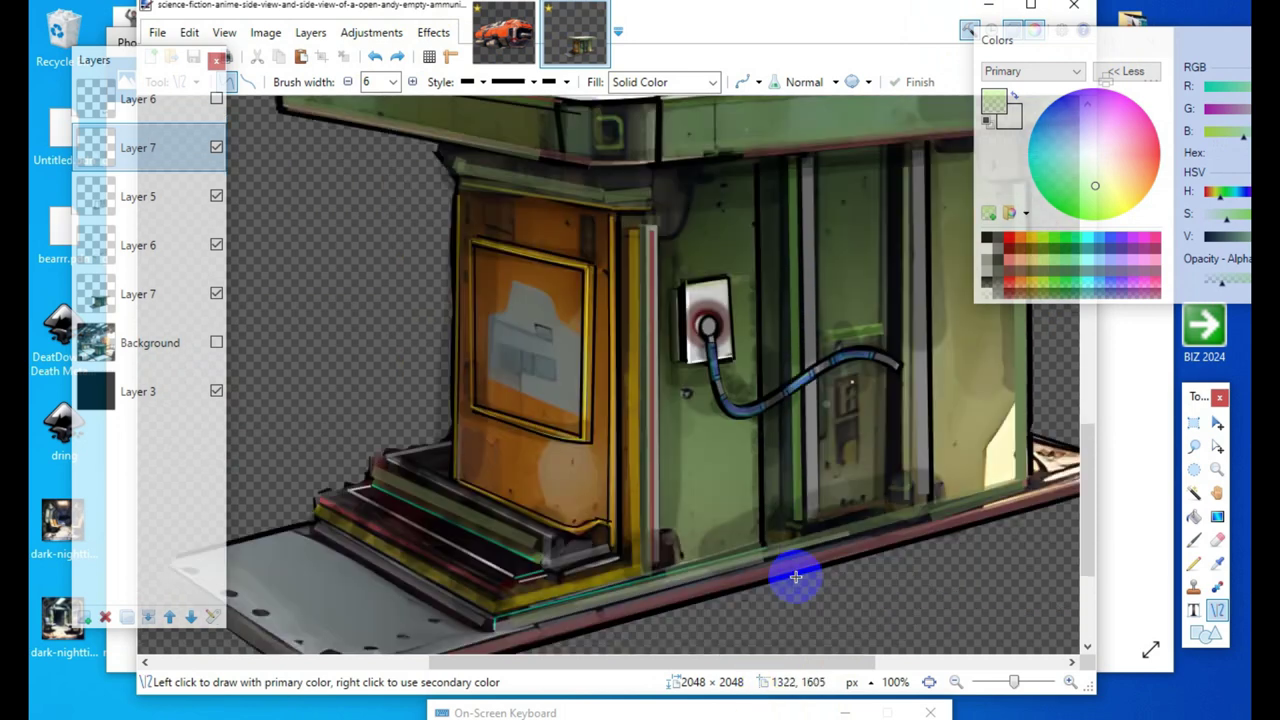
pyautogui.moveTo(757, 548); pyautogui.dragTo(756, 427)
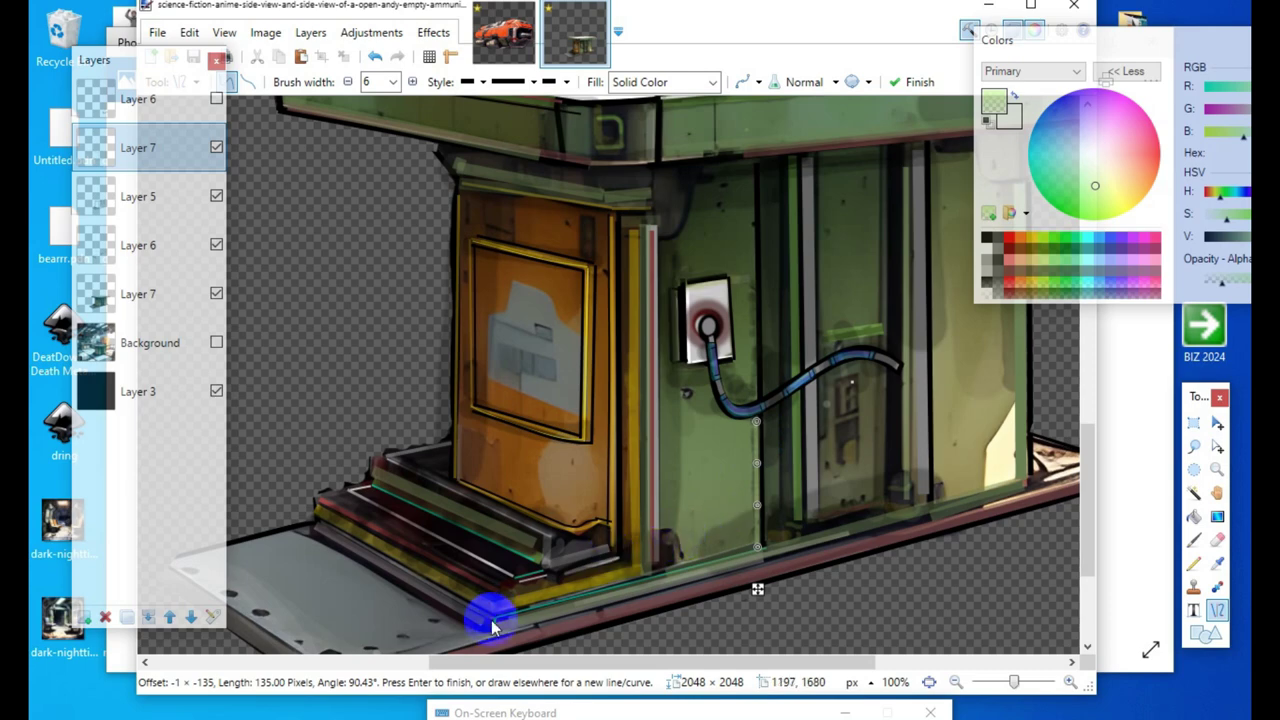
pyautogui.press('Return')
pyautogui.scroll(3, 831, 591)
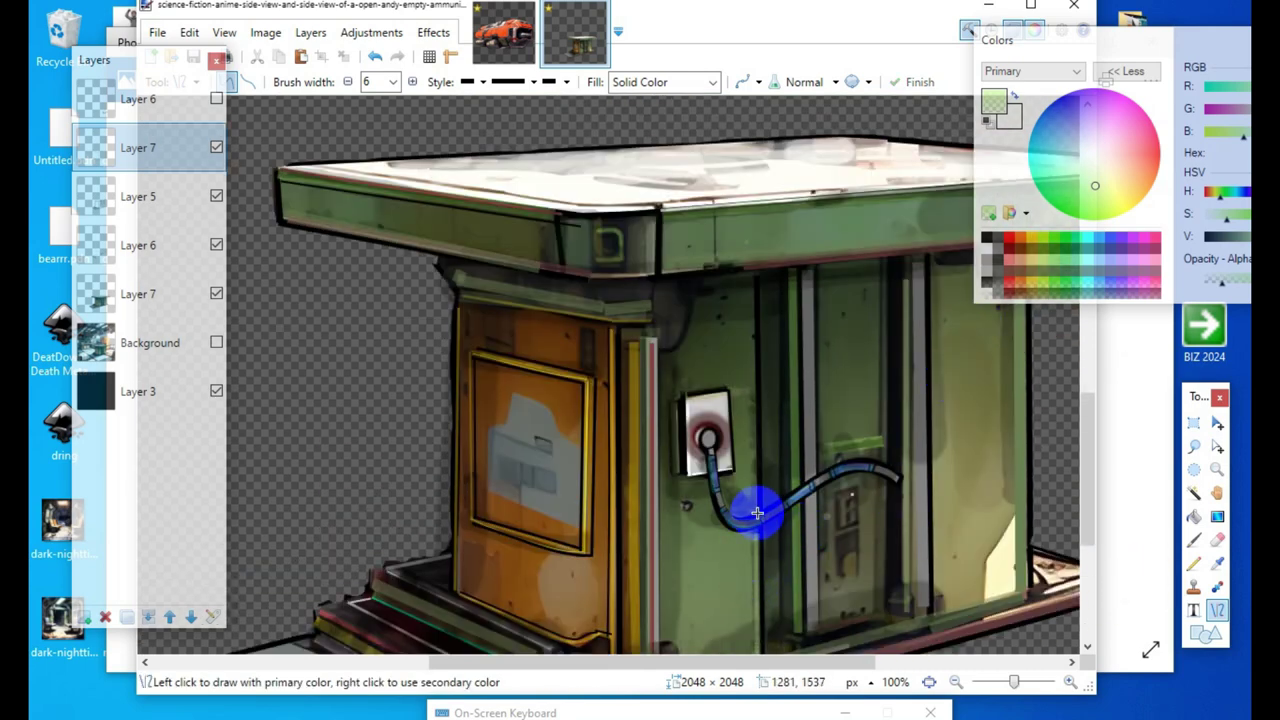
pyautogui.moveTo(757, 513); pyautogui.dragTo(752, 308)
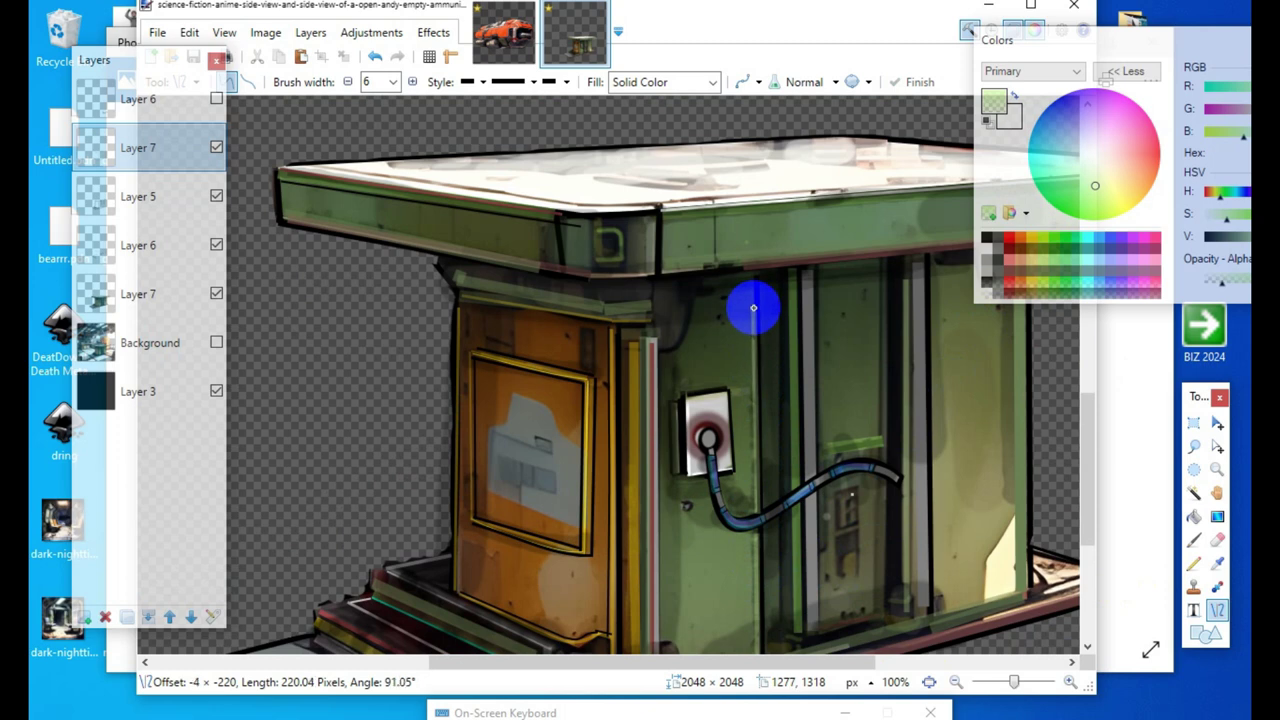
pyautogui.moveTo(753, 308)
pyautogui.mouseDown()
pyautogui.moveTo(756, 335)
pyautogui.moveTo(748, 322)
pyautogui.mouseUp()
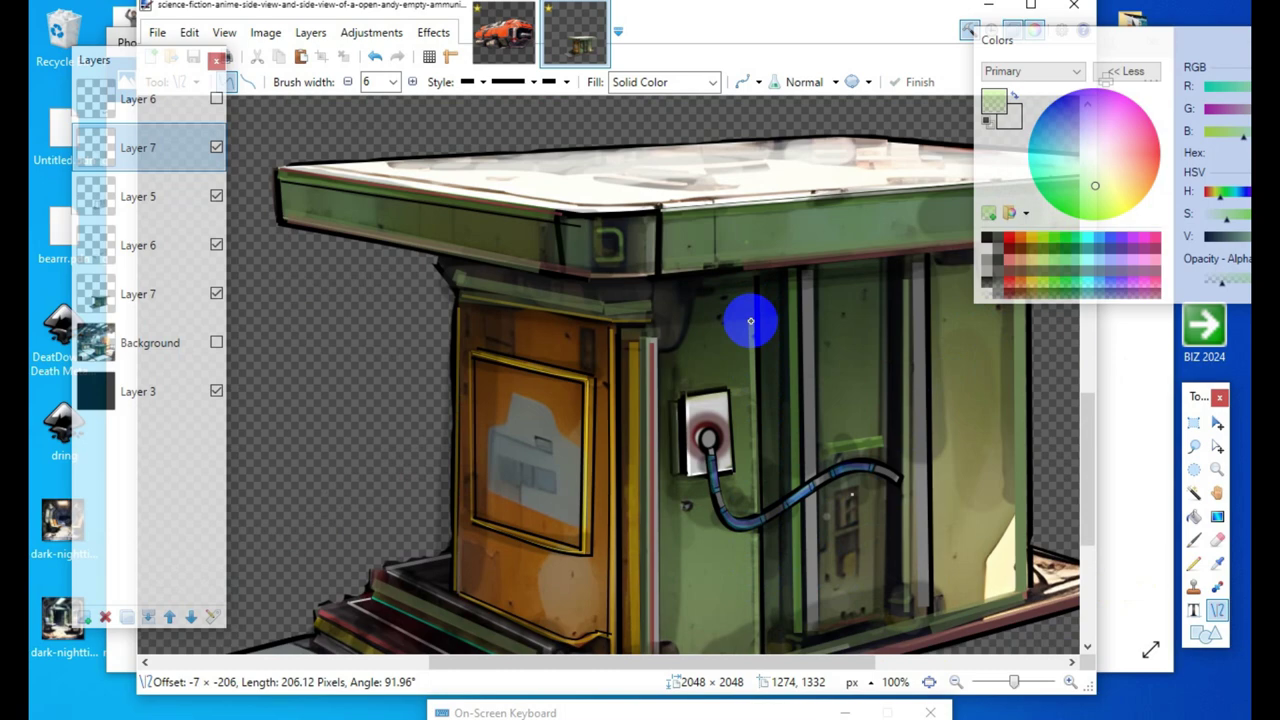
pyautogui.moveTo(751, 321); pyautogui.dragTo(752, 319)
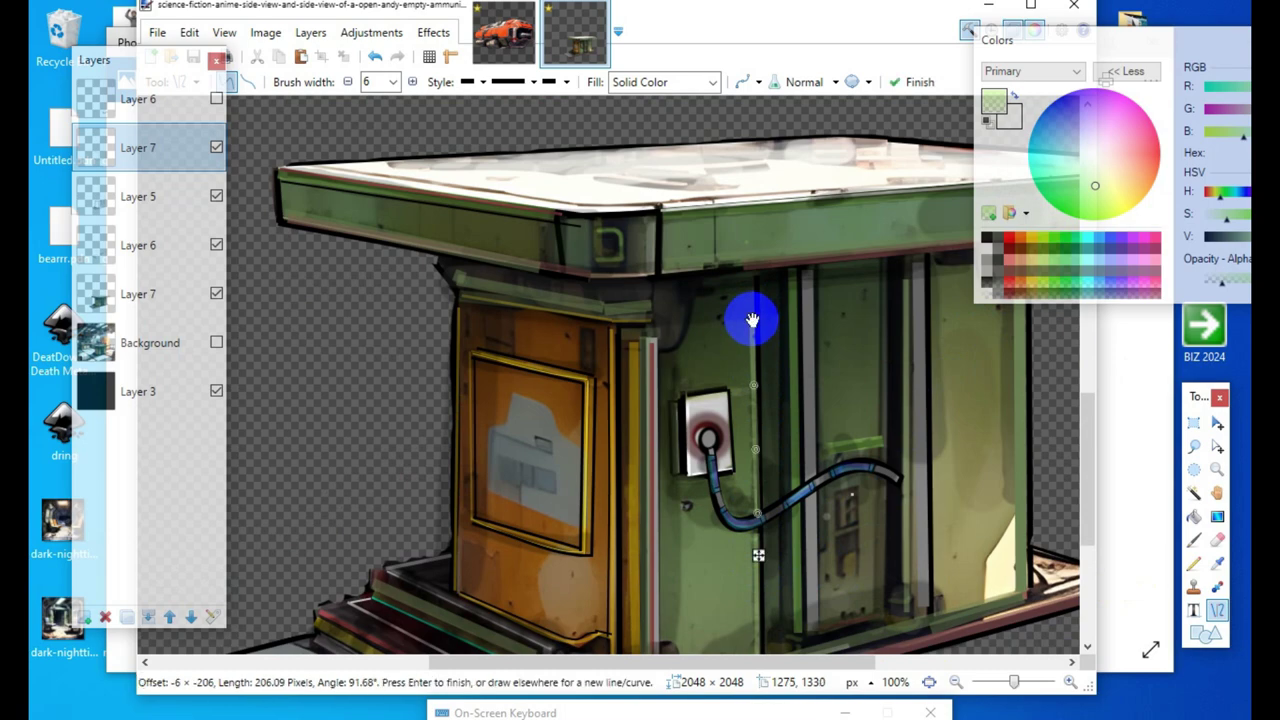
pyautogui.click(578, 464)
# Step: Draw a light green line about 373 px long up the socket panel's near vertical edge, beside the red and white trim
pyautogui.scroll(-2, 688, 618)
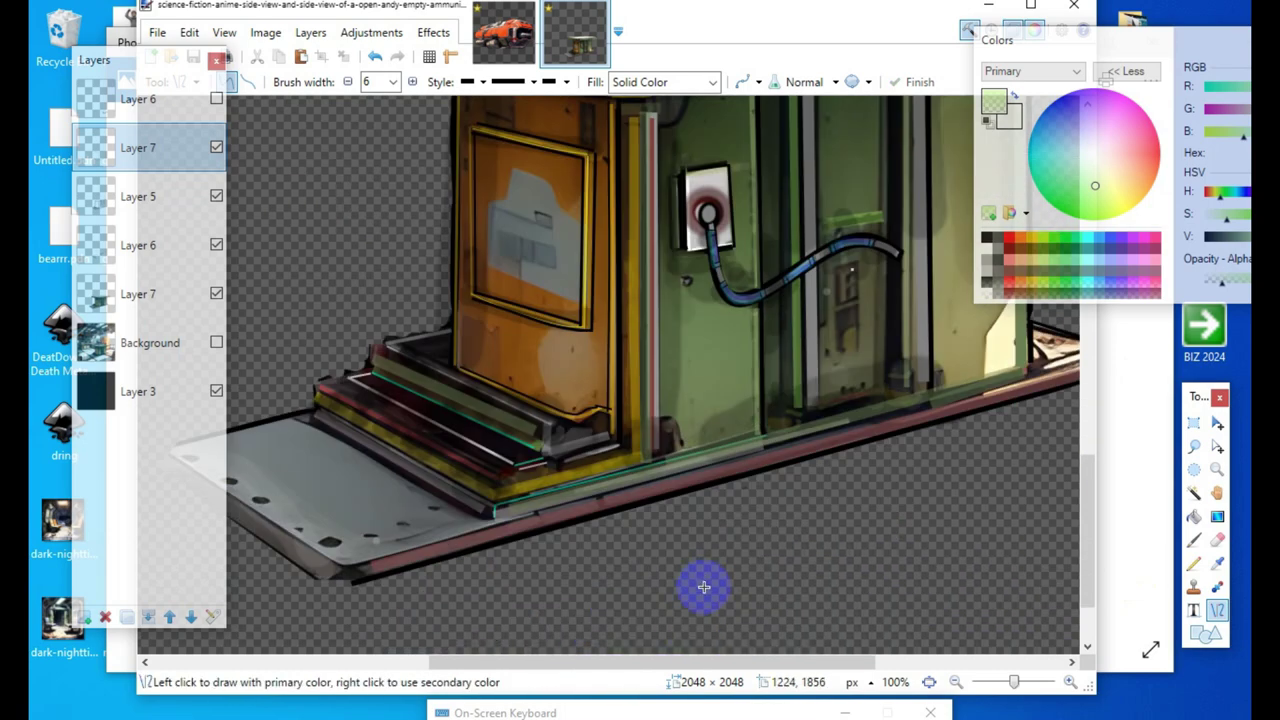
pyautogui.scroll(6, 700, 586)
pyautogui.scroll(-9, 700, 529)
pyautogui.scroll(6, 658, 636)
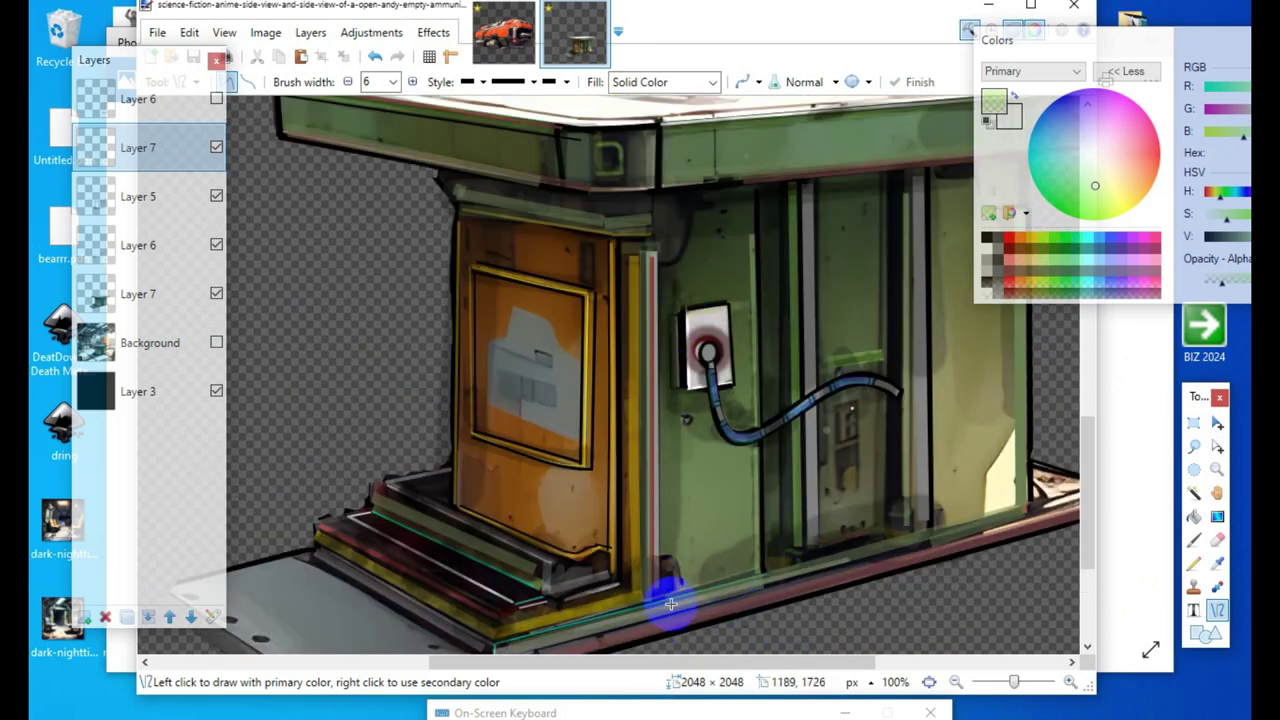
pyautogui.moveTo(663, 591); pyautogui.dragTo(660, 242)
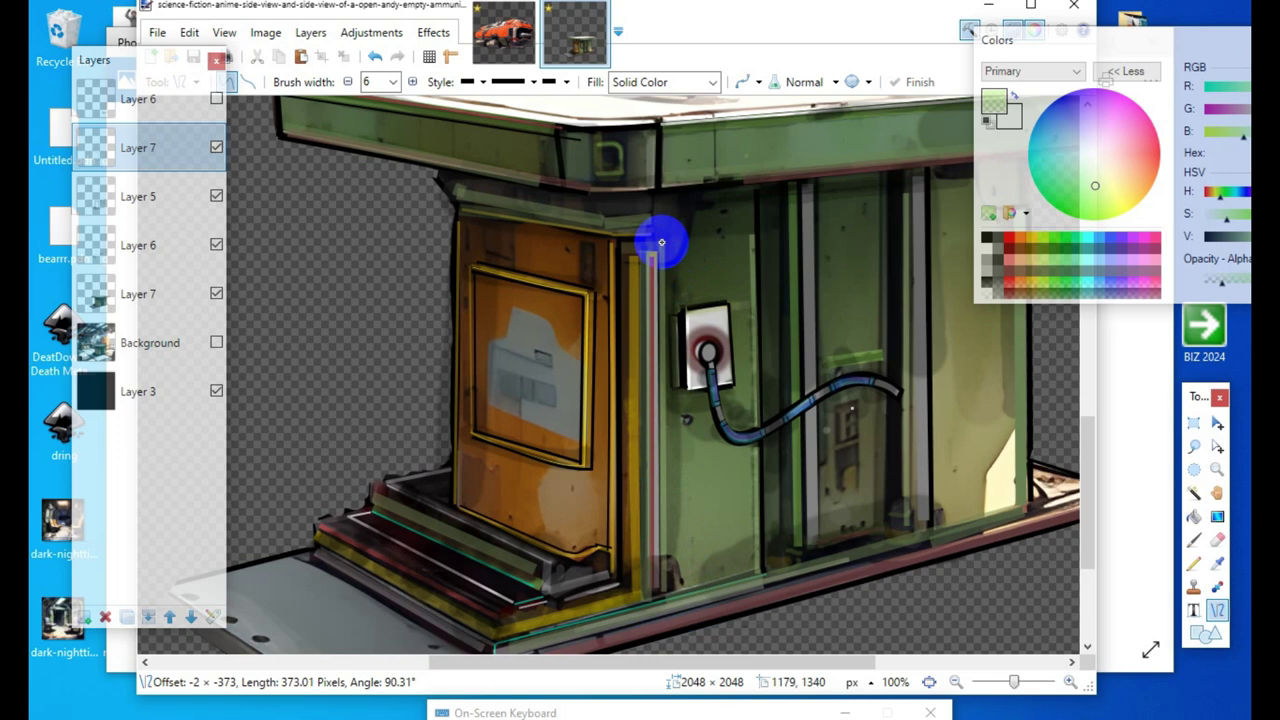
pyautogui.moveTo(661, 242); pyautogui.dragTo(661, 242)
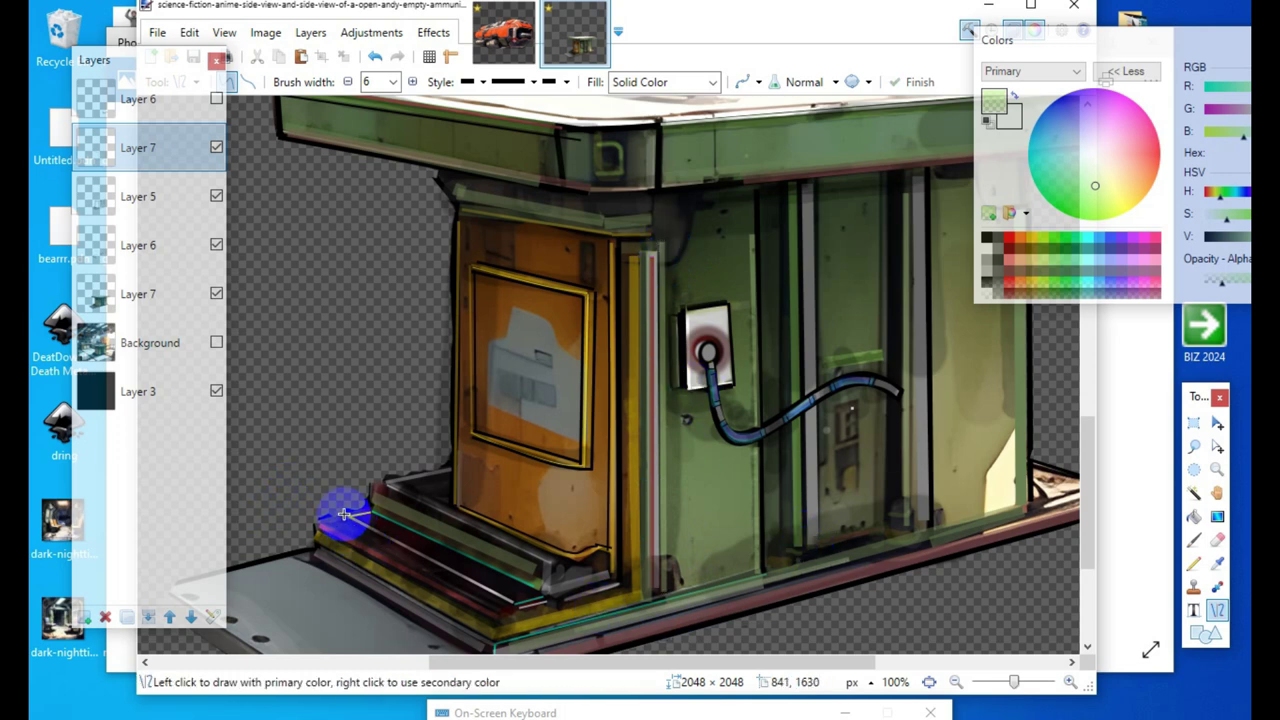
# Step: Draw two light green lines, about 199 and 202 px long, along the edges of the dark step below the orange panel
pyautogui.moveTo(344, 514)
pyautogui.mouseDown()
pyautogui.moveTo(400, 560)
pyautogui.moveTo(507, 609)
pyautogui.moveTo(513, 600)
pyautogui.mouseUp()
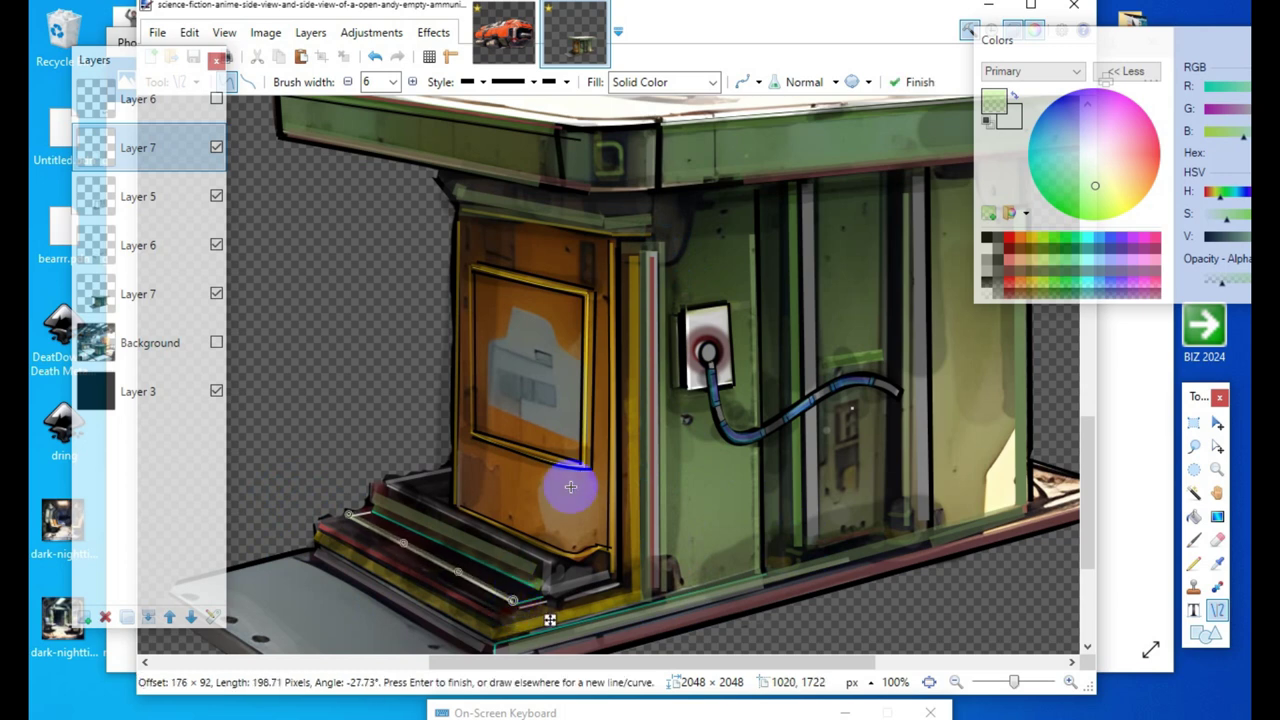
pyautogui.click(594, 458)
pyautogui.scroll(-1, 470, 632)
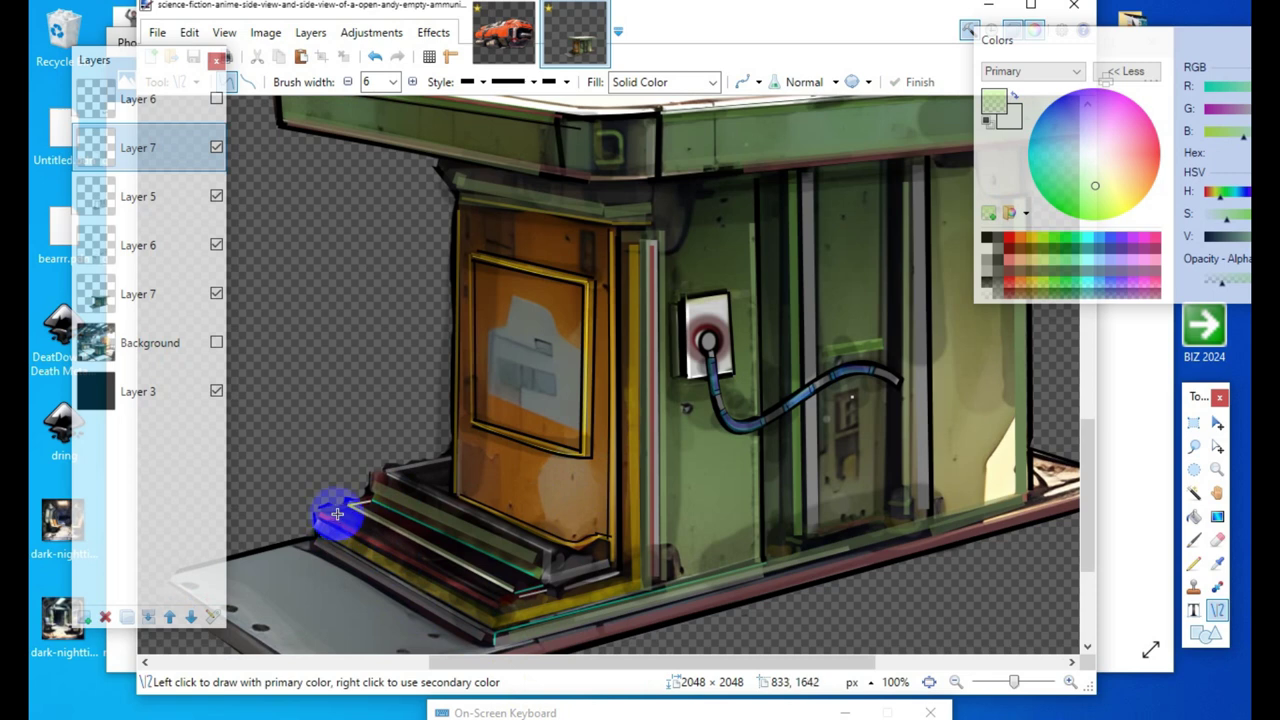
pyautogui.moveTo(332, 513); pyautogui.dragTo(499, 604)
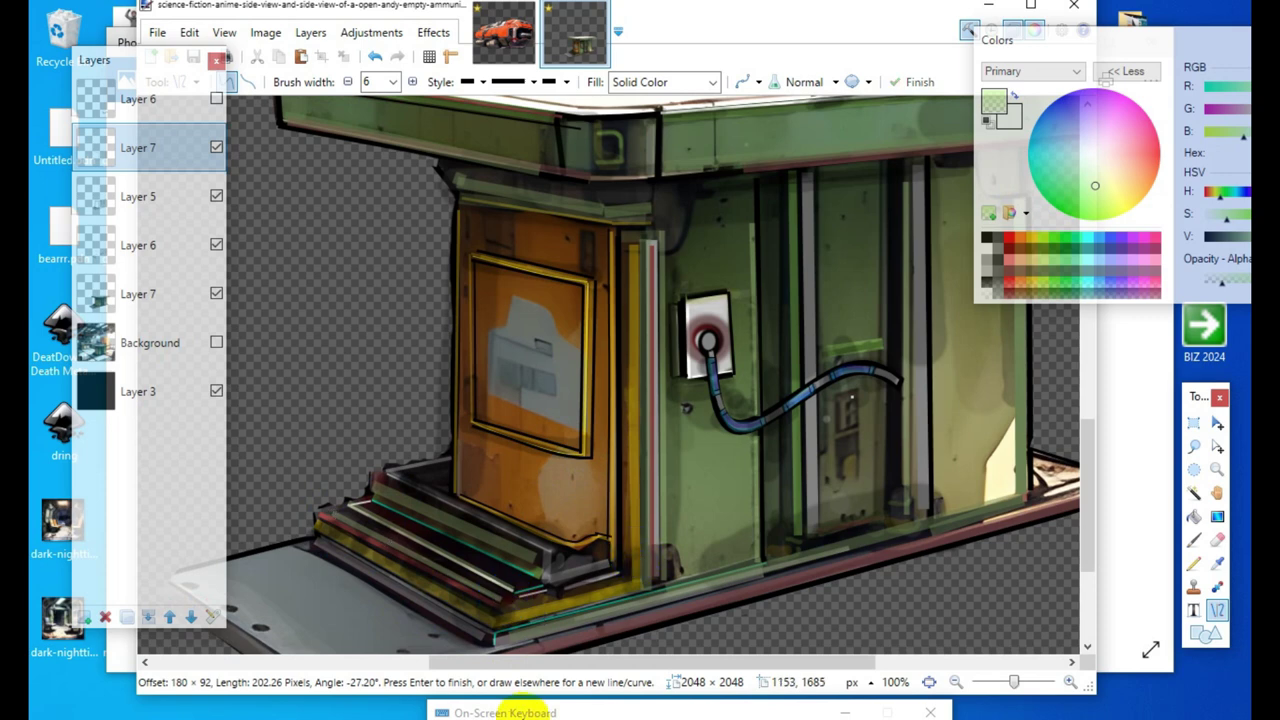
pyautogui.press('Return')
# Step: Add short light green lines at the front corner of the steps, running from the ends of the long step lines
pyautogui.moveTo(545, 578)
pyautogui.mouseDown()
pyautogui.moveTo(506, 583)
pyautogui.moveTo(501, 600)
pyautogui.mouseUp()
pyautogui.click(879, 604)
pyautogui.scroll(-3, 540, 648)
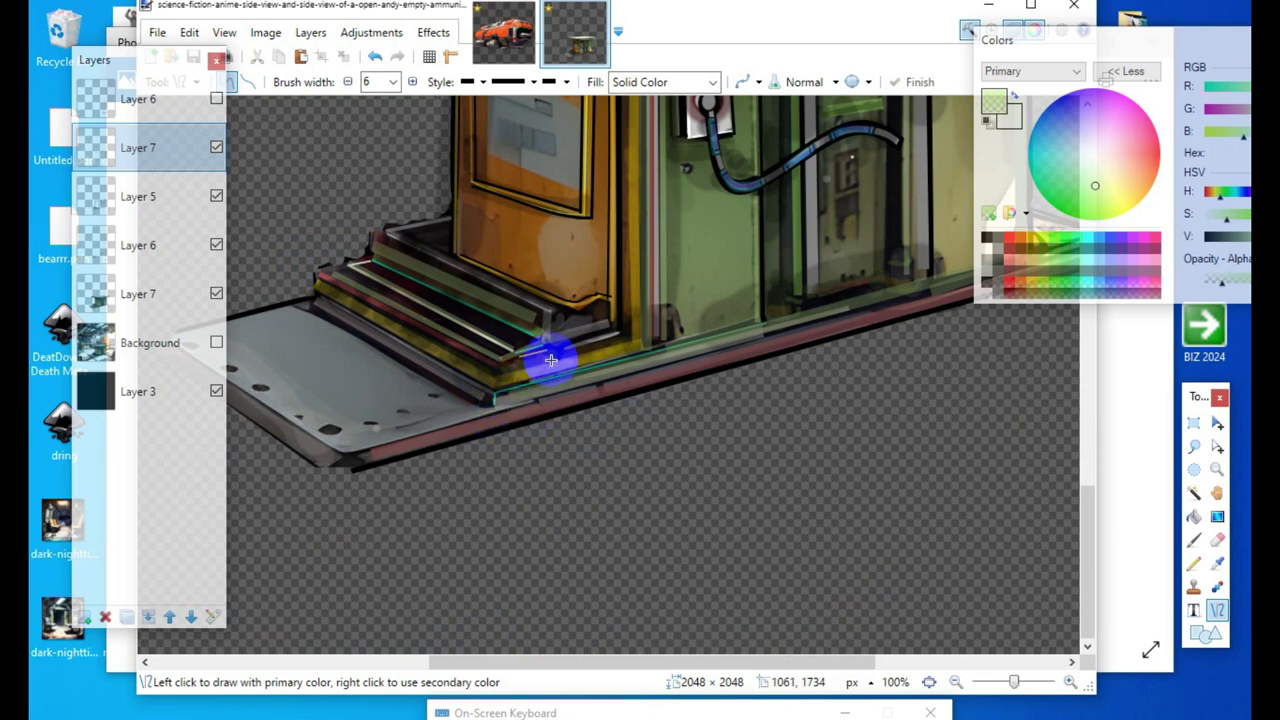
pyautogui.moveTo(536, 339); pyautogui.dragTo(508, 351)
pyautogui.press('Return')
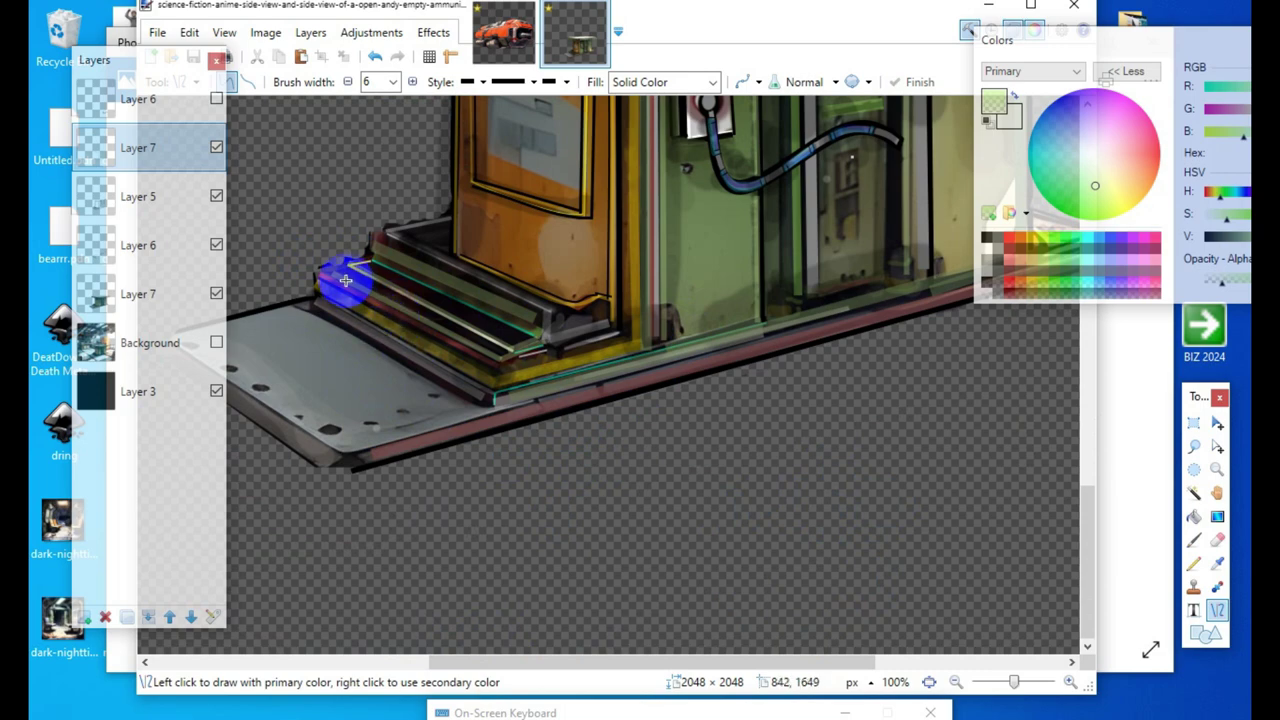
# Step: Reset the primary color to black and add a new layer directly above the green highlight layer
pyautogui.hscroll(1, 1069, 305)
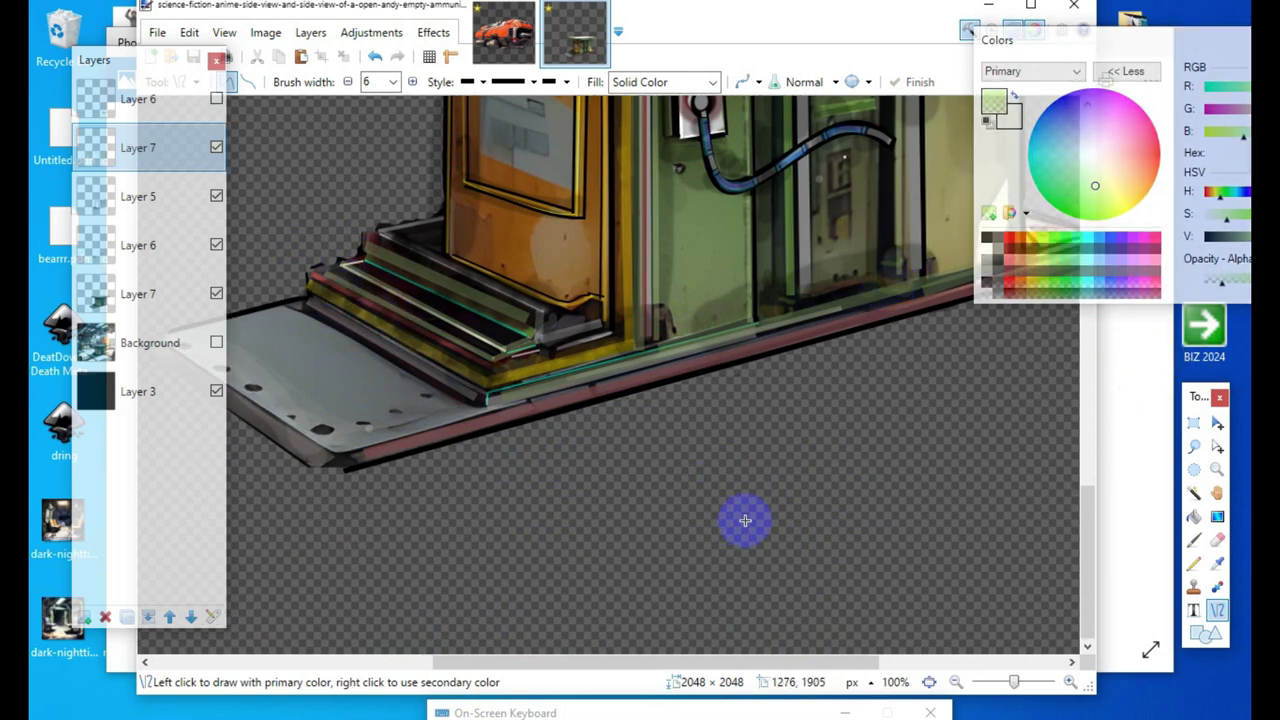
pyautogui.scroll(3, 853, 630)
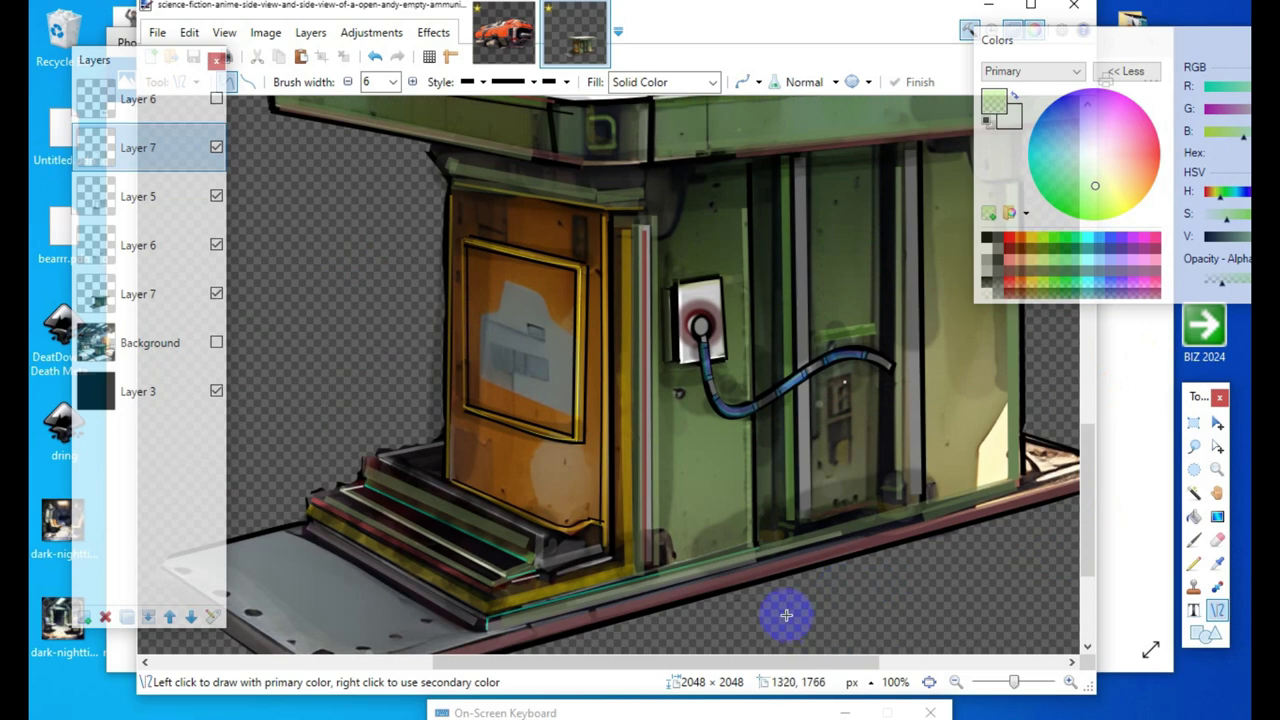
pyautogui.scroll(-3, 786, 614)
pyautogui.scroll(3, 906, 529)
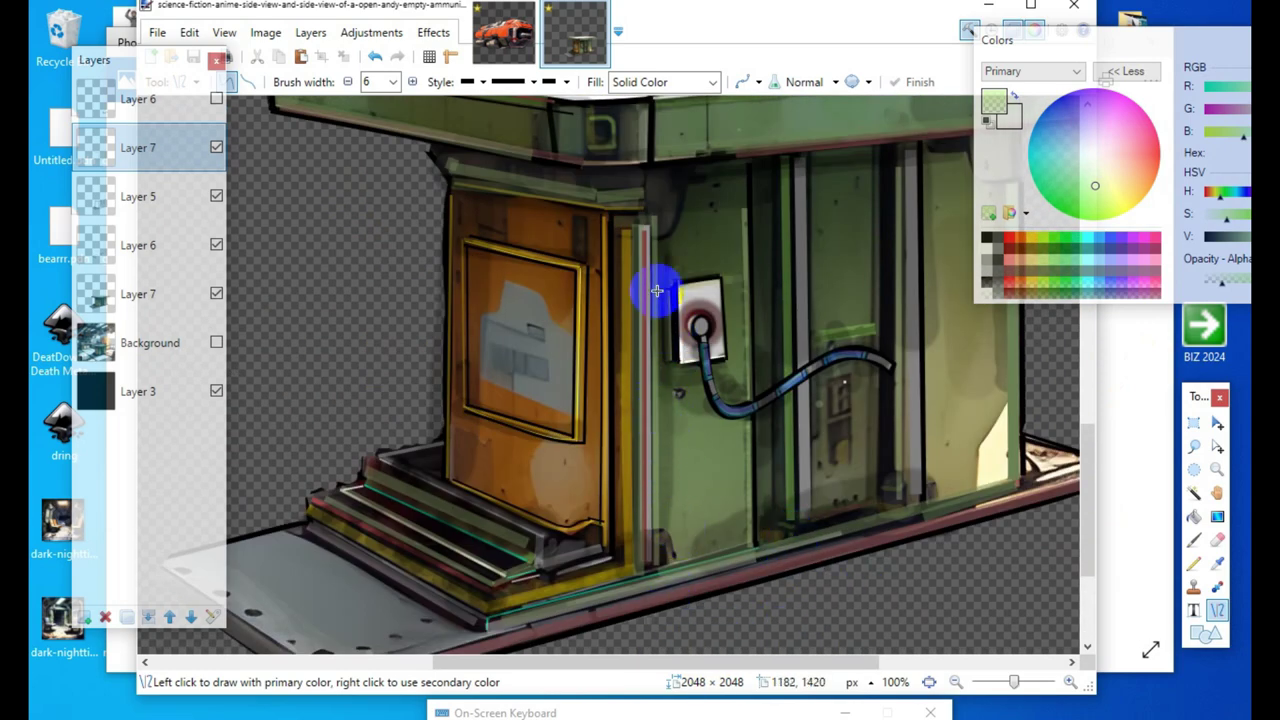
pyautogui.moveTo(703, 421); pyautogui.dragTo(1254, 717)
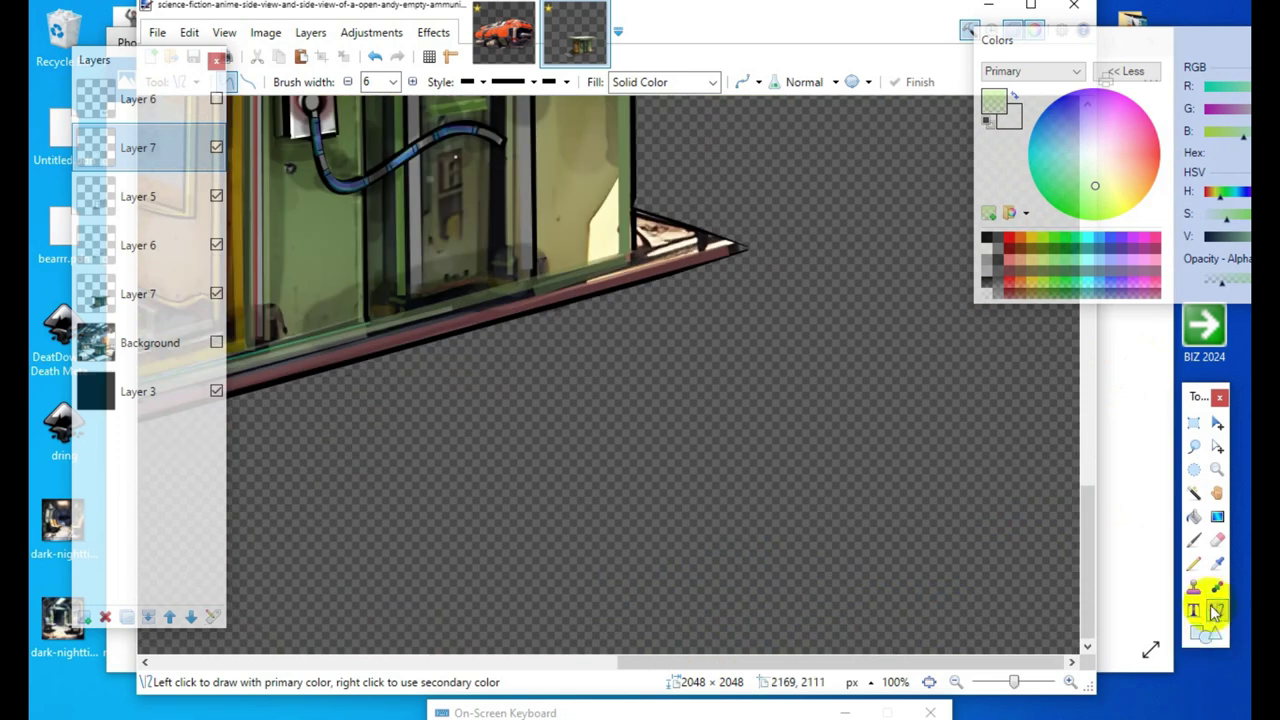
pyautogui.click(987, 123)
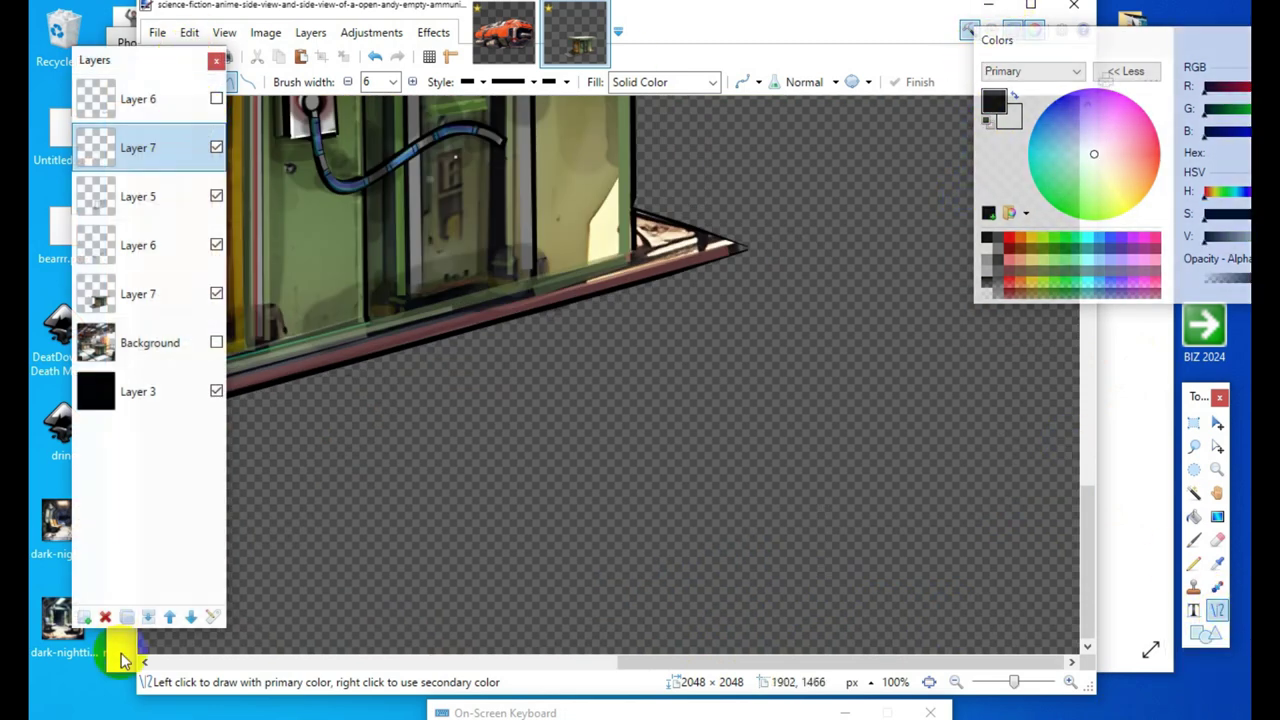
pyautogui.click(85, 617)
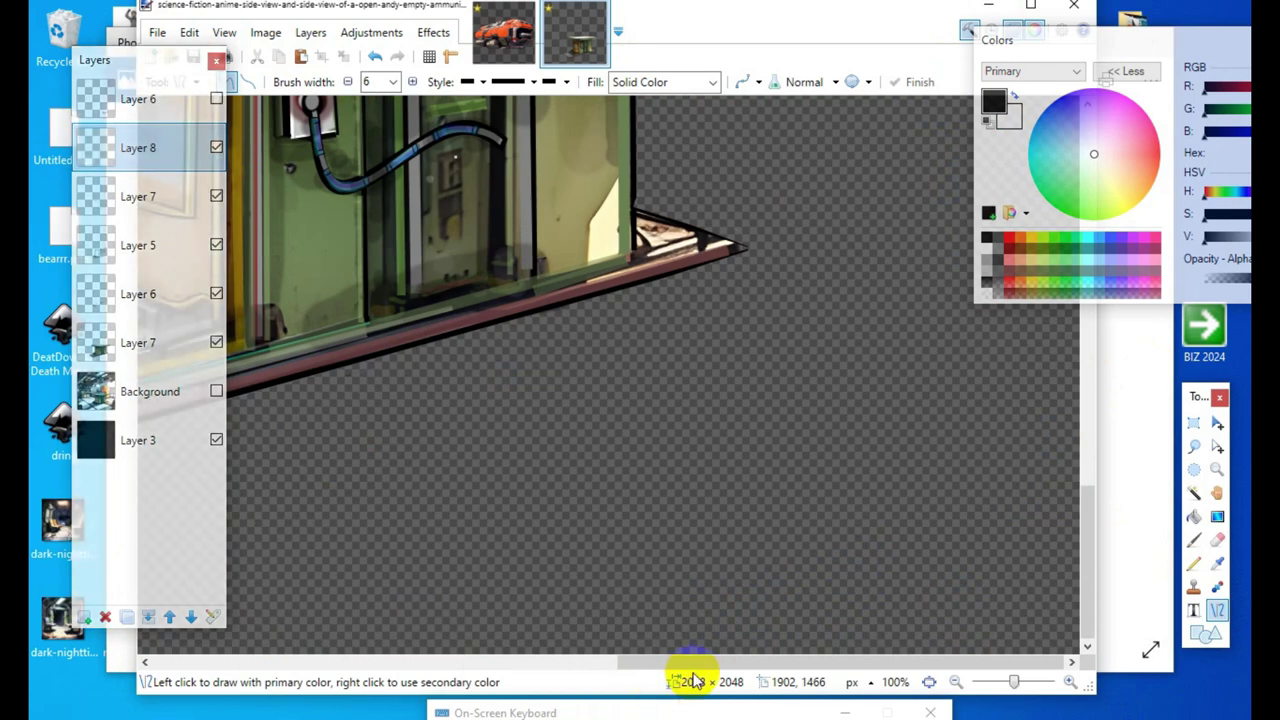
pyautogui.moveTo(692, 668); pyautogui.dragTo(466, 652)
pyautogui.scroll(3, 583, 537)
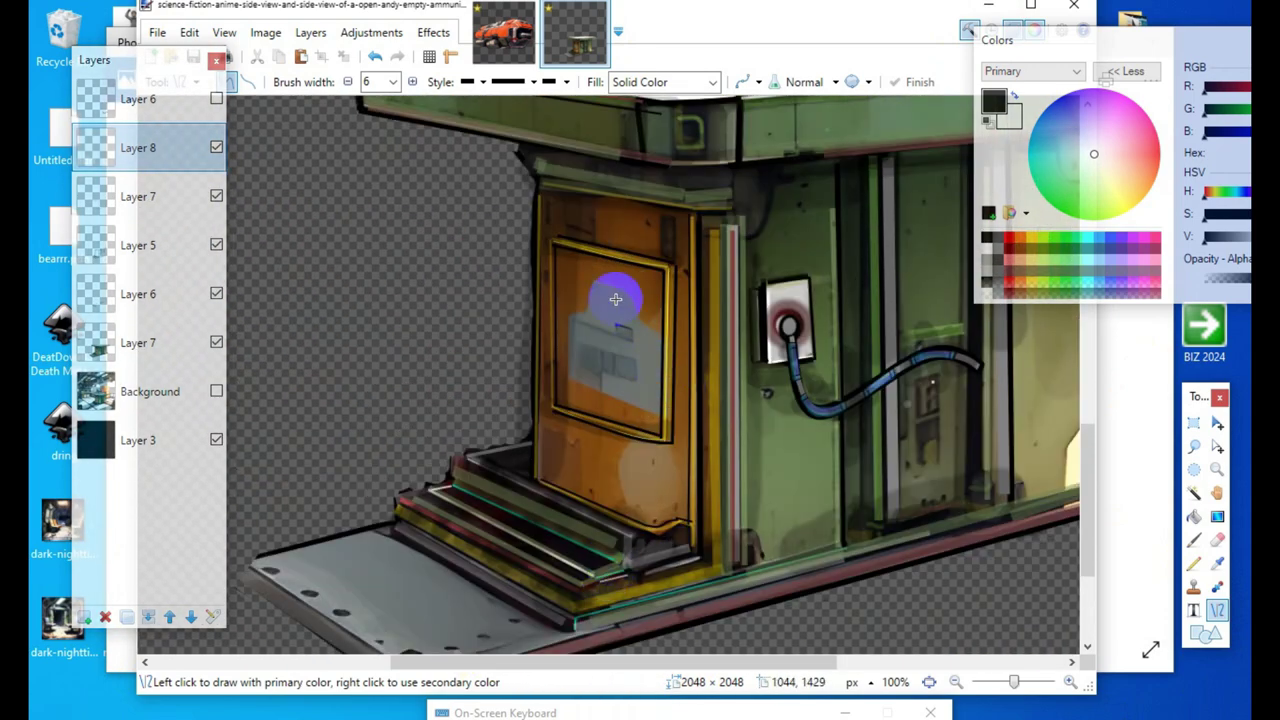
pyautogui.moveTo(572, 216)
pyautogui.mouseDown()
pyautogui.moveTo(608, 526)
pyautogui.moveTo(642, 530)
pyautogui.mouseUp()
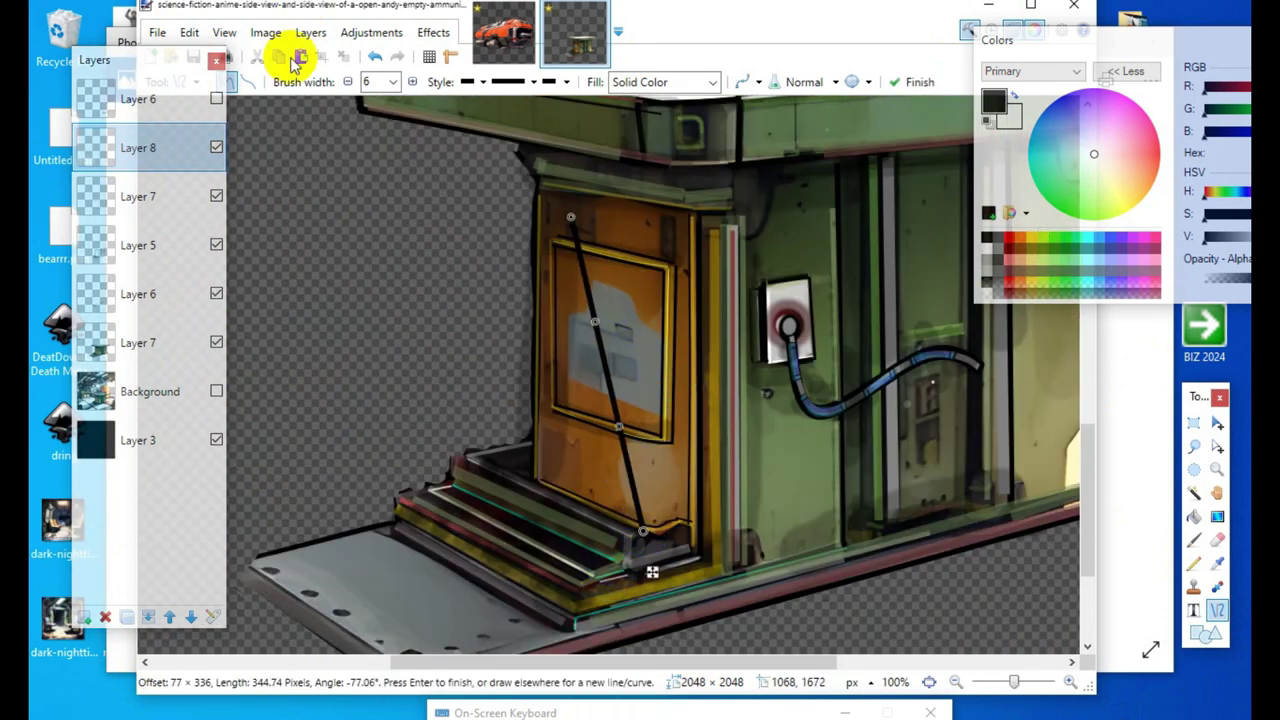
pyautogui.click(376, 57)
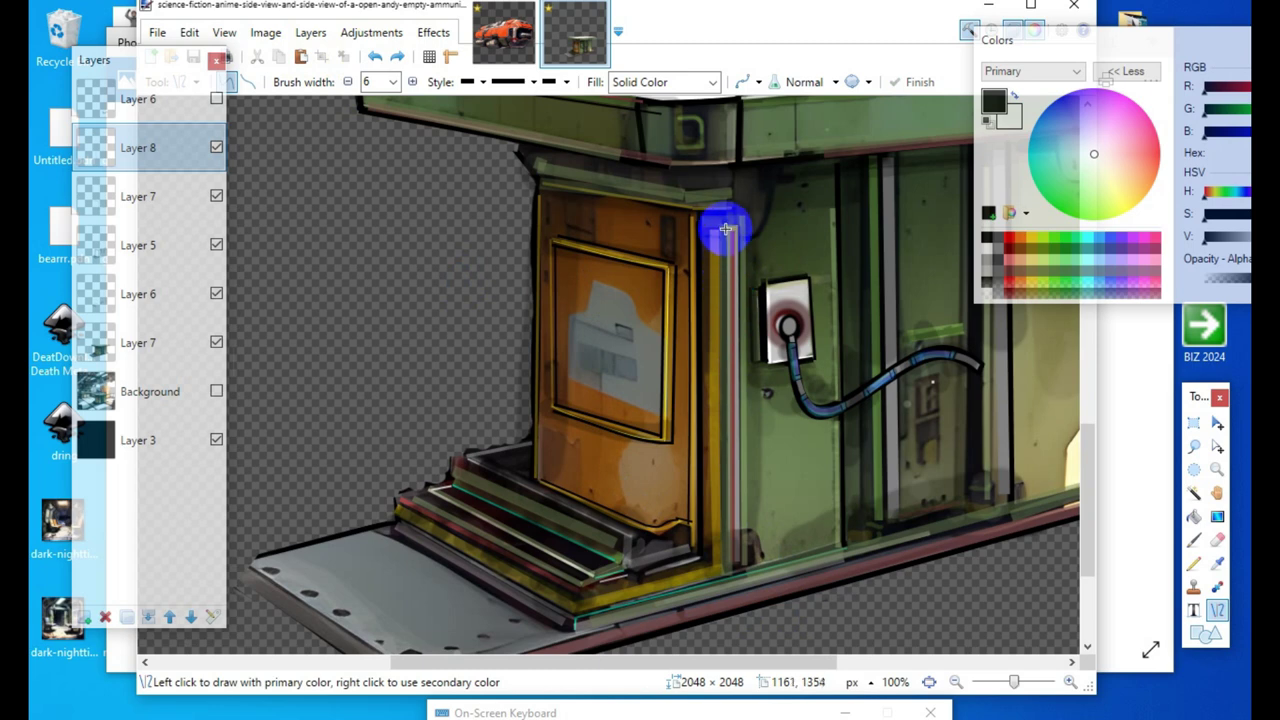
# Step: Draw a black vertical line about 384 px long between the yellow trim strip and the red and white trim
pyautogui.moveTo(721, 219); pyautogui.dragTo(723, 578)
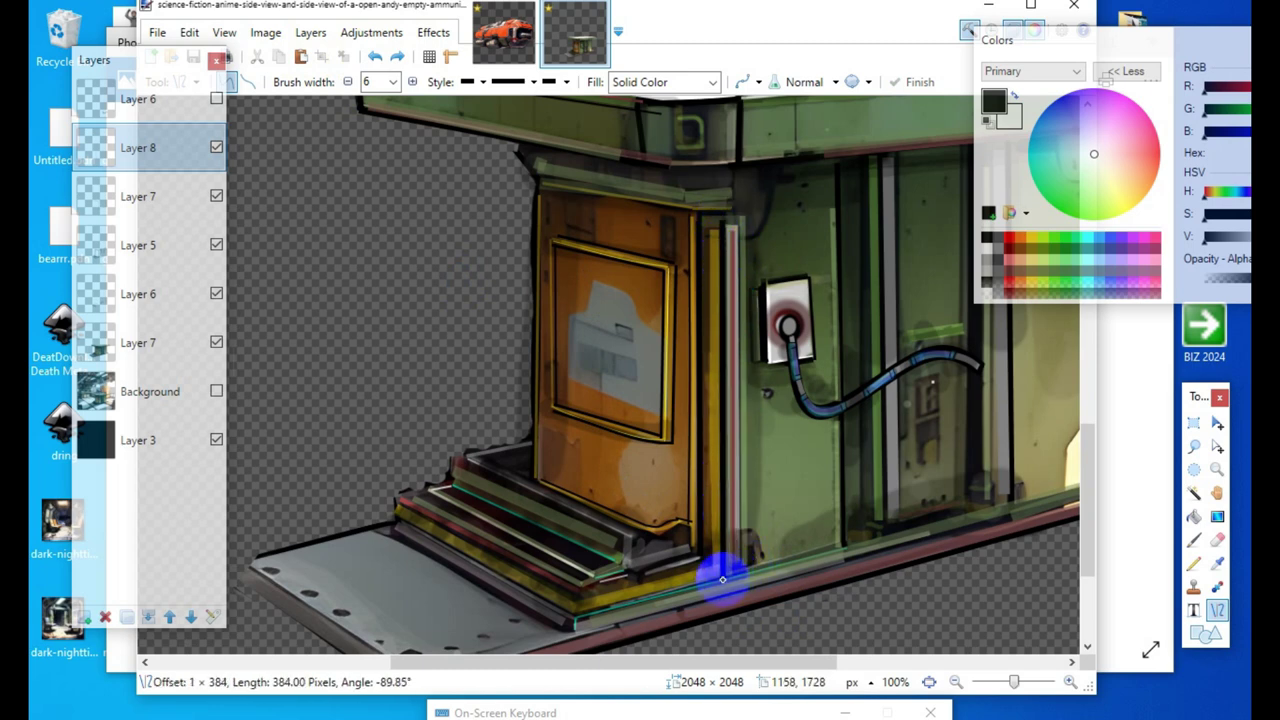
pyautogui.moveTo(723, 580); pyautogui.dragTo(719, 578)
pyautogui.click(481, 592)
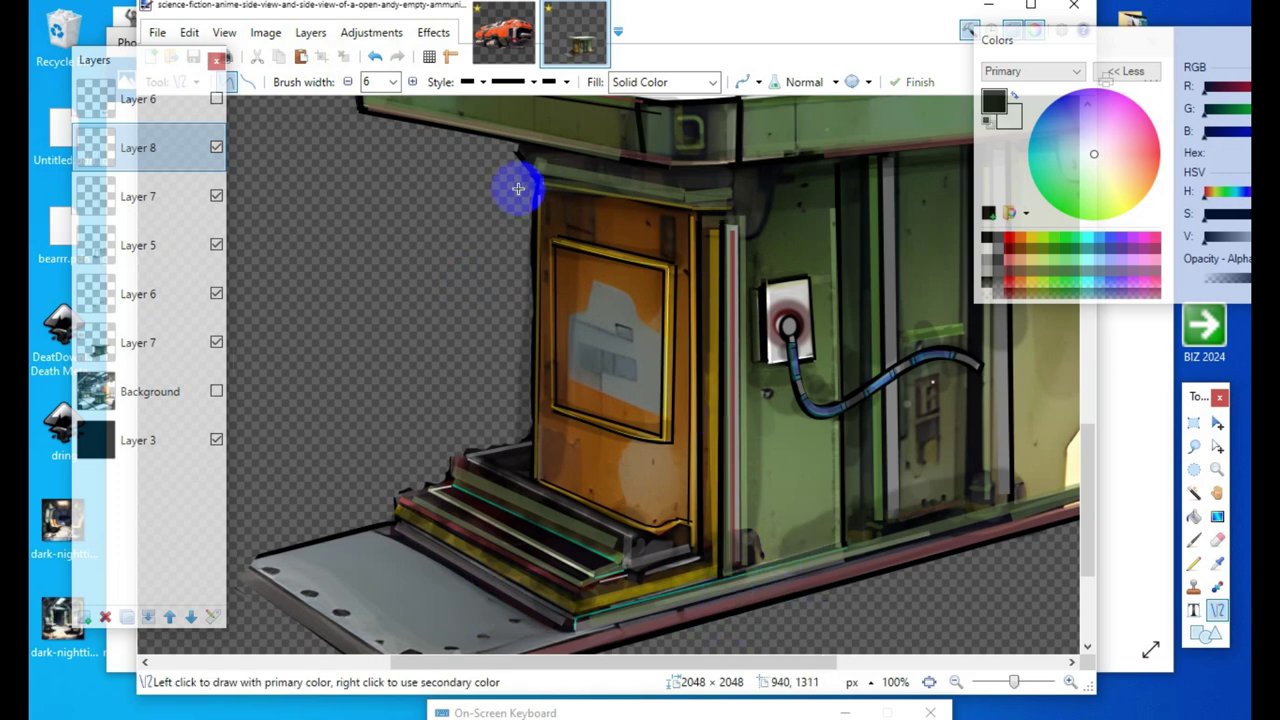
# Step: Draw black lines along the orange panel's top molding and up the outer edge of the red and white trim, about 386 px tall
pyautogui.moveTo(538, 176); pyautogui.dragTo(700, 206)
pyautogui.press('Return')
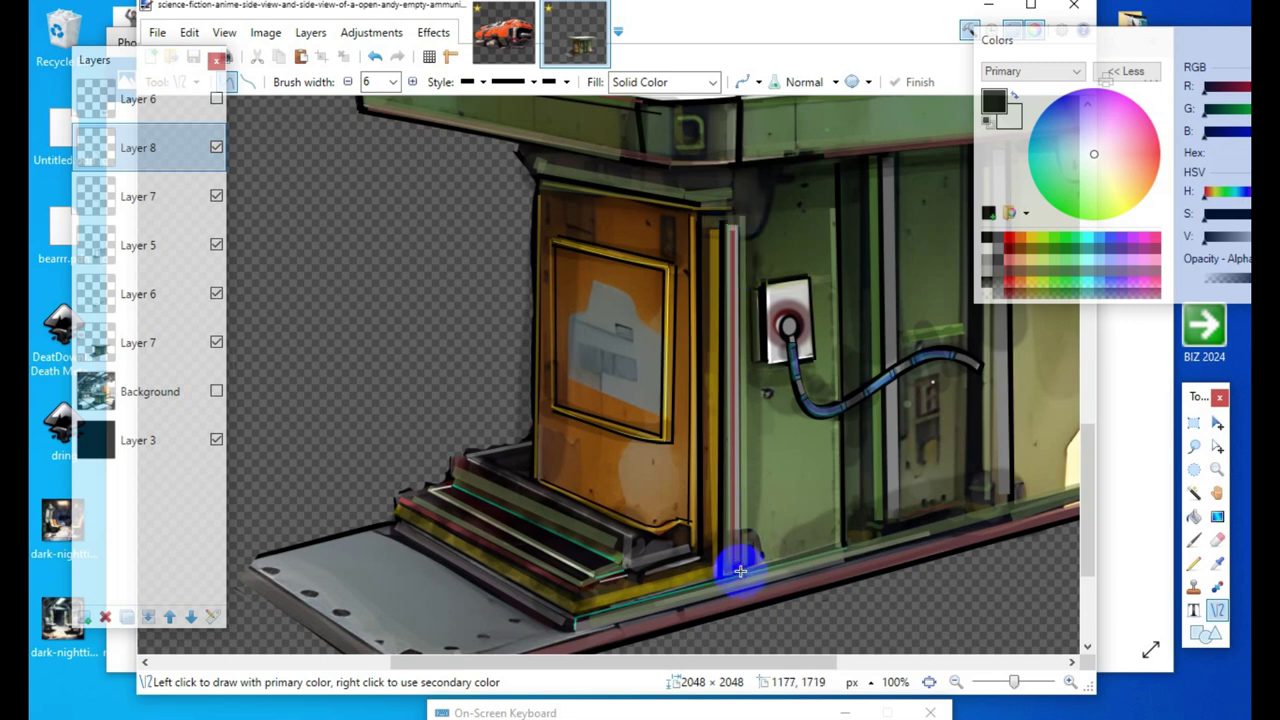
pyautogui.moveTo(740, 571); pyautogui.dragTo(737, 211)
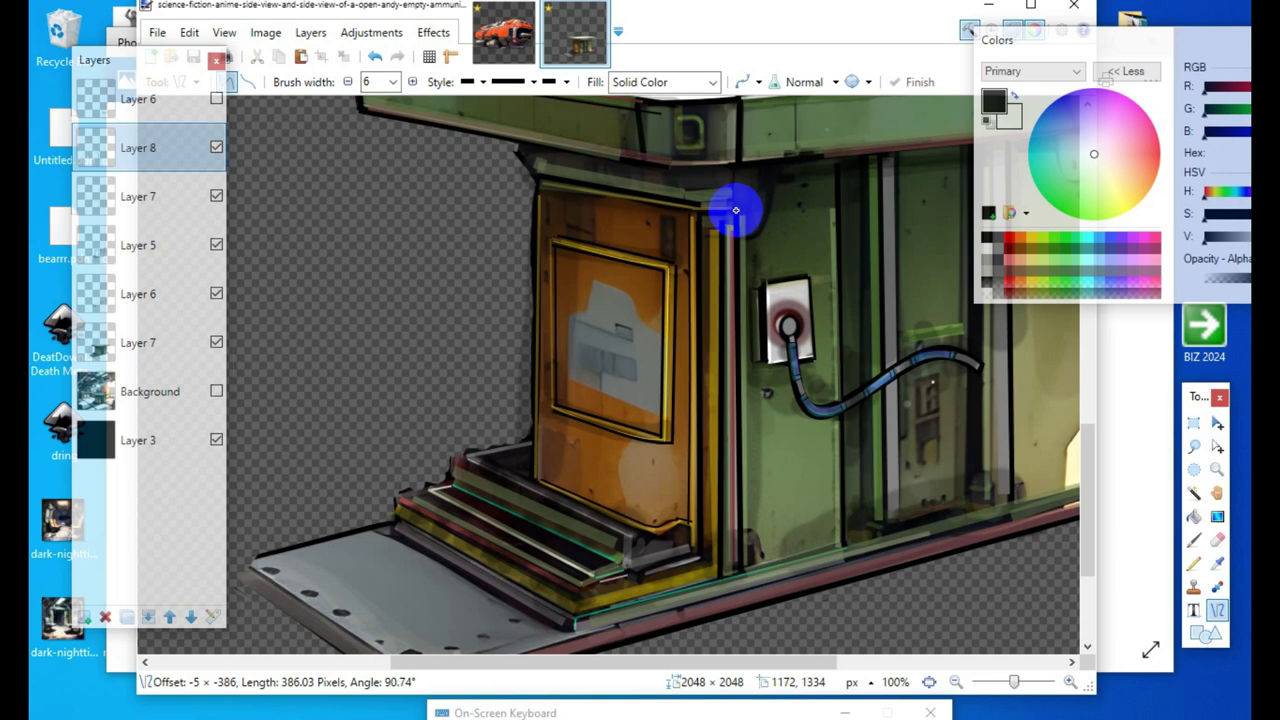
pyautogui.moveTo(736, 210); pyautogui.dragTo(736, 210)
pyautogui.click(553, 446)
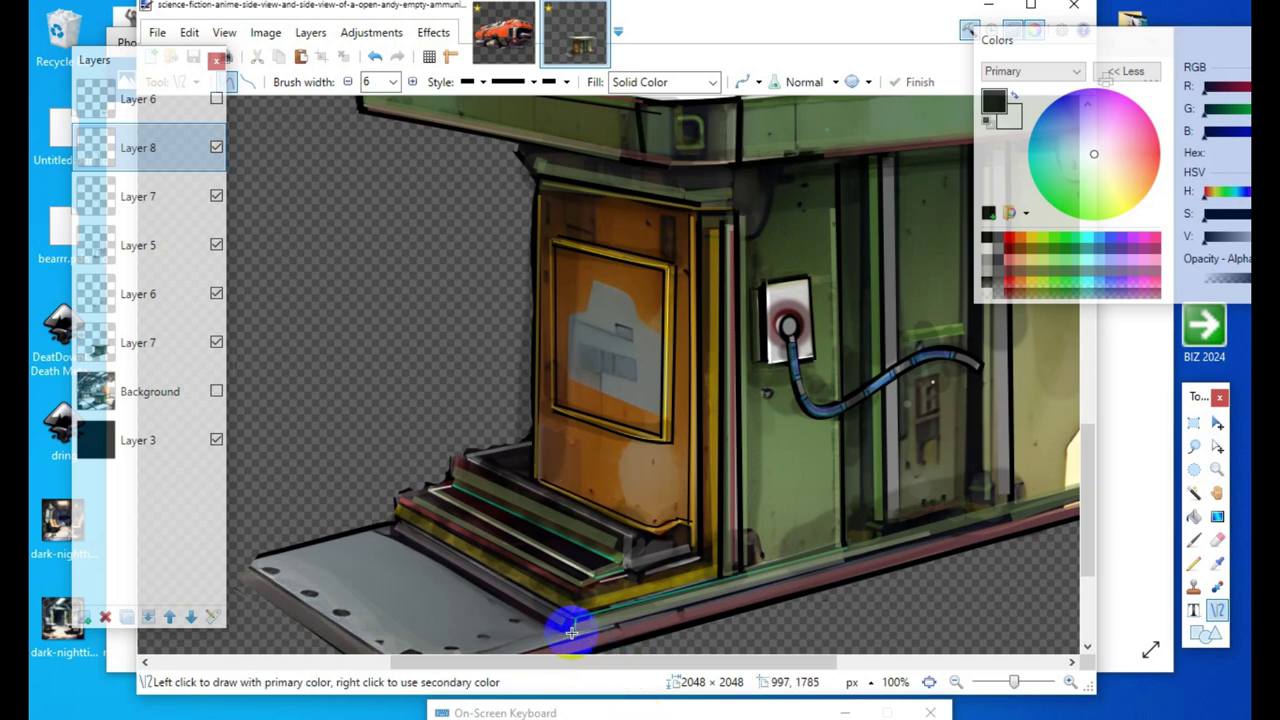
# Step: Draw a black line about 540 px long along the base edge and a vertical one about 376 px long beside the far gray strip
pyautogui.moveTo(570, 632)
pyautogui.mouseDown()
pyautogui.moveTo(786, 611)
pyautogui.moveTo(986, 546)
pyautogui.moveTo(1023, 519)
pyautogui.moveTo(1024, 563)
pyautogui.moveTo(1065, 507)
pyautogui.moveTo(1065, 525)
pyautogui.moveTo(1063, 510)
pyautogui.mouseUp()
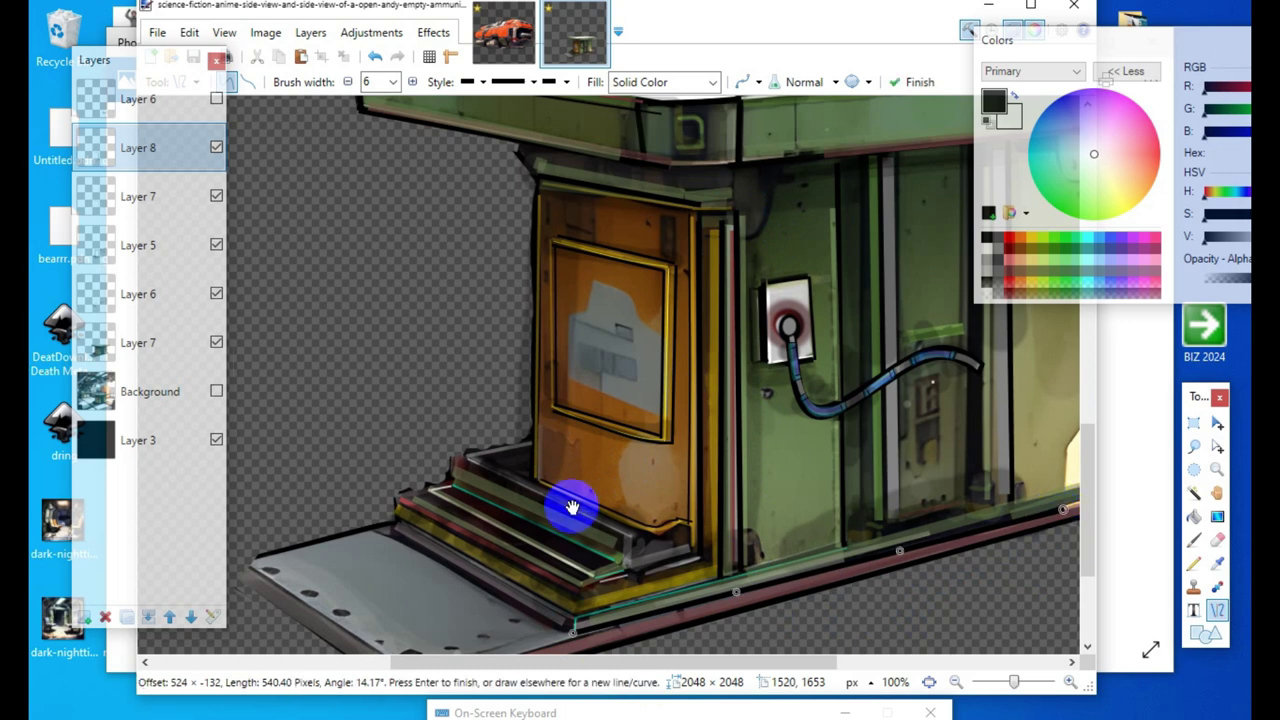
pyautogui.moveTo(498, 662); pyautogui.dragTo(625, 700)
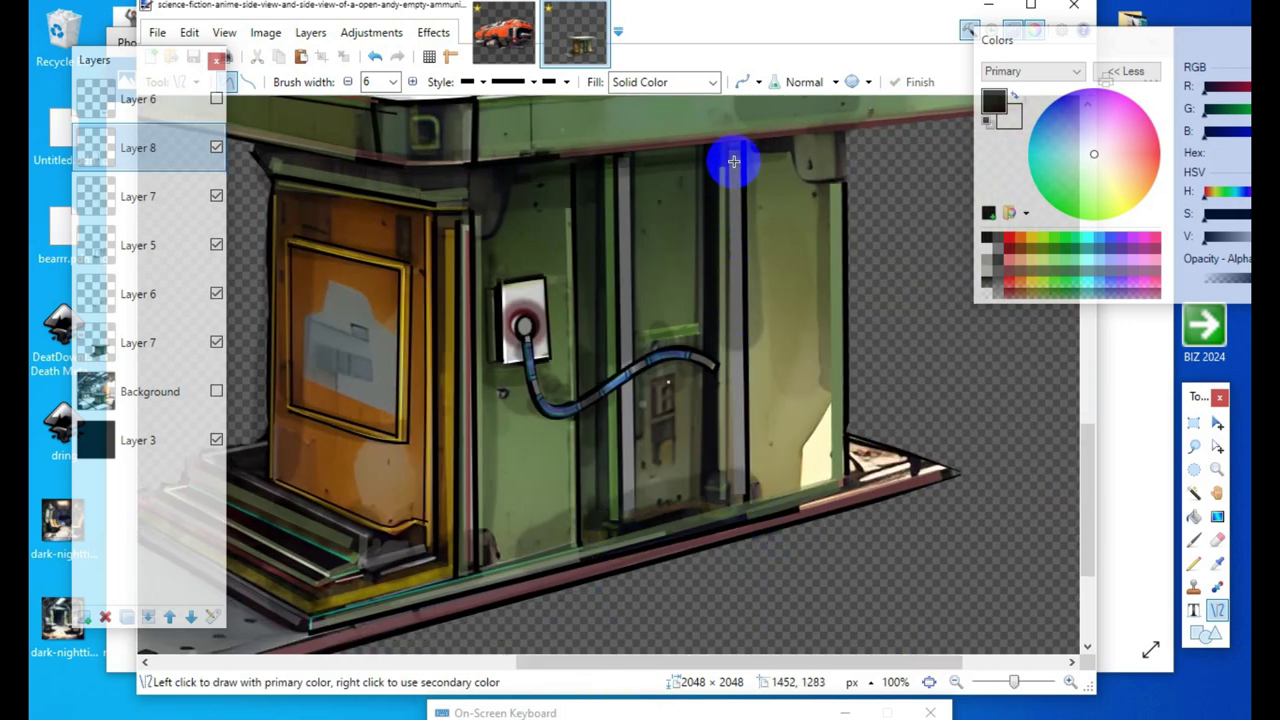
pyautogui.moveTo(730, 507)
pyautogui.mouseDown()
pyautogui.moveTo(758, 240)
pyautogui.moveTo(726, 154)
pyautogui.mouseUp()
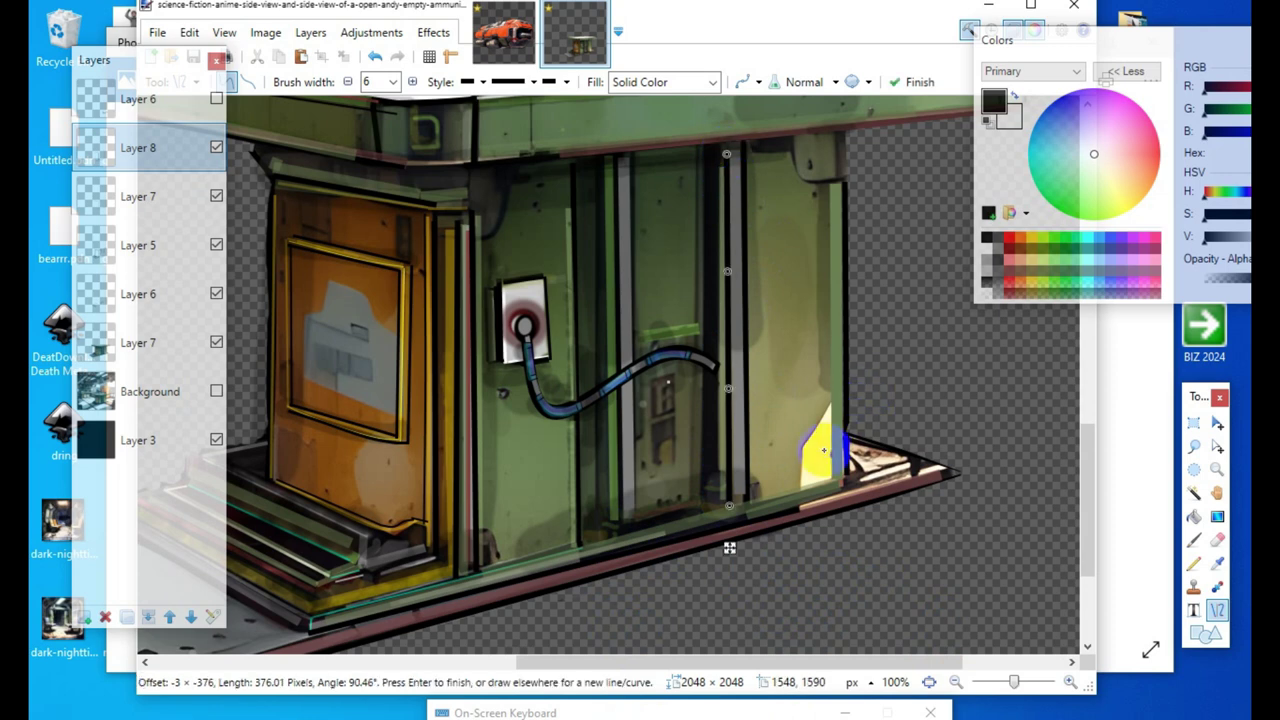
pyautogui.press('Return')
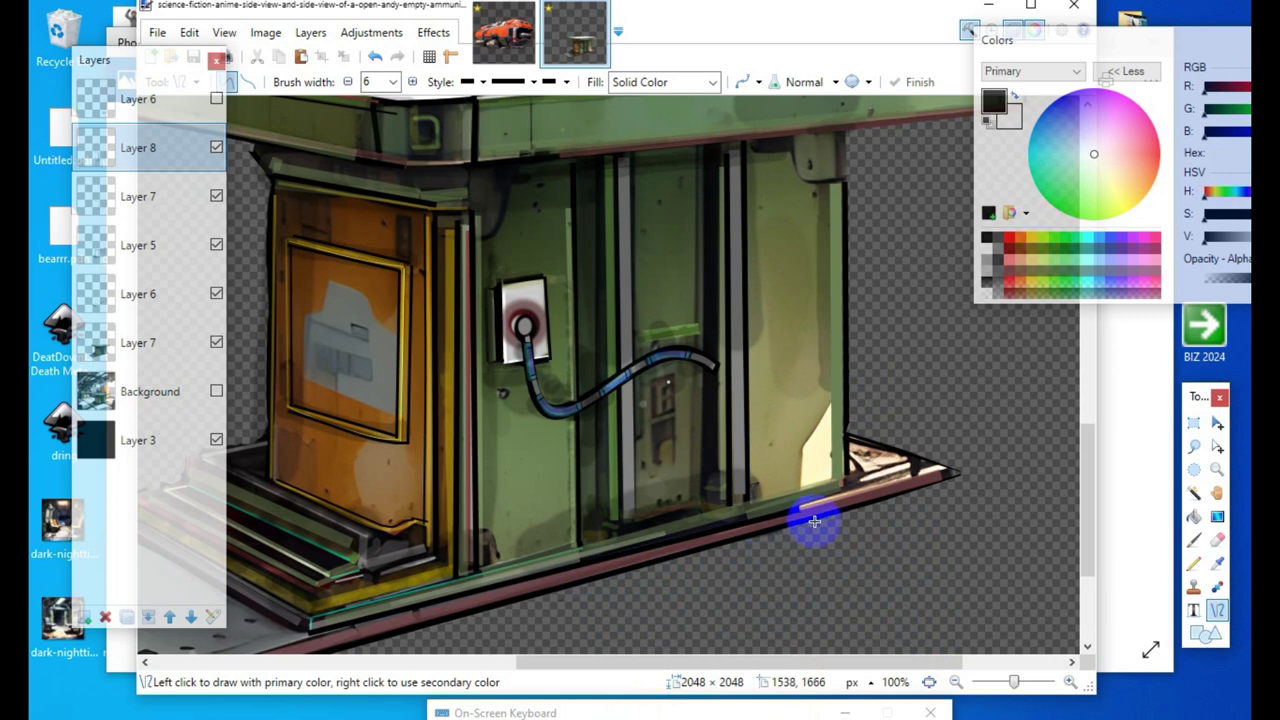
# Step: Extend three black vertical lines down to the base edge: at the far gray strip, the dark groove and the red and white trim
pyautogui.moveTo(746, 521); pyautogui.dragTo(744, 471)
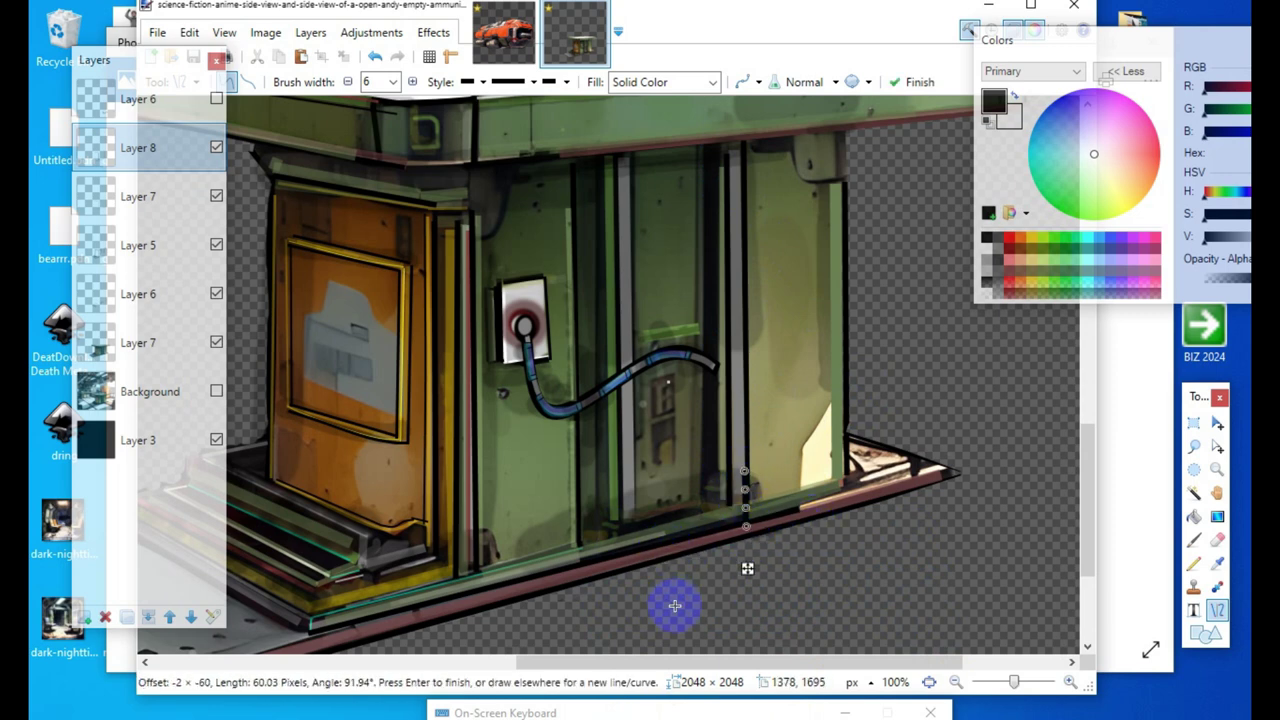
pyautogui.press('Return')
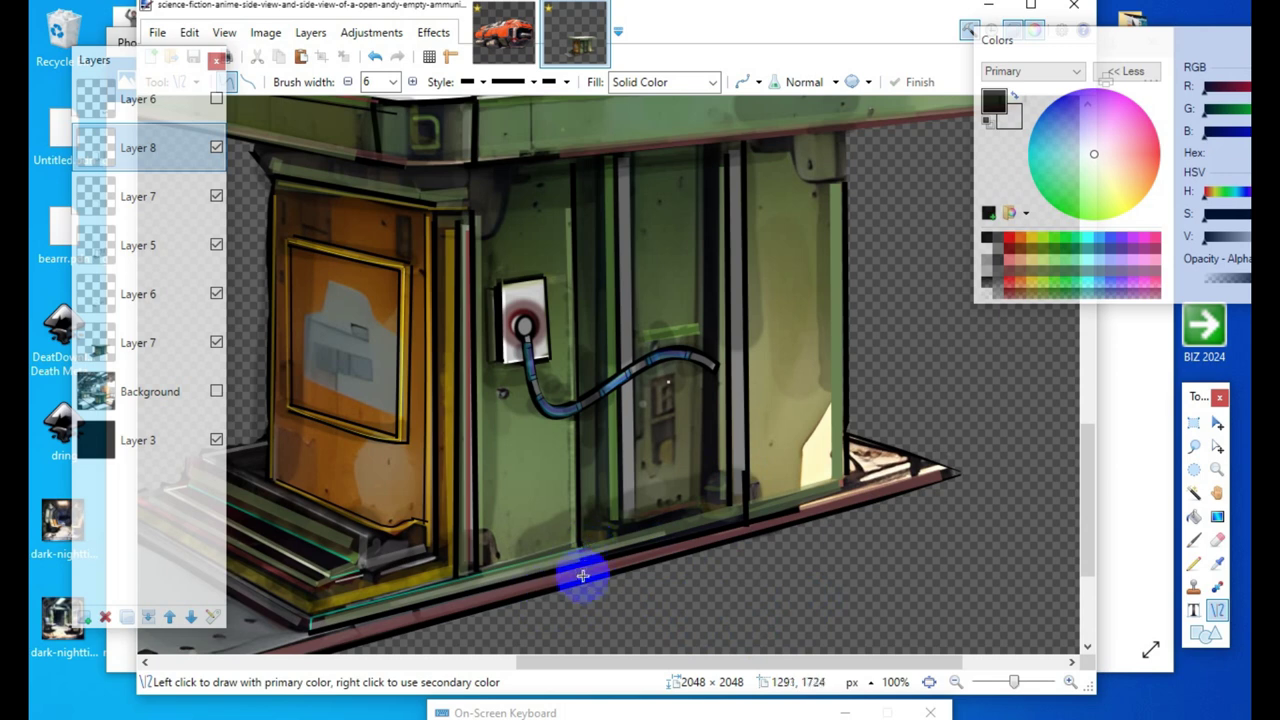
pyautogui.moveTo(578, 537); pyautogui.dragTo(584, 571)
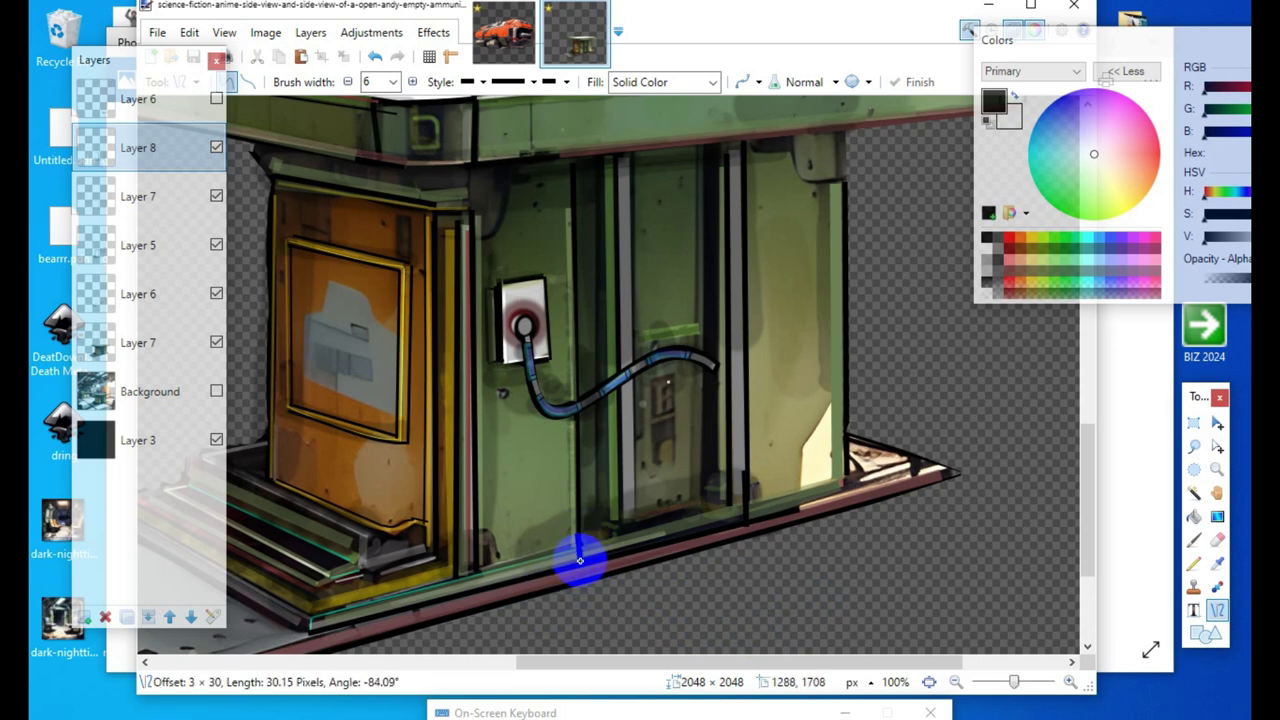
pyautogui.moveTo(579, 560); pyautogui.dragTo(580, 562)
pyautogui.press('Return')
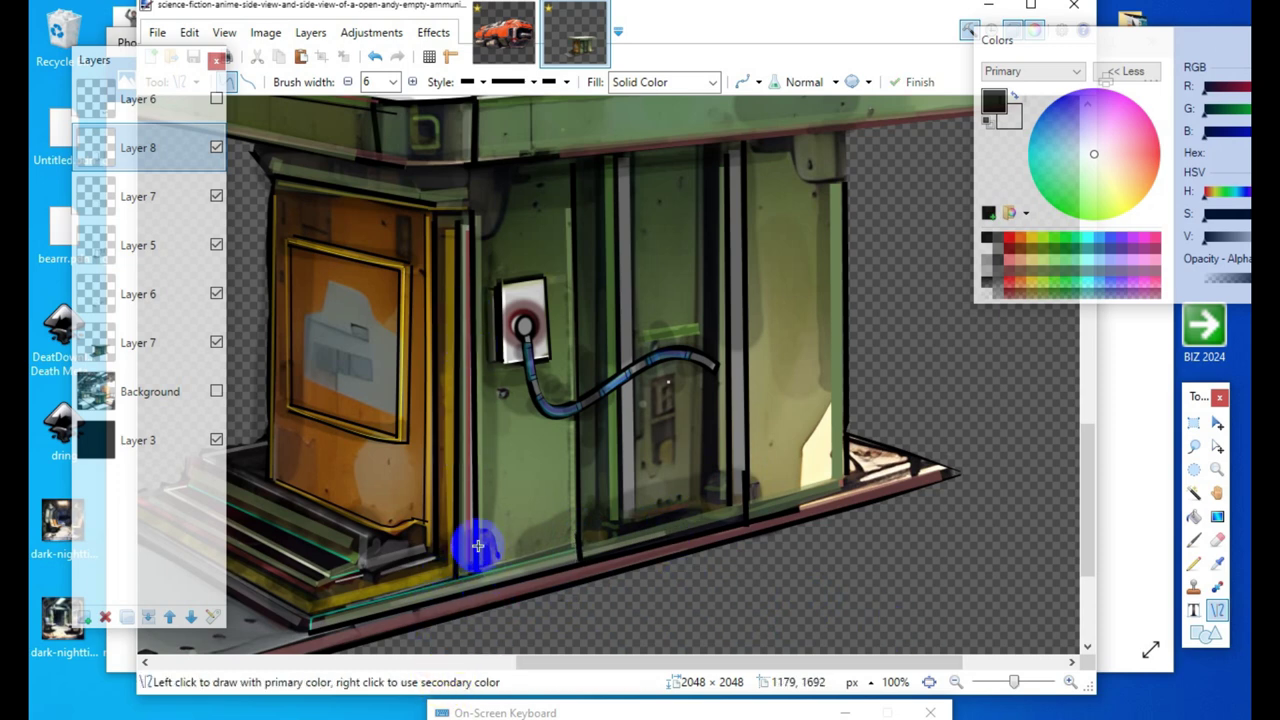
pyautogui.moveTo(476, 540); pyautogui.dragTo(480, 582)
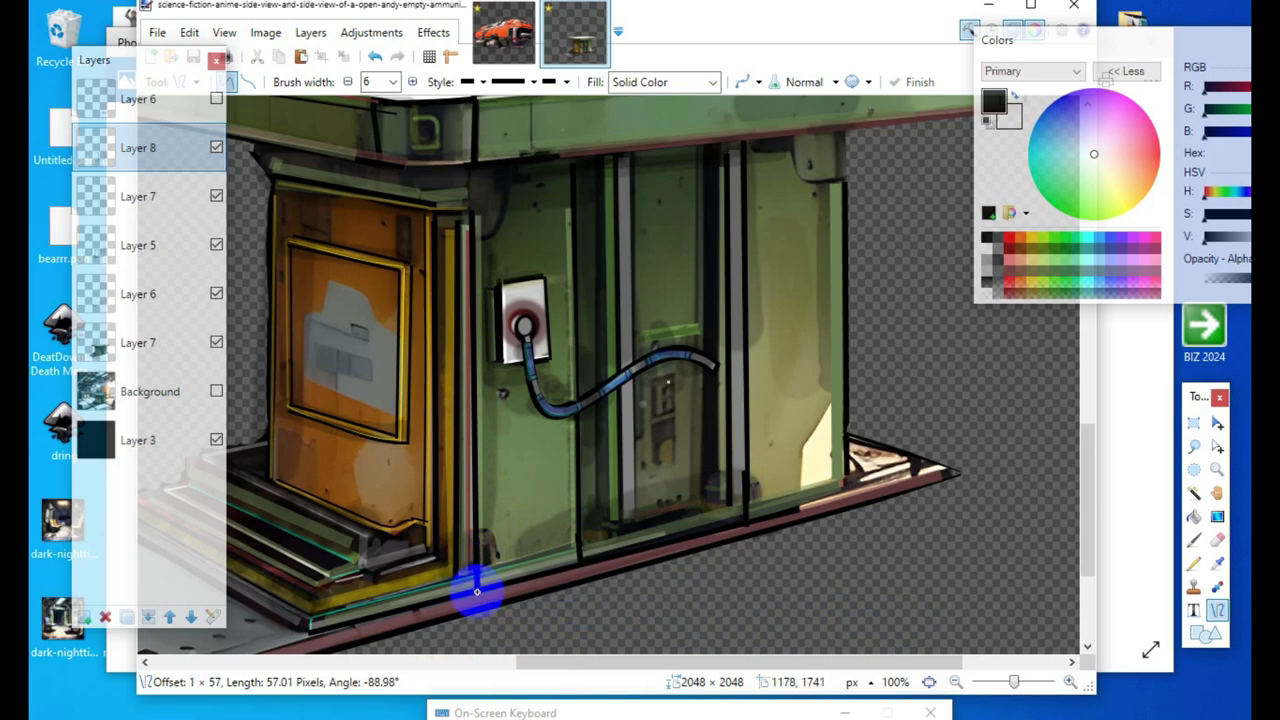
pyautogui.moveTo(477, 592); pyautogui.dragTo(477, 592)
pyautogui.click(800, 514)
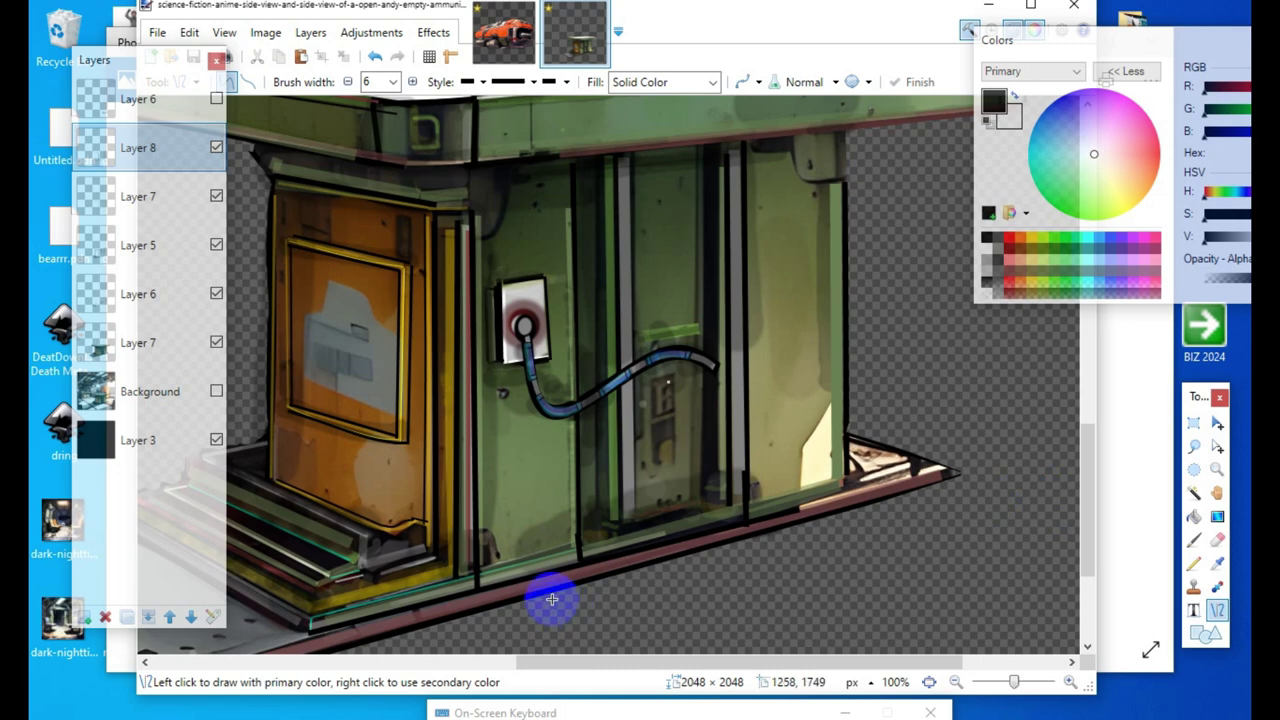
# Step: Outline the near gray strip's edge in black, about 220 px above the hose and continuing below it to the recessed panel's bottom
pyautogui.moveTo(610, 160); pyautogui.dragTo(616, 337)
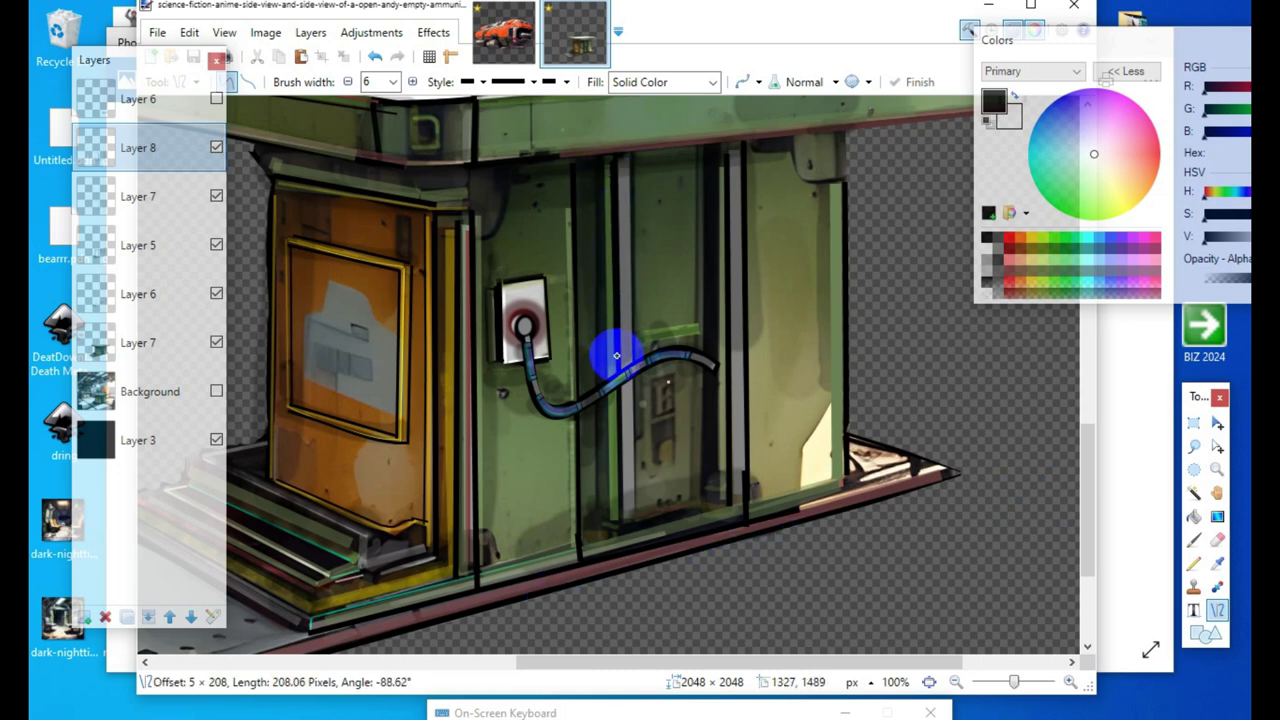
pyautogui.moveTo(616, 367); pyautogui.dragTo(616, 367)
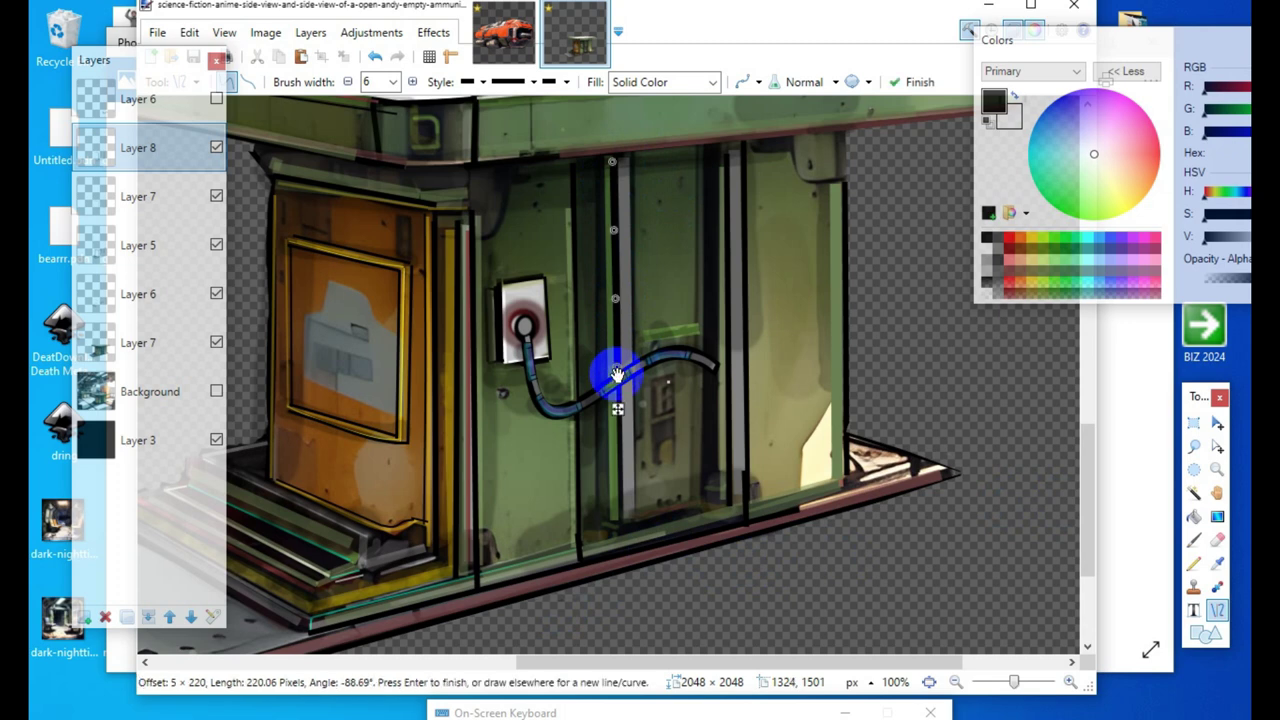
pyautogui.click(620, 400)
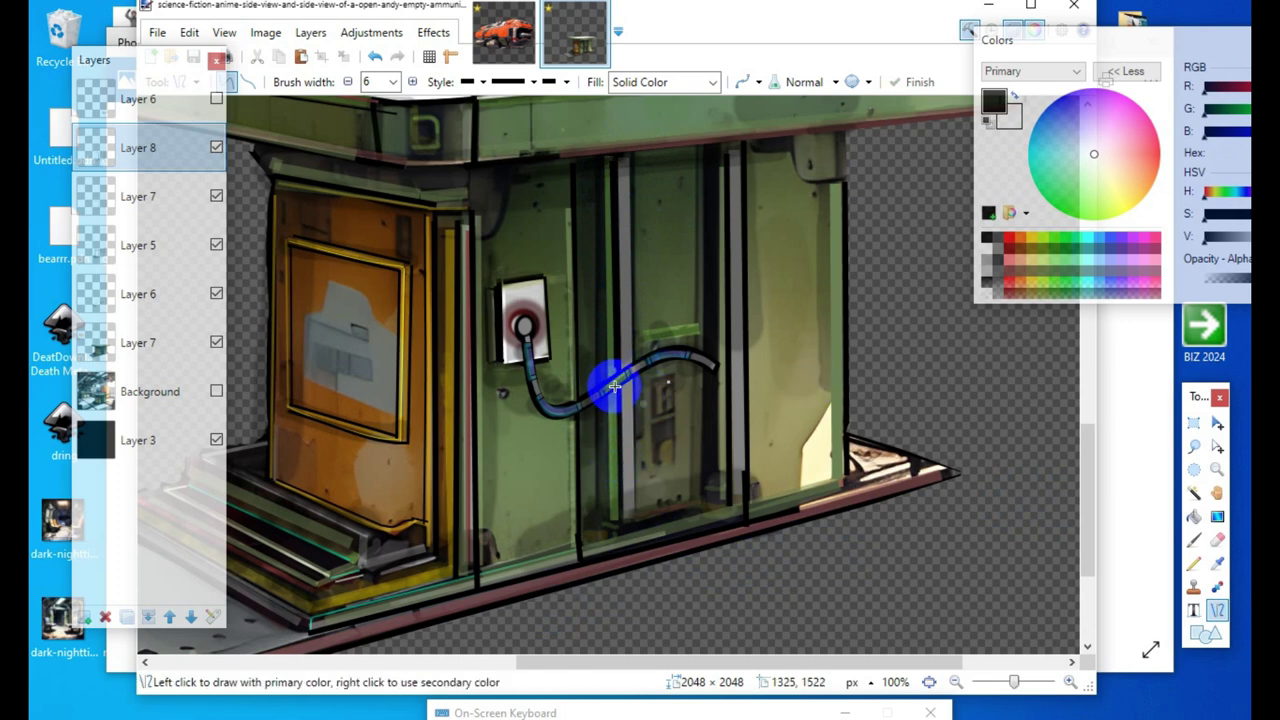
pyautogui.moveTo(618, 386); pyautogui.dragTo(617, 525)
pyautogui.click(446, 466)
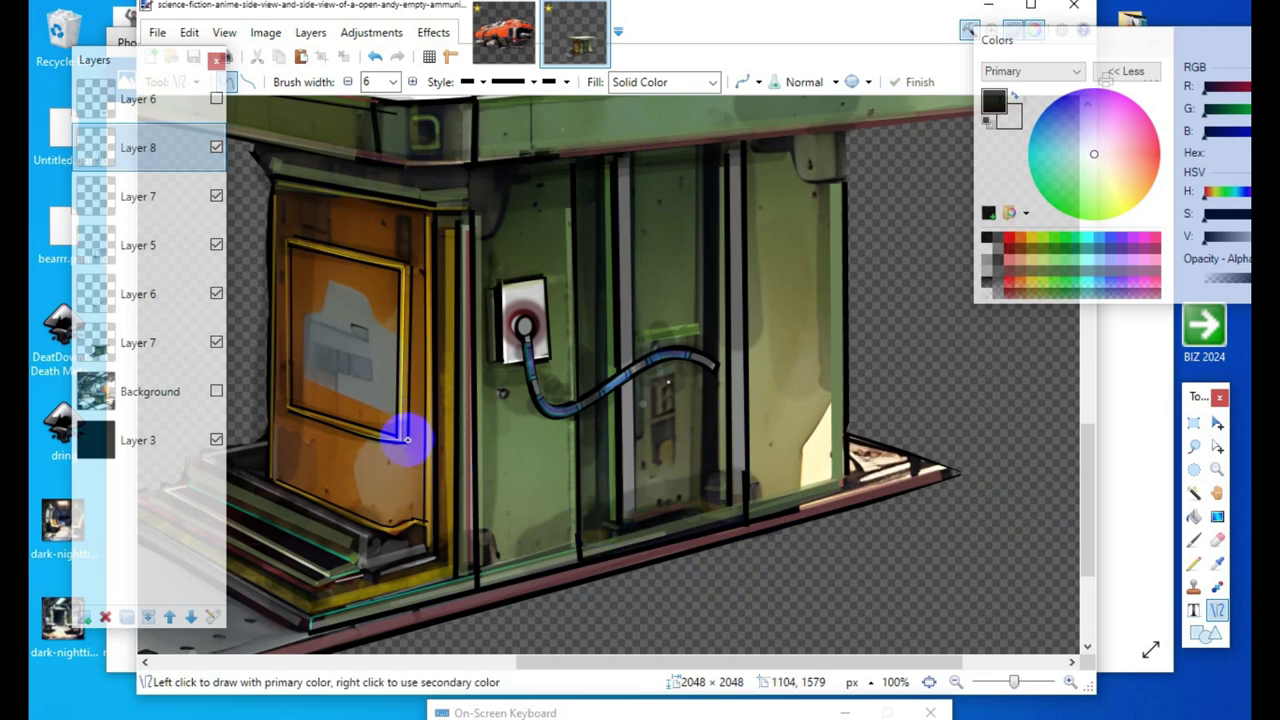
# Step: Outline the yellow frame on the orange panel in black along its vertical edge nearest the corner, about 186 px long, and its bottom edge
pyautogui.moveTo(407, 439); pyautogui.dragTo(407, 266)
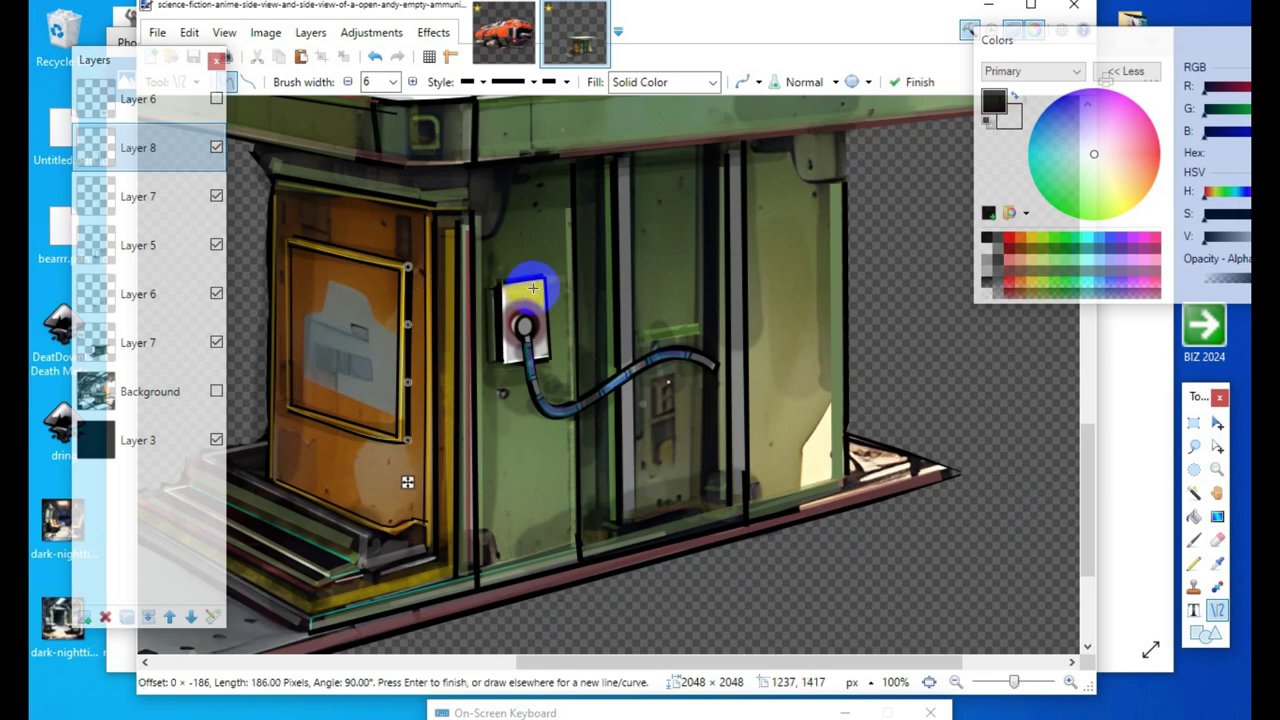
pyautogui.click(453, 523)
pyautogui.moveTo(290, 414)
pyautogui.mouseDown()
pyautogui.moveTo(403, 449)
pyautogui.moveTo(360, 438)
pyautogui.moveTo(380, 450)
pyautogui.moveTo(357, 457)
pyautogui.moveTo(320, 429)
pyautogui.moveTo(297, 434)
pyautogui.moveTo(289, 415)
pyautogui.mouseUp()
pyautogui.press('Return')
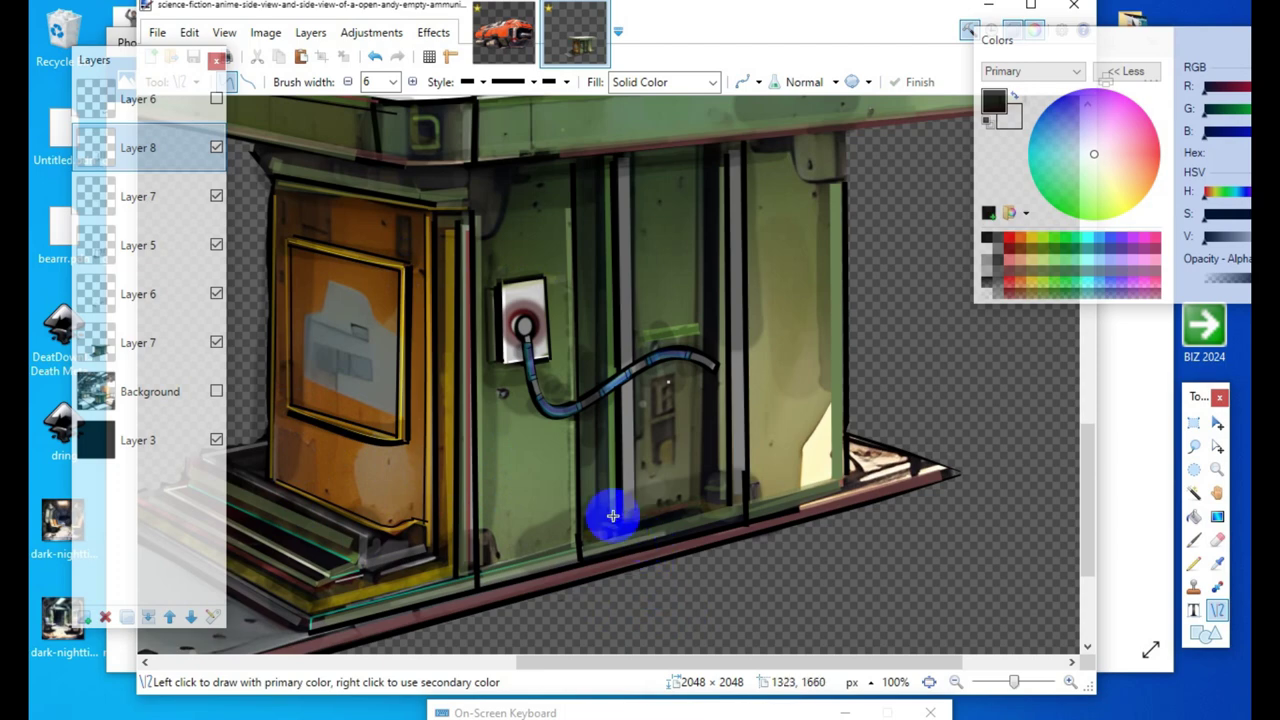
# Step: Draw a black line about 177 px long along the molding under the tabletop and a short one at the molding's corner
pyautogui.scroll(4, 547, 481)
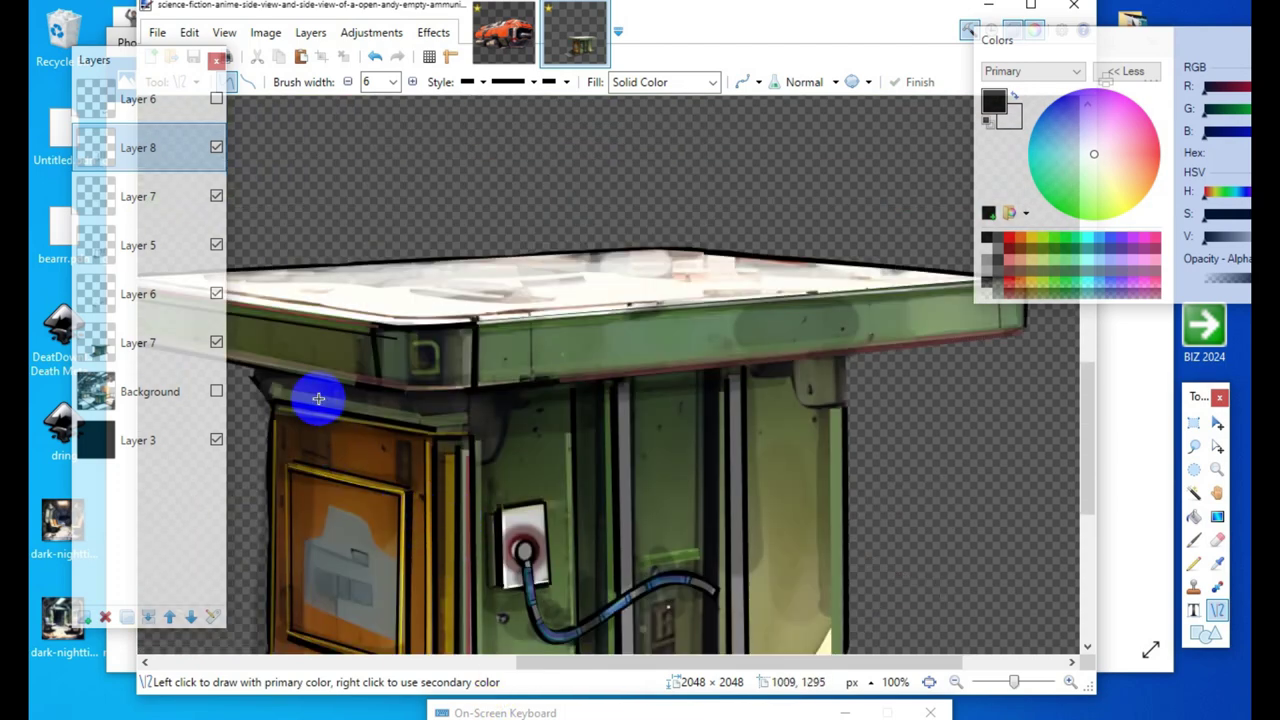
pyautogui.moveTo(262, 384); pyautogui.dragTo(424, 411)
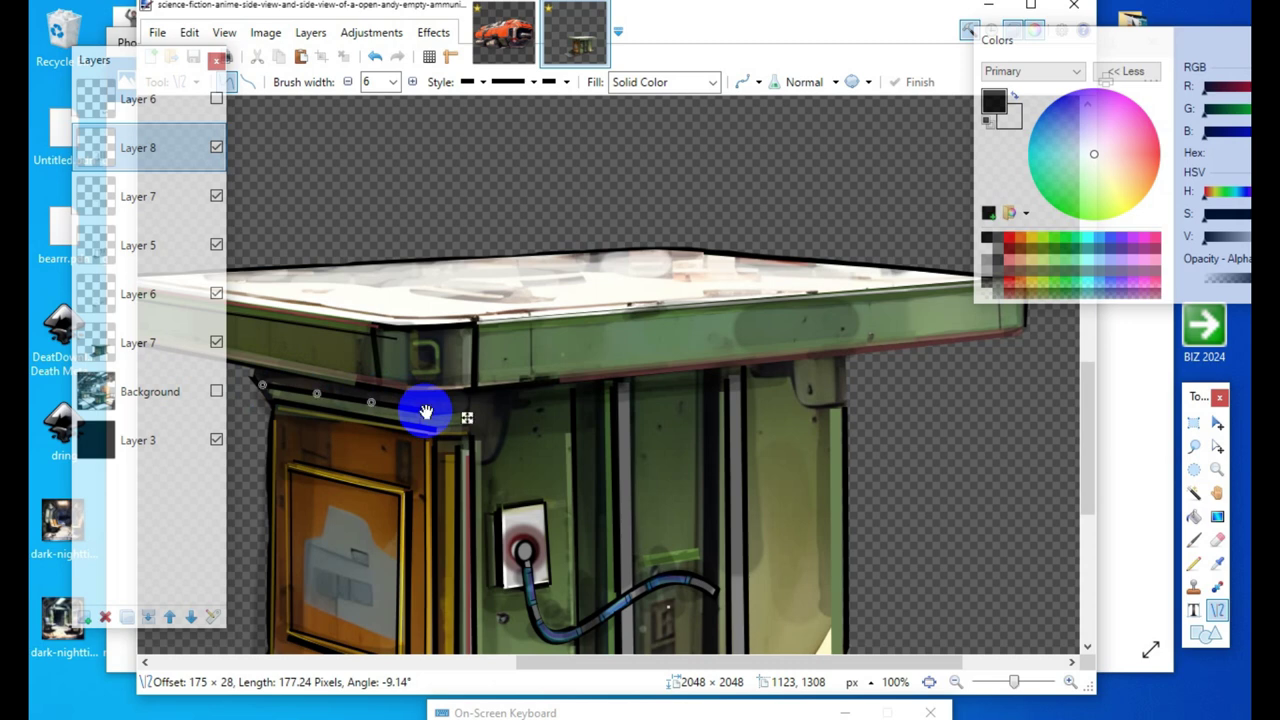
pyautogui.click(632, 503)
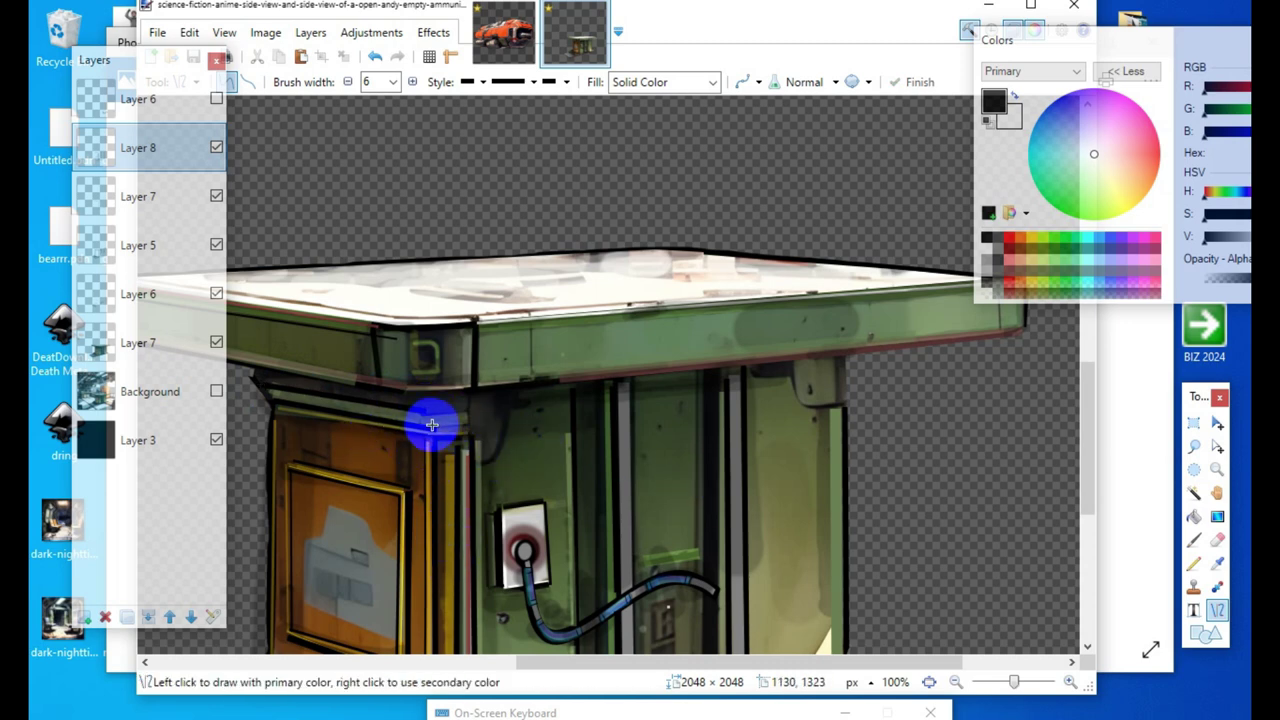
pyautogui.moveTo(435, 428); pyautogui.dragTo(469, 426)
pyautogui.click(765, 537)
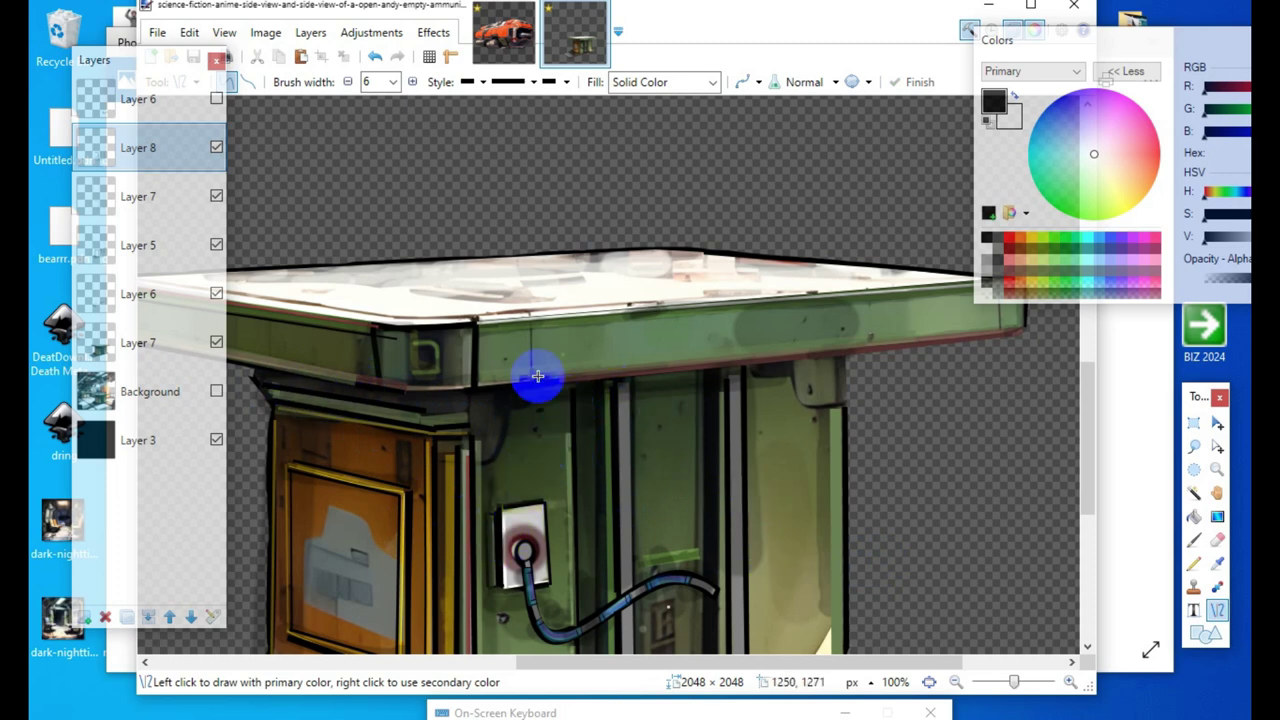
# Step: Trace the lower edges of both green tabletop faces in black, about 592 px along the longer face
pyautogui.moveTo(491, 376)
pyautogui.mouseDown()
pyautogui.moveTo(1020, 323)
pyautogui.moveTo(1010, 350)
pyautogui.moveTo(1020, 316)
pyautogui.moveTo(1025, 327)
pyautogui.mouseUp()
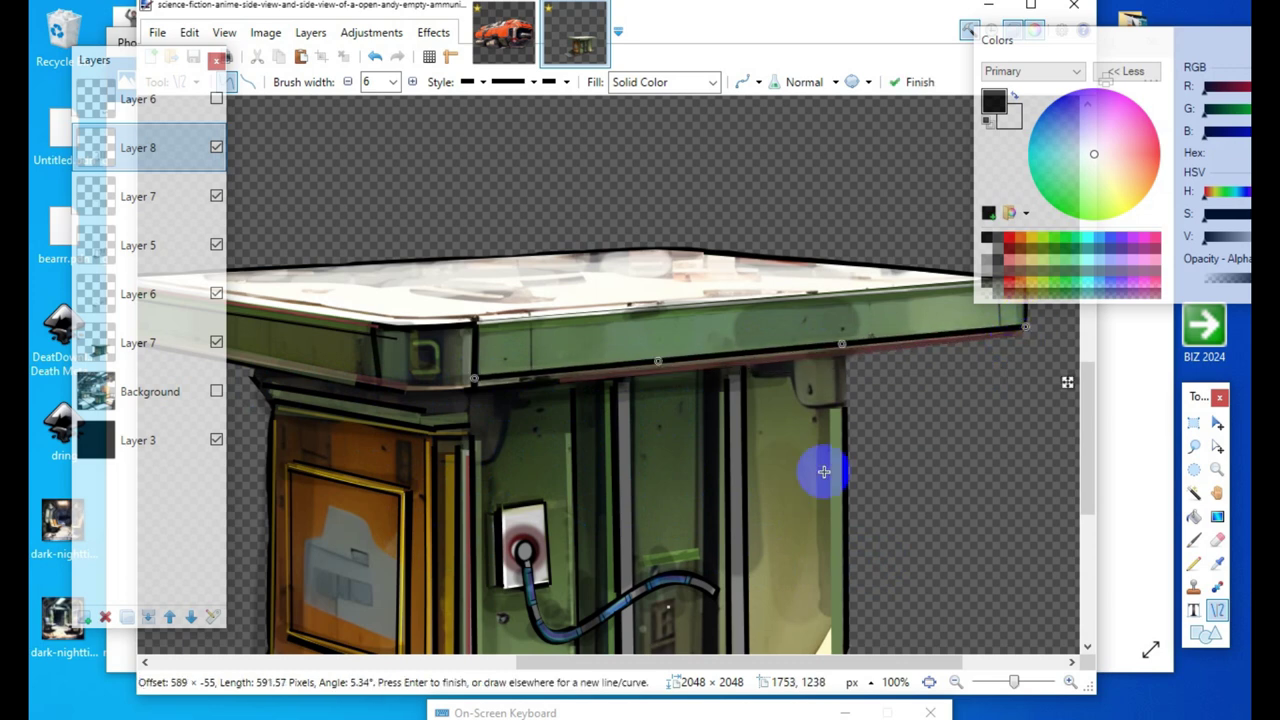
pyautogui.press('Return')
pyautogui.moveTo(655, 656); pyautogui.dragTo(556, 658)
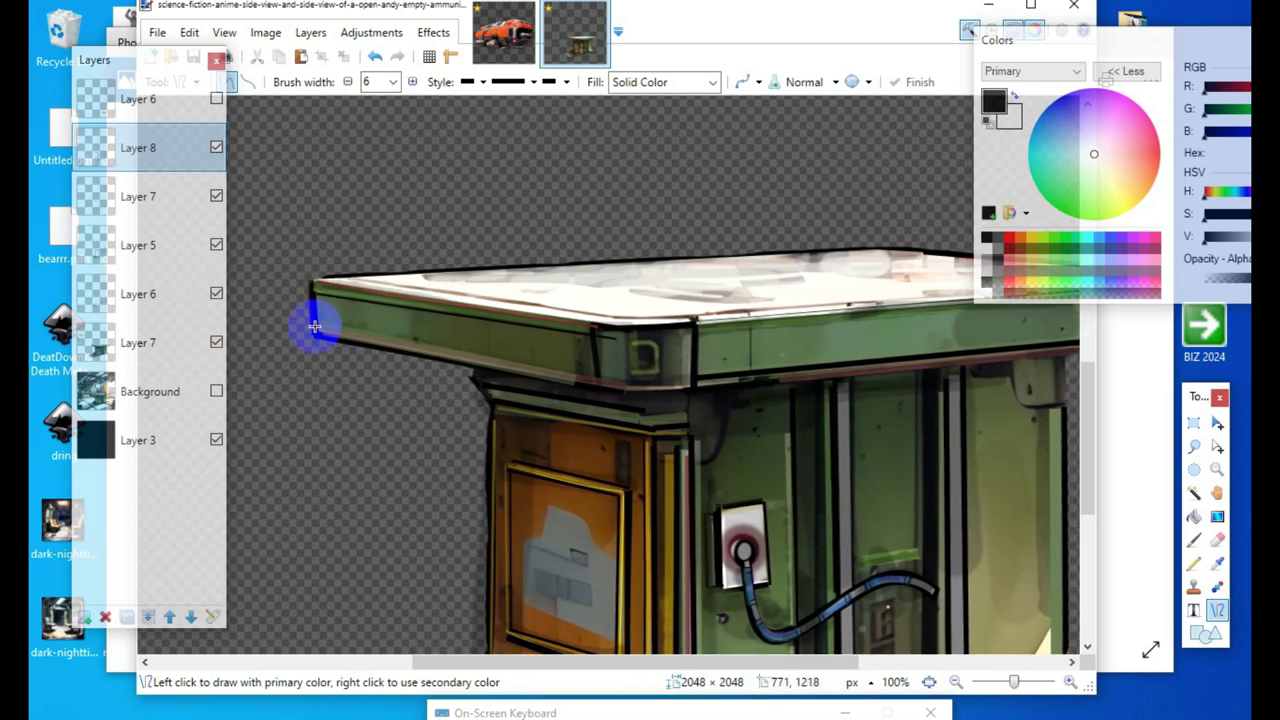
pyautogui.moveTo(317, 326); pyautogui.dragTo(642, 385)
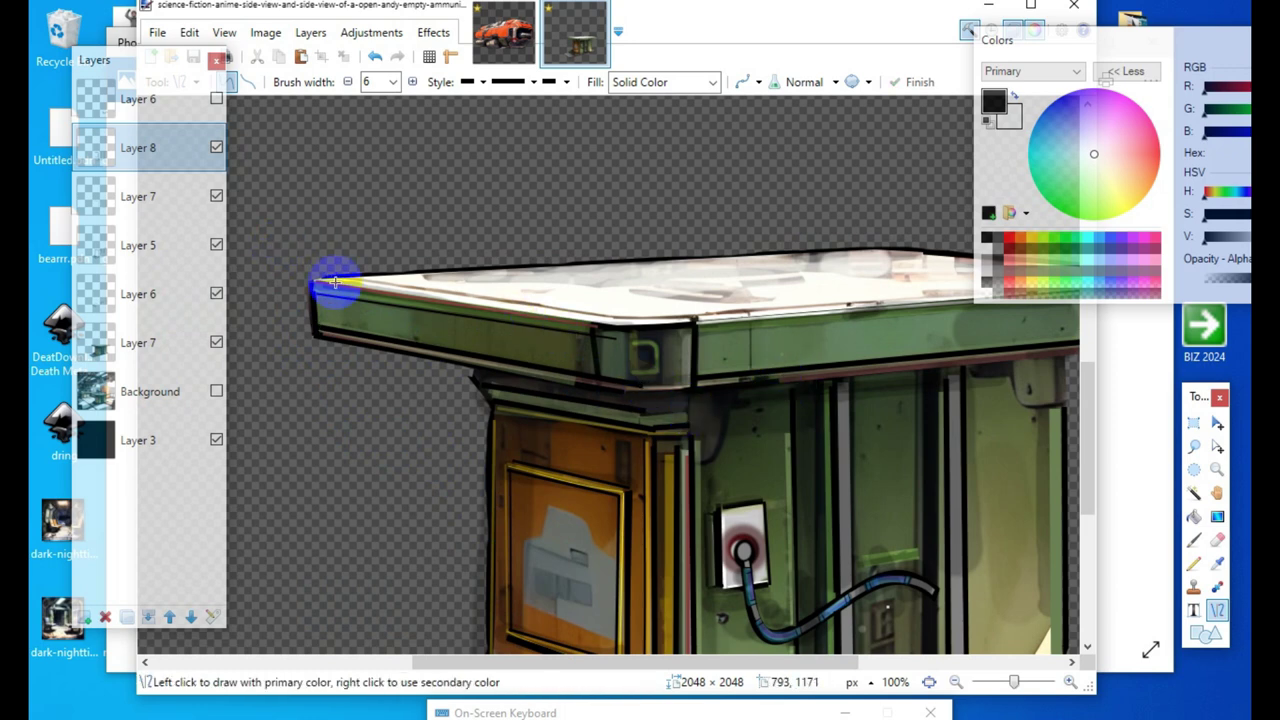
# Step: Trace the upper edges of both green tabletop faces in black, about 339 px along the shorter face
pyautogui.moveTo(313, 282); pyautogui.dragTo(665, 336)
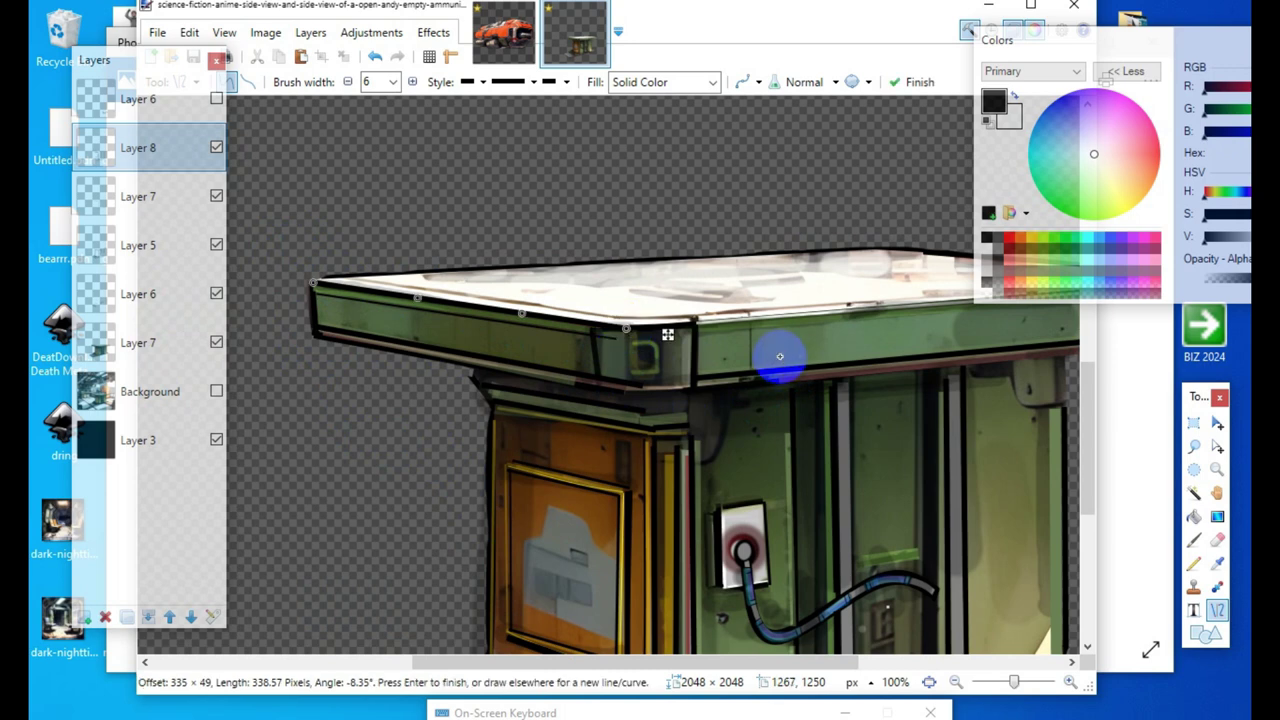
pyautogui.moveTo(594, 664); pyautogui.dragTo(707, 668)
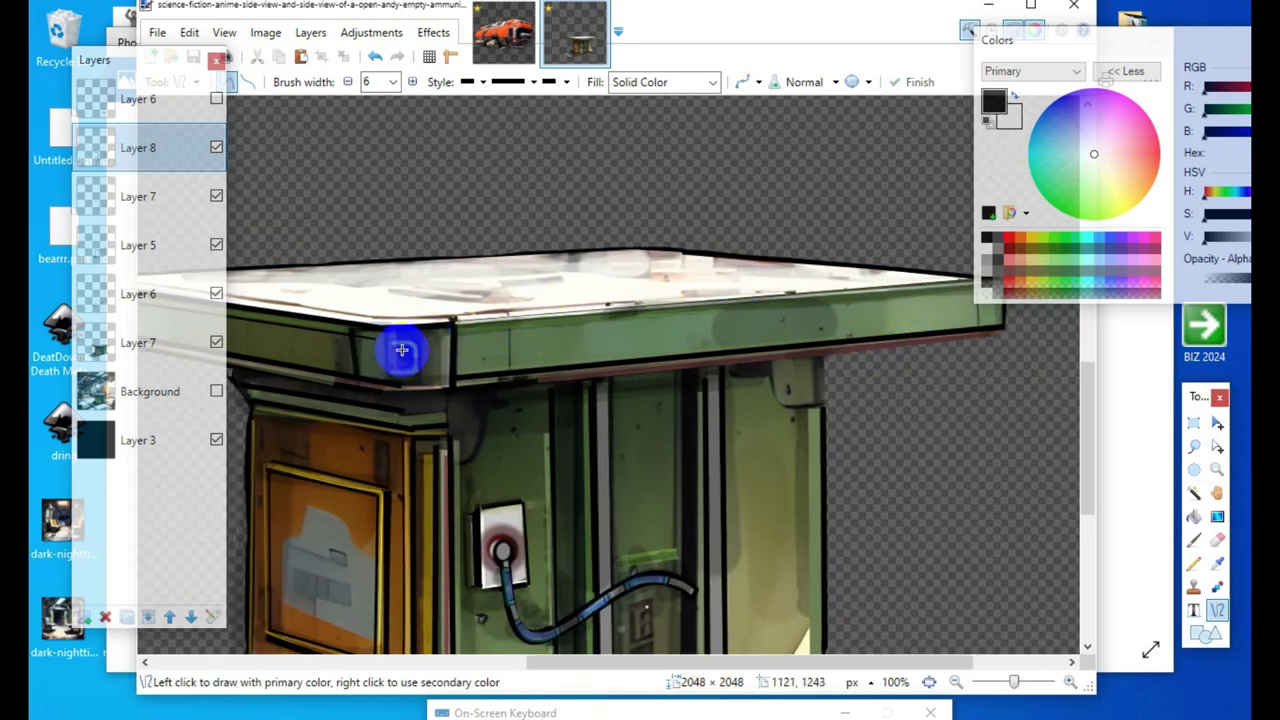
pyautogui.moveTo(385, 325)
pyautogui.mouseDown()
pyautogui.moveTo(820, 357)
pyautogui.moveTo(977, 288)
pyautogui.moveTo(997, 298)
pyautogui.moveTo(994, 281)
pyautogui.moveTo(988, 317)
pyautogui.moveTo(997, 280)
pyautogui.mouseUp()
pyautogui.click(654, 542)
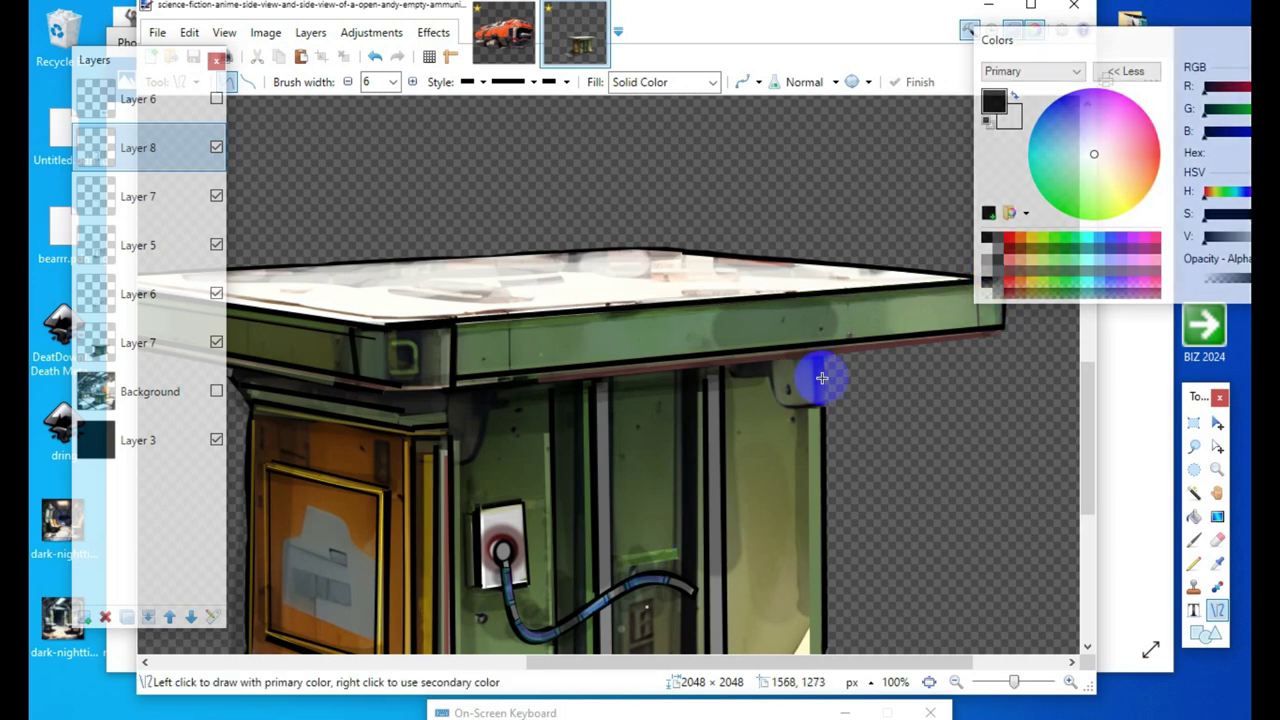
# Step: Draw a black line about 587 px long beneath the red trim on the underside of the tabletop's longer face
pyautogui.moveTo(998, 338)
pyautogui.mouseDown()
pyautogui.moveTo(557, 391)
pyautogui.moveTo(472, 386)
pyautogui.moveTo(450, 410)
pyautogui.moveTo(450, 394)
pyautogui.mouseUp()
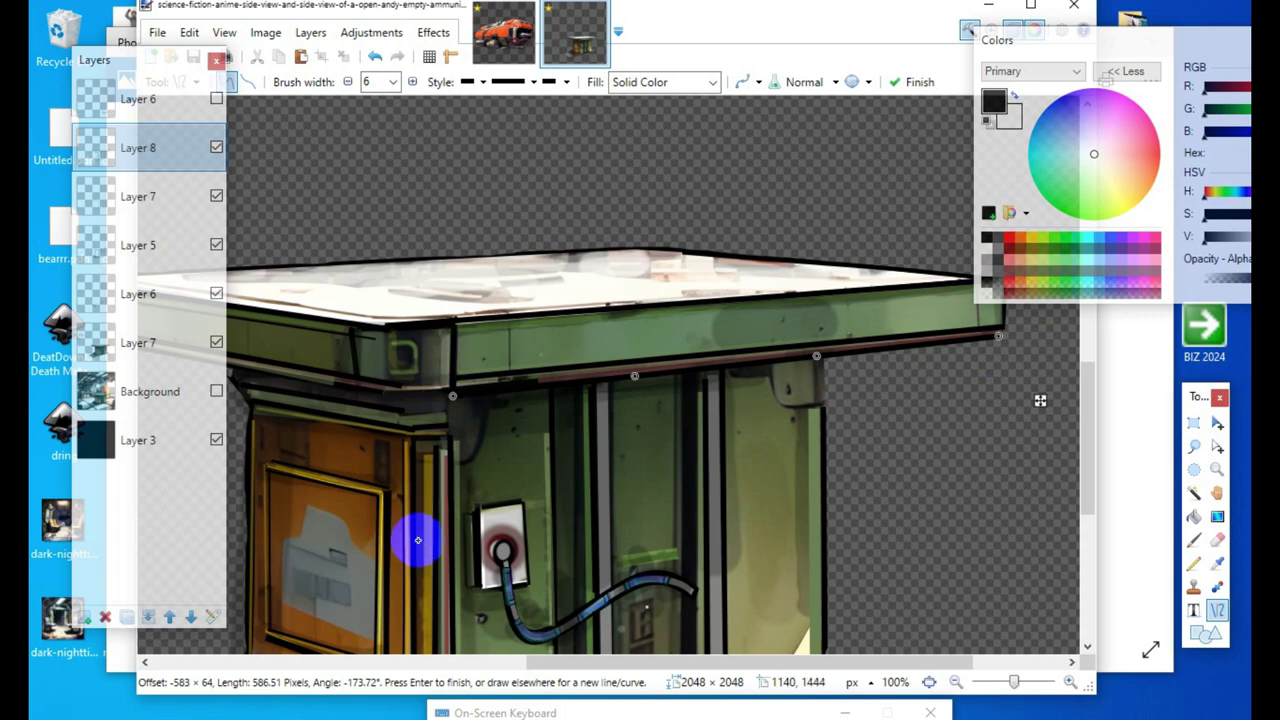
pyautogui.press('Return')
pyautogui.hscroll(3, 884, 548)
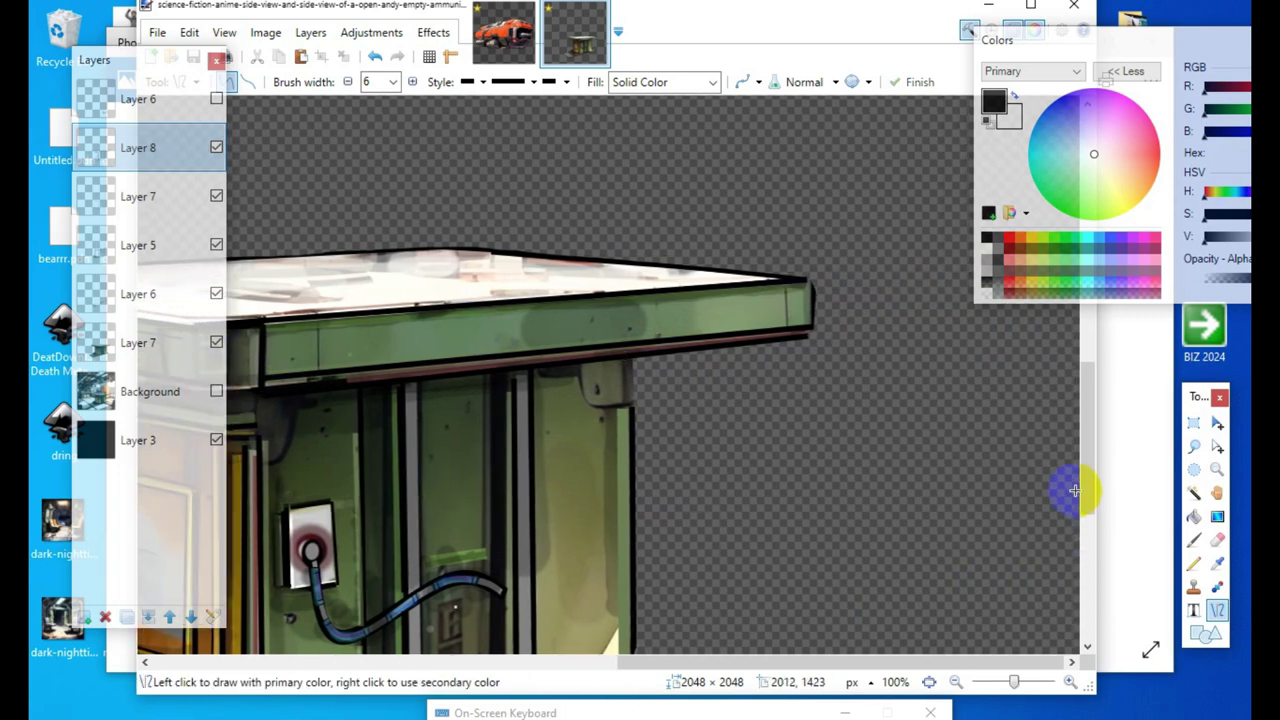
pyautogui.scroll(-2, 678, 470)
pyautogui.scroll(5, 654, 586)
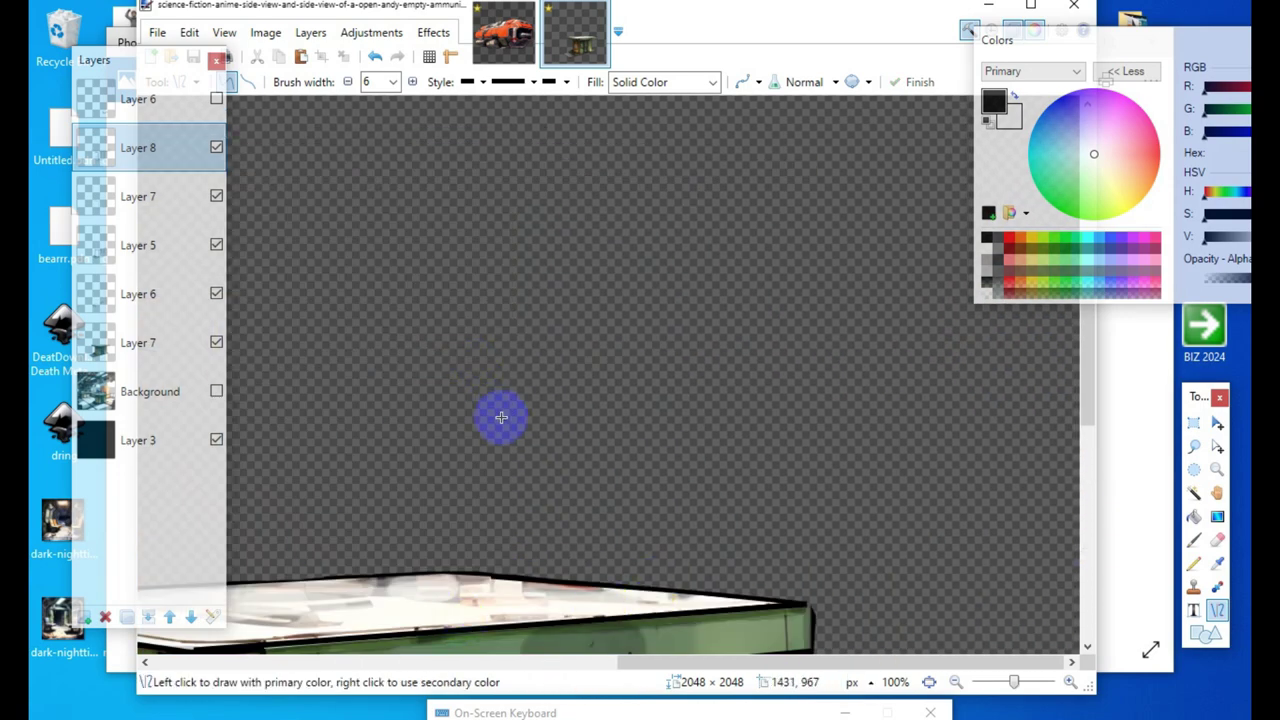
pyautogui.scroll(-1, 731, 546)
pyautogui.moveTo(840, 406); pyautogui.dragTo(285, 400)
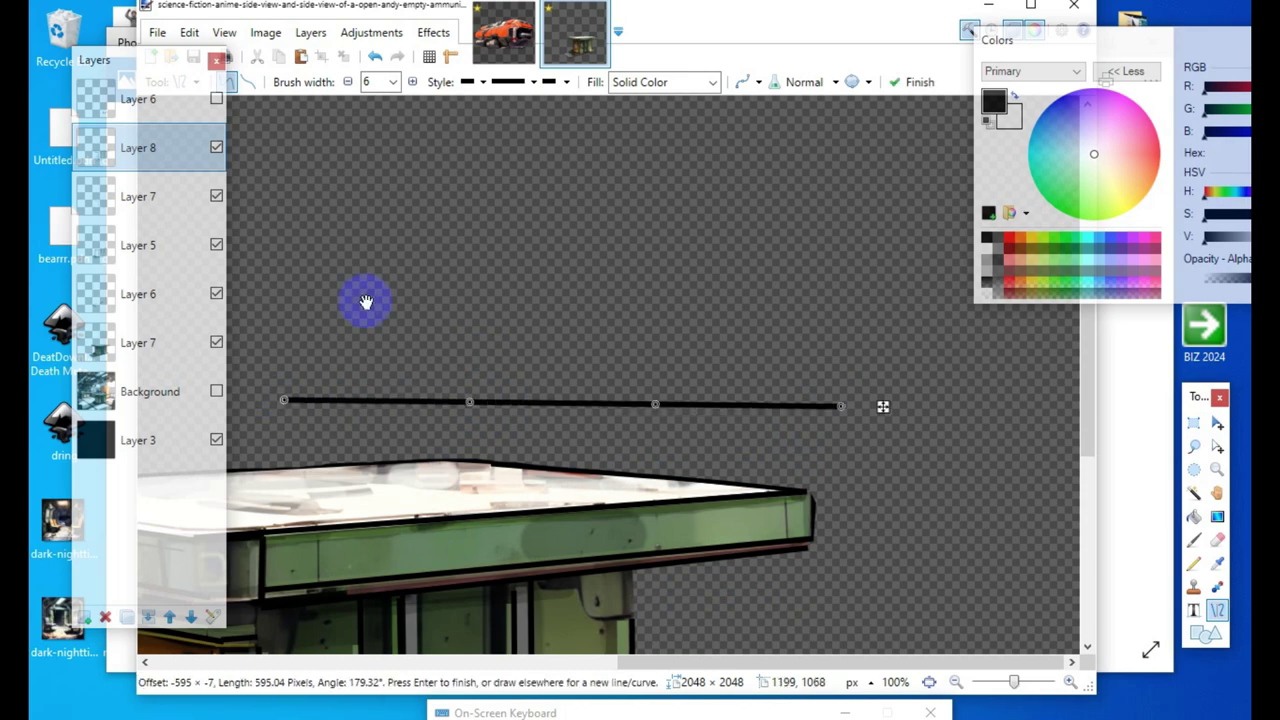
pyautogui.scroll(1, 330, 82)
pyautogui.click(375, 57)
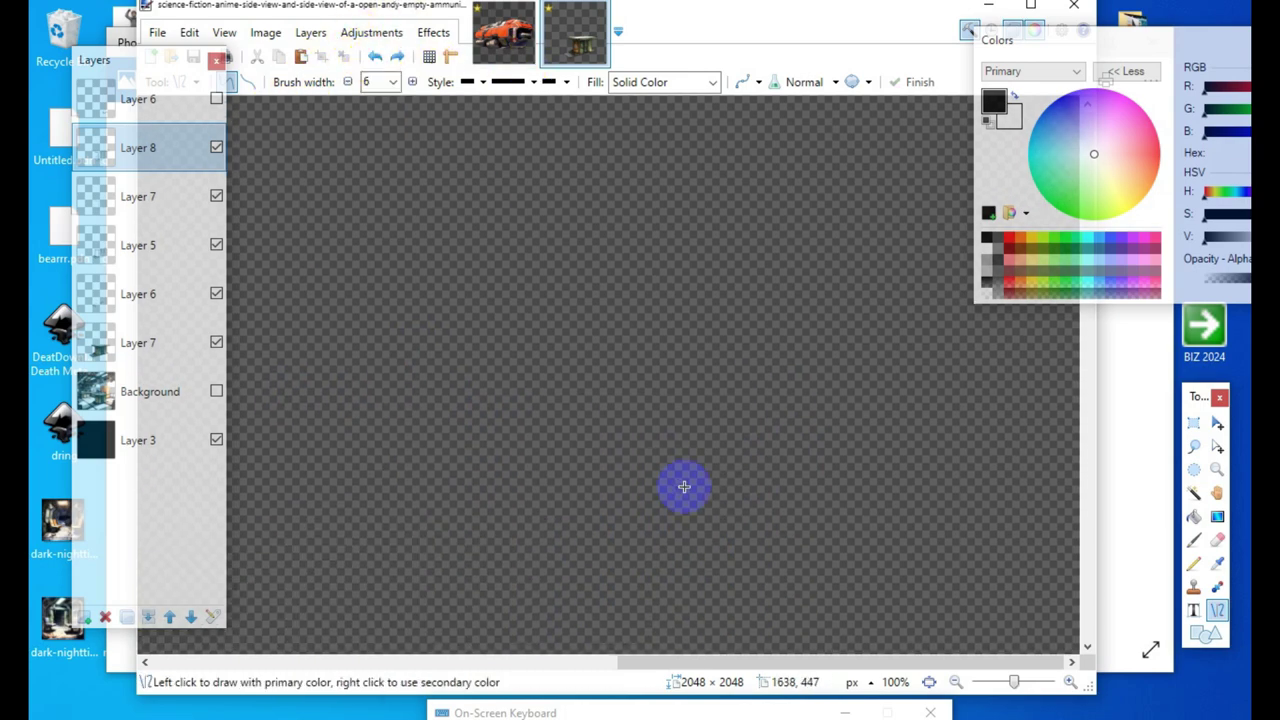
pyautogui.scroll(-5, 626, 366)
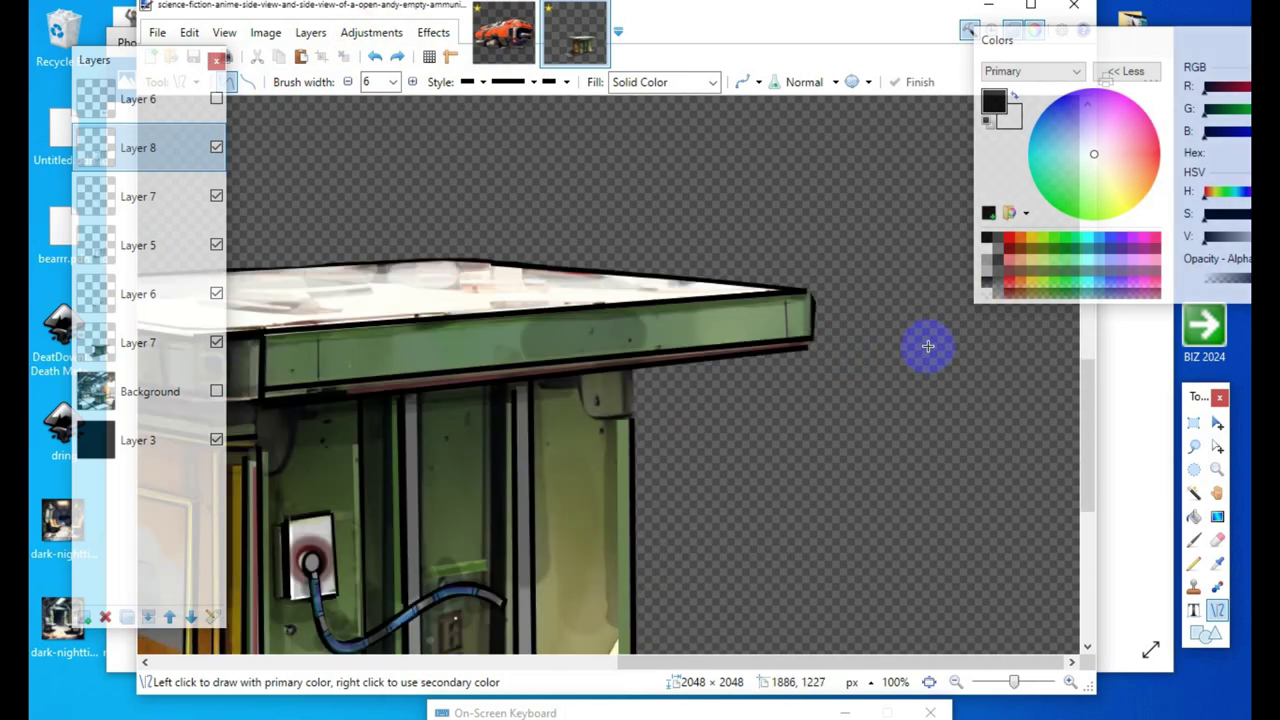
# Step: Trace the far edge of the white tabletop in black, from its back corner to the end of the longer green face
pyautogui.click(451, 258)
pyautogui.moveTo(451, 258)
pyautogui.mouseDown()
pyautogui.moveTo(808, 286)
pyautogui.moveTo(794, 286)
pyautogui.mouseUp()
pyautogui.click(549, 356)
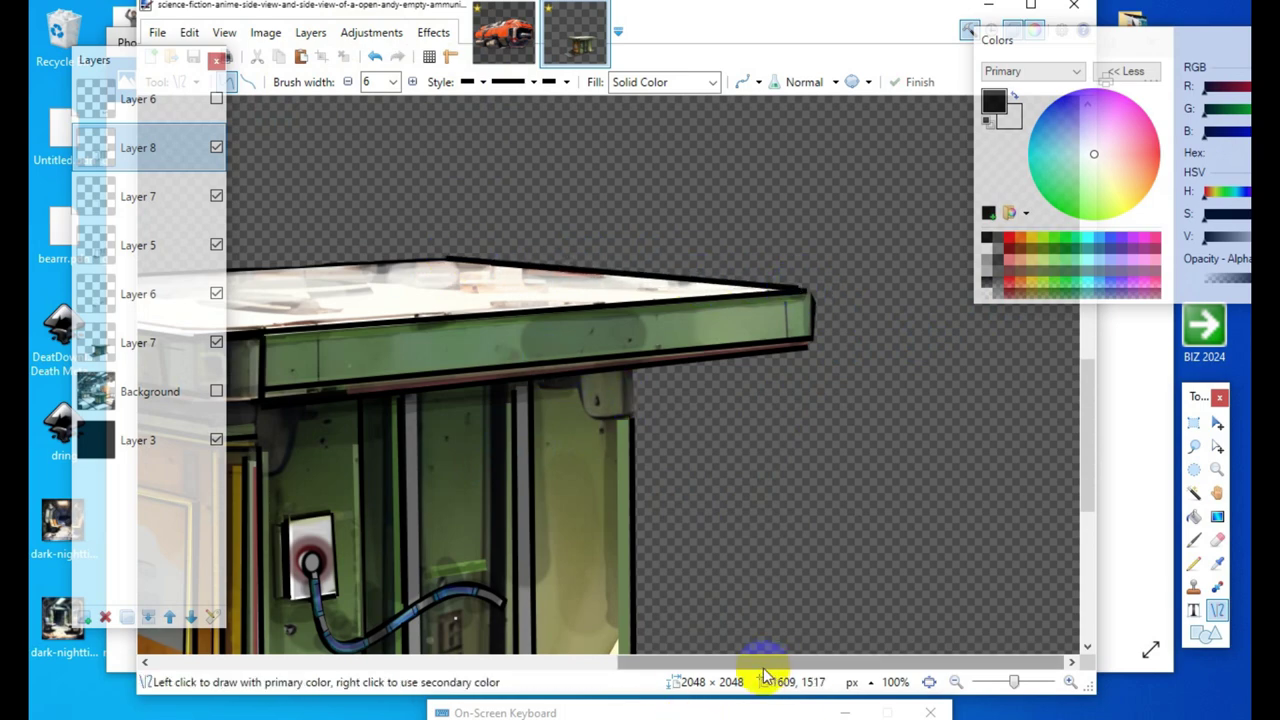
pyautogui.scroll(-4, 799, 641)
pyautogui.moveTo(783, 667); pyautogui.dragTo(481, 660)
pyautogui.scroll(3, 800, 620)
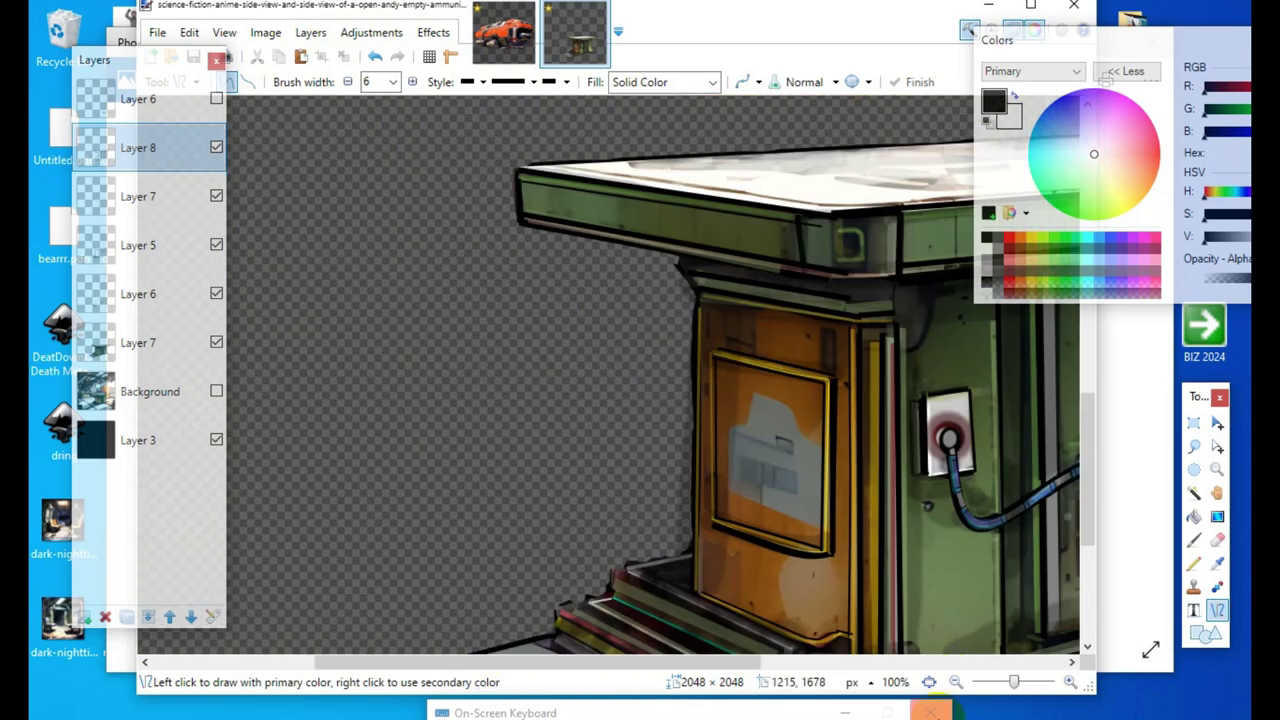
pyautogui.scroll(-5, 760, 500)
pyautogui.click(723, 474)
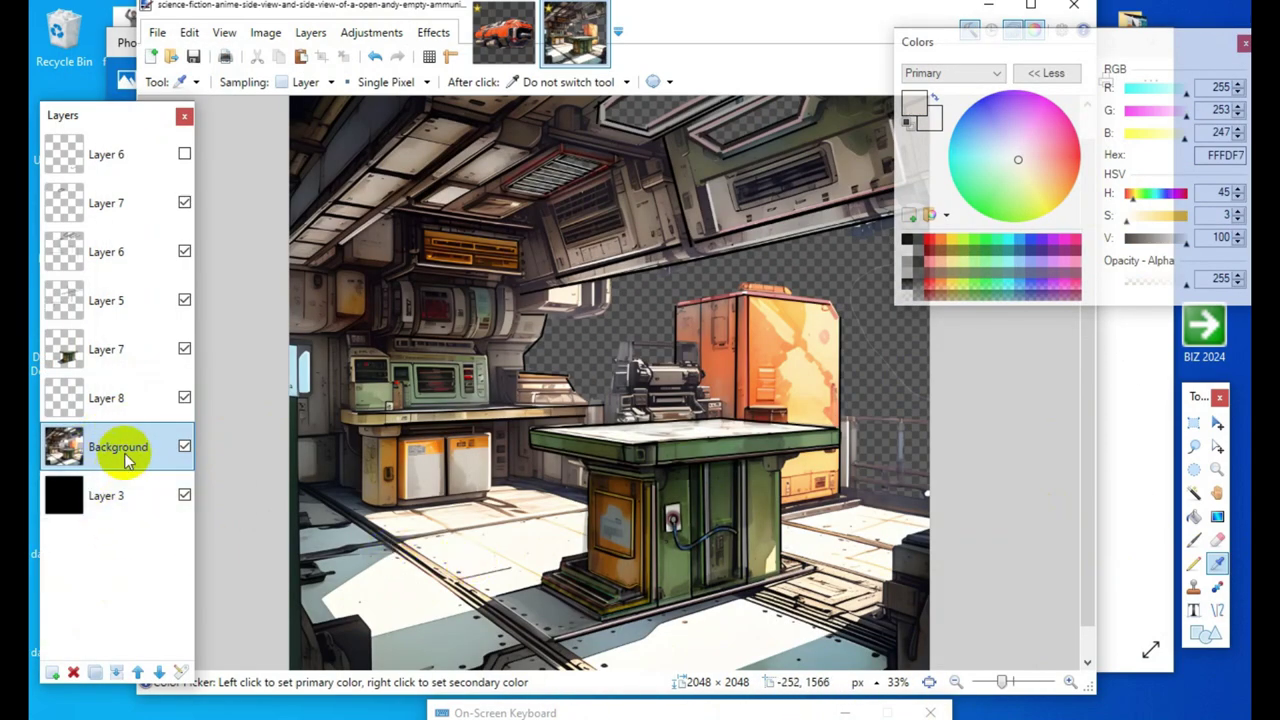
# Step: Sample the off-white floor colour FFFEF8 from the Background layer and draw a 15 px wide line across the floor on Layer 8
pyautogui.click(464, 553)
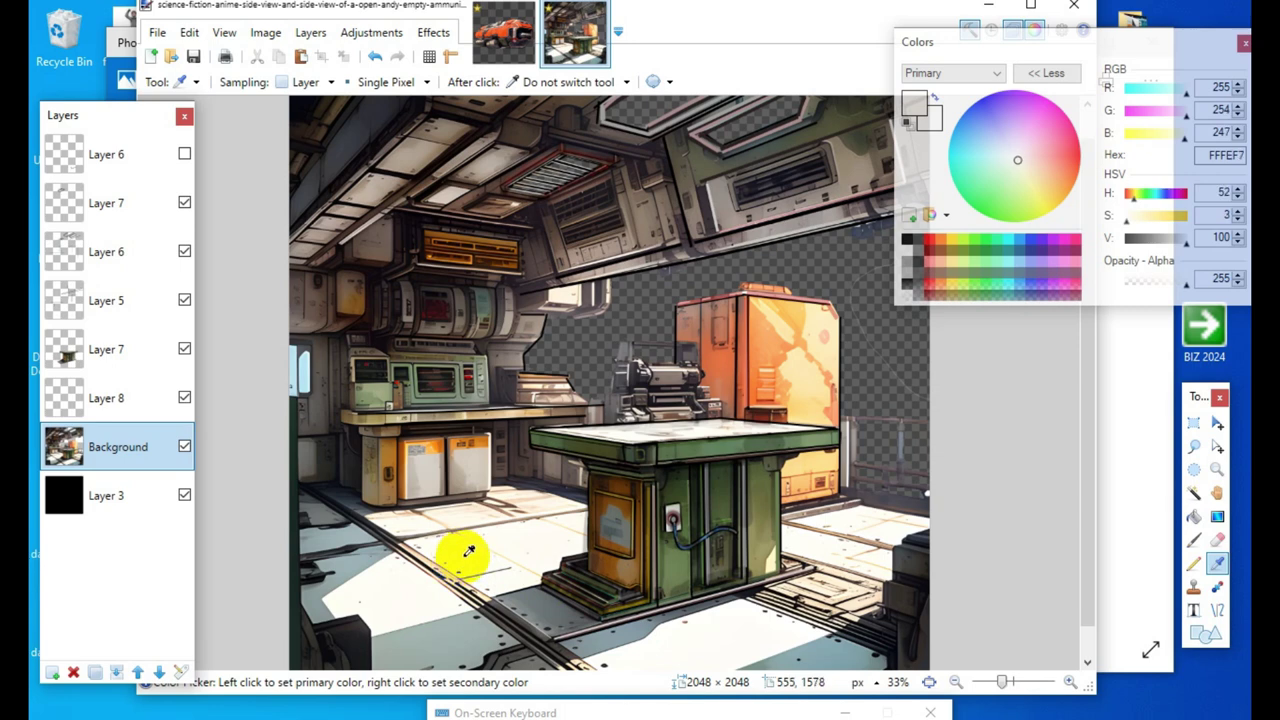
pyautogui.click(112, 402)
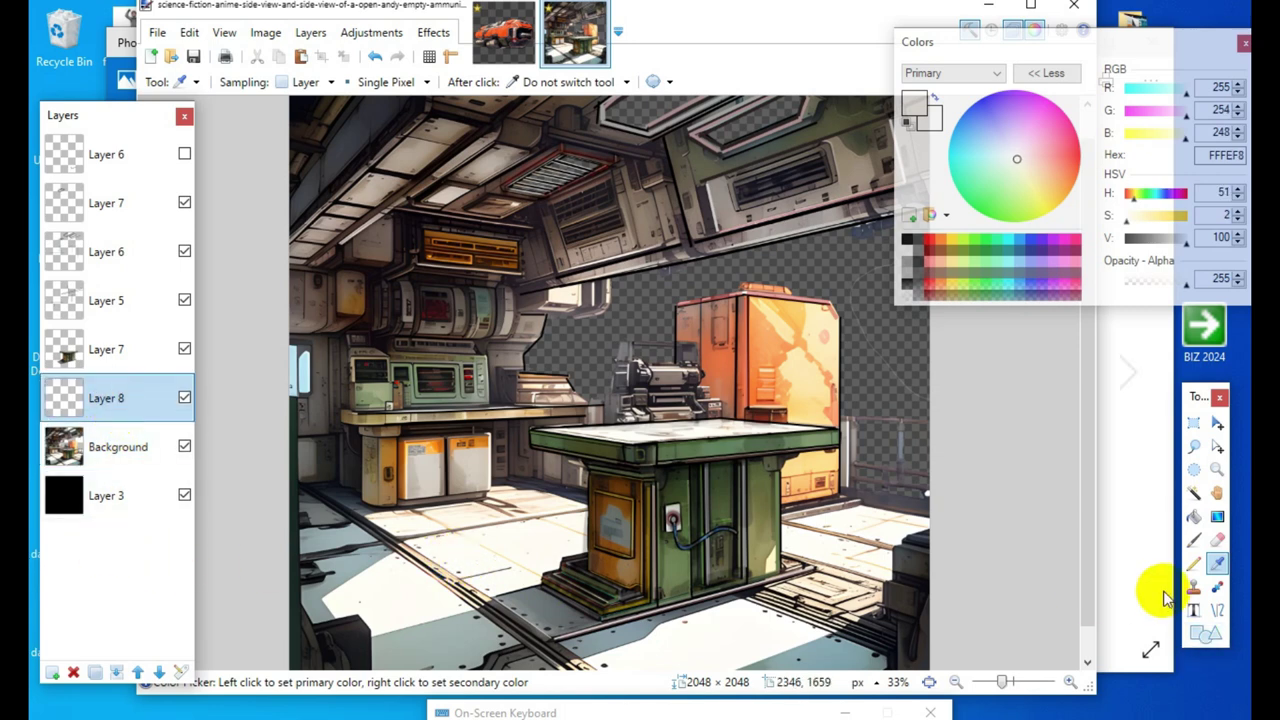
pyautogui.click(1217, 609)
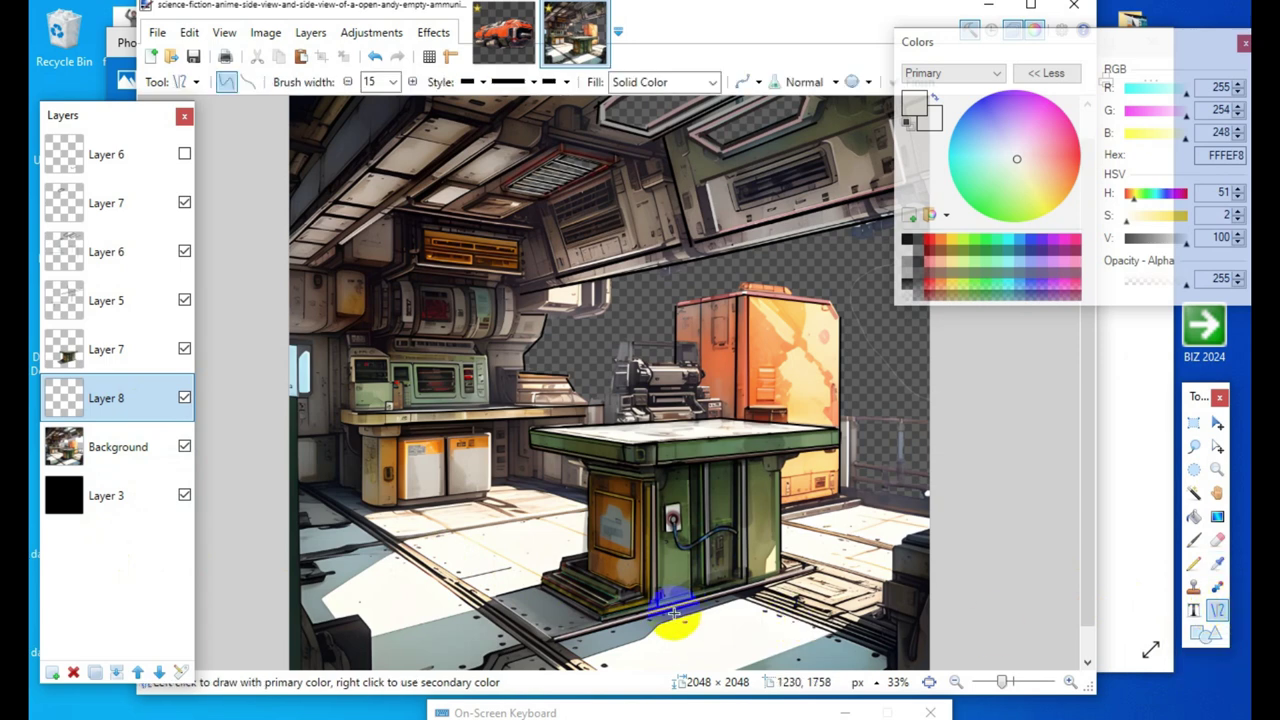
pyautogui.click(536, 523)
pyautogui.moveTo(536, 523); pyautogui.dragTo(781, 619)
pyautogui.press('Return')
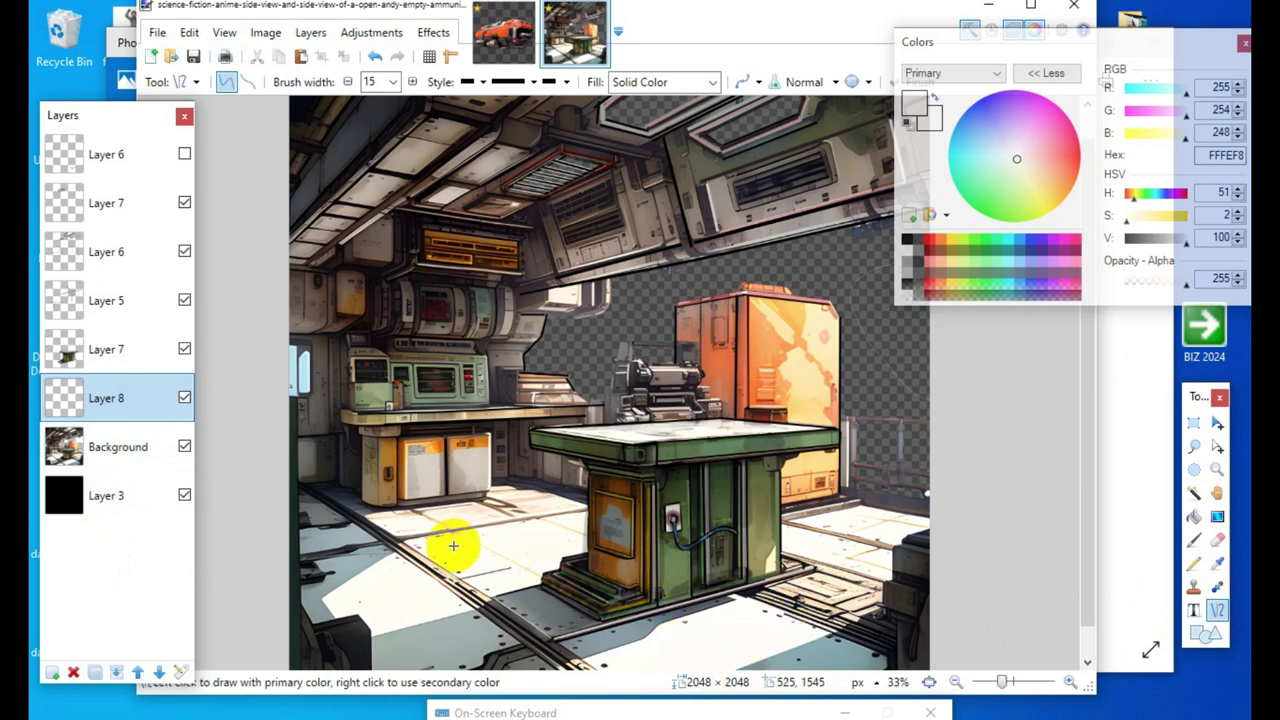
# Step: Draw an off-white line about 692 px long diagonally across the floor, passing behind the cabinet's stepped base
pyautogui.moveTo(471, 531)
pyautogui.mouseDown()
pyautogui.moveTo(666, 646)
pyautogui.moveTo(646, 580)
pyautogui.moveTo(657, 641)
pyautogui.mouseUp()
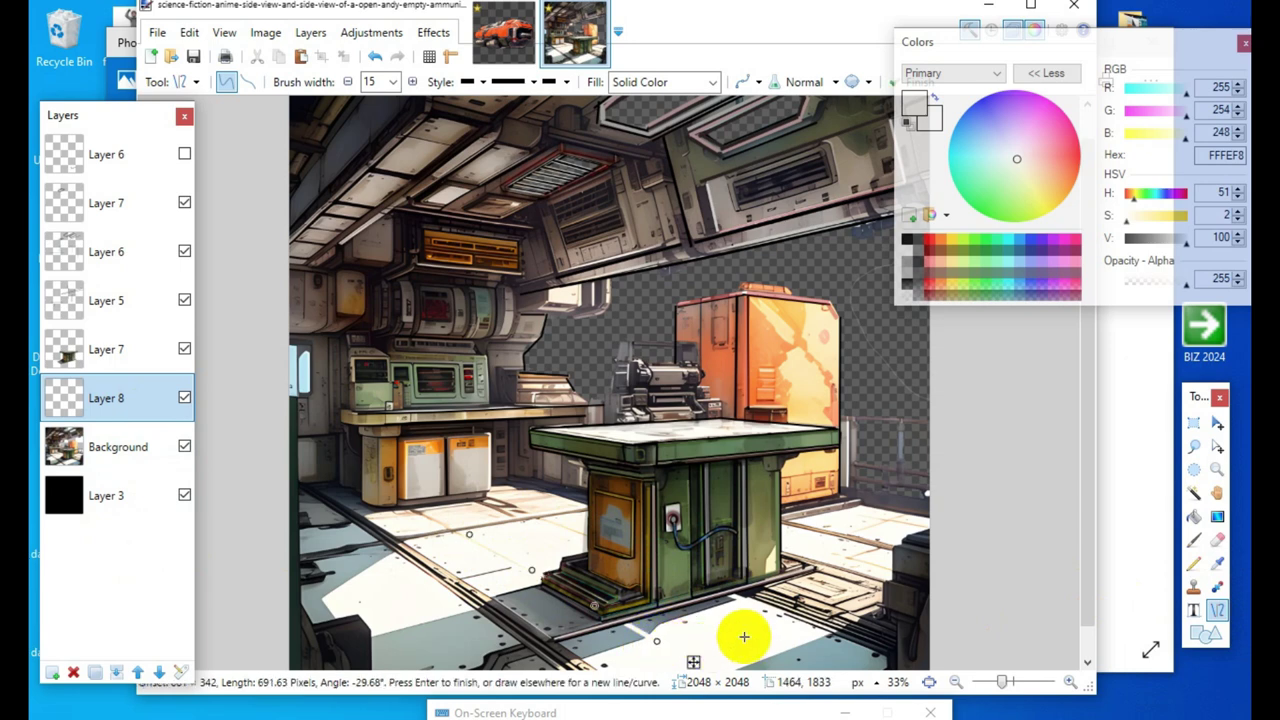
pyautogui.press('Return')
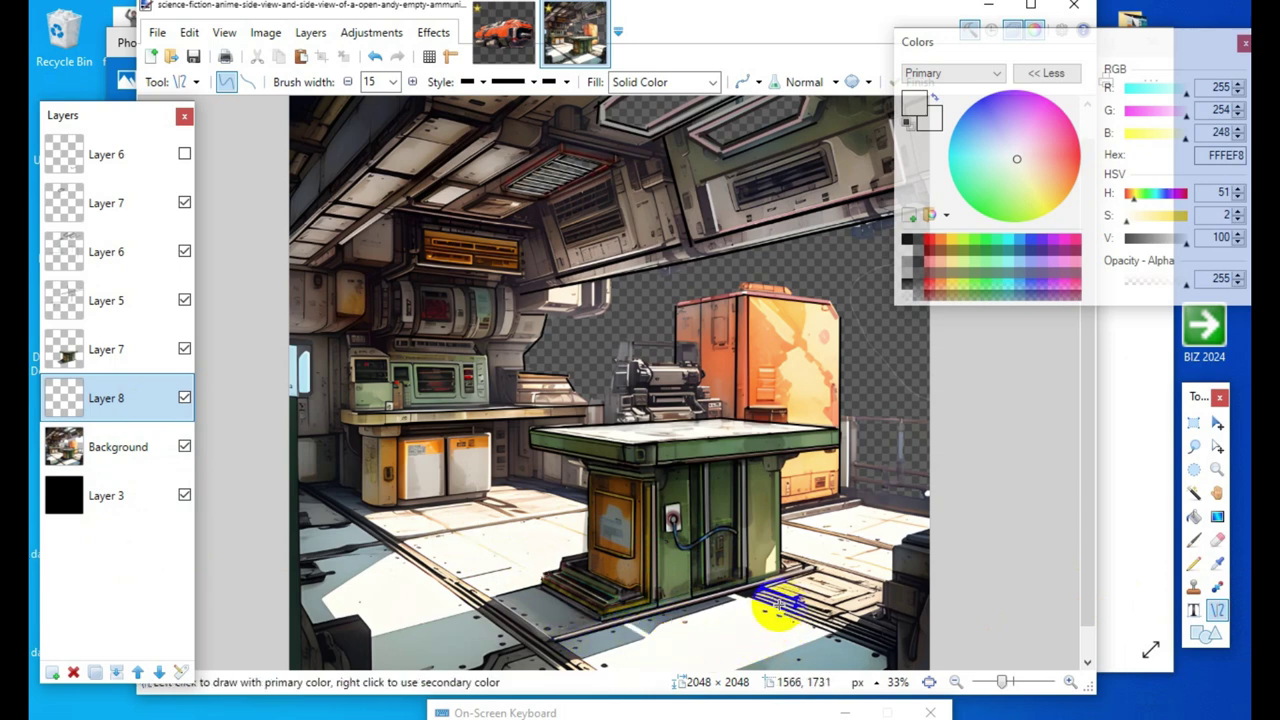
pyautogui.click(749, 606)
pyautogui.click(687, 590)
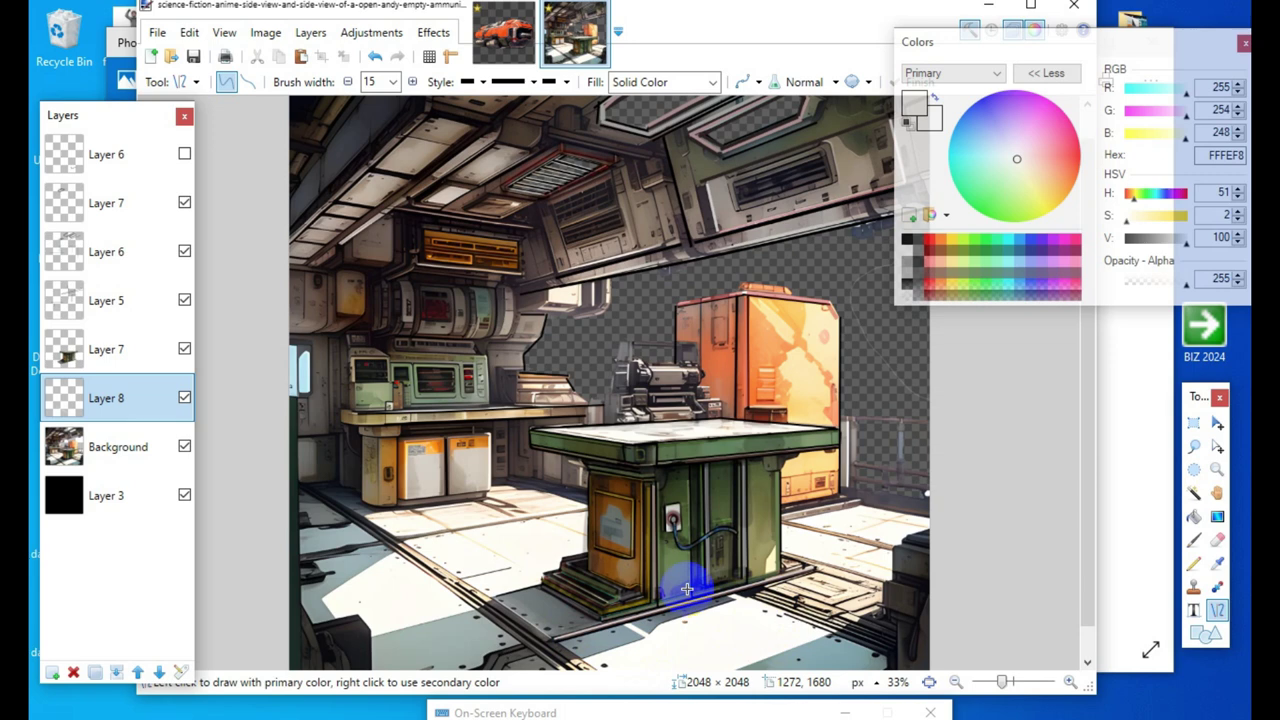
pyautogui.click(860, 633)
pyautogui.click(367, 550)
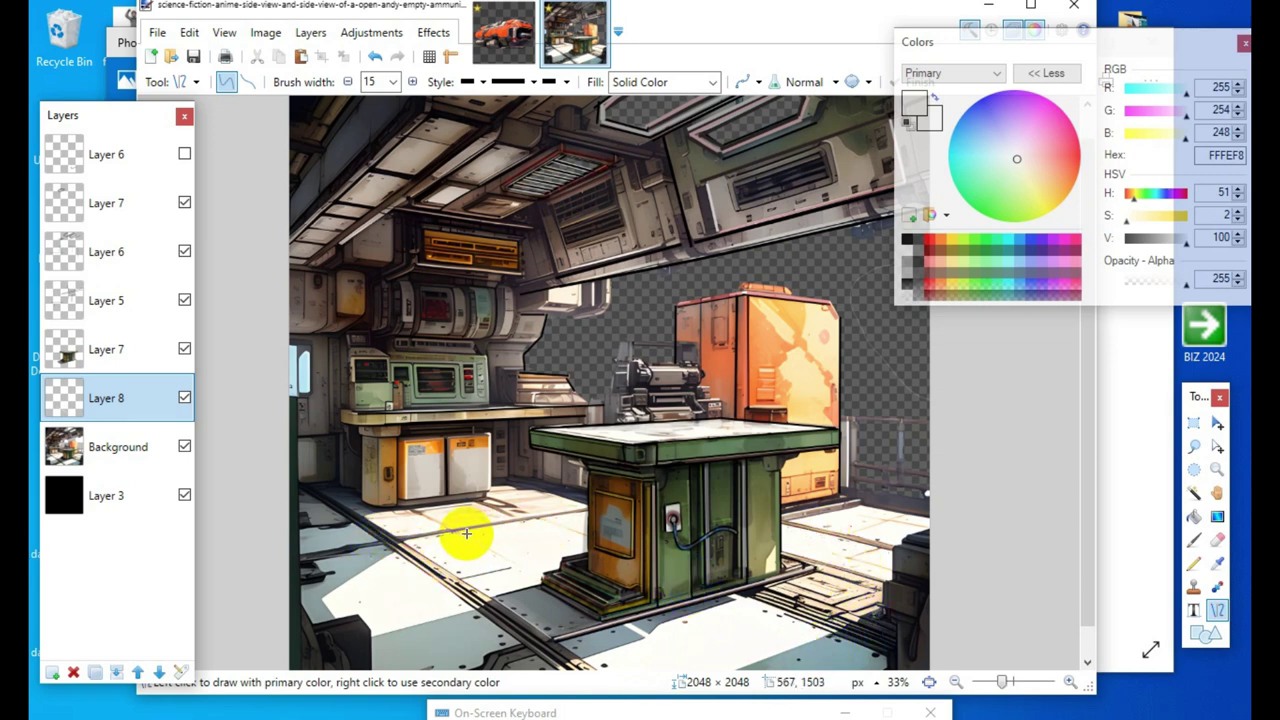
# Step: Draw further off-white floor lines around the green cabinet, about 748 px and 575 px long, plus one past its stepped base
pyautogui.moveTo(466, 534); pyautogui.dragTo(697, 498)
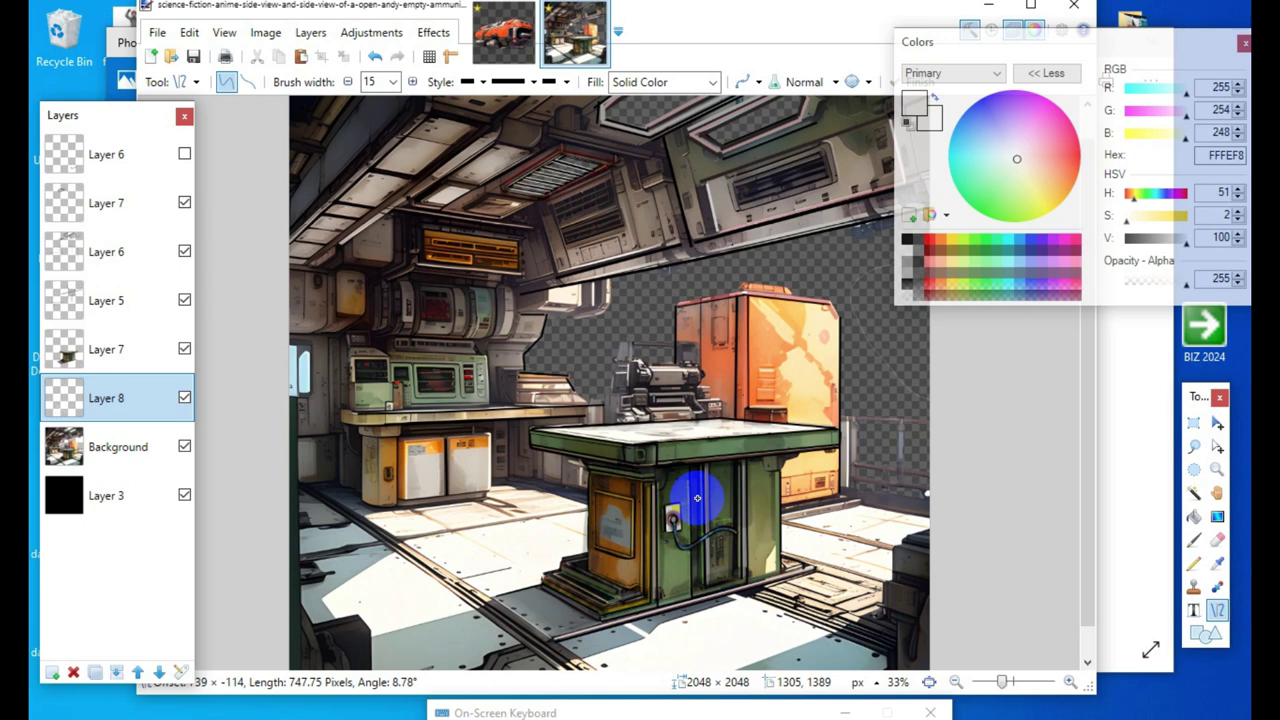
pyautogui.moveTo(697, 498)
pyautogui.mouseDown()
pyautogui.moveTo(685, 500)
pyautogui.moveTo(734, 528)
pyautogui.moveTo(851, 547)
pyautogui.mouseUp()
pyautogui.press('Return')
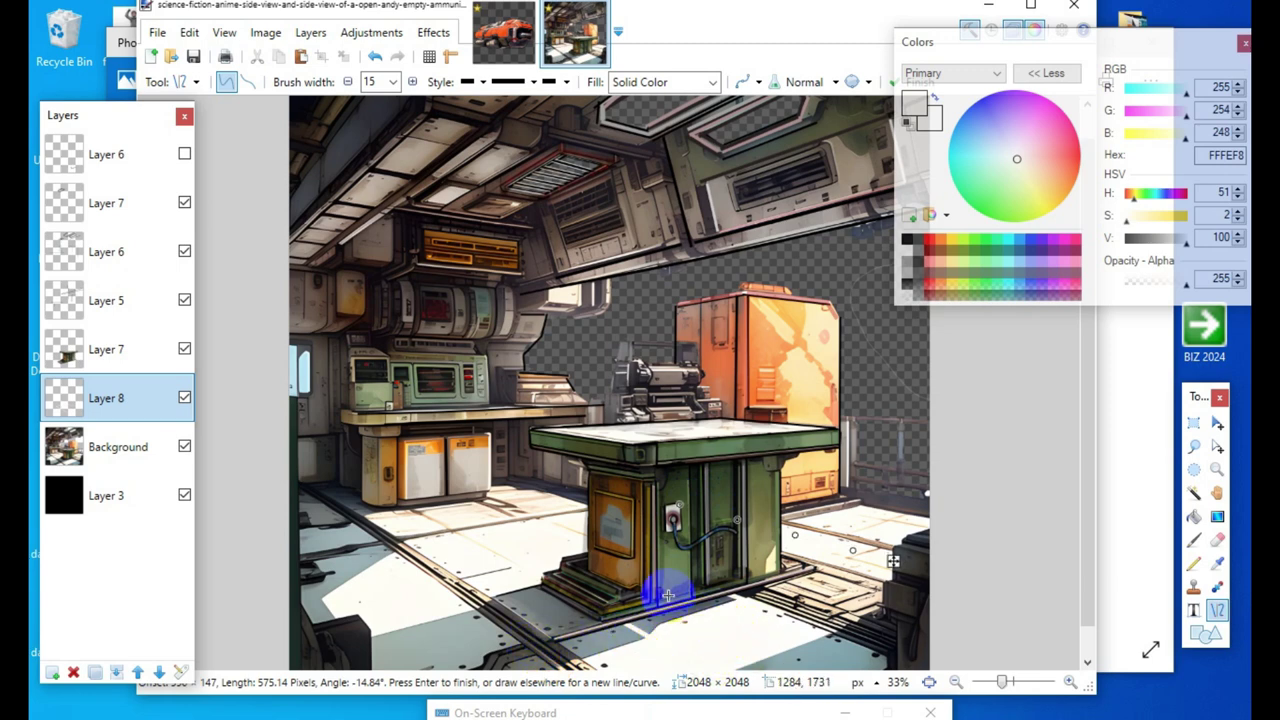
pyautogui.moveTo(501, 556); pyautogui.dragTo(646, 638)
pyautogui.click(720, 629)
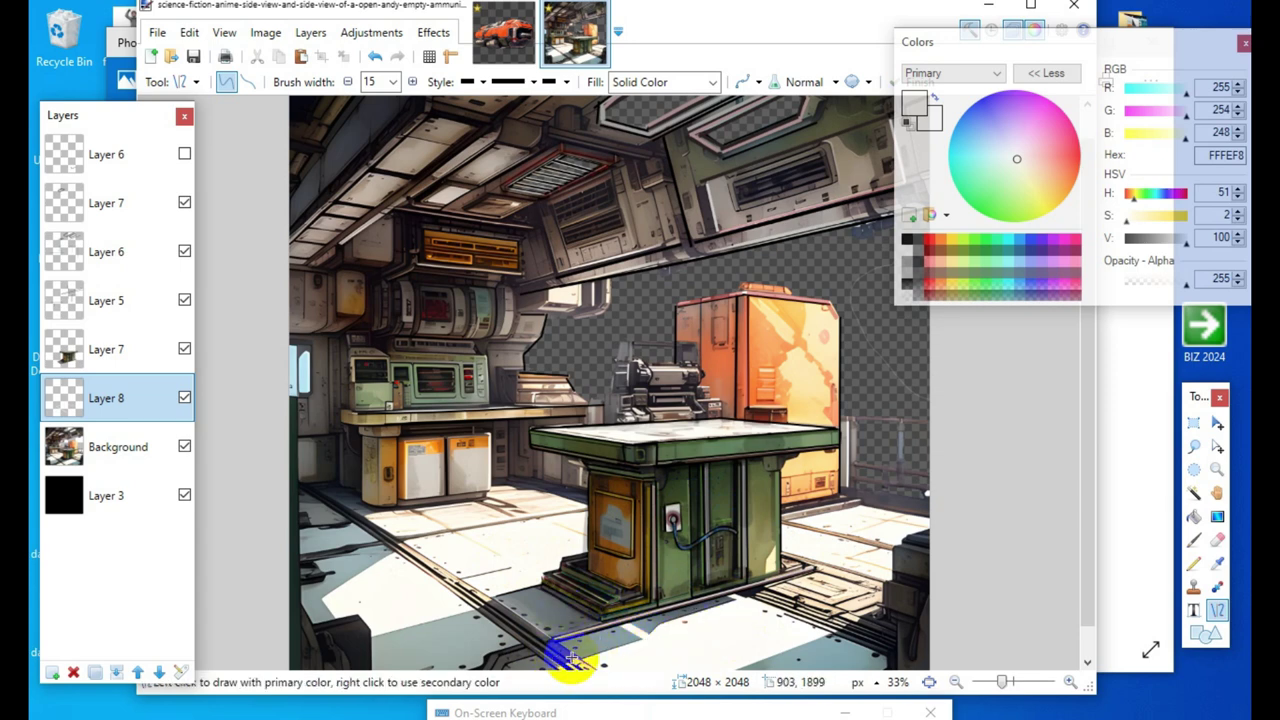
# Step: Copy a 670 × 808 px rectangle enclosing the orange cabinet from the Background layer
pyautogui.click(125, 448)
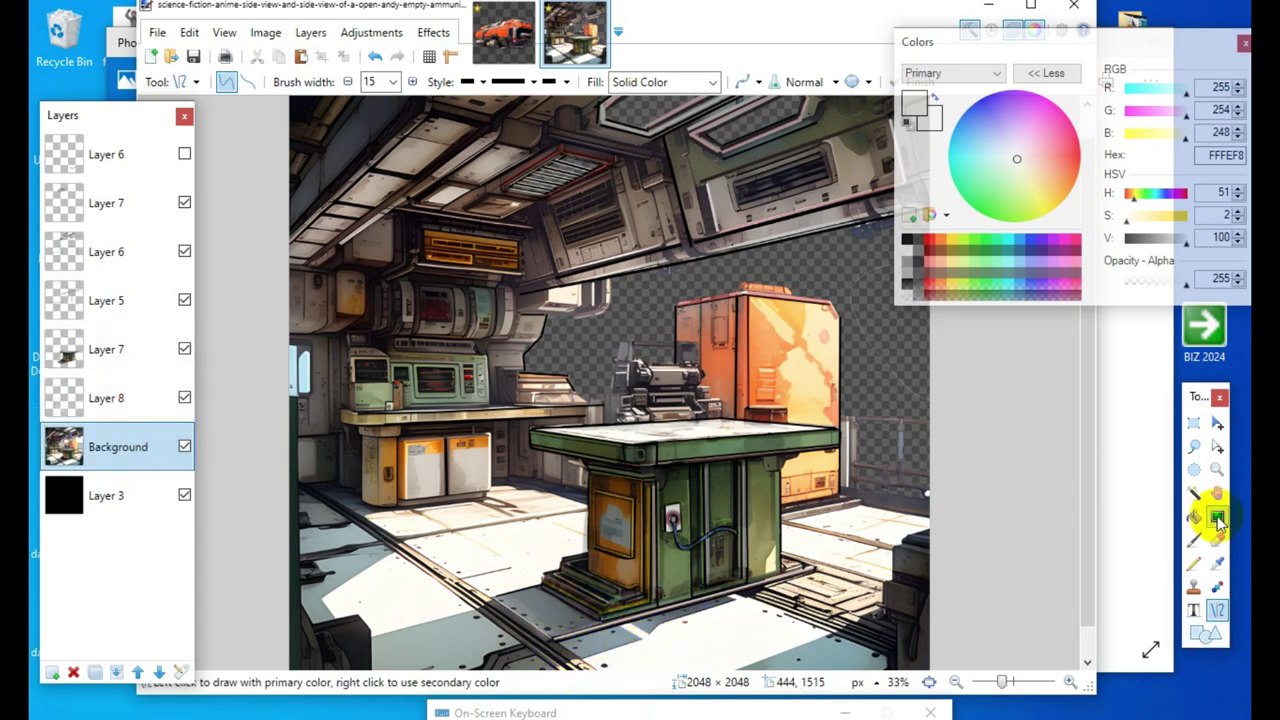
pyautogui.click(1193, 422)
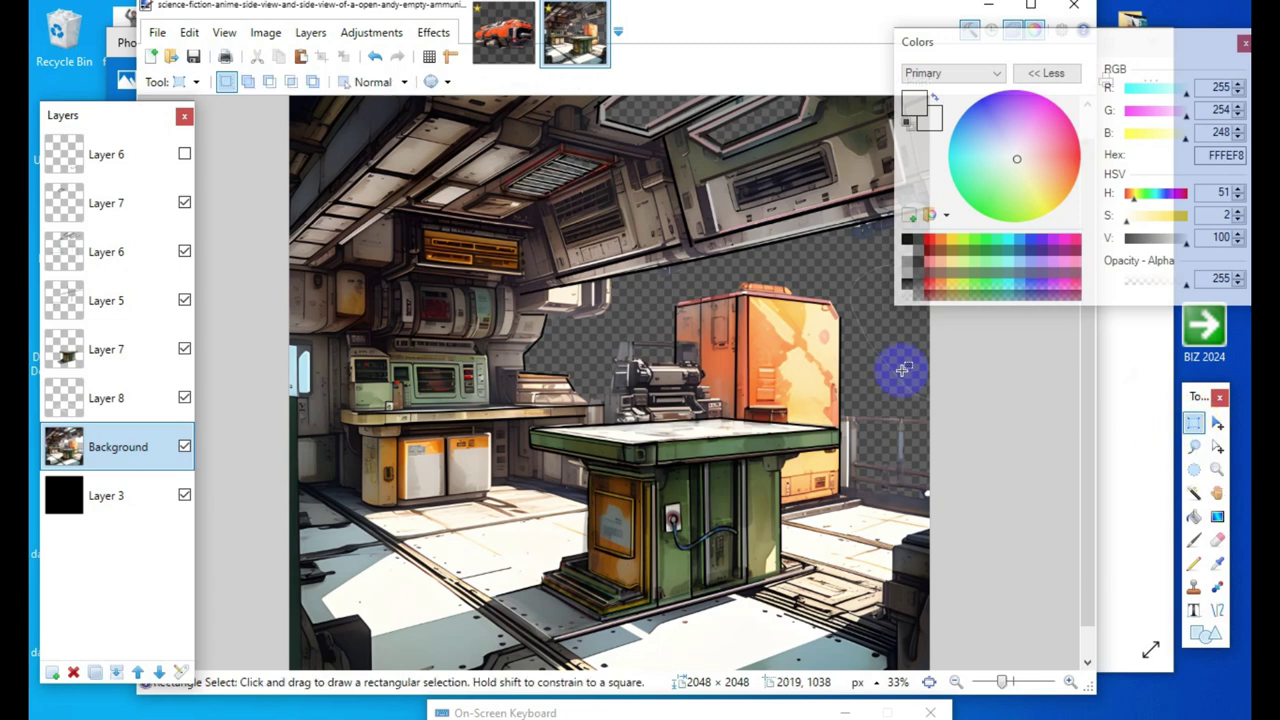
pyautogui.moveTo(662, 276); pyautogui.dragTo(869, 527)
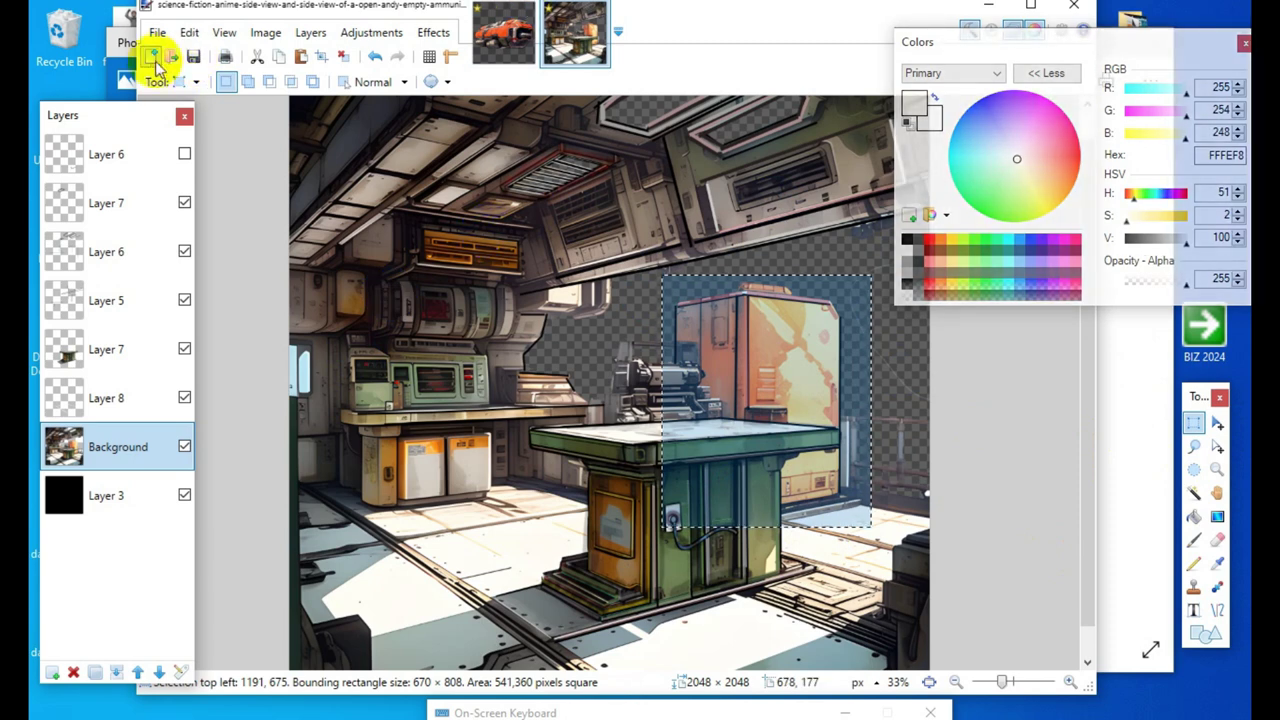
pyautogui.click(189, 33)
pyautogui.click(216, 123)
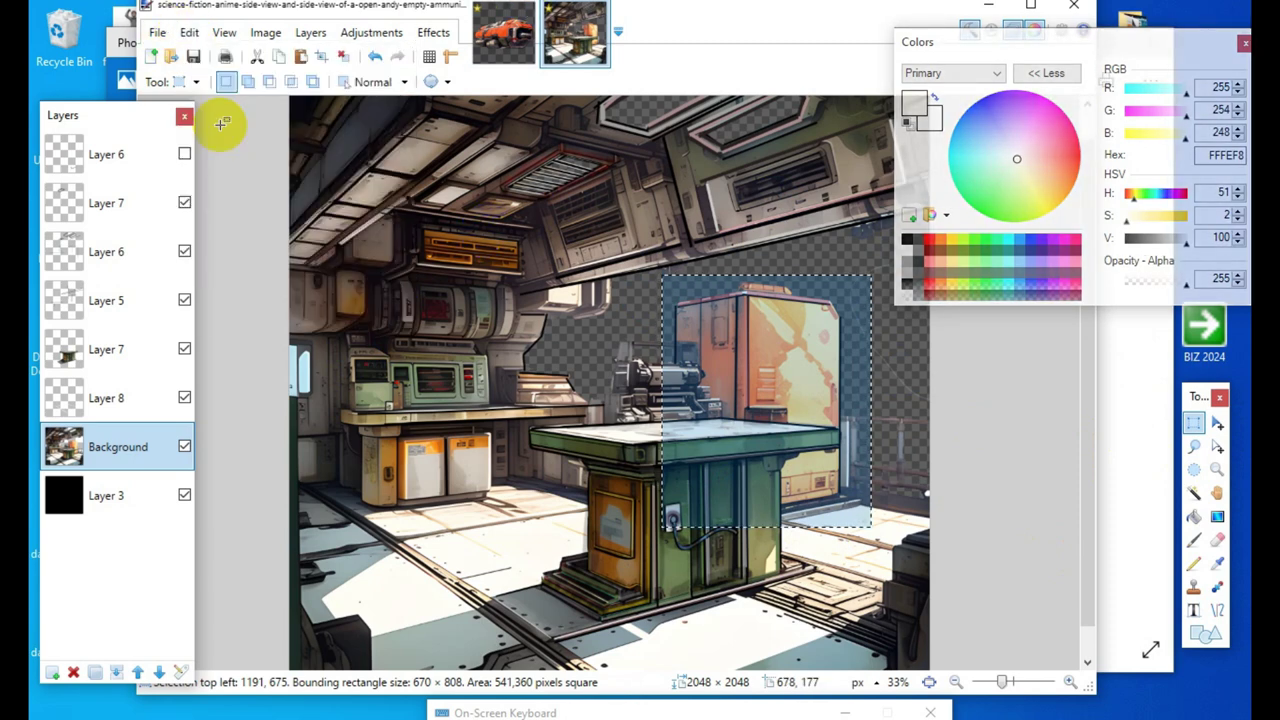
# Step: Add a new layer above Background, paste the copied orange cabinet area in place and deselect it
pyautogui.click(52, 672)
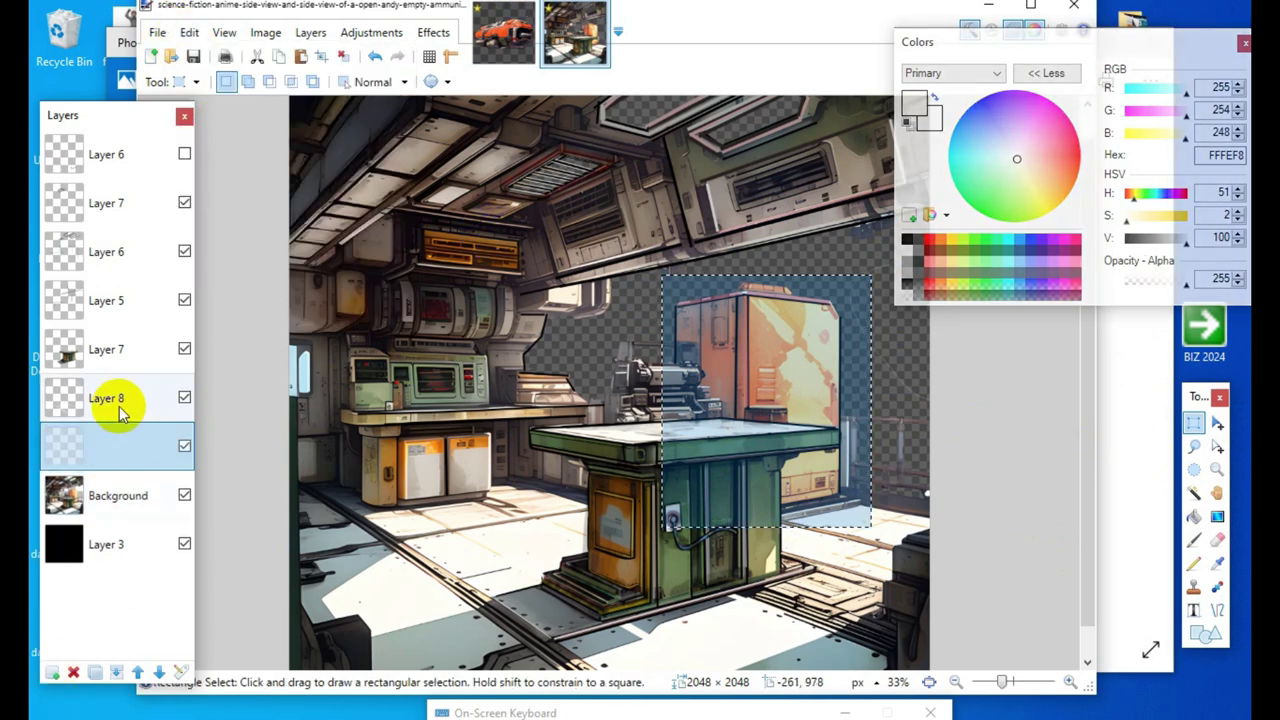
pyautogui.click(189, 33)
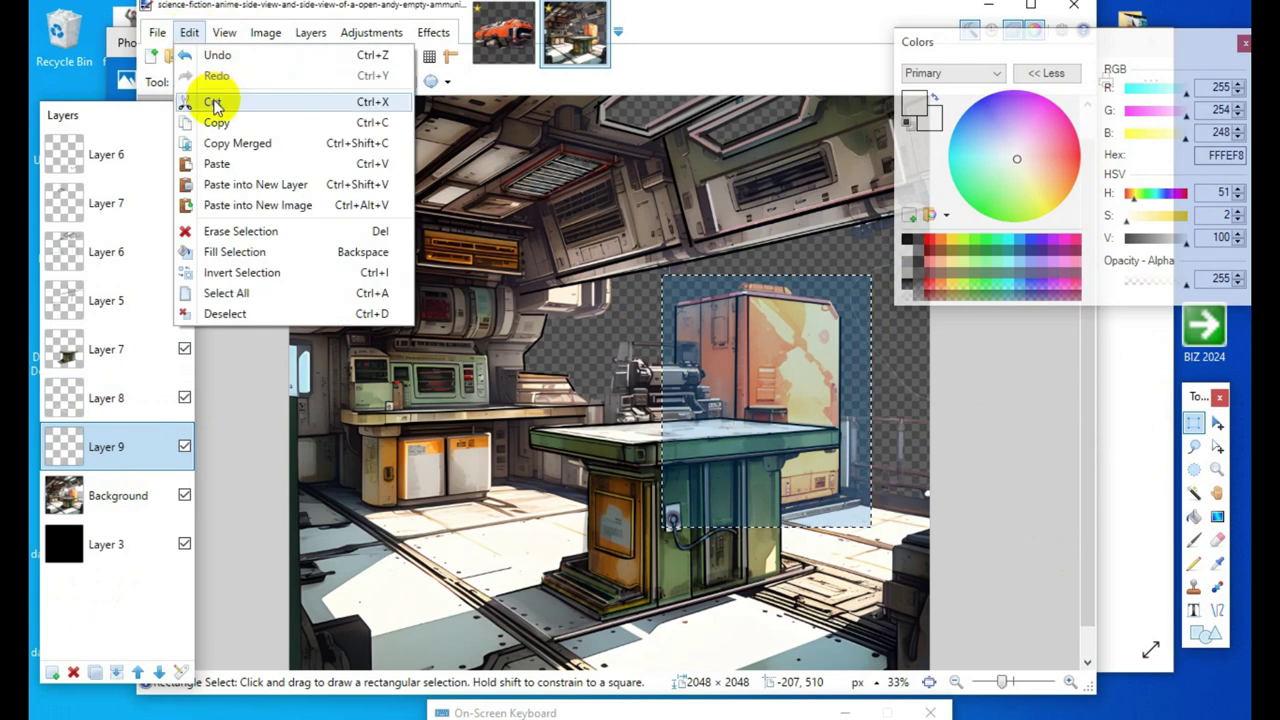
pyautogui.click(237, 165)
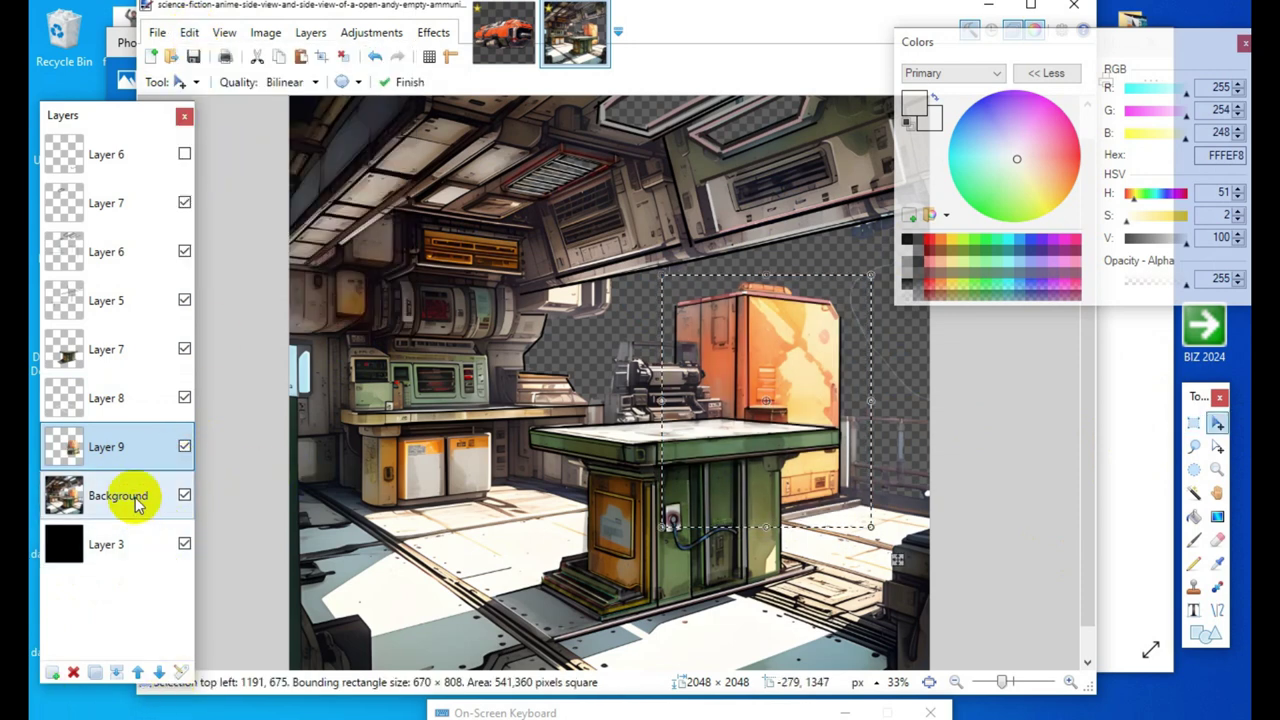
pyautogui.click(531, 551)
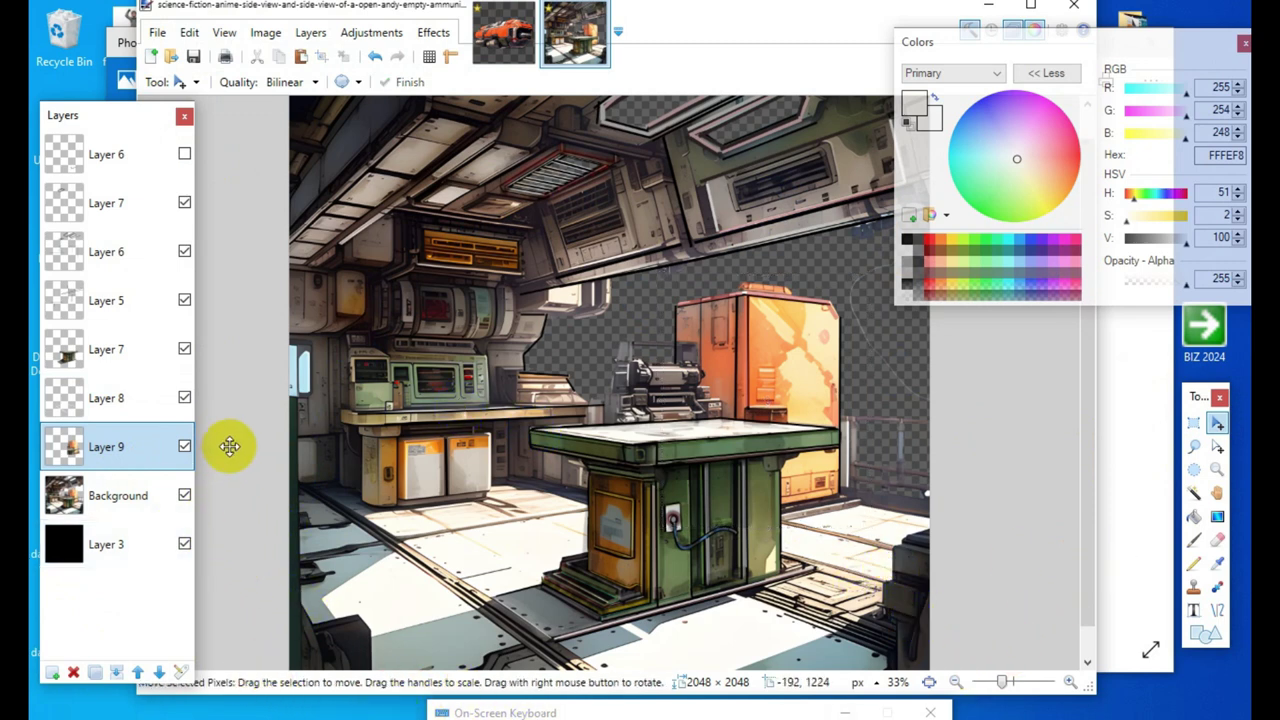
# Step: Set the opacity of Layer 9, which holds the orange cabinet copy, to 165
pyautogui.click(138, 492)
pyautogui.doubleClick(139, 450)
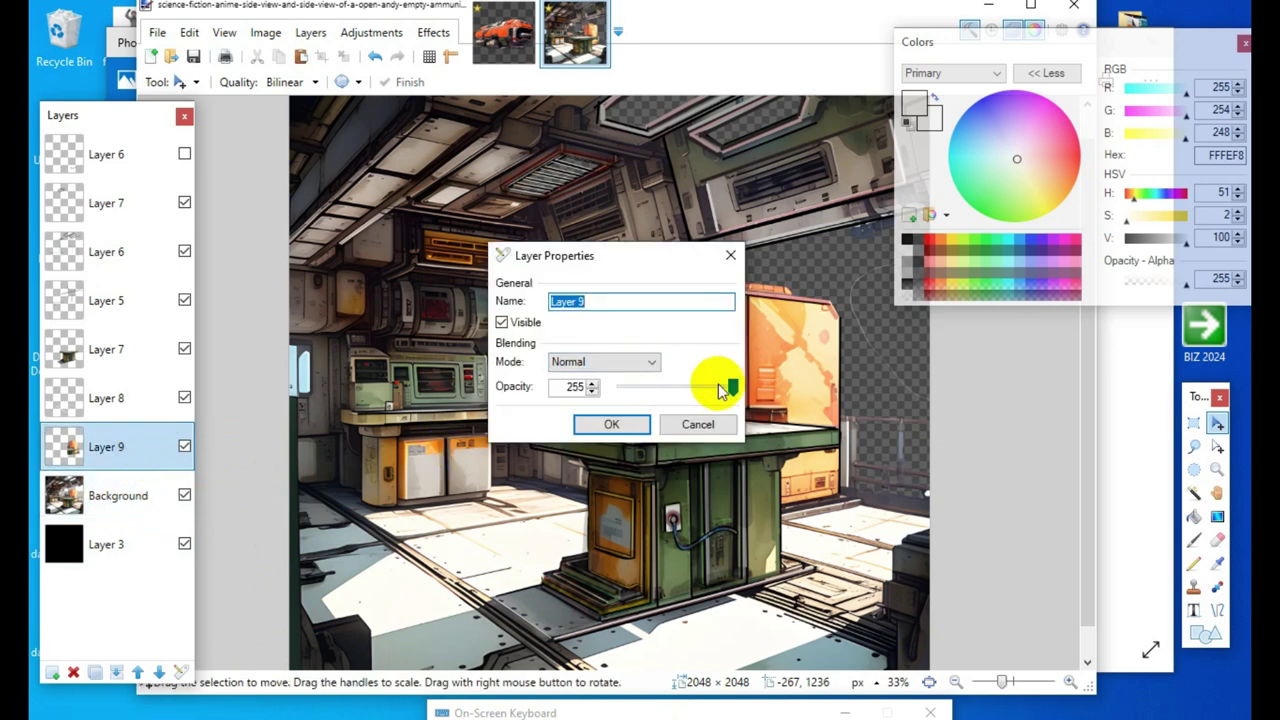
pyautogui.click(728, 388)
pyautogui.moveTo(728, 388); pyautogui.dragTo(689, 393)
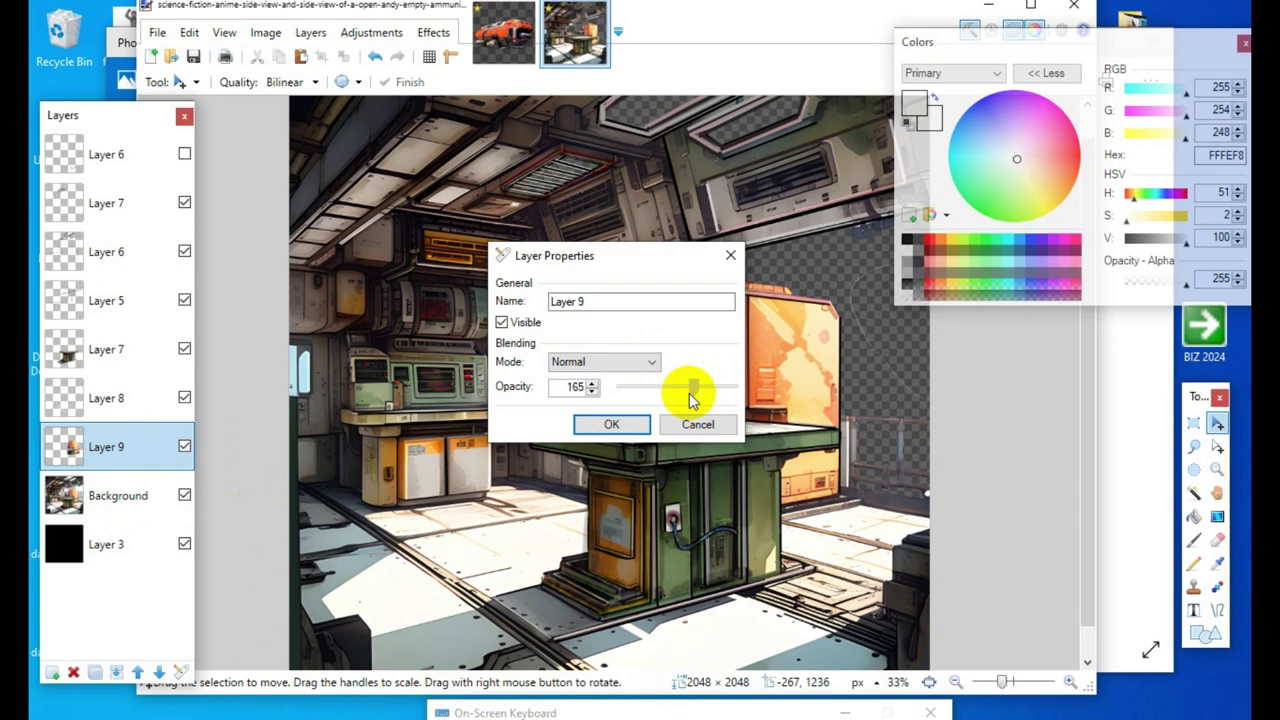
pyautogui.click(613, 424)
# Step: Make Background the active layer and set the Eraser's brush width to 125
pyautogui.click(100, 495)
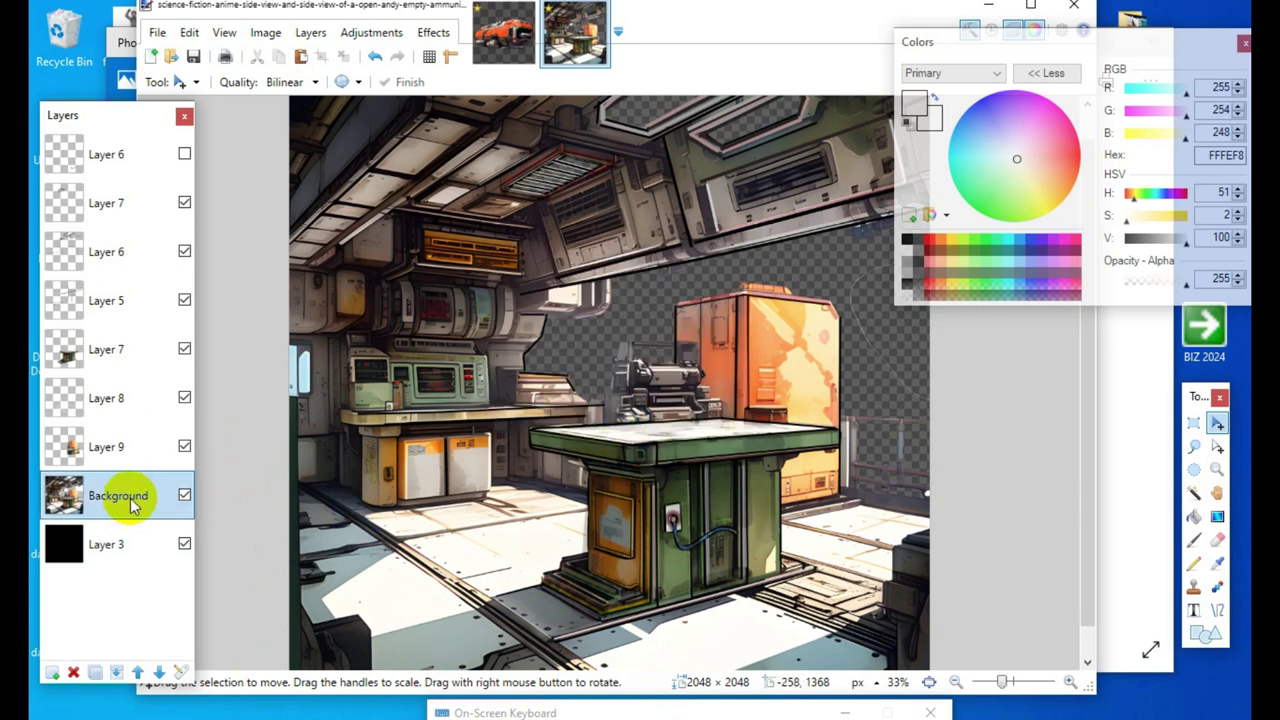
pyautogui.click(1217, 540)
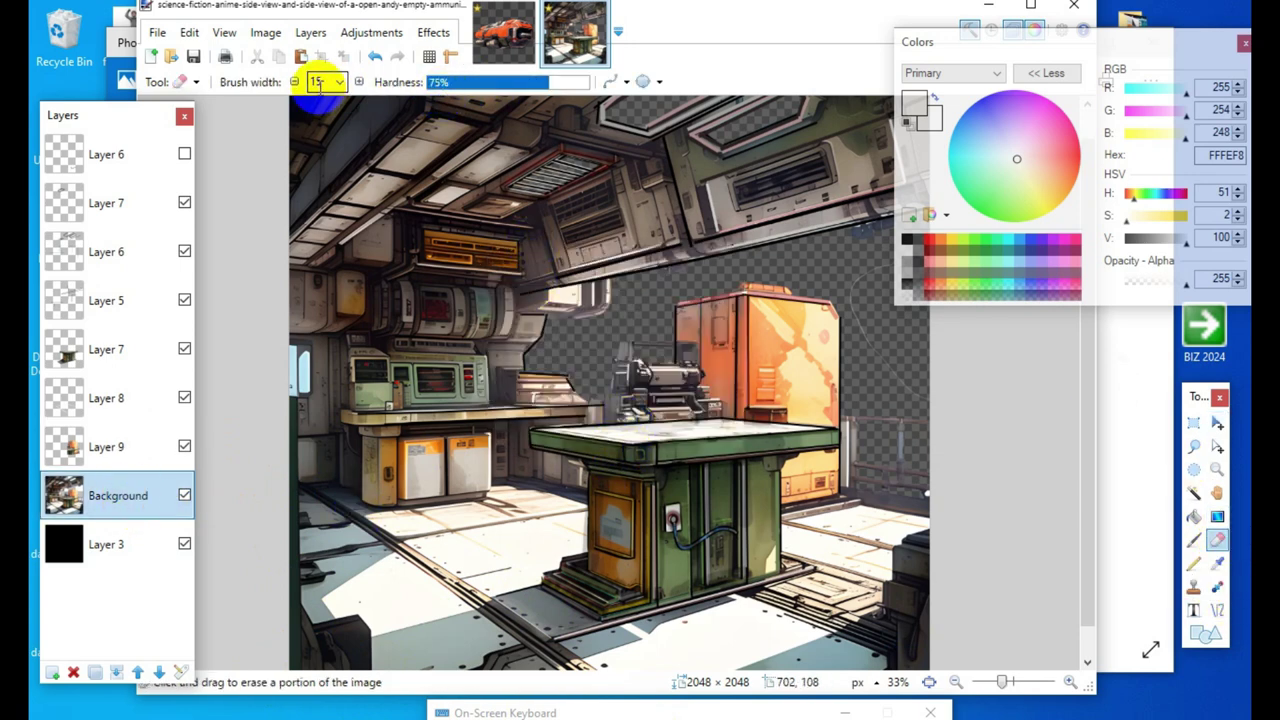
pyautogui.click(343, 82)
pyautogui.click(310, 352)
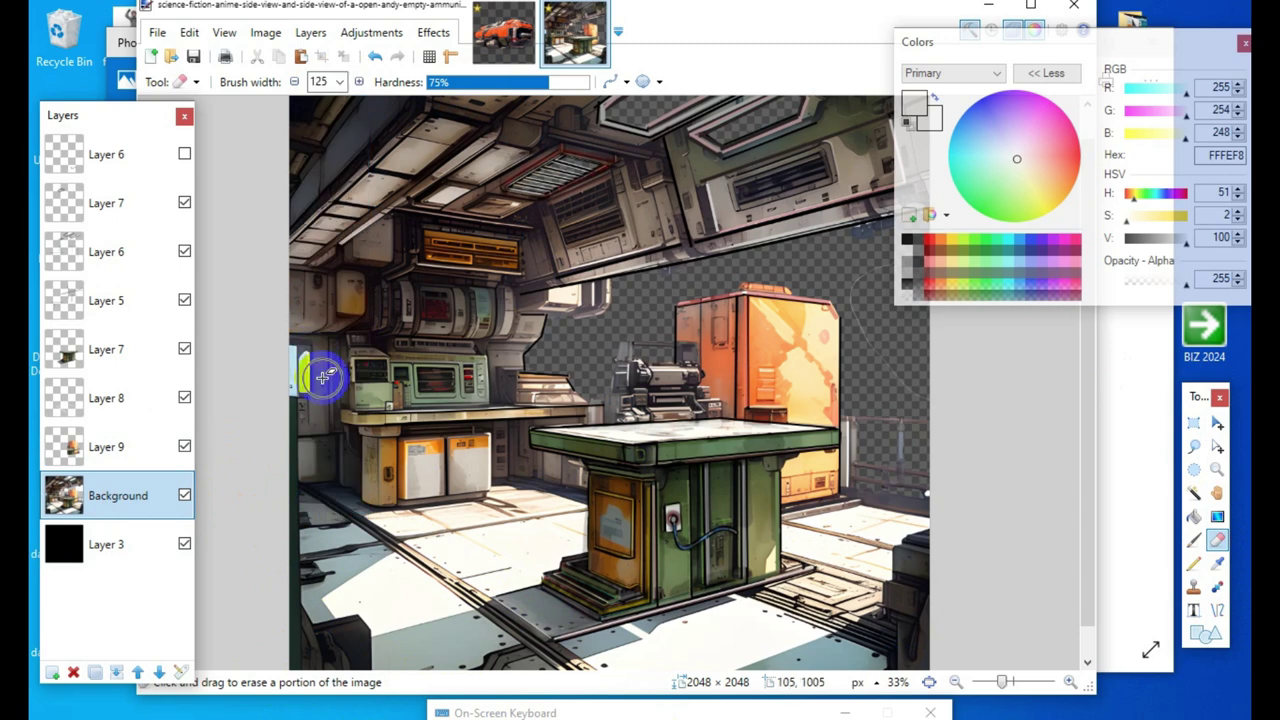
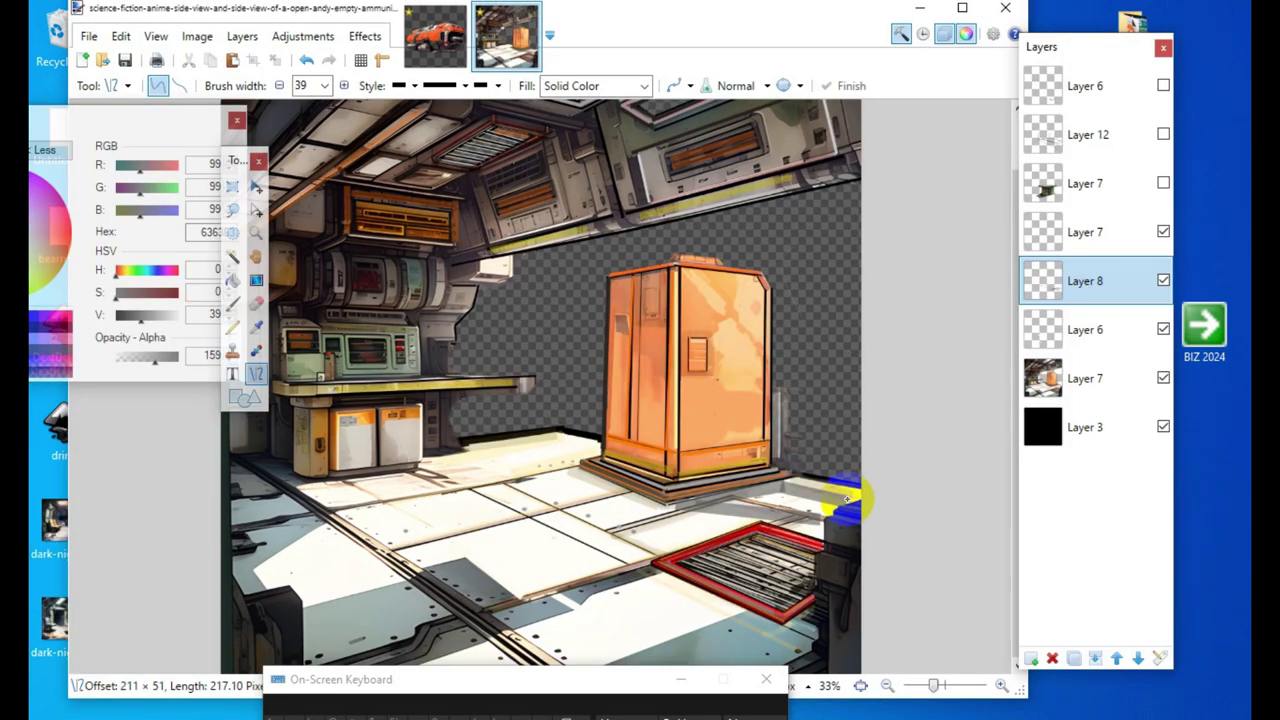
# Step: Draw semi-transparent grey shadow lines about 217 px and 83 px long on the floor between the orange cabinet and the red-framed grate
pyautogui.moveTo(851, 503); pyautogui.dragTo(850, 500)
pyautogui.click(704, 515)
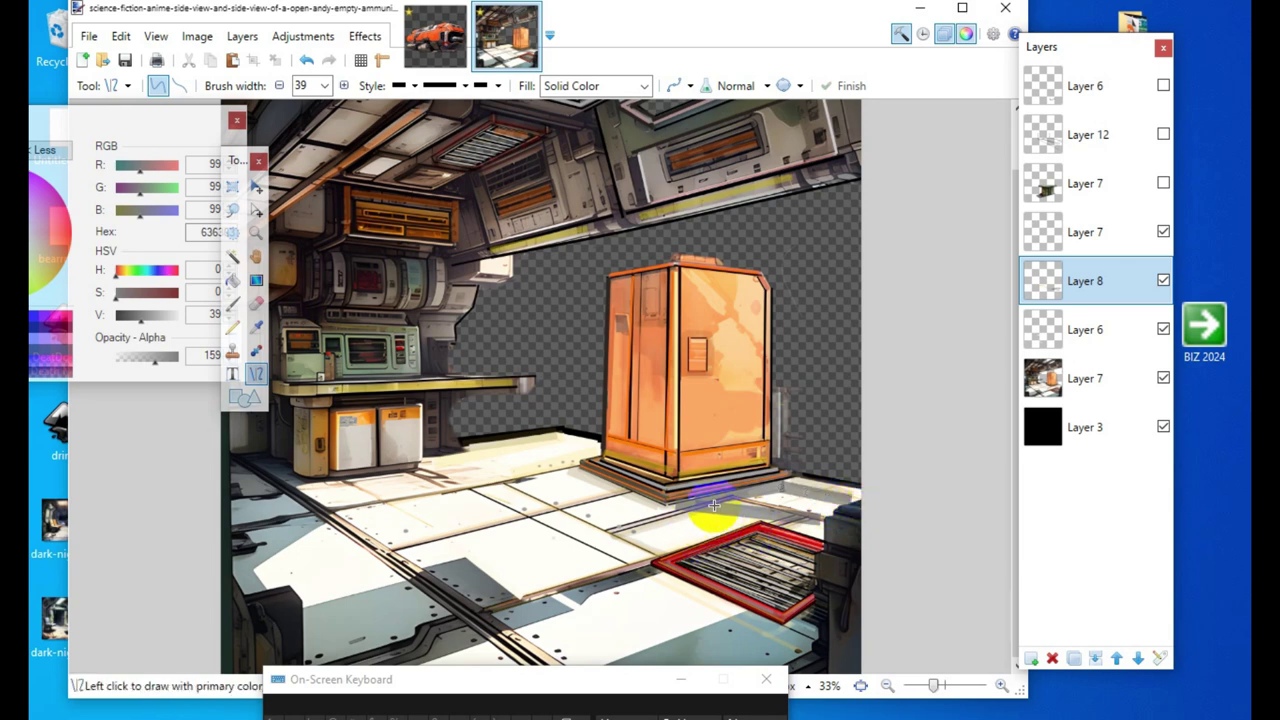
pyautogui.moveTo(715, 506)
pyautogui.mouseDown()
pyautogui.moveTo(788, 488)
pyautogui.moveTo(803, 501)
pyautogui.moveTo(787, 504)
pyautogui.moveTo(814, 499)
pyautogui.moveTo(821, 512)
pyautogui.moveTo(755, 527)
pyautogui.mouseUp()
pyautogui.click(643, 606)
pyautogui.click(557, 553)
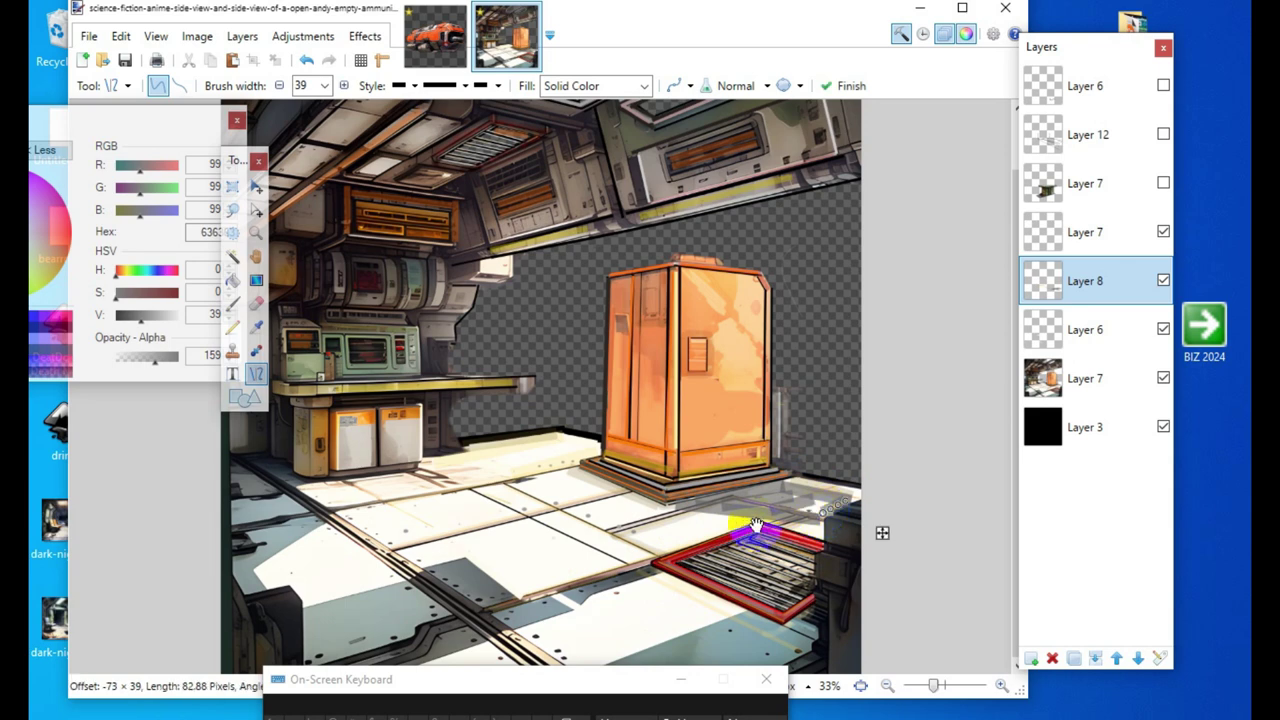
# Step: Extend the grey floor shadow with a short line about 84 px long just above the red-framed grate
pyautogui.click(646, 524)
pyautogui.moveTo(844, 496)
pyautogui.mouseDown()
pyautogui.moveTo(795, 512)
pyautogui.moveTo(818, 508)
pyautogui.moveTo(810, 525)
pyautogui.mouseUp()
pyautogui.click(619, 575)
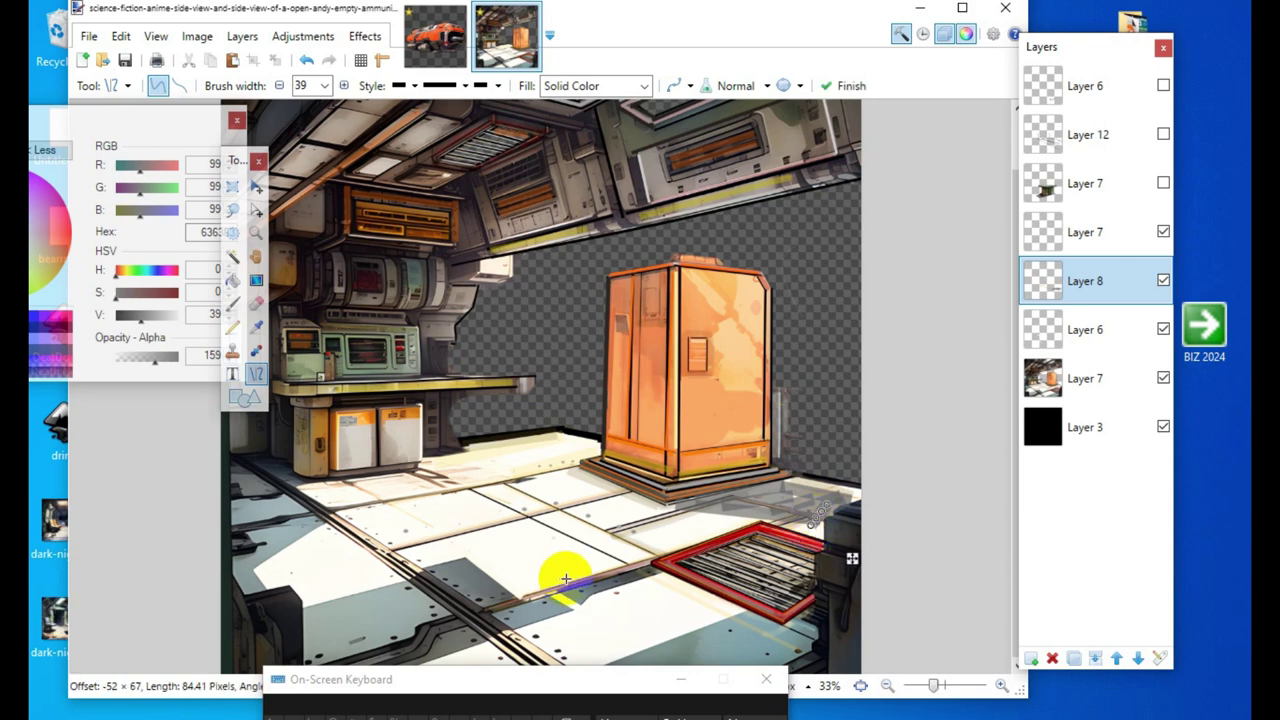
pyautogui.click(565, 577)
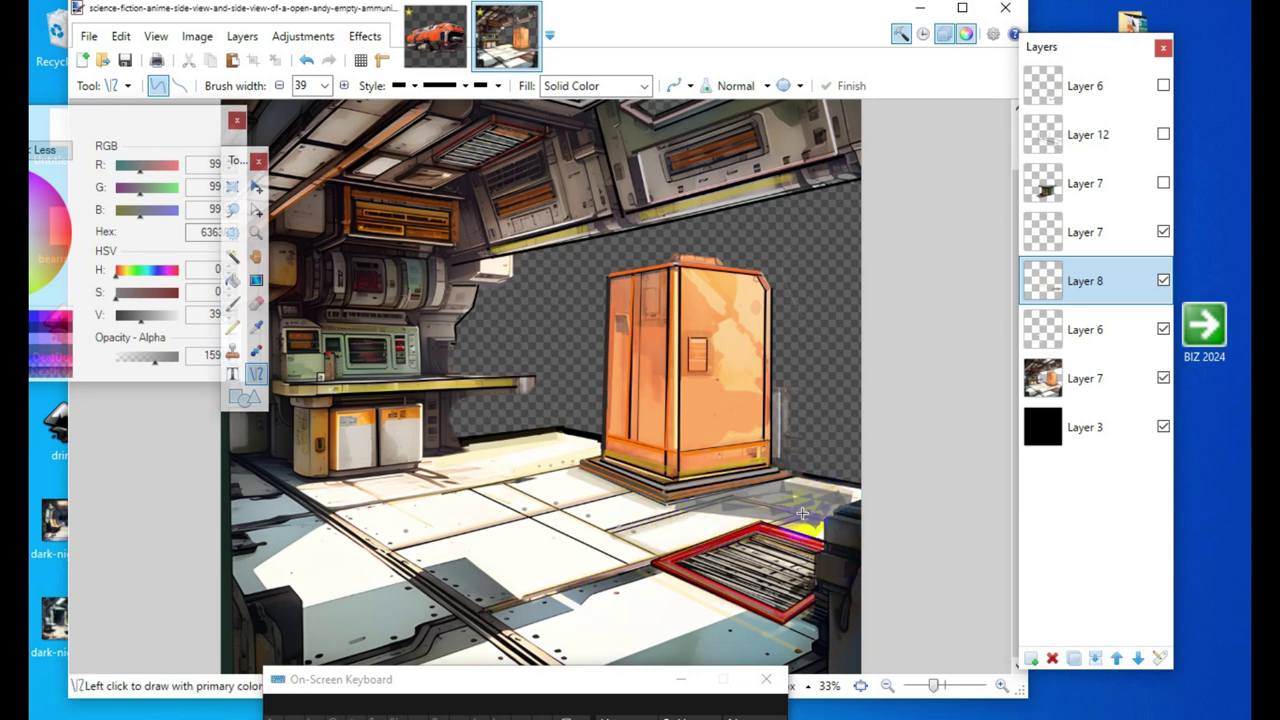
# Step: Sample the pale floor colour from the room image's layer and adjust the line colour to FFFFF4
pyautogui.click(256, 327)
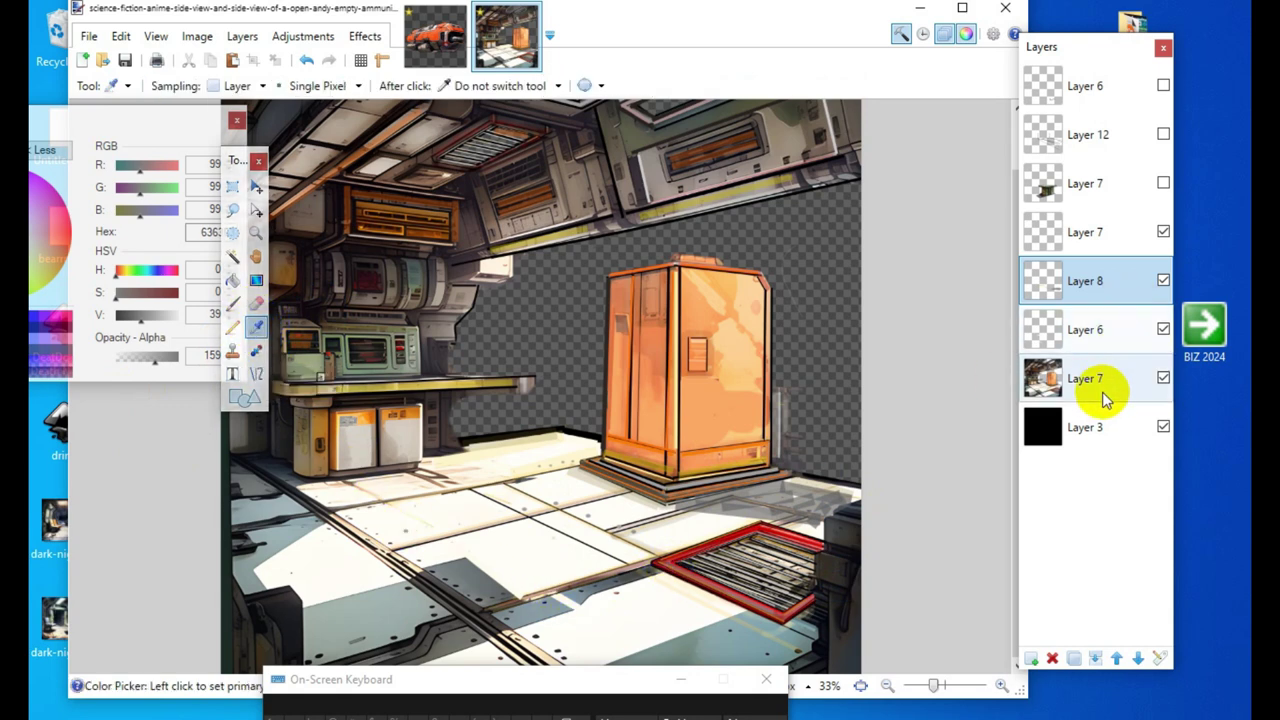
pyautogui.click(1100, 385)
pyautogui.click(453, 505)
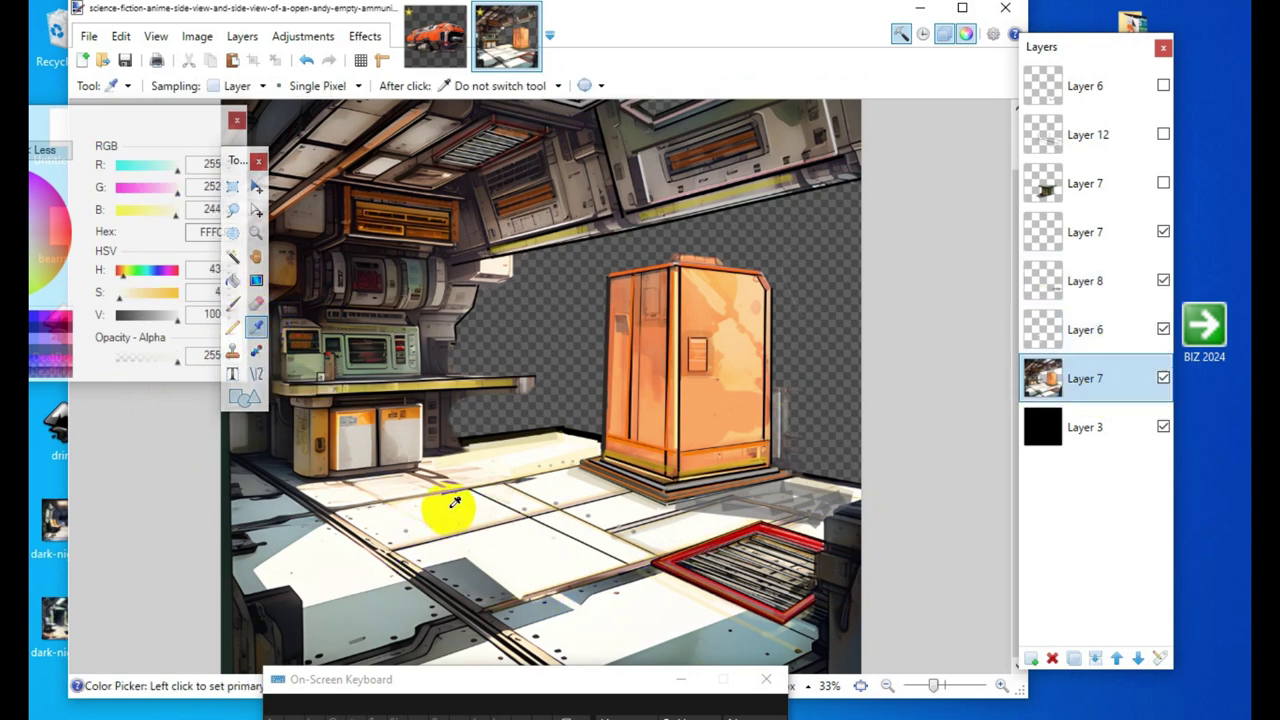
pyautogui.click(256, 373)
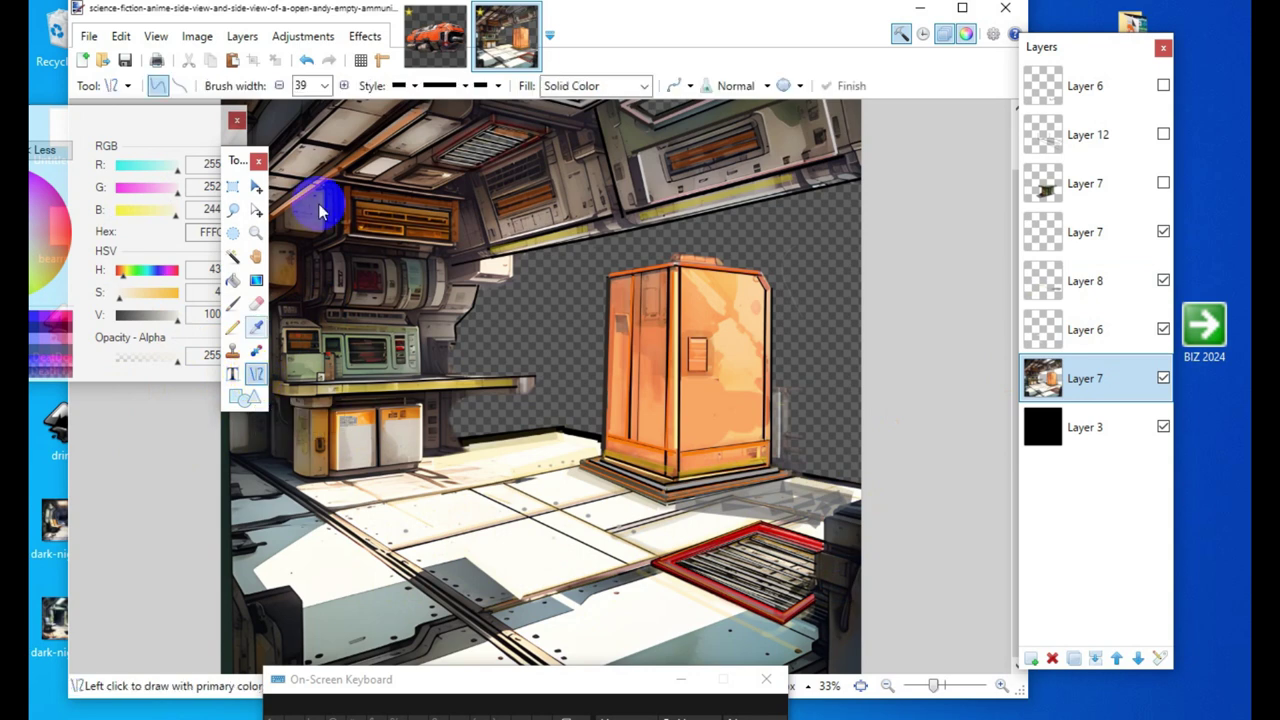
pyautogui.click(177, 187)
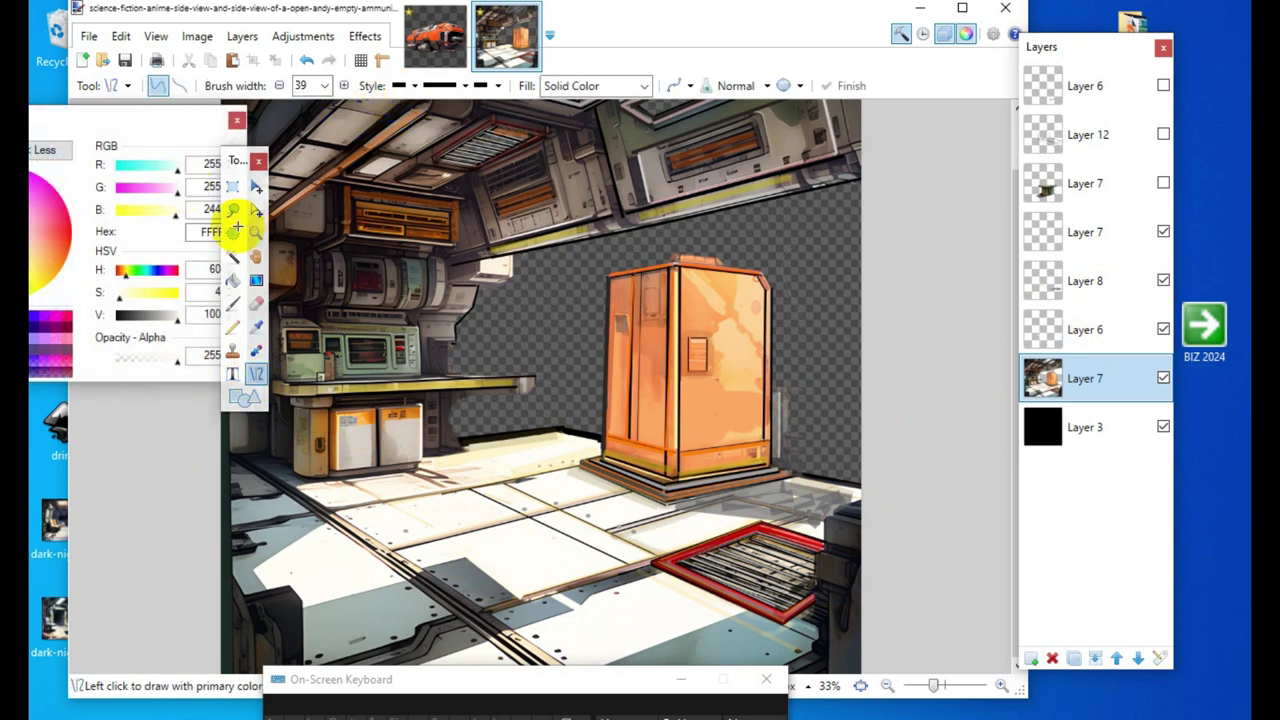
# Step: Add a layer, place it just above the visible upper Layer 7, and set the line's brush width to 42
pyautogui.click(1033, 660)
pyautogui.moveTo(1120, 386); pyautogui.dragTo(1097, 235)
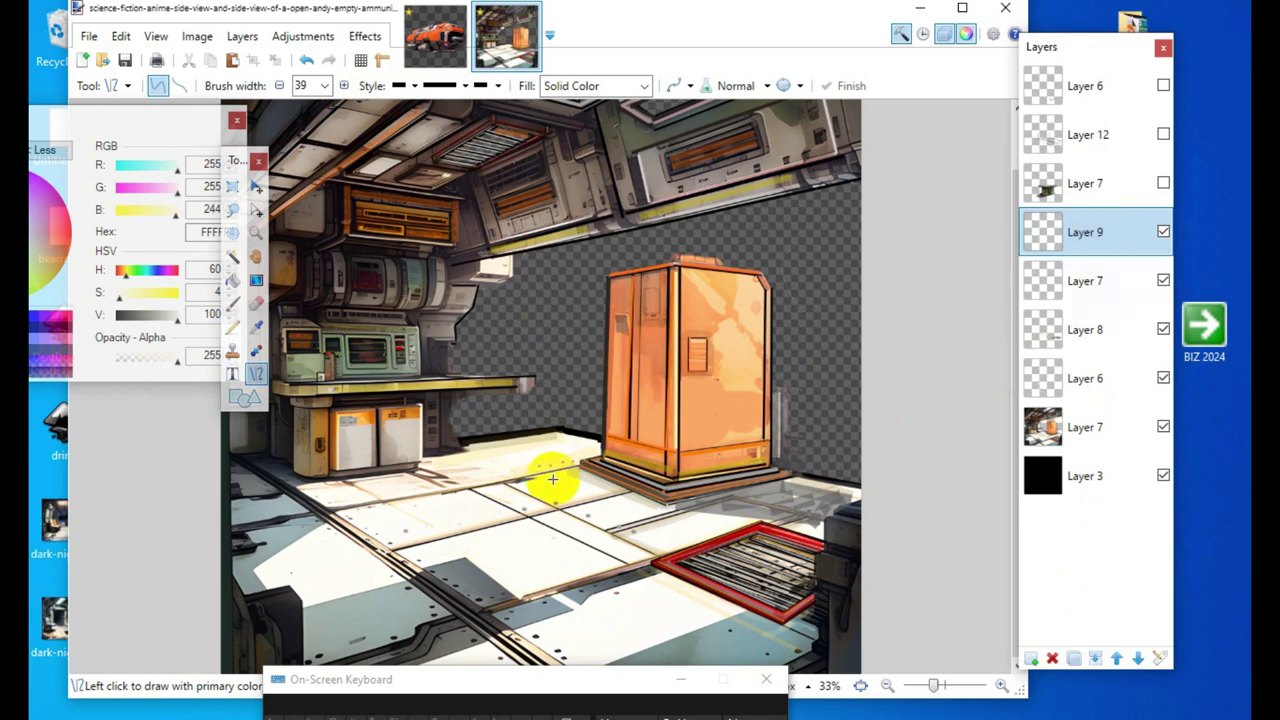
pyautogui.click(344, 86)
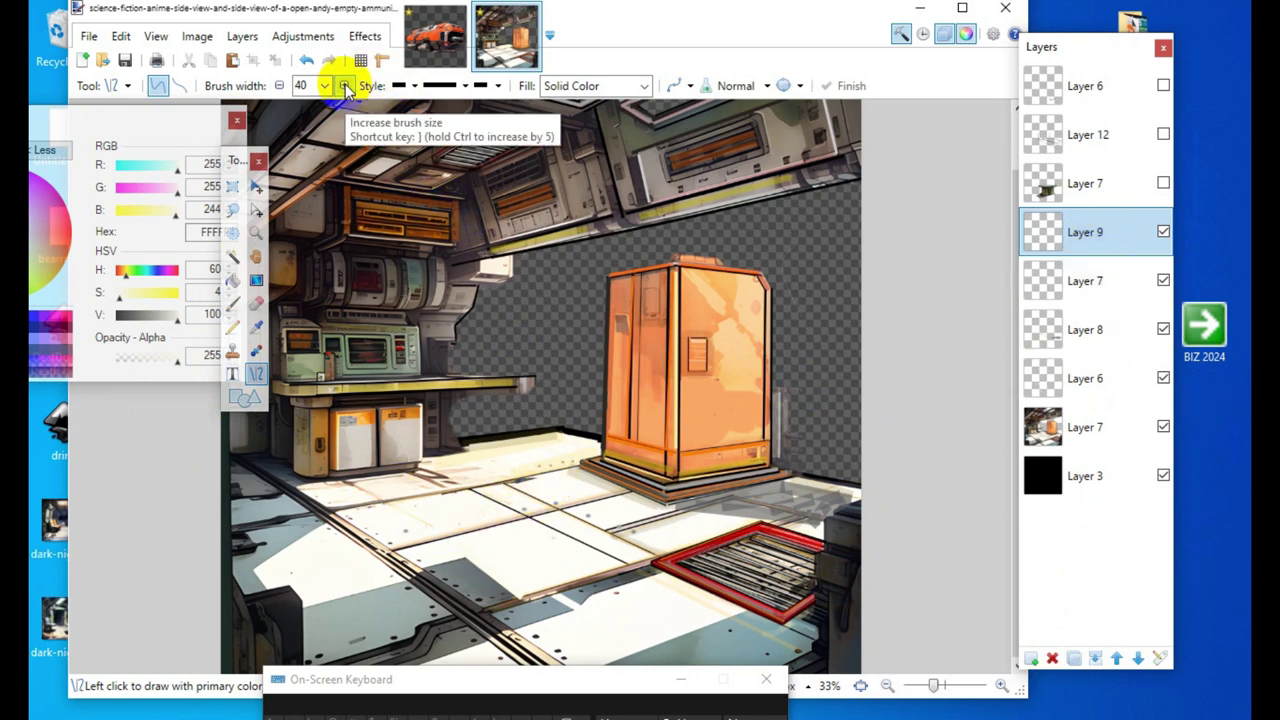
pyautogui.click(344, 86)
pyautogui.click(344, 86)
# Step: Draw a slightly curved off-white line about 493 px long above the red-framed grate, with its colour opacity at 205
pyautogui.moveTo(650, 518); pyautogui.dragTo(817, 527)
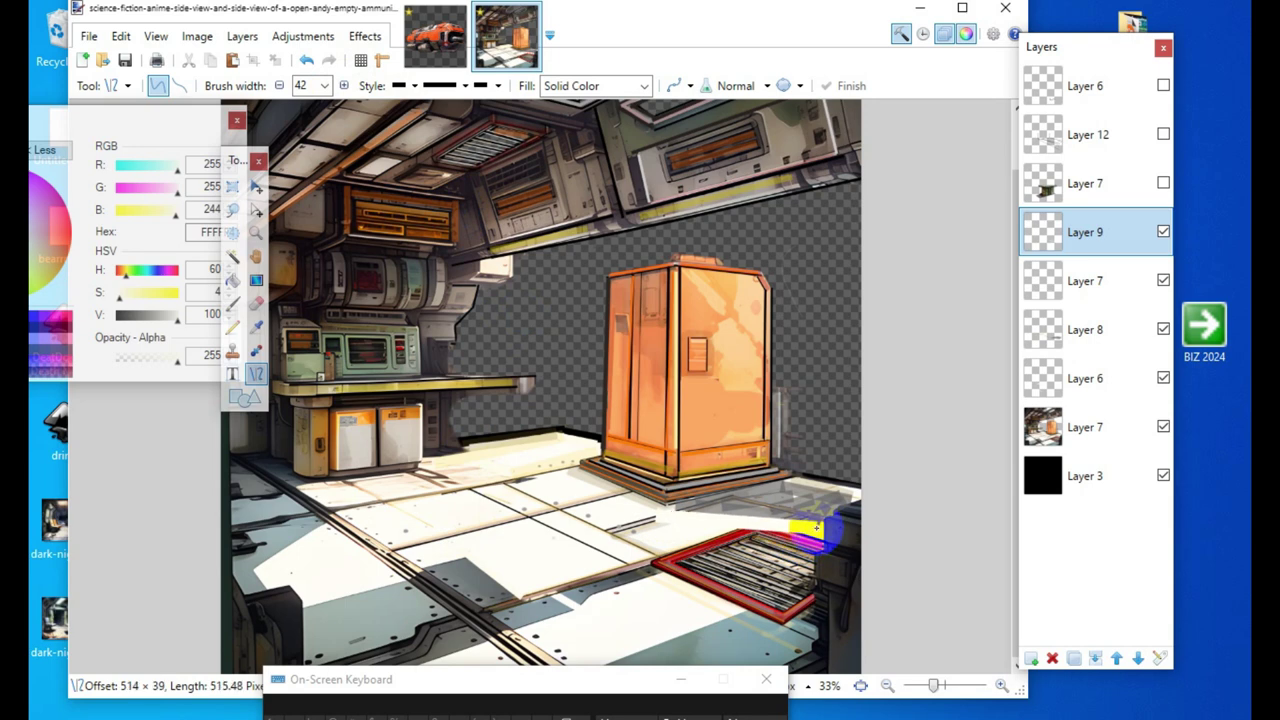
pyautogui.moveTo(817, 528); pyautogui.dragTo(815, 529)
pyautogui.moveTo(661, 518); pyautogui.dragTo(712, 525)
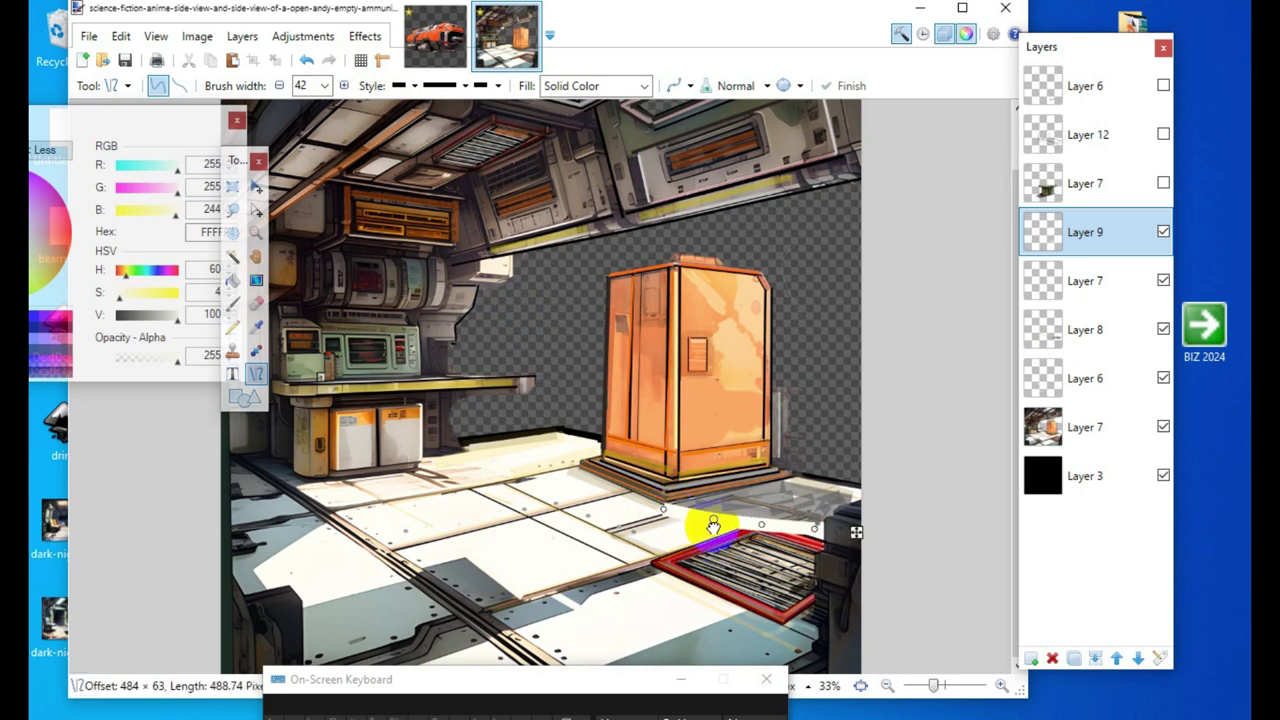
pyautogui.moveTo(710, 522); pyautogui.dragTo(710, 522)
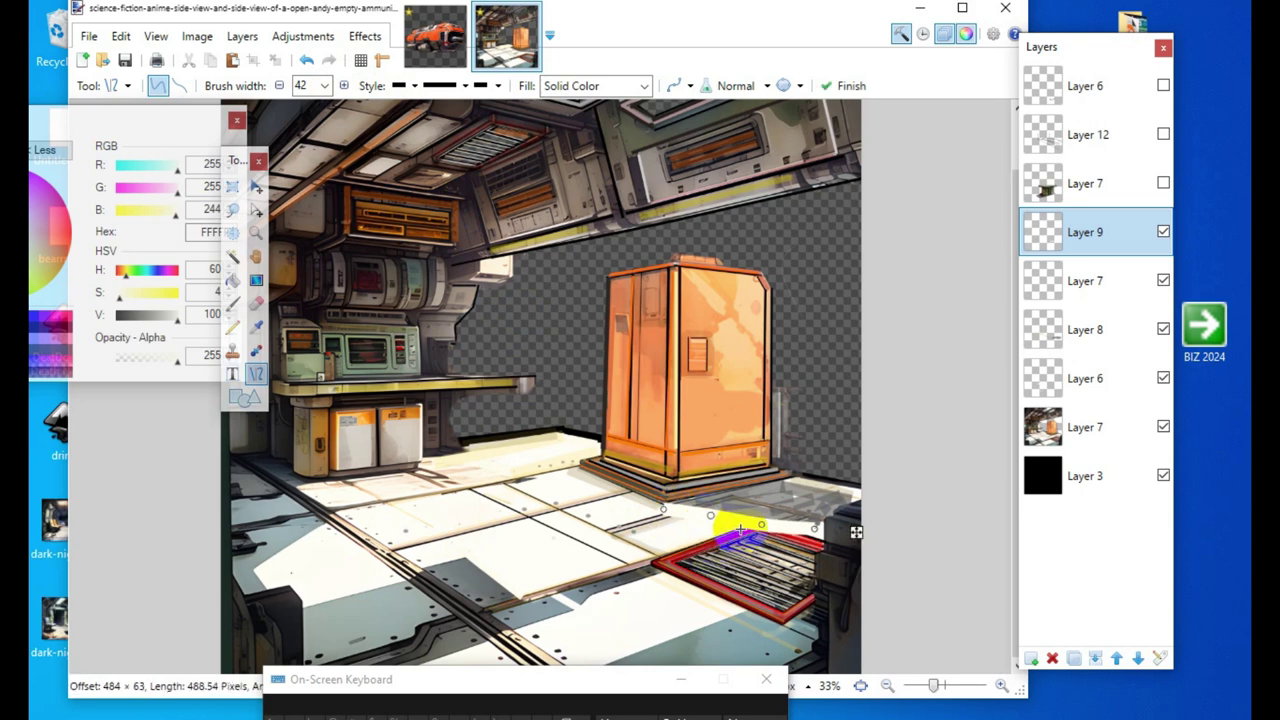
pyautogui.moveTo(813, 528)
pyautogui.mouseDown()
pyautogui.moveTo(777, 540)
pyautogui.moveTo(761, 527)
pyautogui.mouseUp()
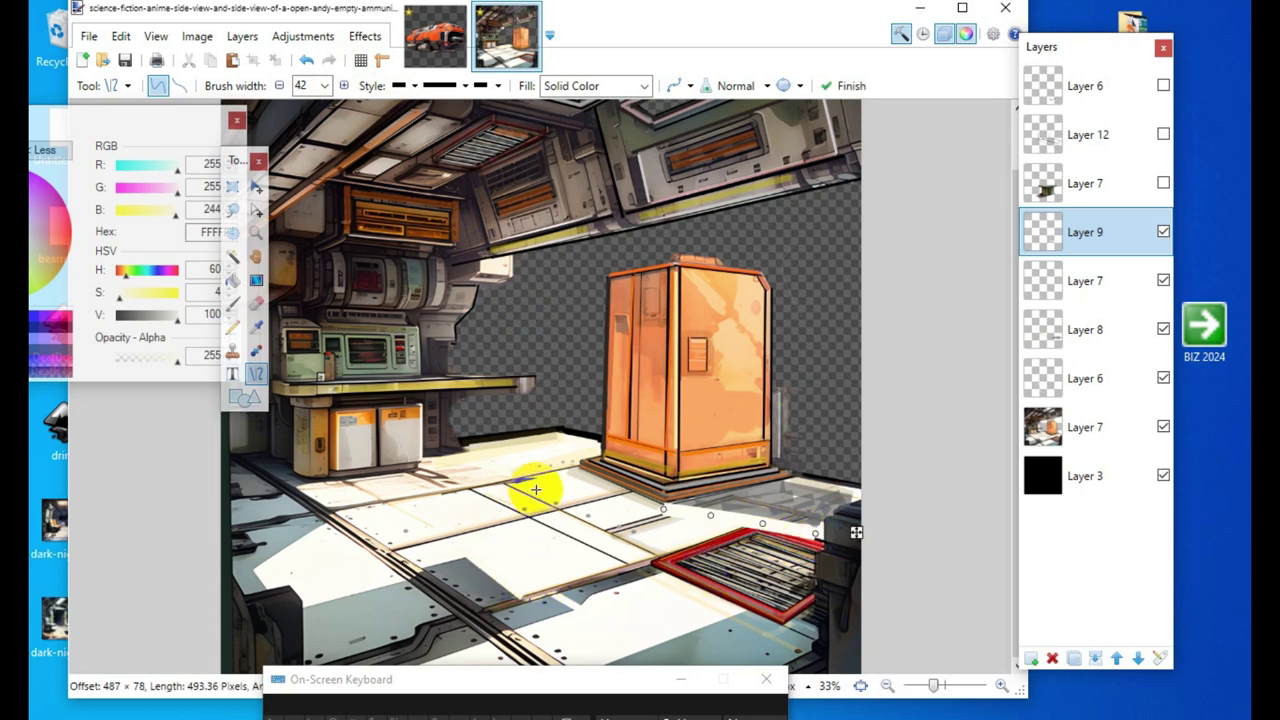
pyautogui.moveTo(180, 368)
pyautogui.mouseDown()
pyautogui.moveTo(156, 368)
pyautogui.moveTo(168, 369)
pyautogui.mouseUp()
pyautogui.click(598, 630)
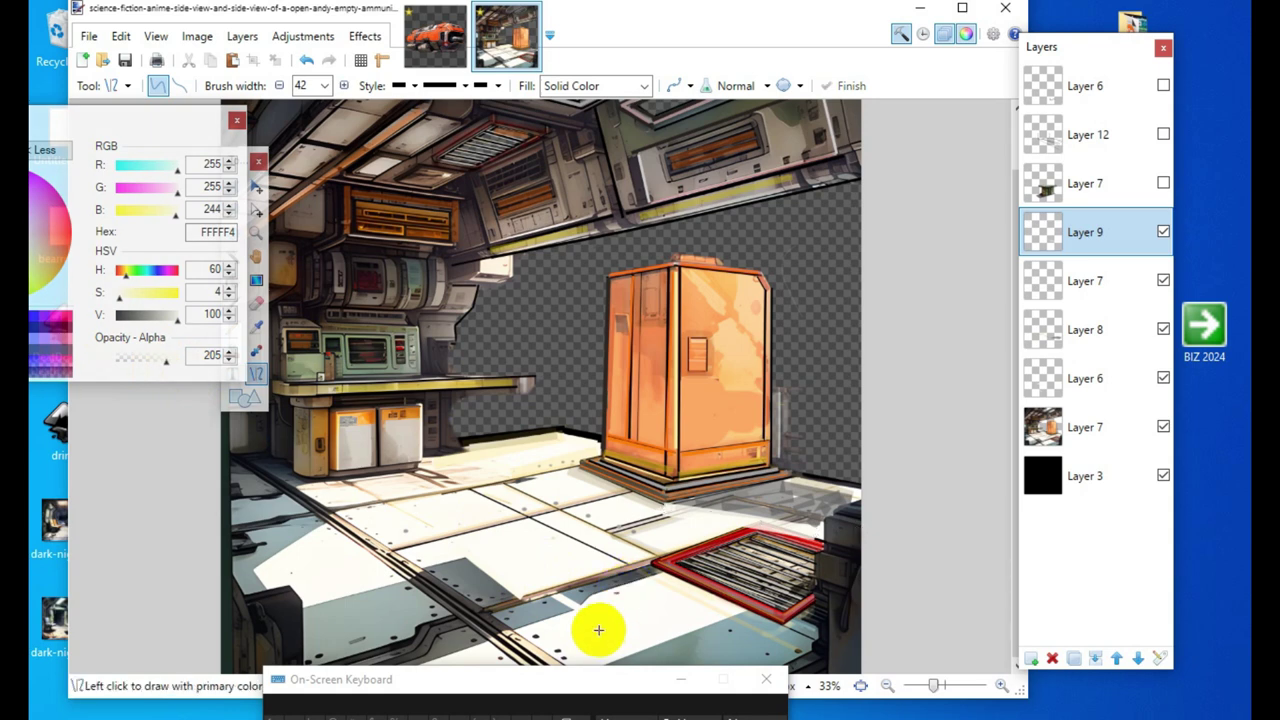
# Step: Erase the off-white line above the red-framed grate on Layer 9 using the Eraser at brush width 425
pyautogui.moveTo(125, 180); pyautogui.dragTo(151, 187)
pyautogui.click(256, 302)
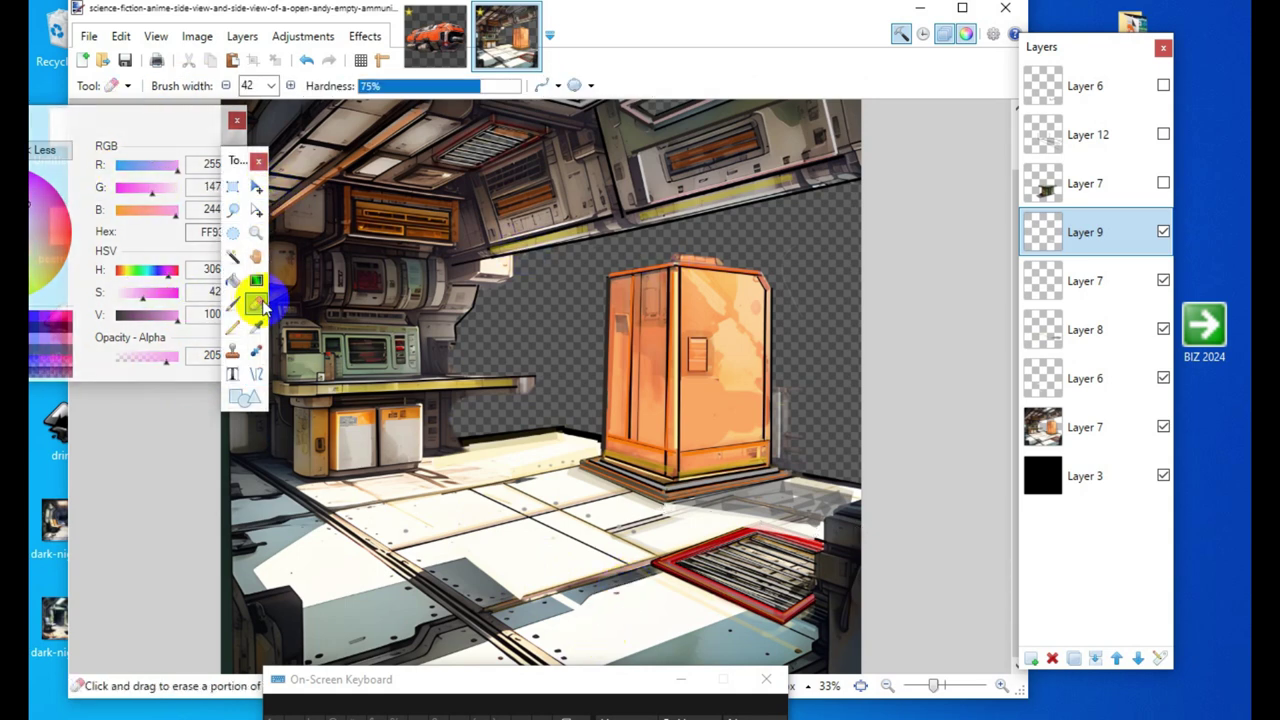
pyautogui.click(270, 85)
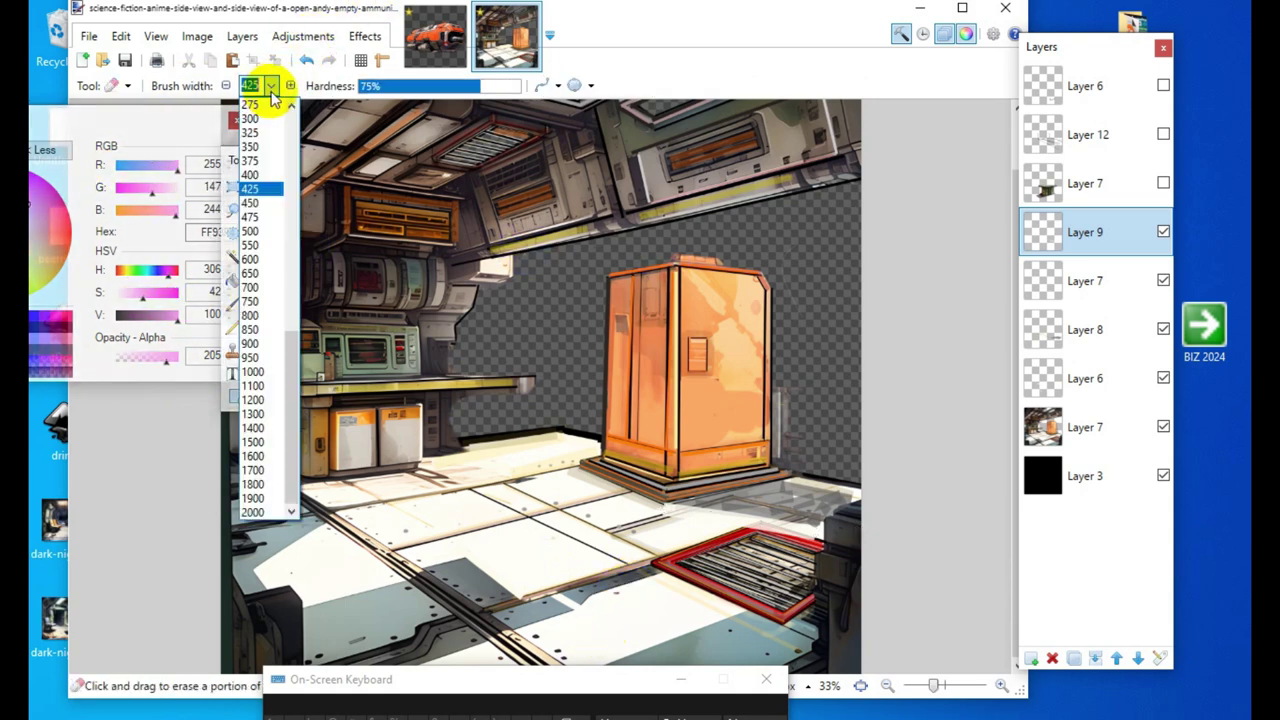
pyautogui.click(278, 250)
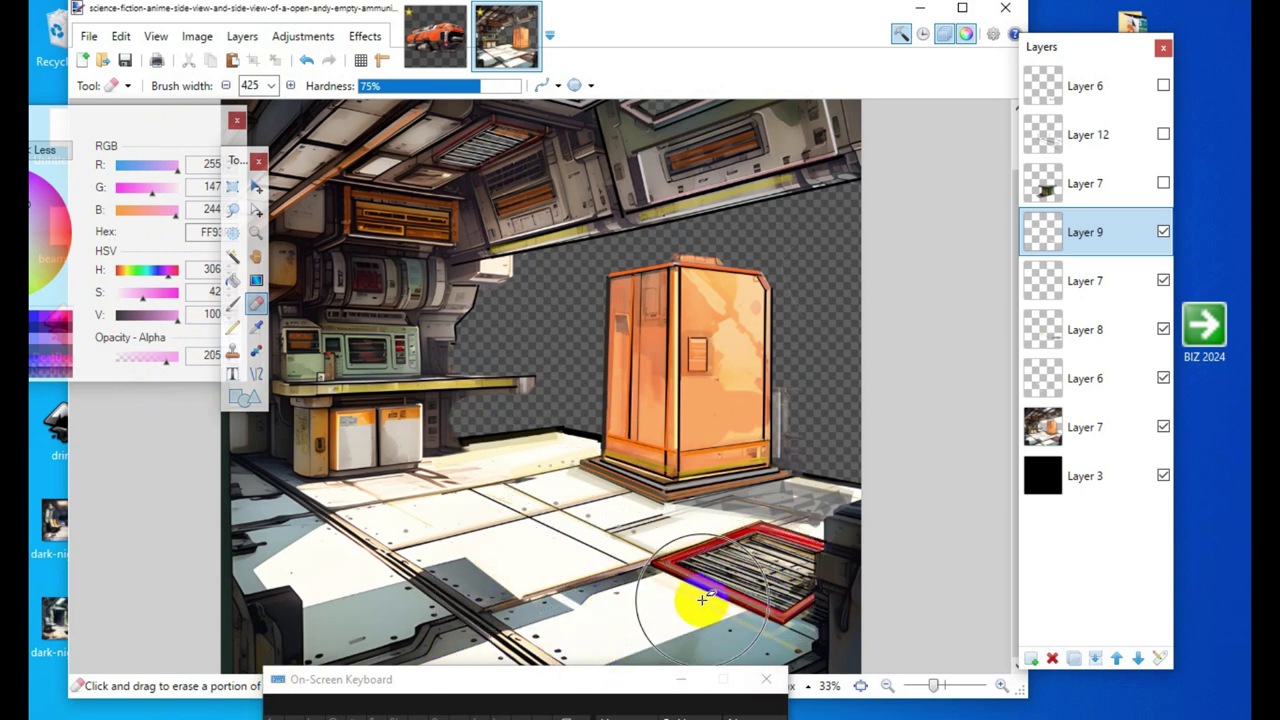
pyautogui.moveTo(654, 569)
pyautogui.mouseDown()
pyautogui.moveTo(751, 598)
pyautogui.moveTo(771, 595)
pyautogui.moveTo(750, 583)
pyautogui.moveTo(818, 592)
pyautogui.mouseUp()
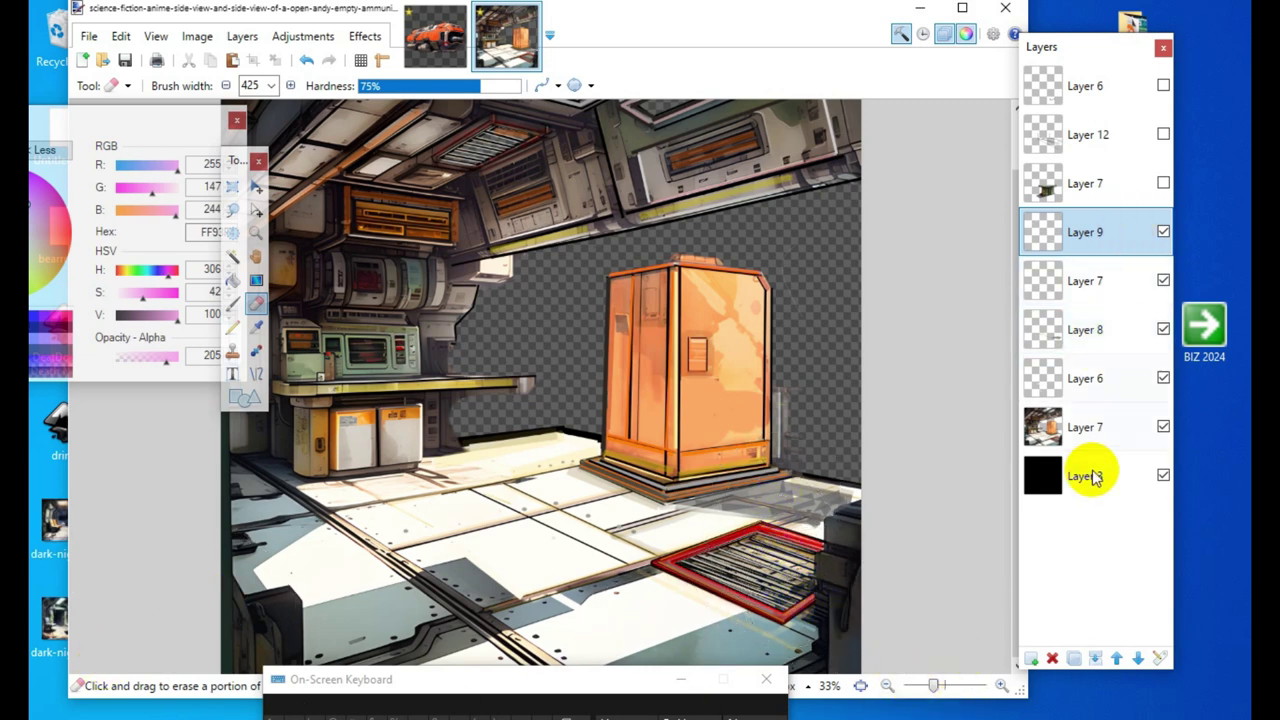
# Step: Add a new layer and place it between the room image's Layer 7 and the black Layer 3
pyautogui.click(1108, 427)
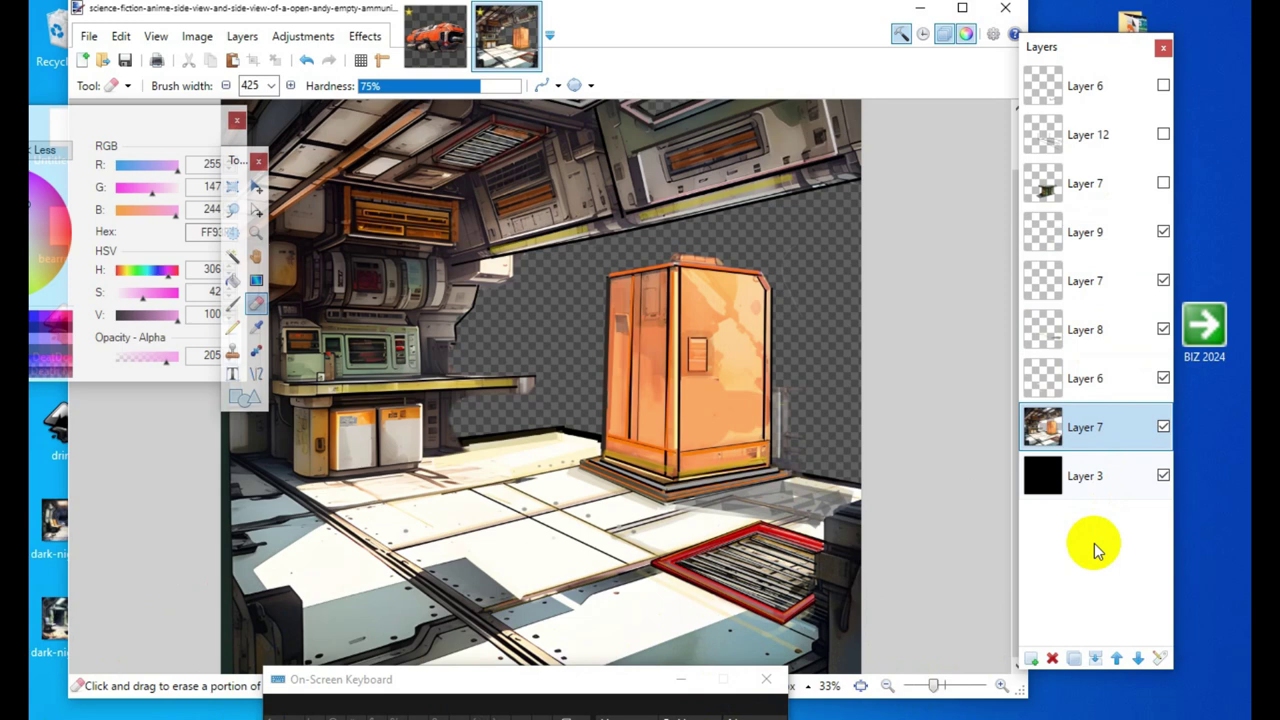
pyautogui.click(1034, 659)
pyautogui.moveTo(1120, 435); pyautogui.dragTo(1120, 475)
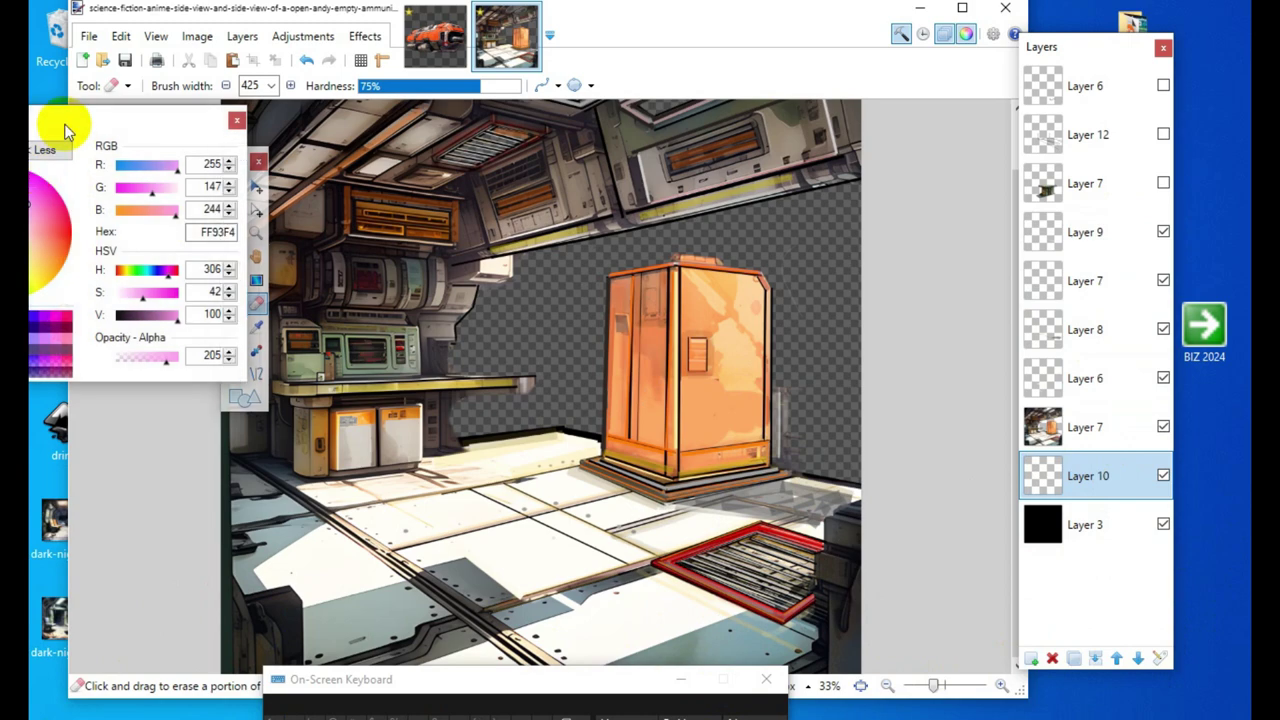
# Step: Bring the whole Colors window into view and set the primary colour to light grey C0C0C0
pyautogui.moveTo(63, 120); pyautogui.dragTo(156, 44)
pyautogui.click(122, 29)
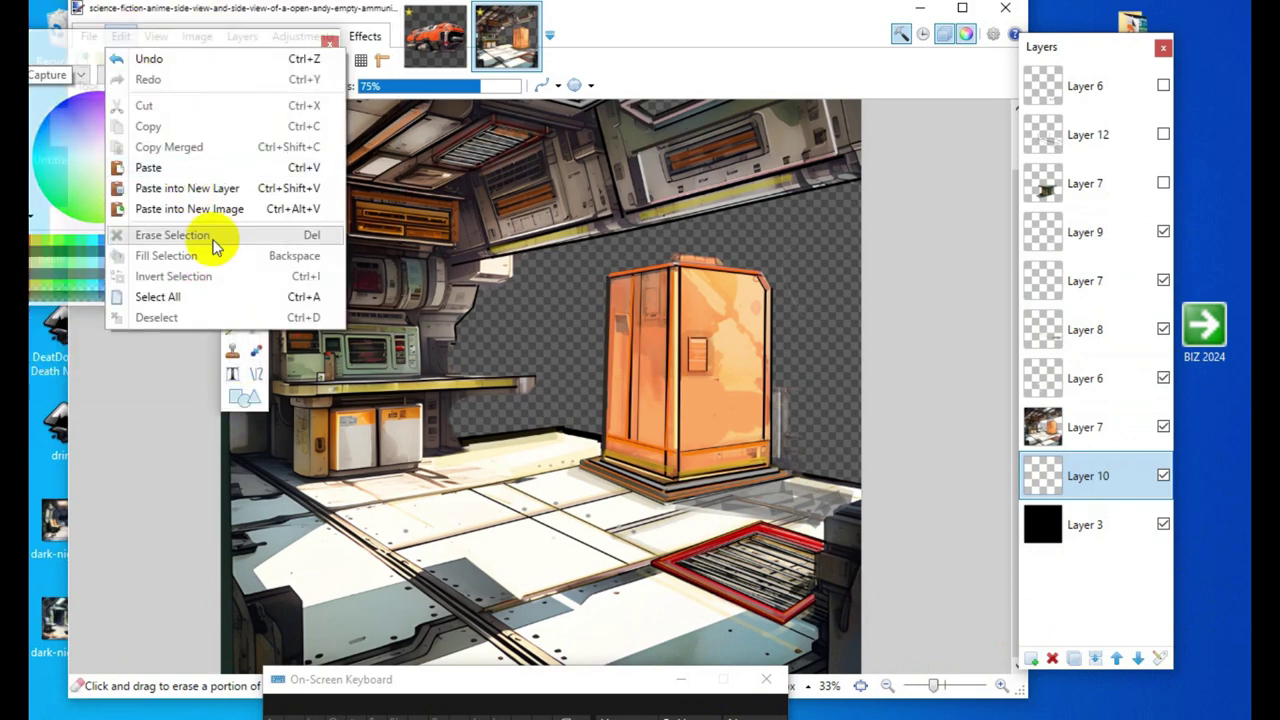
pyautogui.click(86, 74)
pyautogui.moveTo(86, 51); pyautogui.dragTo(206, 405)
pyautogui.click(138, 636)
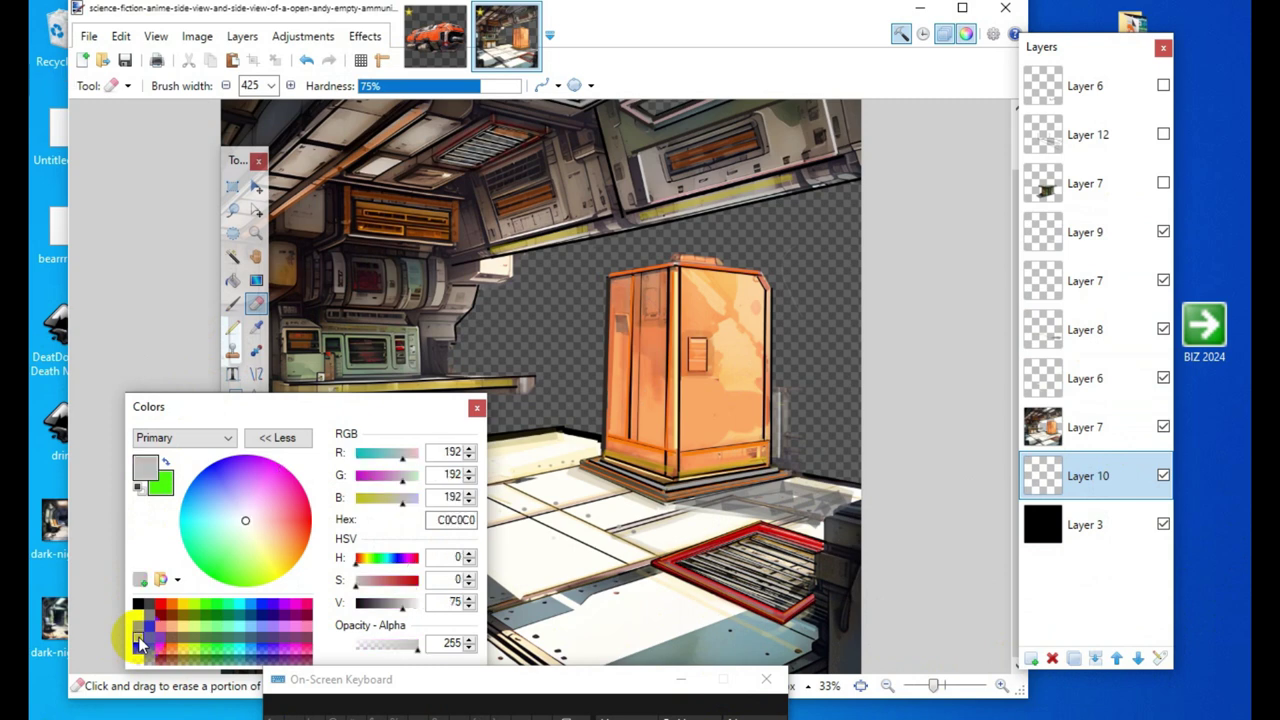
# Step: Set the Line tool's brush width to 30 and prepare to draw on Layer 10, keeping the Colors window clear of the wall opening
pyautogui.click(256, 373)
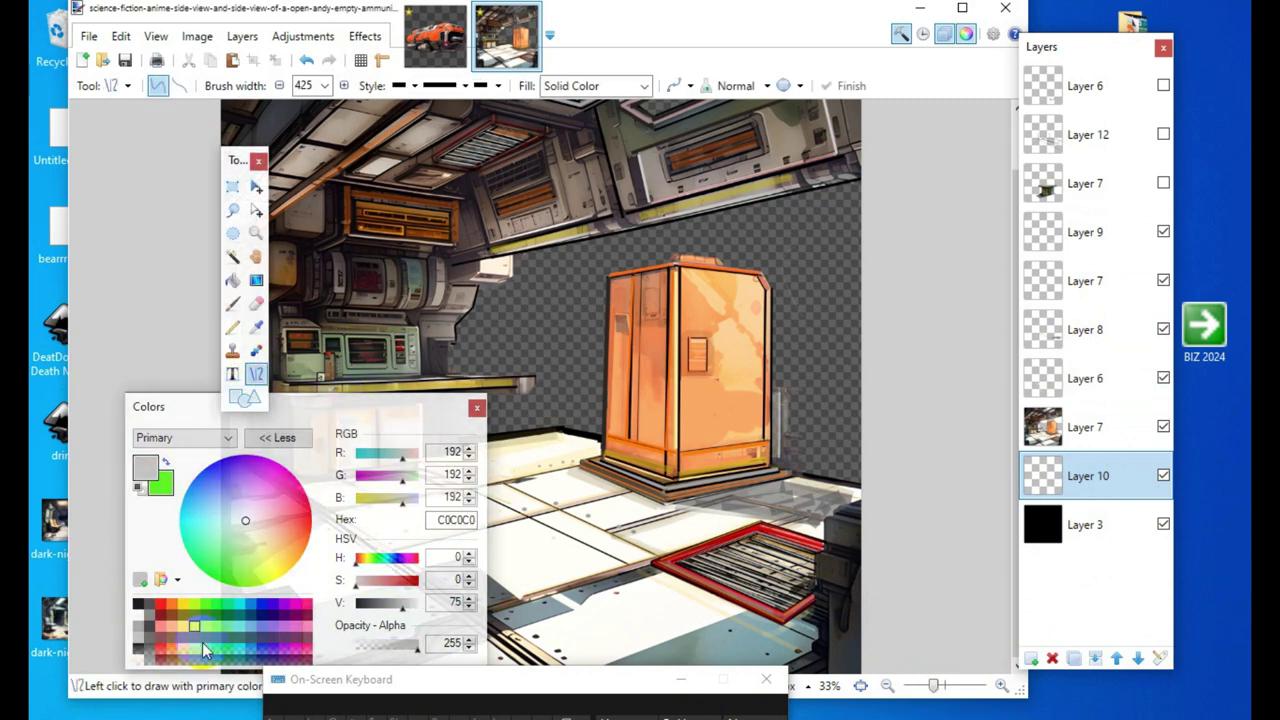
pyautogui.click(325, 86)
pyautogui.scroll(10, 337, 366)
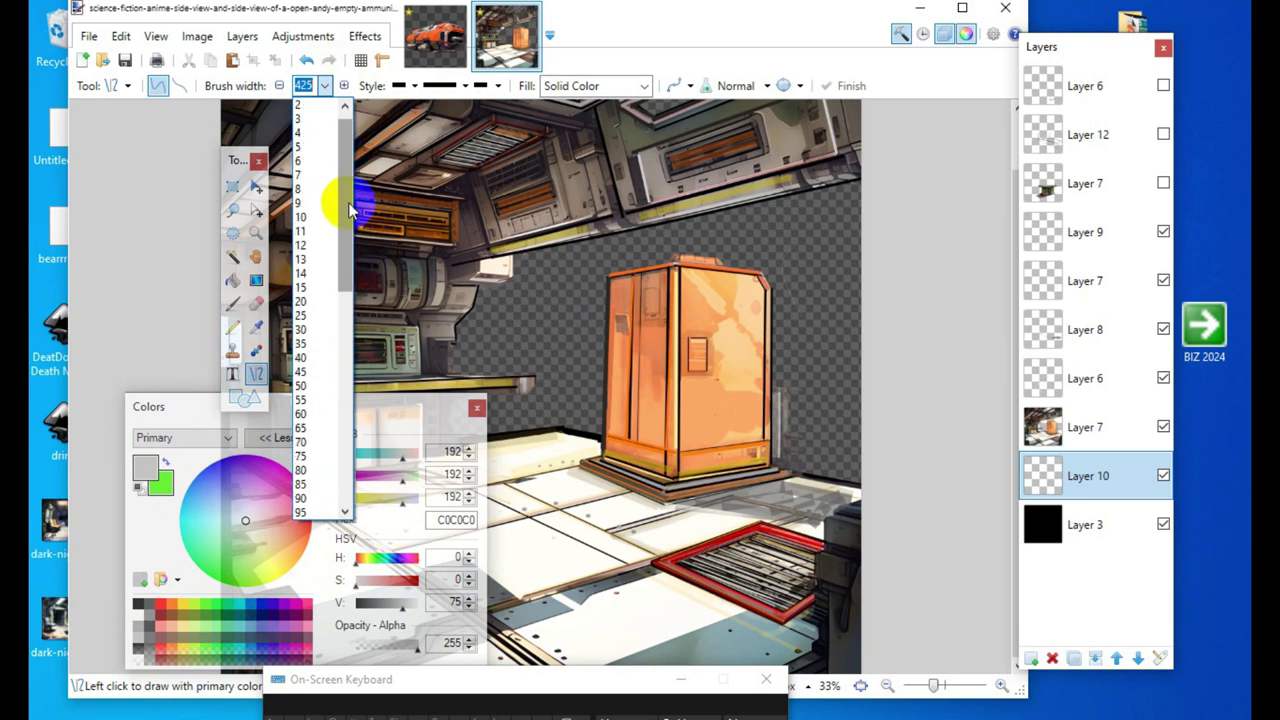
pyautogui.click(327, 329)
pyautogui.moveTo(343, 403); pyautogui.dragTo(314, 566)
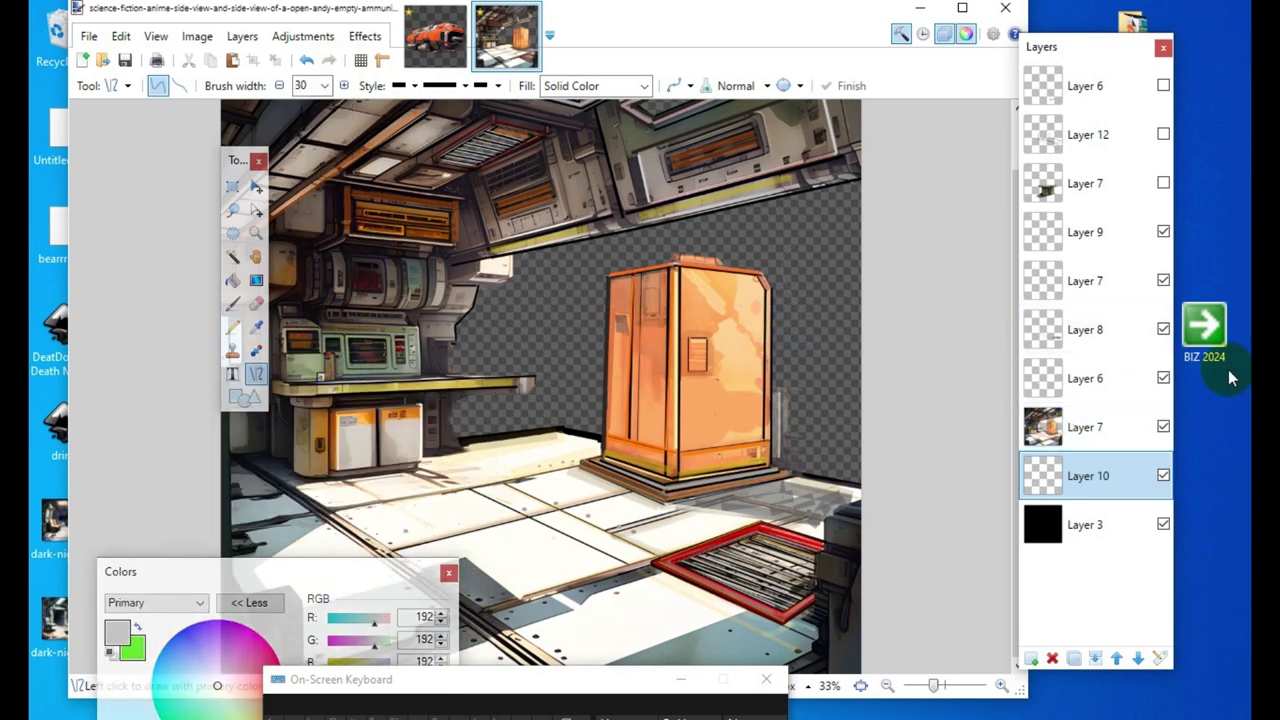
pyautogui.click(1122, 474)
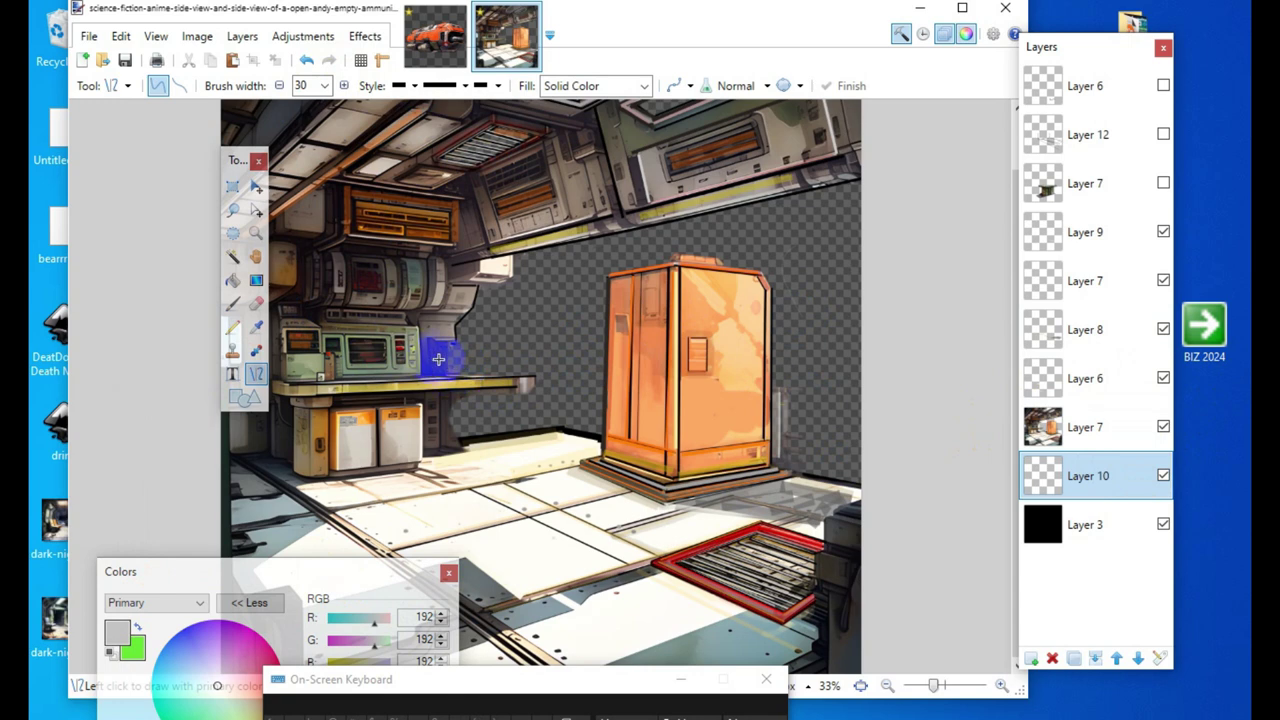
# Step: Draw a grey rail across the empty wall opening behind the orange cabinet, with segments about 343 px and 1070 px long
pyautogui.moveTo(450, 364); pyautogui.dragTo(562, 370)
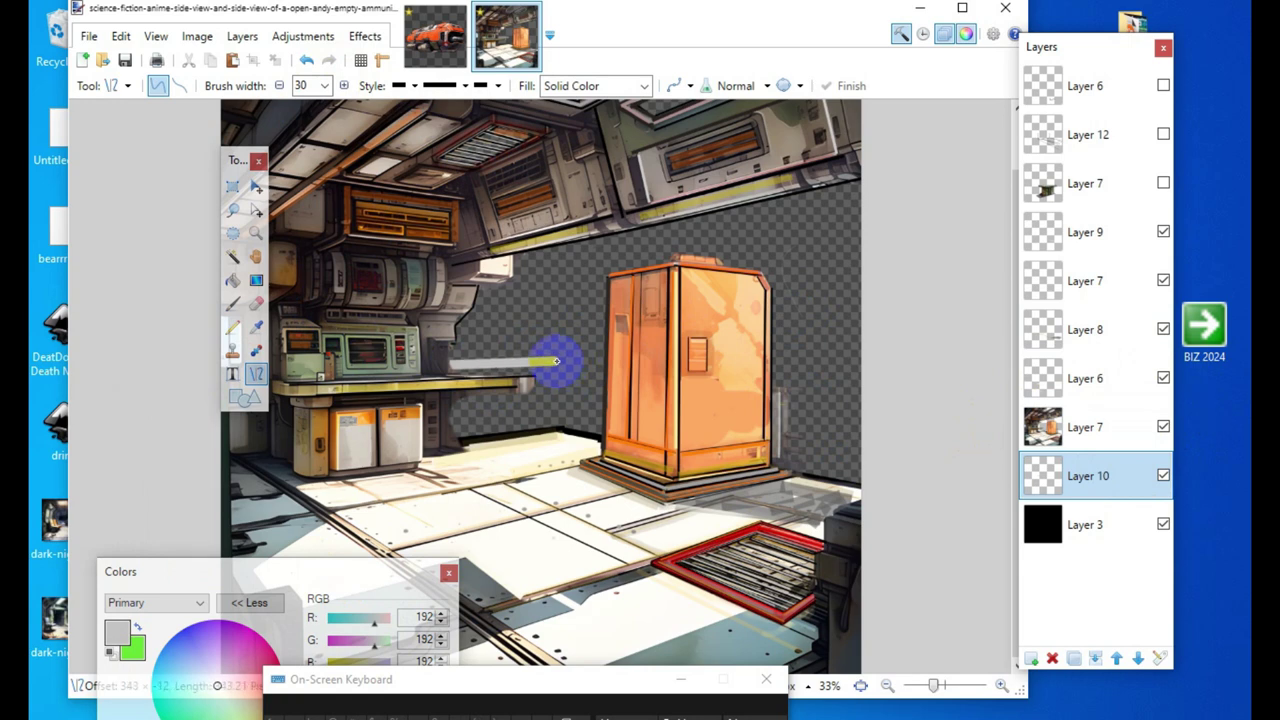
pyautogui.moveTo(556, 362); pyautogui.dragTo(556, 362)
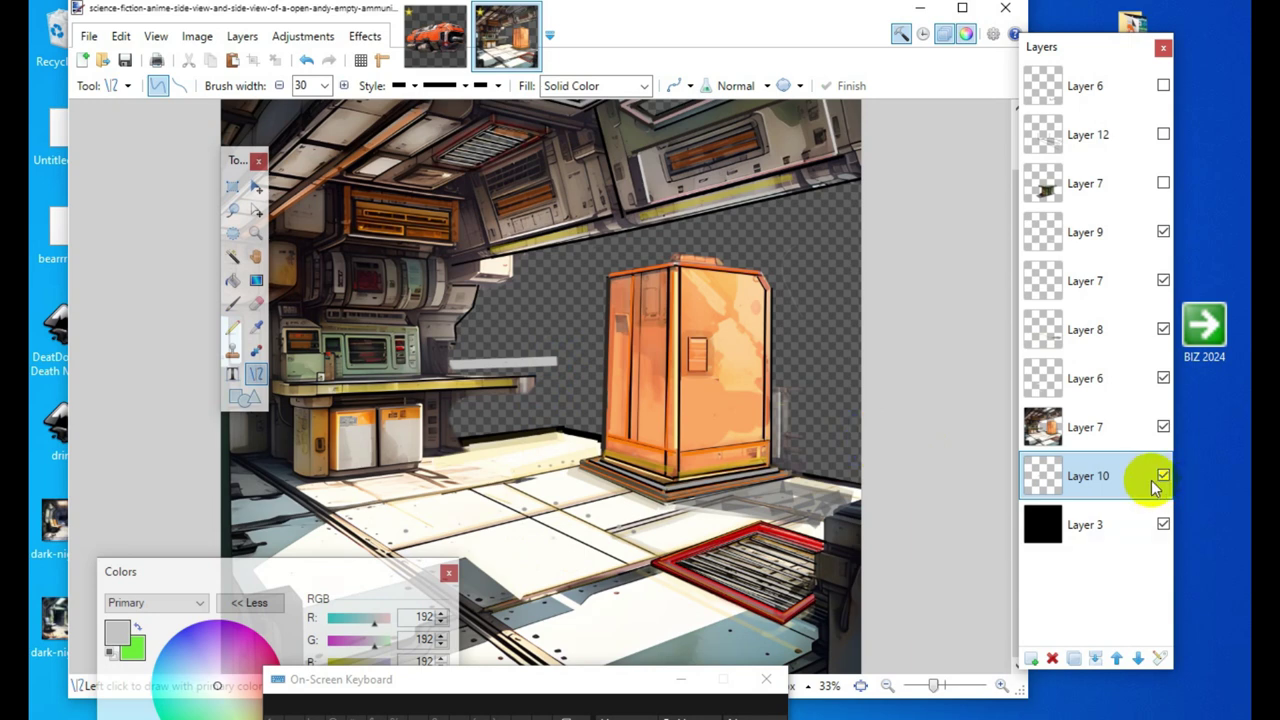
pyautogui.moveTo(557, 361)
pyautogui.mouseDown()
pyautogui.moveTo(880, 409)
pyautogui.moveTo(889, 380)
pyautogui.moveTo(888, 396)
pyautogui.mouseUp()
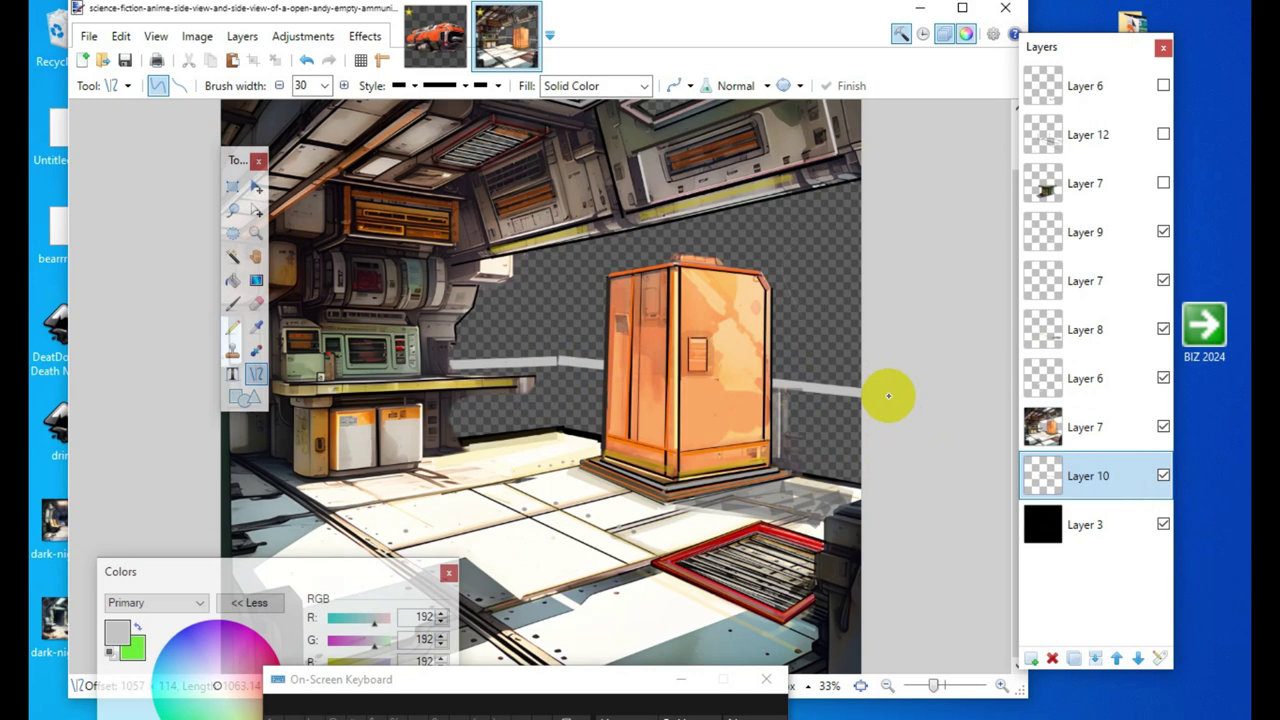
pyautogui.moveTo(888, 396); pyautogui.dragTo(890, 383)
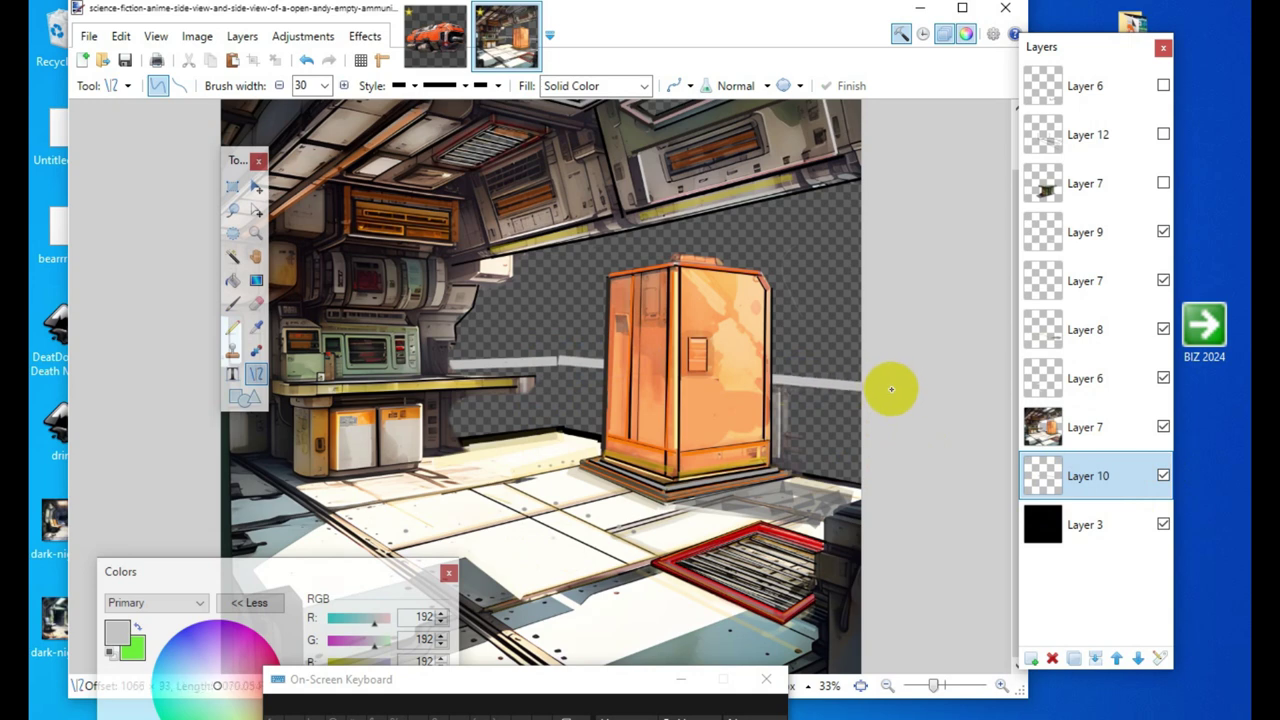
pyautogui.moveTo(891, 389); pyautogui.dragTo(893, 384)
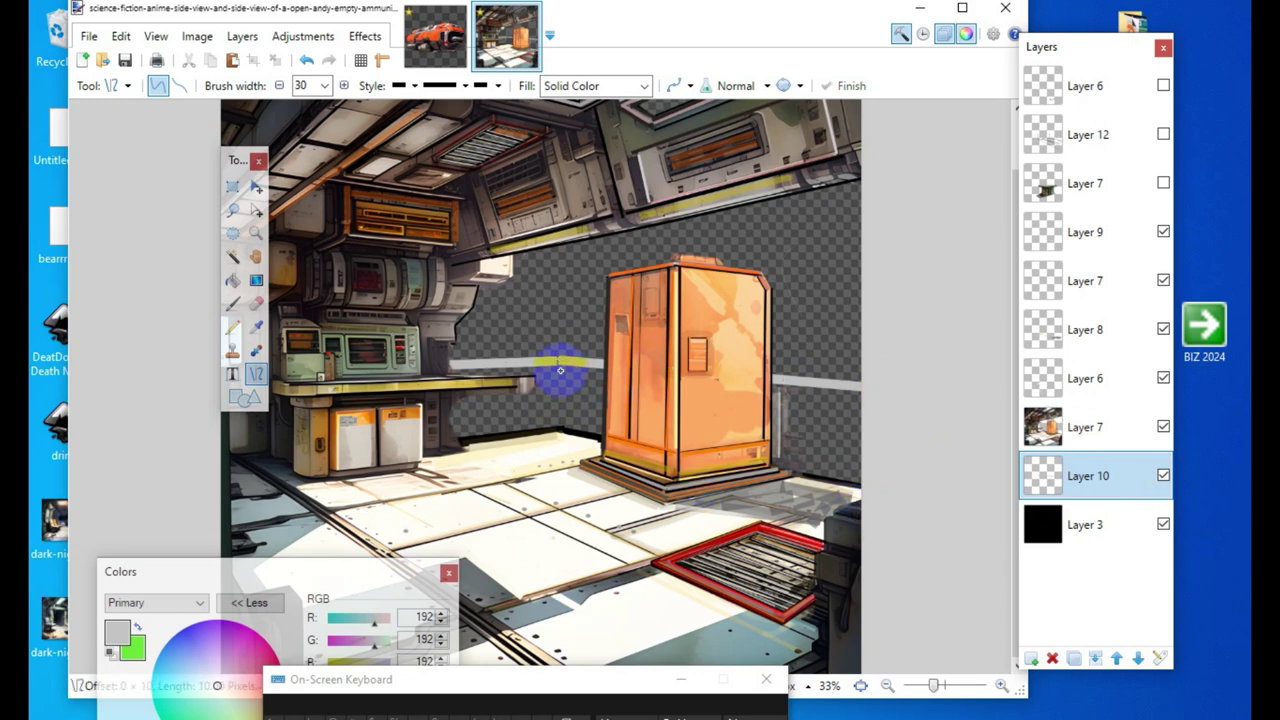
# Step: Draw grey vertical posts under the rail, about 235 px long left of the orange cabinet and 310 px long right of it
pyautogui.moveTo(560, 370); pyautogui.dragTo(555, 433)
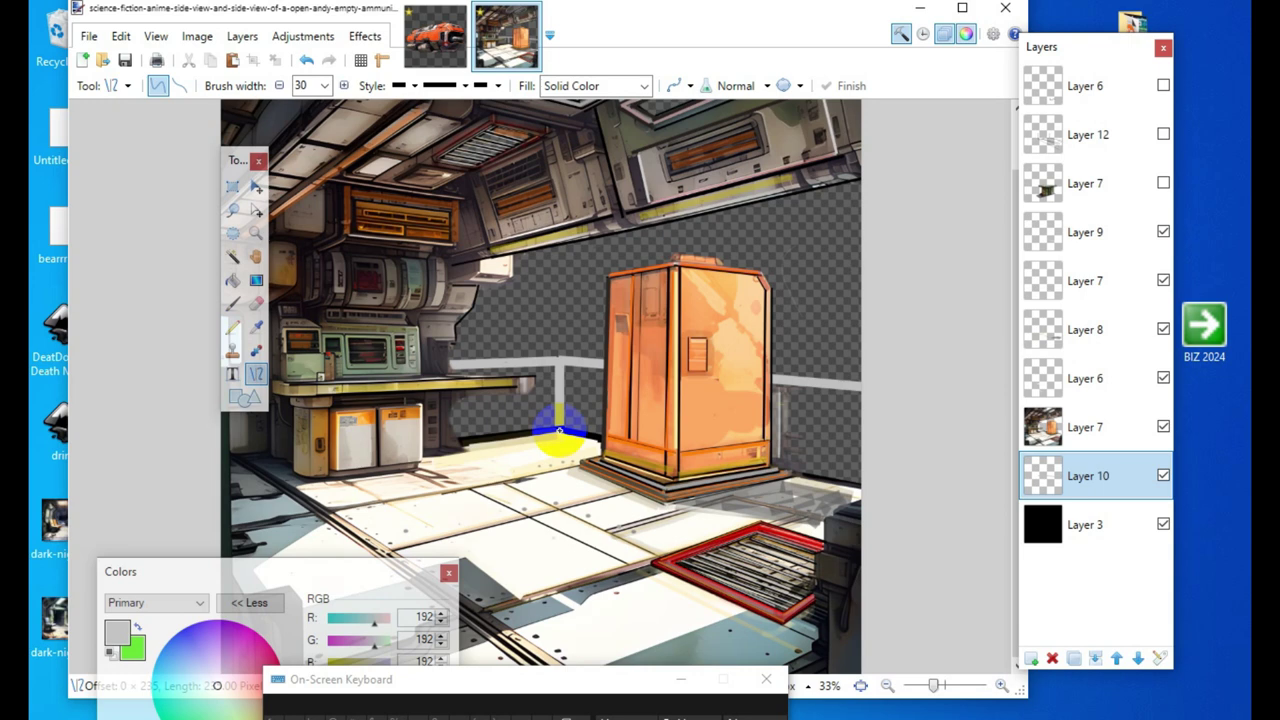
pyautogui.moveTo(560, 431); pyautogui.dragTo(560, 436)
pyautogui.click(562, 556)
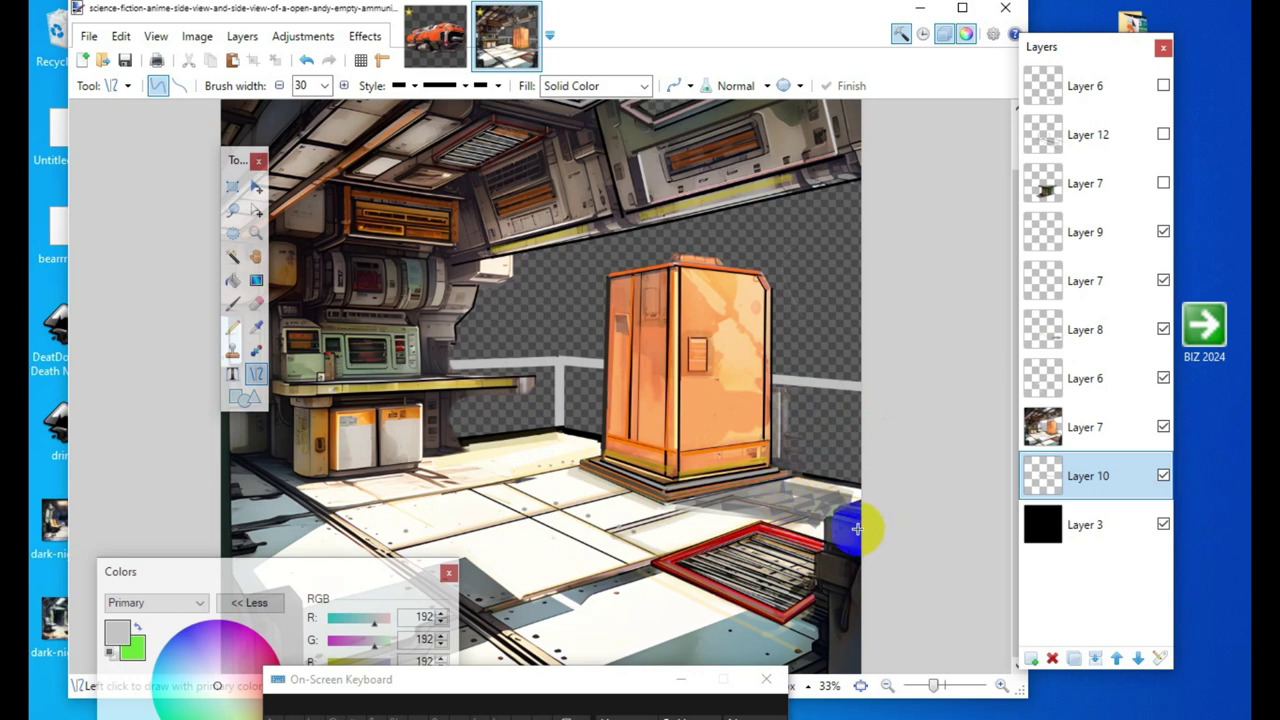
pyautogui.moveTo(857, 528)
pyautogui.mouseDown()
pyautogui.moveTo(828, 480)
pyautogui.moveTo(833, 386)
pyautogui.mouseUp()
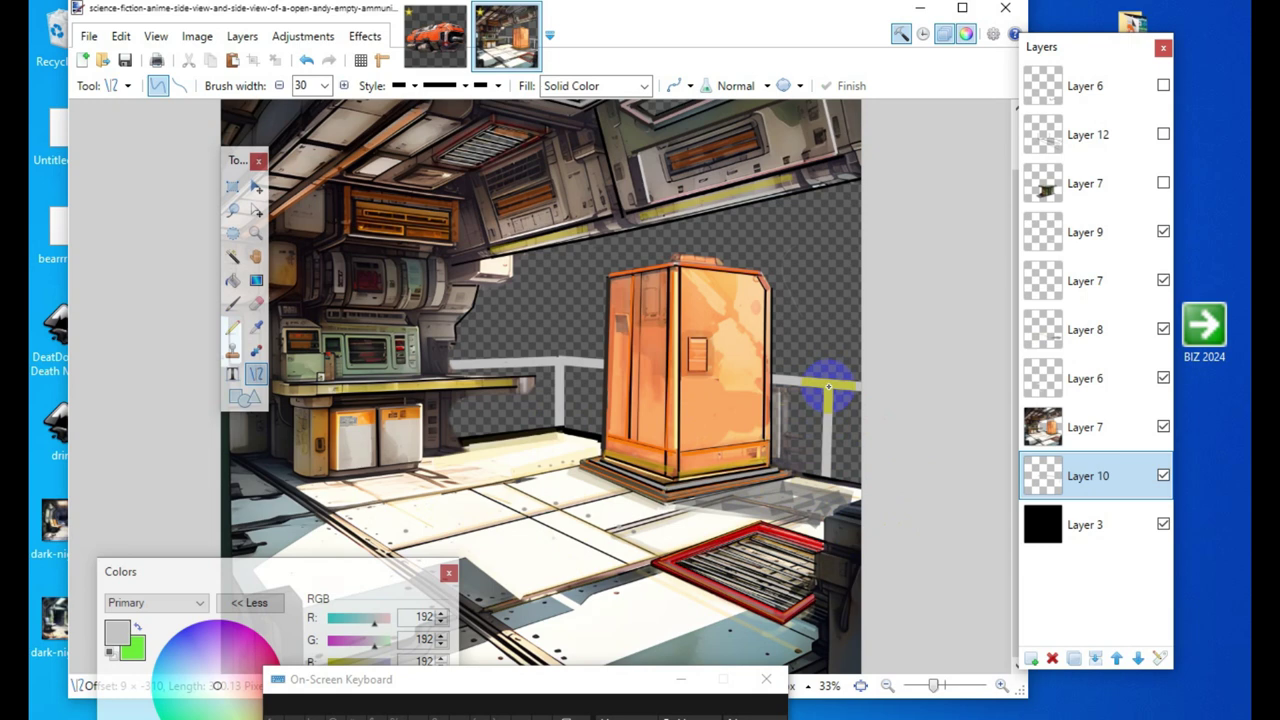
pyautogui.click(613, 620)
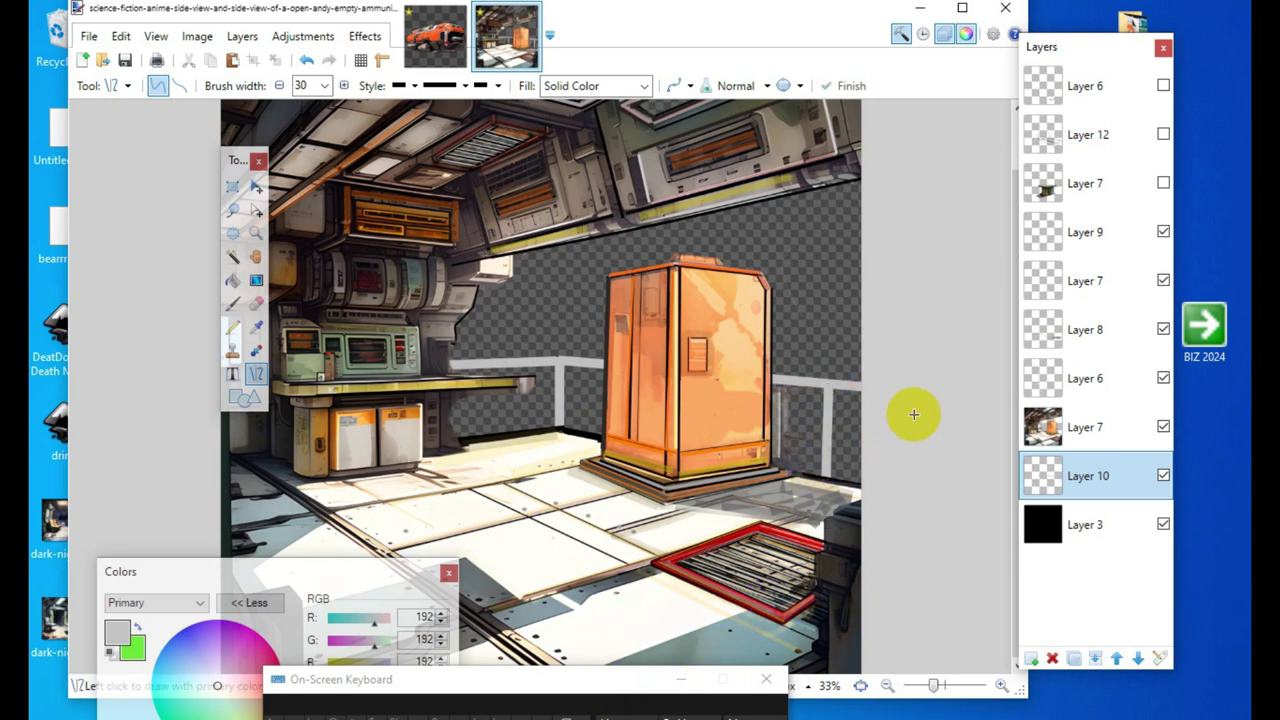
# Step: Draw a grey vertical post under the far-left end of the rail, behind the desk
pyautogui.click(487, 362)
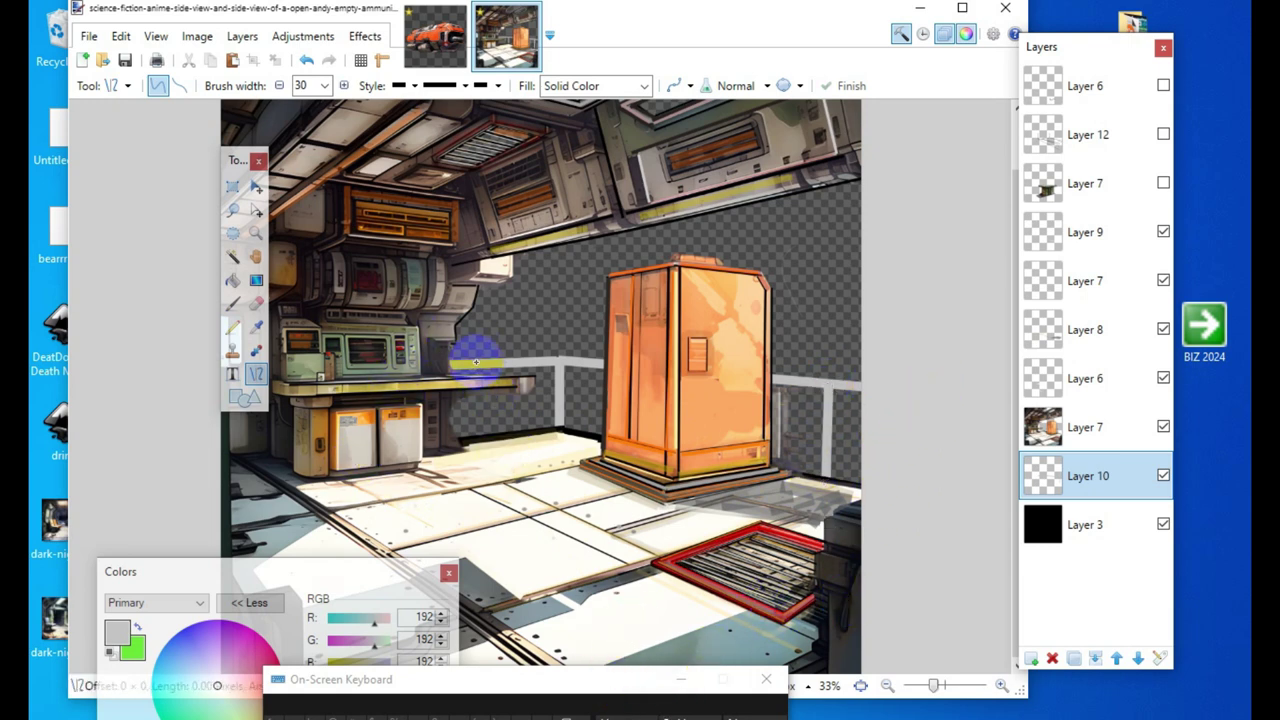
pyautogui.moveTo(475, 373); pyautogui.dragTo(475, 374)
pyautogui.click(460, 538)
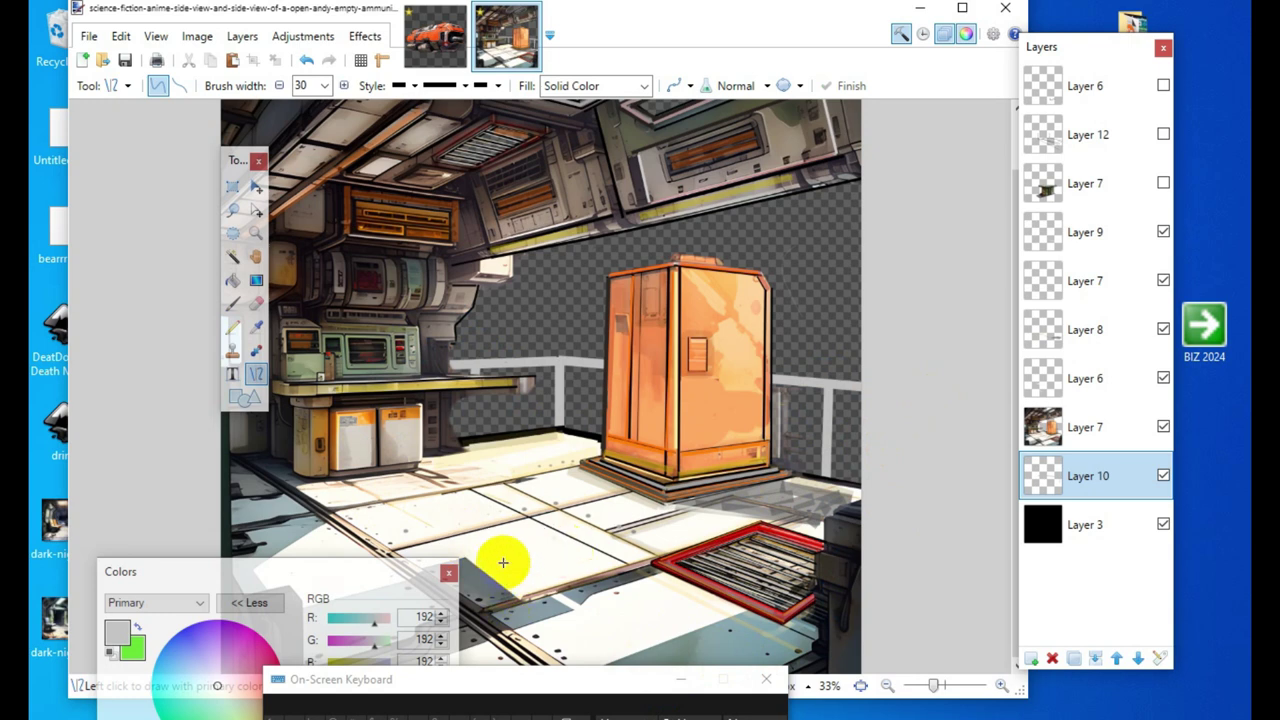
pyautogui.click(467, 401)
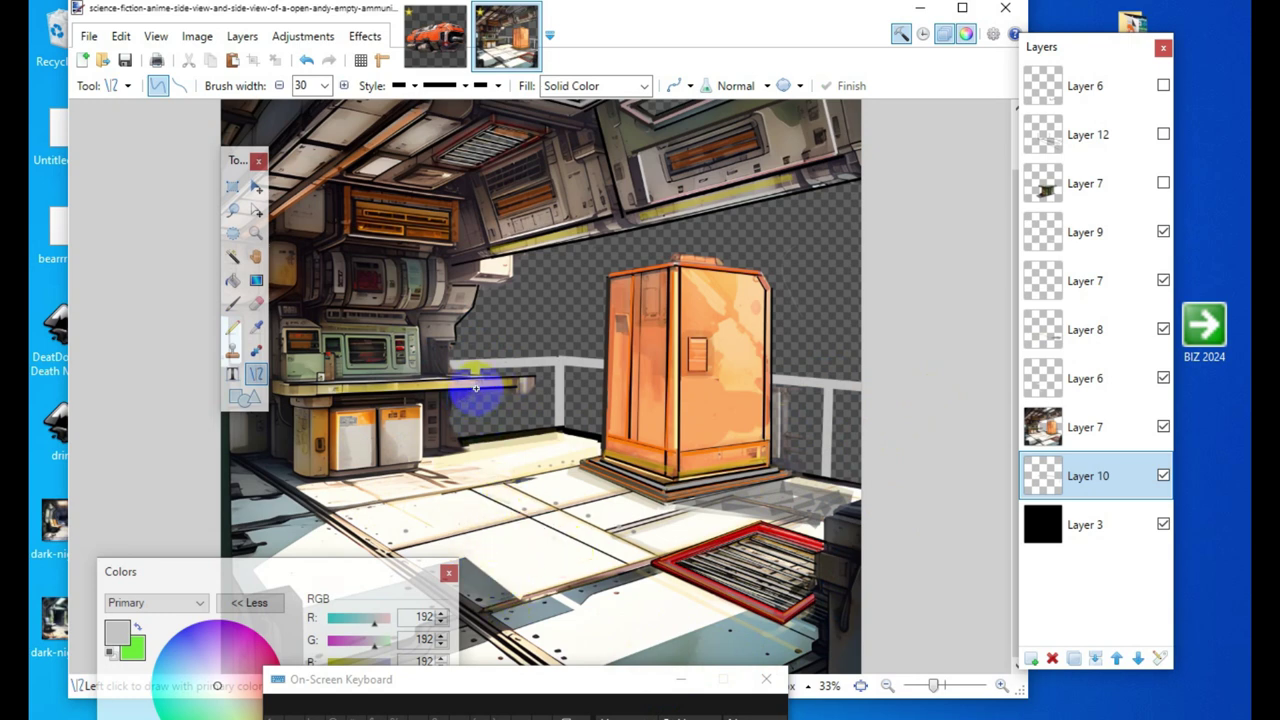
pyautogui.moveTo(475, 388); pyautogui.dragTo(473, 440)
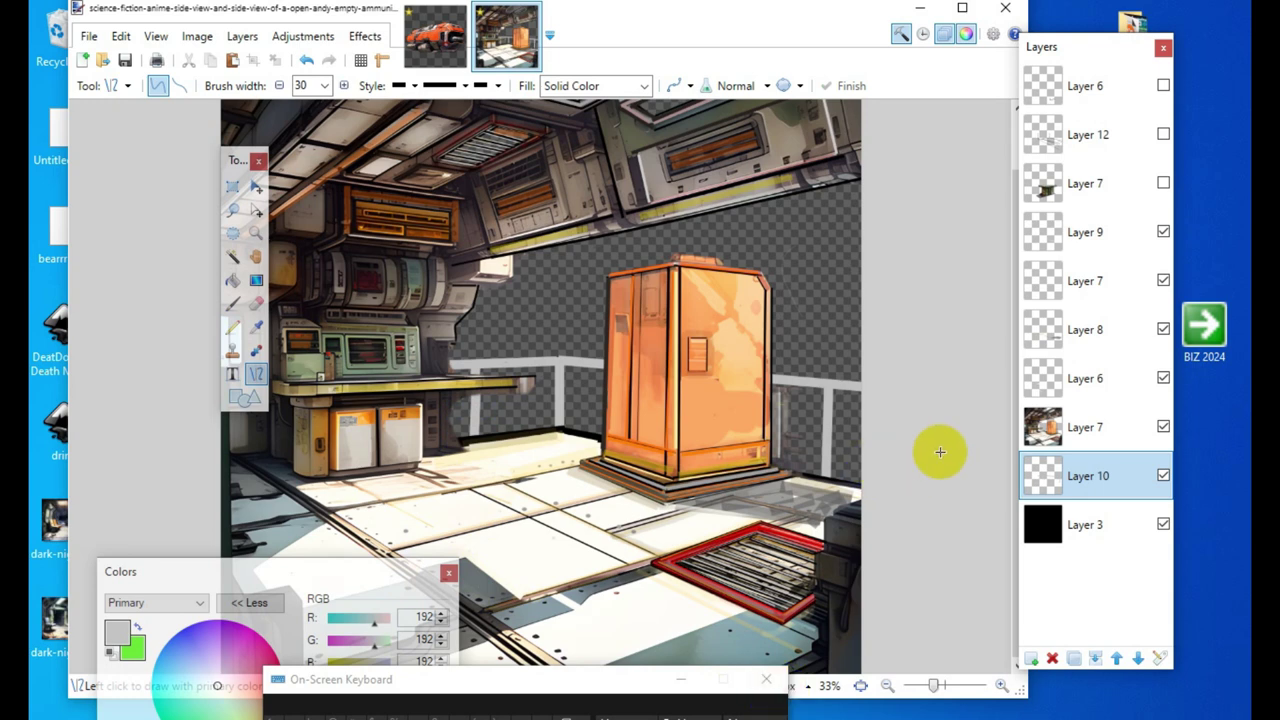
# Step: Draw a grey vertical post about 292 px long under the rail, right beside the orange cabinet's right edge
pyautogui.click(788, 387)
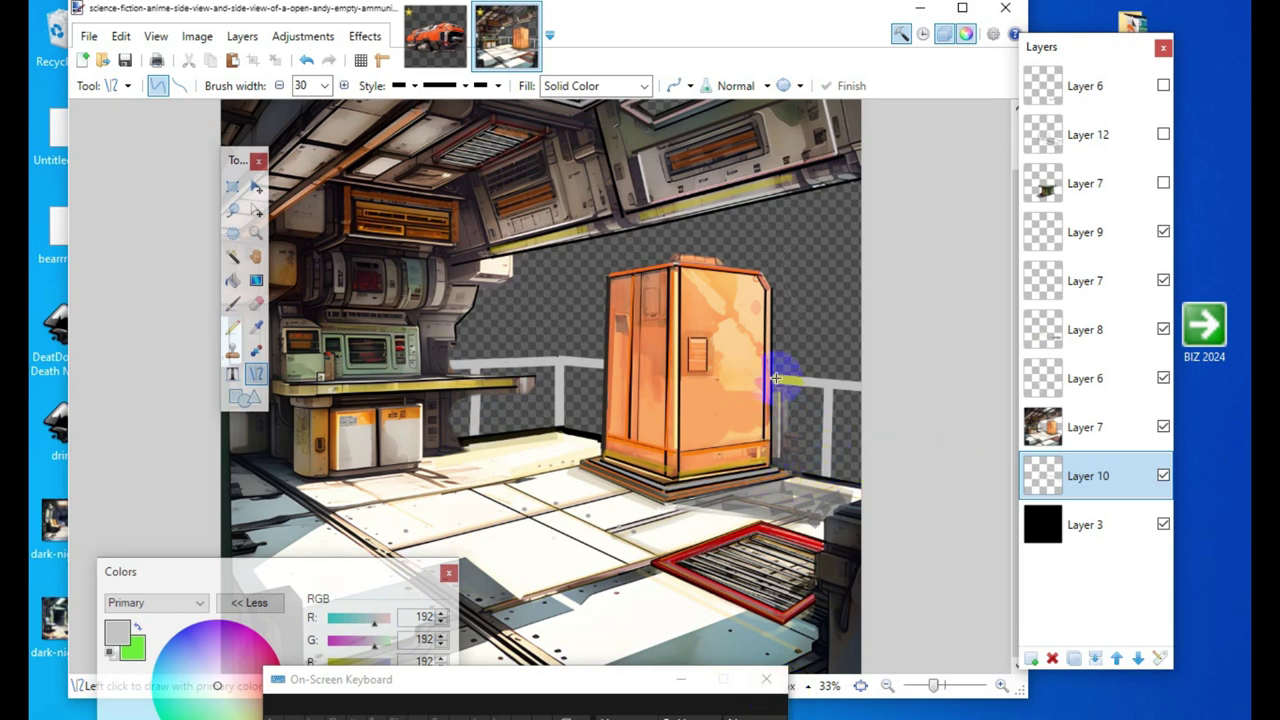
pyautogui.moveTo(776, 378); pyautogui.dragTo(775, 452)
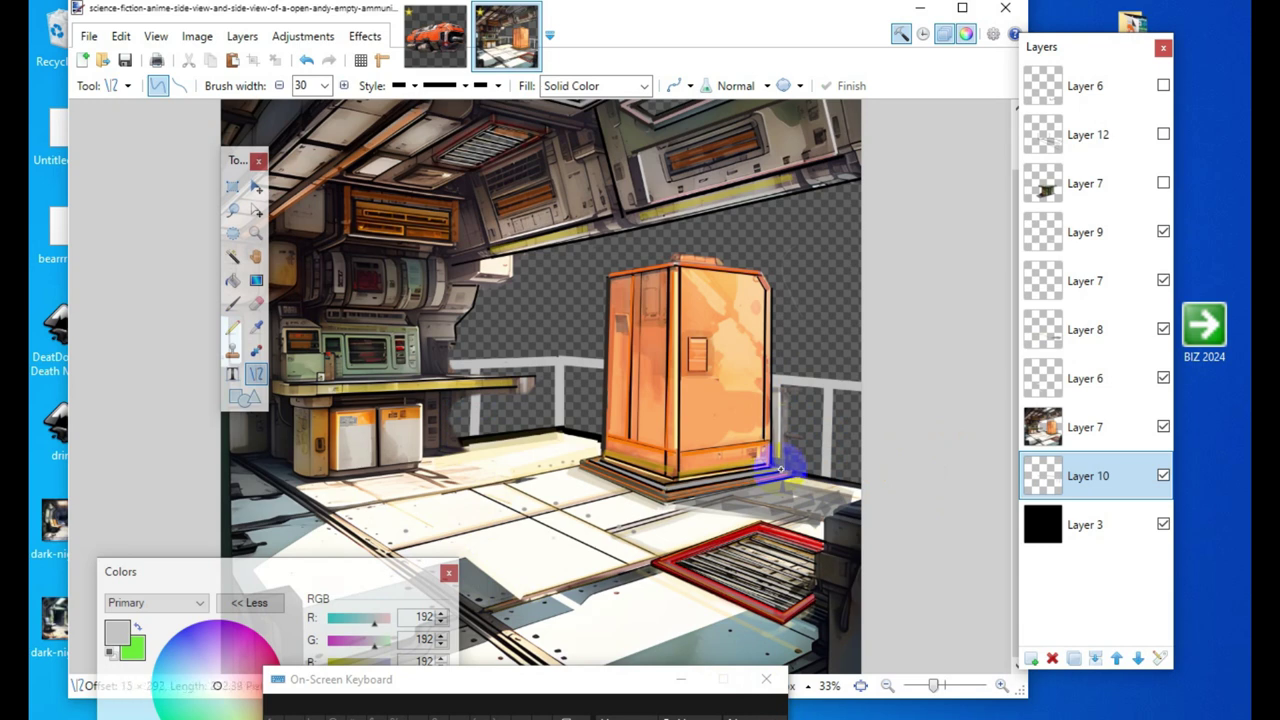
pyautogui.moveTo(781, 469); pyautogui.dragTo(781, 469)
pyautogui.click(563, 585)
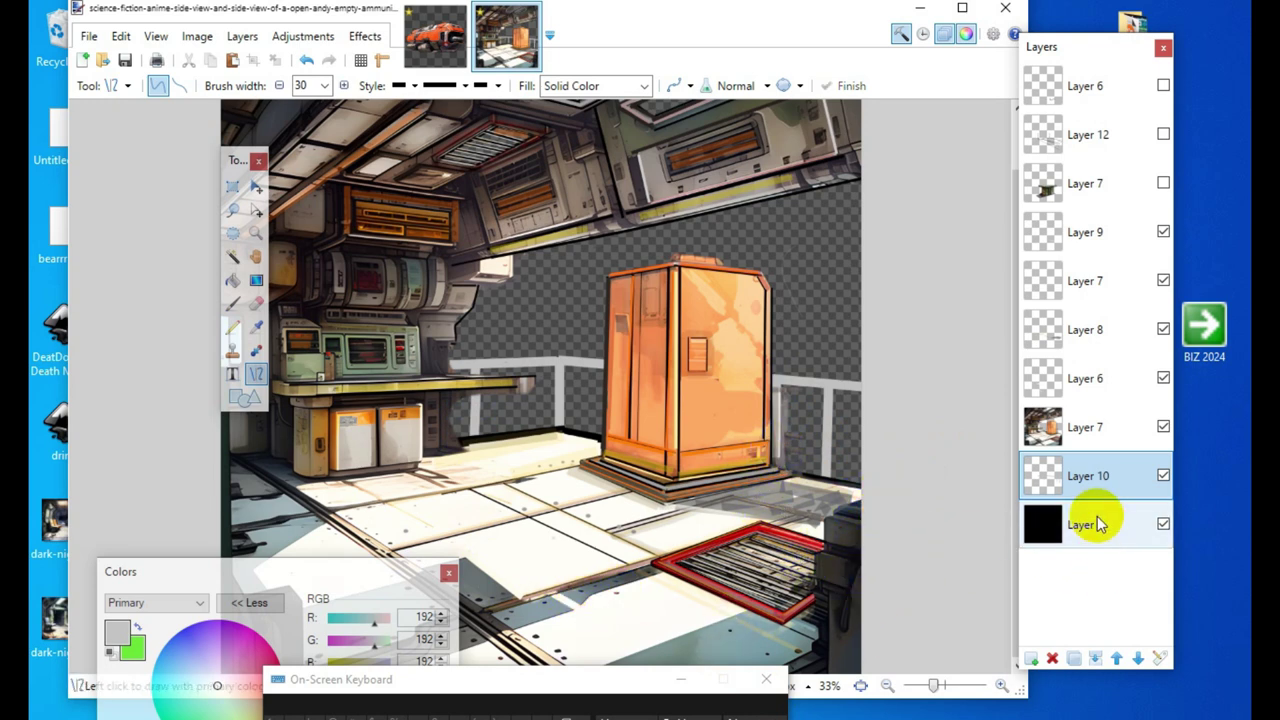
# Step: Set the primary colour to black 000000 and add a new layer directly beneath Layer 10
pyautogui.moveTo(166, 578); pyautogui.dragTo(141, 465)
pyautogui.click(88, 540)
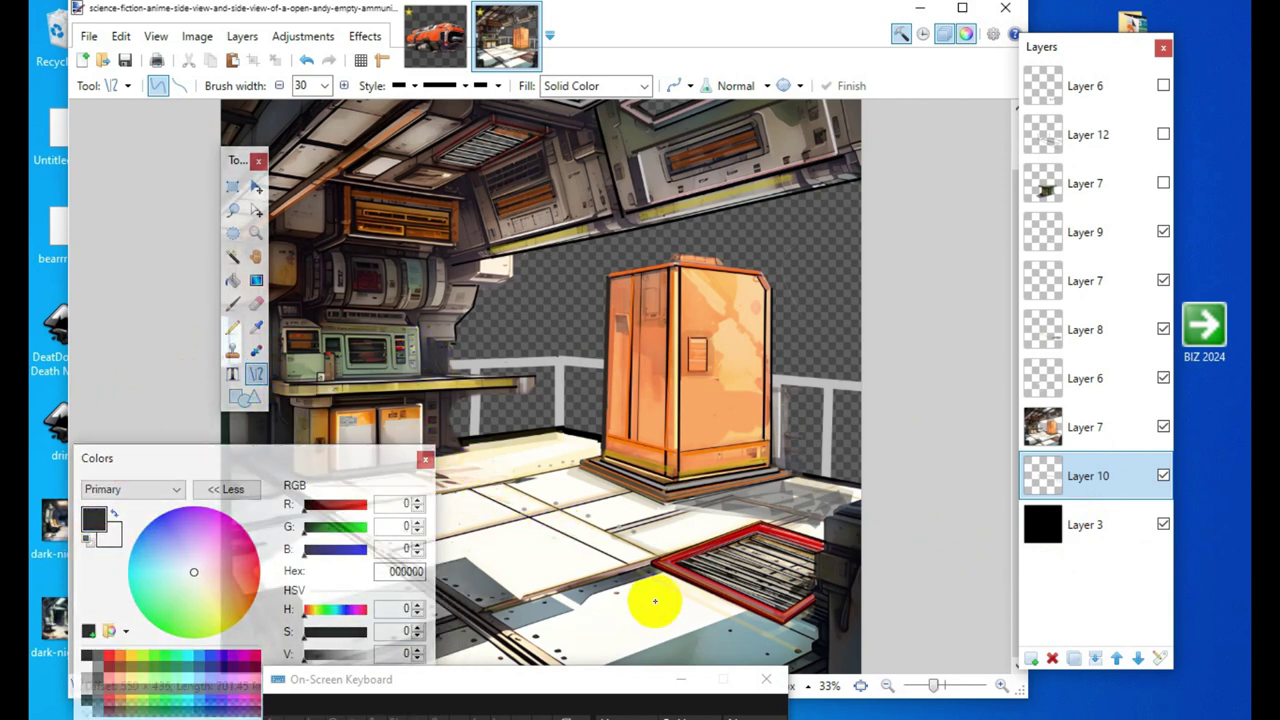
pyautogui.moveTo(483, 465); pyautogui.dragTo(768, 237)
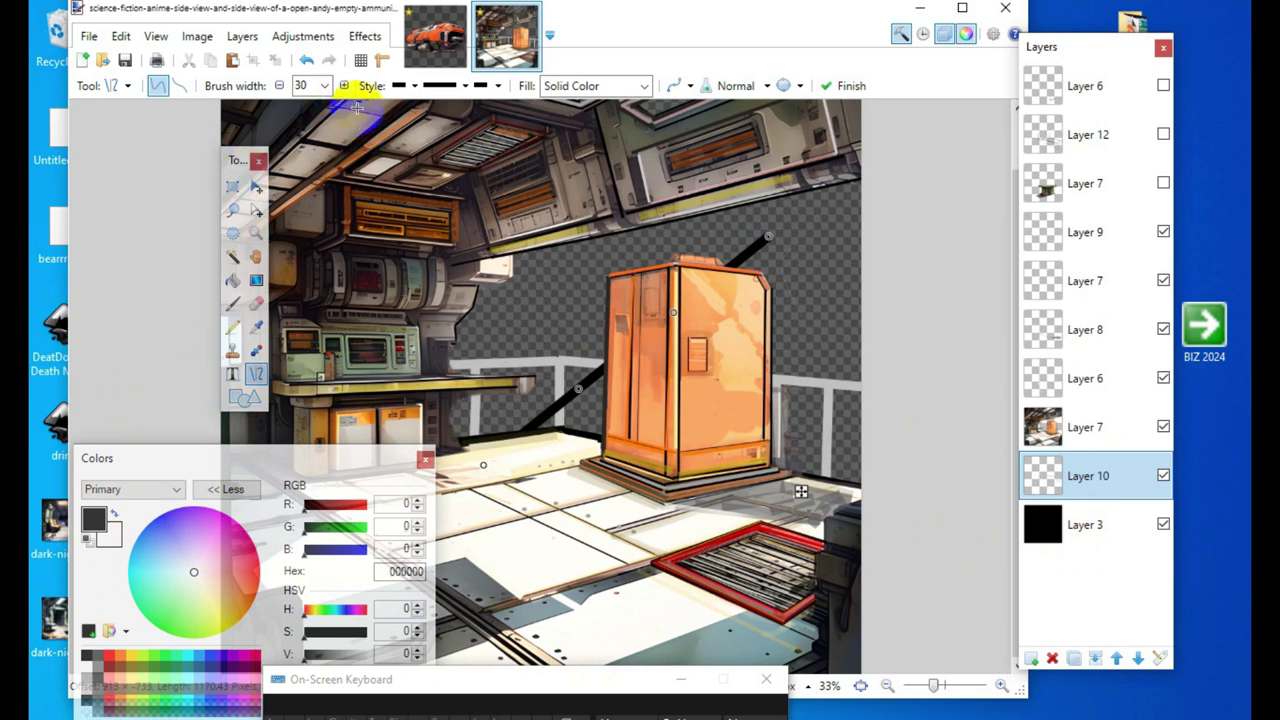
pyautogui.click(308, 63)
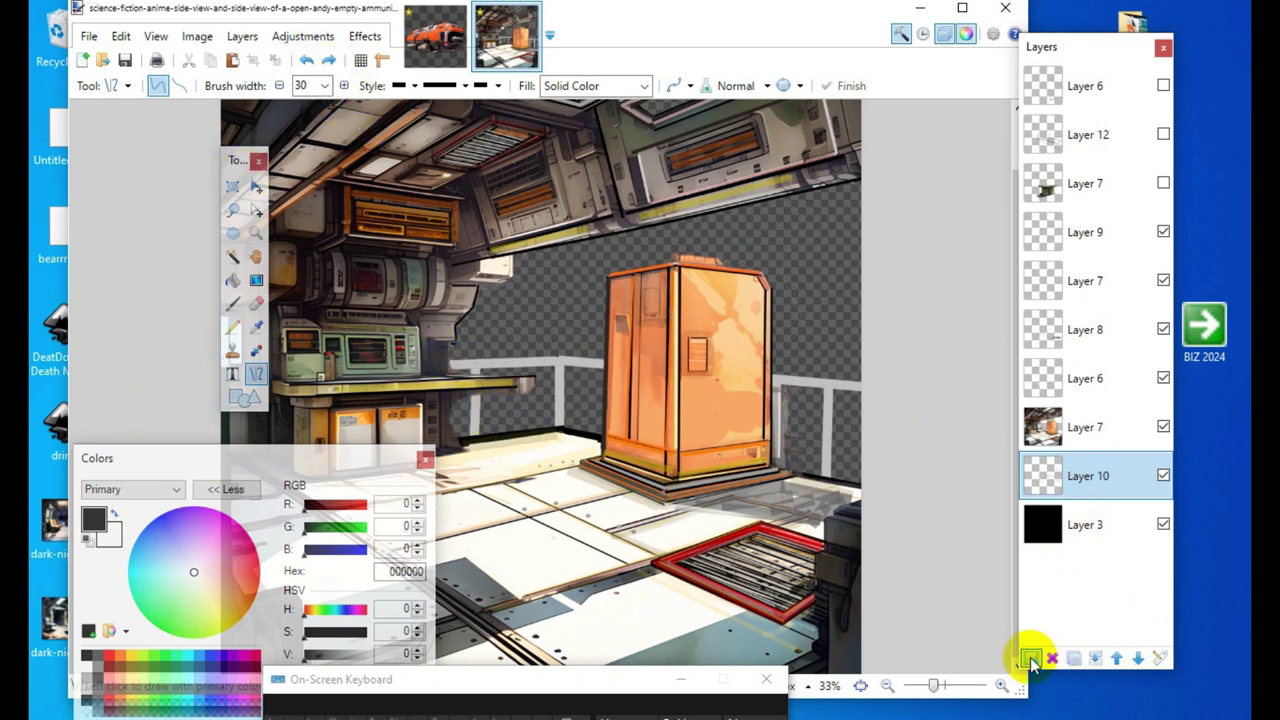
pyautogui.click(1031, 660)
pyautogui.moveTo(1114, 486); pyautogui.dragTo(1109, 531)
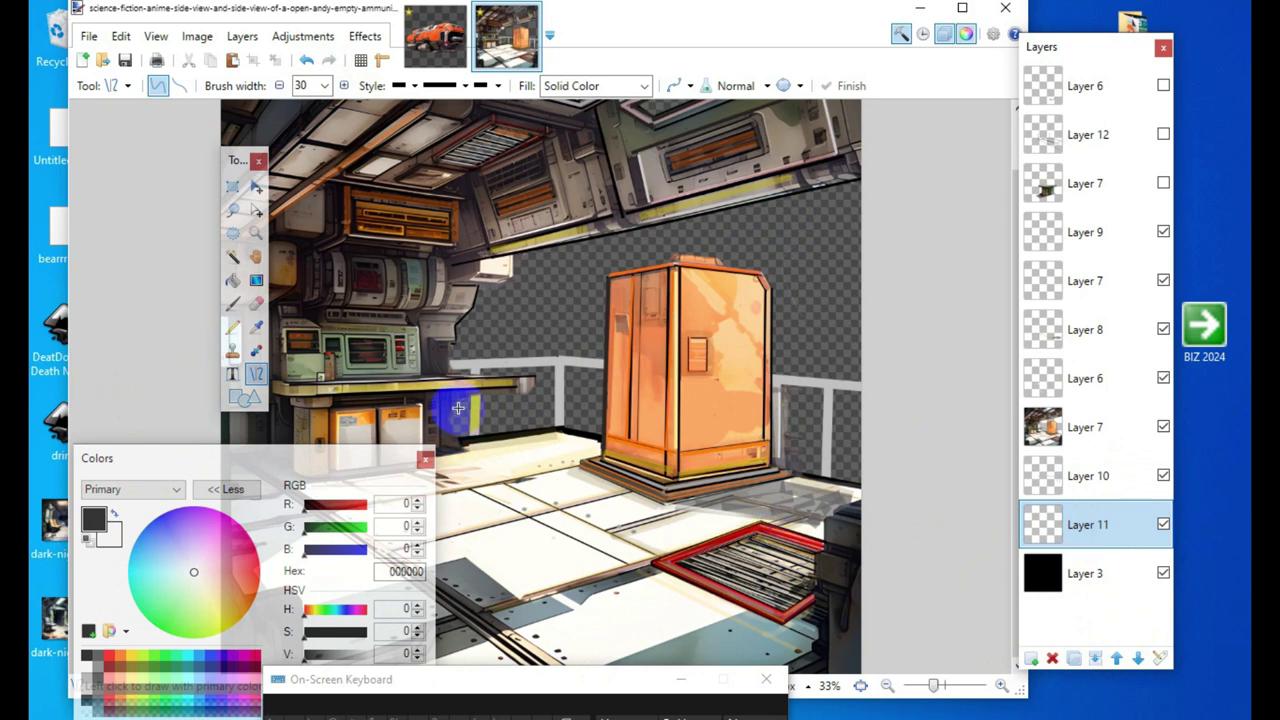
# Step: Draw black outlines on Layer 11 along the grey rail's upper edge, with the left segment about 448 px long, and around the right-hand post
pyautogui.moveTo(448, 356); pyautogui.dragTo(578, 352)
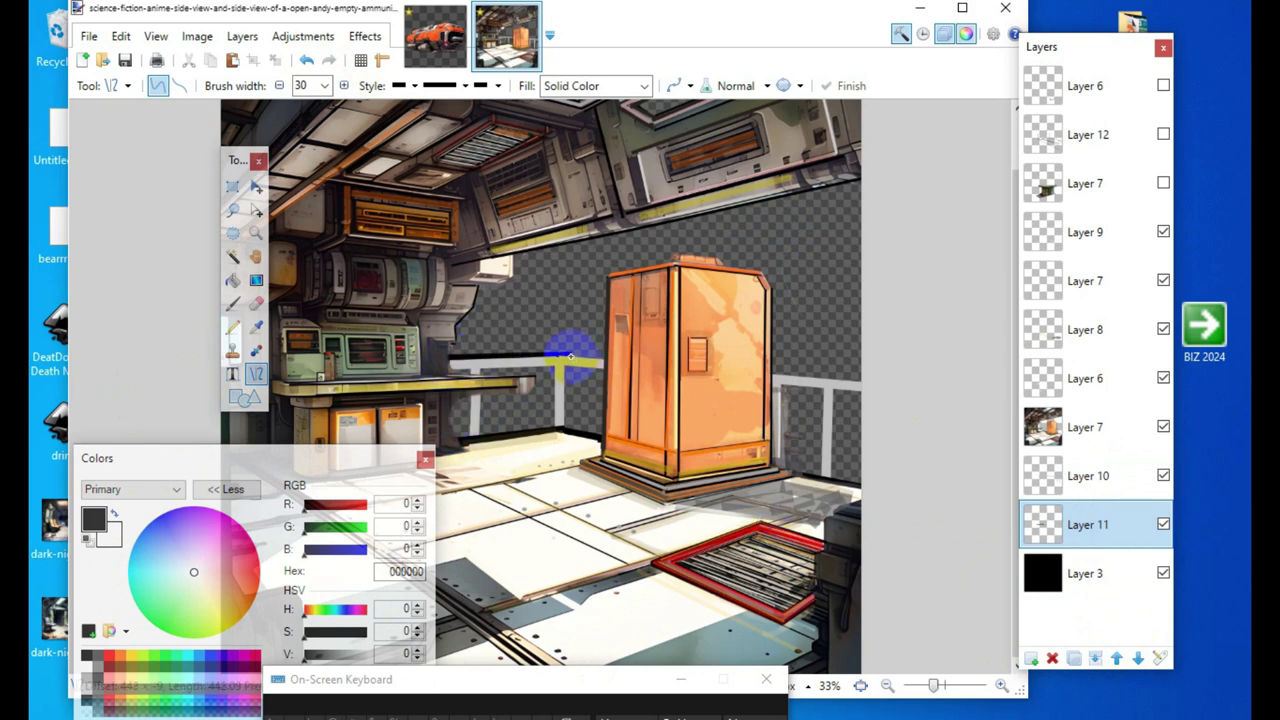
pyautogui.moveTo(571, 356); pyautogui.dragTo(892, 386)
pyautogui.click(560, 546)
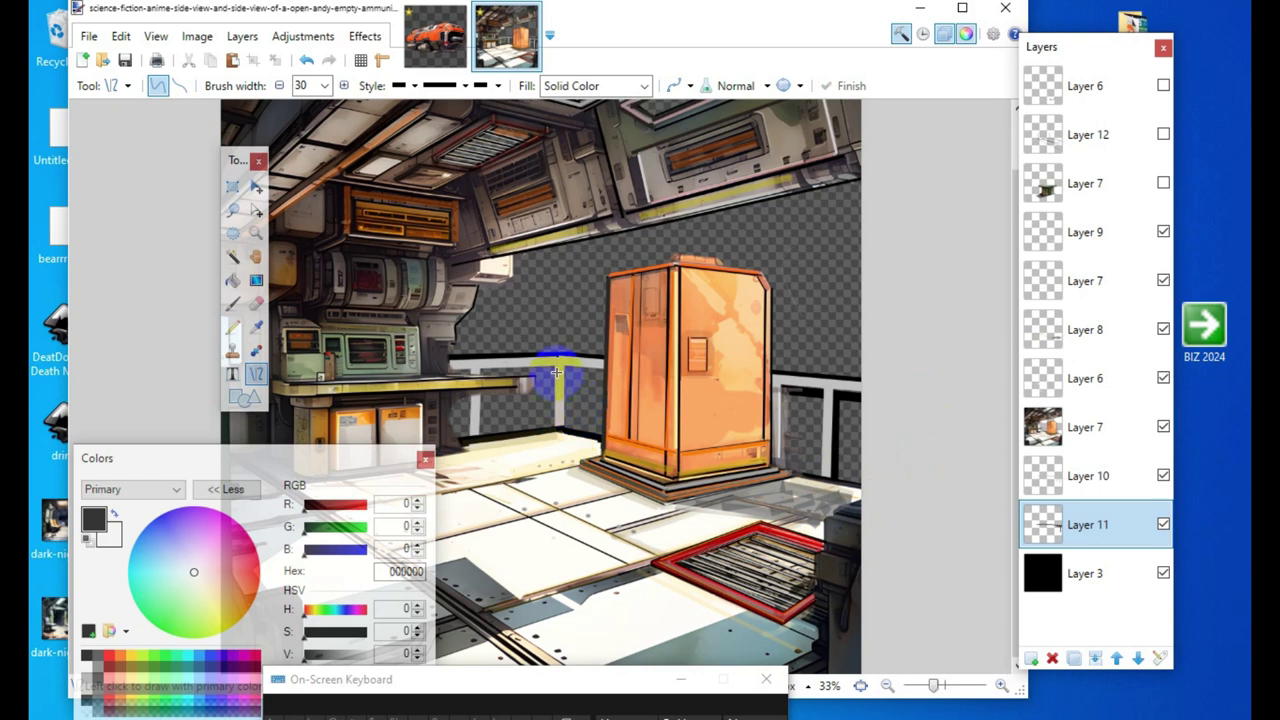
# Step: Outline both sides of the two posts left of the orange cabinet in black, using lines about 400 and 386 px long at the desk post
pyautogui.moveTo(551, 360); pyautogui.dragTo(552, 467)
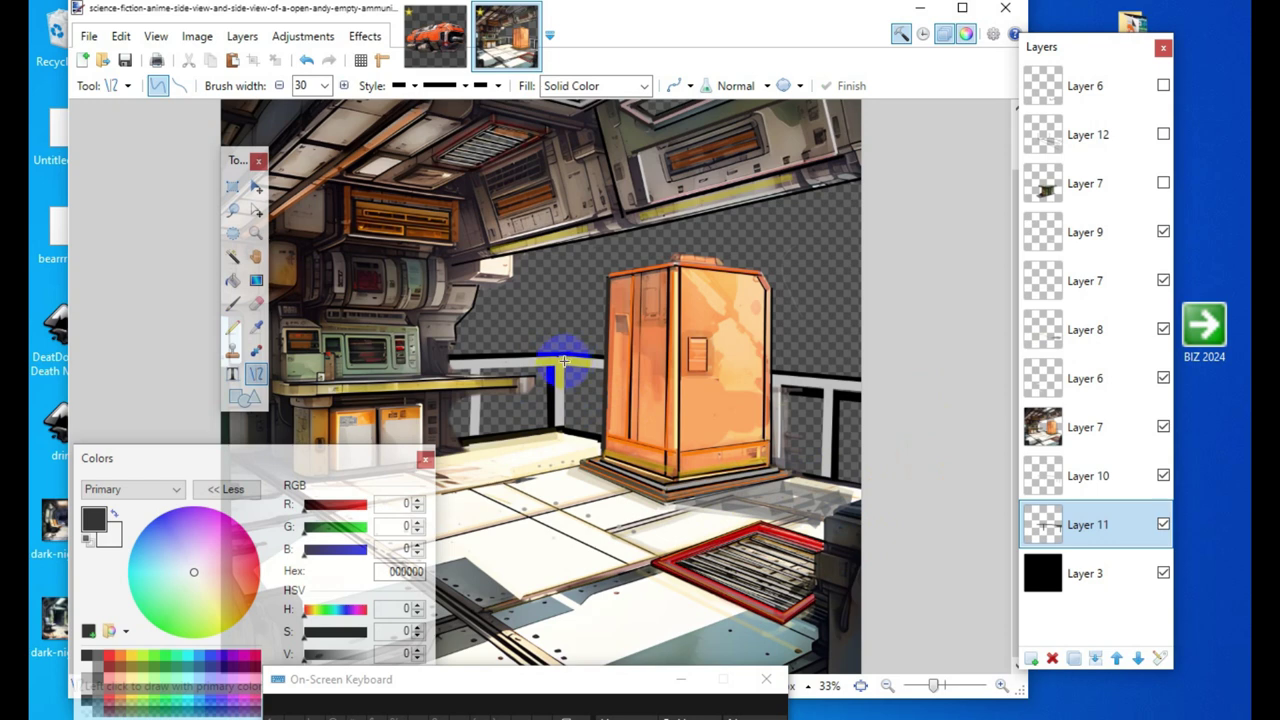
pyautogui.moveTo(563, 360); pyautogui.dragTo(566, 459)
pyautogui.click(676, 449)
pyautogui.moveTo(475, 361); pyautogui.dragTo(481, 487)
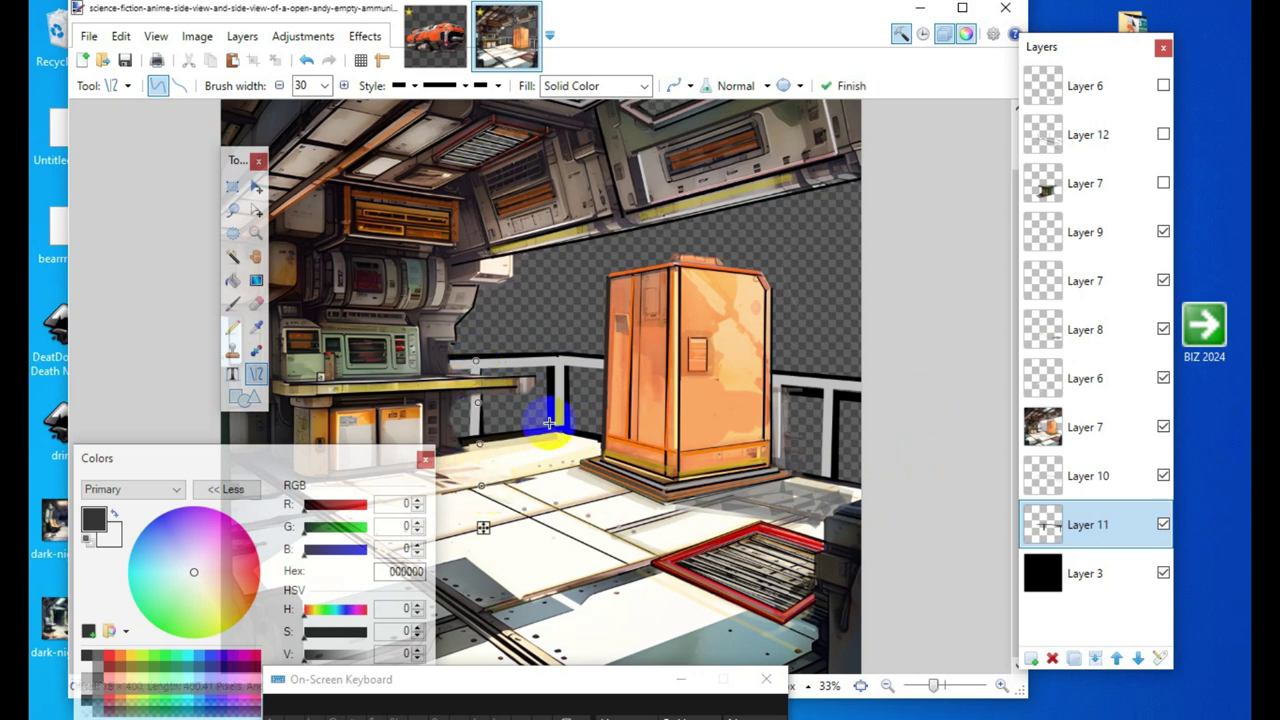
pyautogui.click(487, 327)
pyautogui.moveTo(465, 365); pyautogui.dragTo(473, 487)
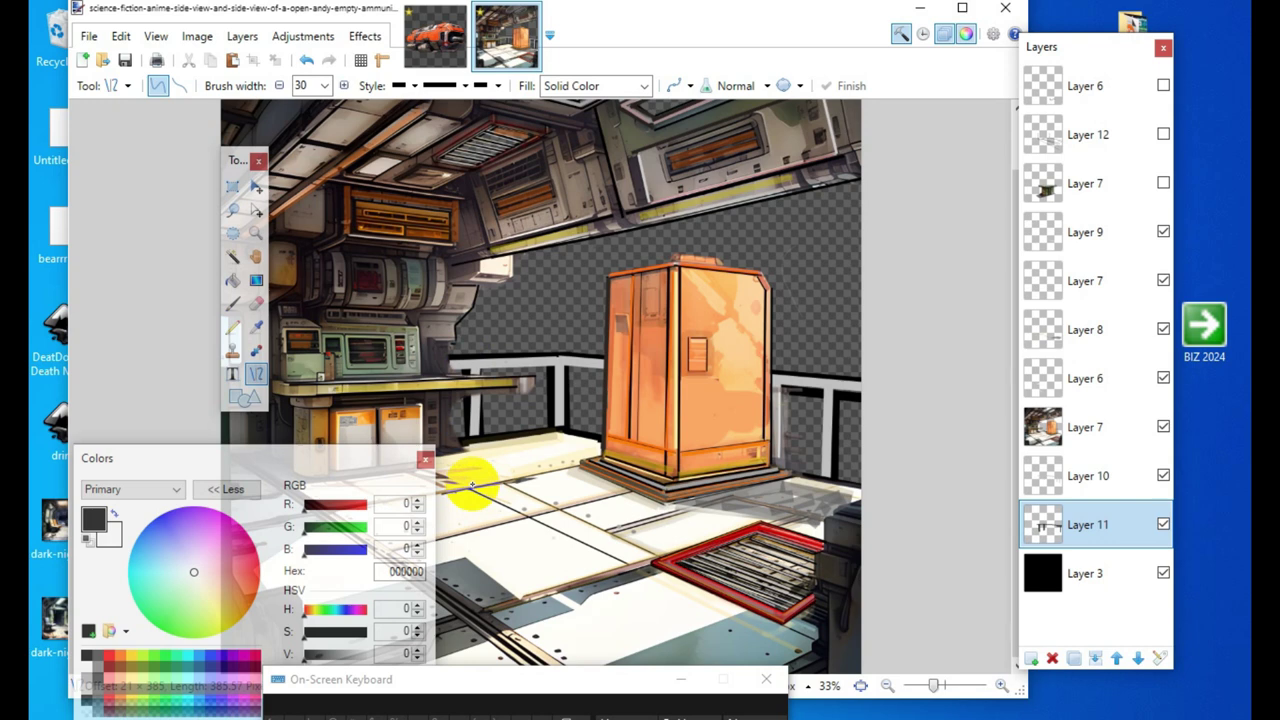
pyautogui.moveTo(473, 485); pyautogui.dragTo(474, 486)
pyautogui.click(515, 287)
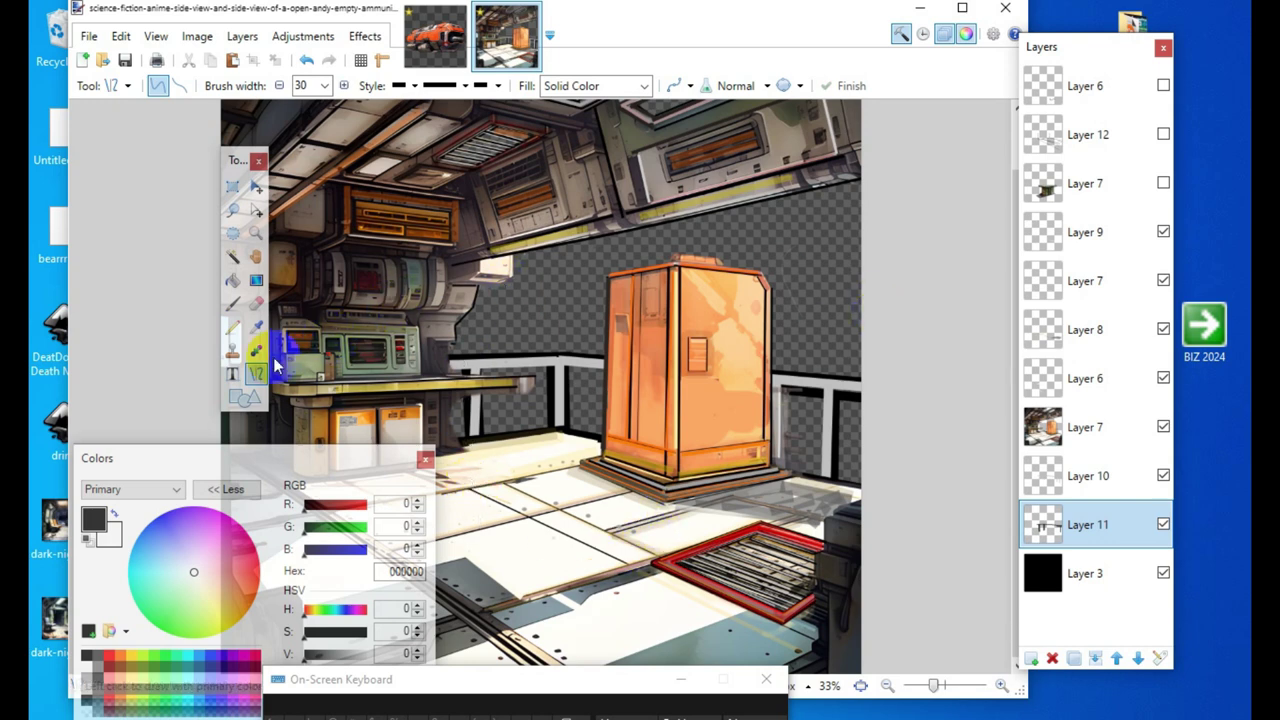
# Step: Set the Line tool's brush width to 9 and add a new layer above Layer 9
pyautogui.click(279, 86)
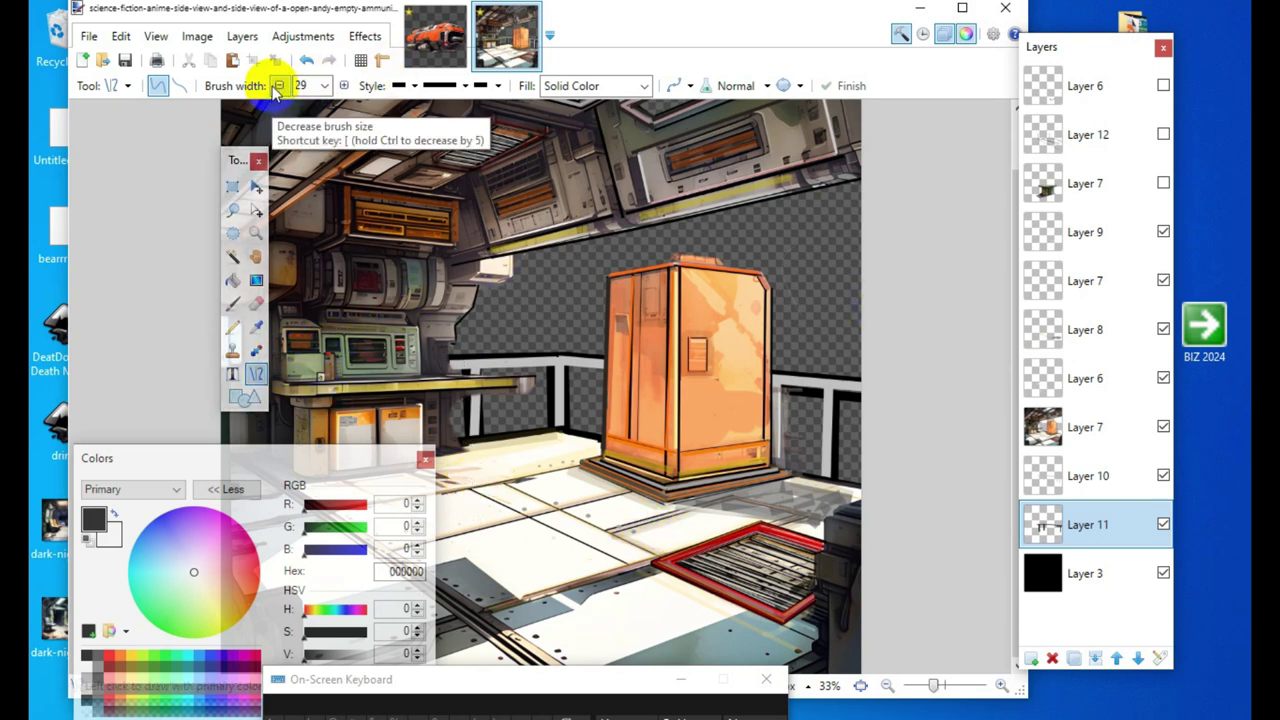
pyautogui.click(280, 86)
pyautogui.click(281, 86)
pyautogui.click(282, 87)
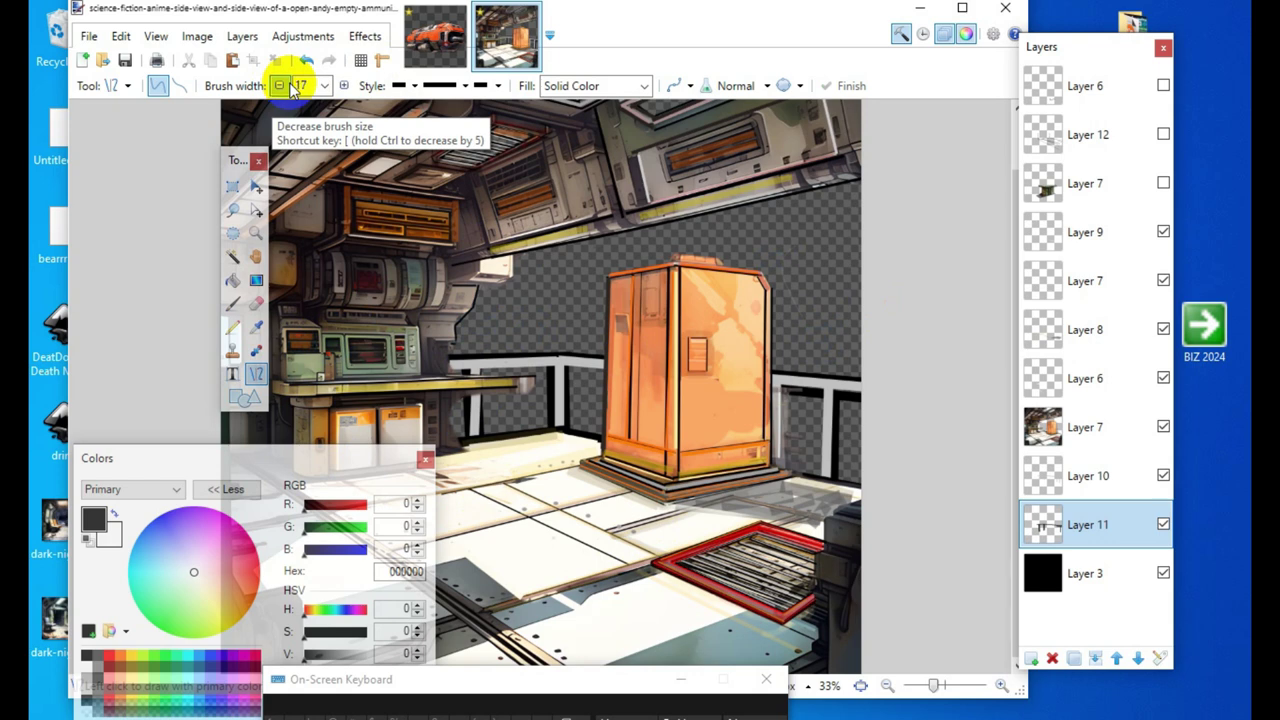
pyautogui.click(290, 88)
pyautogui.click(290, 88)
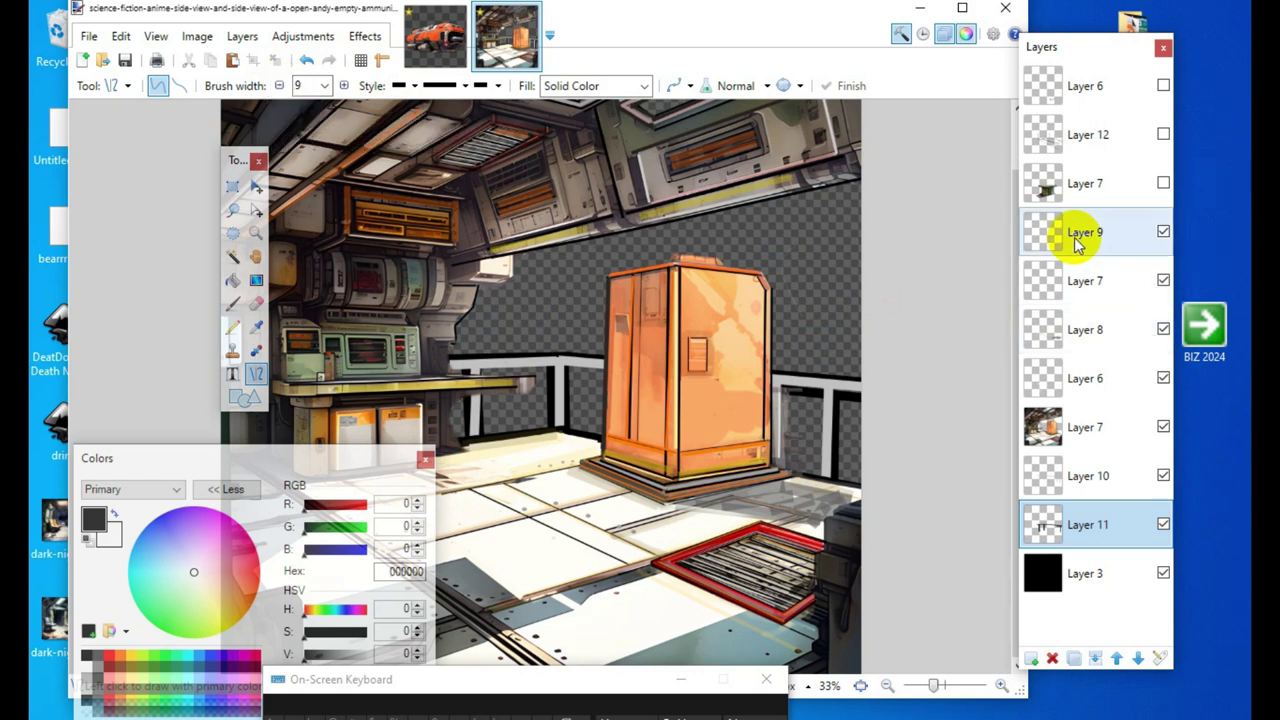
pyautogui.click(1068, 236)
pyautogui.click(1031, 660)
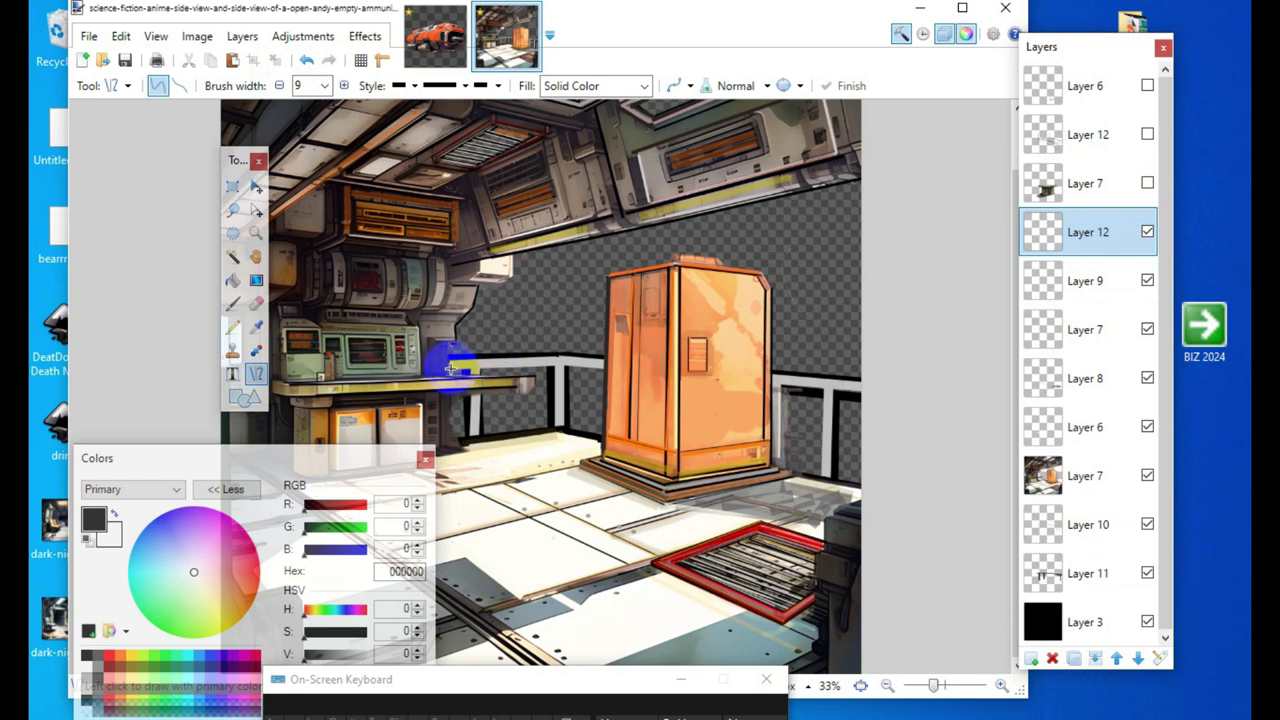
# Step: Draw a thin black line along the rail left of the orange cabinet, about 367 px to the post and on to the cabinet
pyautogui.moveTo(447, 358); pyautogui.dragTo(561, 363)
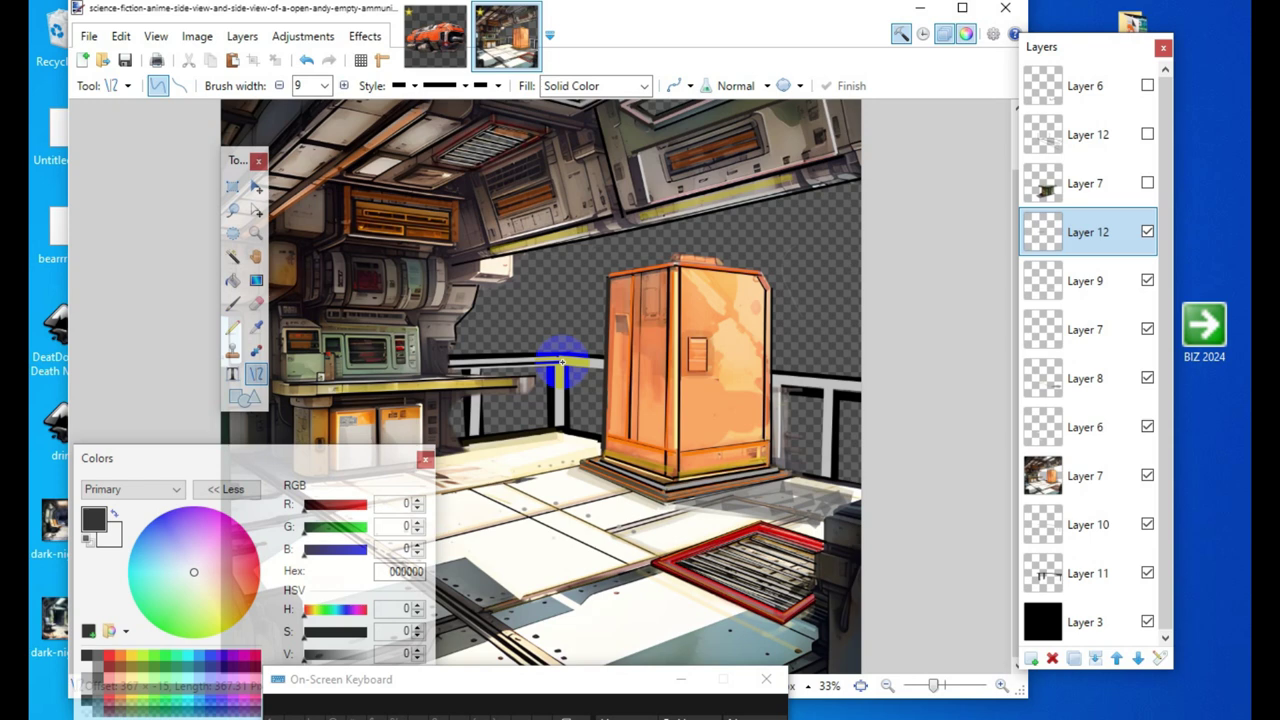
pyautogui.moveTo(562, 362); pyautogui.dragTo(562, 362)
pyautogui.click(549, 486)
pyautogui.moveTo(561, 362); pyautogui.dragTo(604, 365)
pyautogui.click(829, 629)
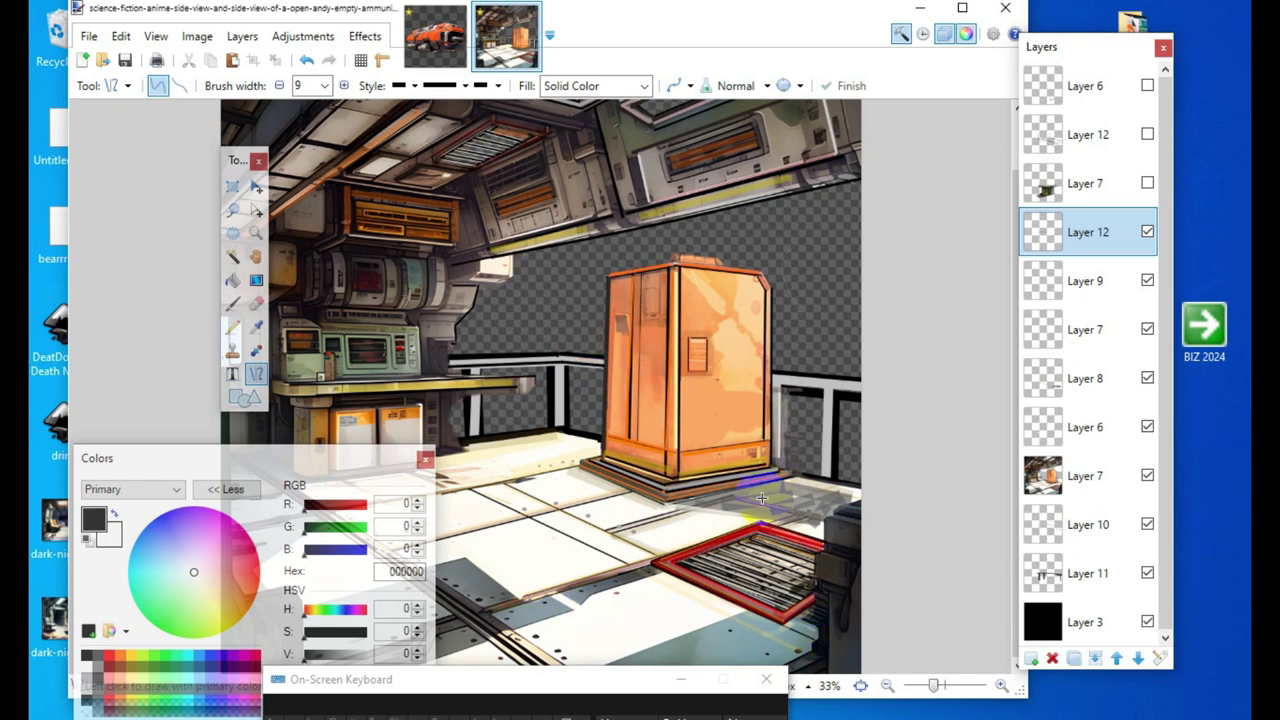
pyautogui.click(821, 383)
pyautogui.click(775, 387)
pyautogui.moveTo(771, 381); pyautogui.dragTo(875, 392)
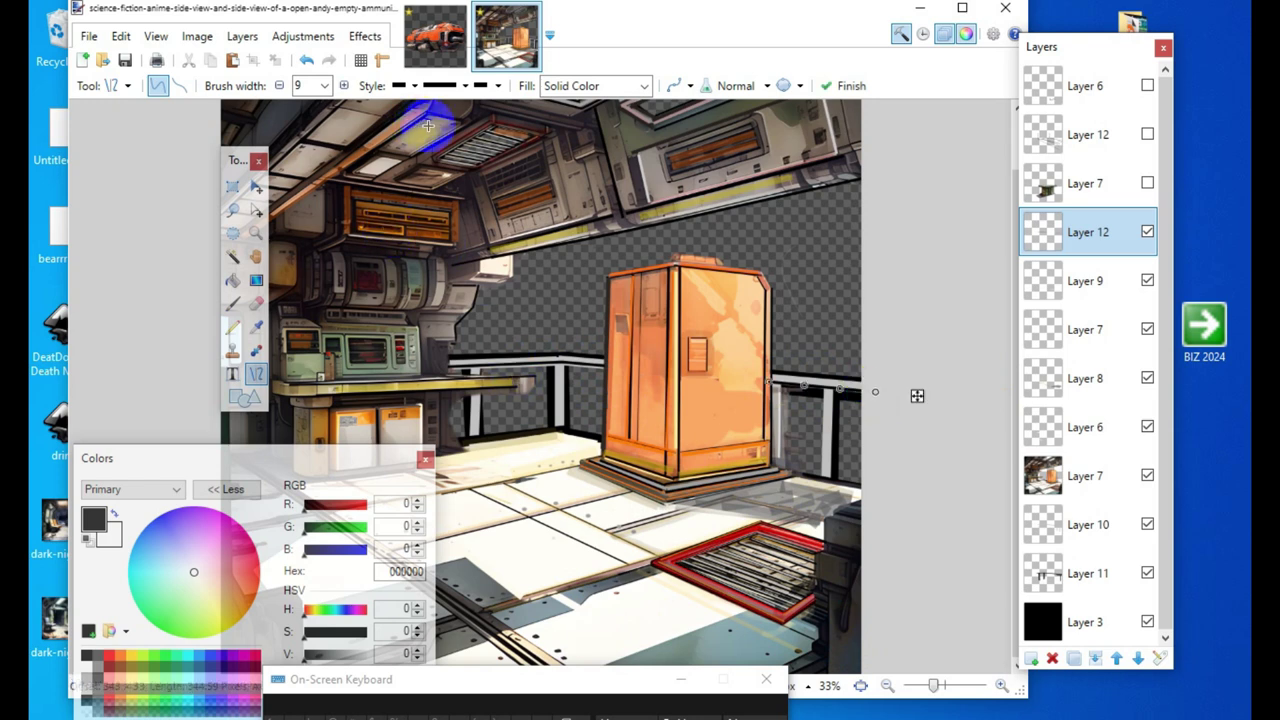
pyautogui.click(307, 63)
# Step: Draw a thin black line about 479 px long along the rail from the orange cabinet past the picture's right edge
pyautogui.click(780, 393)
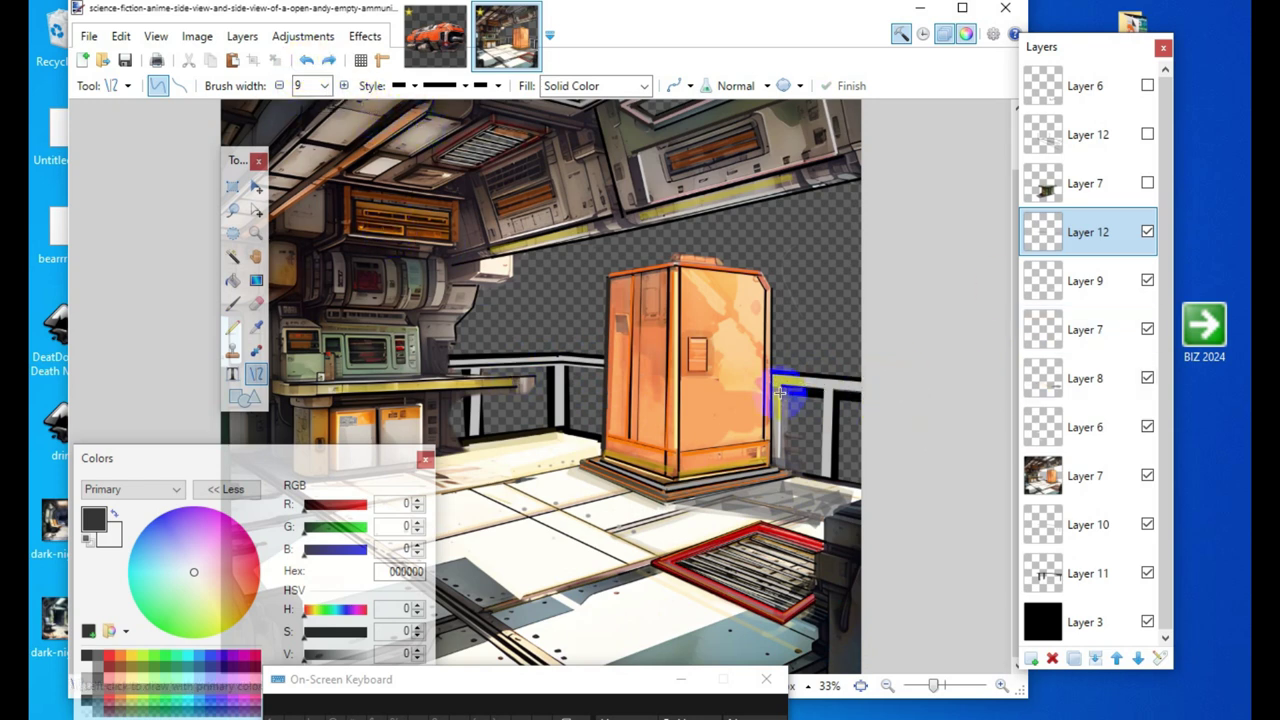
pyautogui.moveTo(780, 380); pyautogui.dragTo(919, 393)
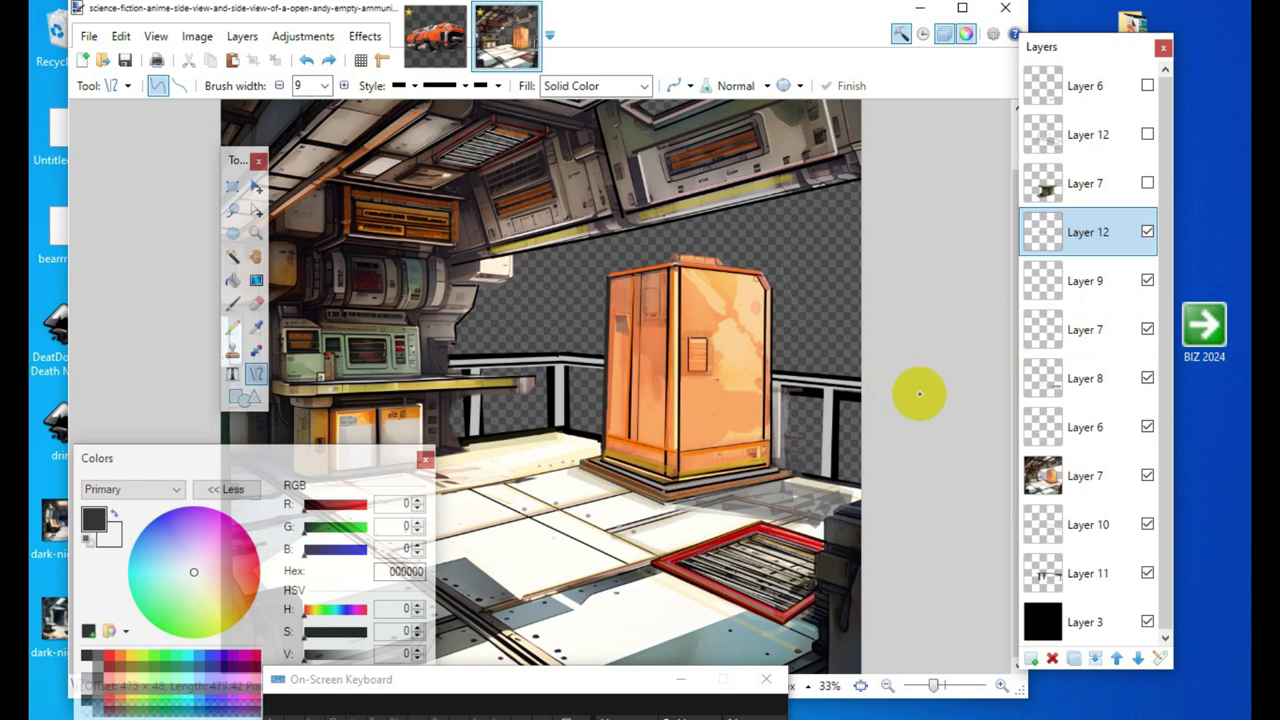
pyautogui.moveTo(919, 394); pyautogui.dragTo(919, 394)
pyautogui.click(685, 559)
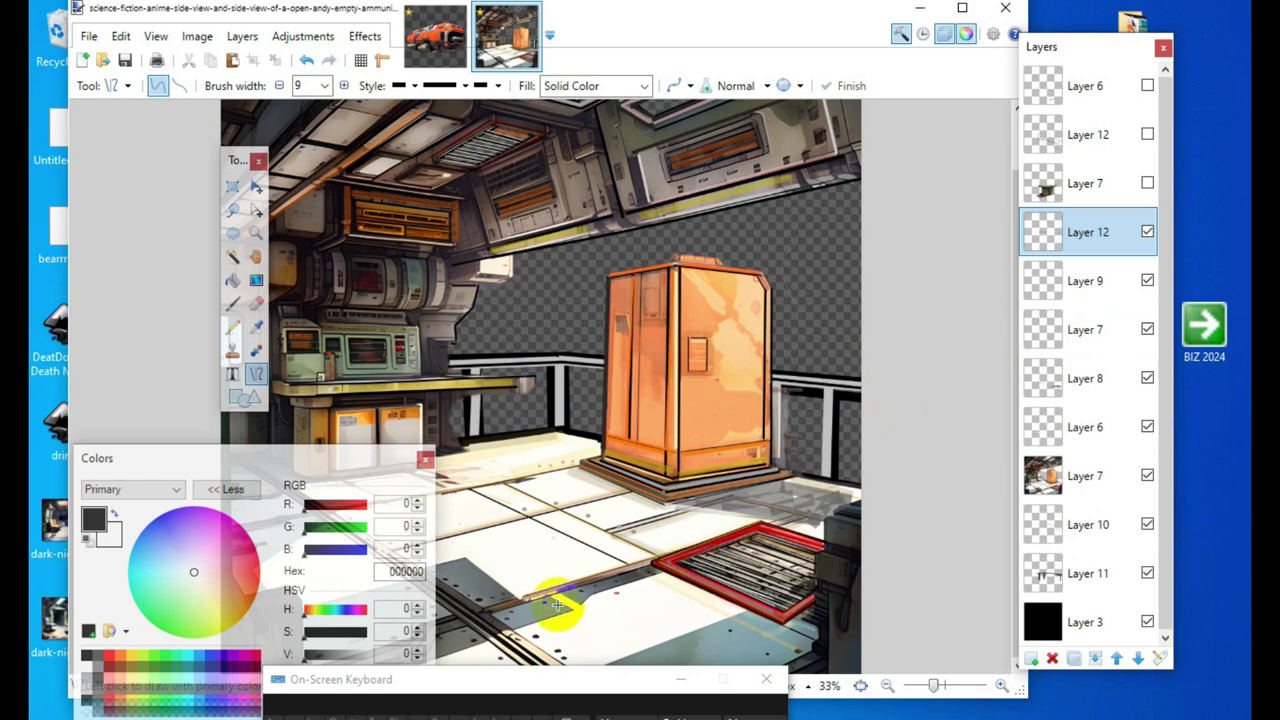
# Step: Draw thin black lines down the middle of the posts, about 205 px long left of the orange cabinet and 289 px long right of it
pyautogui.moveTo(559, 369); pyautogui.dragTo(561, 426)
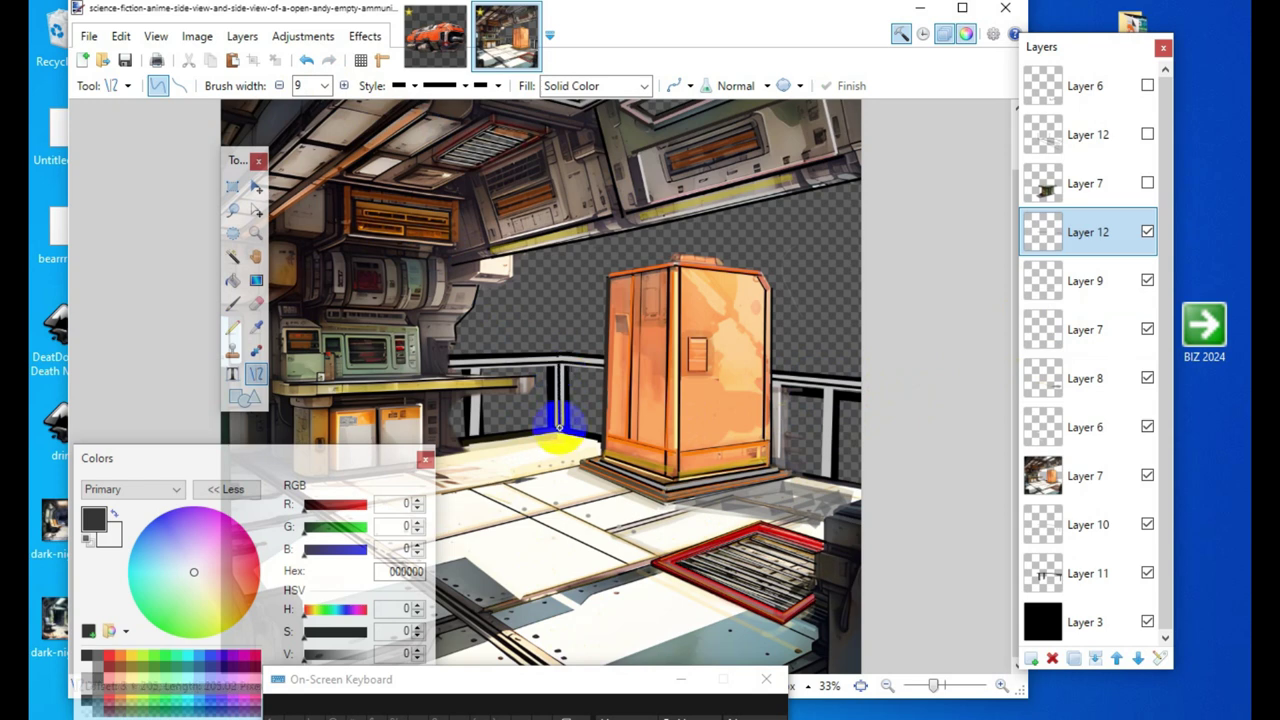
pyautogui.moveTo(559, 426); pyautogui.dragTo(559, 426)
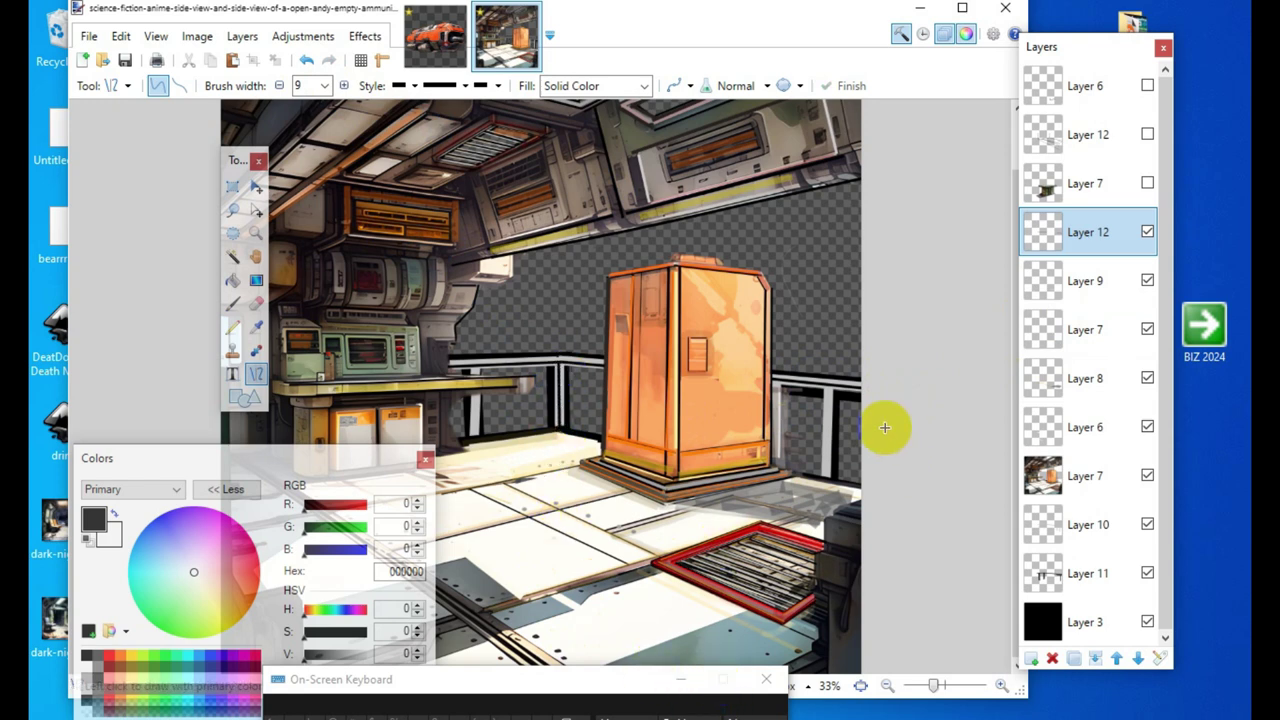
pyautogui.click(834, 400)
pyautogui.moveTo(834, 400)
pyautogui.mouseDown()
pyautogui.moveTo(826, 390)
pyautogui.moveTo(823, 480)
pyautogui.mouseUp()
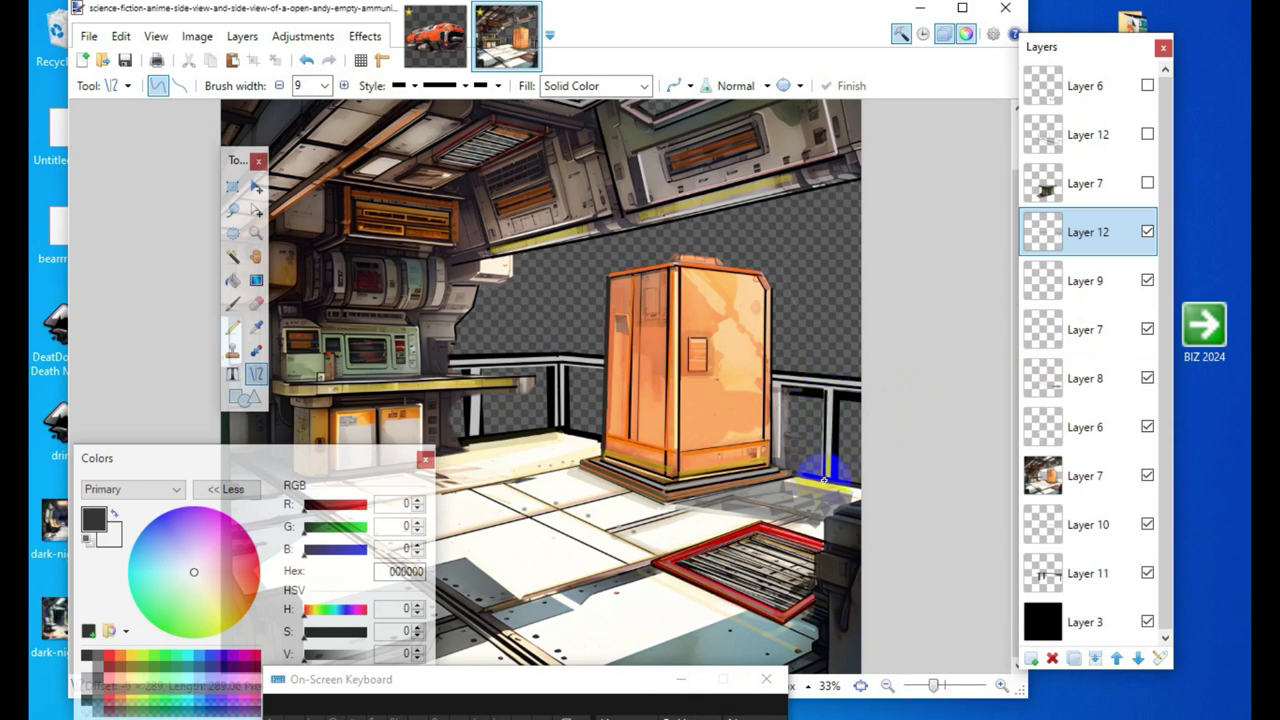
pyautogui.moveTo(824, 480); pyautogui.dragTo(824, 481)
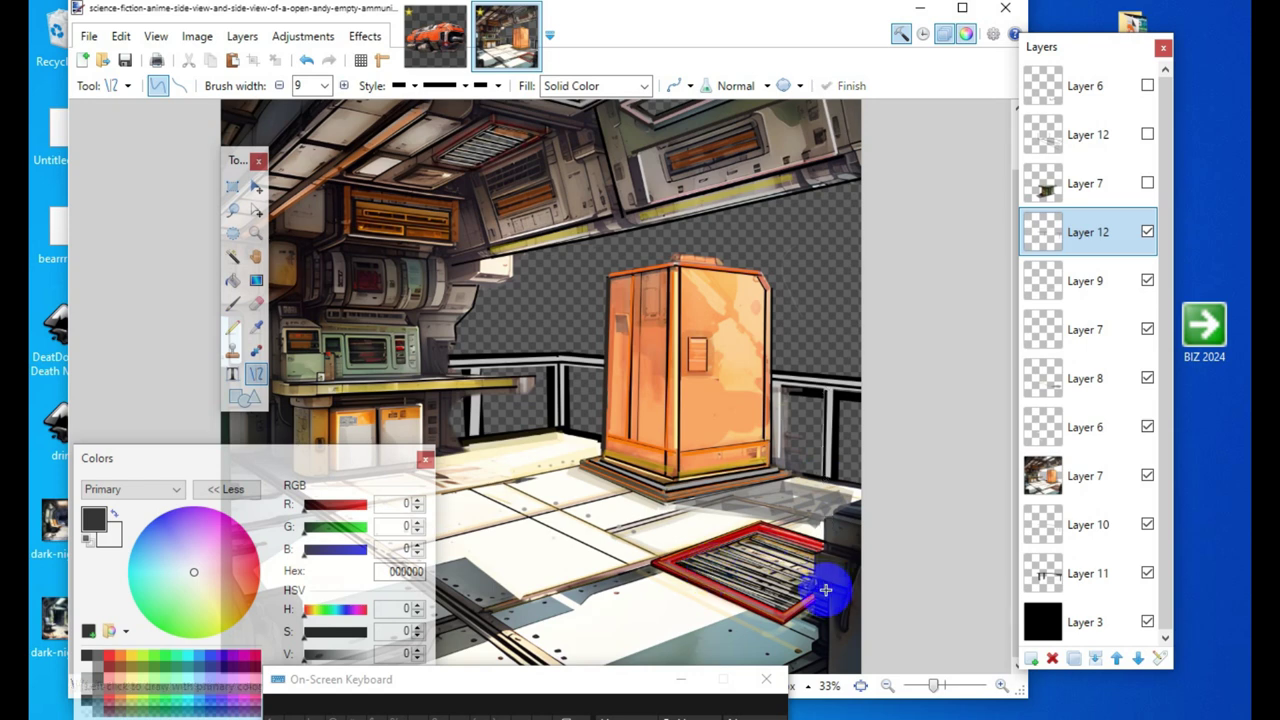
pyautogui.click(894, 547)
pyautogui.click(471, 414)
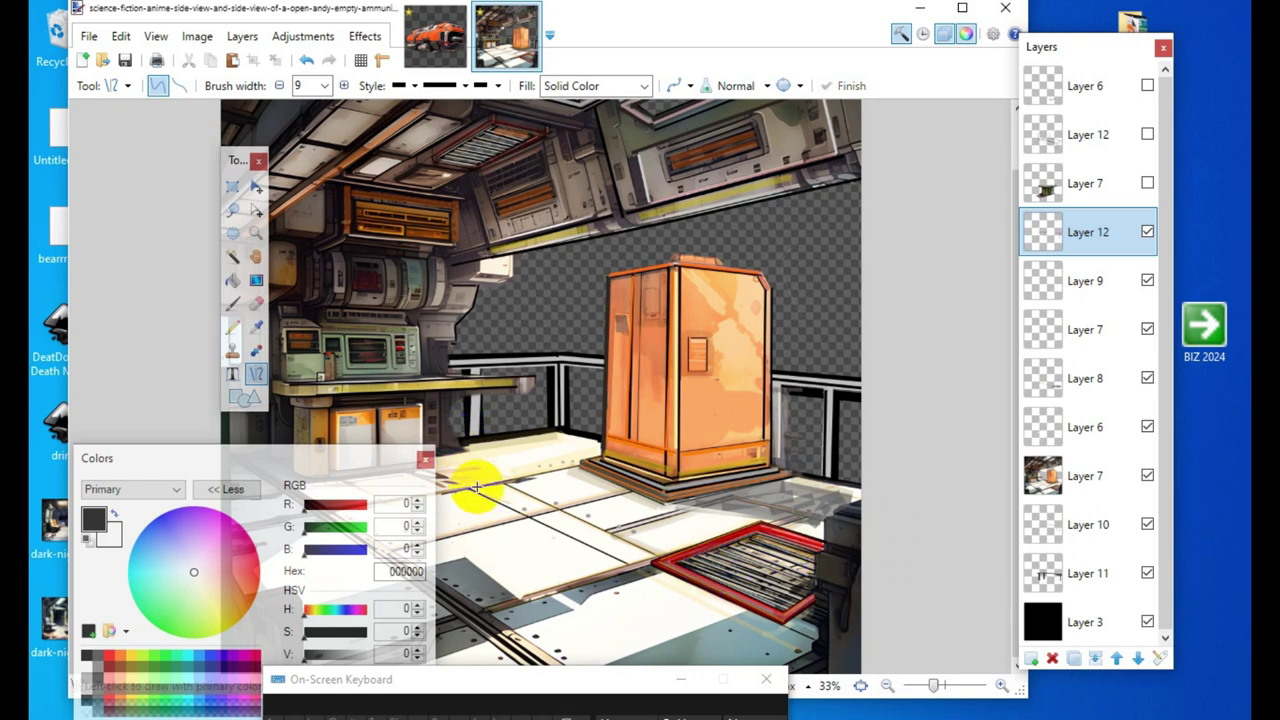
pyautogui.click(491, 451)
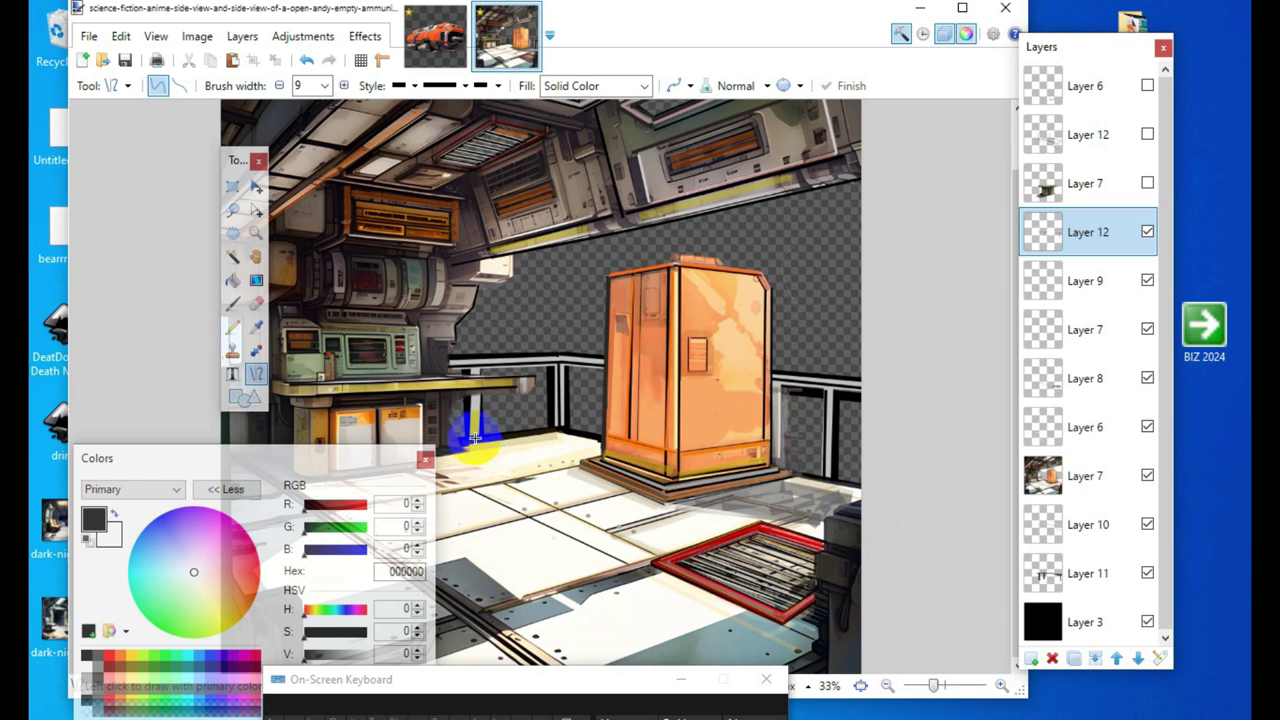
pyautogui.moveTo(462, 370); pyautogui.dragTo(476, 367)
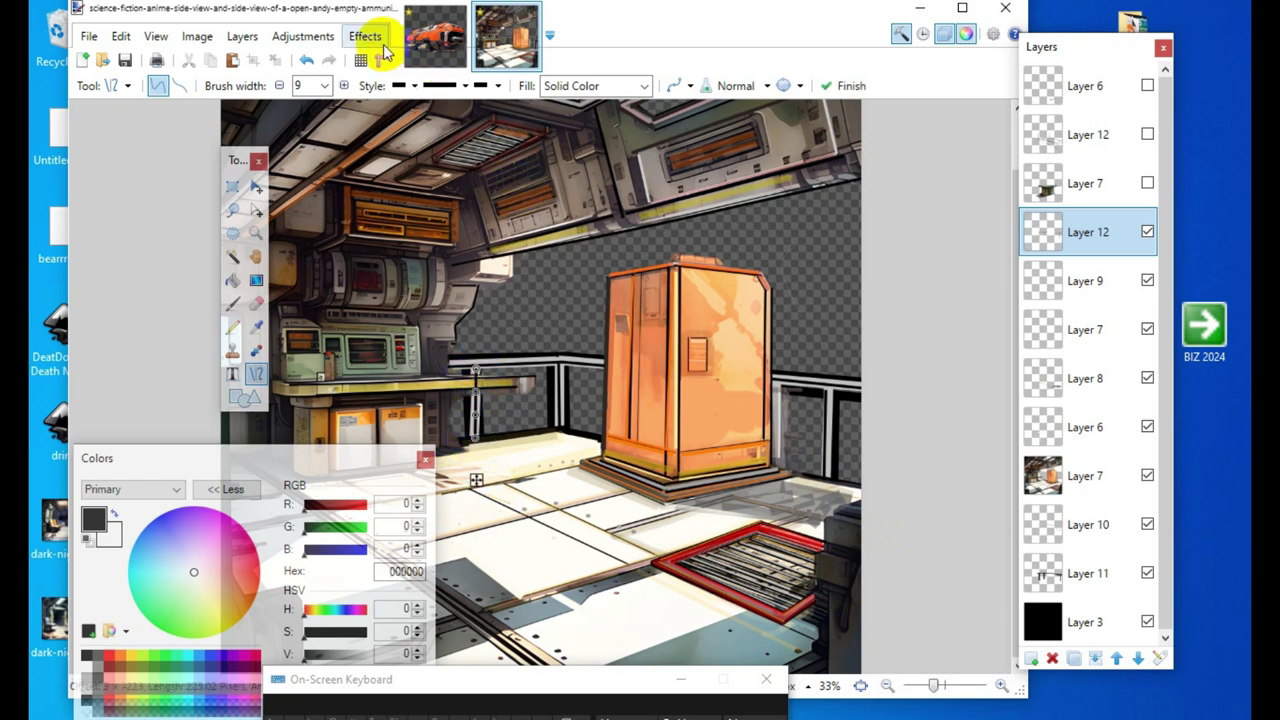
pyautogui.click(314, 64)
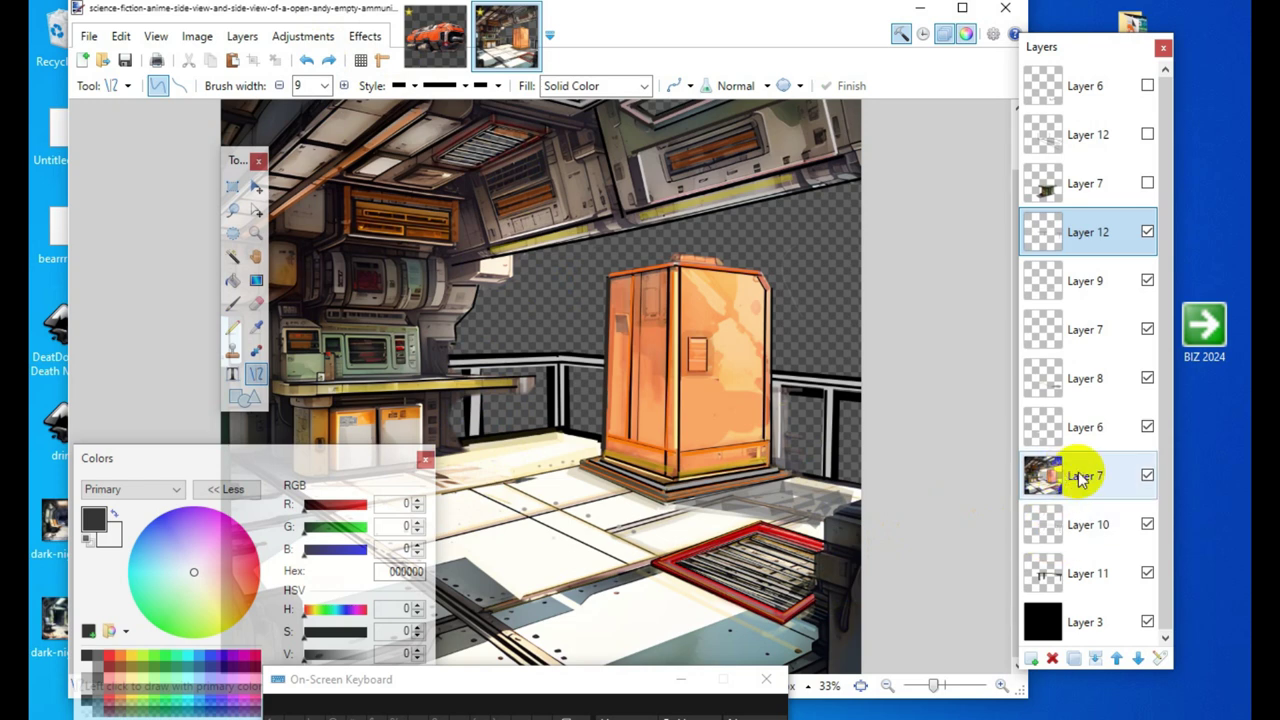
# Step: Select Layer 10, just below the room picture, and set the primary color to amber, hex FFAA00
pyautogui.click(1112, 530)
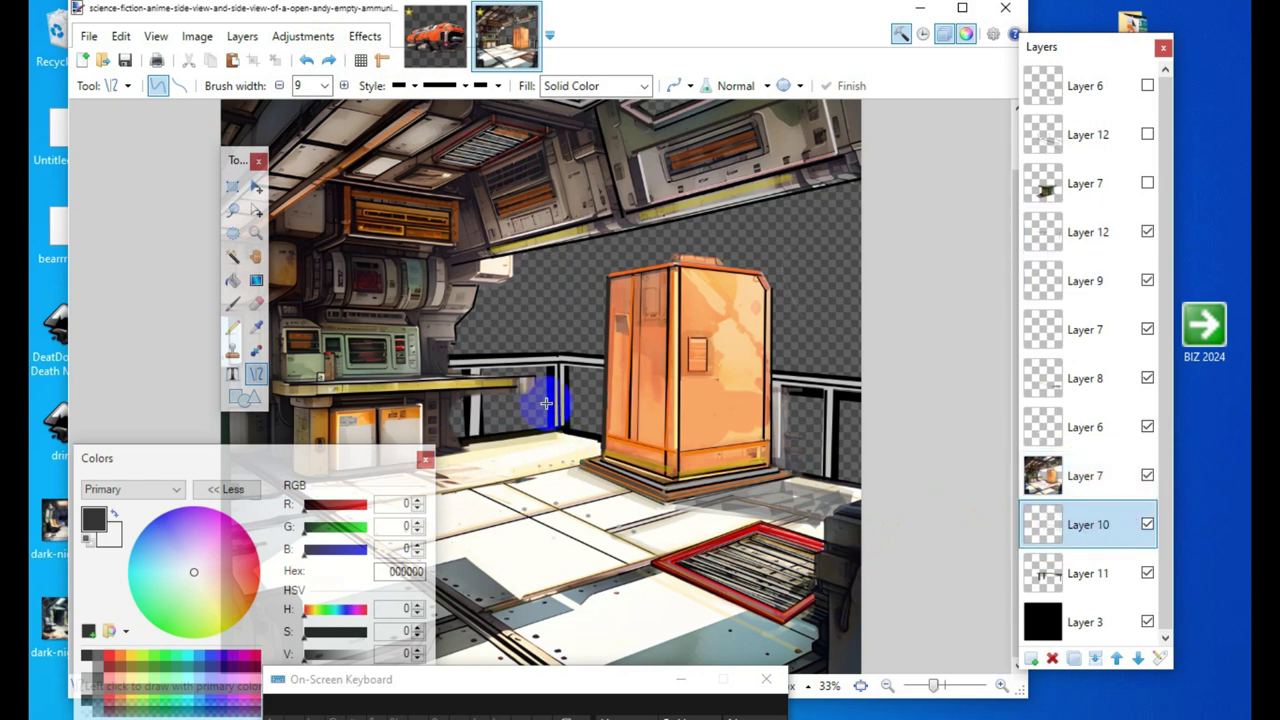
pyautogui.moveTo(478, 440); pyautogui.dragTo(472, 366)
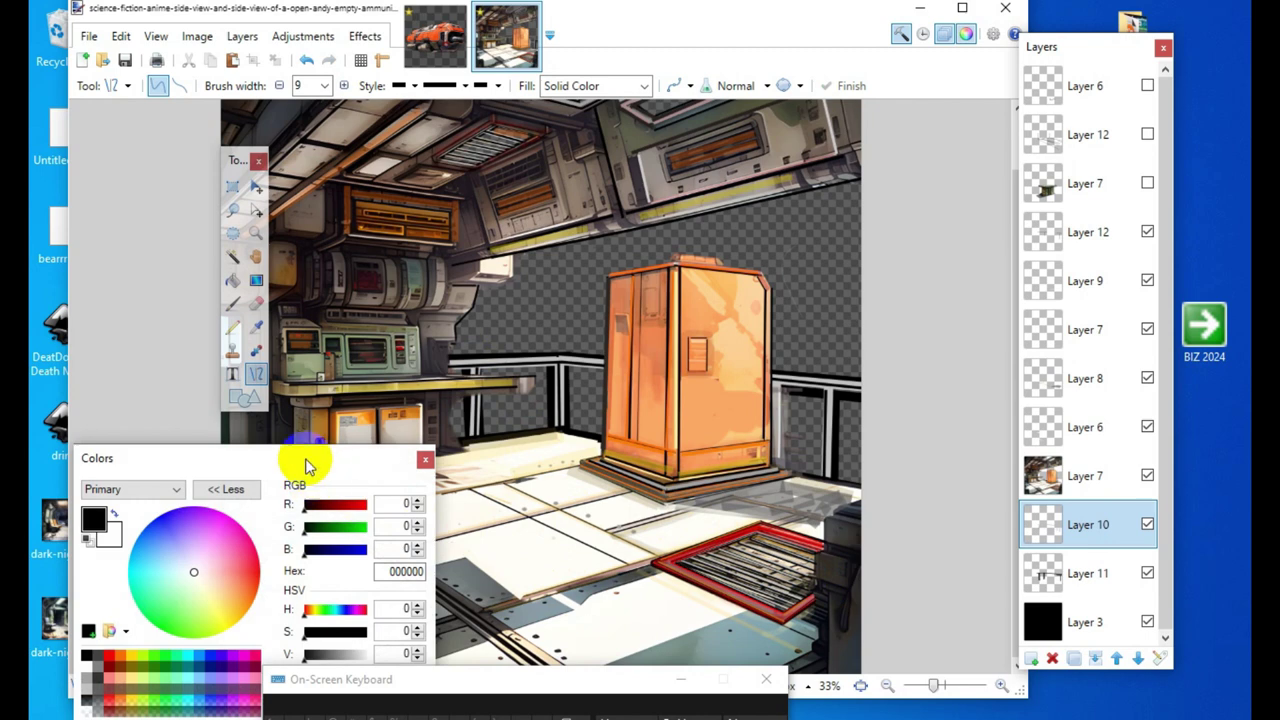
pyautogui.moveTo(306, 460); pyautogui.dragTo(169, 468)
pyautogui.click(216, 535)
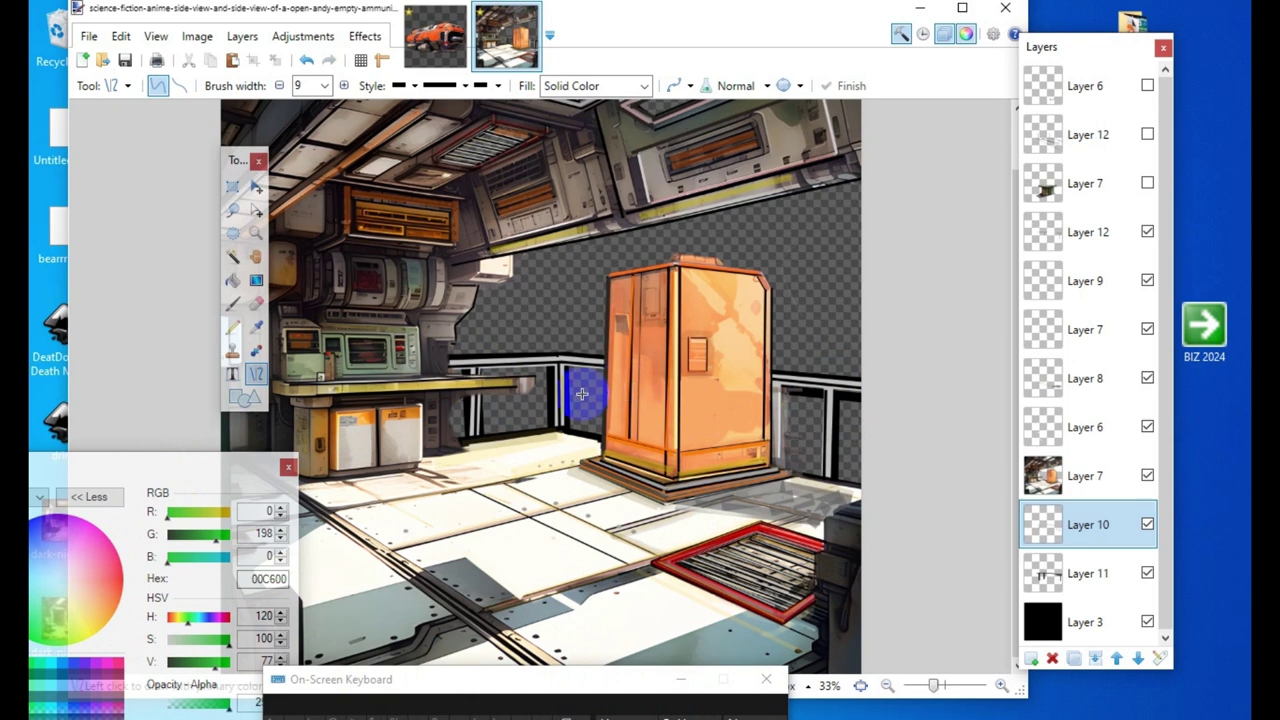
pyautogui.moveTo(171, 472); pyautogui.dragTo(265, 435)
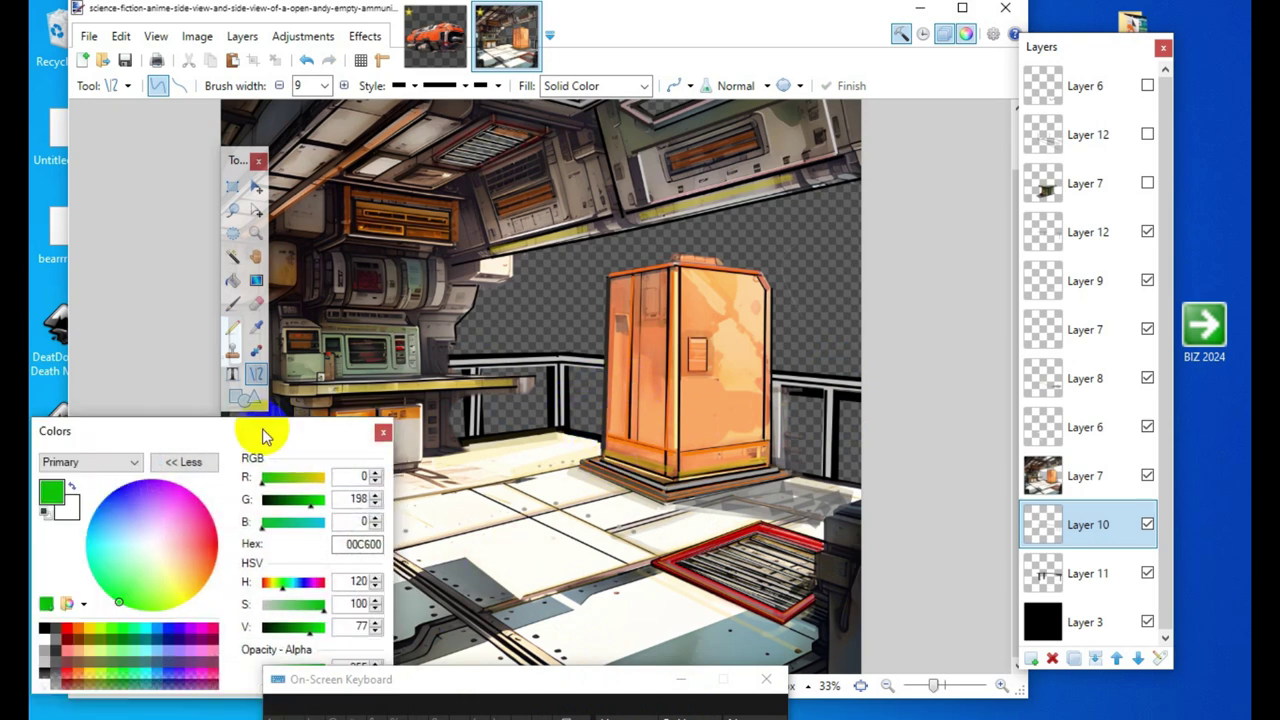
pyautogui.click(77, 628)
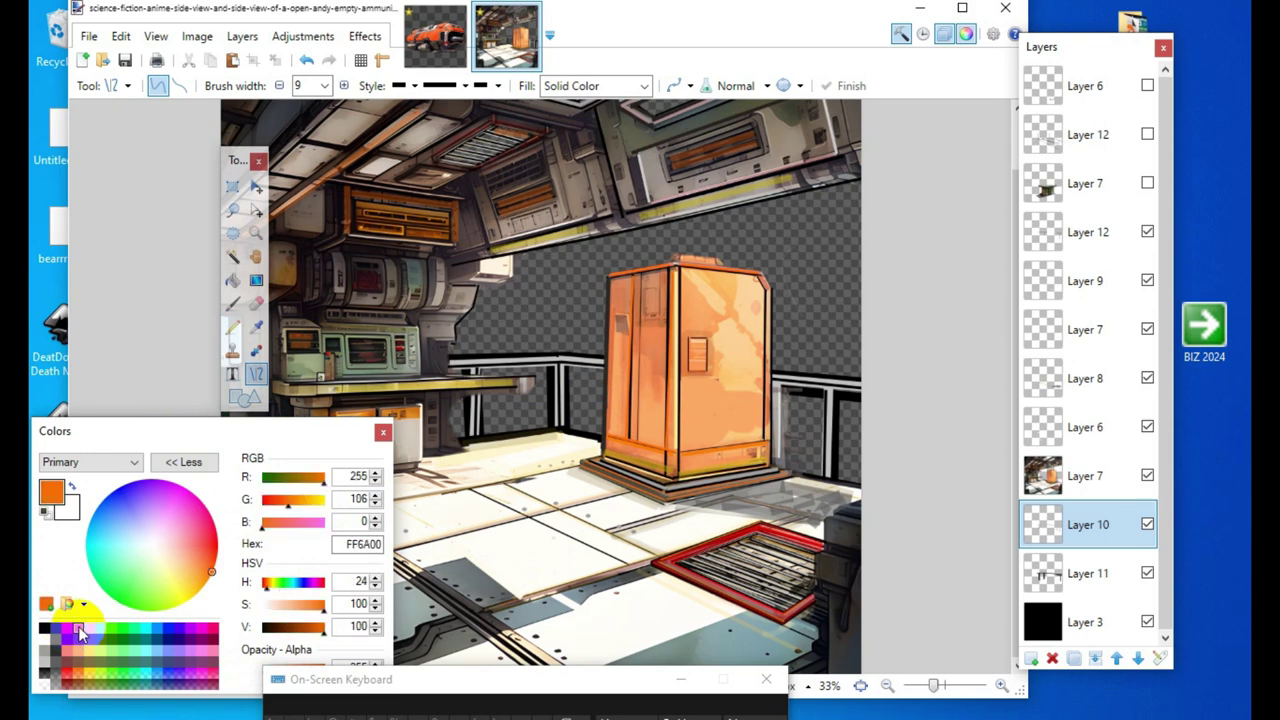
pyautogui.click(326, 500)
pyautogui.click(317, 500)
pyautogui.moveTo(310, 484); pyautogui.dragTo(334, 483)
pyautogui.click(330, 502)
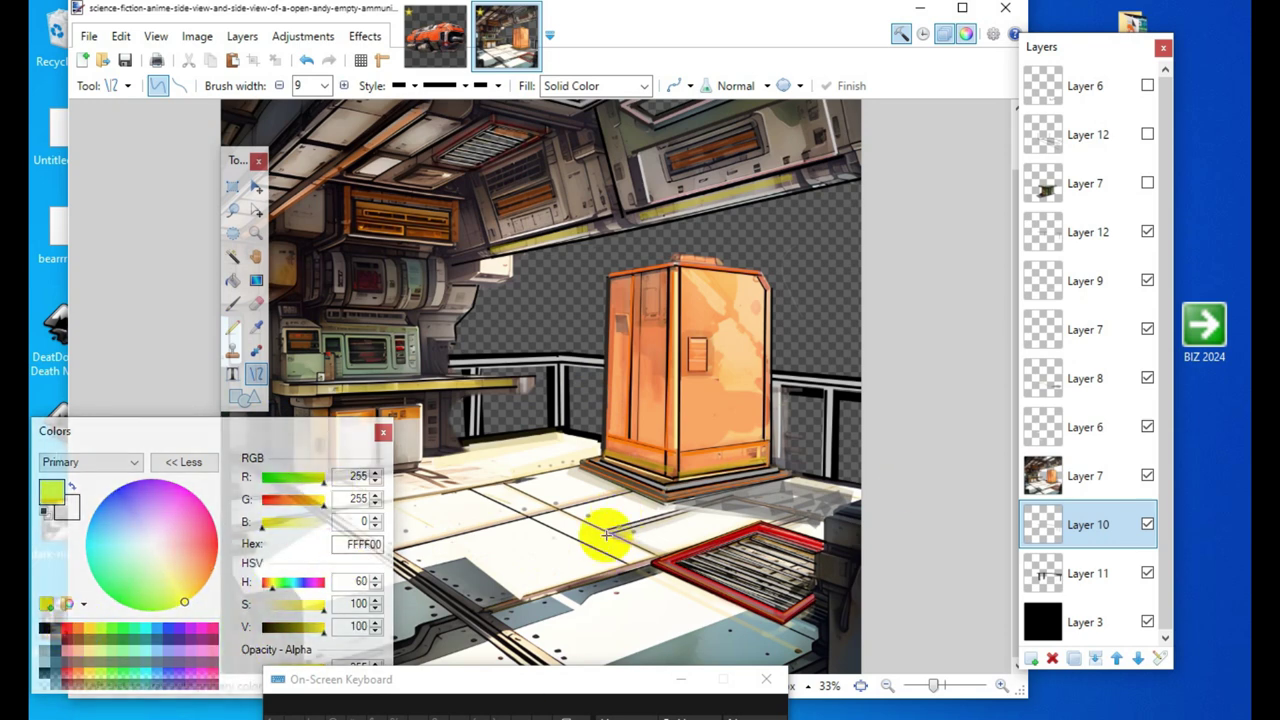
pyautogui.click(303, 499)
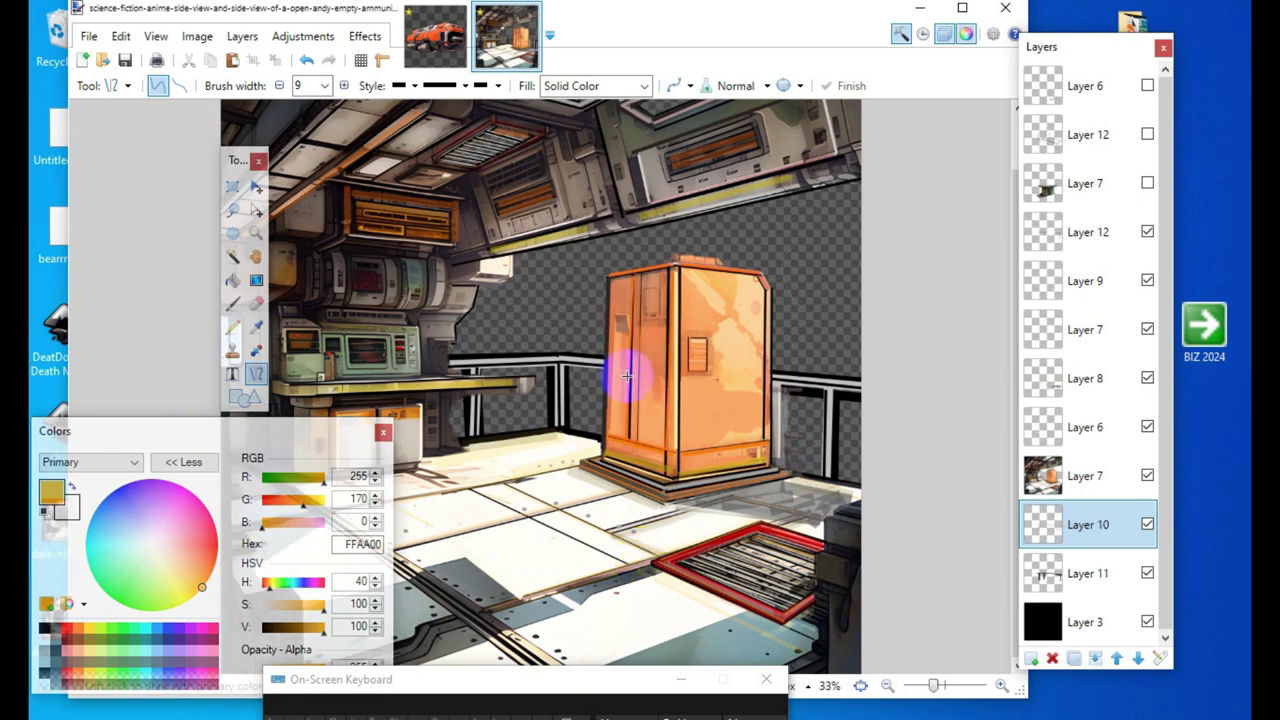
# Step: Draw an amber line about 358 px long along the rail left of the orange cabinet, up to the tall post
pyautogui.moveTo(463, 366); pyautogui.dragTo(553, 357)
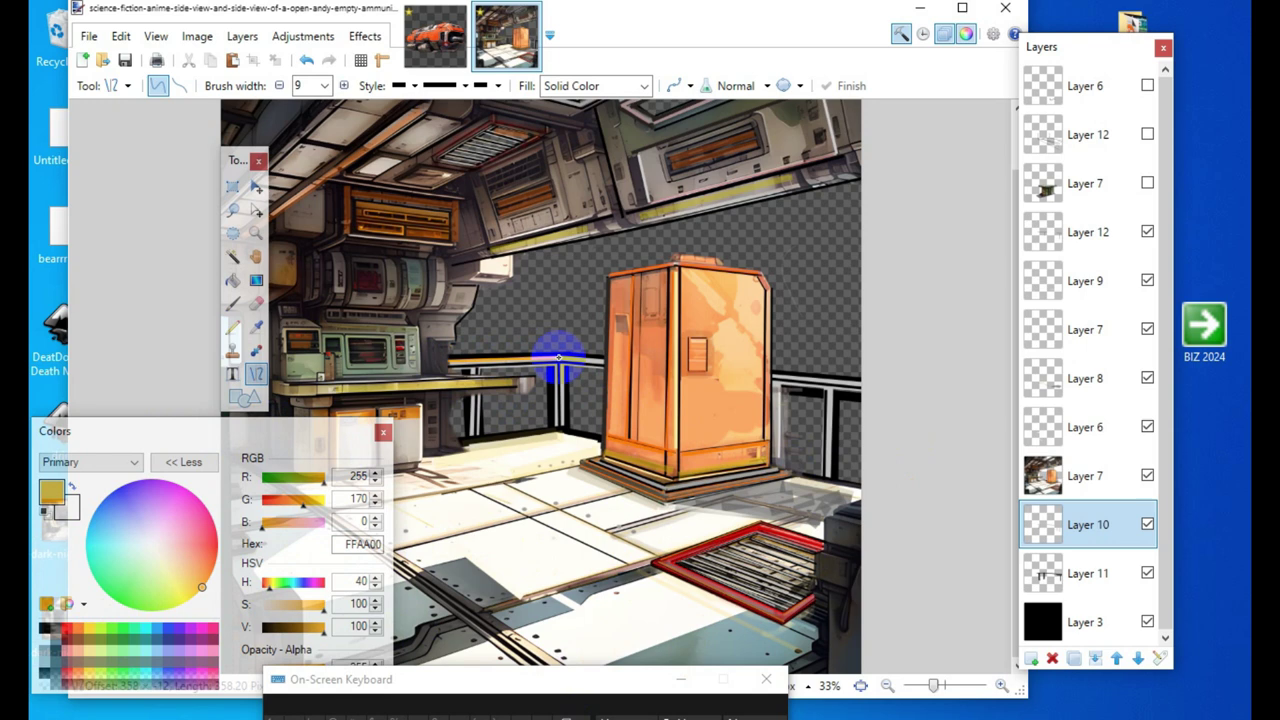
pyautogui.moveTo(558, 357); pyautogui.dragTo(560, 360)
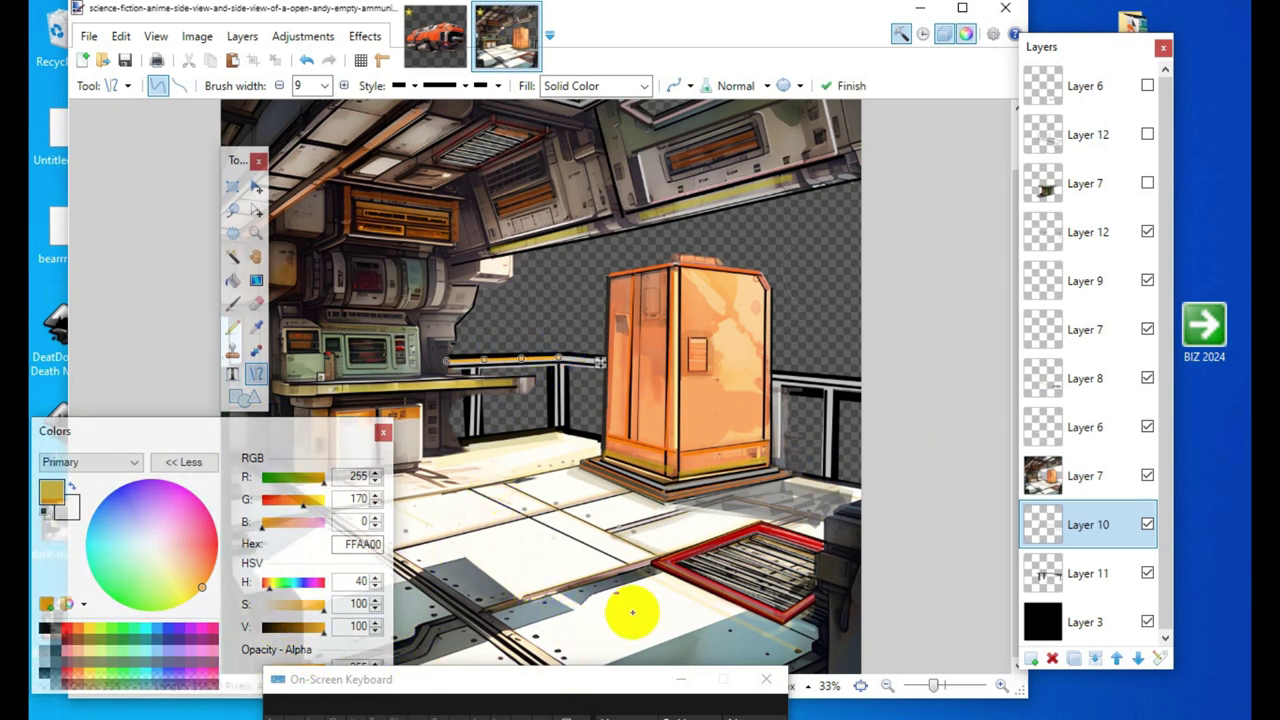
pyautogui.moveTo(509, 588); pyautogui.dragTo(596, 586)
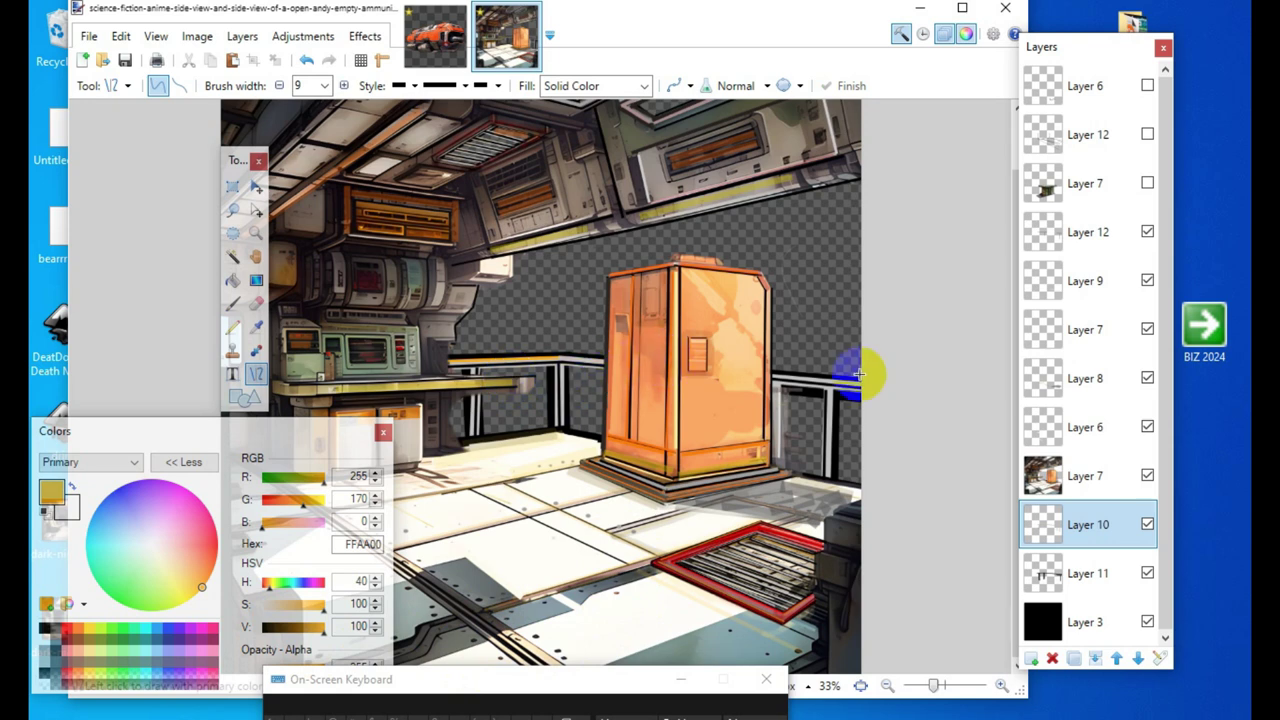
# Step: Draw amber lines along the rail from the orange cabinet to the picture's right edge and from the tall left post to the cabinet
pyautogui.moveTo(782, 376); pyautogui.dragTo(869, 386)
pyautogui.click(460, 559)
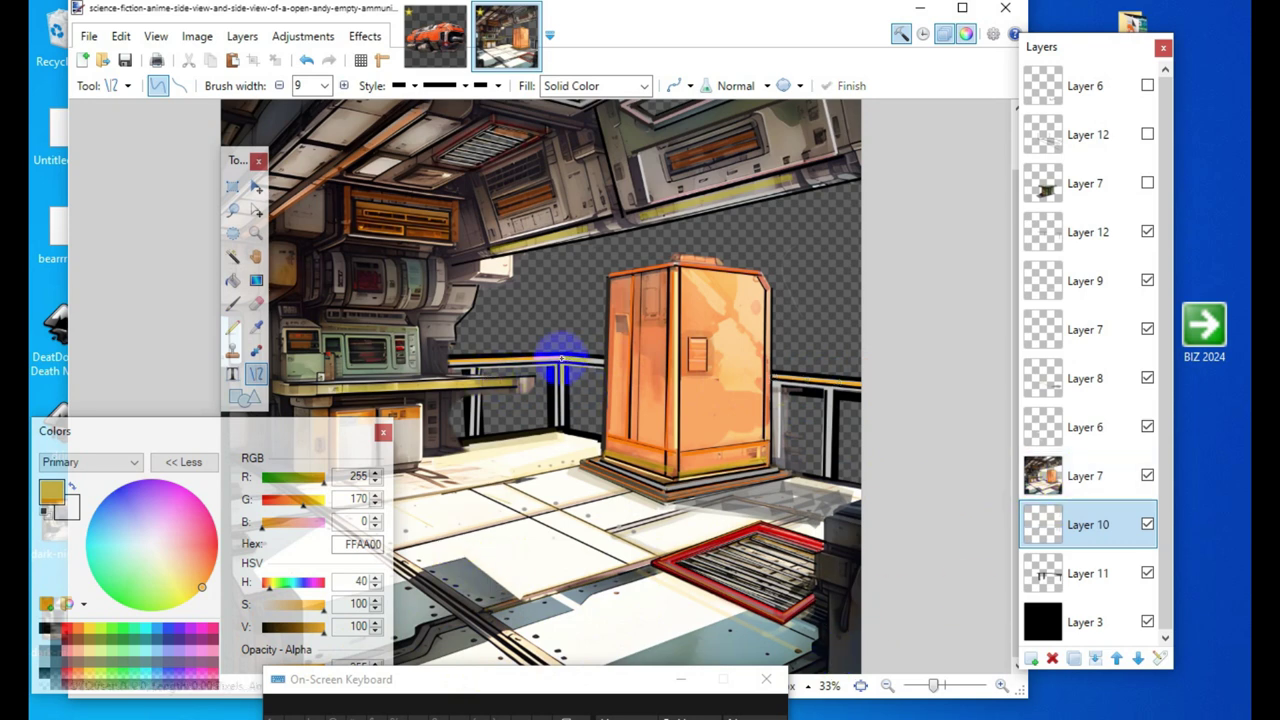
pyautogui.moveTo(562, 359); pyautogui.dragTo(601, 363)
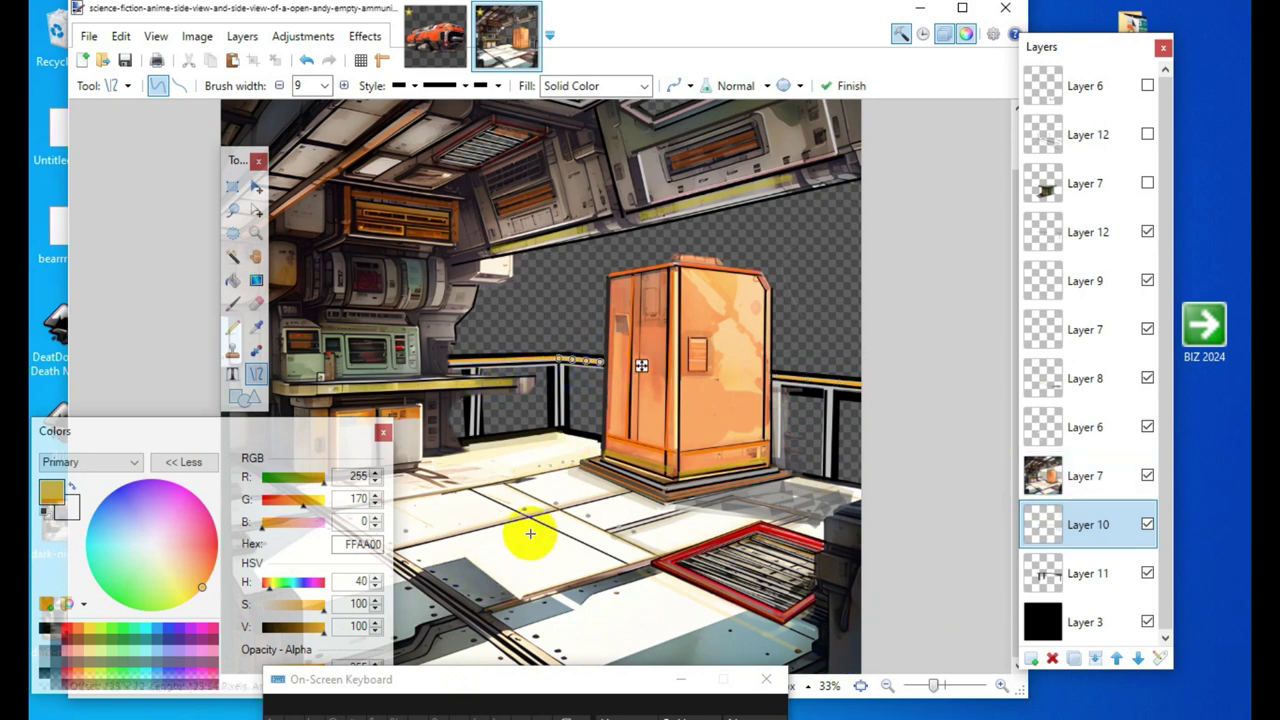
pyautogui.click(491, 593)
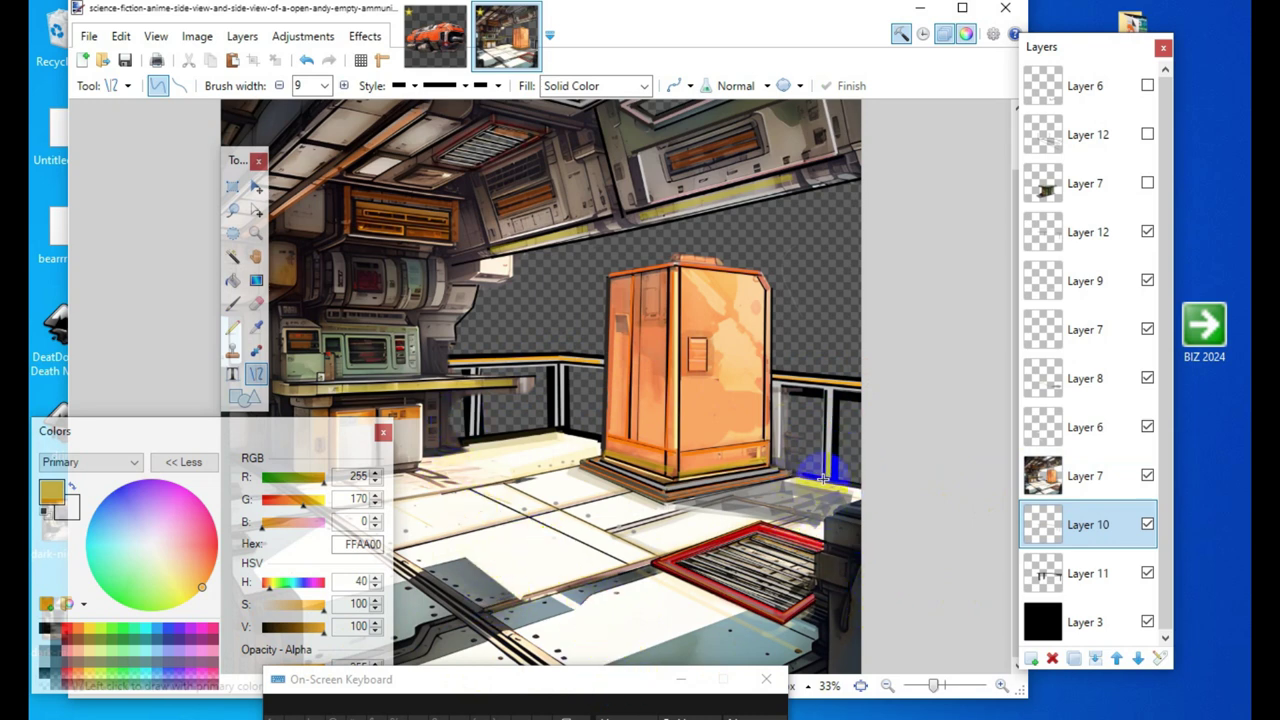
# Step: Draw amber lines down the middle of the two posts left of the orange cabinet, about 202 px long on the taller one
pyautogui.moveTo(822, 487); pyautogui.dragTo(827, 515)
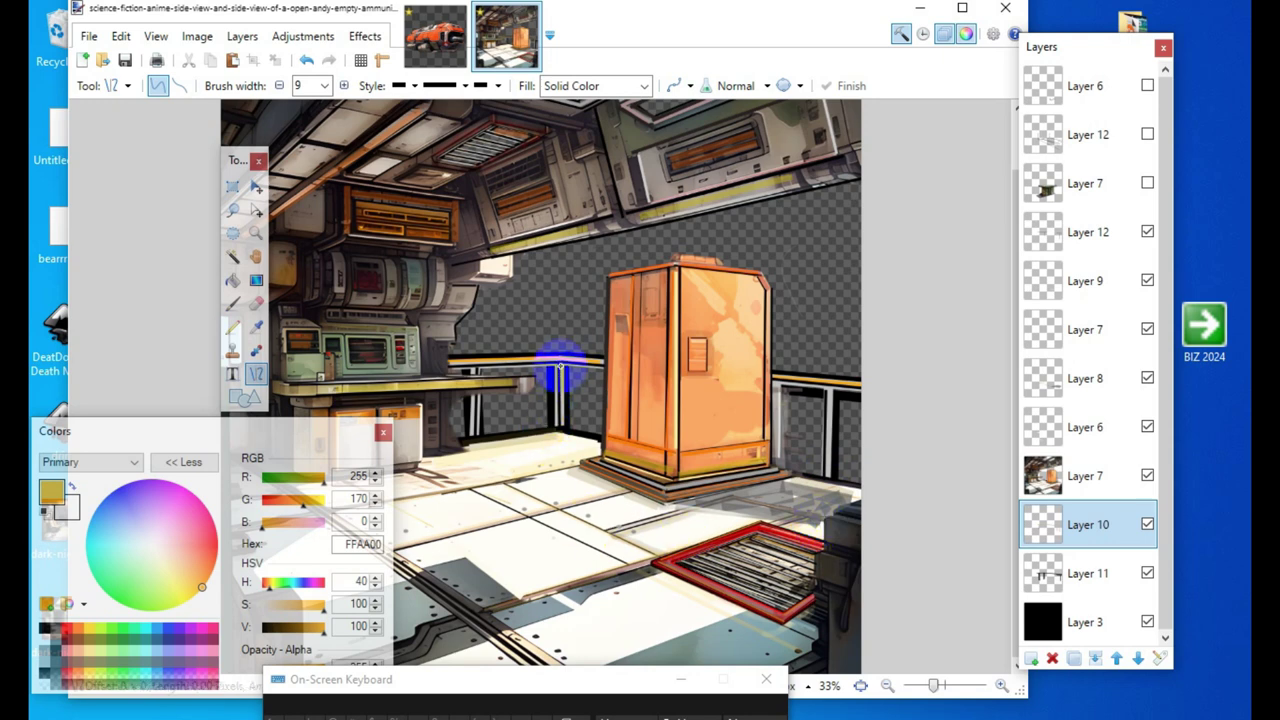
pyautogui.moveTo(561, 368); pyautogui.dragTo(562, 422)
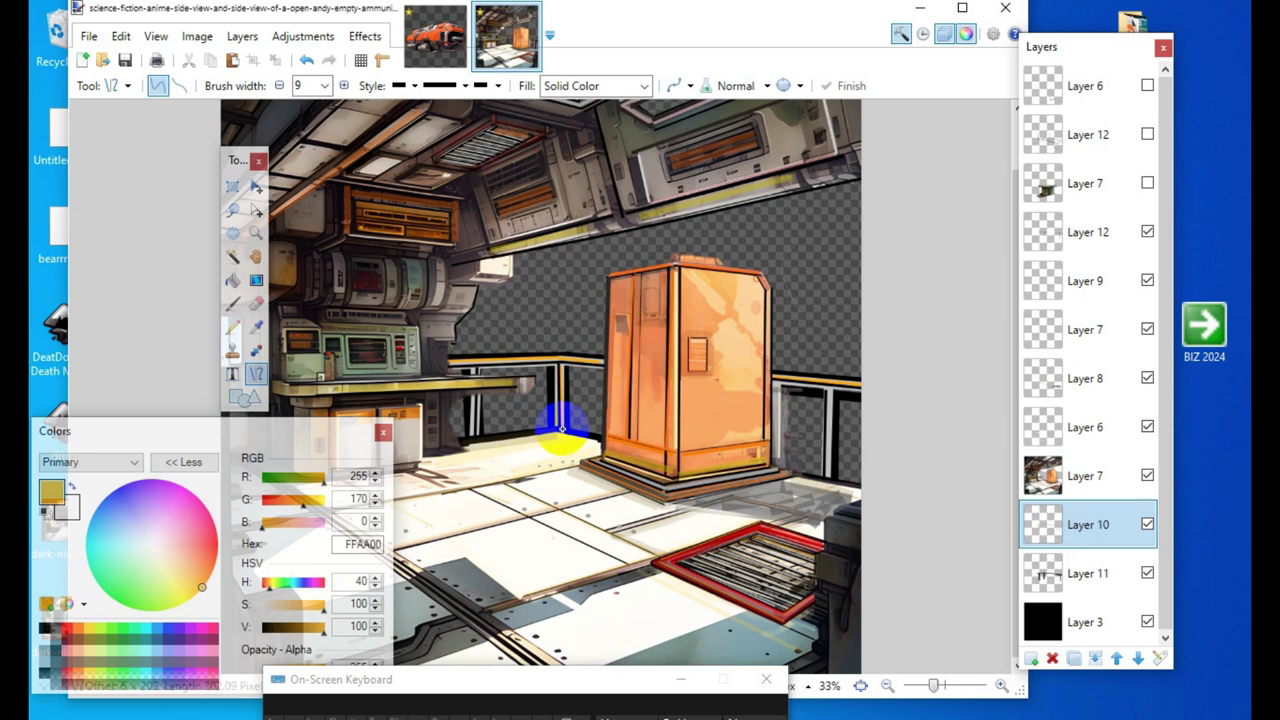
pyautogui.press('Return')
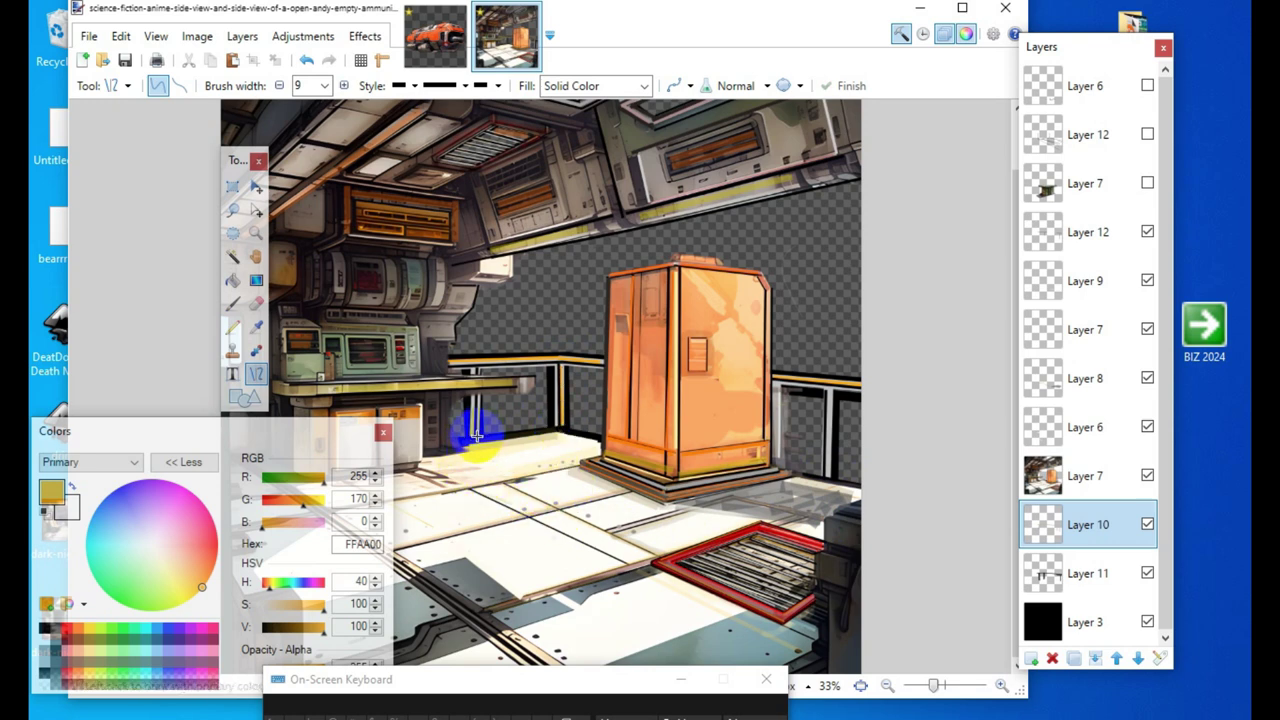
pyautogui.moveTo(476, 436)
pyautogui.mouseDown()
pyautogui.moveTo(474, 393)
pyautogui.moveTo(479, 425)
pyautogui.moveTo(479, 402)
pyautogui.mouseUp()
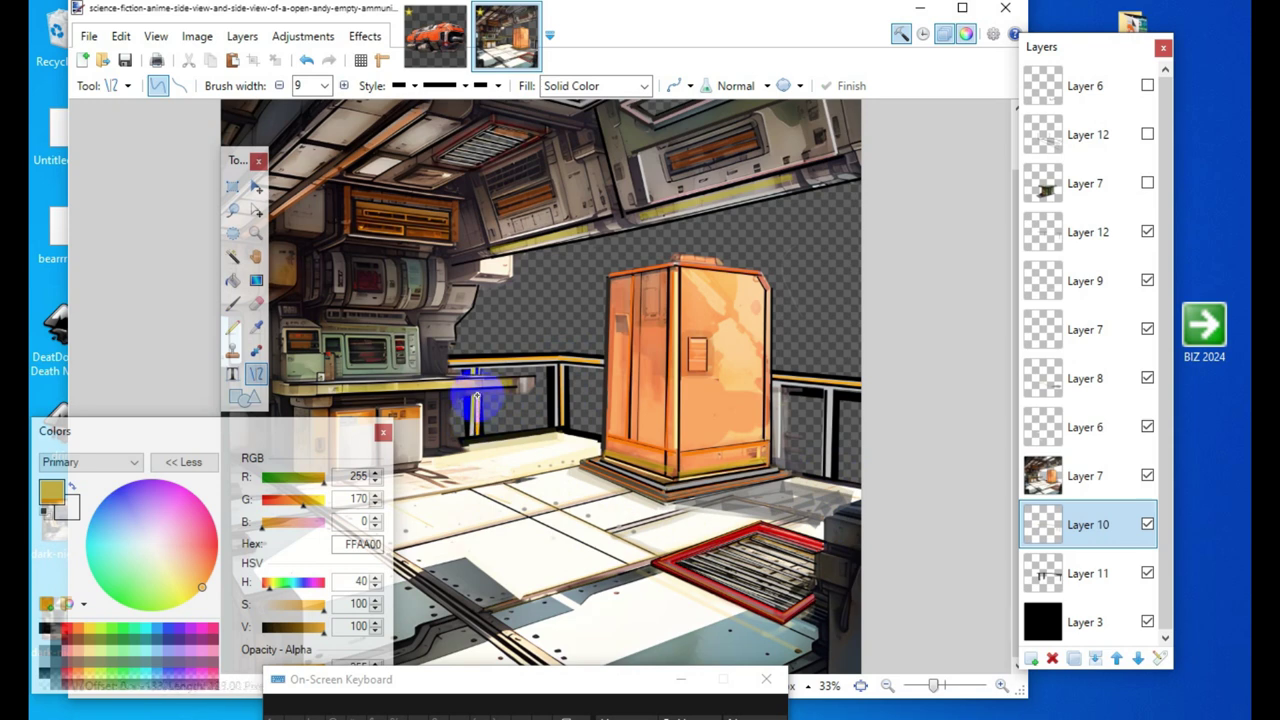
pyautogui.moveTo(477, 396); pyautogui.dragTo(477, 396)
pyautogui.click(568, 553)
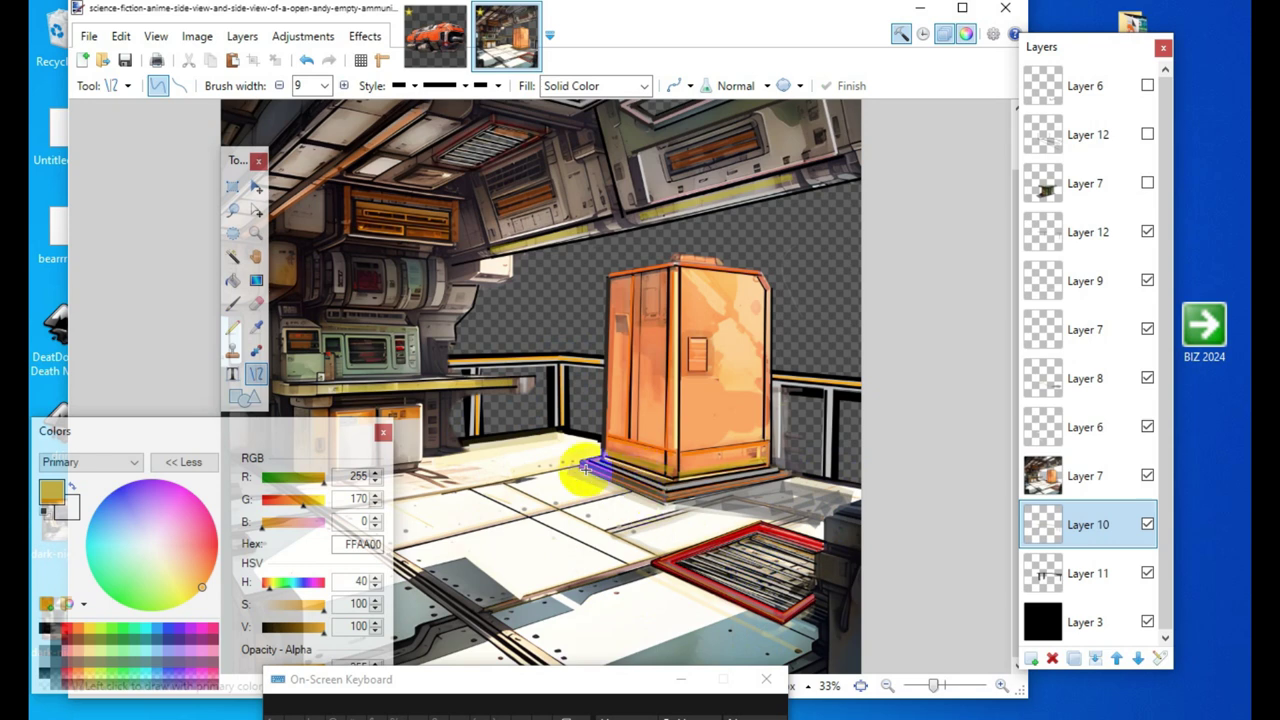
pyautogui.click(843, 629)
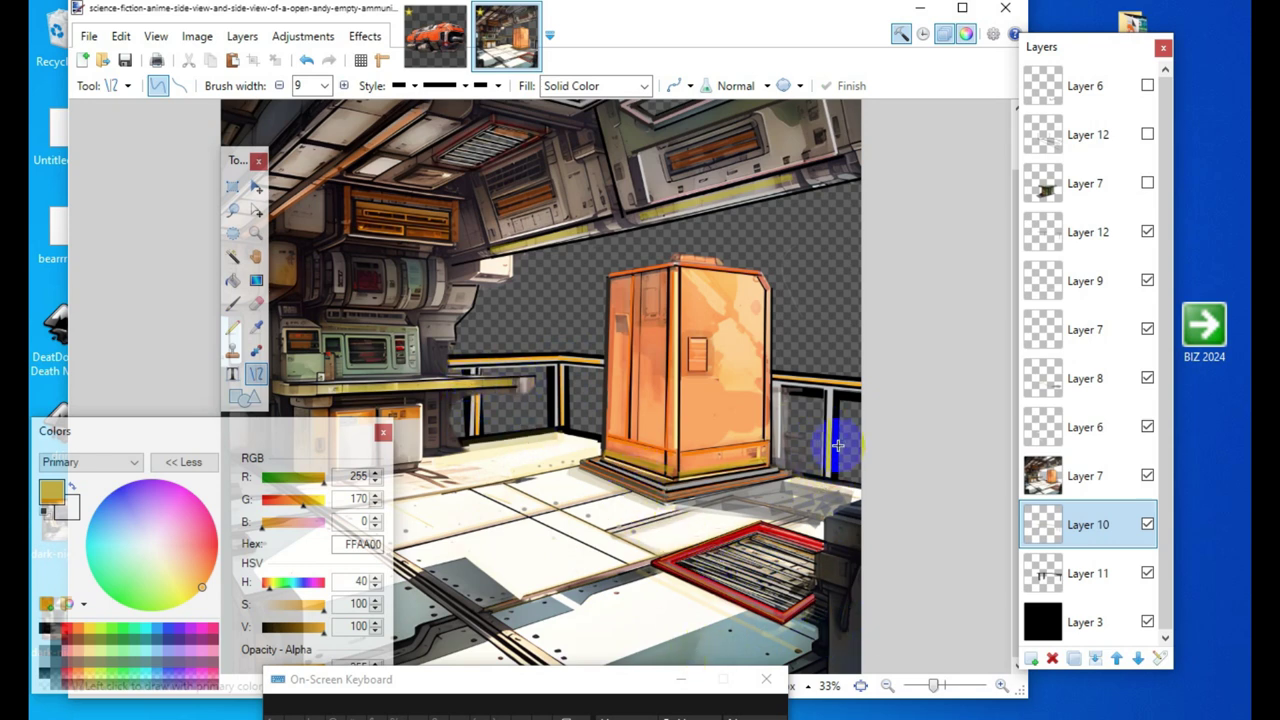
pyautogui.click(832, 391)
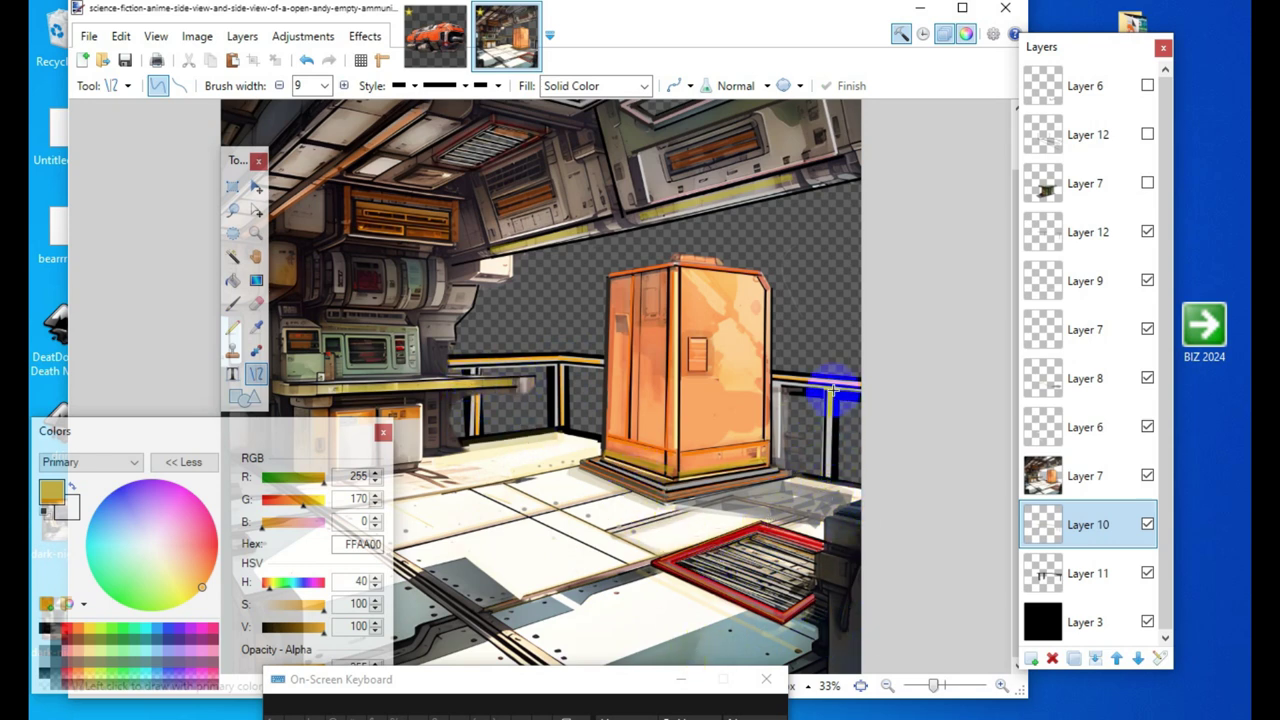
pyautogui.moveTo(830, 393); pyautogui.dragTo(823, 465)
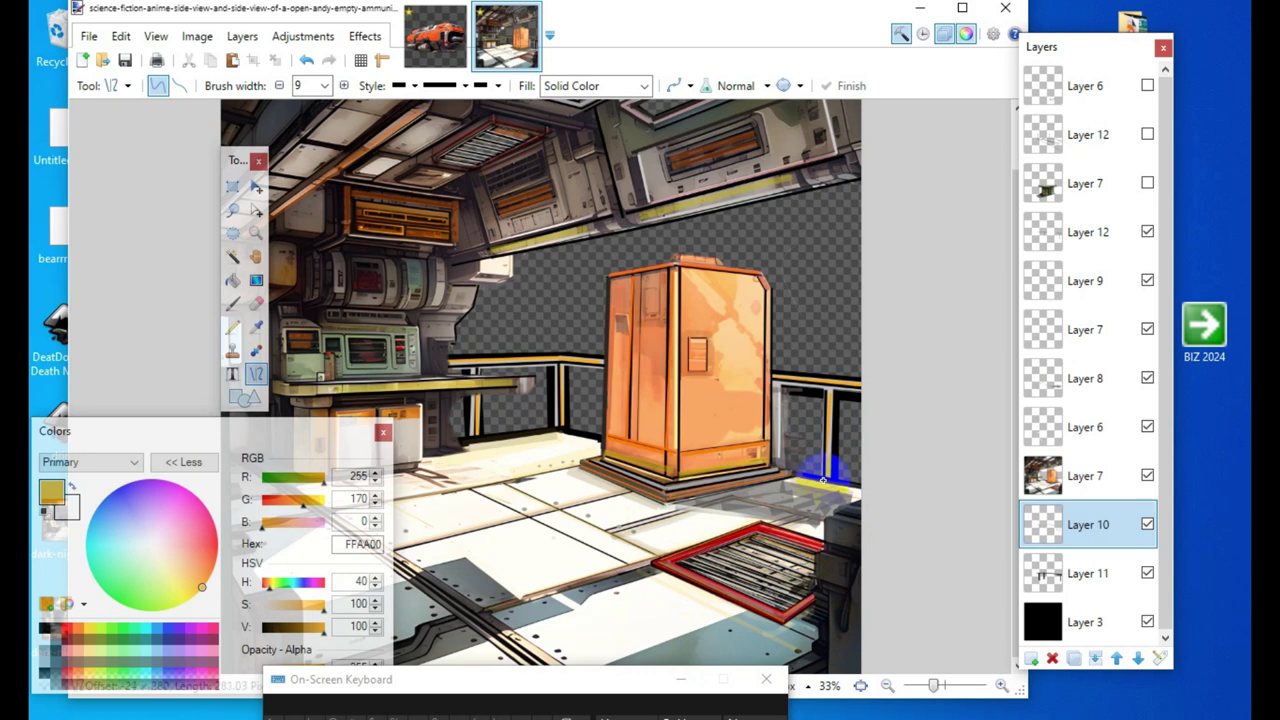
pyautogui.moveTo(823, 480); pyautogui.dragTo(823, 481)
pyautogui.click(309, 61)
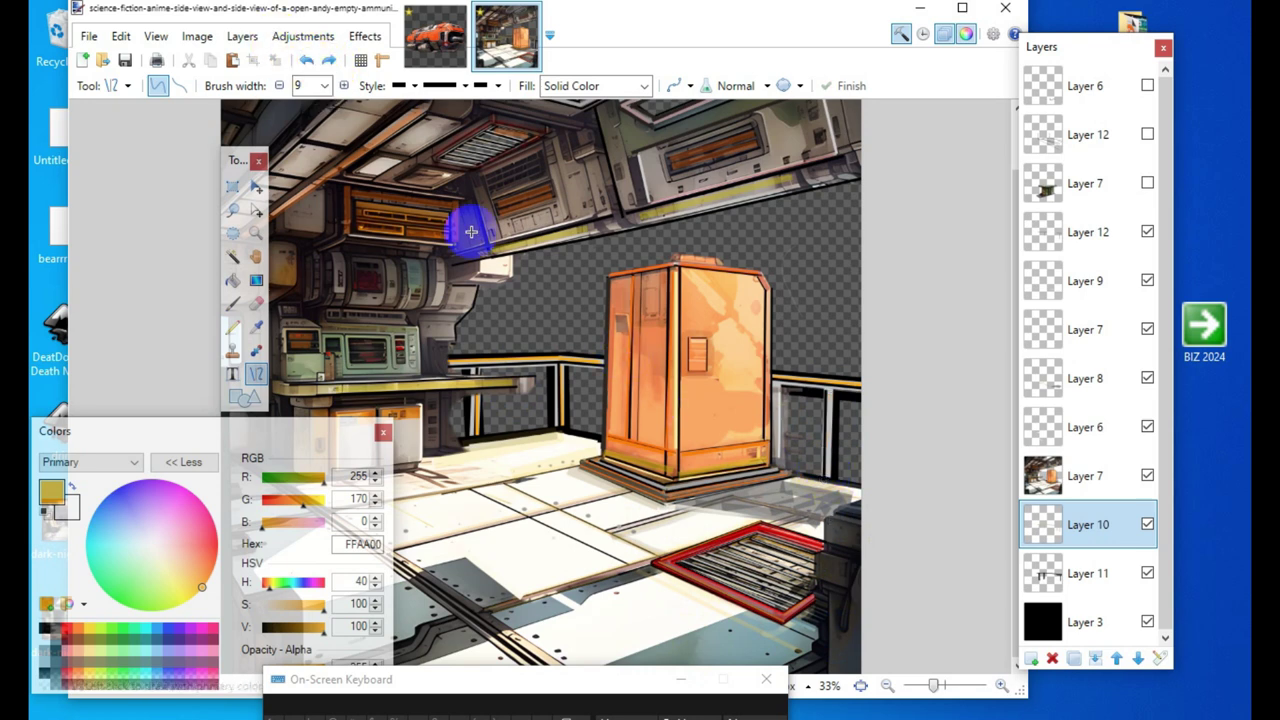
# Step: Draw an amber line up the post right of the orange cabinet, from the floor to the rail
pyautogui.click(829, 478)
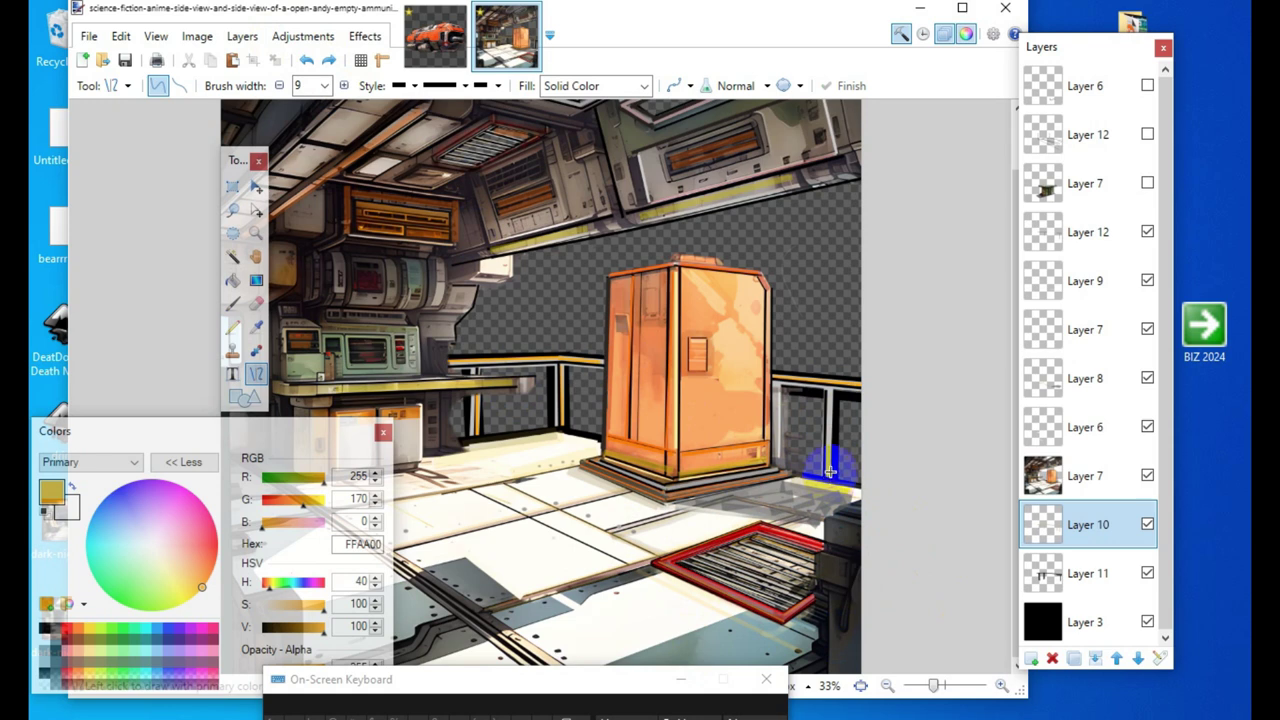
pyautogui.moveTo(834, 477); pyautogui.dragTo(837, 392)
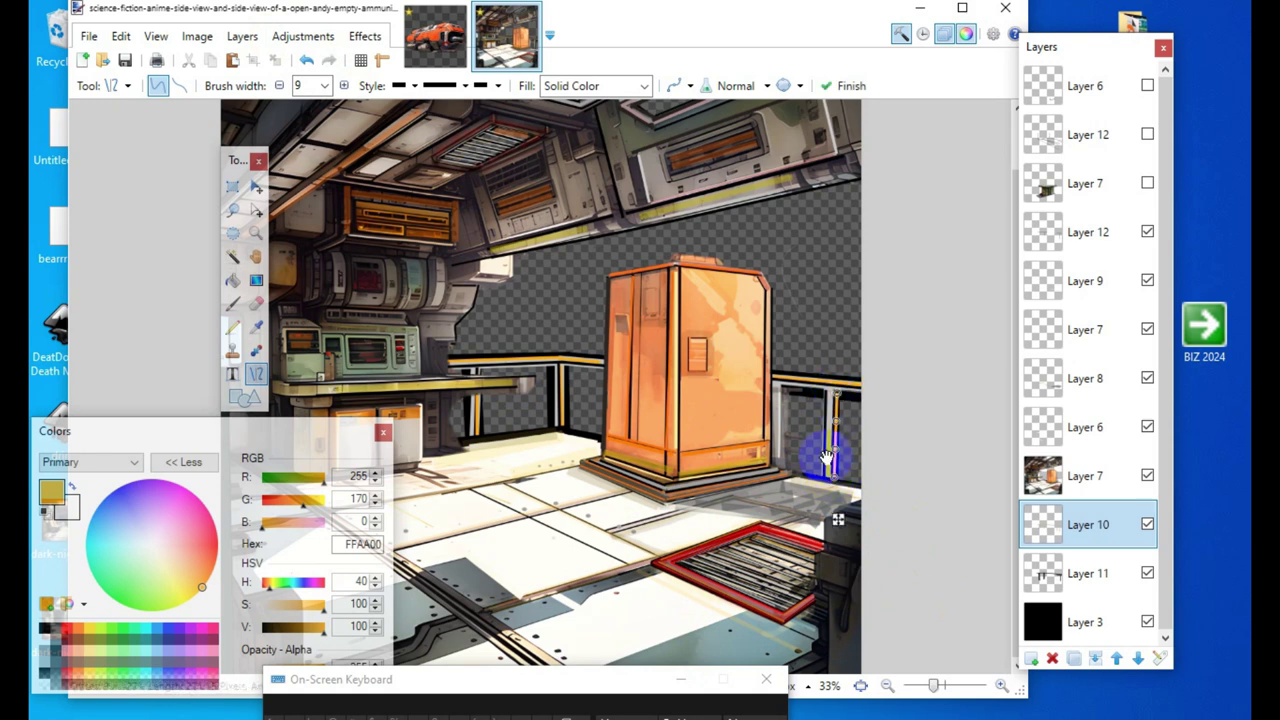
pyautogui.press('Return')
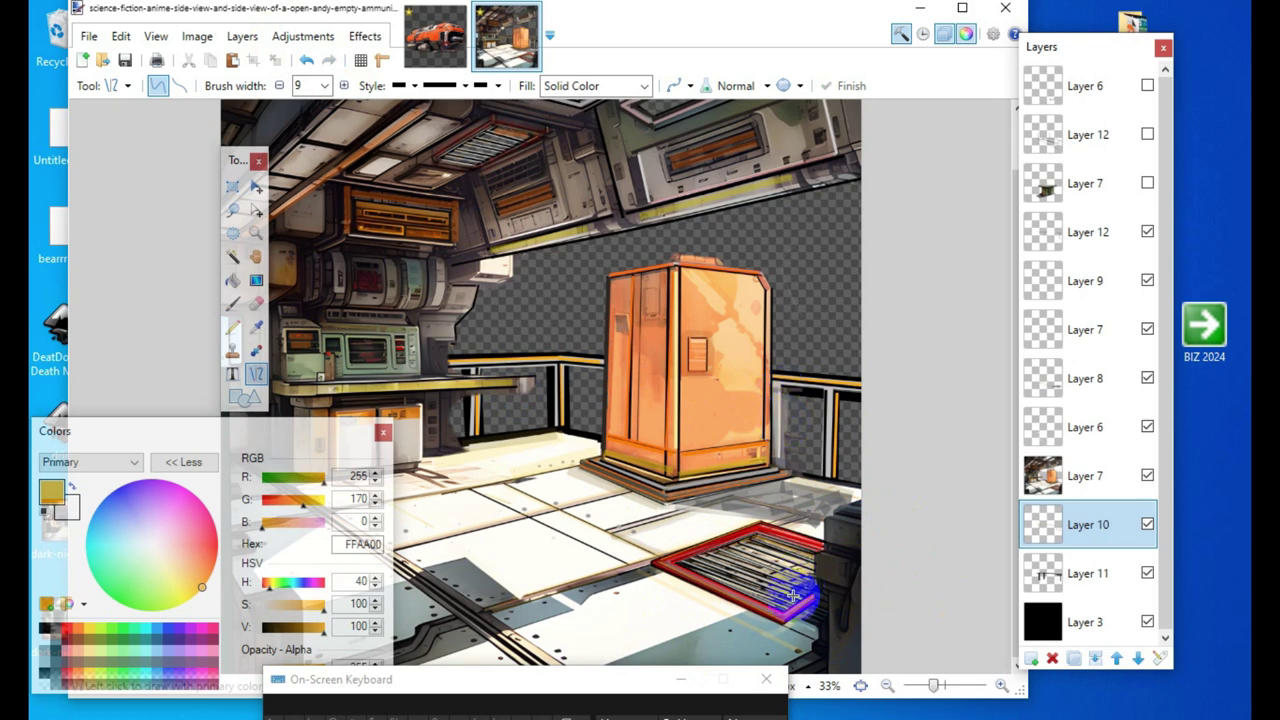
# Step: Switch to black and the visible Layer 12, trying a Recolor stroke down the orange cabinet's front and undoing it
pyautogui.click(44, 512)
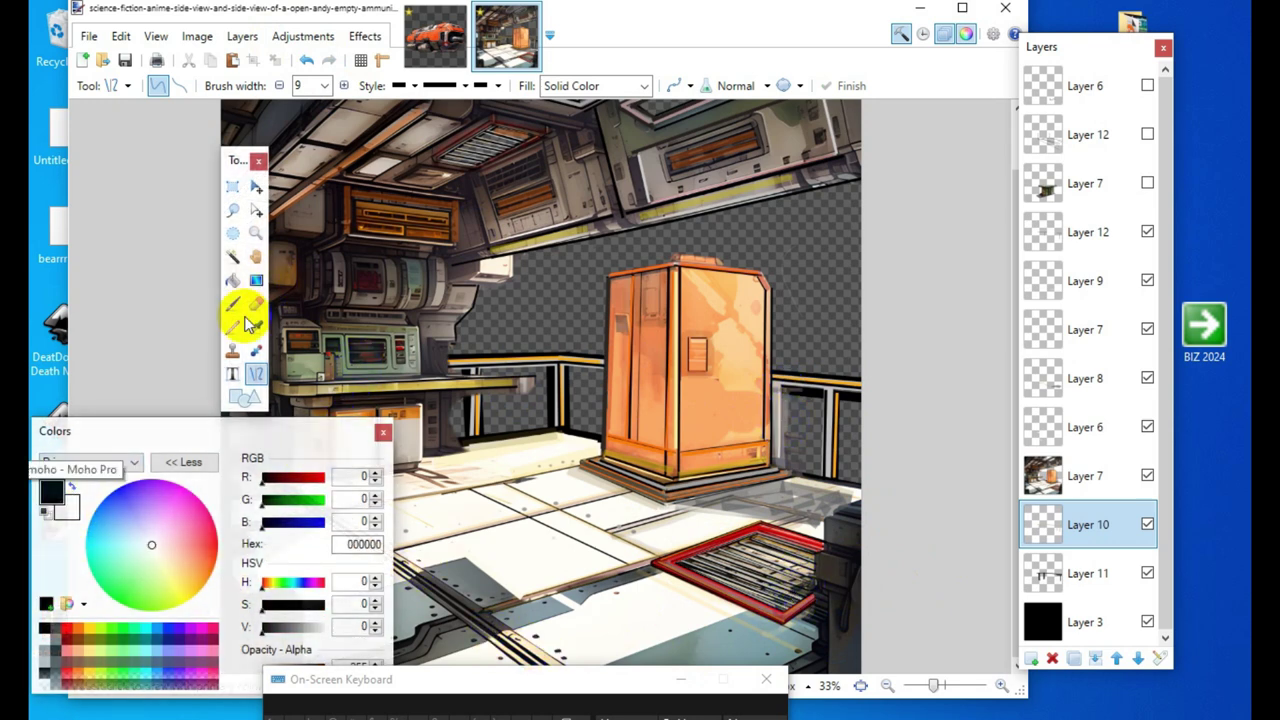
pyautogui.click(256, 349)
pyautogui.moveTo(795, 404); pyautogui.dragTo(800, 450)
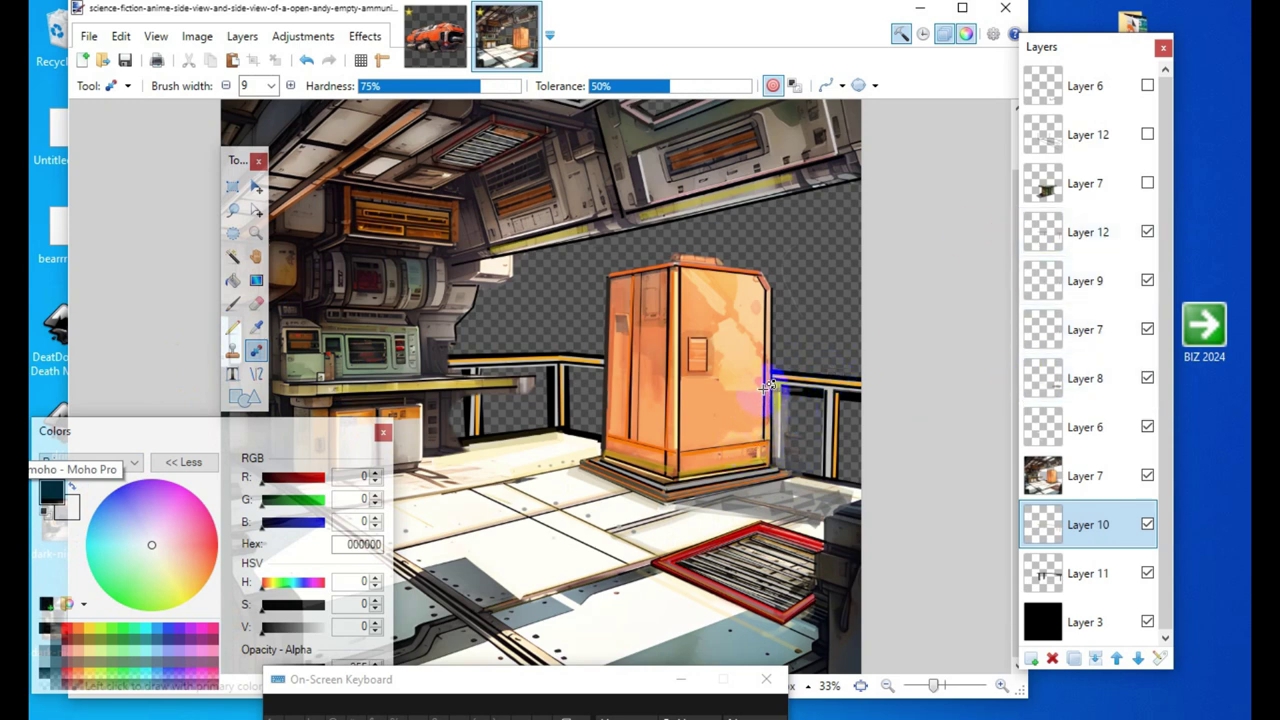
pyautogui.click(1103, 232)
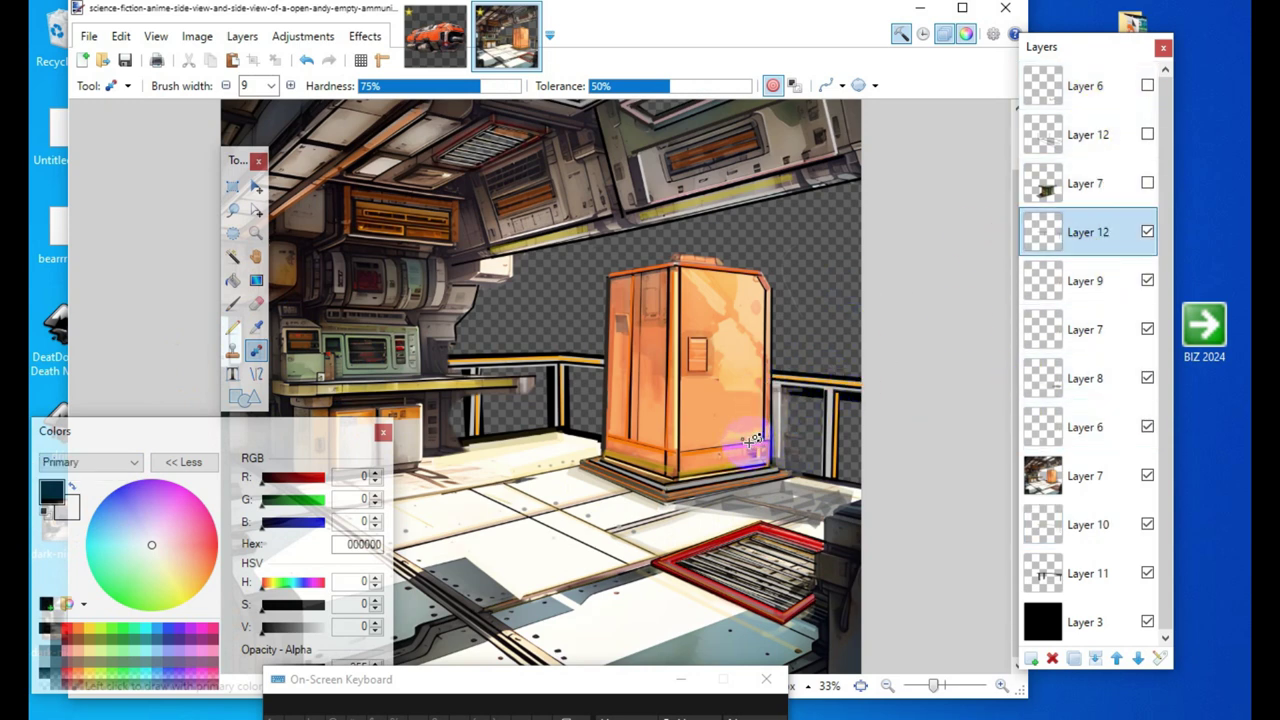
pyautogui.moveTo(734, 302); pyautogui.dragTo(733, 455)
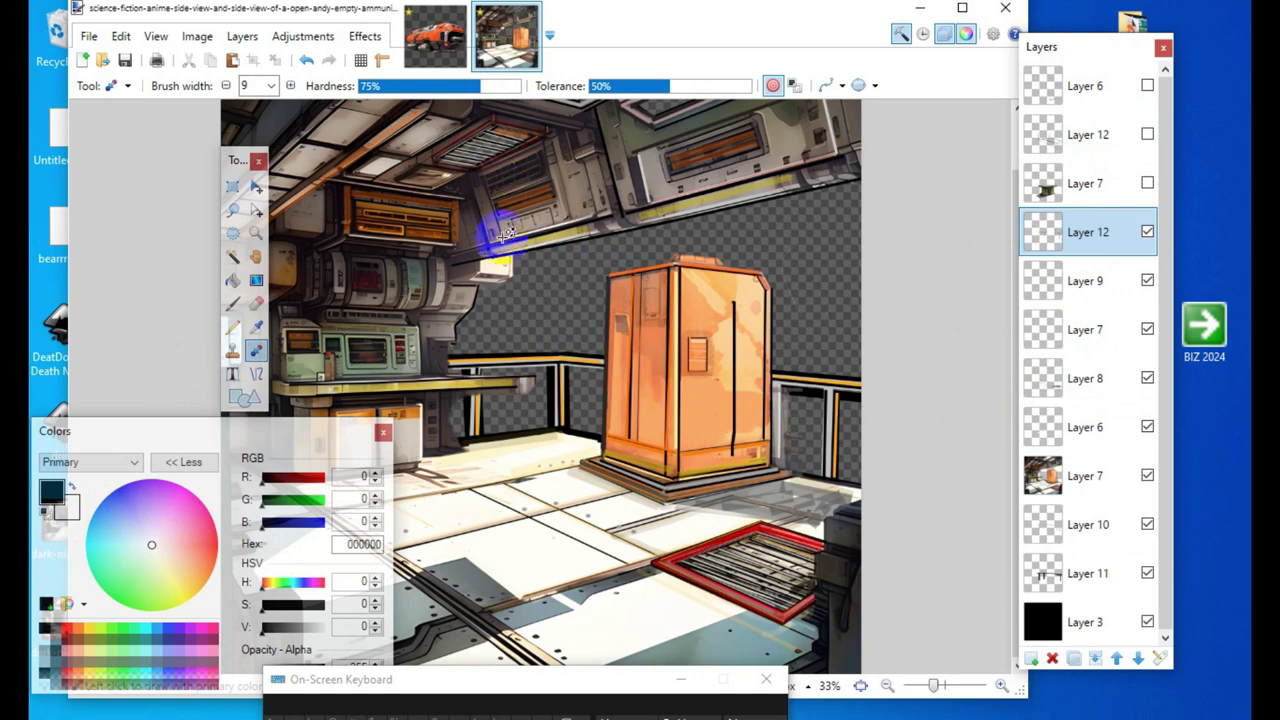
pyautogui.click(306, 62)
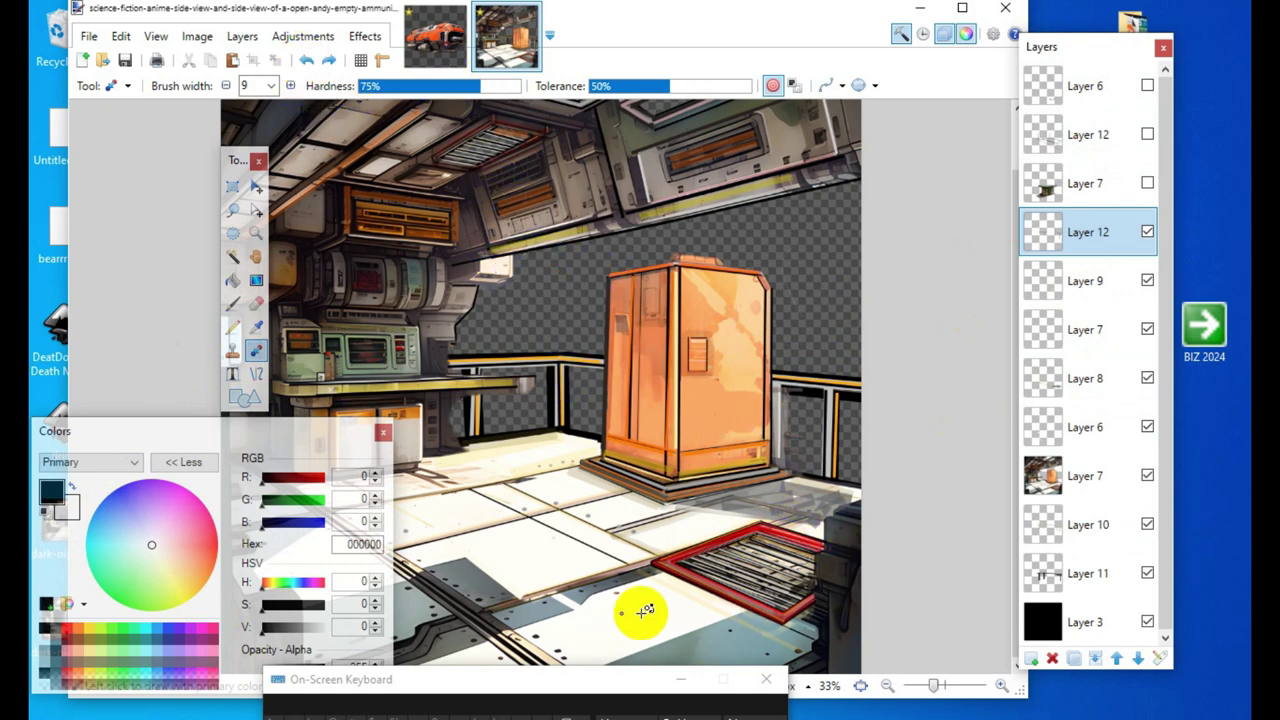
# Step: Add thin black lines with the Line tool to the narrow grey post directly beside the orange cabinet's right side
pyautogui.click(255, 373)
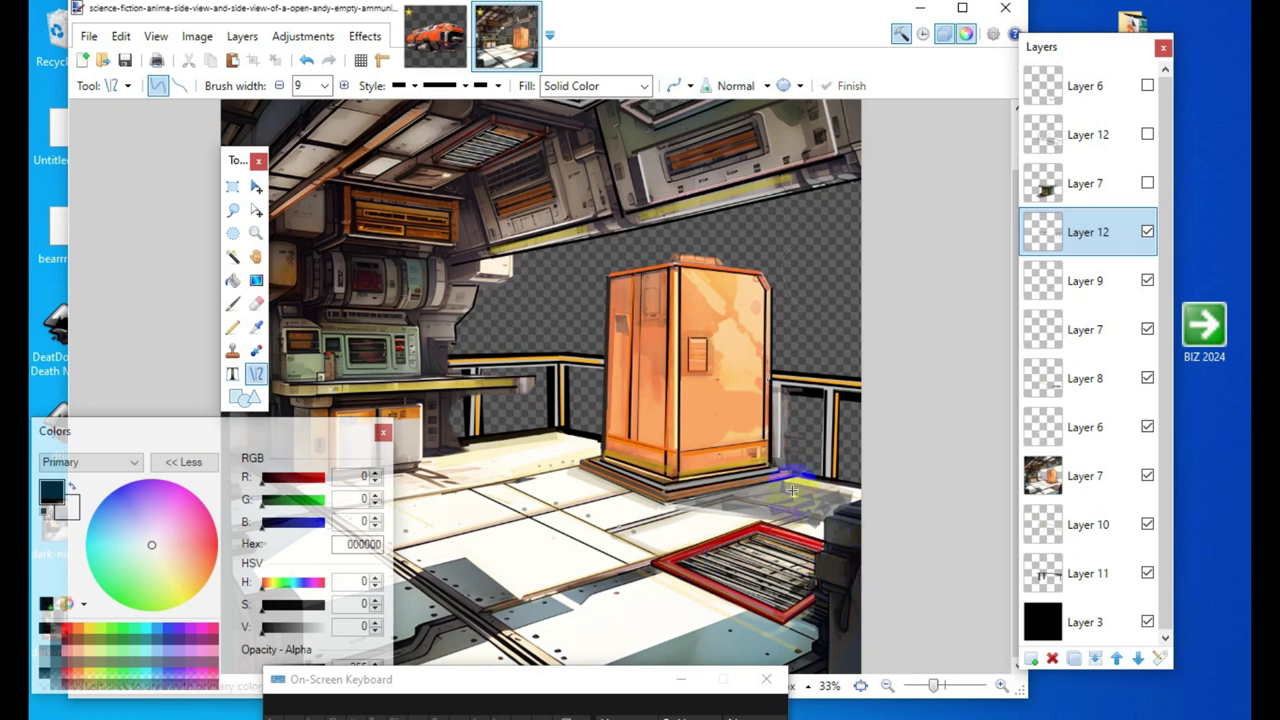
pyautogui.click(845, 547)
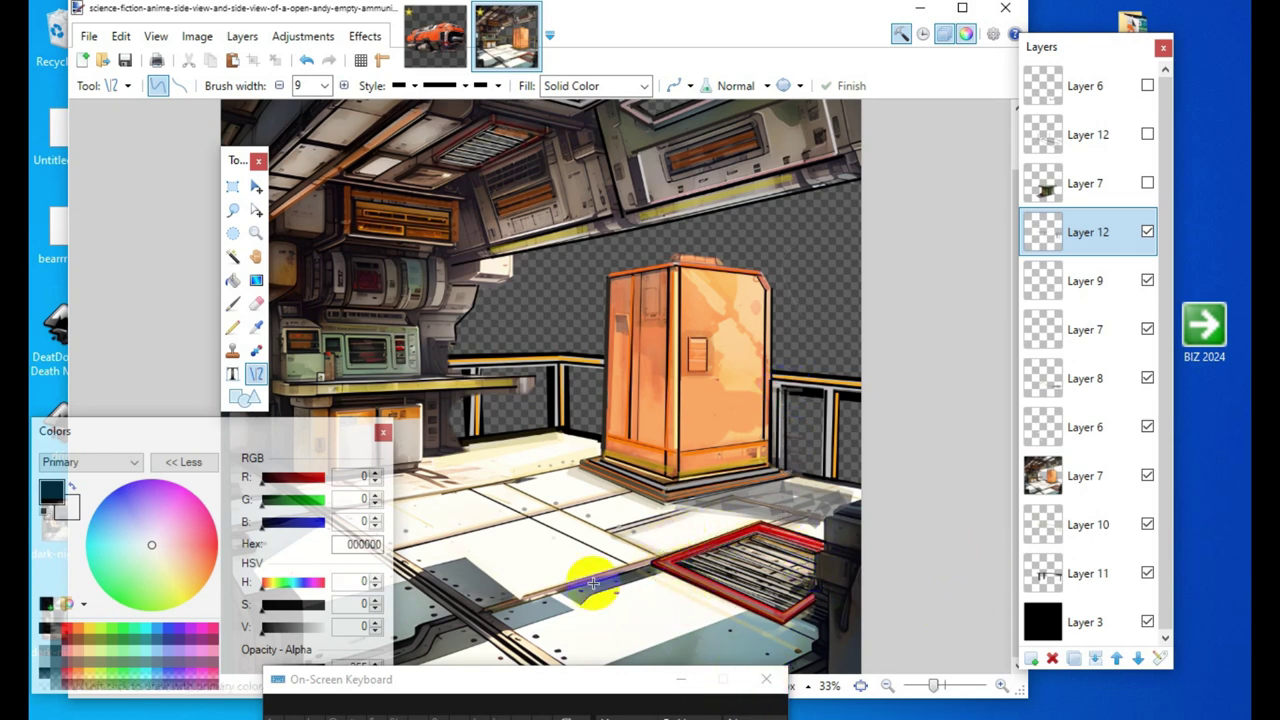
# Step: Set the primary color to orange, hex FF6A00, and draw a line down the narrow post directly right of the orange cabinet
pyautogui.click(82, 626)
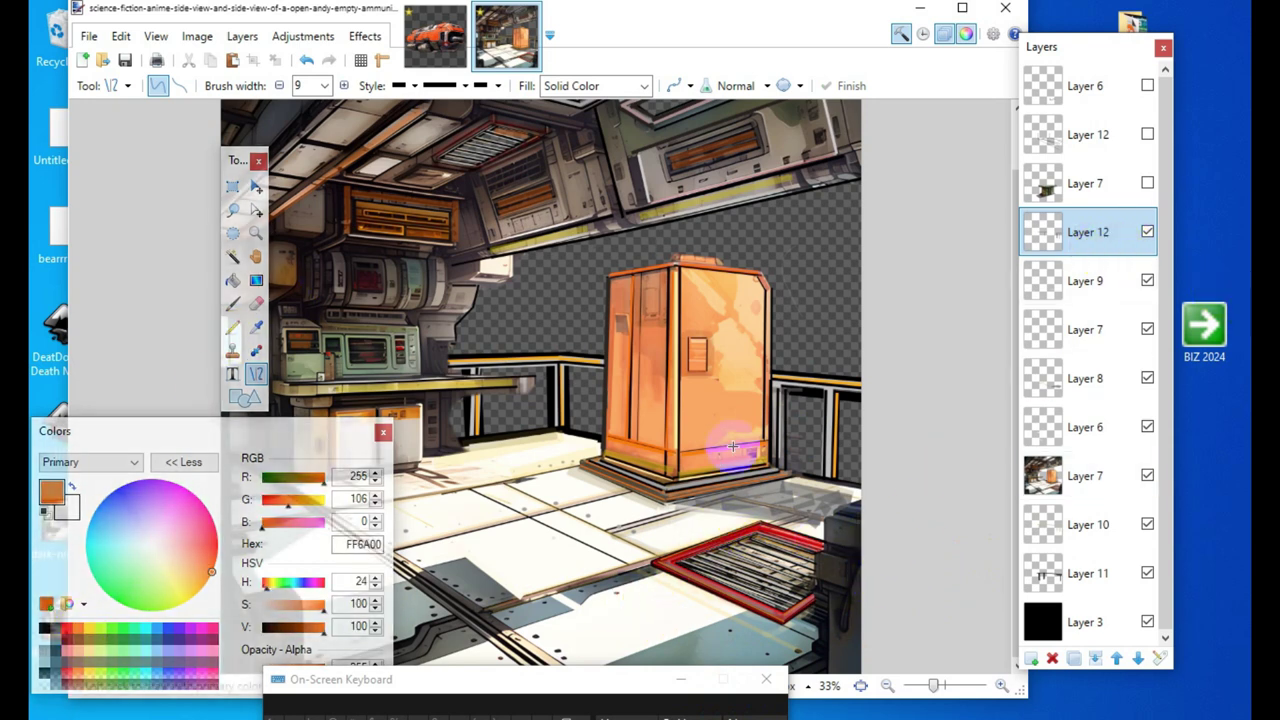
pyautogui.click(777, 408)
pyautogui.moveTo(780, 391); pyautogui.dragTo(783, 455)
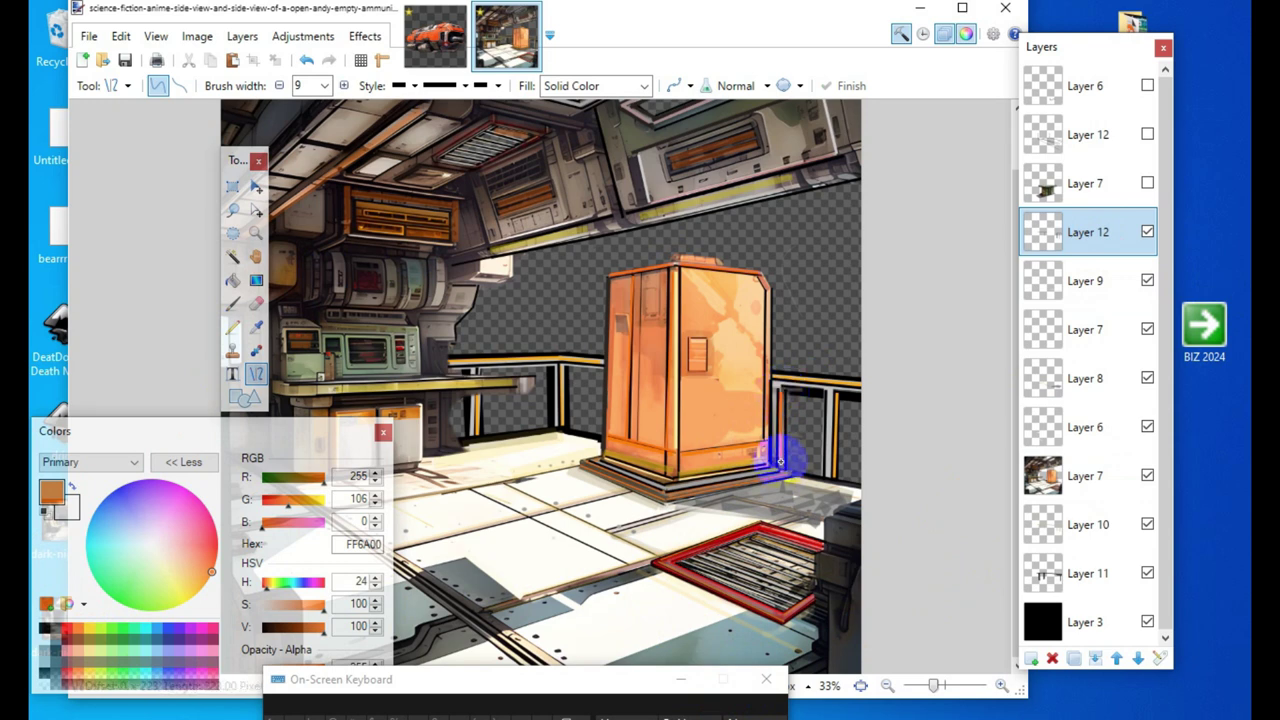
pyautogui.moveTo(780, 460); pyautogui.dragTo(780, 463)
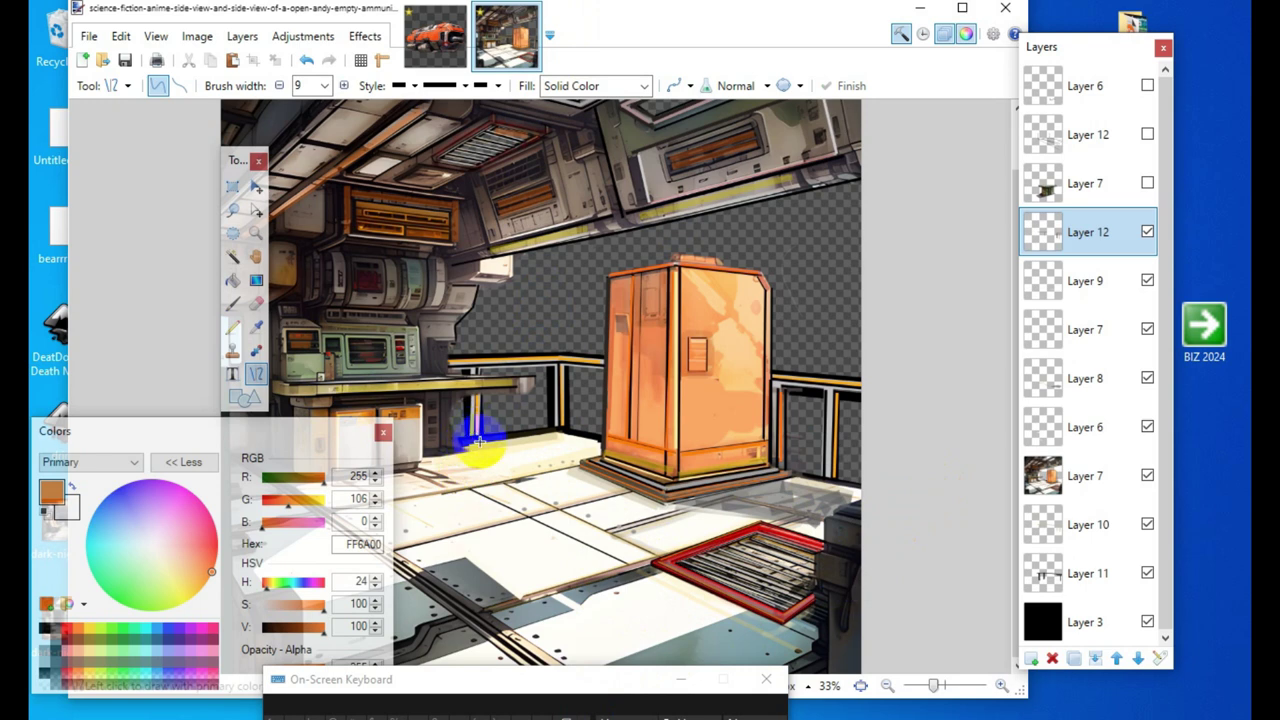
# Step: Set the line width to 7 and draw orange lines up the railing posts on both sides of the orange cabinet
pyautogui.click(279, 85)
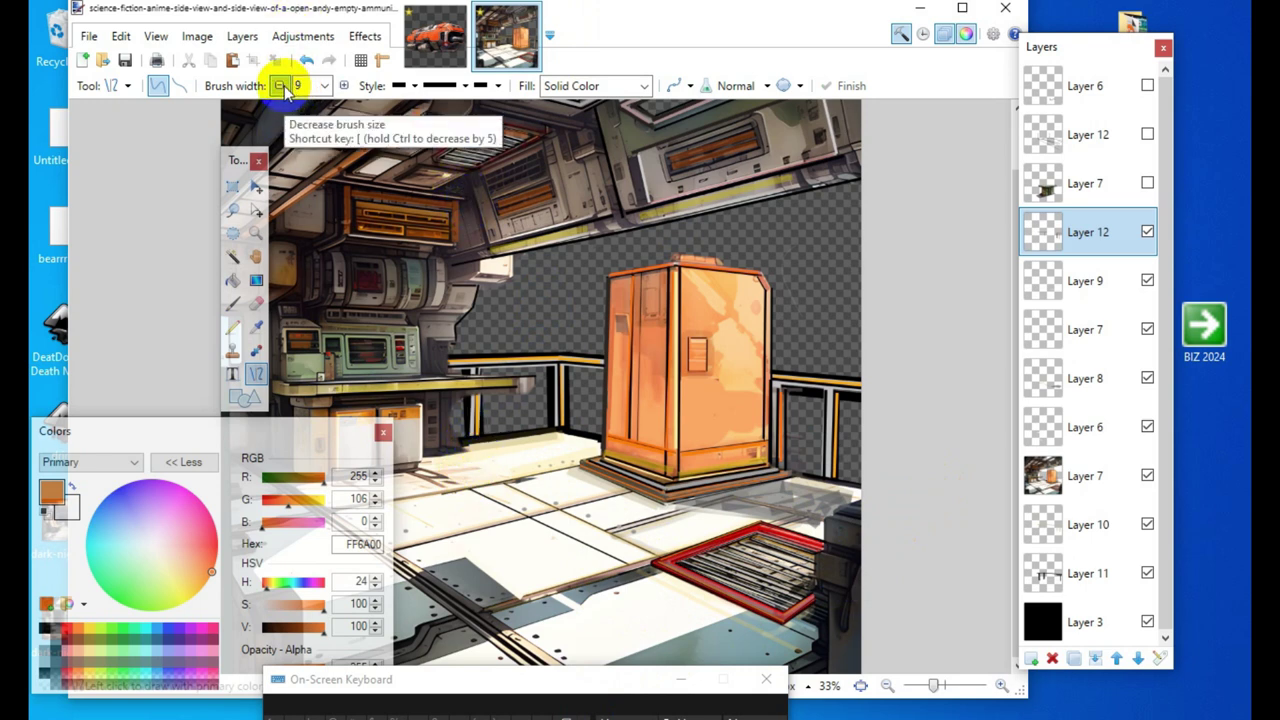
pyautogui.click(279, 85)
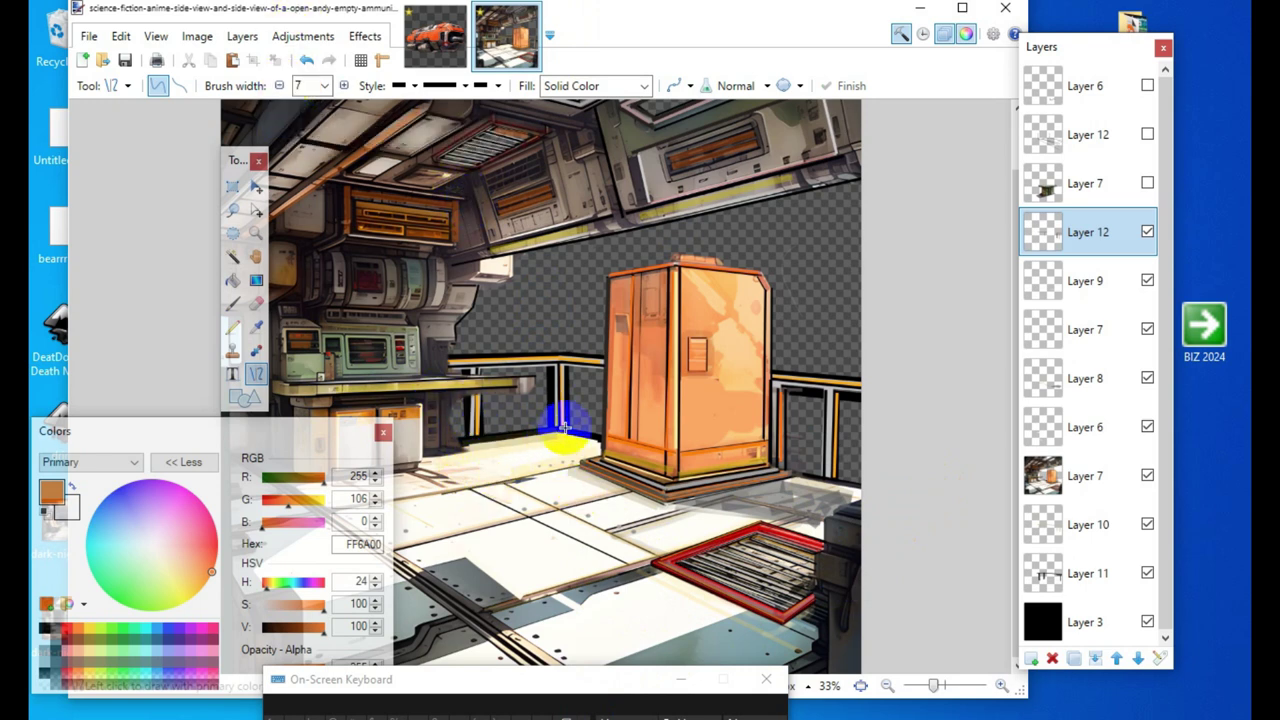
pyautogui.moveTo(563, 430); pyautogui.dragTo(557, 366)
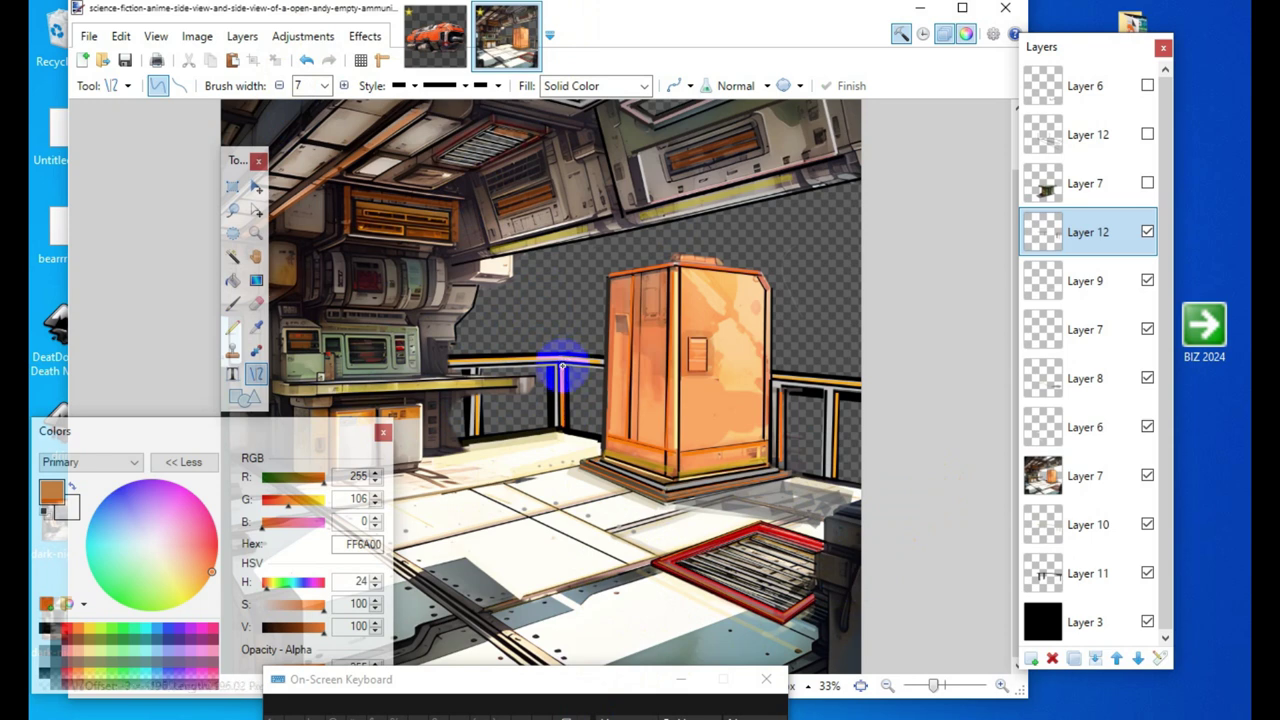
pyautogui.moveTo(562, 366); pyautogui.dragTo(563, 367)
pyautogui.click(530, 547)
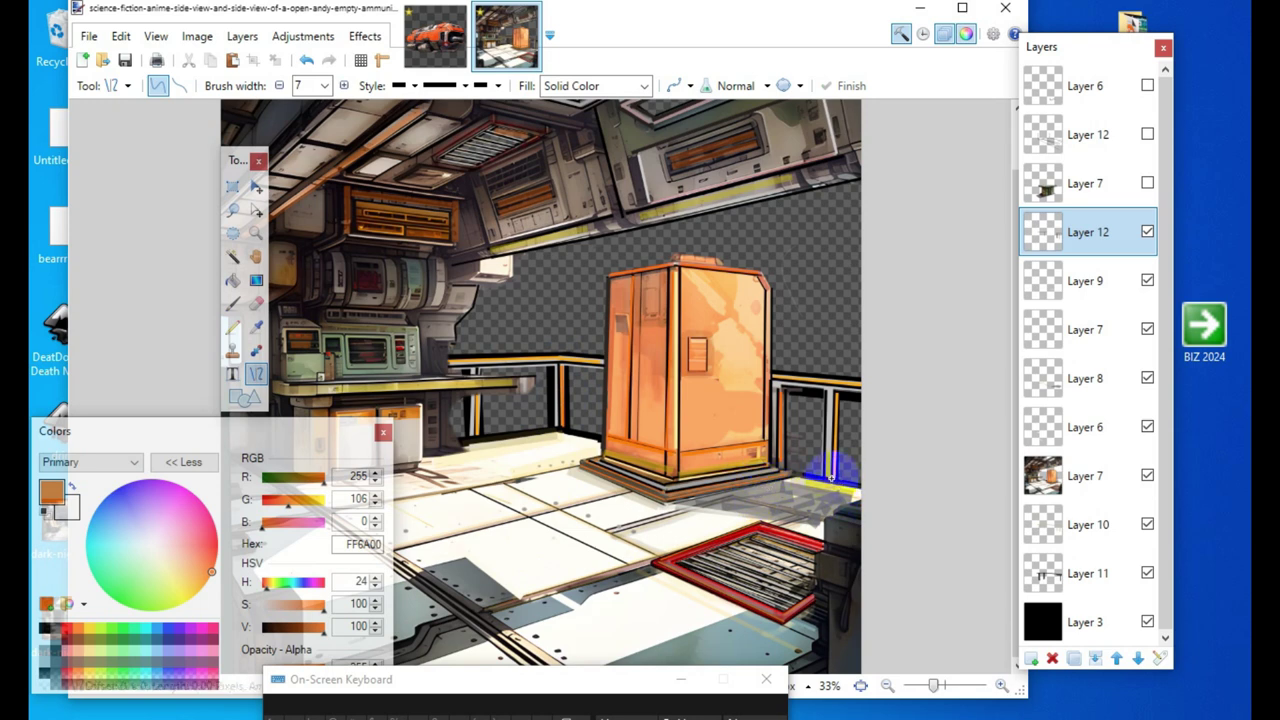
pyautogui.moveTo(830, 478); pyautogui.dragTo(834, 393)
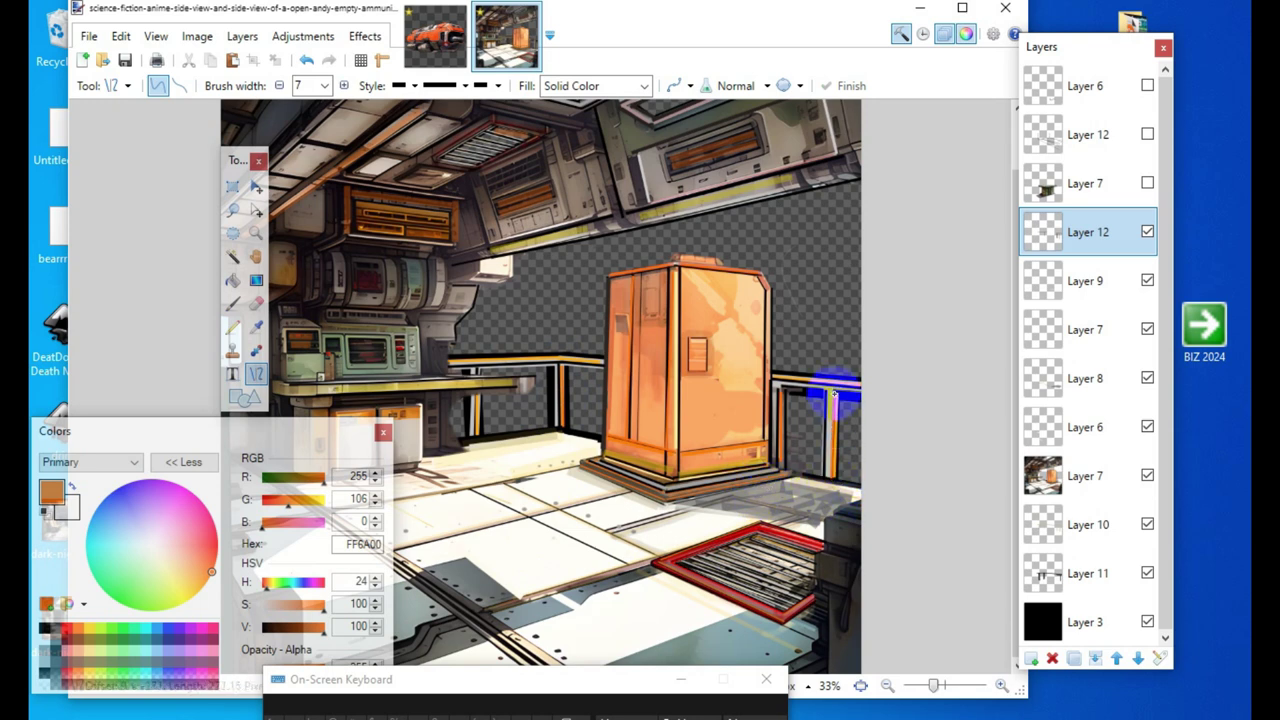
pyautogui.moveTo(834, 393)
pyautogui.mouseDown()
pyautogui.moveTo(833, 490)
pyautogui.moveTo(831, 449)
pyautogui.mouseUp()
# Step: Reduce the line width to 4 and draw thin orange lines along the handrails right and left of the orange cabinet
pyautogui.click(281, 86)
pyautogui.click(281, 86)
pyautogui.click(281, 86)
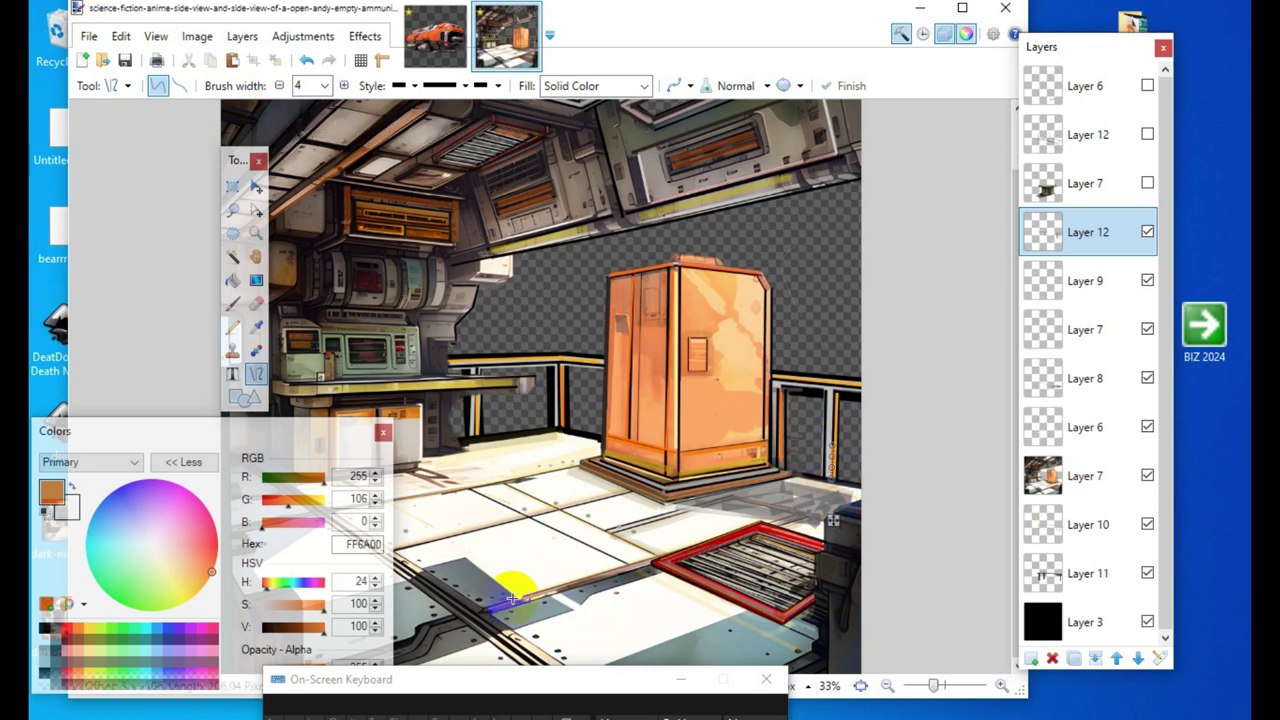
pyautogui.moveTo(805, 407); pyautogui.dragTo(884, 382)
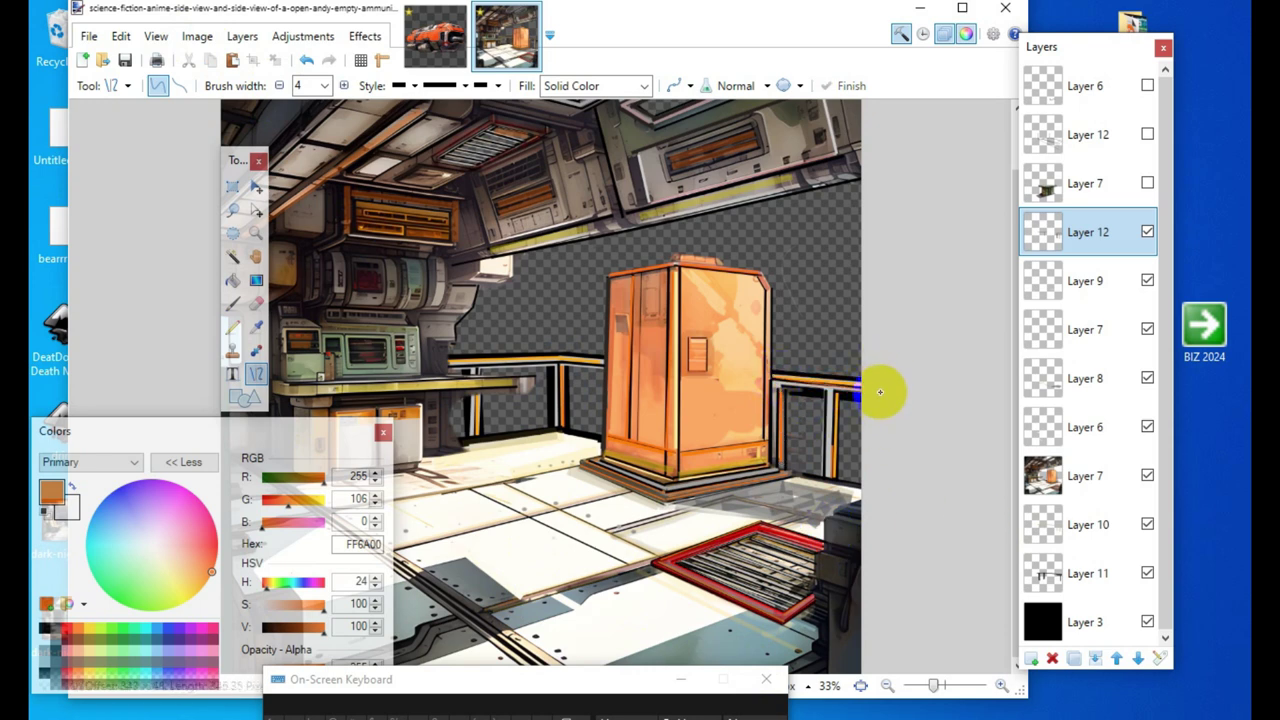
pyautogui.moveTo(455, 365); pyautogui.dragTo(558, 370)
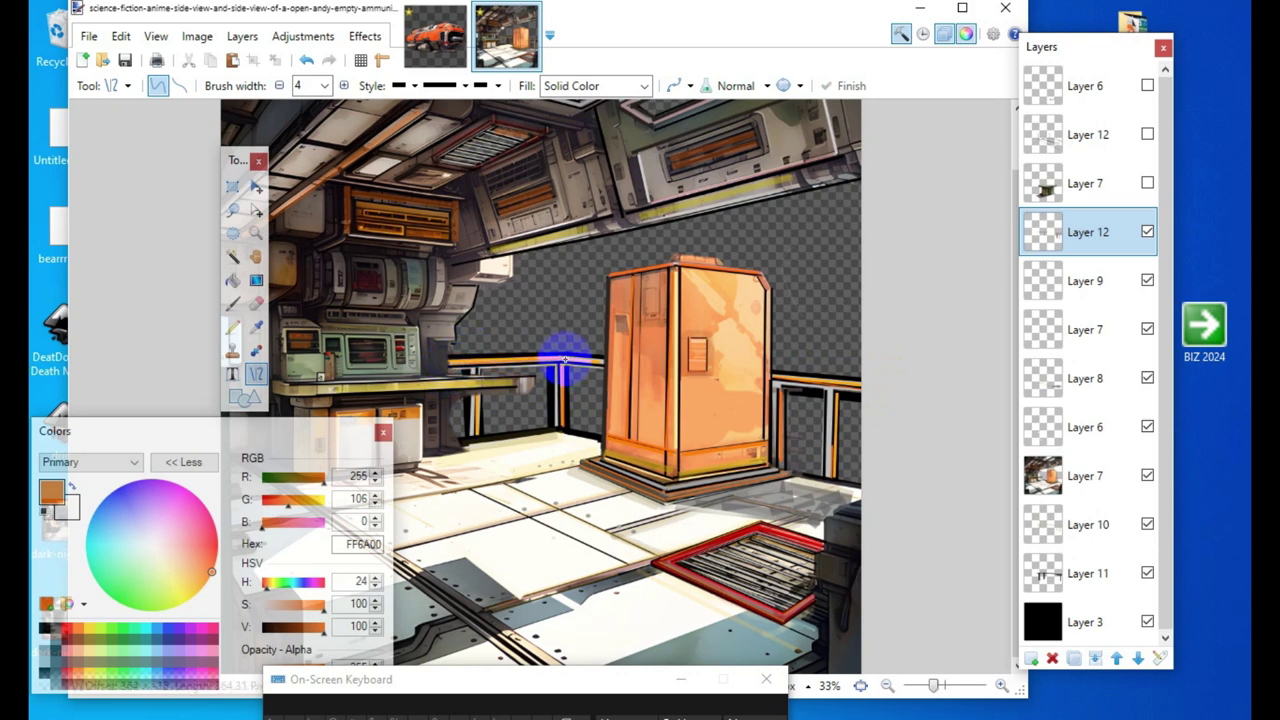
pyautogui.moveTo(565, 360); pyautogui.dragTo(565, 361)
pyautogui.click(497, 530)
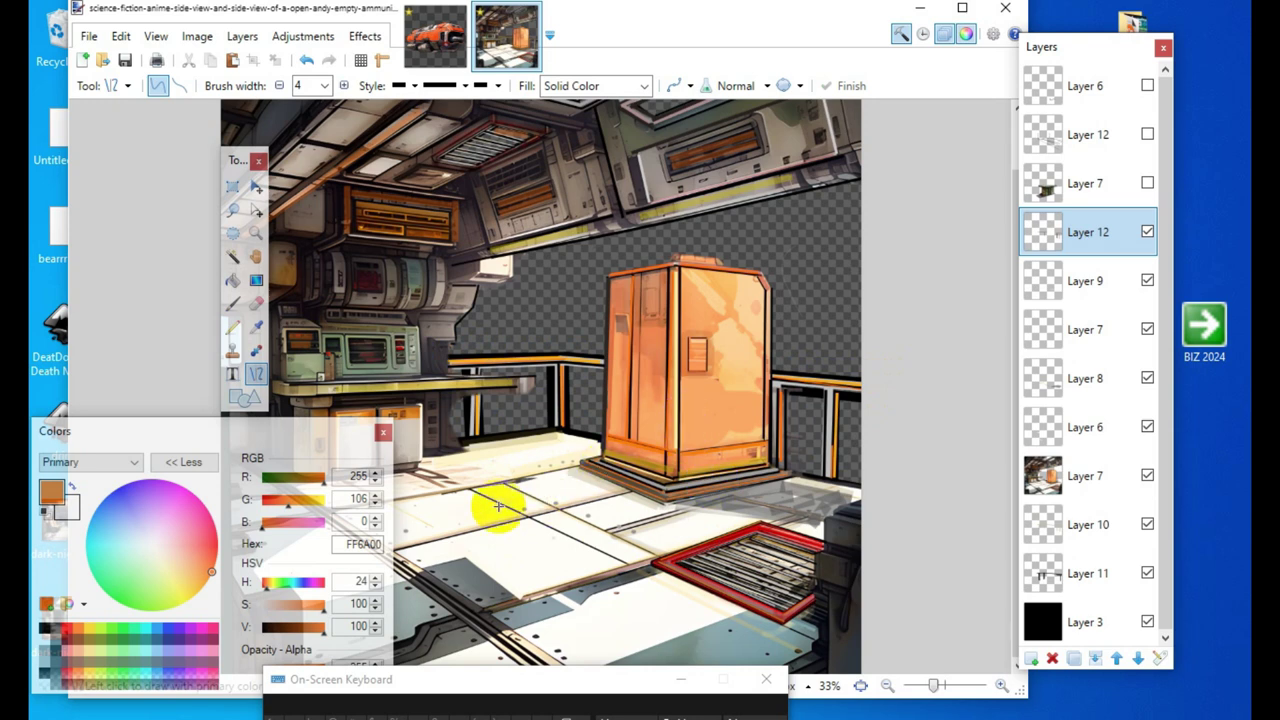
# Step: Draw thin orange lines up the two posts of the railing between the desk and the orange cabinet
pyautogui.moveTo(477, 422)
pyautogui.mouseDown()
pyautogui.moveTo(474, 438)
pyautogui.moveTo(474, 368)
pyautogui.mouseUp()
pyautogui.click(747, 591)
pyautogui.click(634, 612)
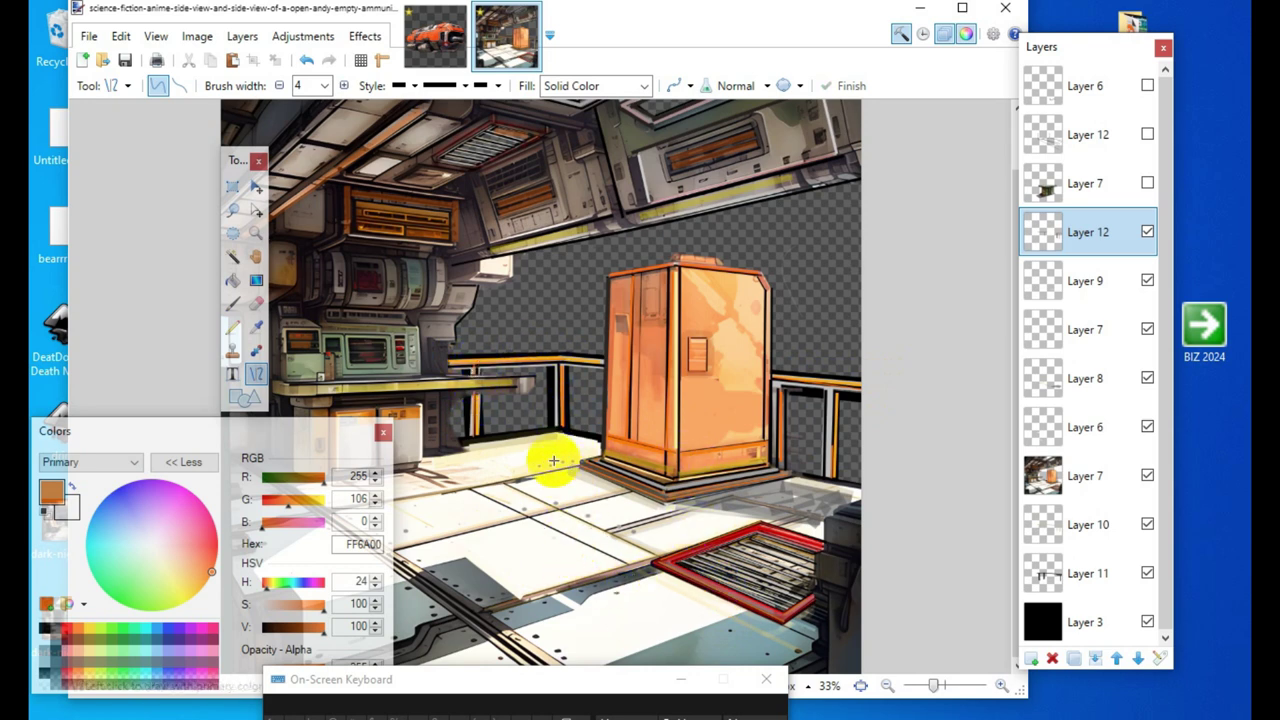
pyautogui.moveTo(557, 423); pyautogui.dragTo(556, 367)
pyautogui.click(525, 514)
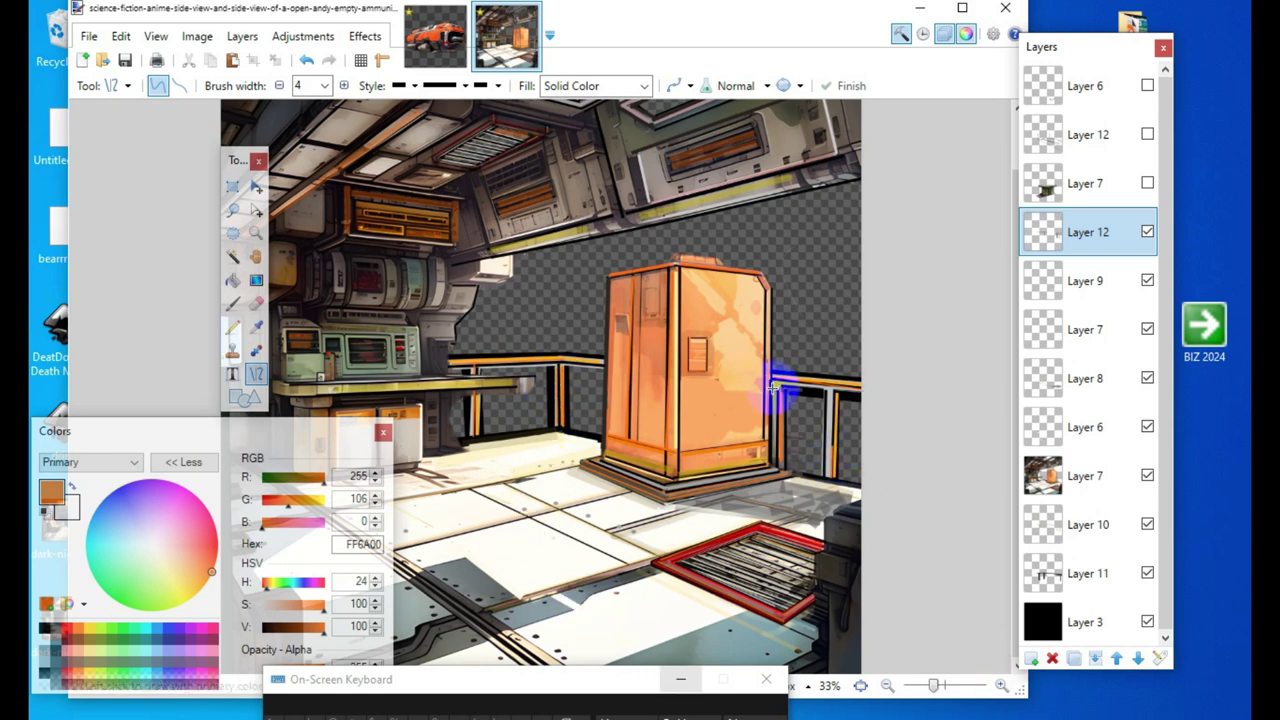
# Step: Draw another thin orange line along the handrail right of the orange cabinet, out to the image's edge
pyautogui.moveTo(775, 383); pyautogui.dragTo(875, 397)
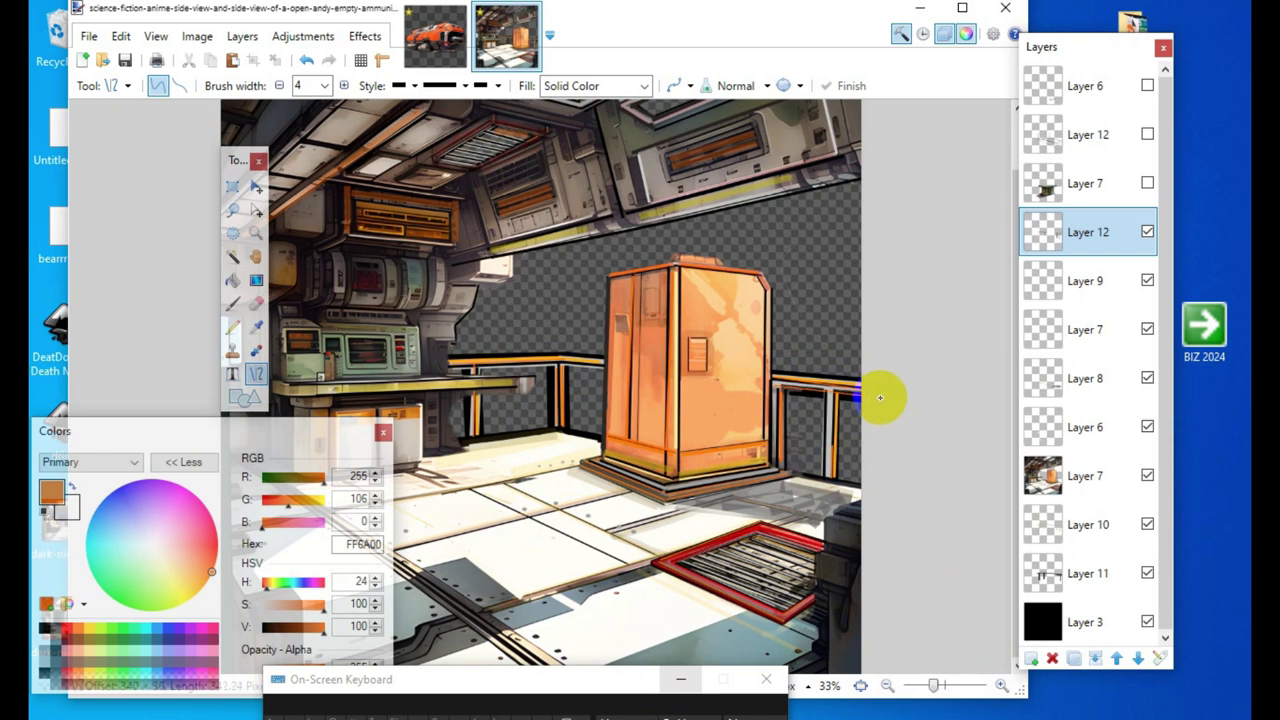
pyautogui.moveTo(880, 398); pyautogui.dragTo(881, 398)
pyautogui.click(566, 522)
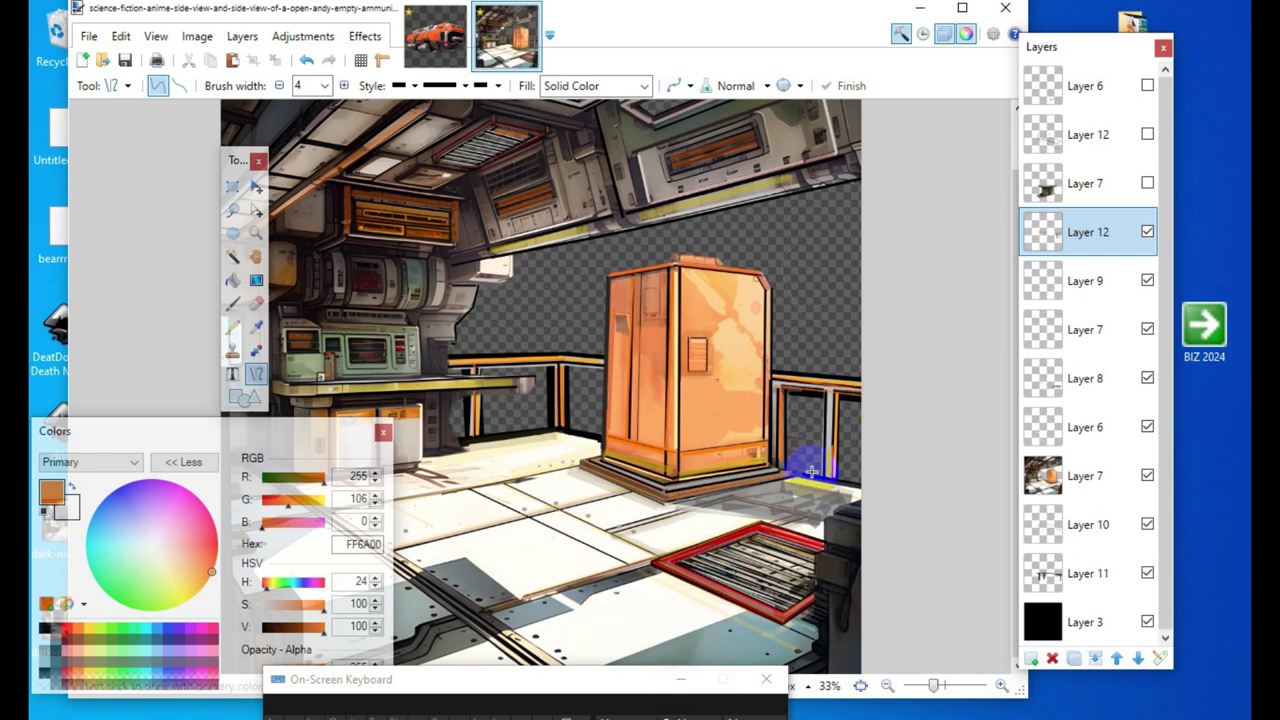
# Step: Draw a thin orange line along the ceiling beam's lower edge, from above the railing to the image's right side
pyautogui.click(480, 249)
pyautogui.moveTo(479, 247)
pyautogui.mouseDown()
pyautogui.moveTo(757, 214)
pyautogui.moveTo(855, 149)
pyautogui.mouseUp()
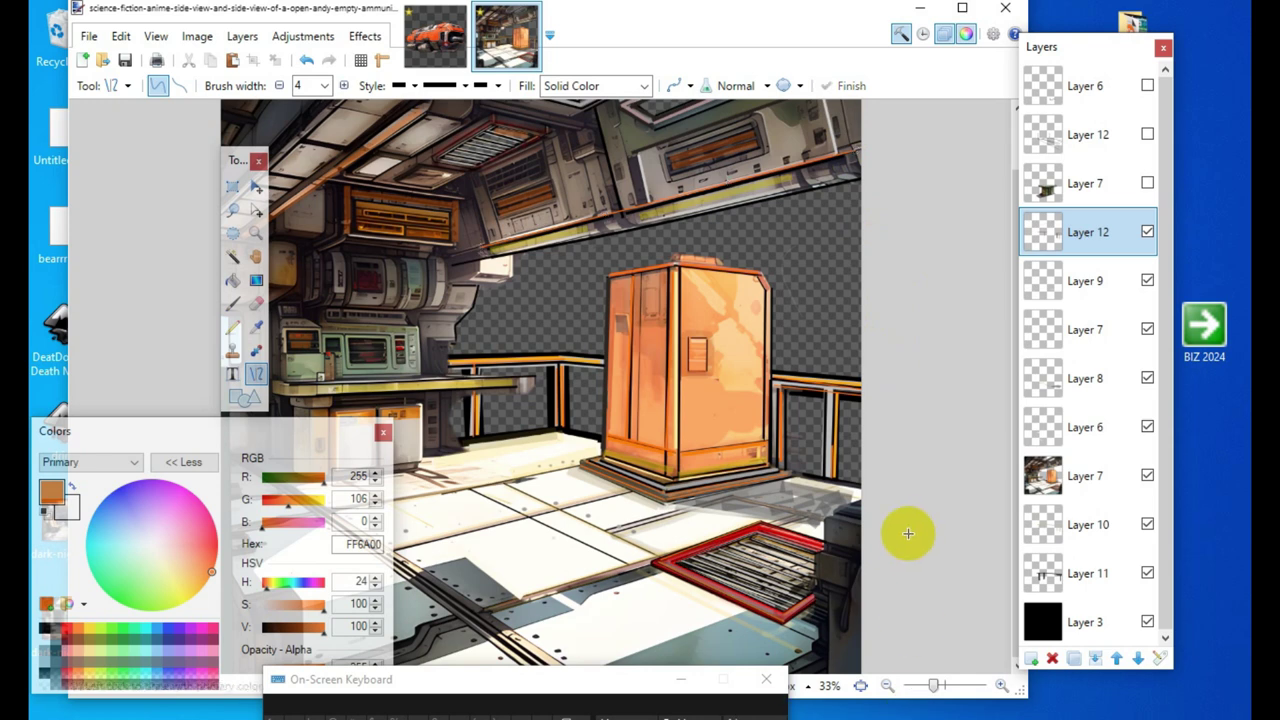
pyautogui.click(610, 259)
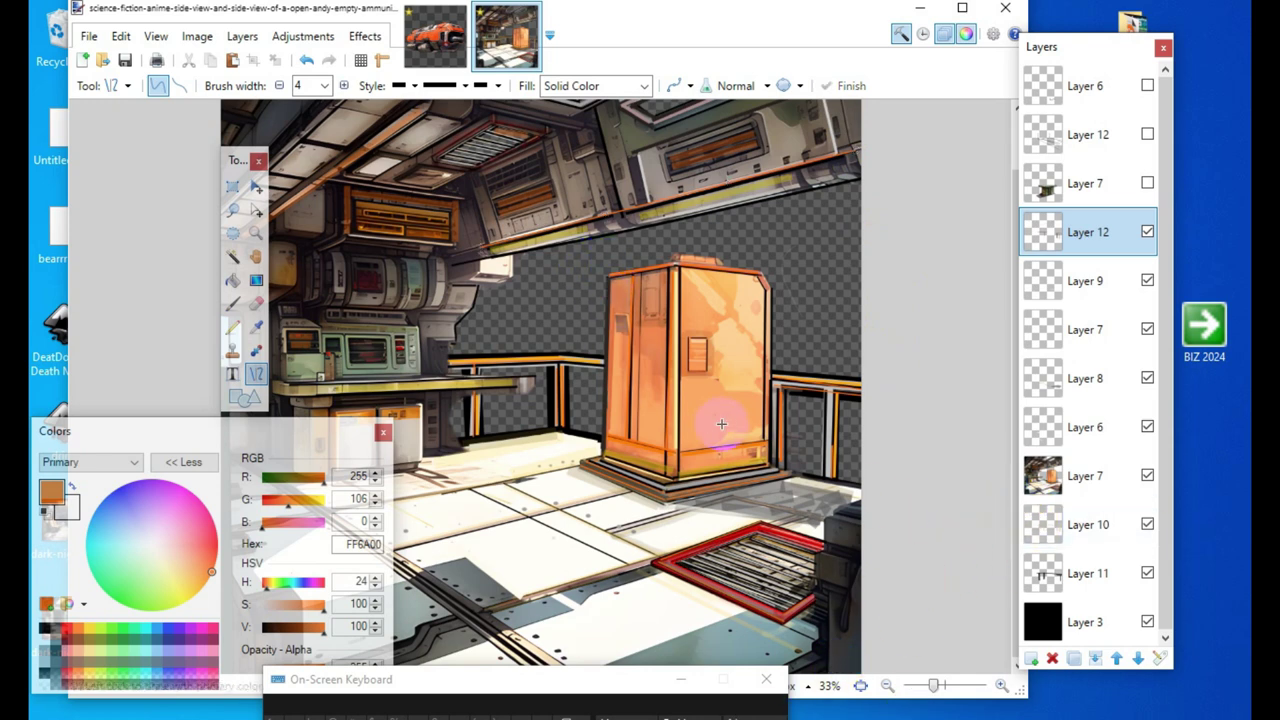
# Step: Draw a thin orange line along the front edge of the desk on the left wall
pyautogui.click(290, 378)
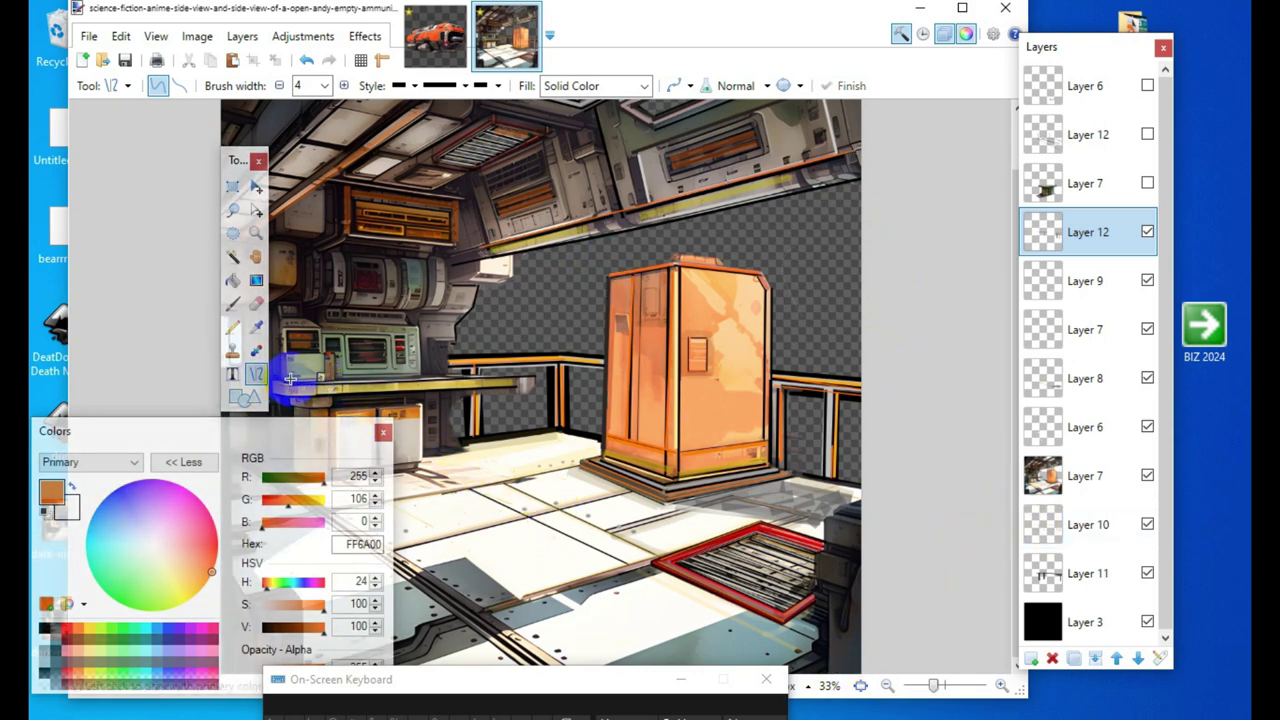
pyautogui.moveTo(290, 384); pyautogui.dragTo(518, 381)
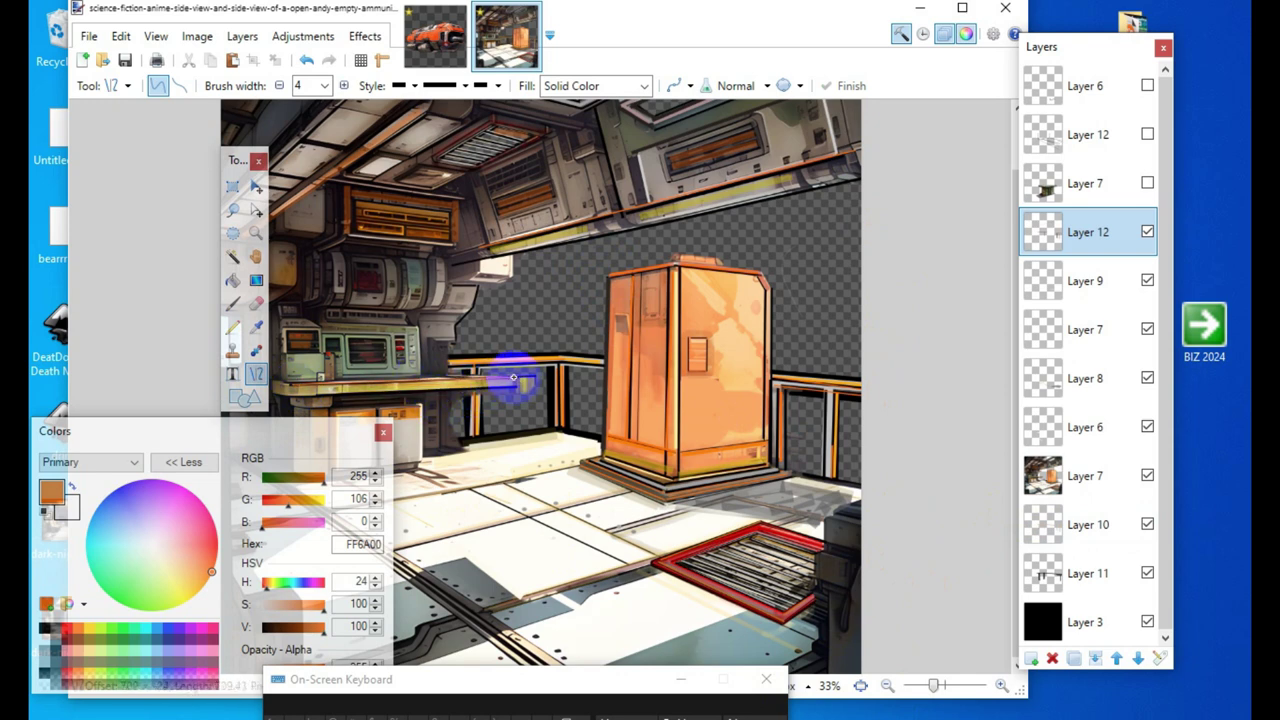
pyautogui.click(554, 588)
# Step: Move the Colors window off the artwork and merge the visible Layer 12 down repeatedly until everything above Layer 3 is combined in Layer 11
pyautogui.moveTo(290, 445); pyautogui.dragTo(109, 137)
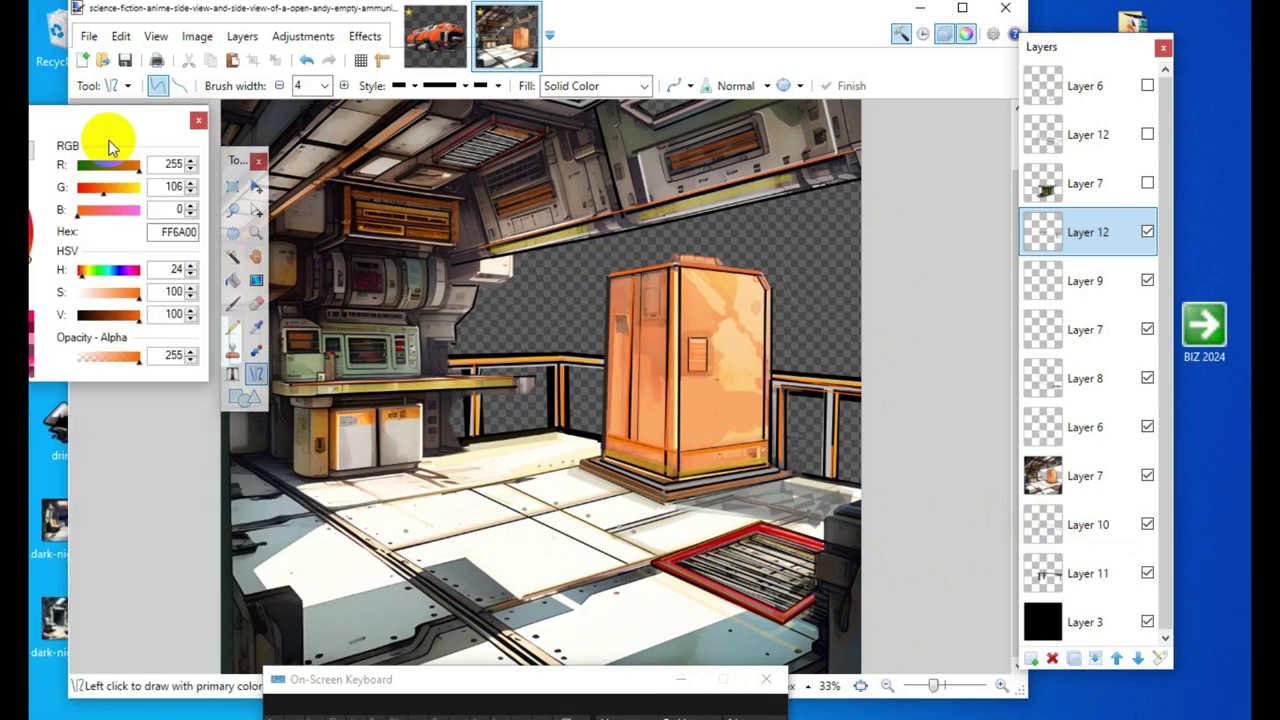
pyautogui.click(271, 614)
pyautogui.click(828, 594)
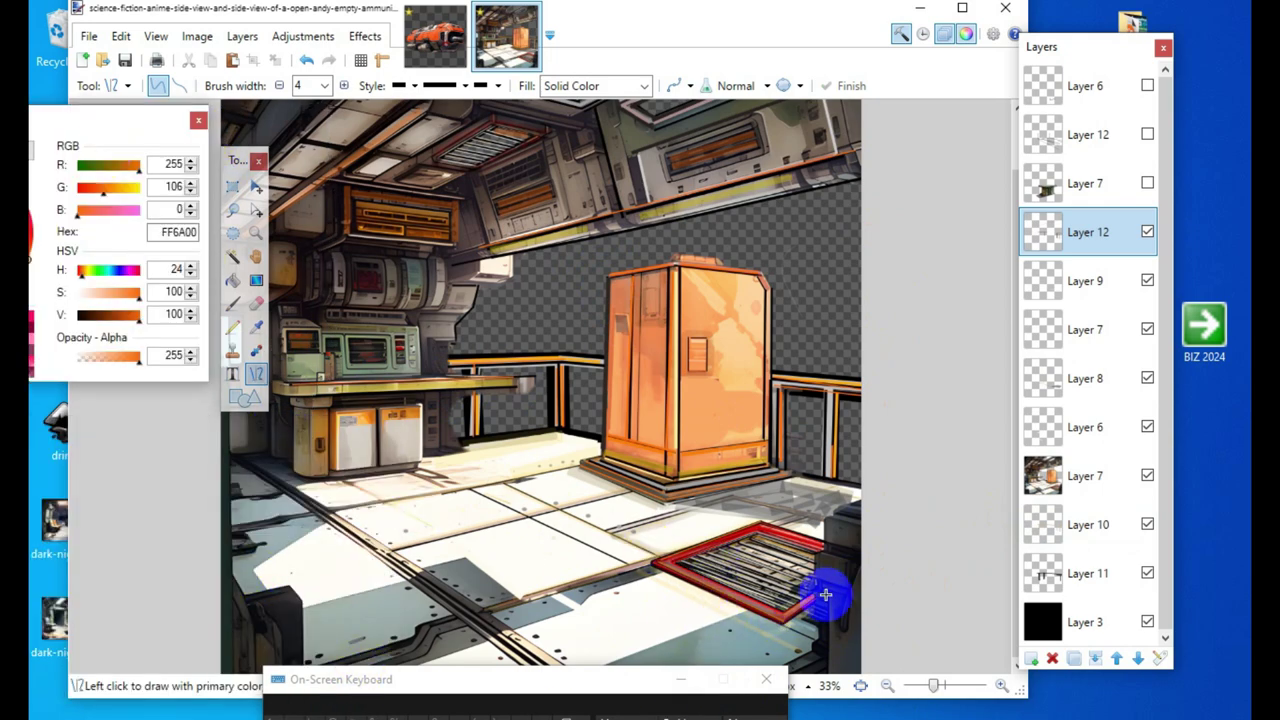
pyautogui.click(887, 686)
pyautogui.click(887, 686)
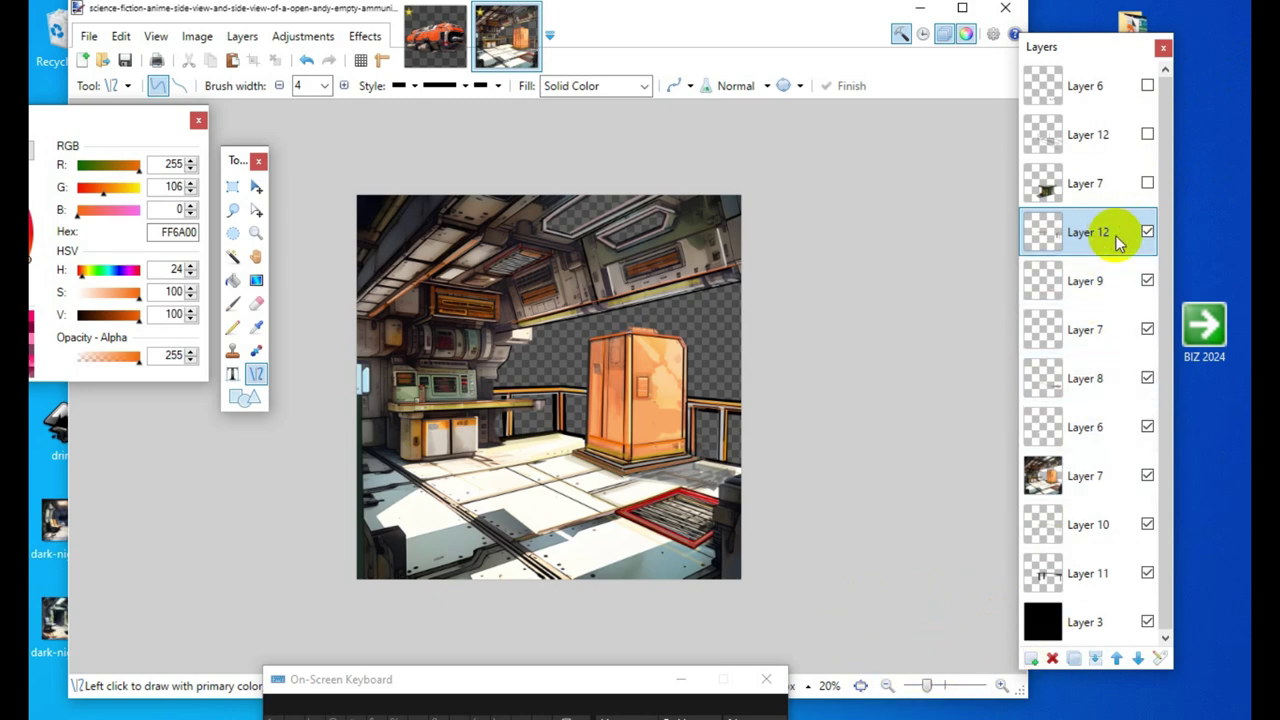
pyautogui.click(1097, 659)
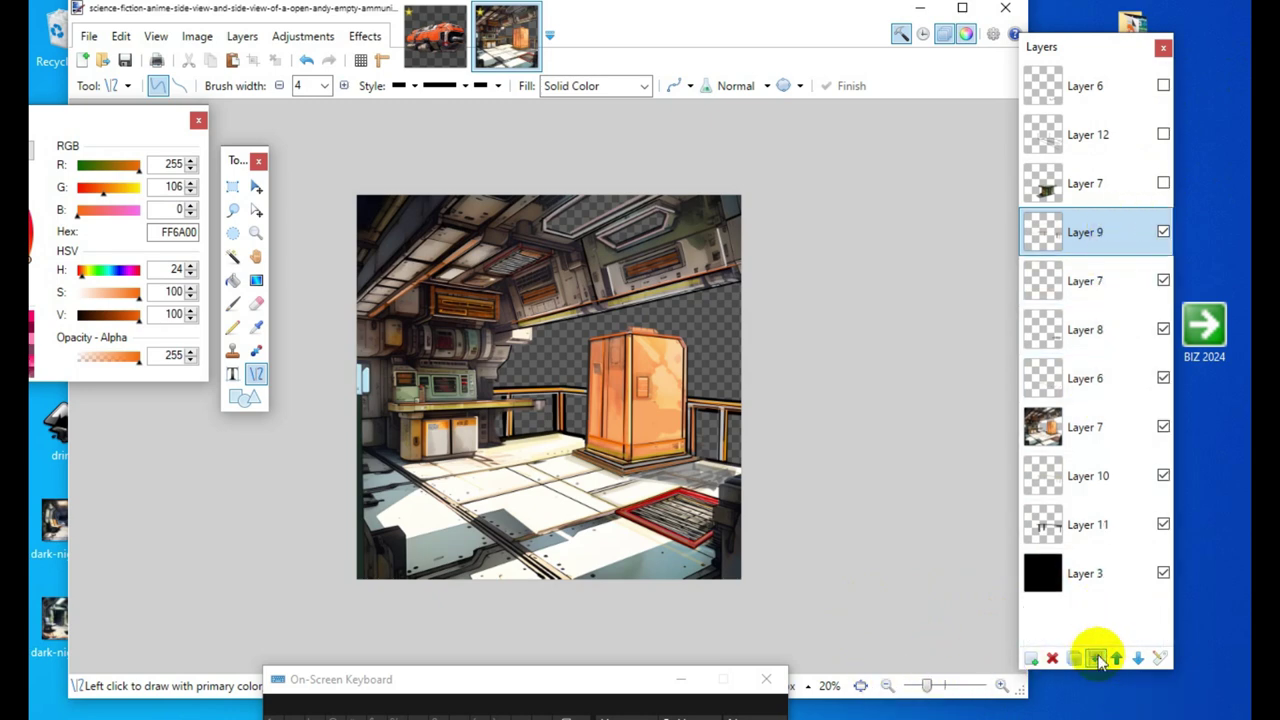
pyautogui.click(1097, 659)
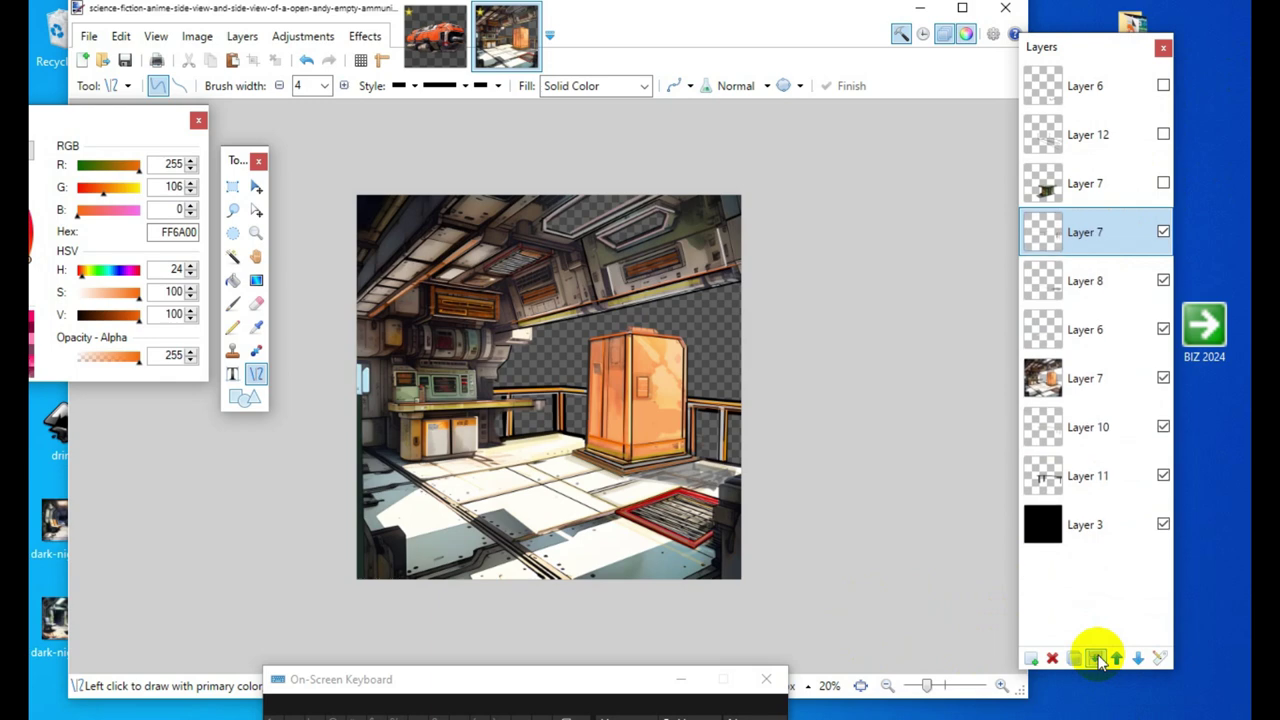
pyautogui.click(1097, 659)
pyautogui.click(1097, 659)
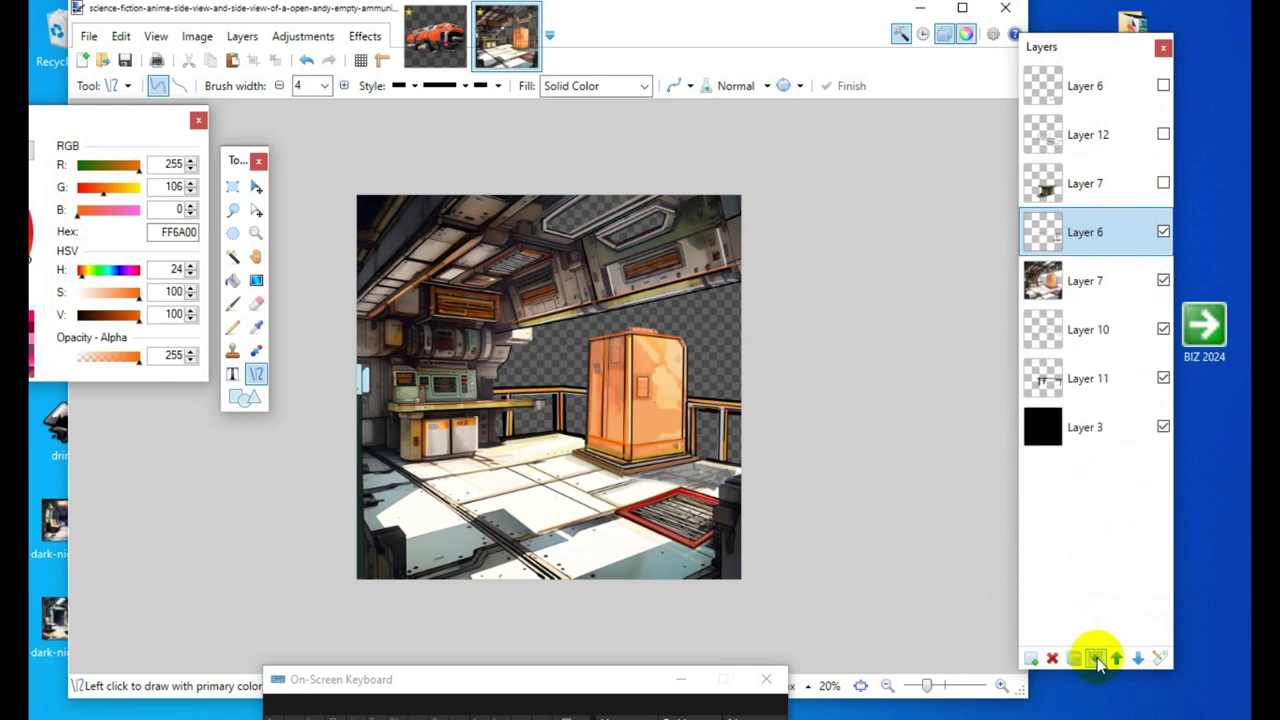
pyautogui.click(1097, 659)
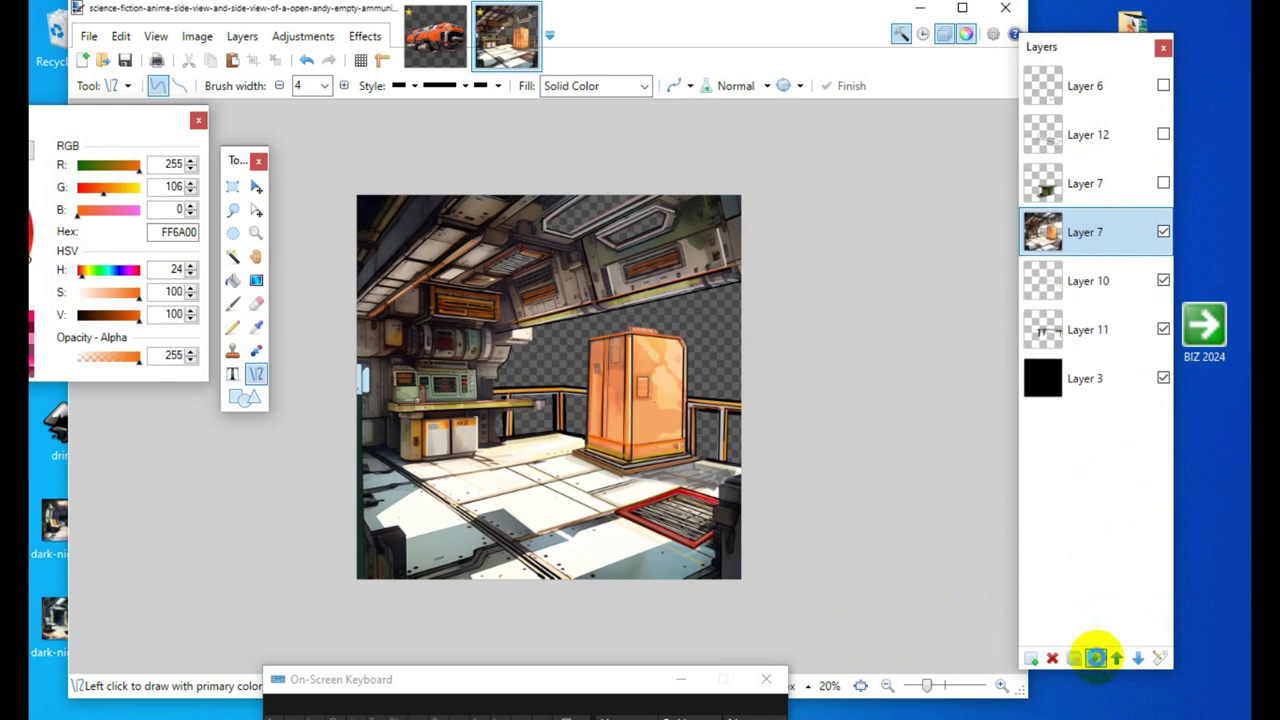
pyautogui.click(1097, 659)
pyautogui.click(1097, 659)
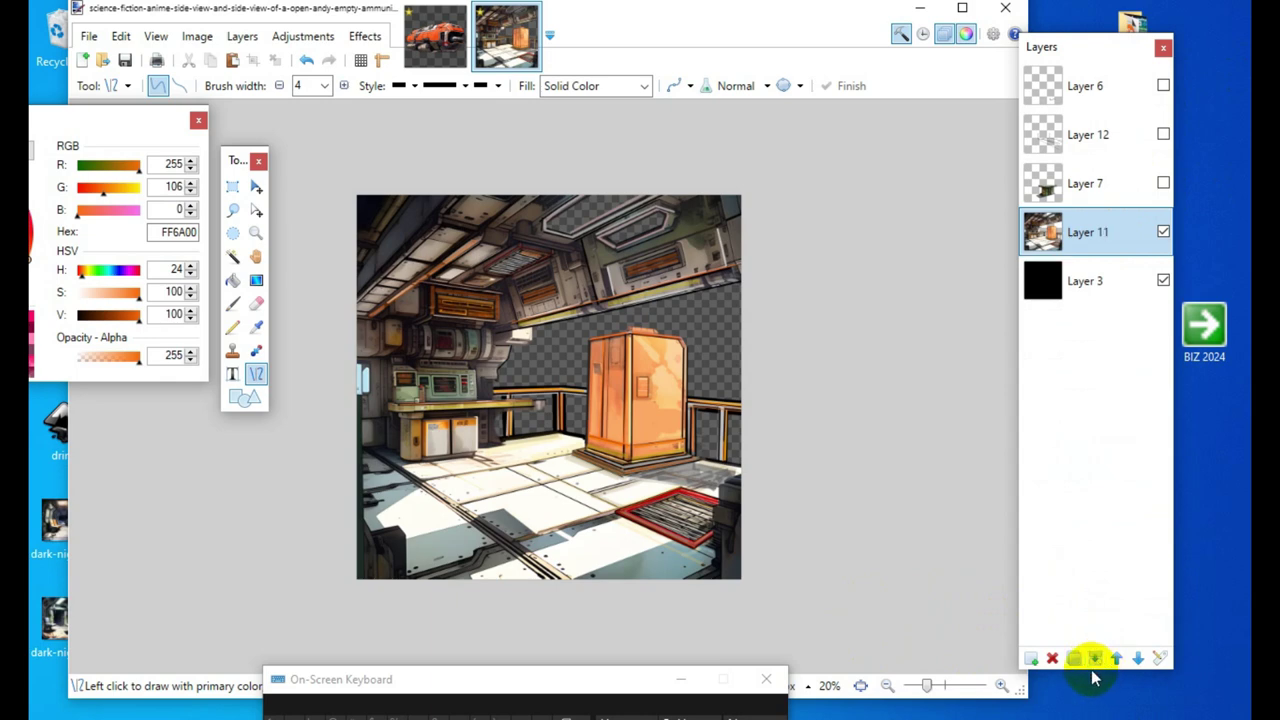
# Step: Raise the opacity of the black Layer 3 to make the room's background solid black
pyautogui.click(1100, 280)
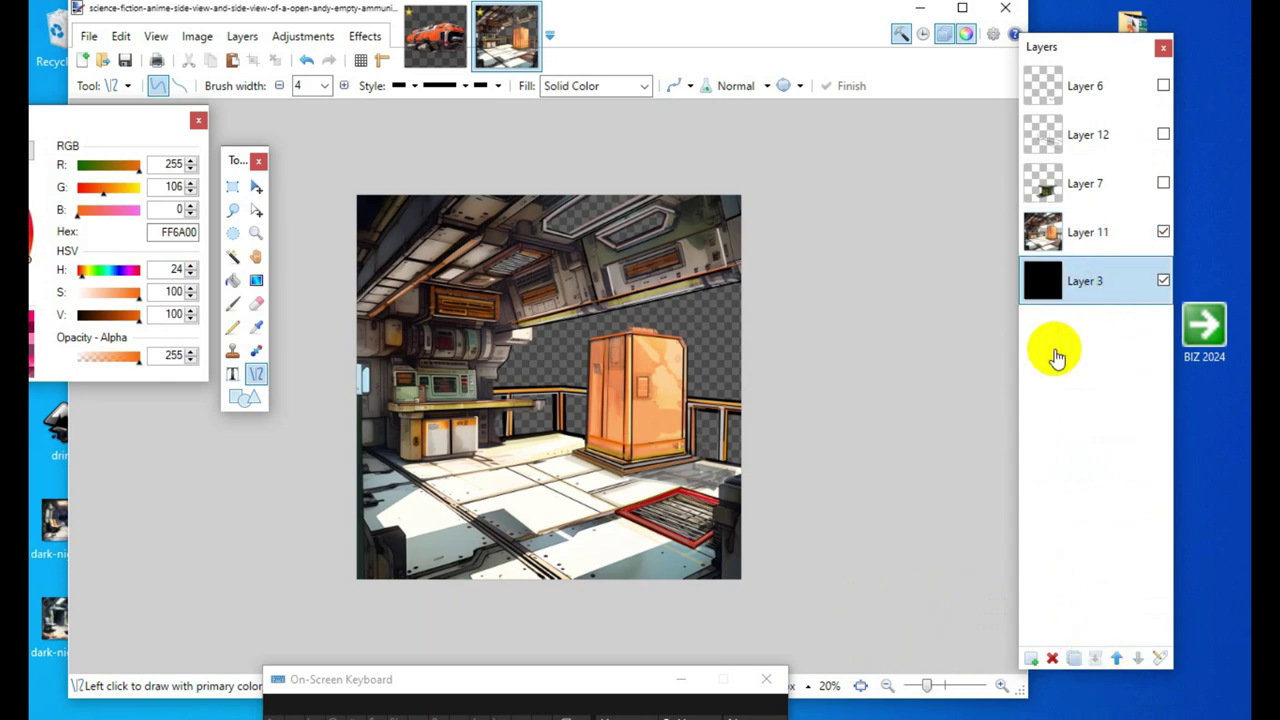
pyautogui.doubleClick(1078, 277)
pyautogui.moveTo(620, 391); pyautogui.dragTo(780, 408)
pyautogui.click(540, 428)
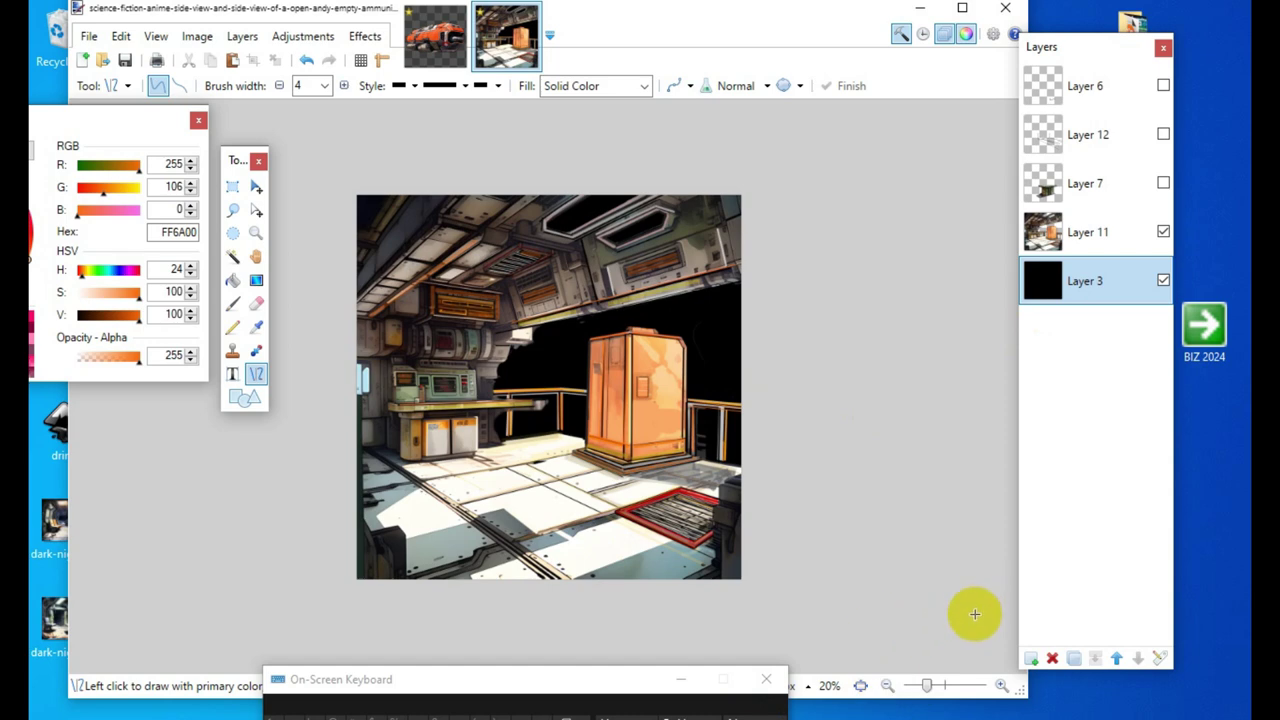
# Step: Show the hidden Layer 7 containing the green table and make it the active layer
pyautogui.click(887, 685)
pyautogui.click(887, 685)
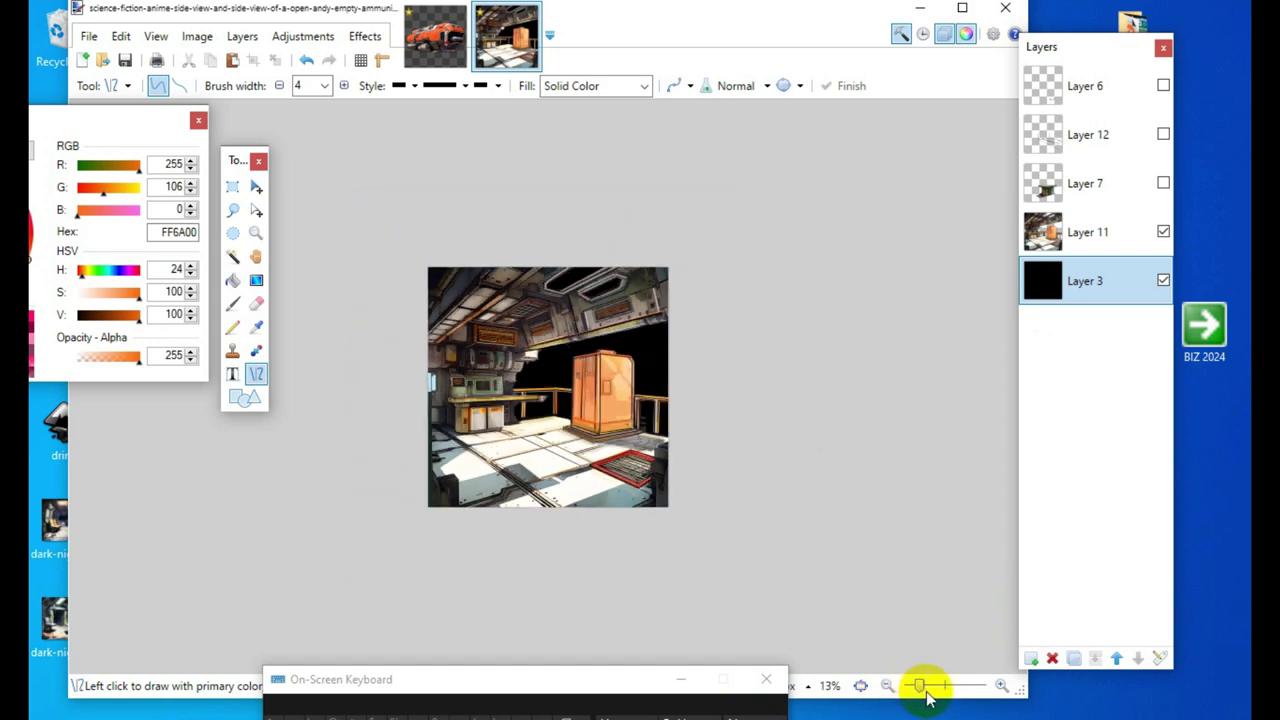
pyautogui.click(1002, 686)
pyautogui.click(1002, 686)
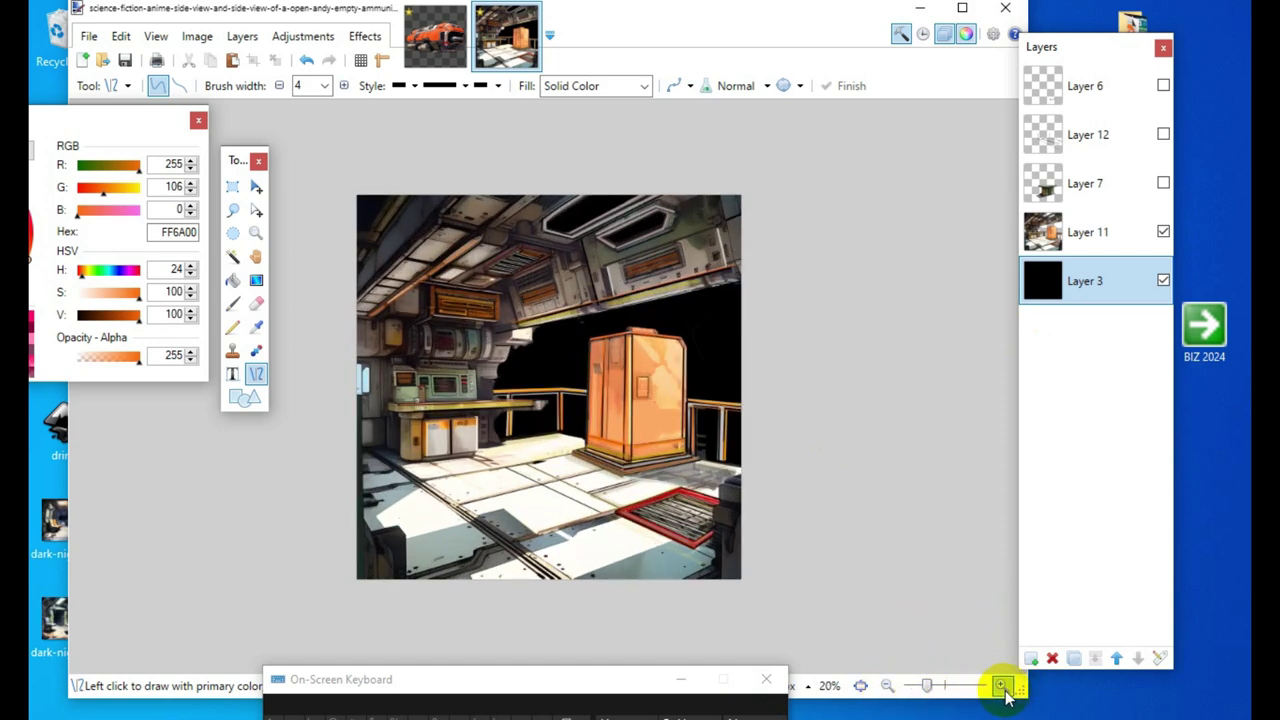
pyautogui.click(1002, 686)
pyautogui.click(1002, 686)
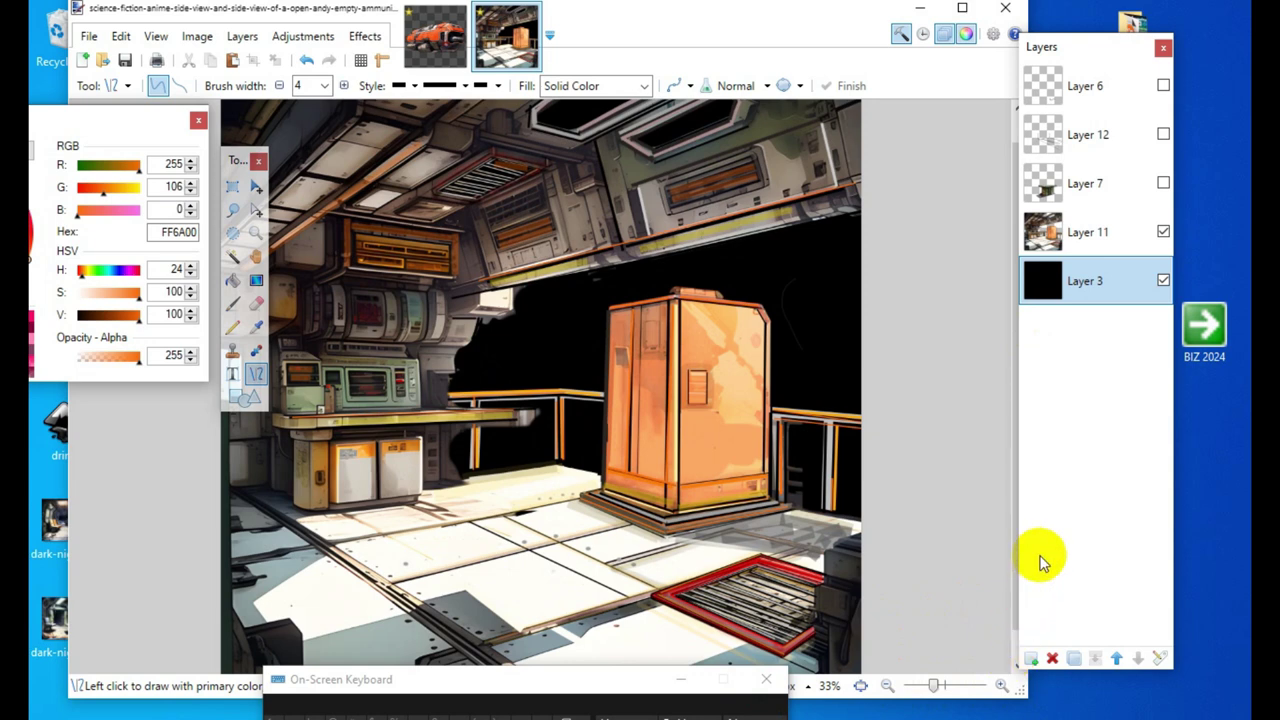
pyautogui.click(1163, 183)
pyautogui.click(1098, 183)
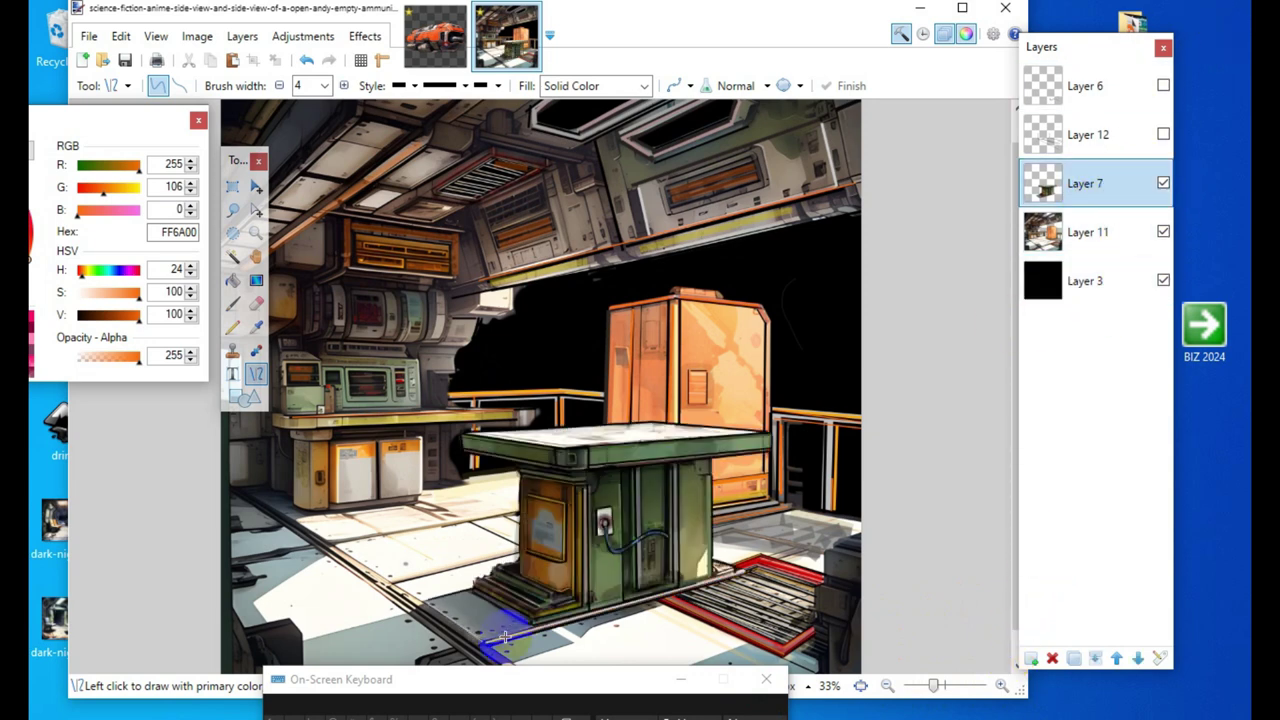